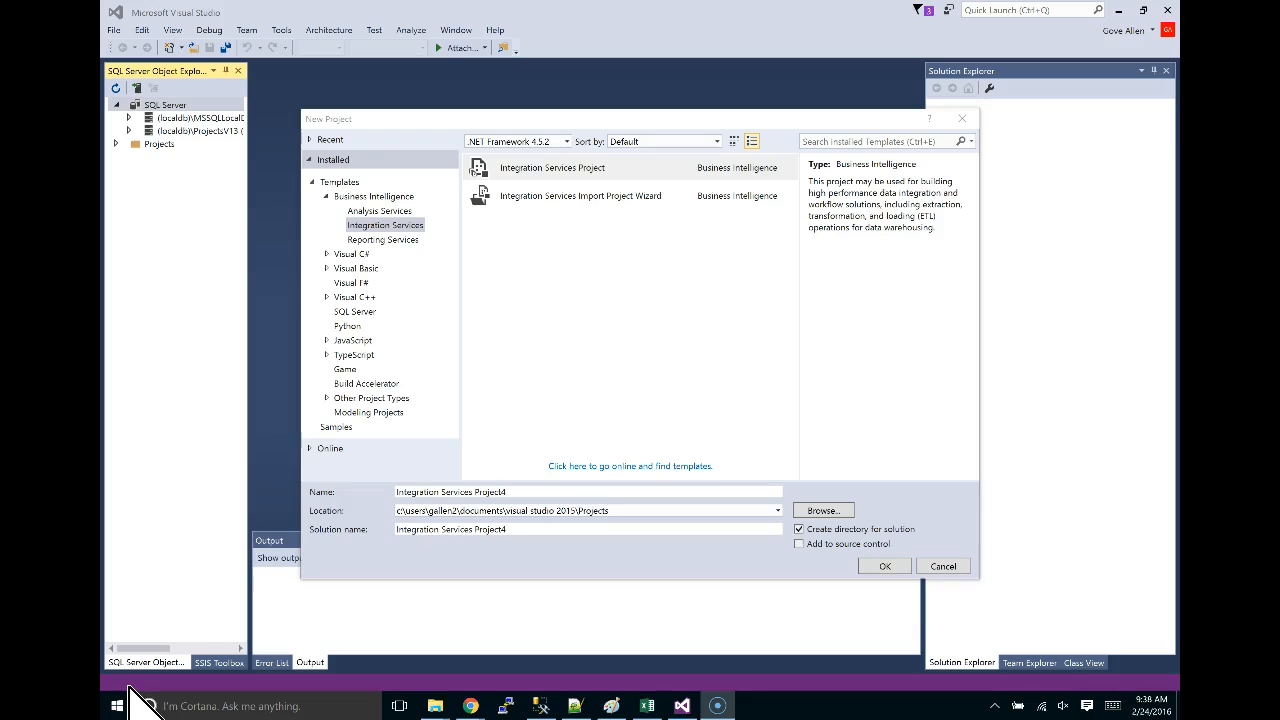
Create a new Integration Services Project named Integration Services Project4 from the Business Intelligence templates.
click(908, 565)
click(113, 29)
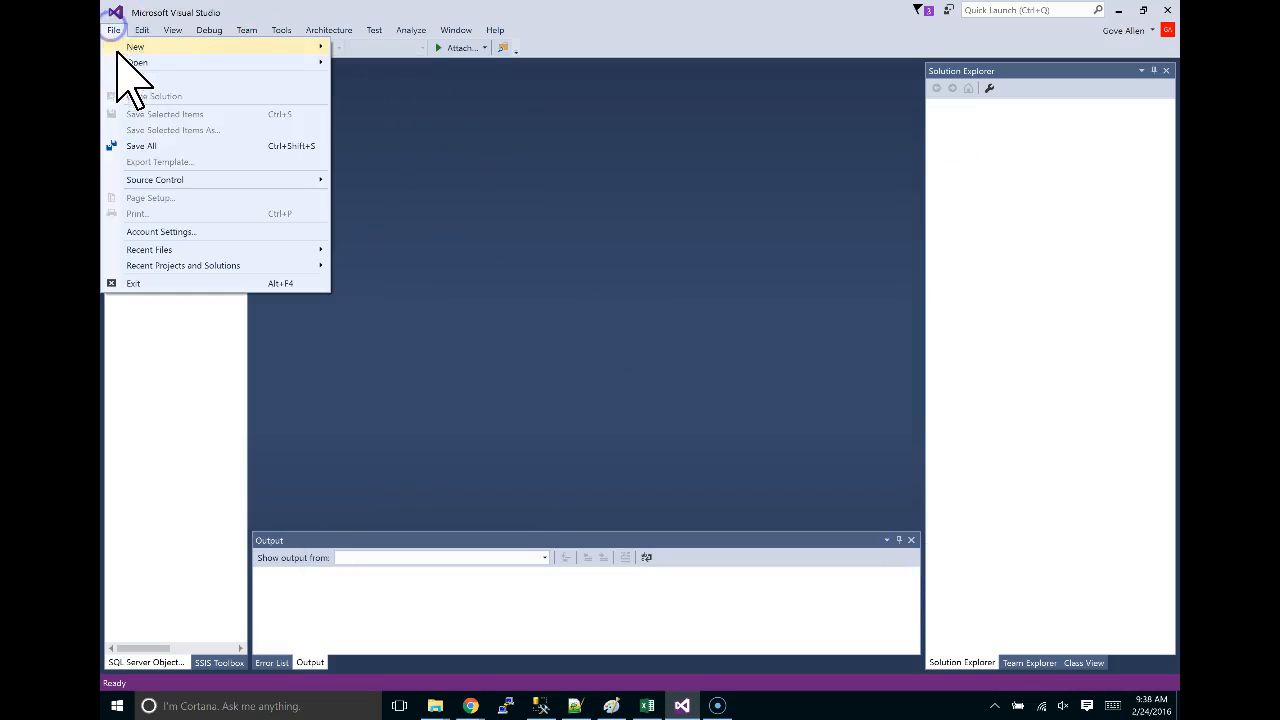
click(158, 47)
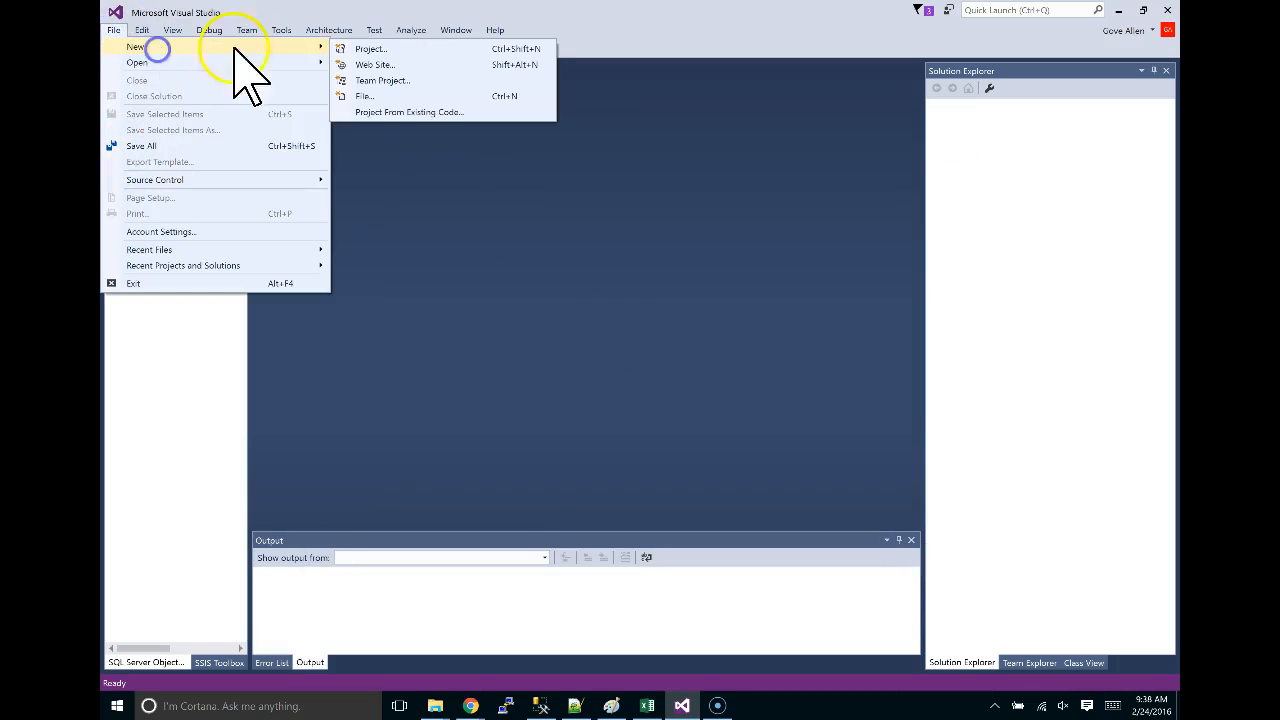
click(392, 50)
click(370, 230)
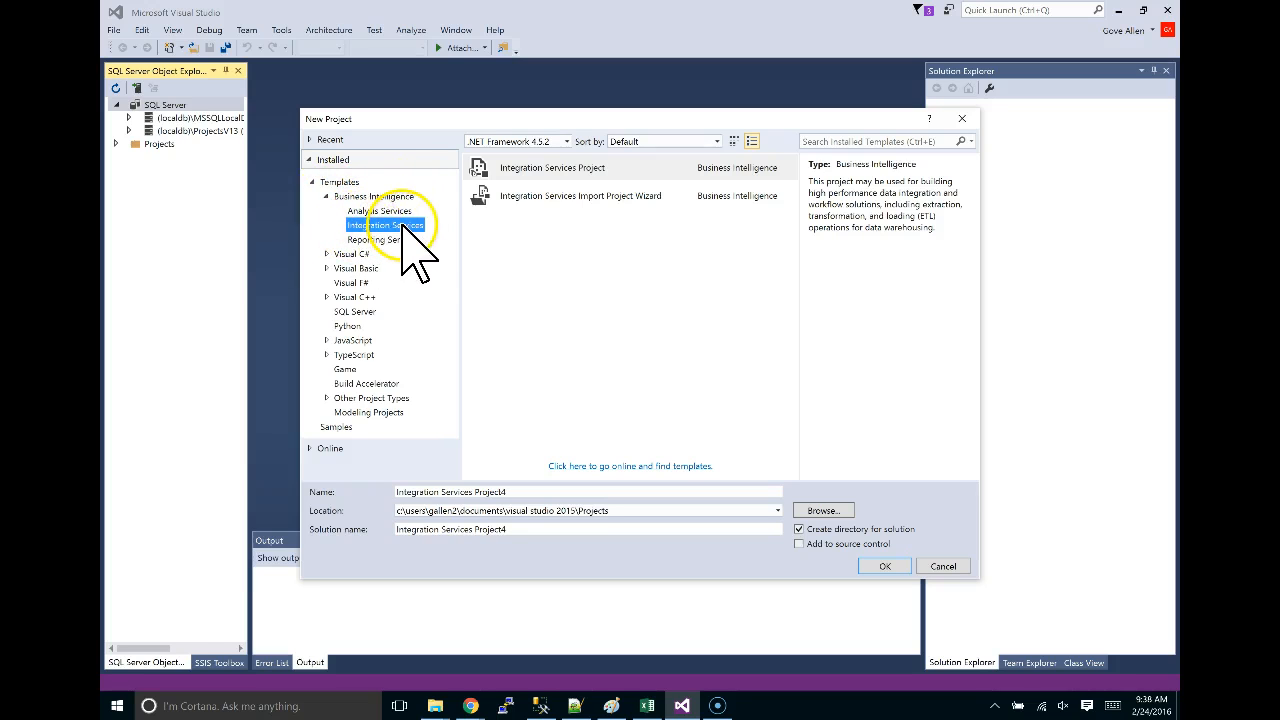
click(525, 169)
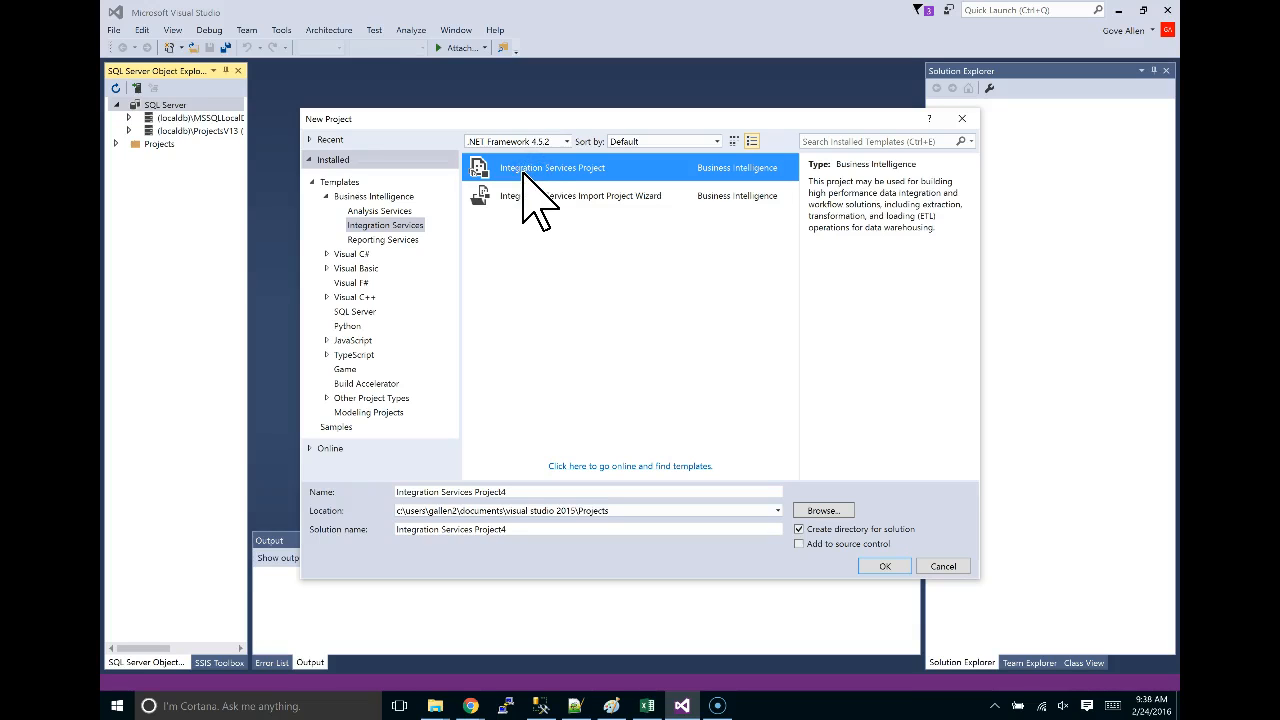
click(368, 211)
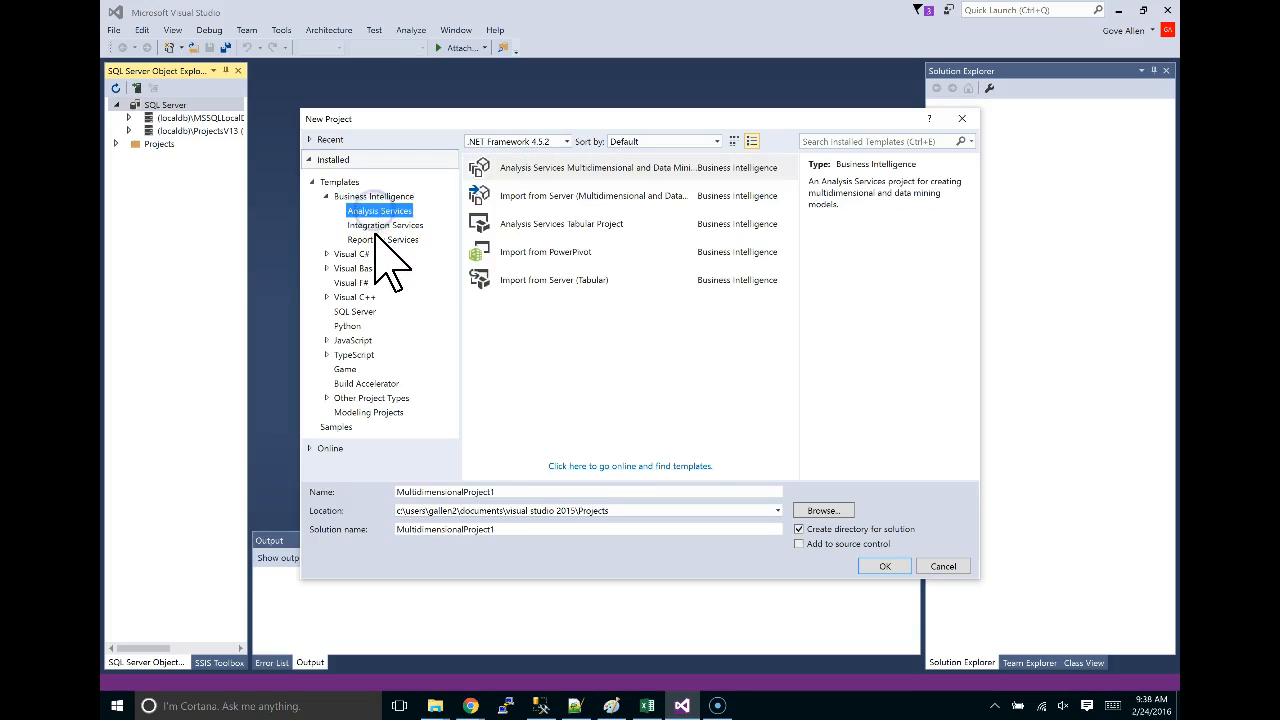
click(378, 238)
click(378, 211)
click(384, 225)
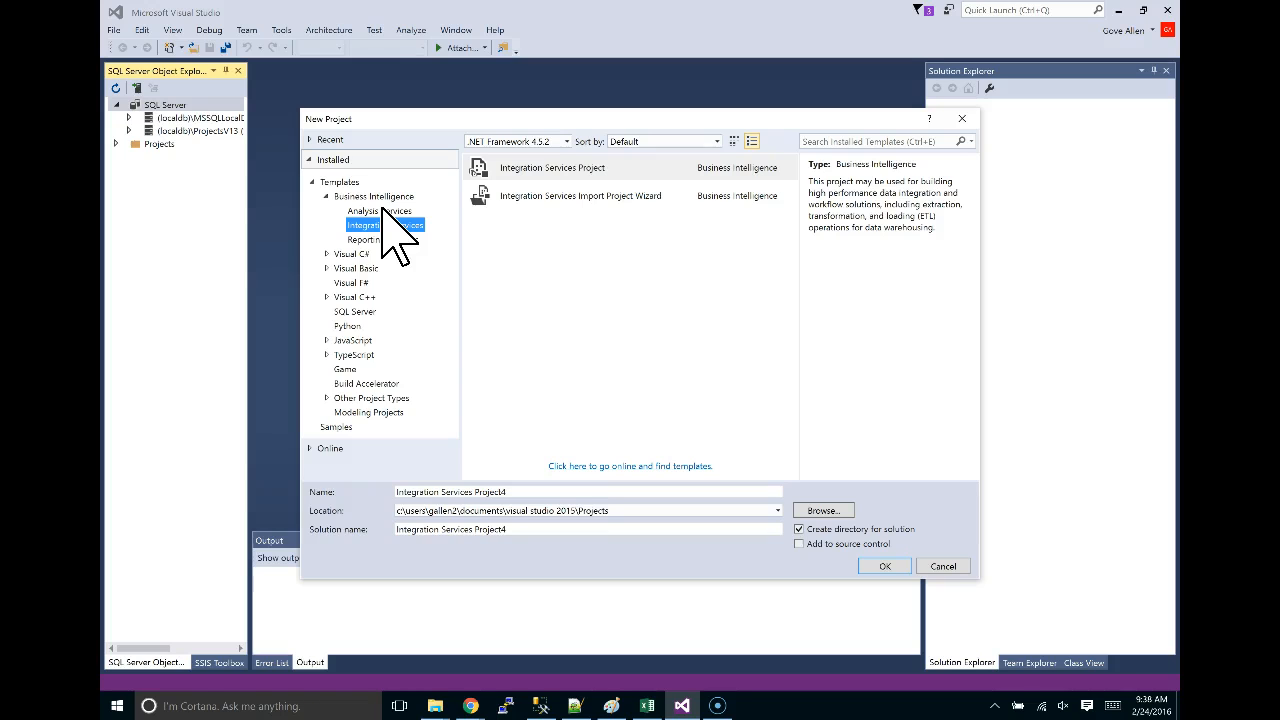
click(553, 168)
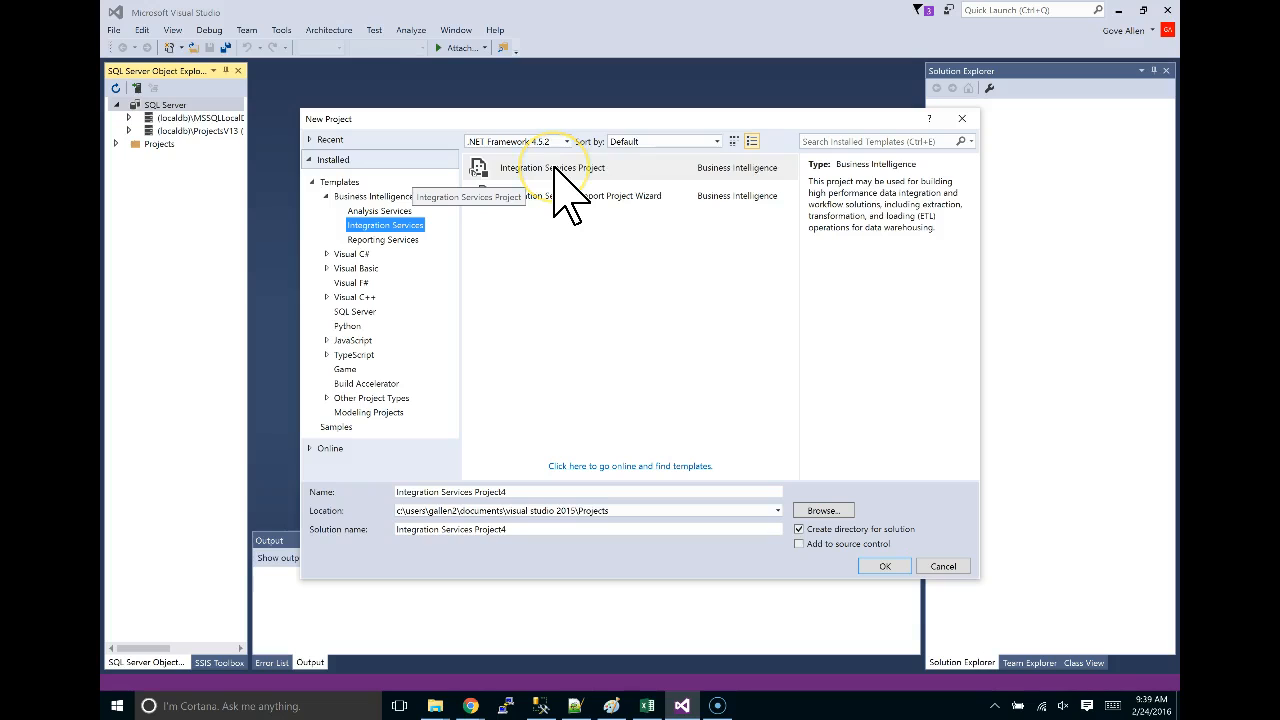
click(886, 566)
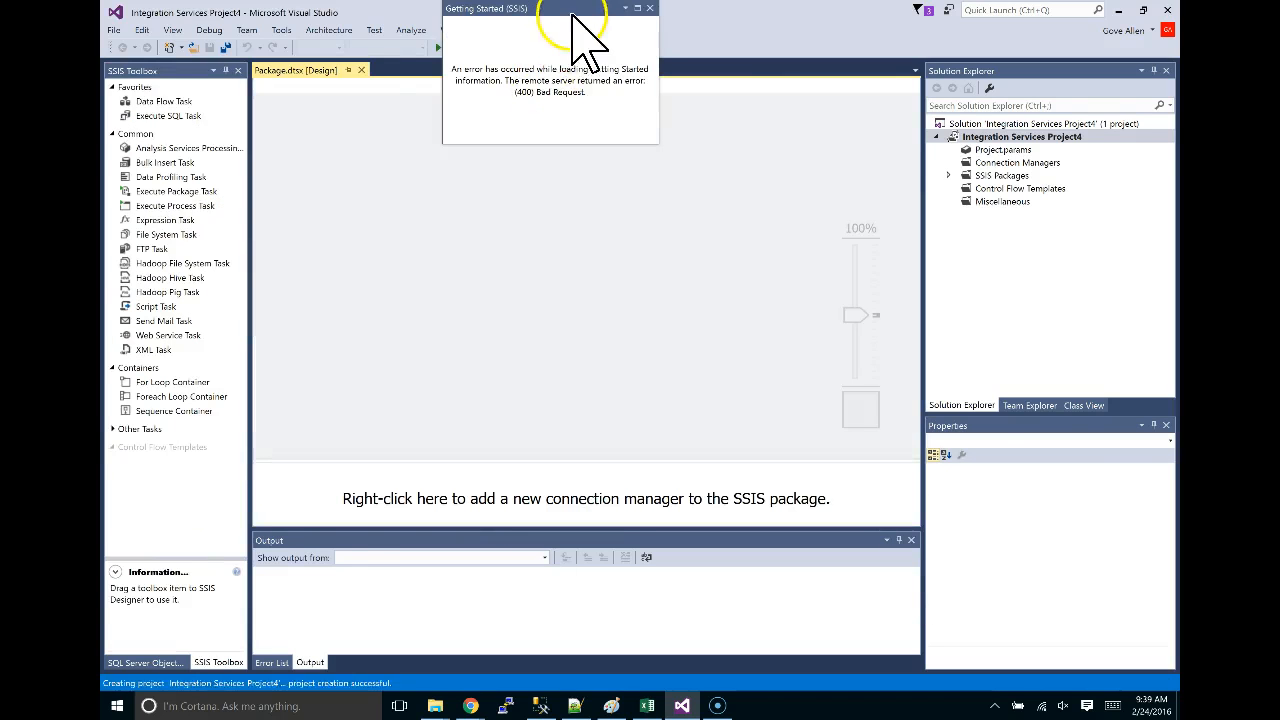
Close the Getting Started (SSIS) error window to reveal the empty Package.dtsx designer.
click(649, 8)
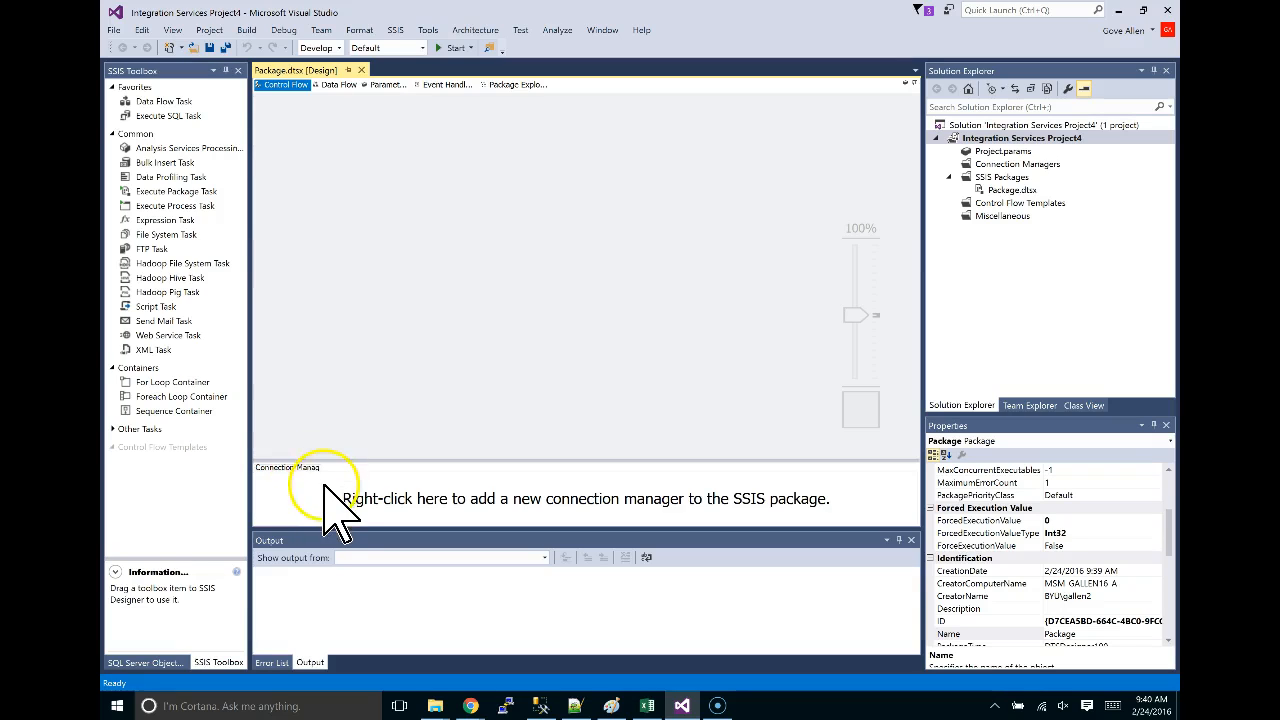
Begin a new OLE DB connection manager and delete both previously defined data connections.
right_click(324, 486)
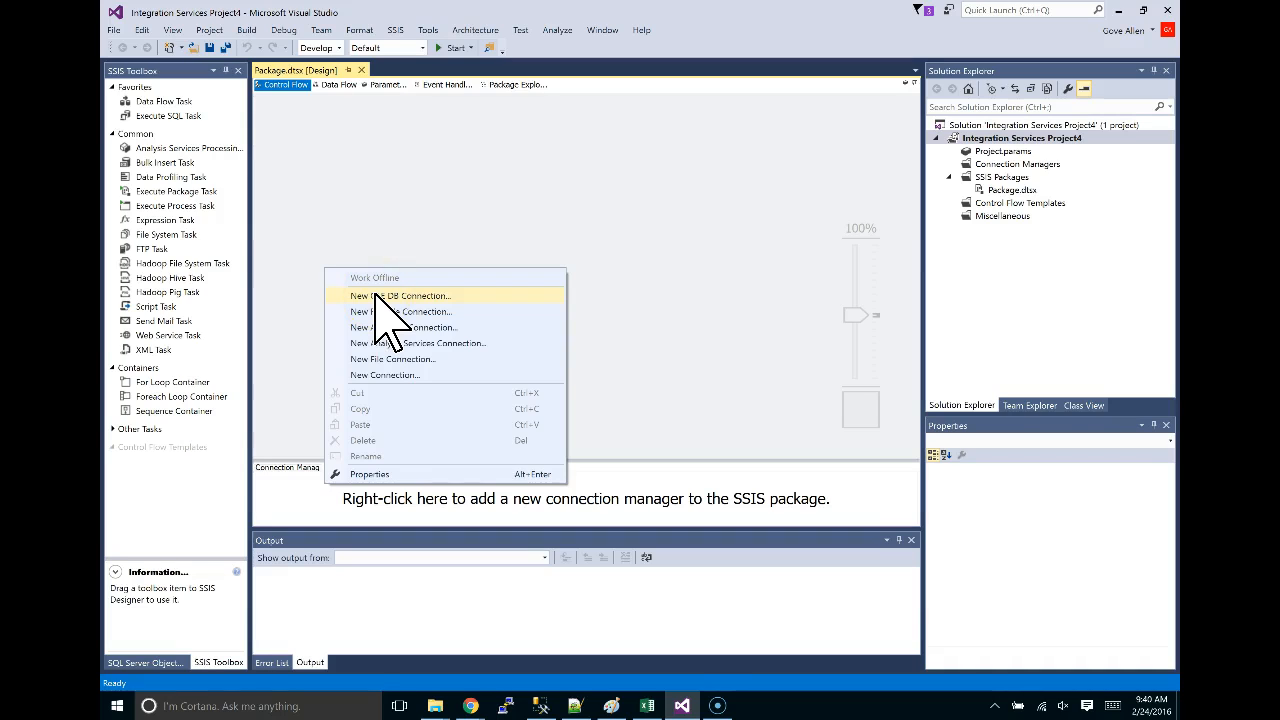
click(463, 298)
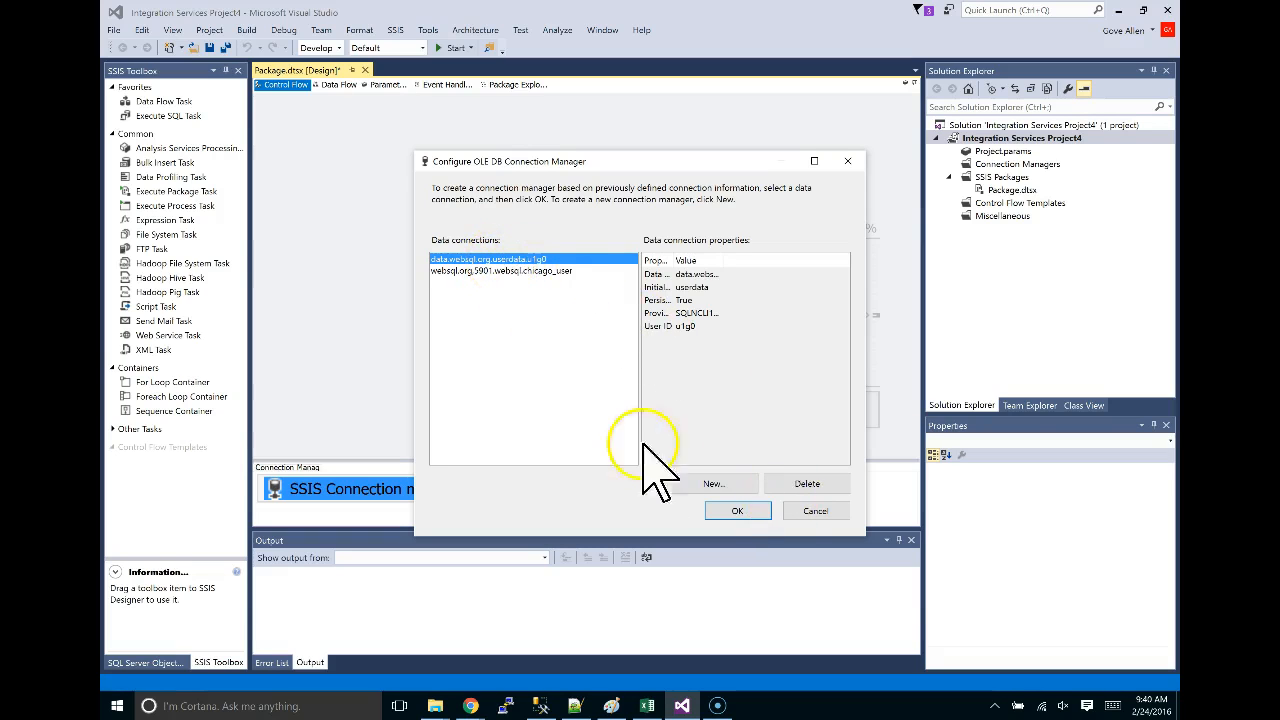
click(809, 484)
click(809, 484)
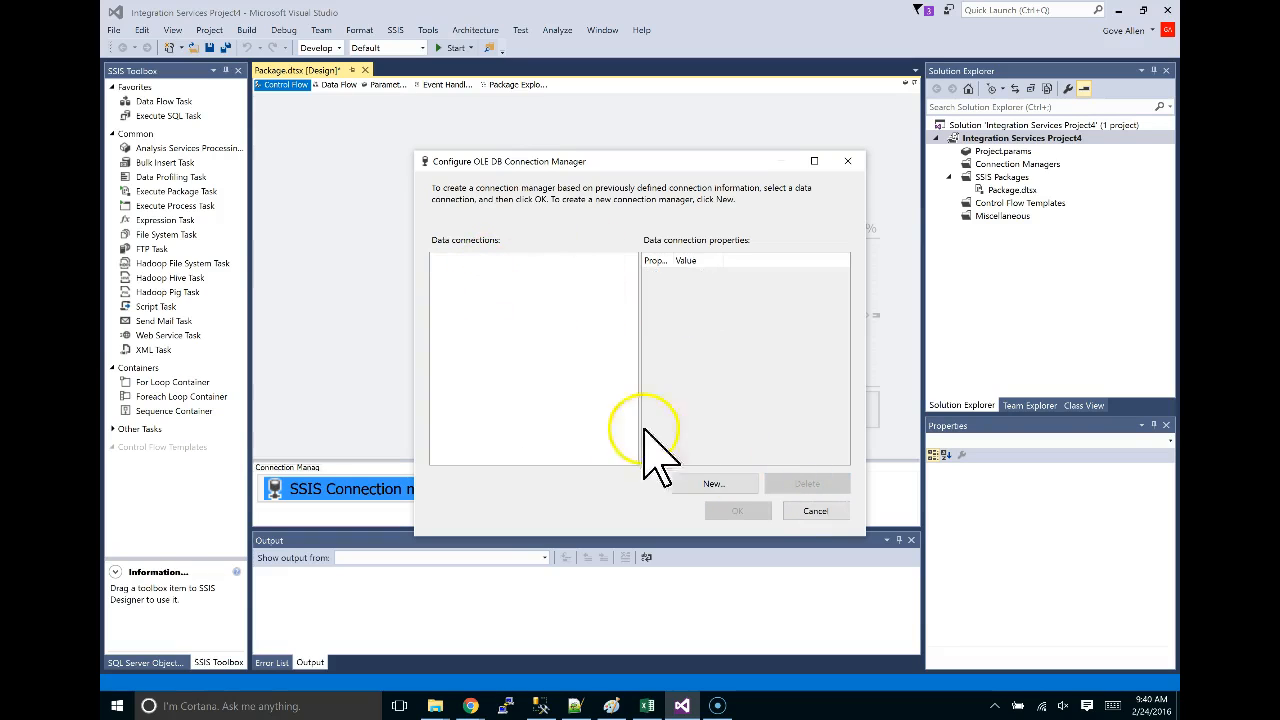
Define a new data connection to server websql.byu.edu,5901 using SQL Server Authentication.
click(729, 483)
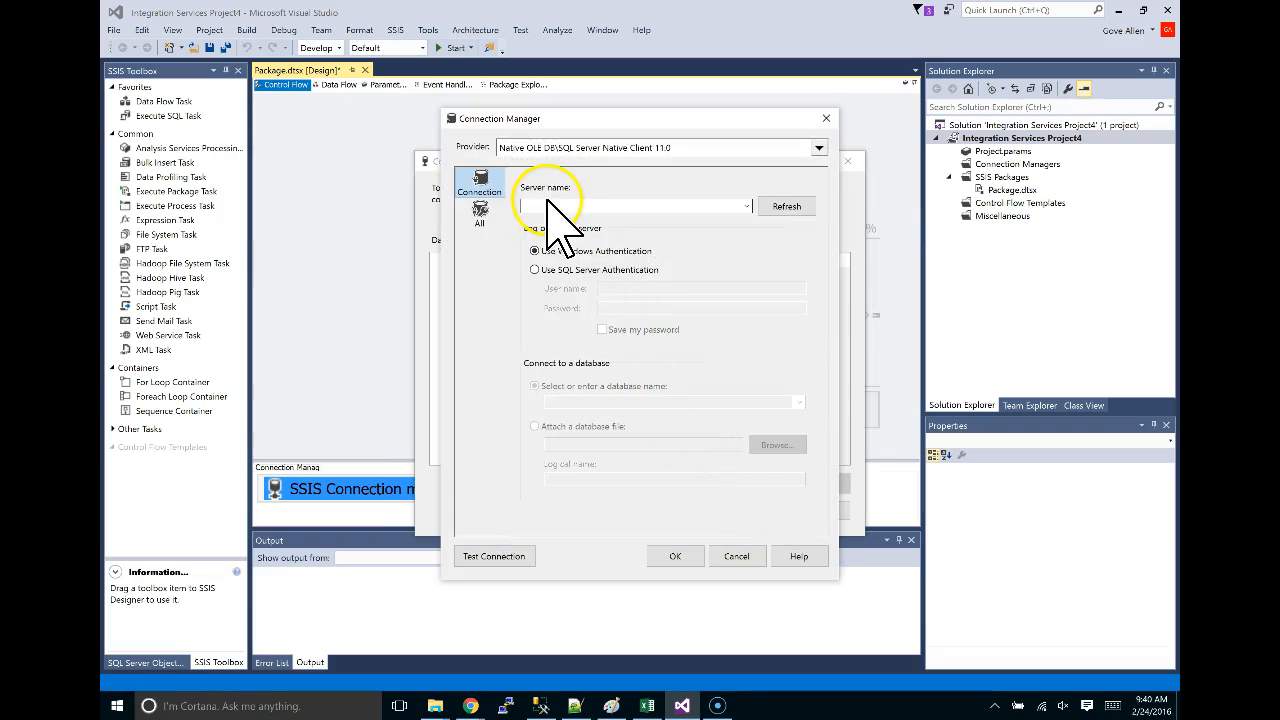
click(545, 205)
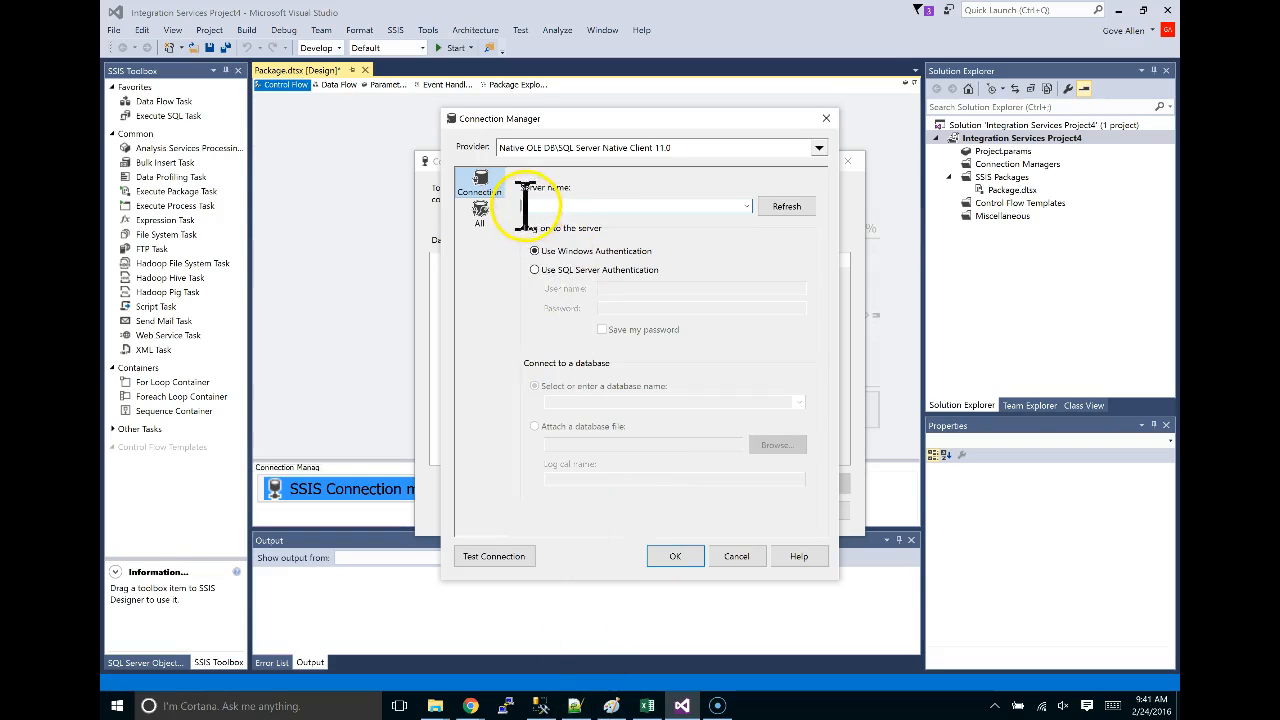
text(web)
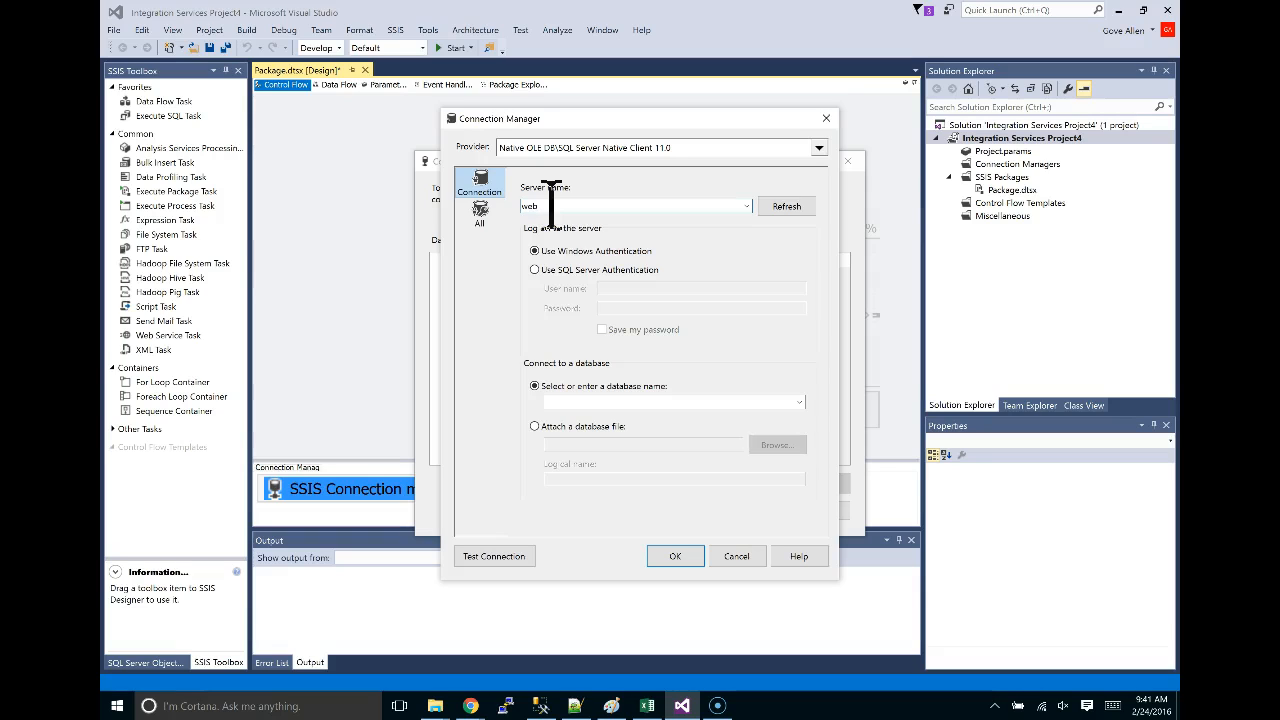
key(BackSpace)
key(BackSpace)
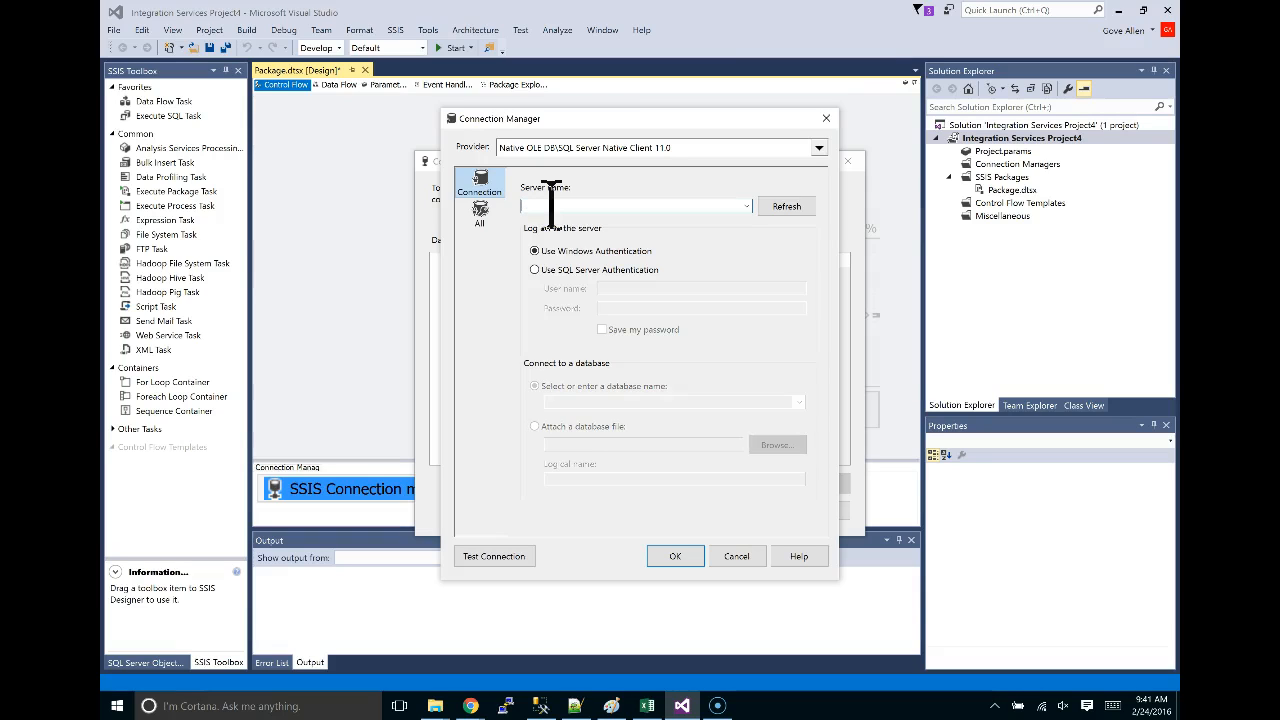
text(websql.byu.edu,5901)
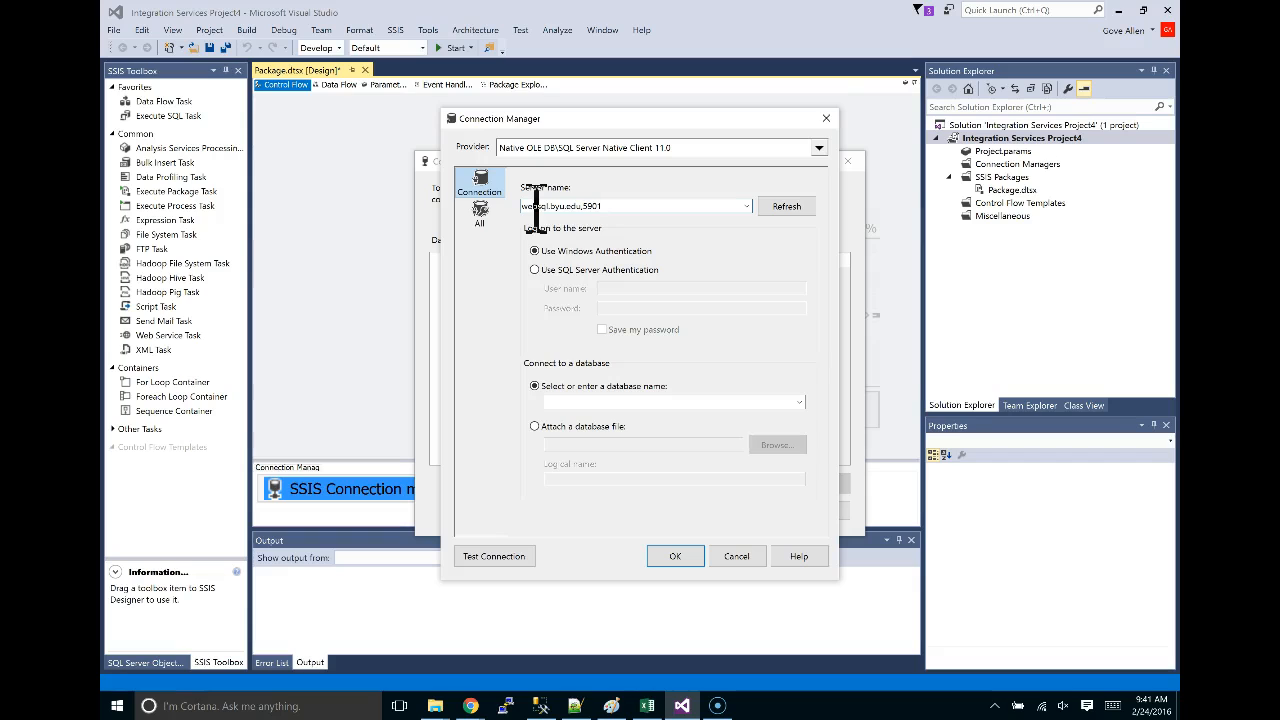
drag(584, 205, 615, 205)
click(615, 205)
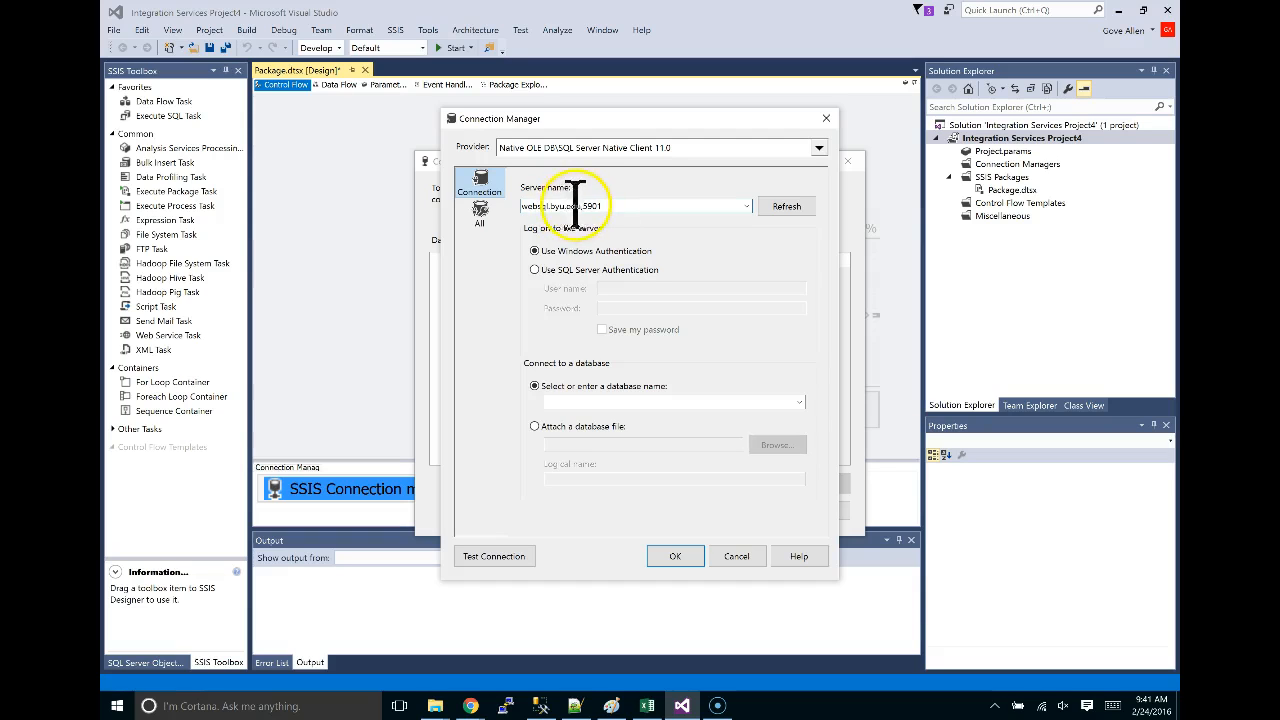
click(642, 203)
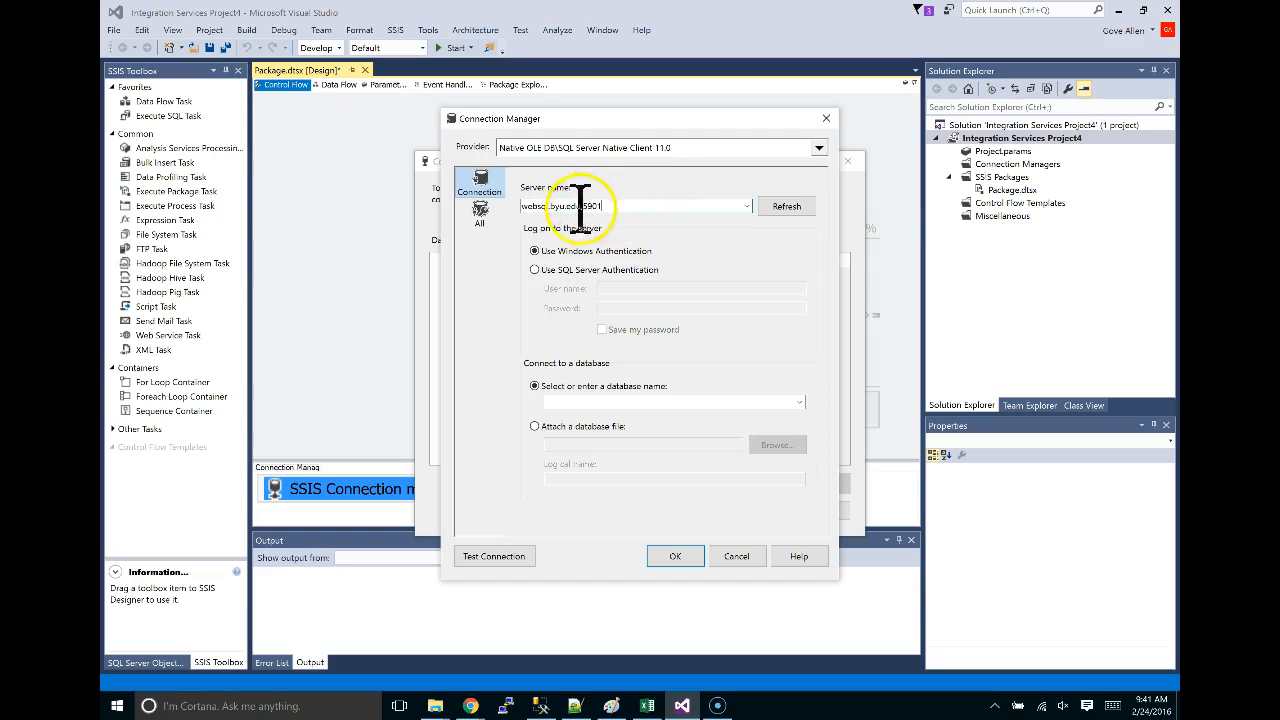
click(537, 270)
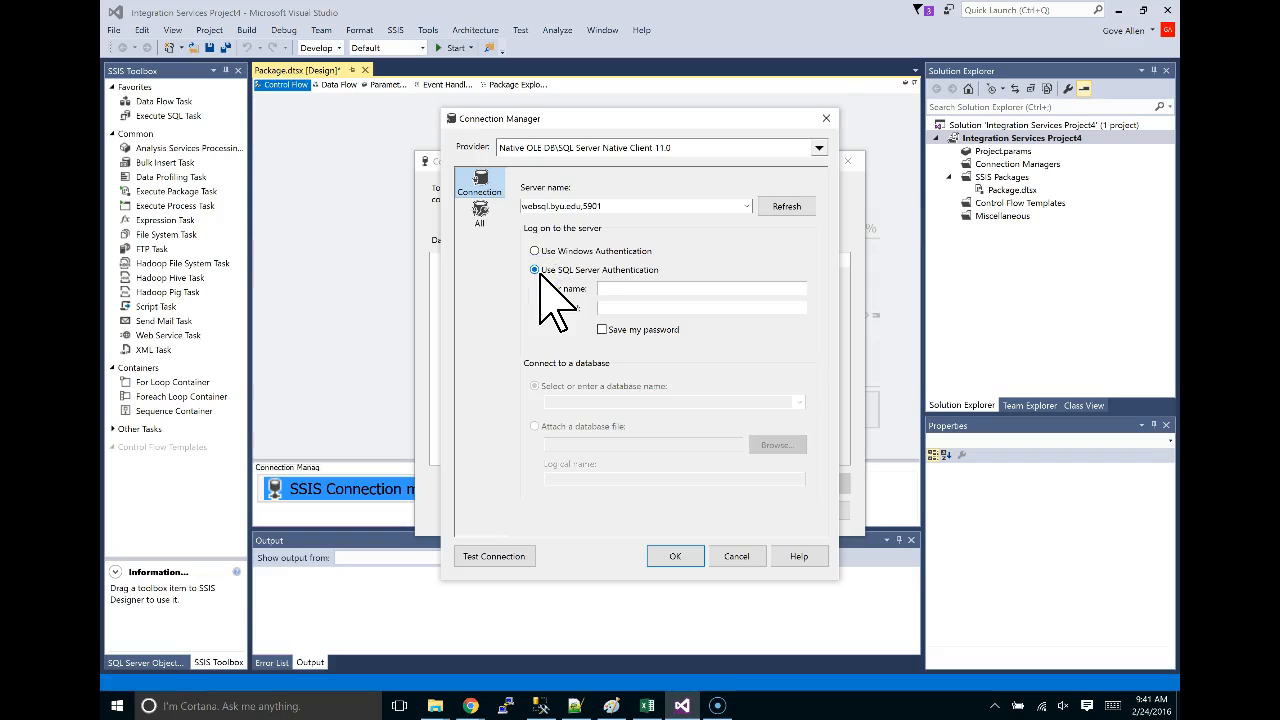
Enter the SQL login user name and password, and check Save my password.
click(620, 290)
click(945, 429)
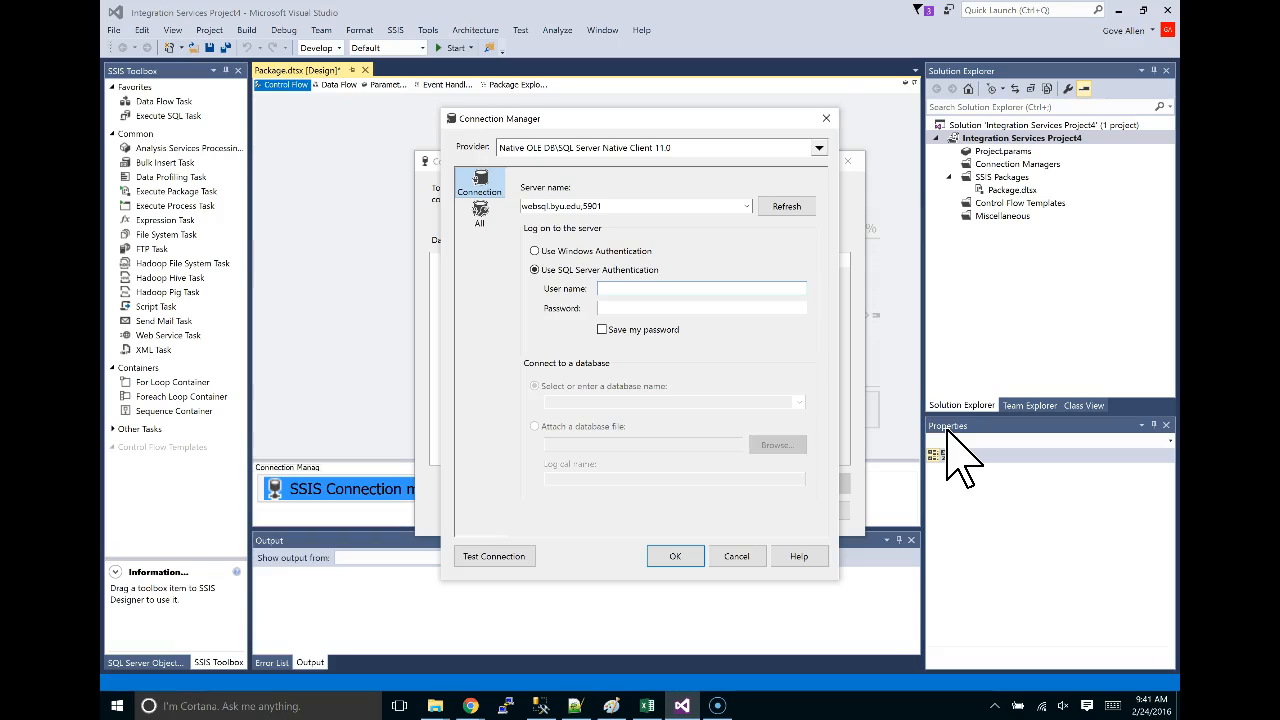
text(c)
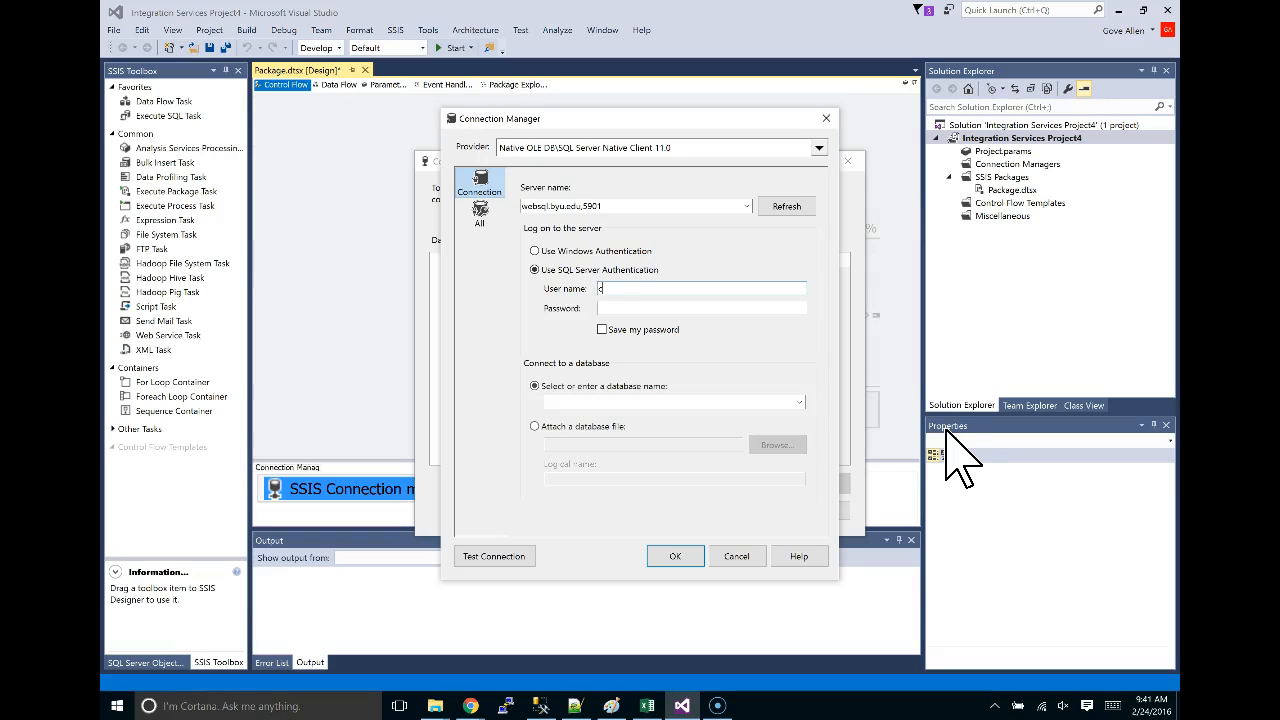
text(hicago_user)
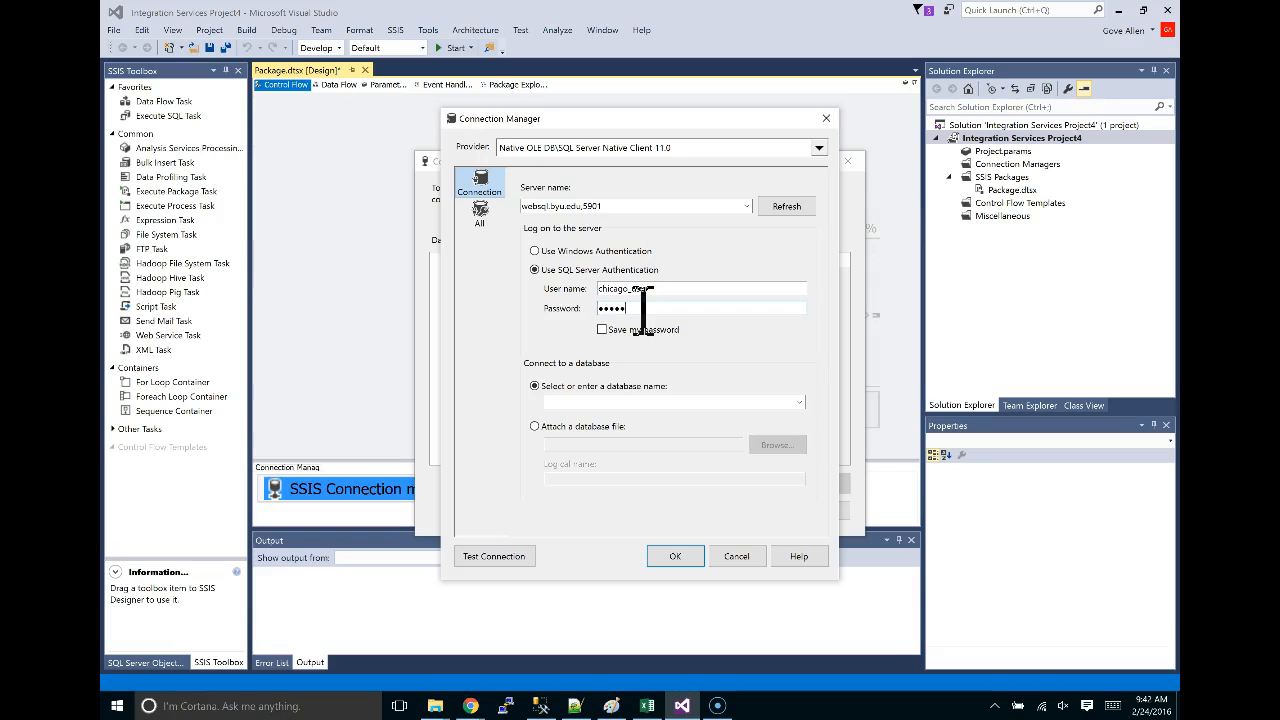
text(••)
click(606, 288)
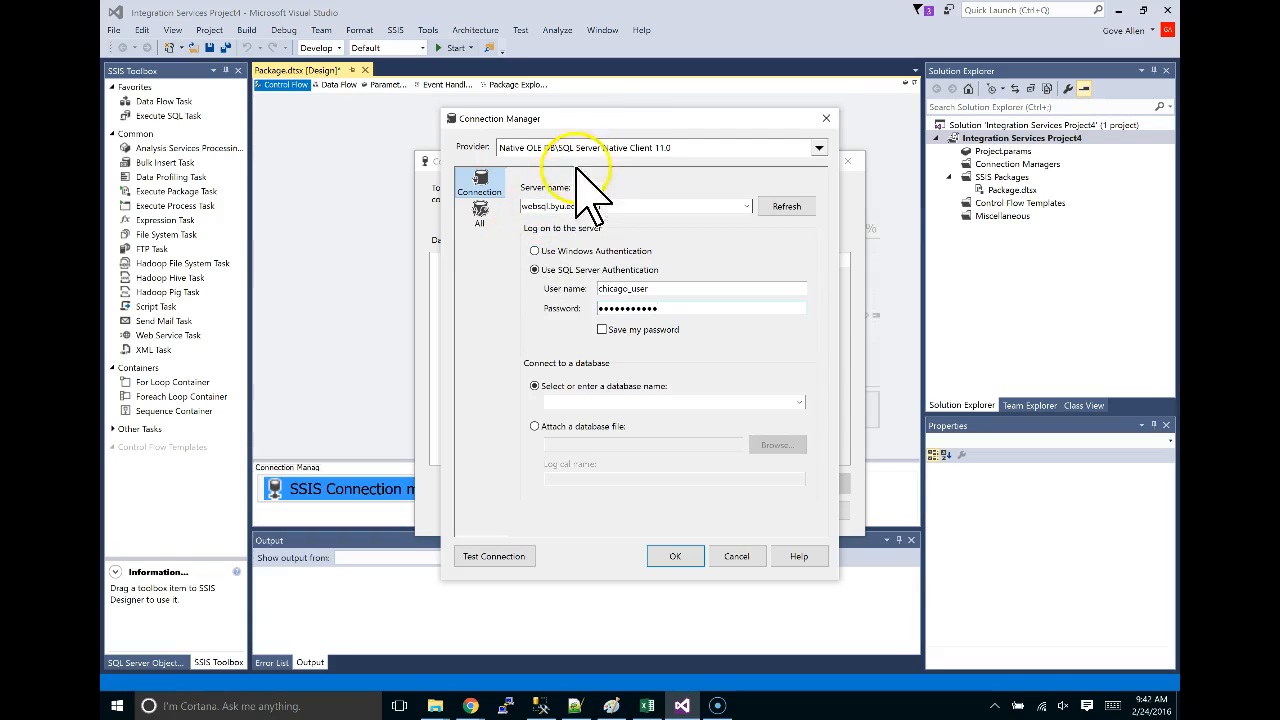
click(602, 330)
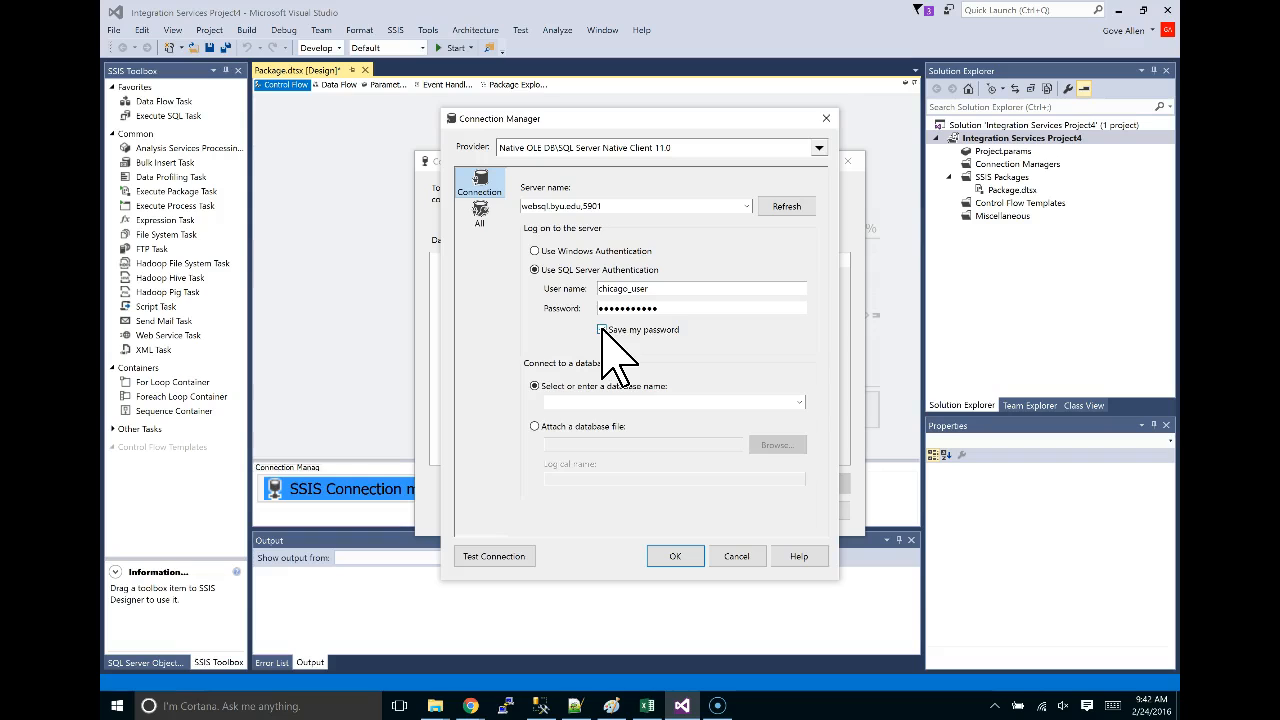
click(597, 310)
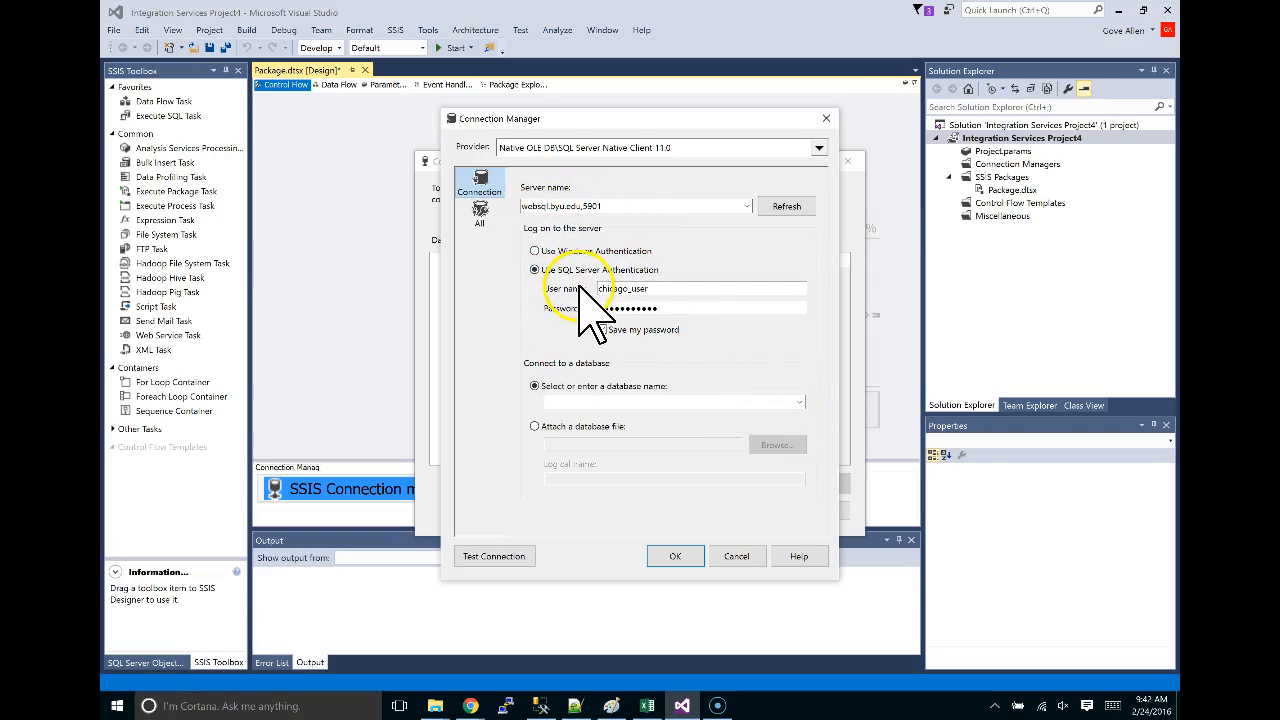
Select the websql database and confirm the connection settings.
click(799, 401)
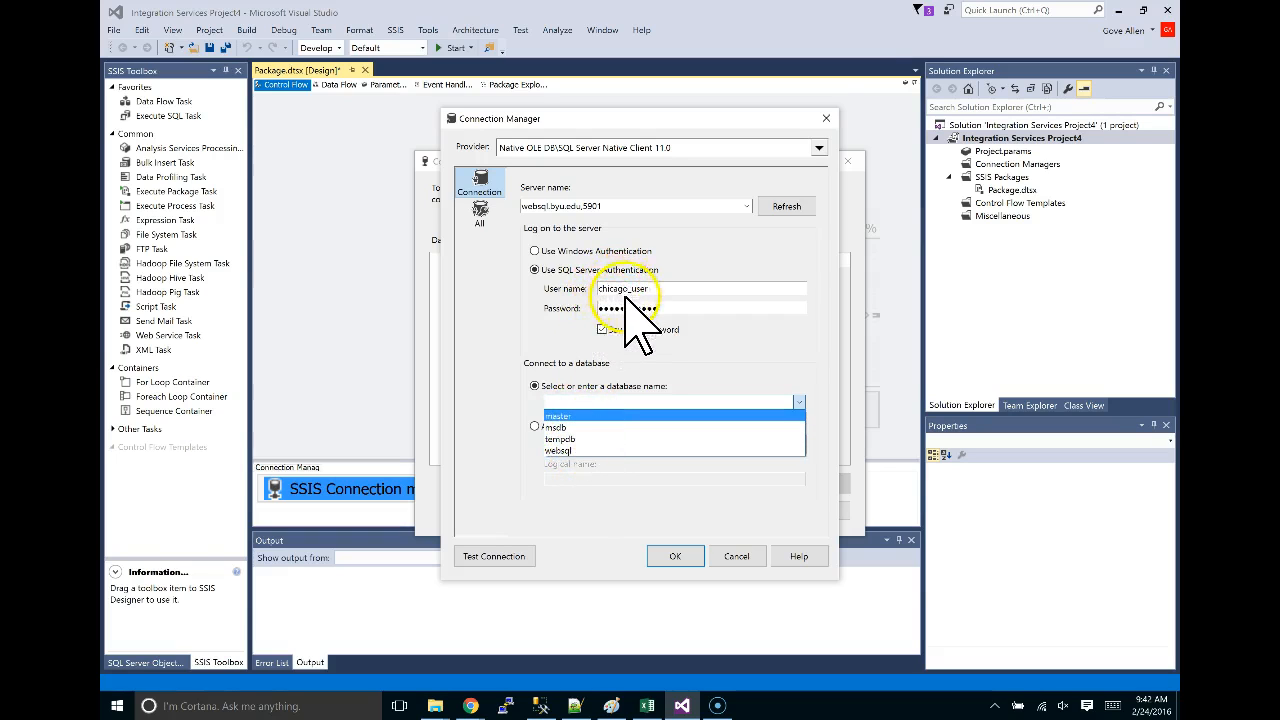
click(565, 450)
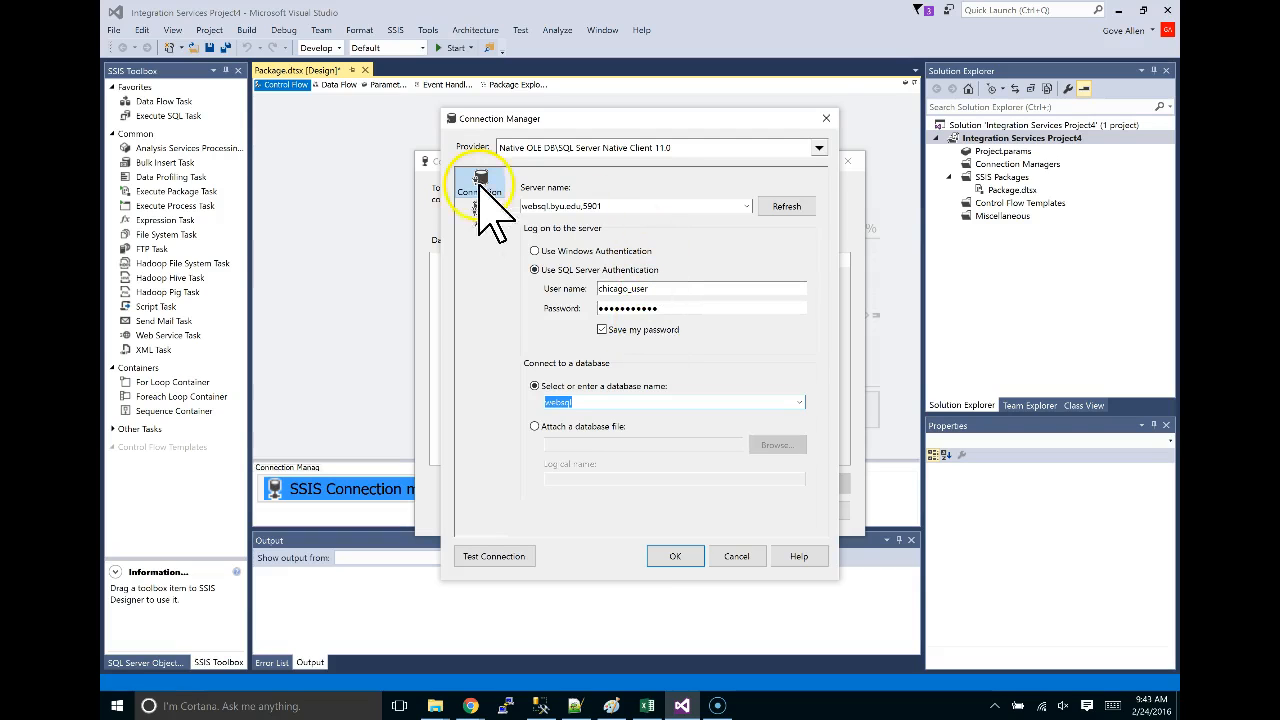
click(676, 560)
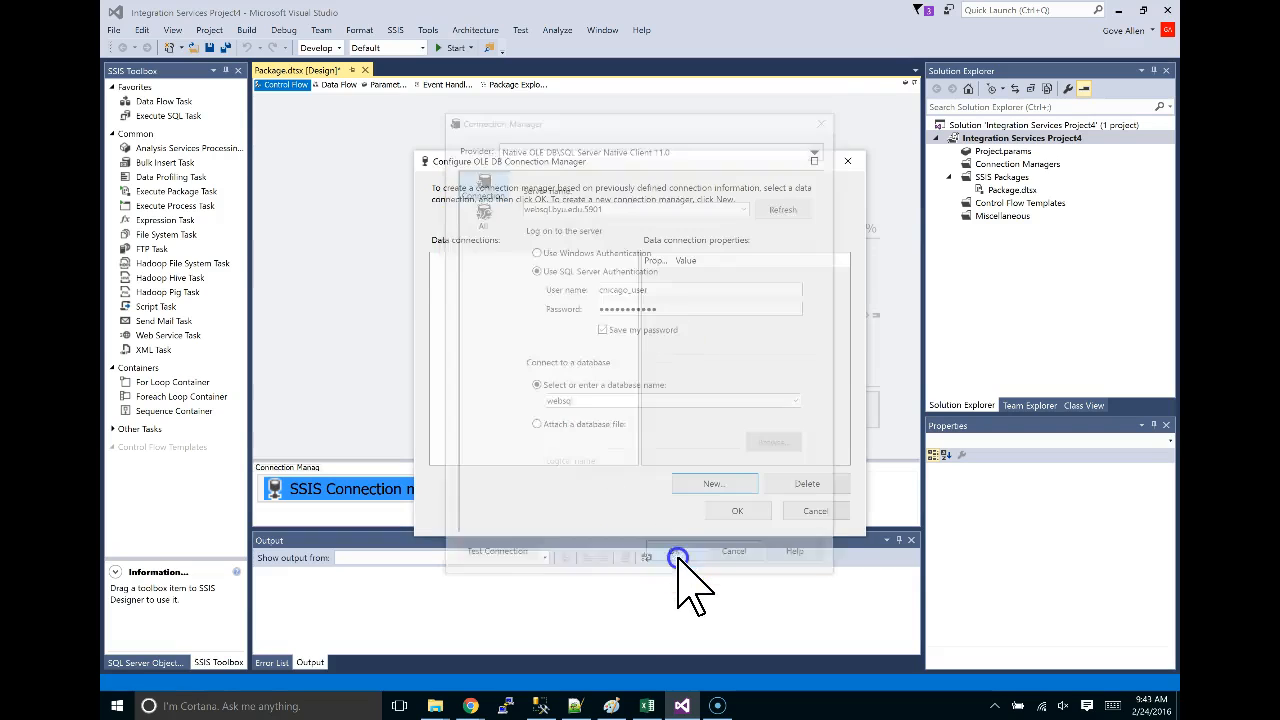
Add the websql.byu.edu,5901 connection to the package and start another OLE DB connection.
click(442, 259)
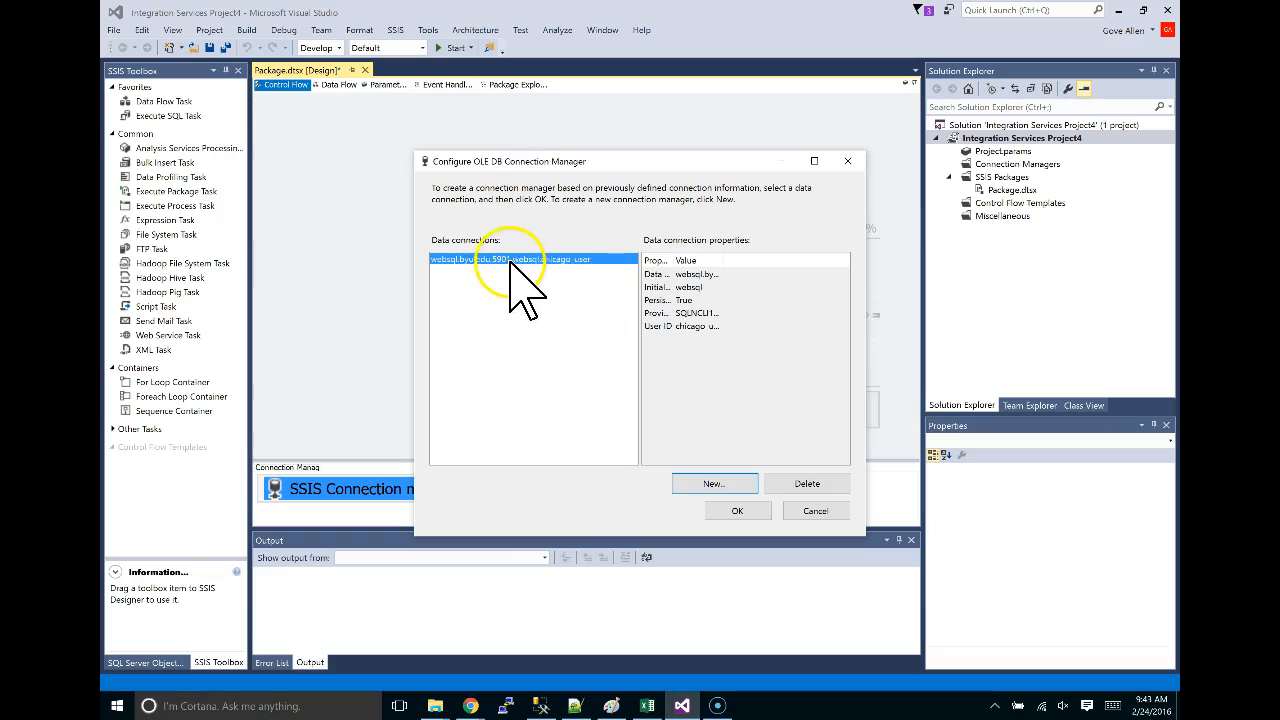
double_click(503, 262)
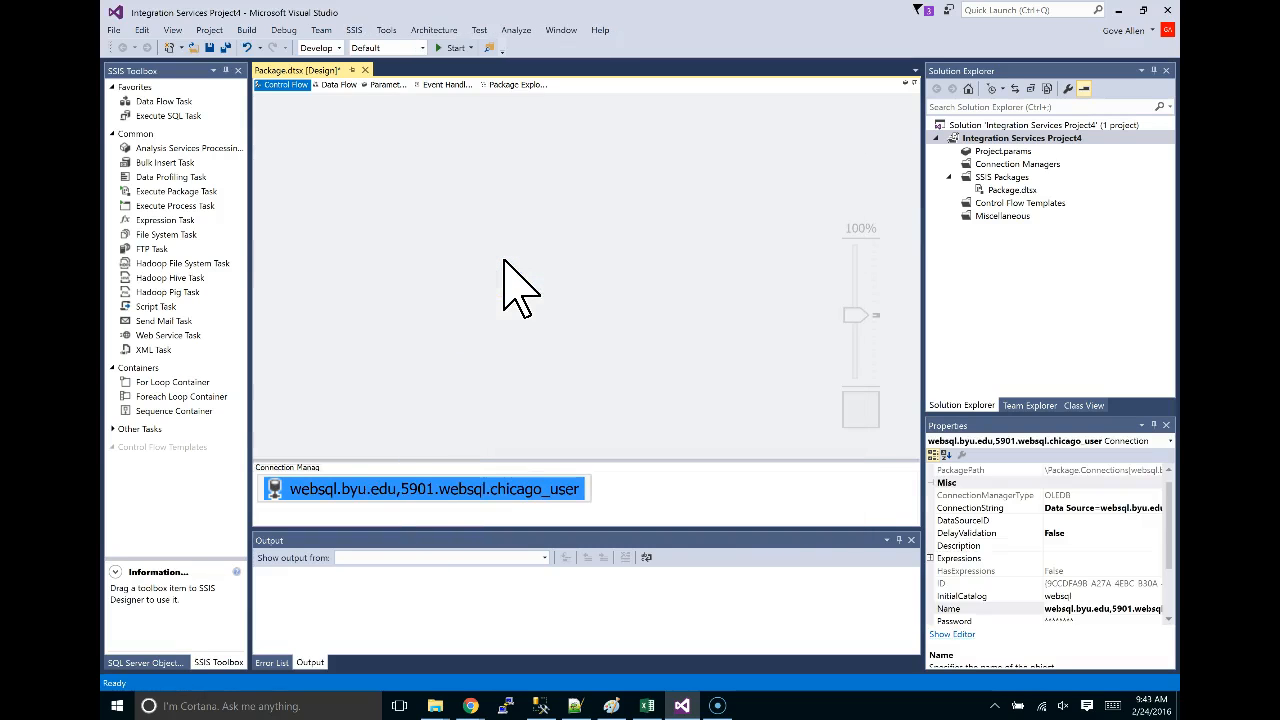
click(648, 490)
right_click(648, 490)
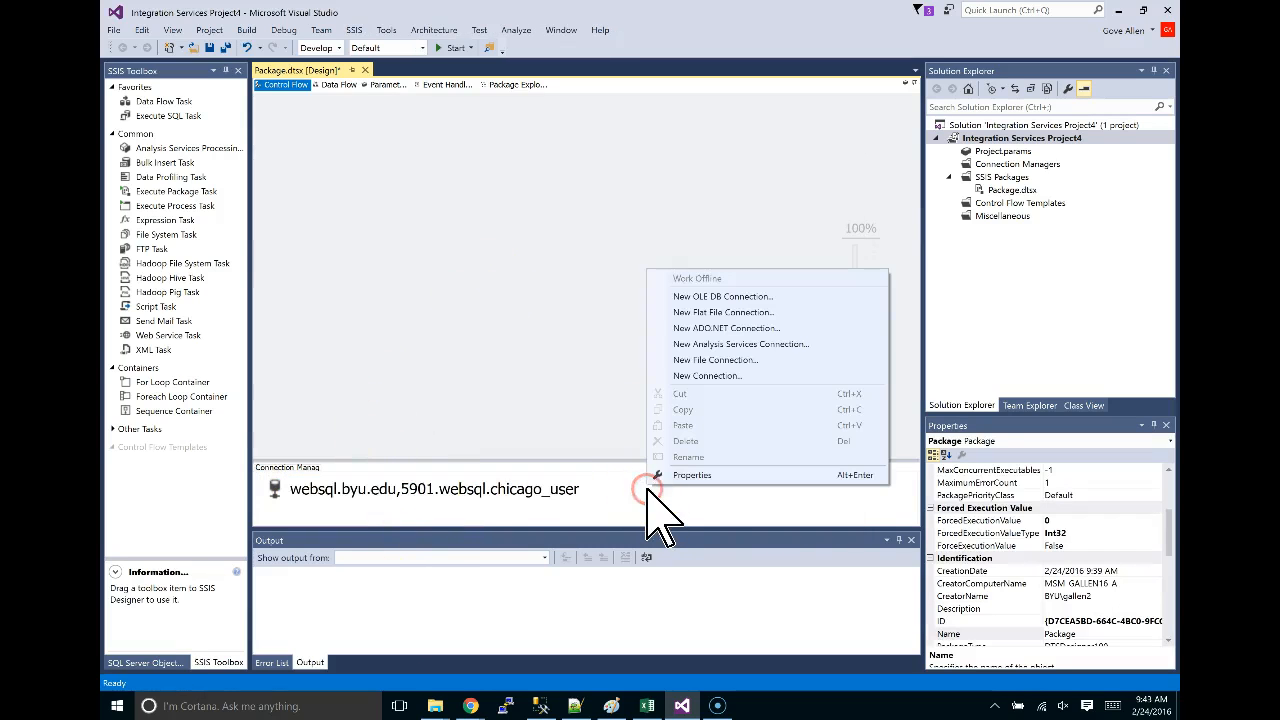
click(712, 297)
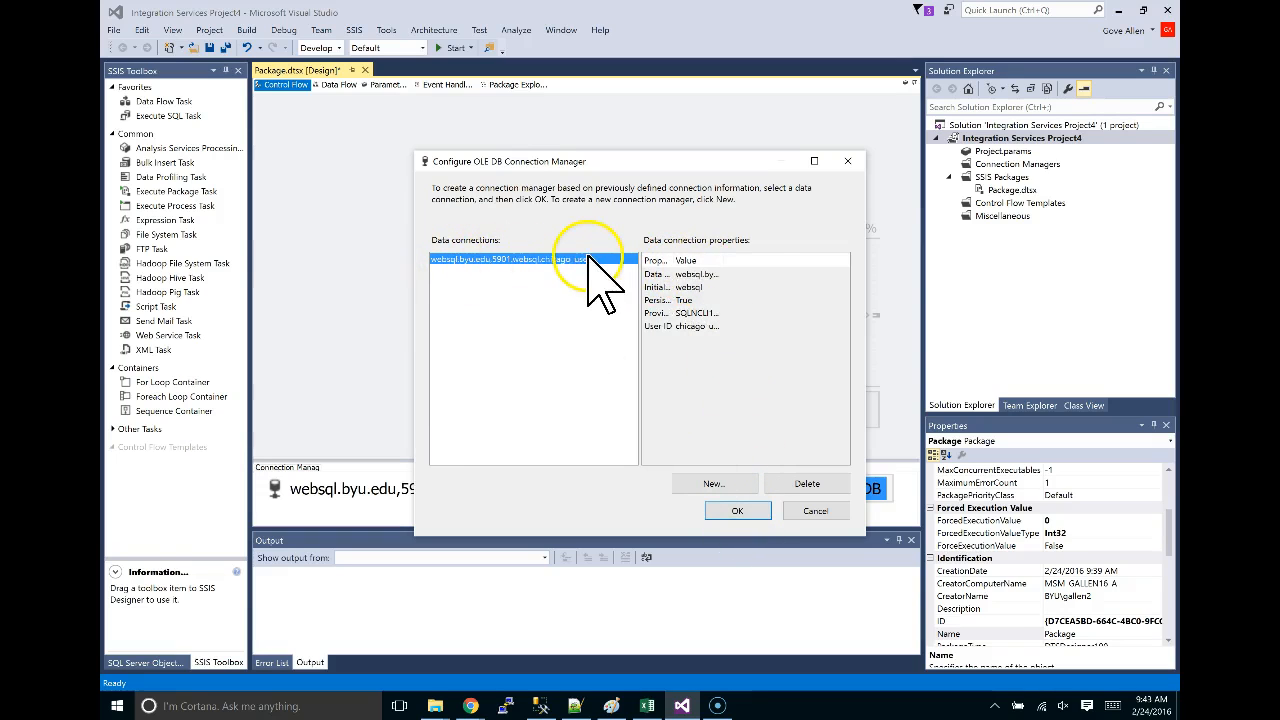
Define a new connection to server data.websql.org with SQL Server Authentication, login name and saved password.
click(750, 484)
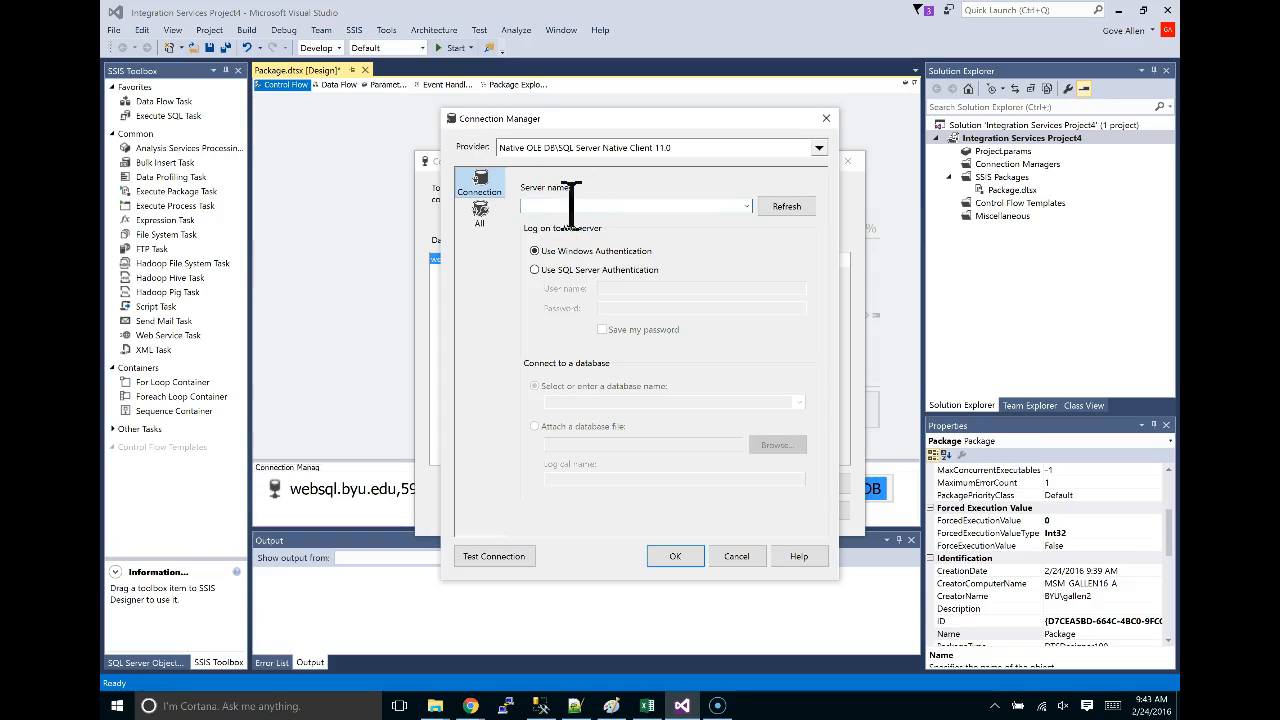
text(data.we)
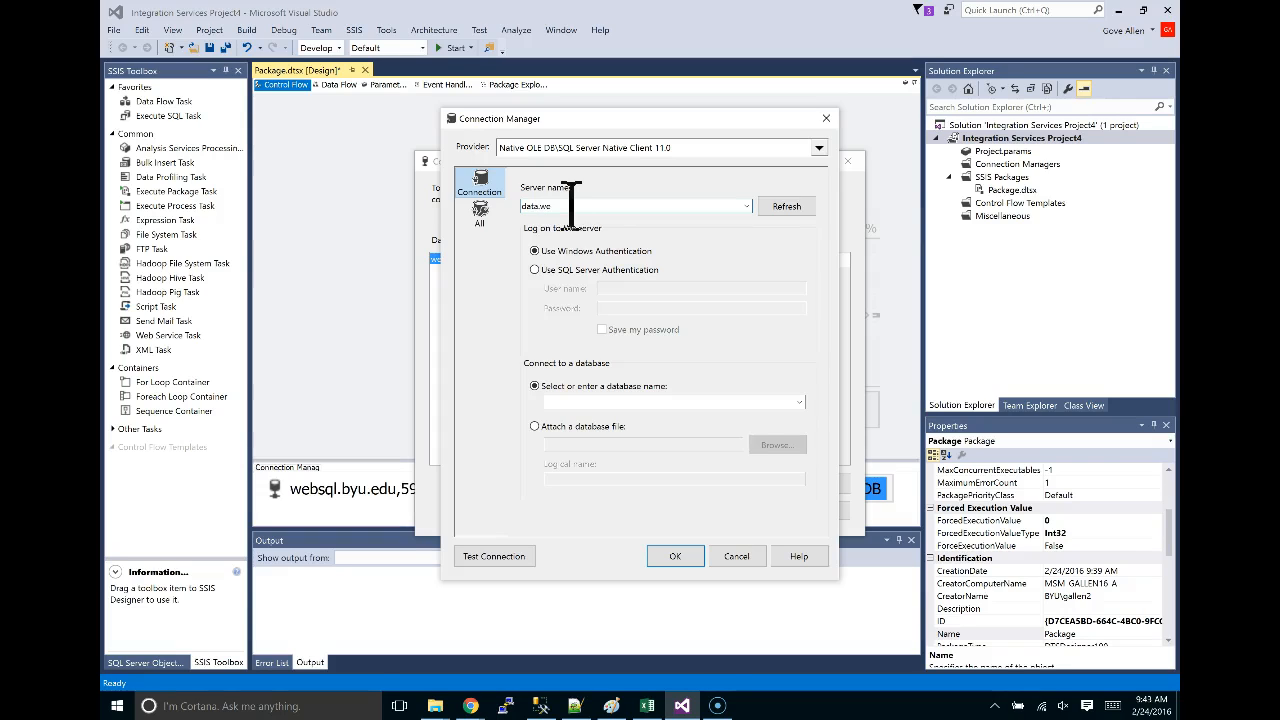
text(bsql.oprg)
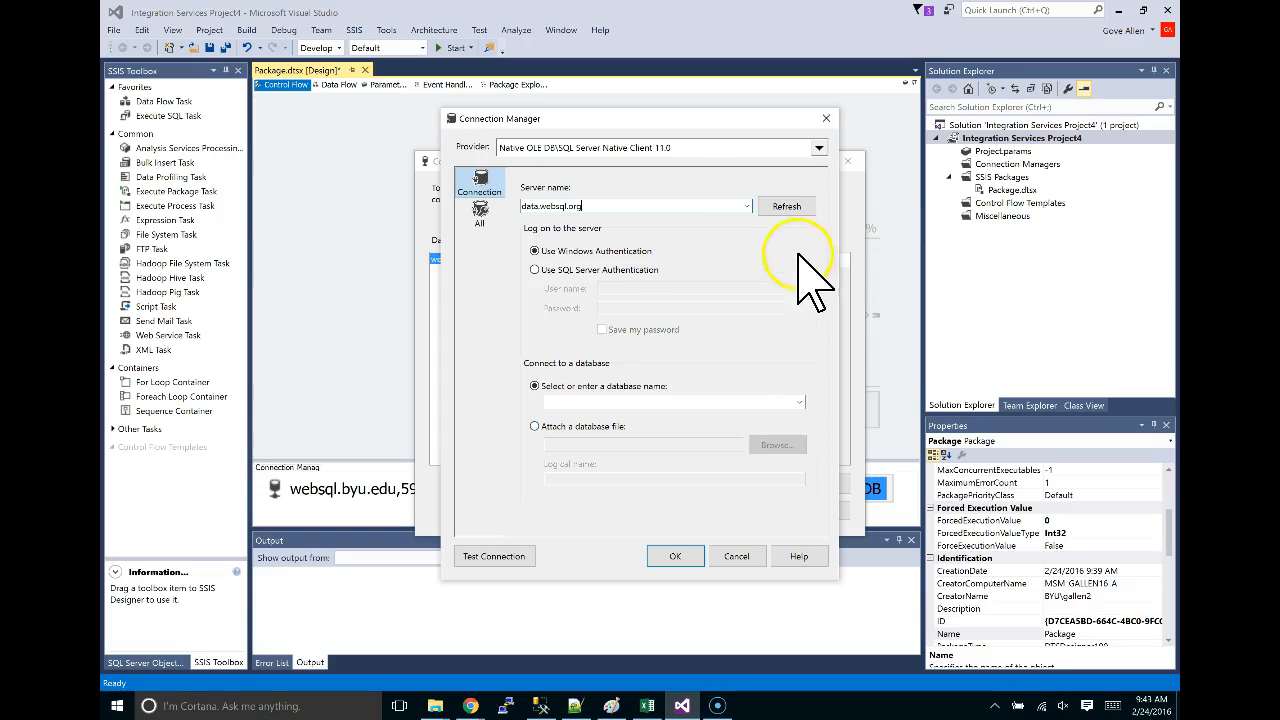
click(534, 270)
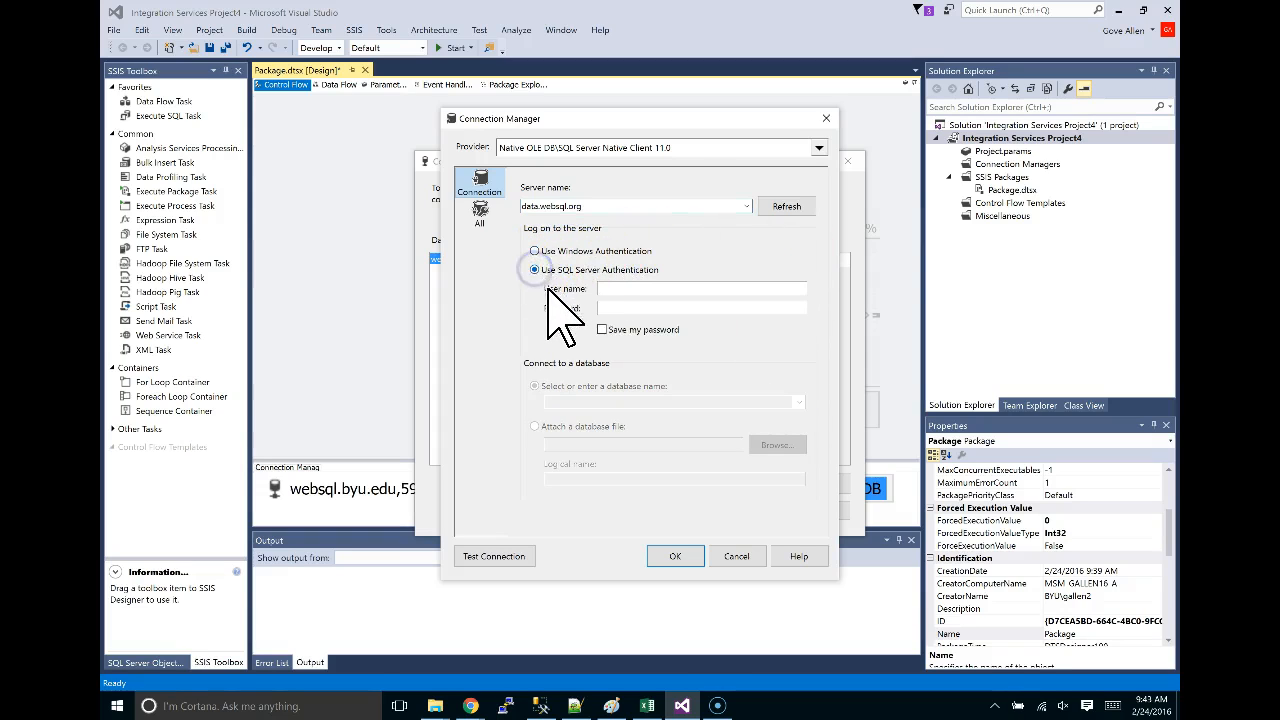
click(603, 289)
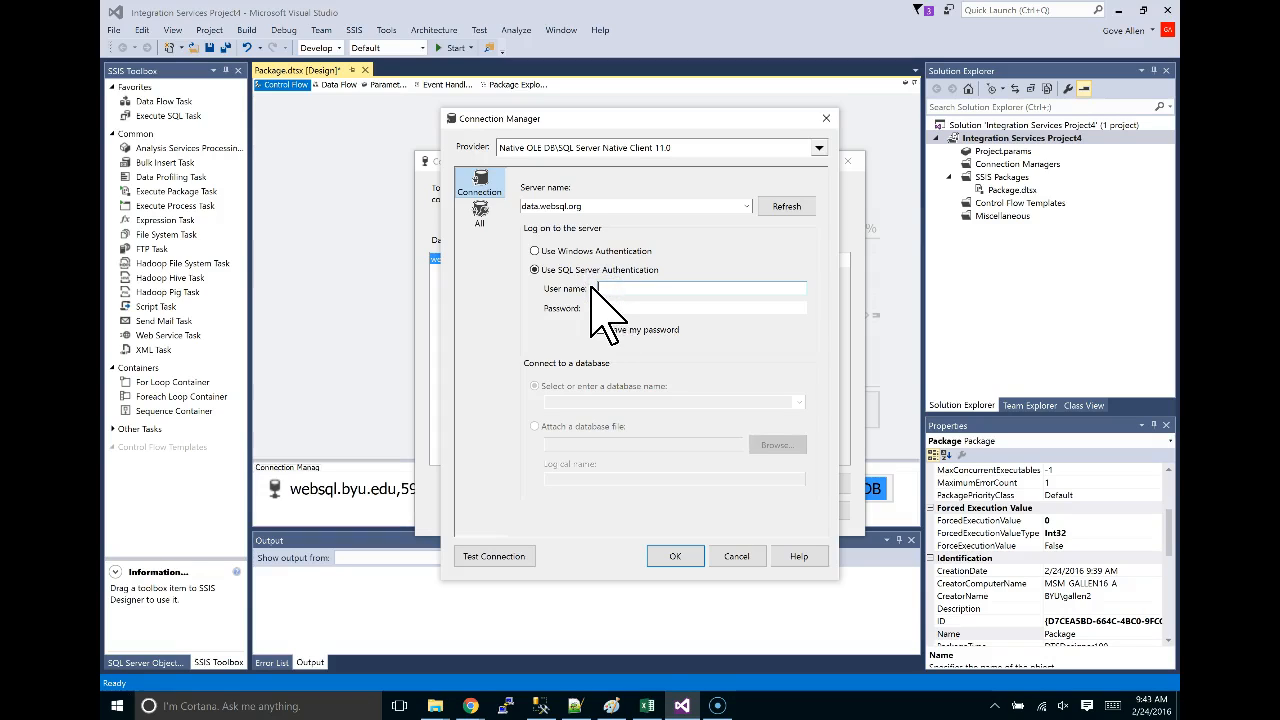
text(u1go)
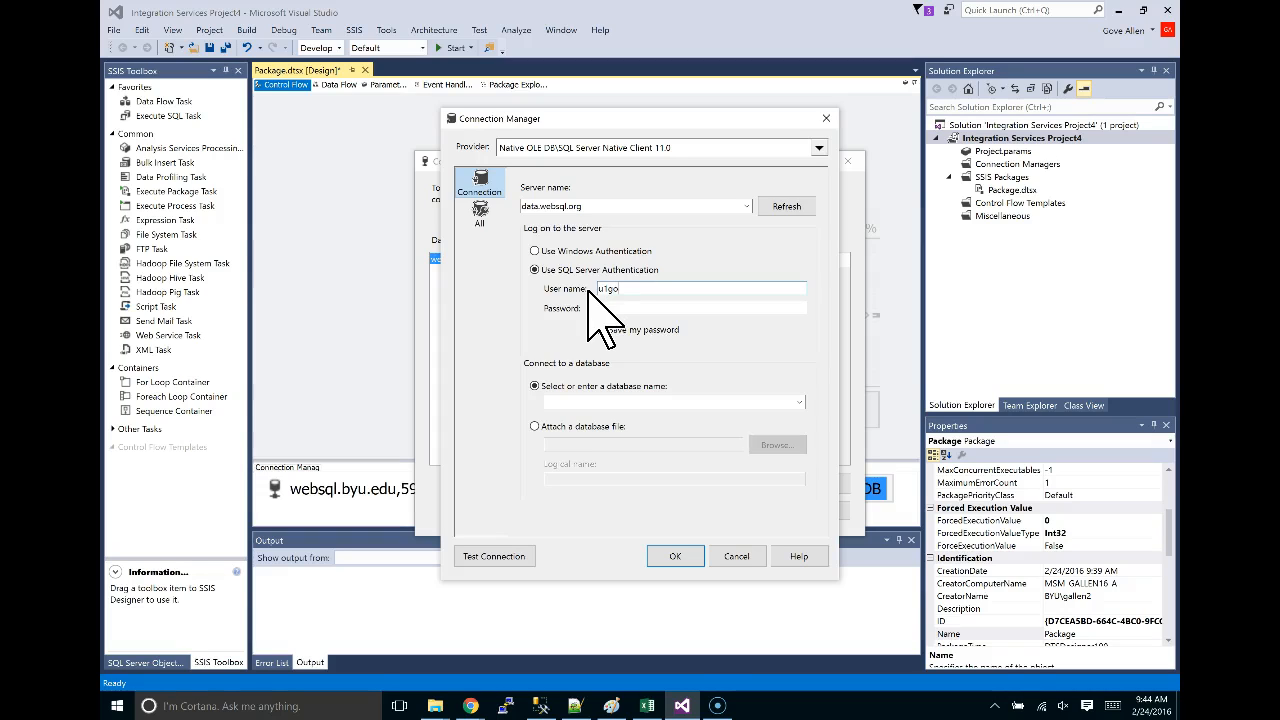
click(468, 703)
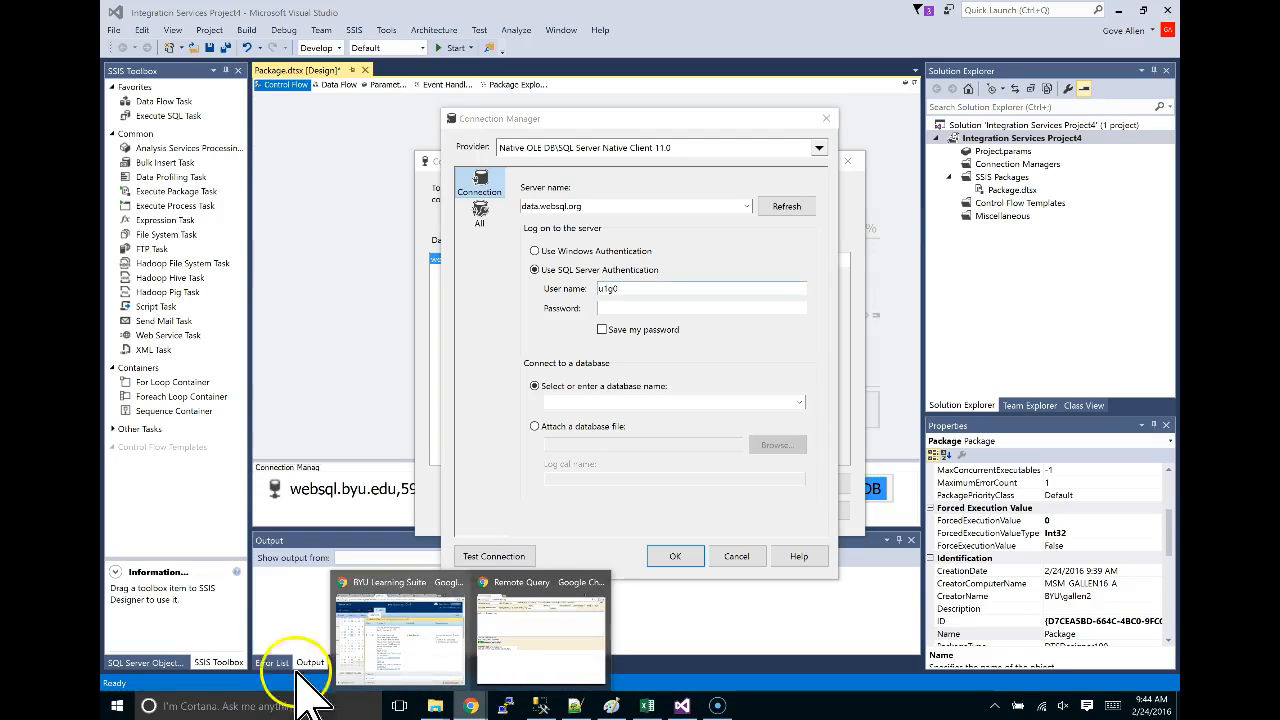
click(118, 700)
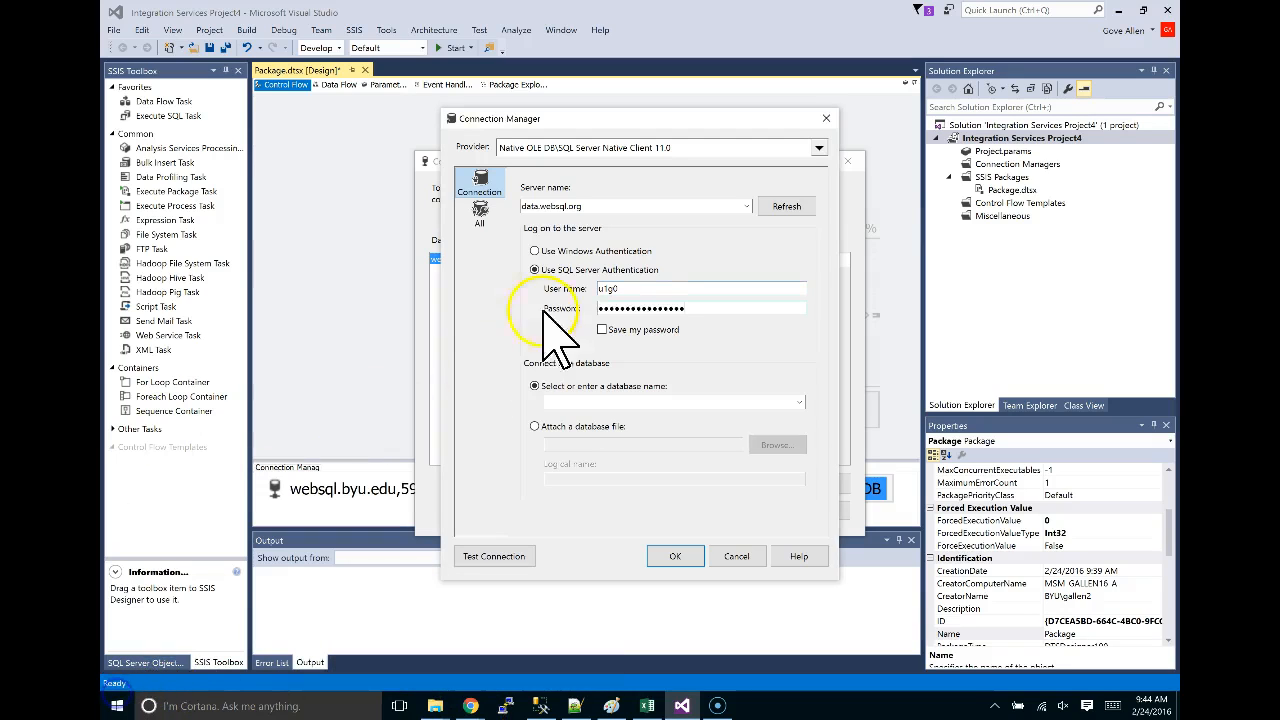
click(602, 330)
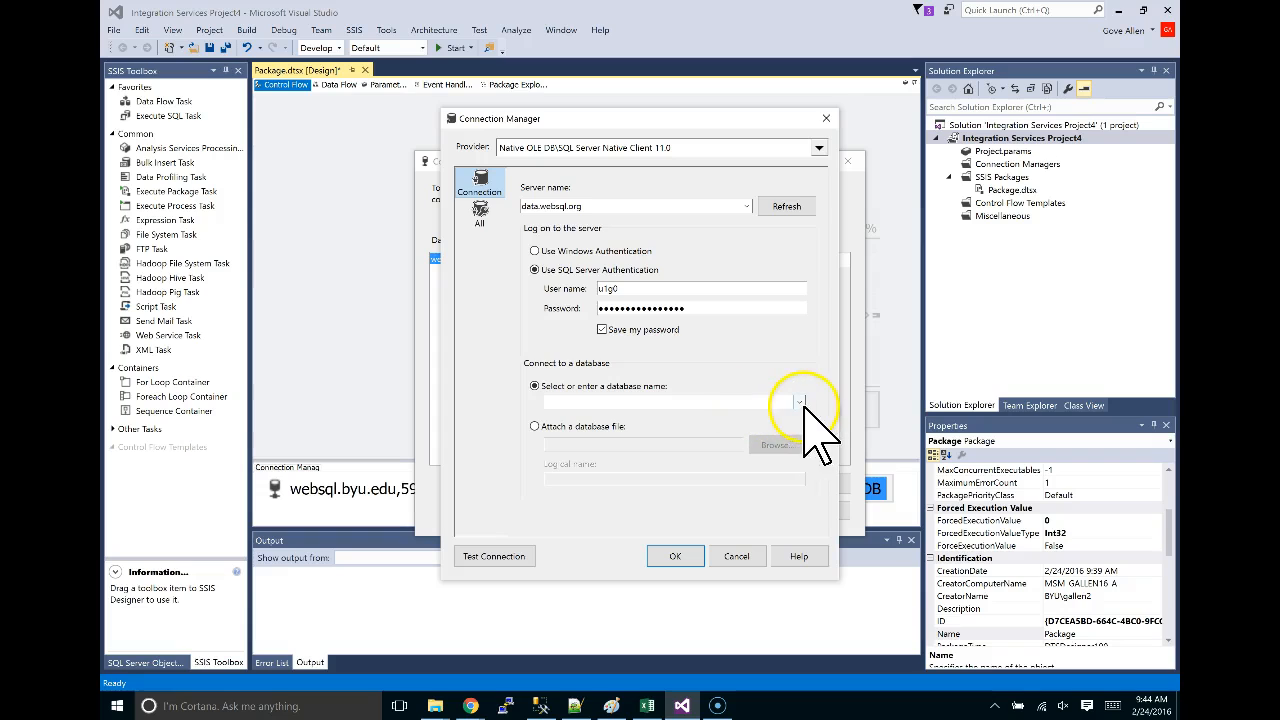
Choose the userdata database and test the connection successfully.
click(800, 401)
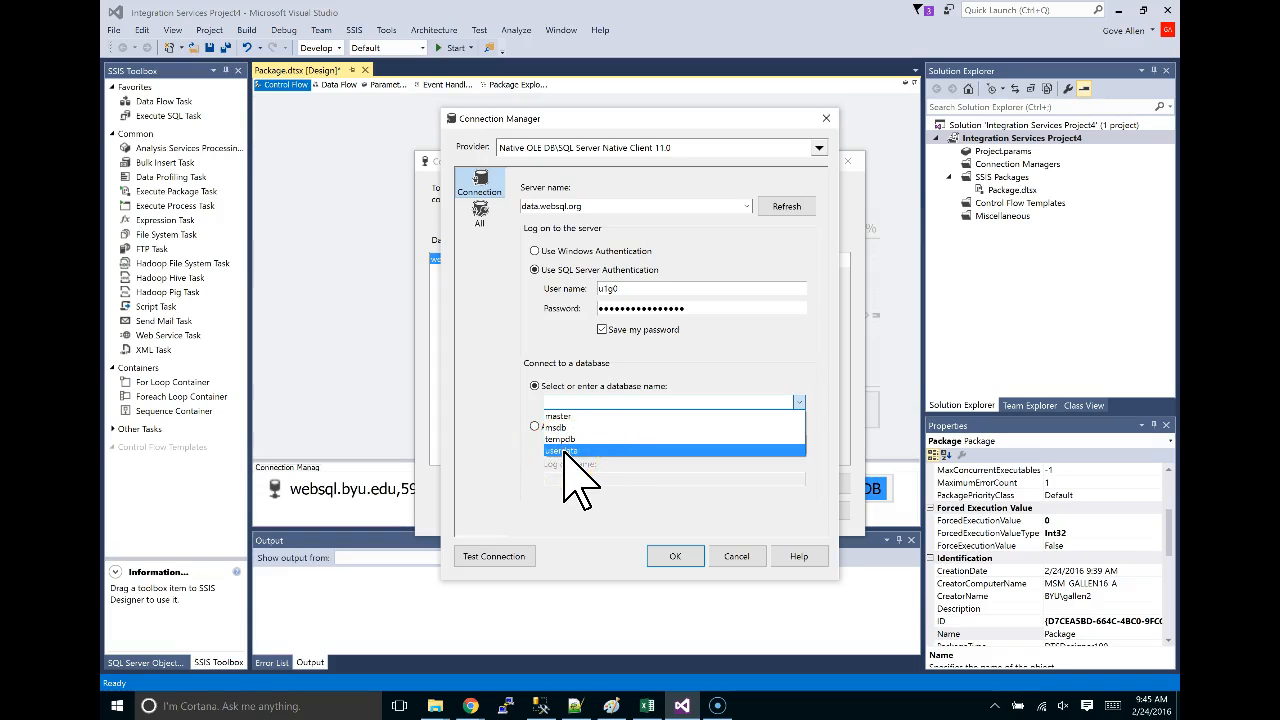
click(565, 451)
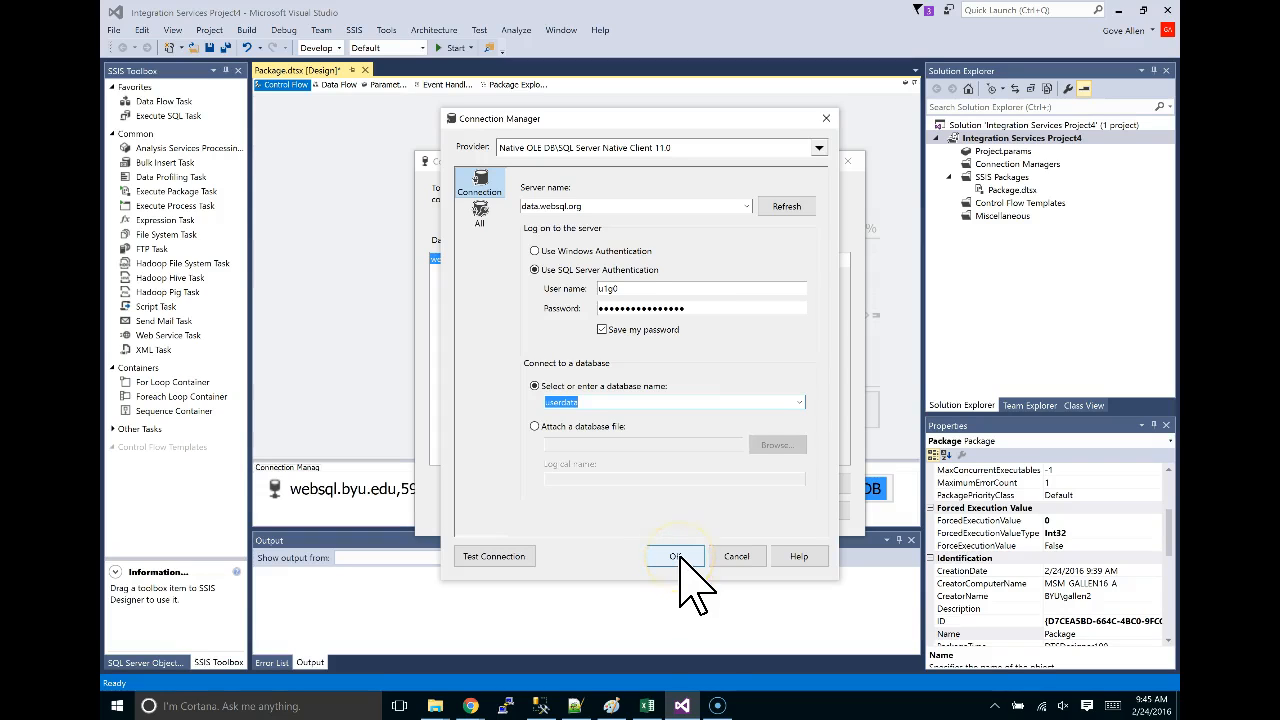
click(495, 556)
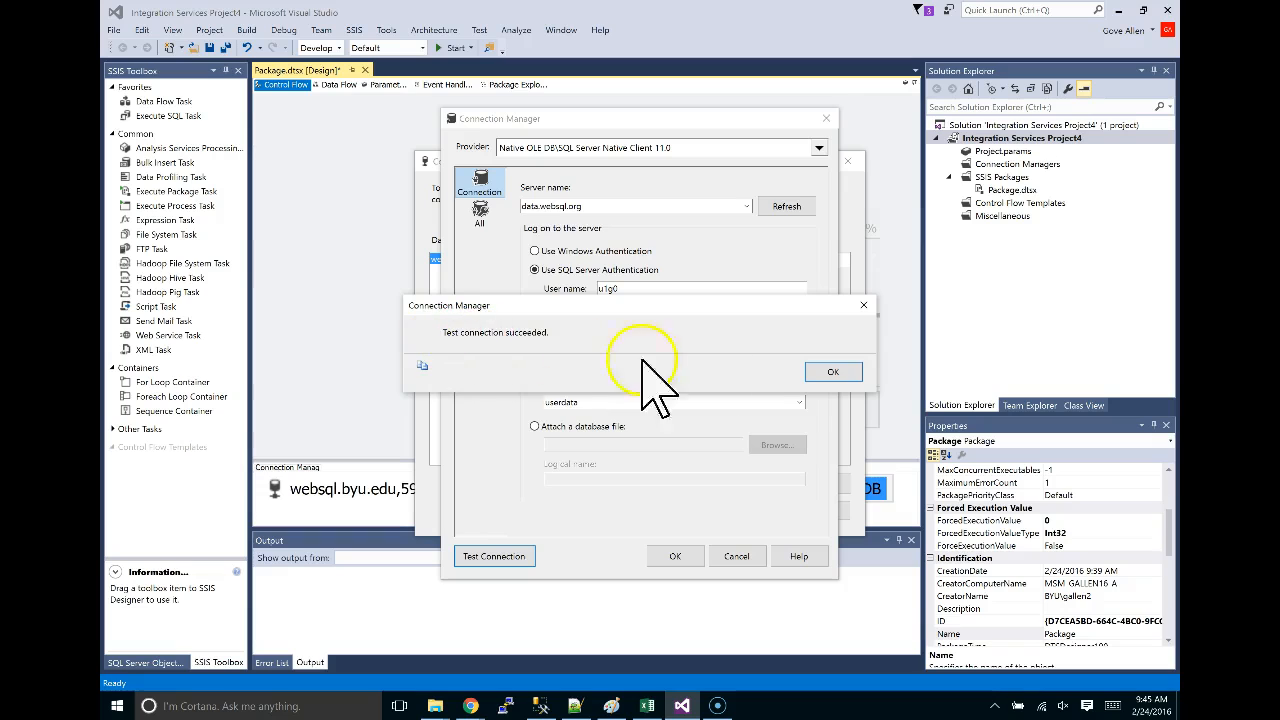
click(833, 372)
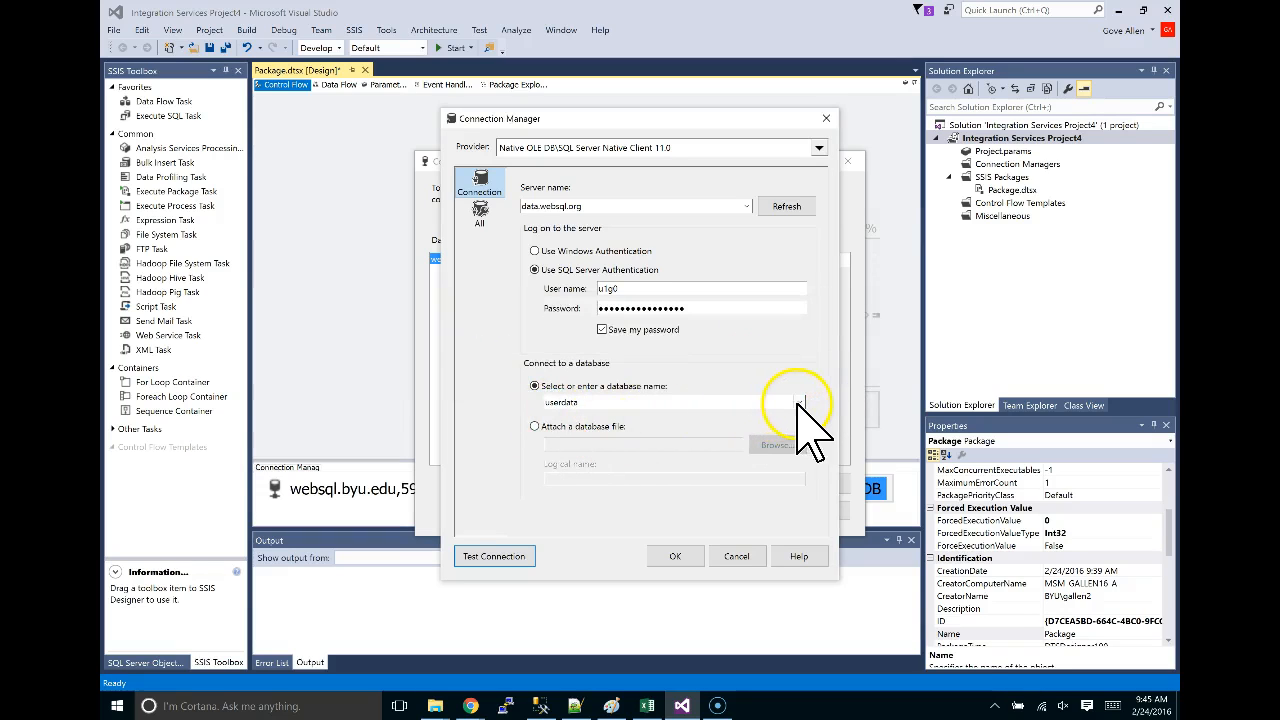
click(800, 402)
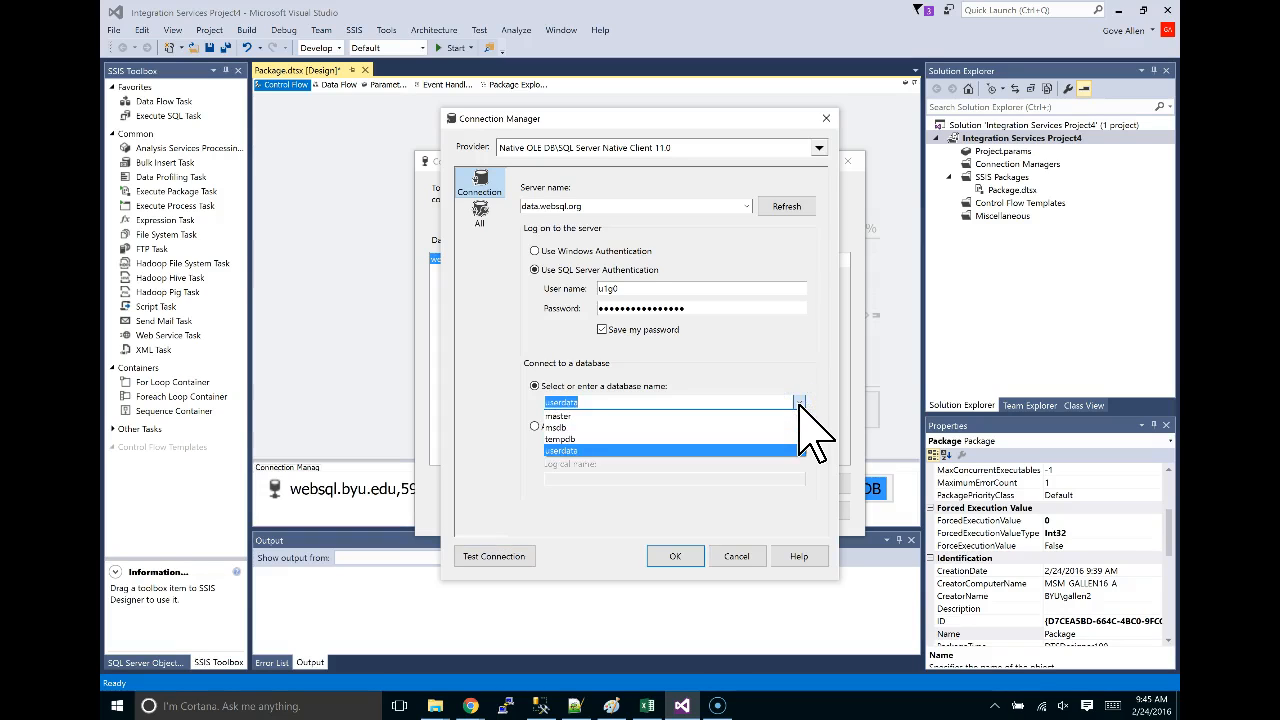
click(800, 402)
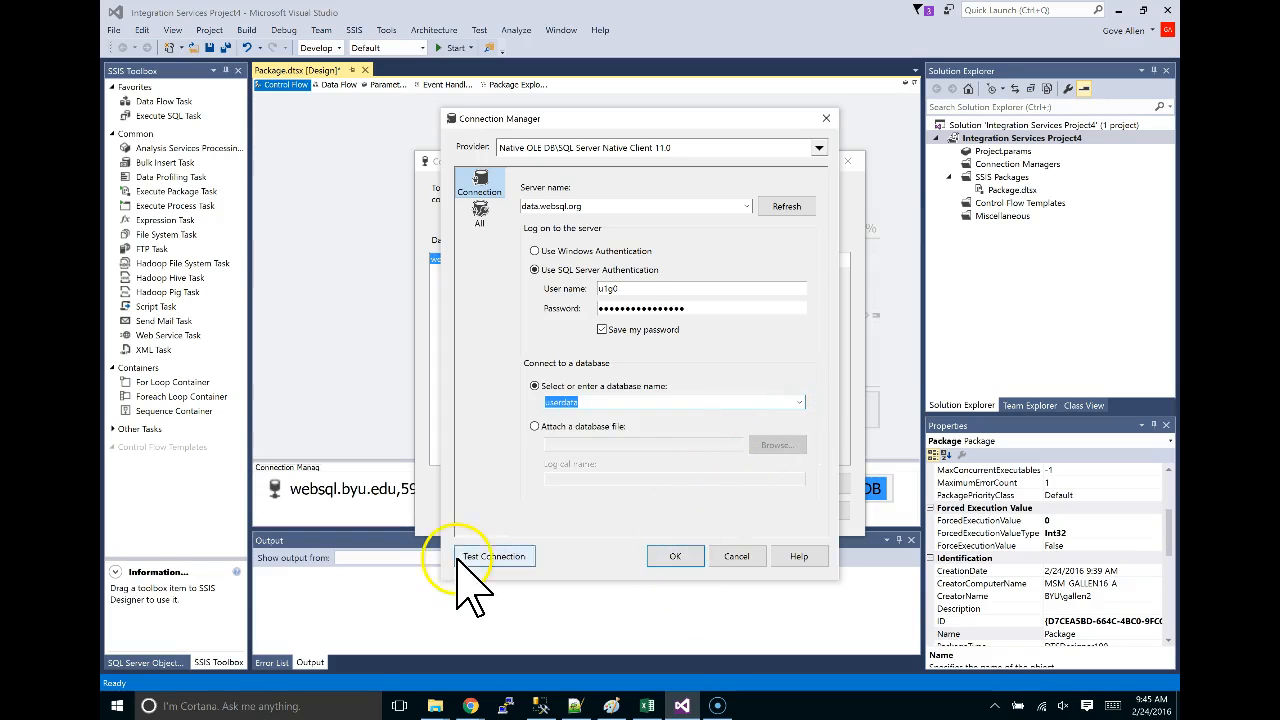
click(490, 557)
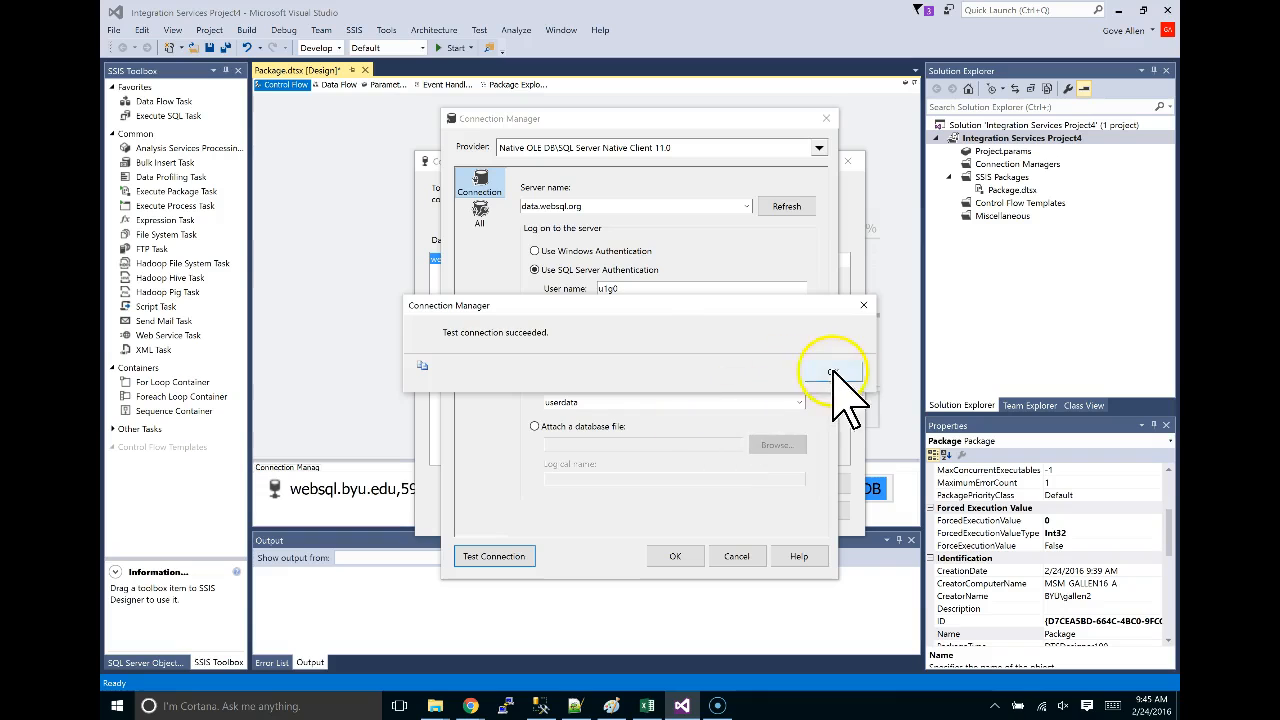
click(833, 371)
Accept the connection and add the data.websql.org userdata connection manager to the package.
click(675, 556)
click(468, 259)
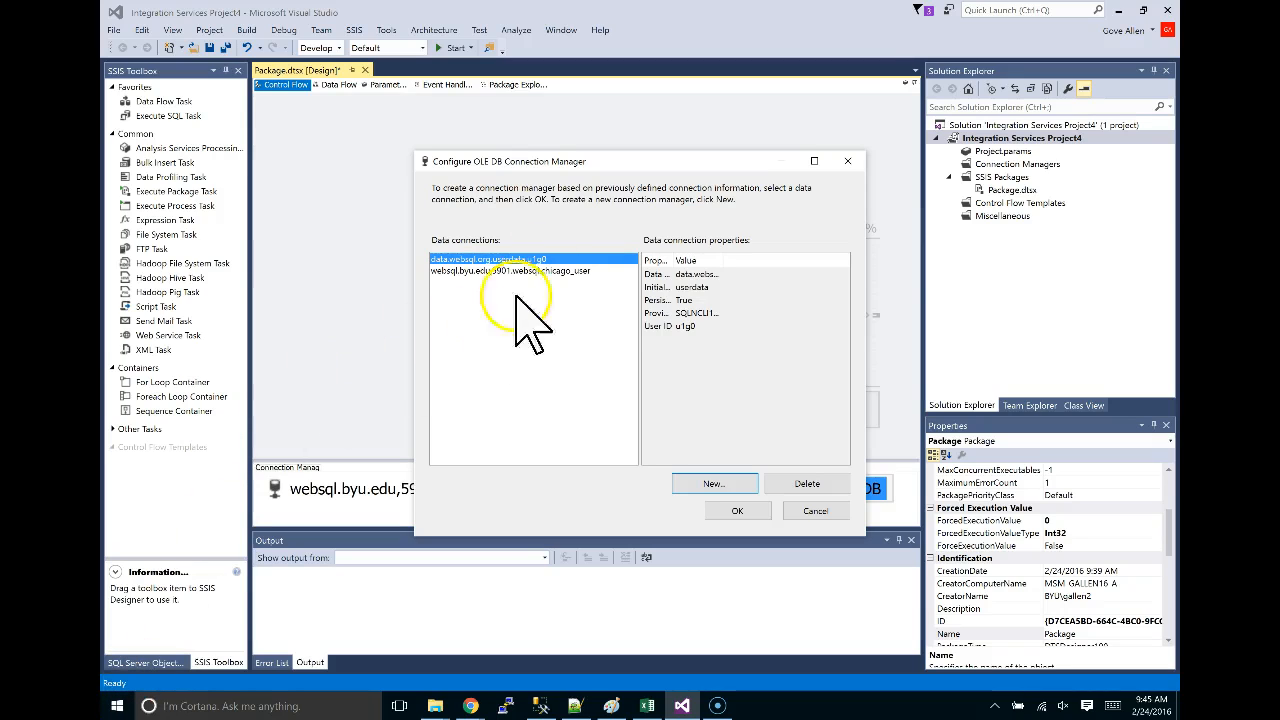
click(756, 511)
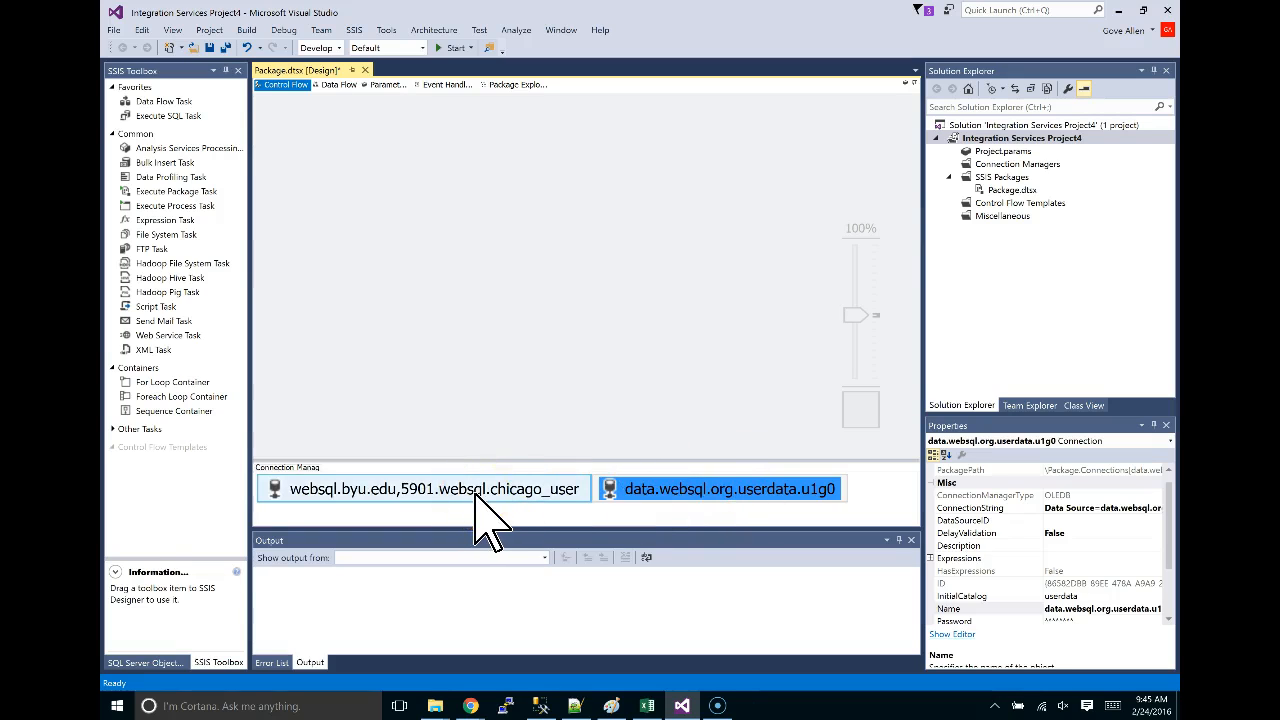
Change the package's File Name property from Package.dtsx to CreateDW.dtsx.
click(1000, 190)
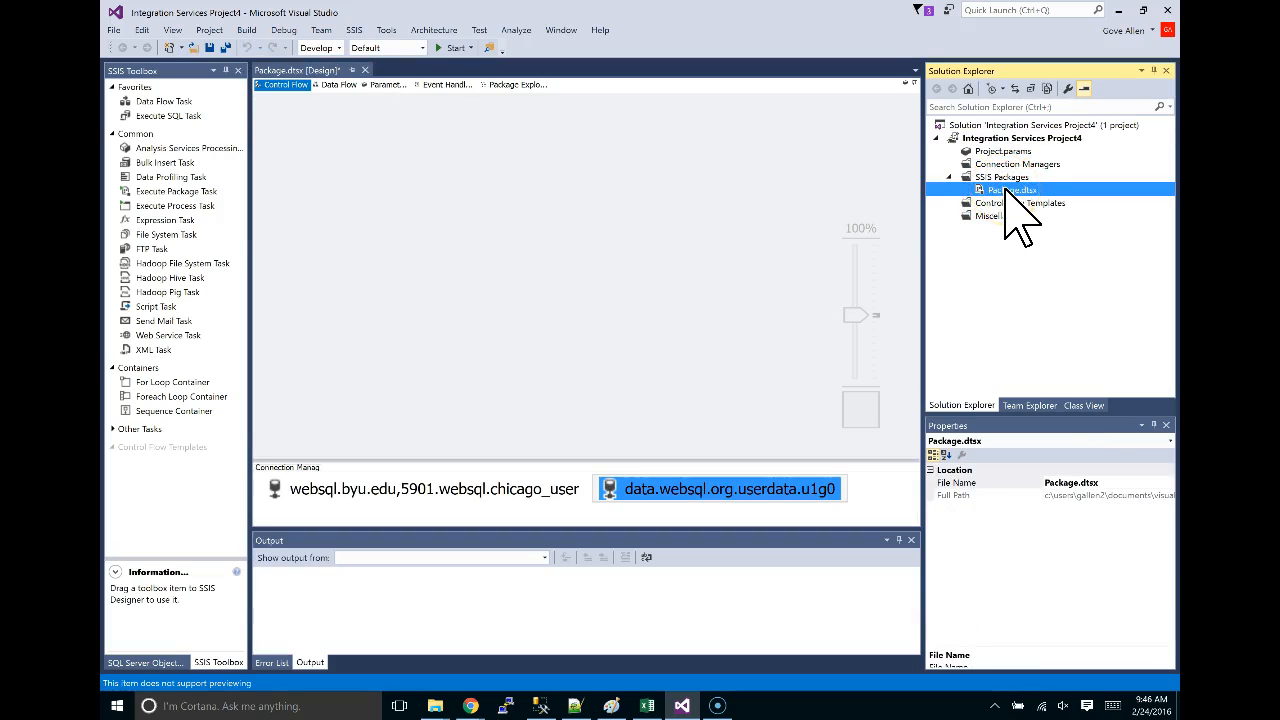
click(1058, 483)
drag(1078, 483, 1034, 472)
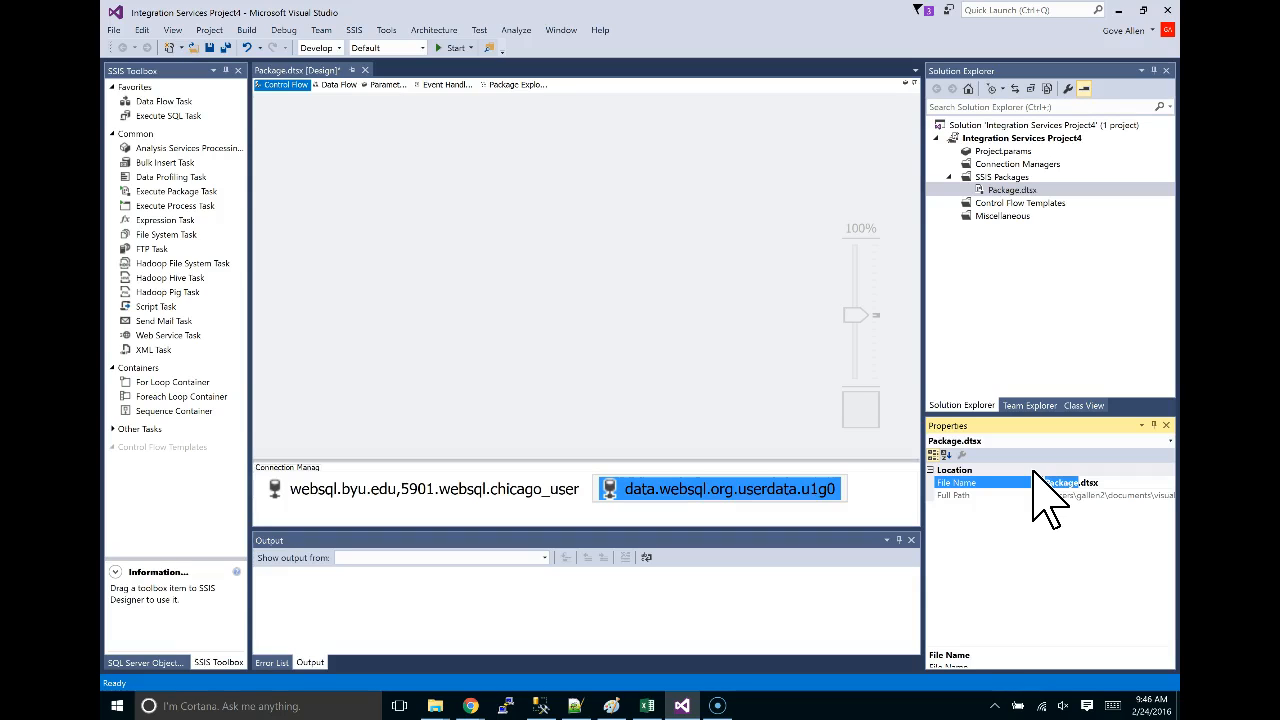
text(CreateDW)
key(Return)
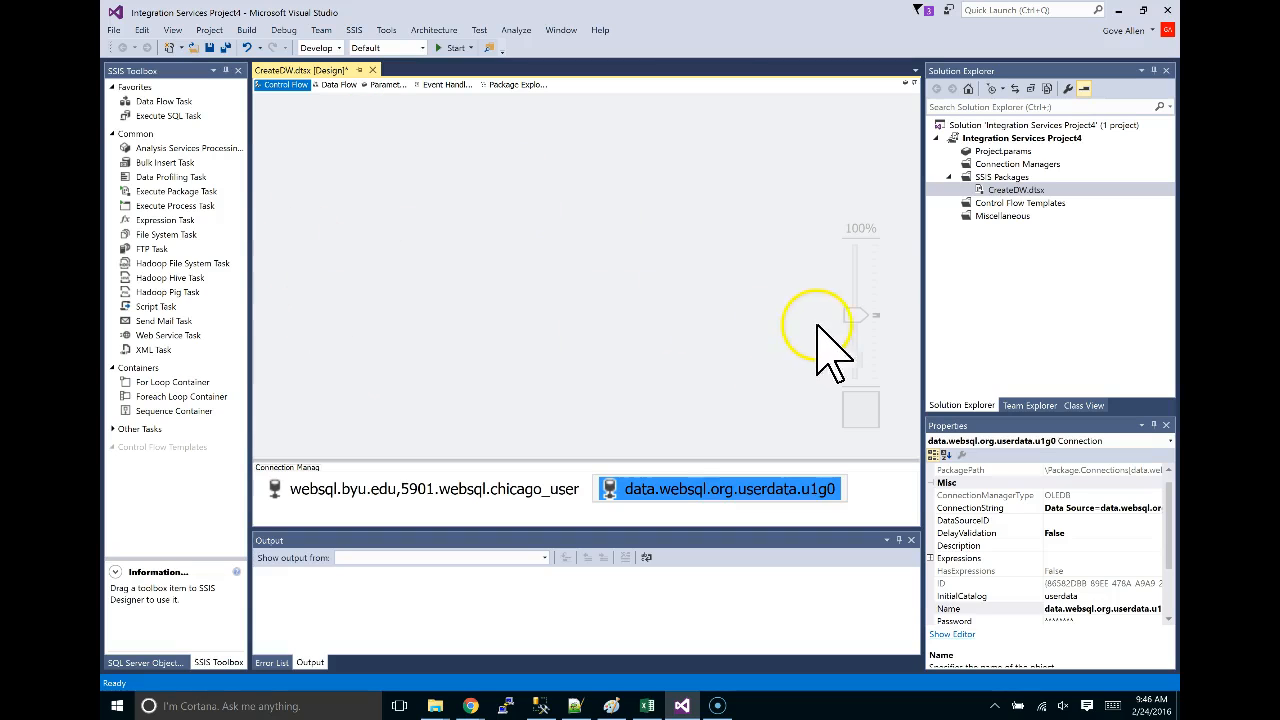
drag(847, 317, 847, 357)
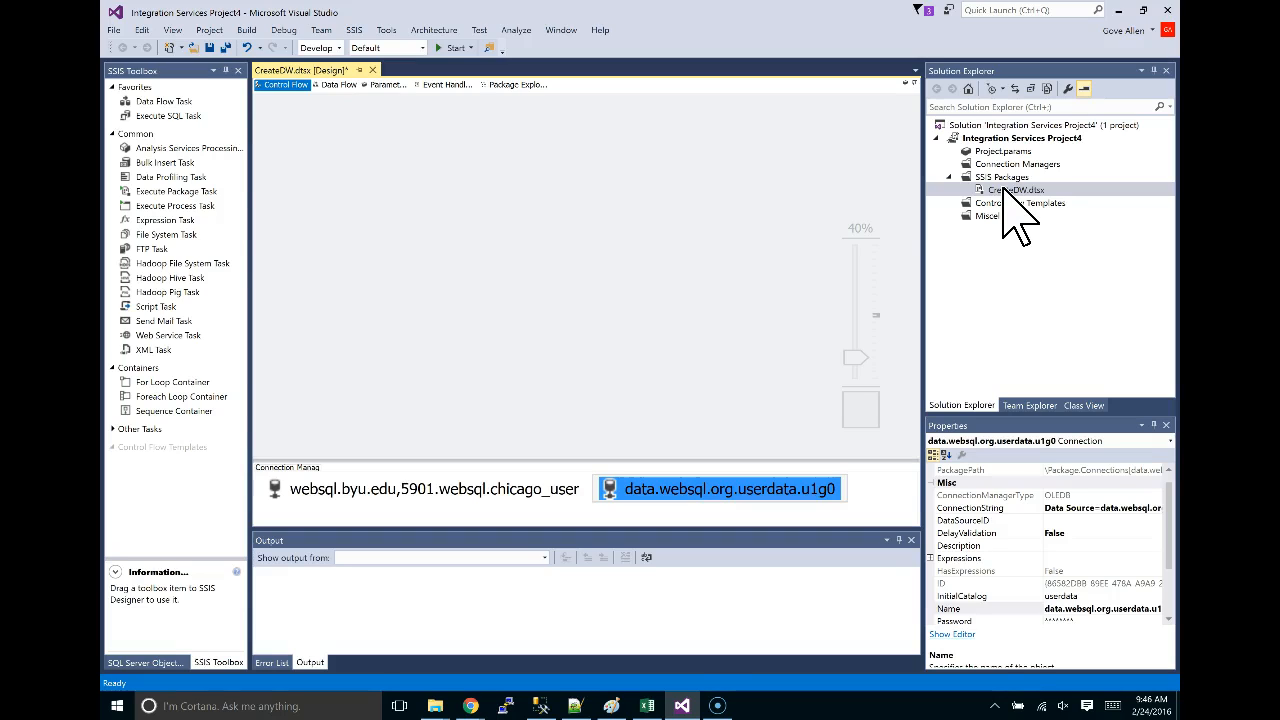
click(510, 175)
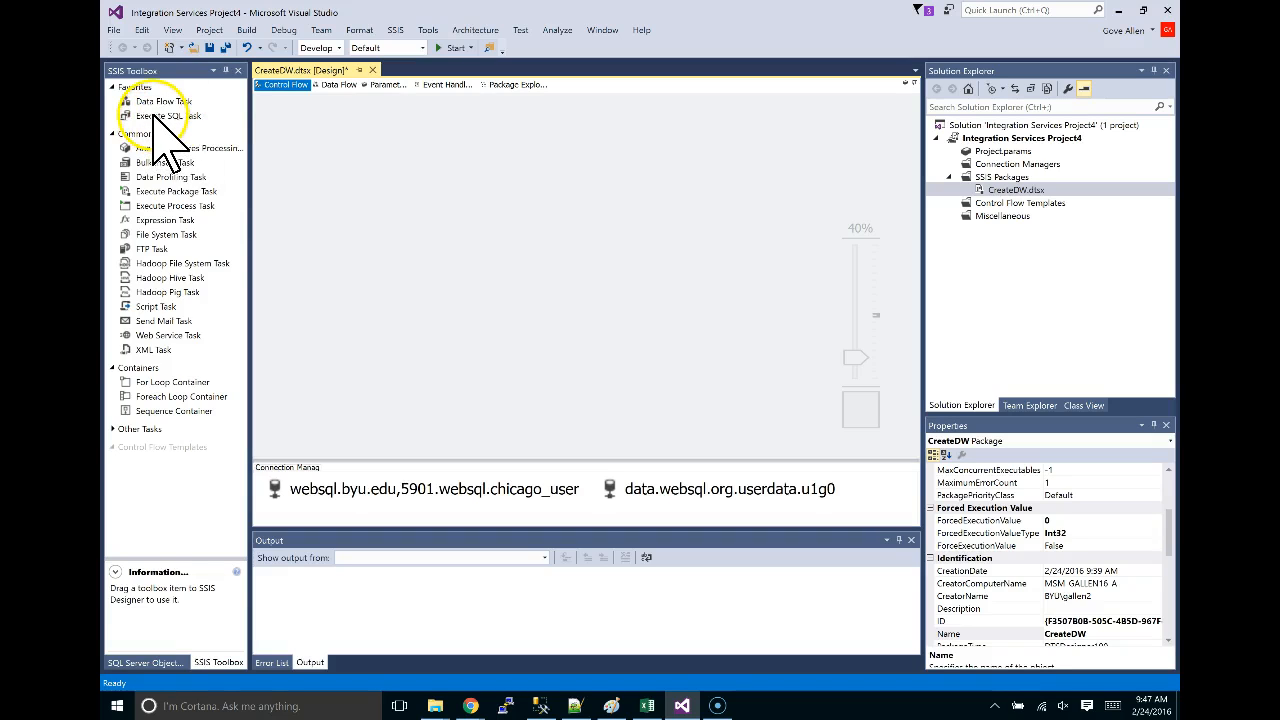
Add an Execute SQL Task to the CreateDW control flow and enlarge the view.
click(152, 117)
double_click(150, 117)
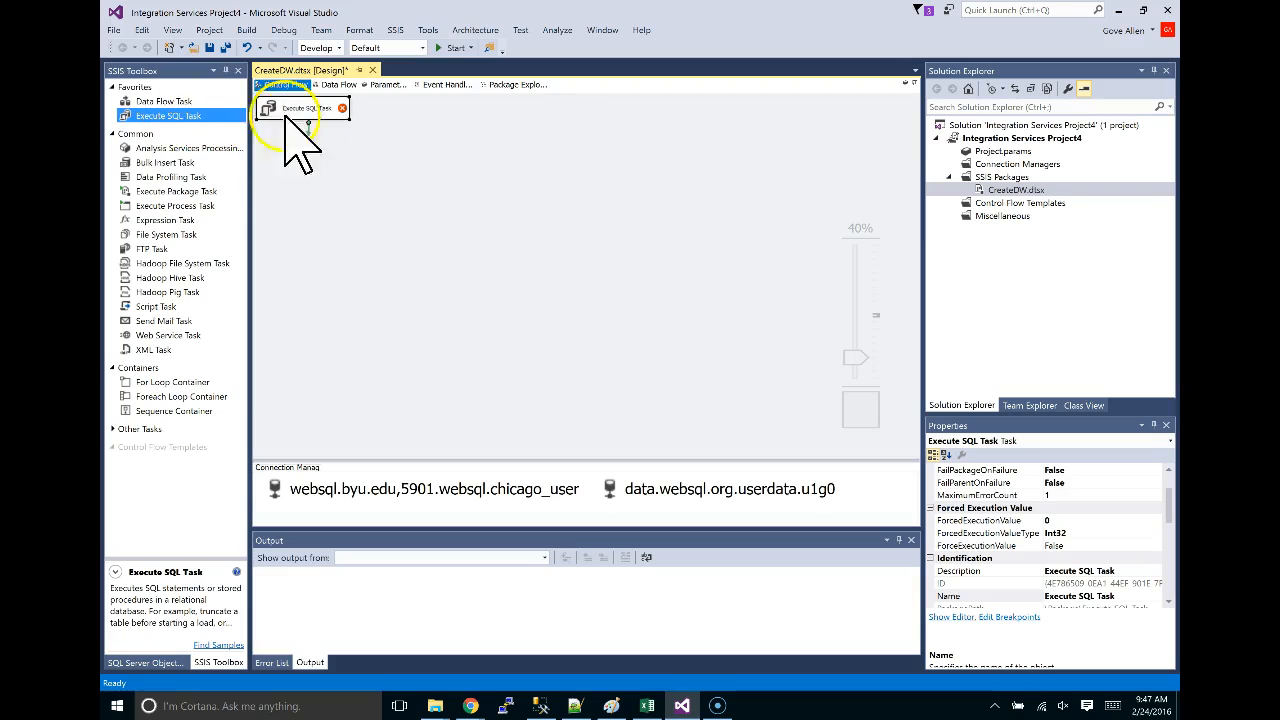
drag(855, 357, 859, 331)
drag(378, 130, 395, 147)
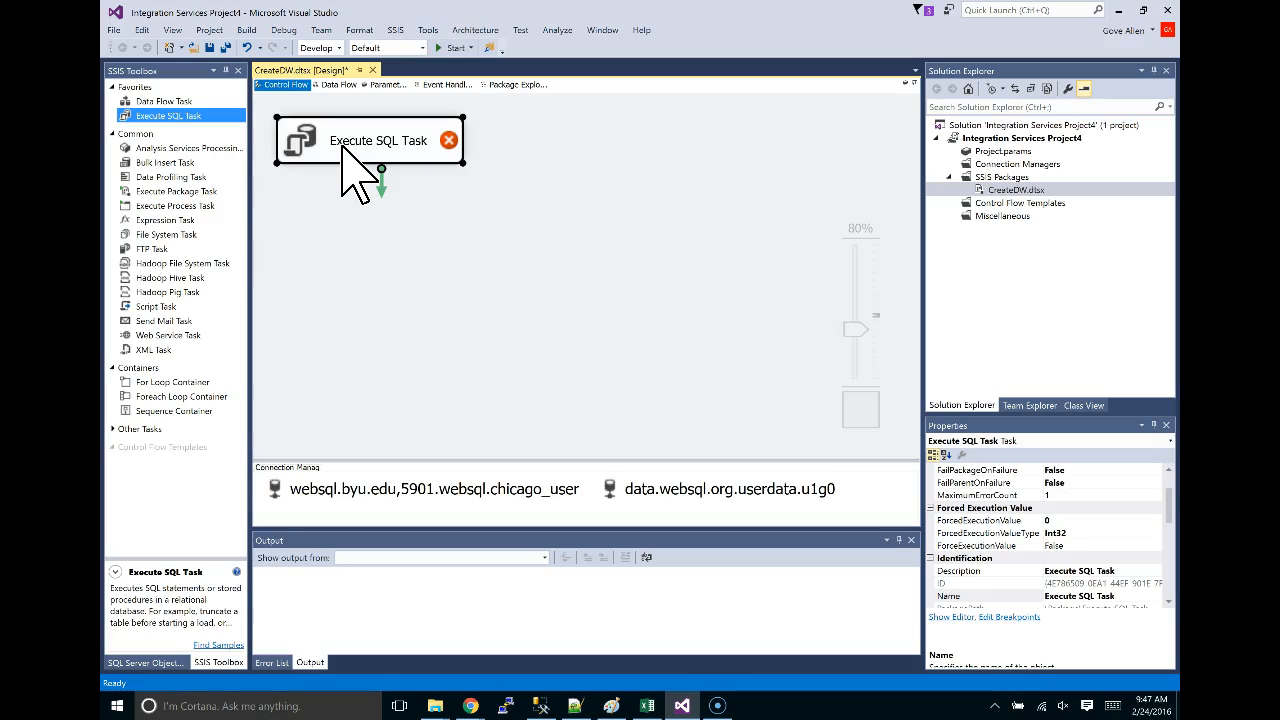
Rename the Execute SQL Task to 'Drop Tables' and open its editor.
click(344, 146)
click(371, 142)
click(355, 140)
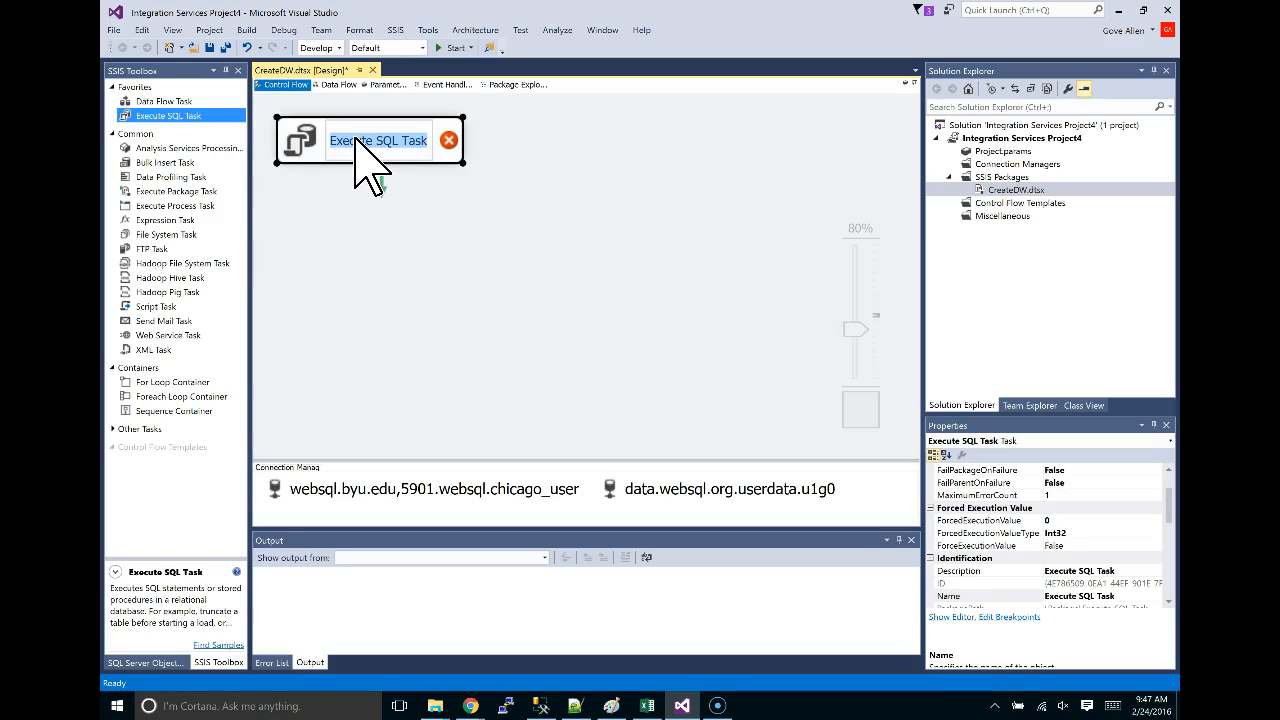
text(Drop)
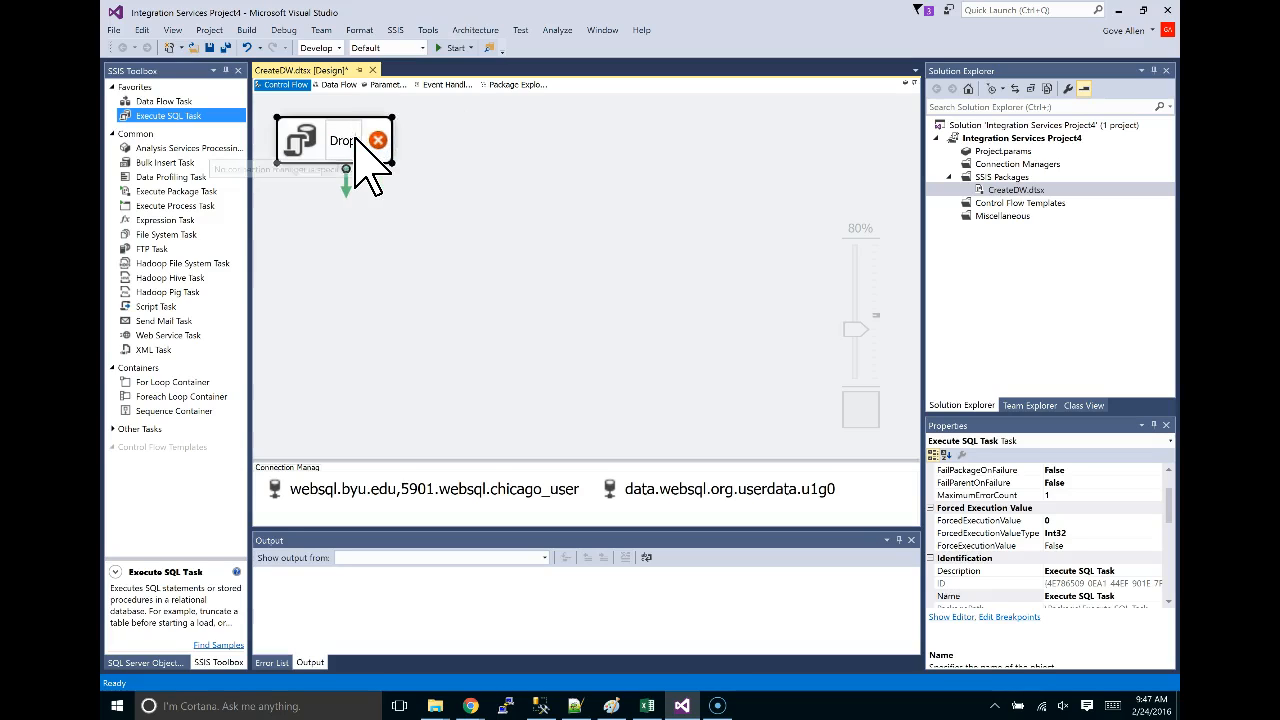
text( Tables)
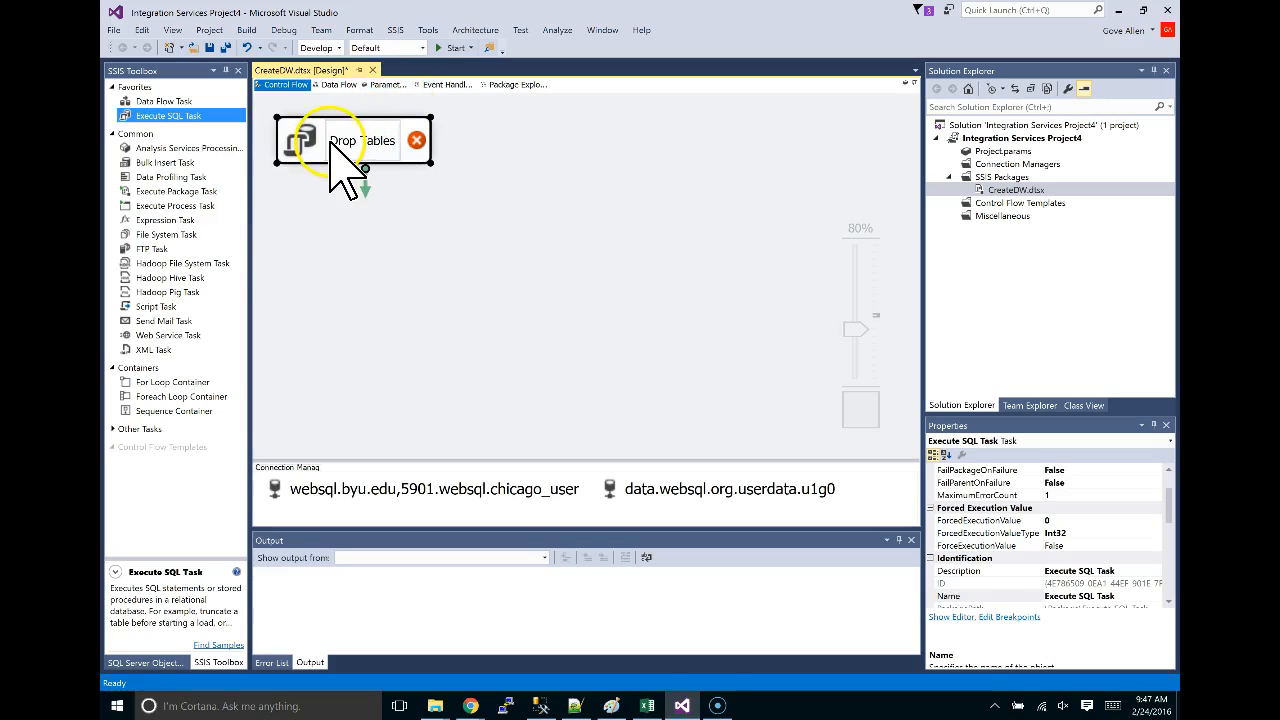
click(298, 148)
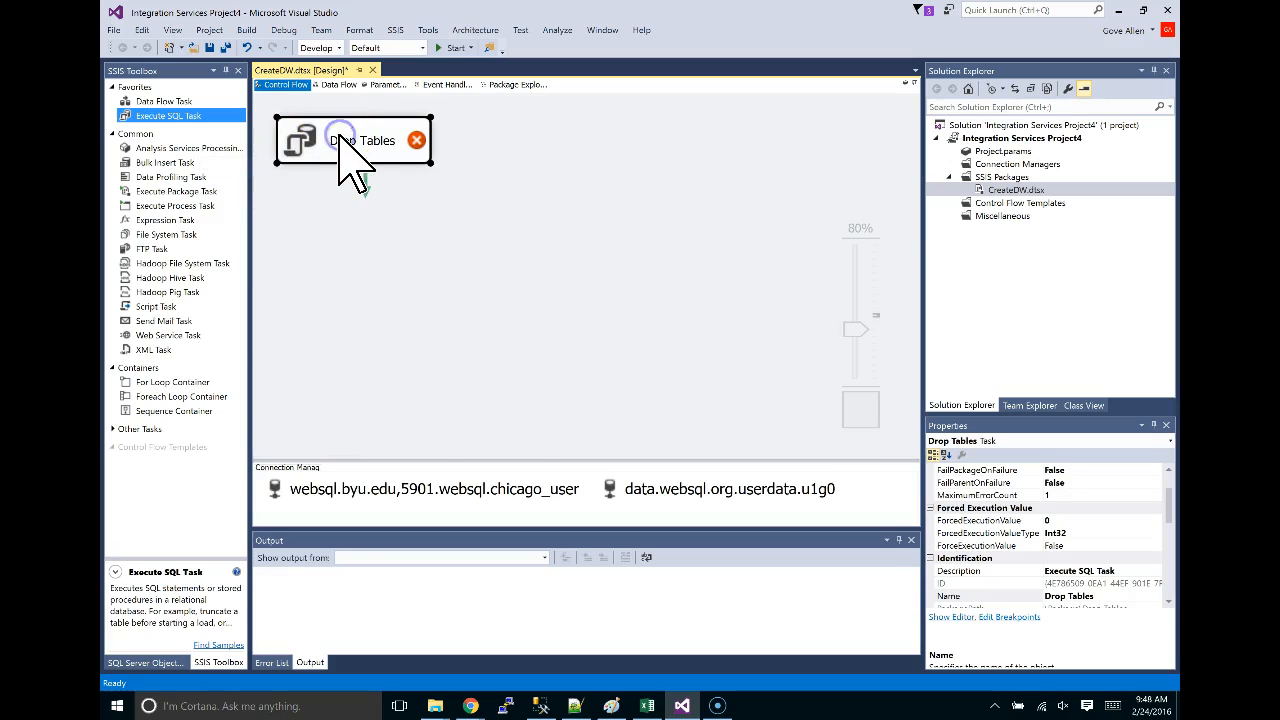
double_click(348, 140)
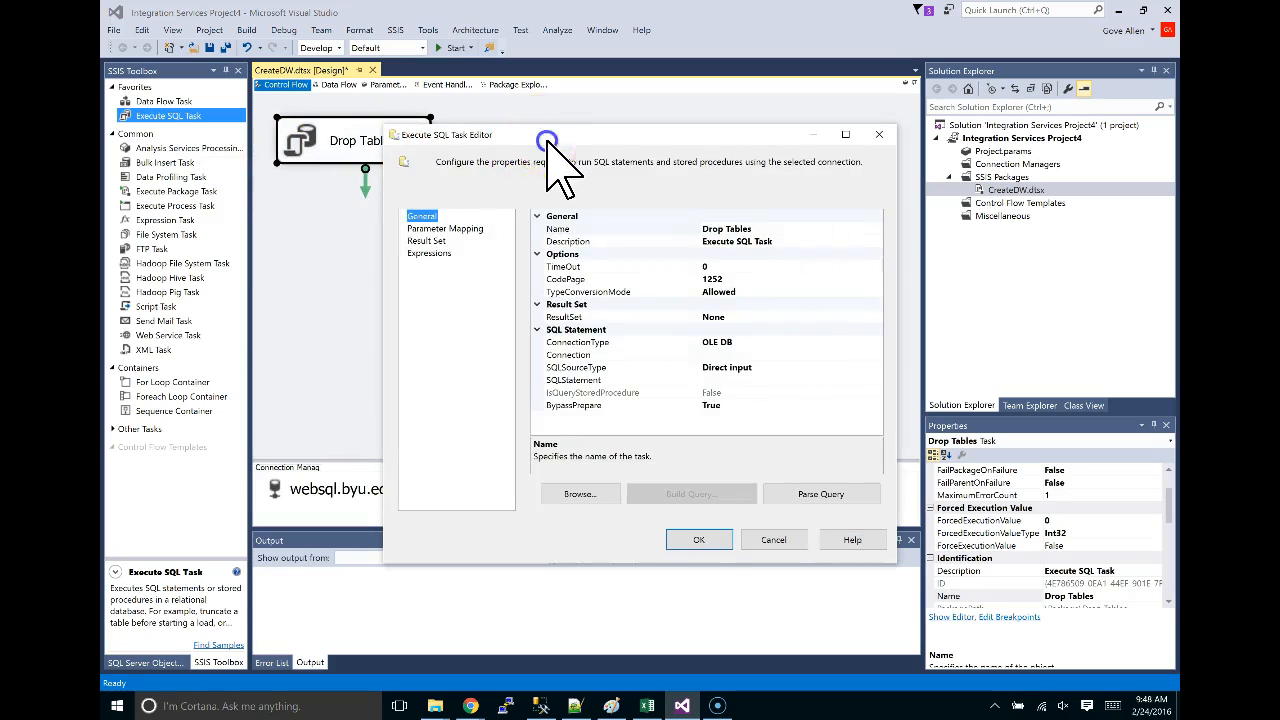
Set the Drop Tables task's Connection to the data.websql.org userdata connection manager.
drag(543, 134, 506, 78)
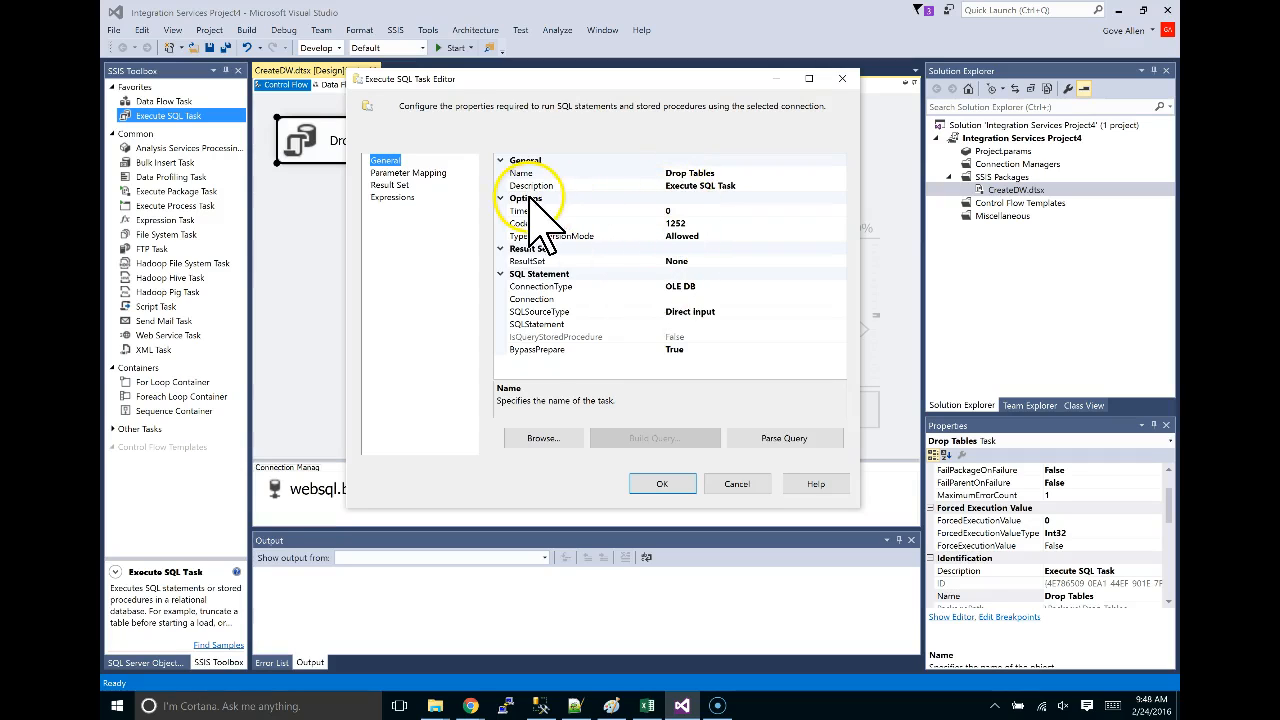
click(537, 299)
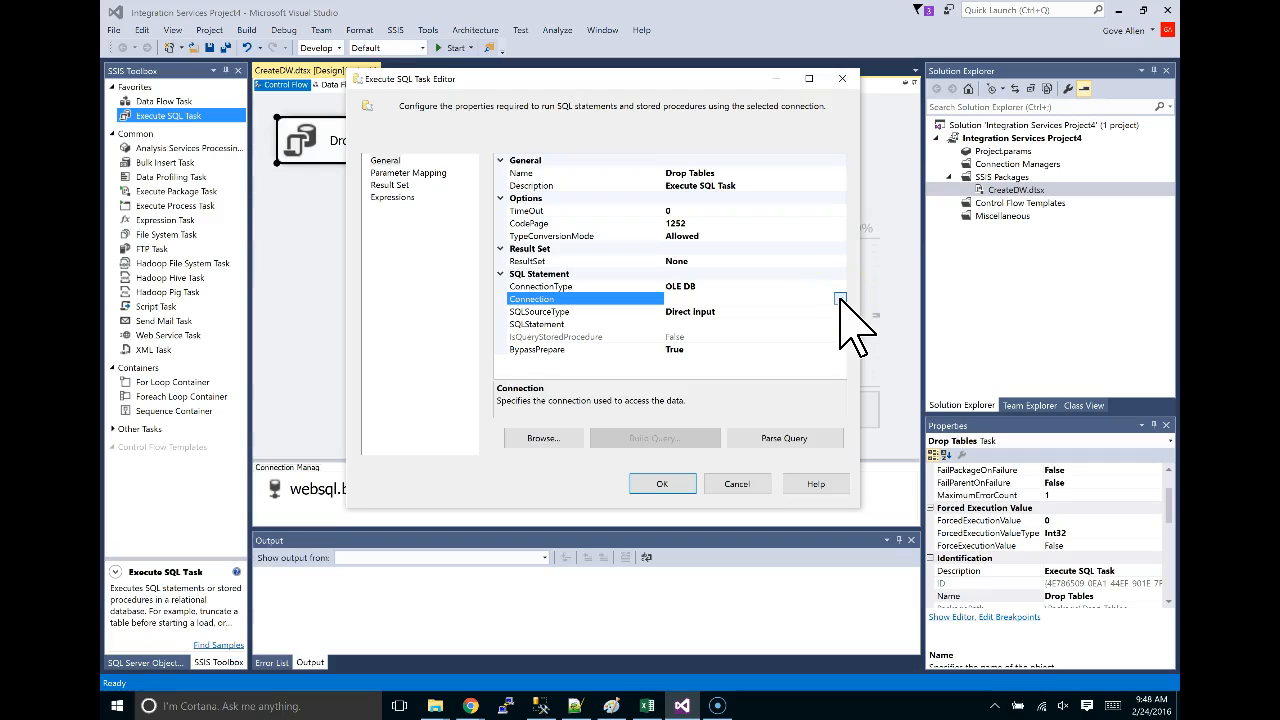
click(840, 299)
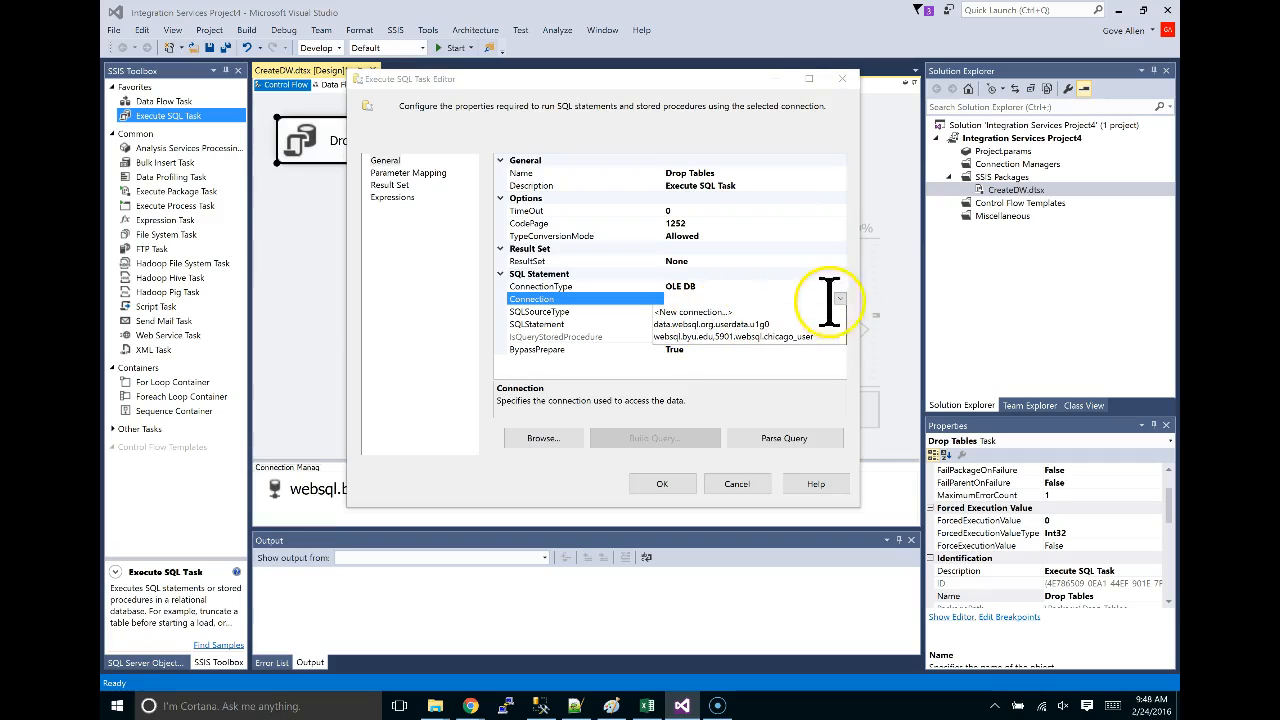
click(676, 324)
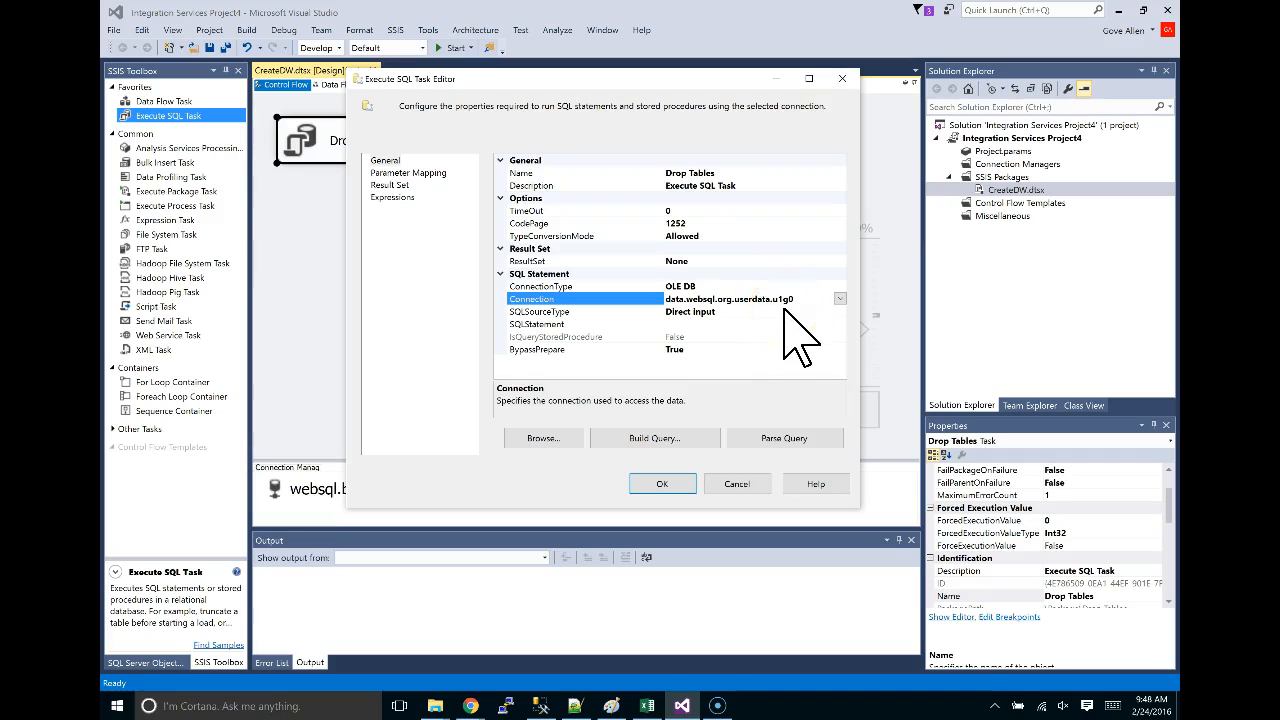
click(677, 324)
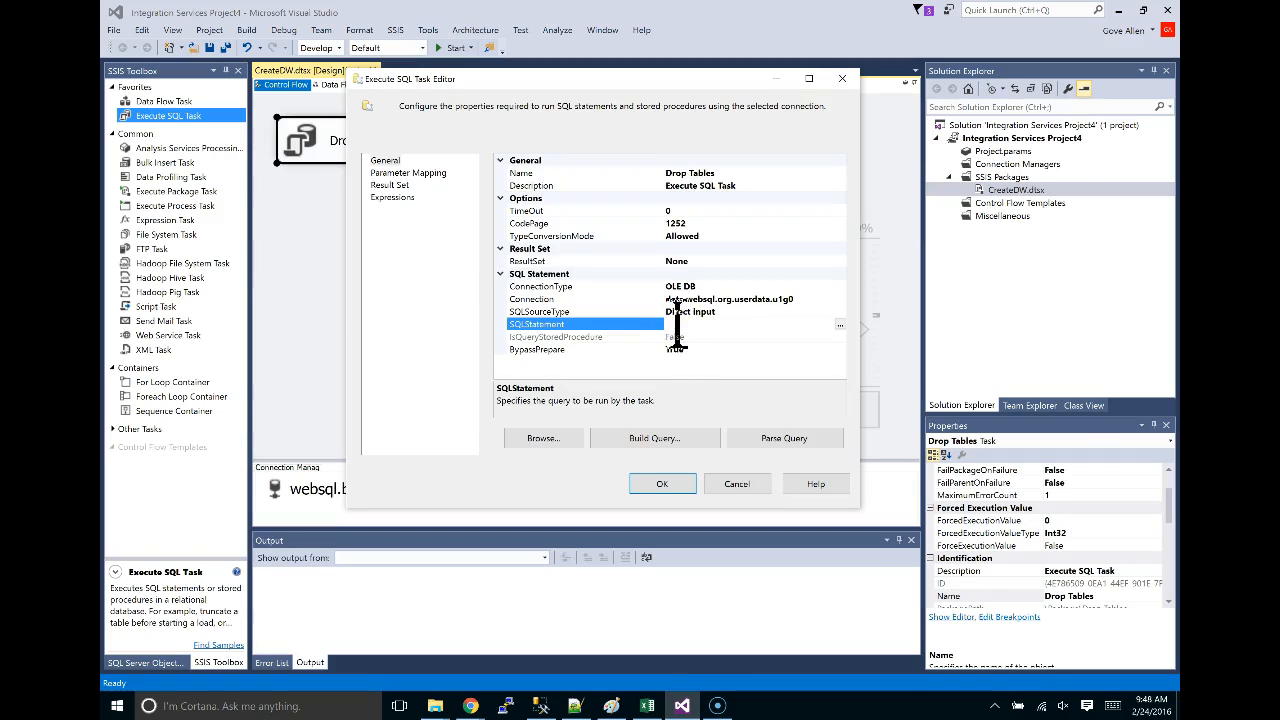
key(alt+Tab)
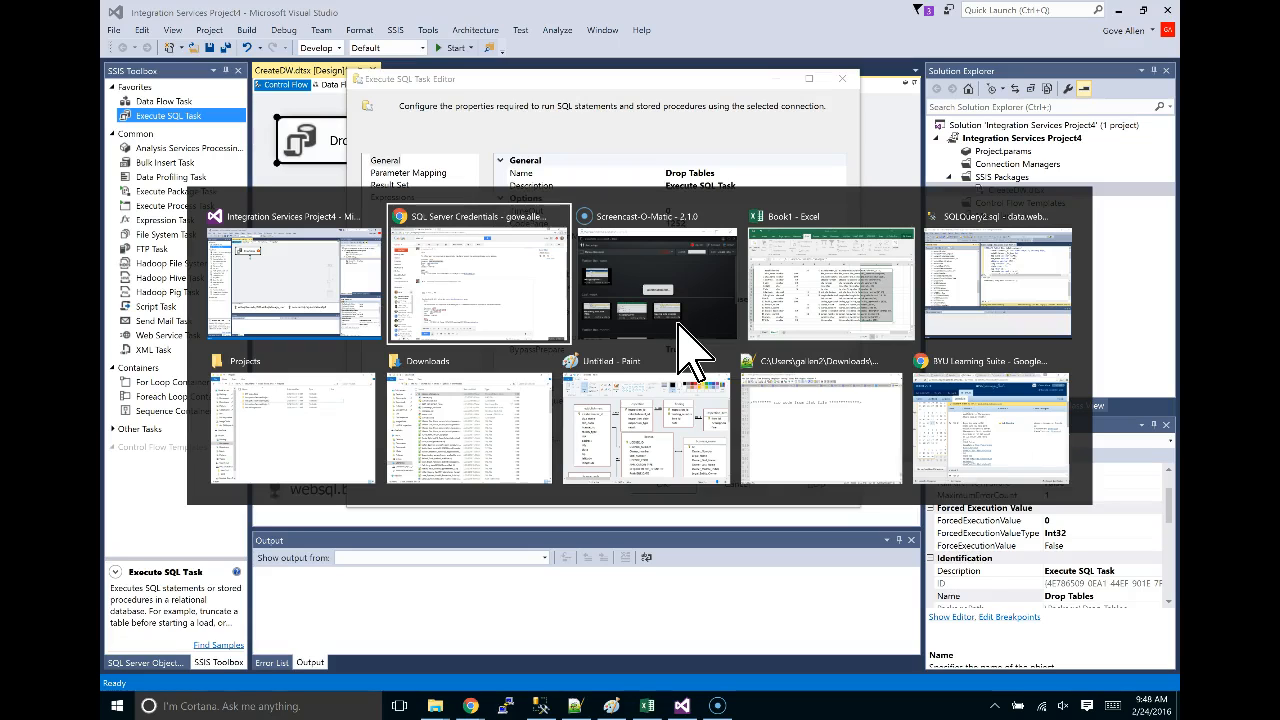
Open the downloaded CreateTables.sql drop-tables script in BYU Learning Suite.
key(alt+Tab)
key(alt+Tab)
key(alt+Tab)
key(alt+Tab)
key(alt+Tab)
key(alt+Tab)
key(alt+Tab)
key(alt+Tab)
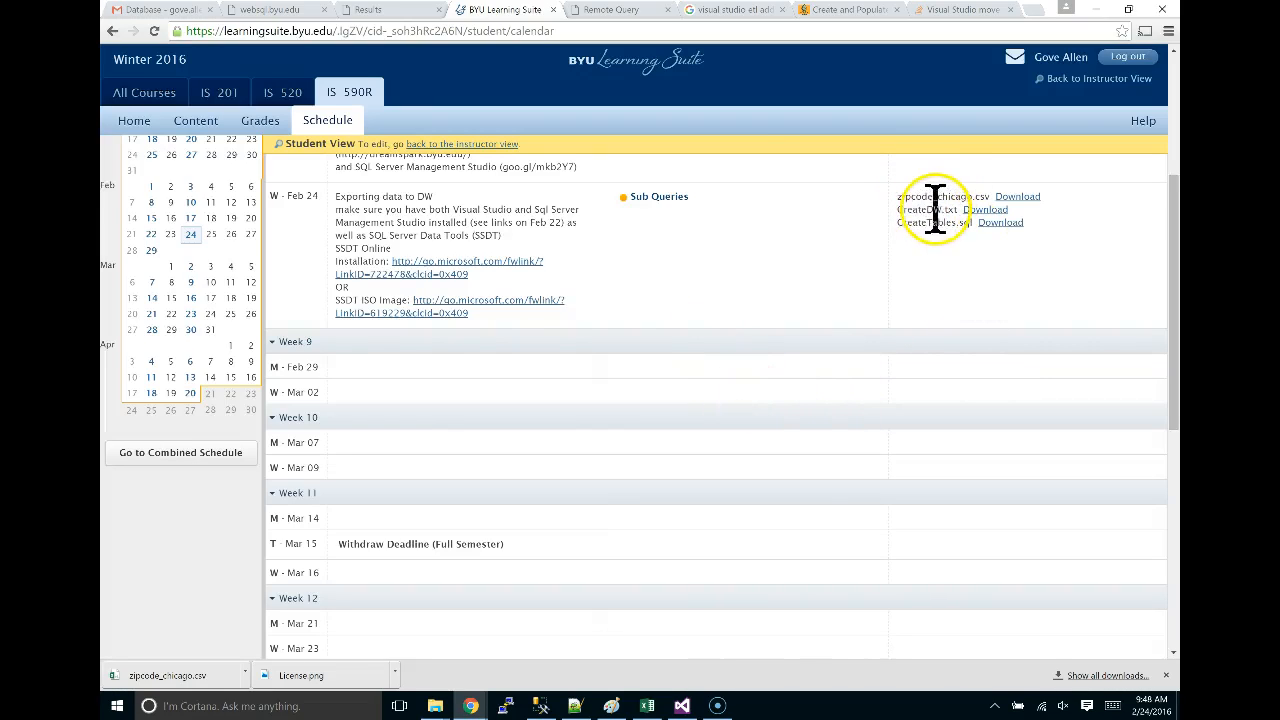
click(984, 213)
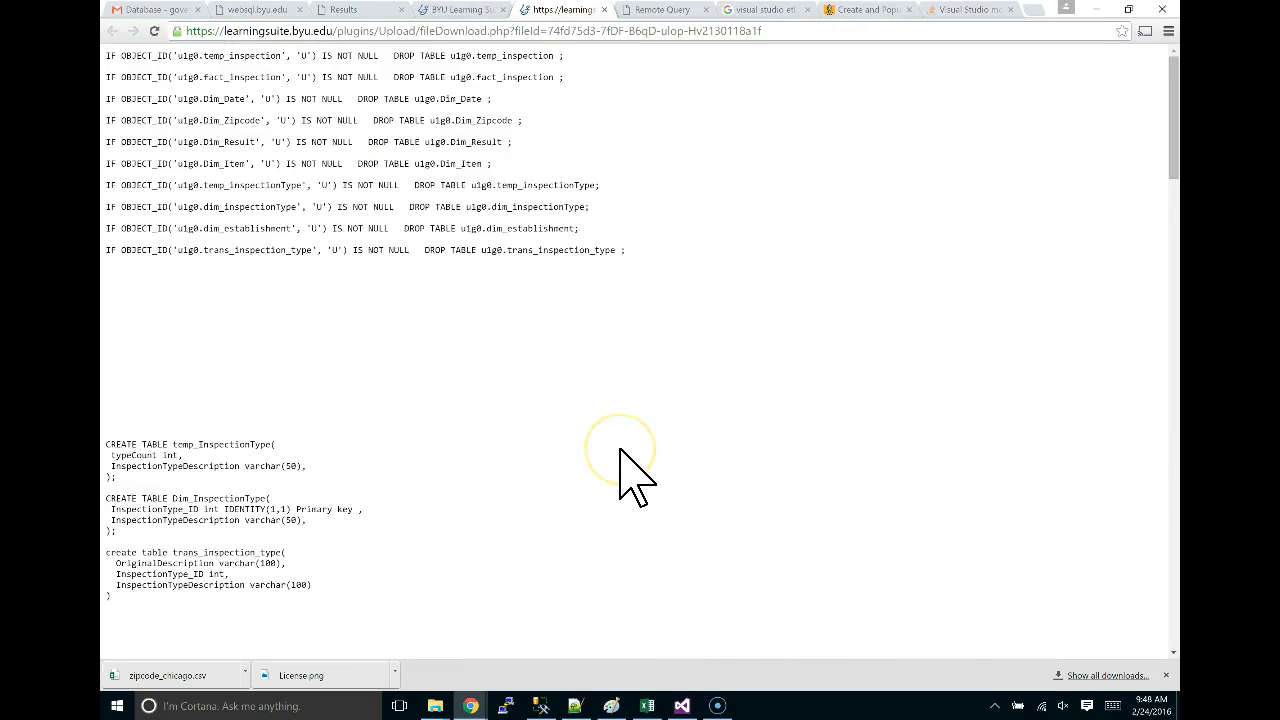
scroll(620, 470, up, 5)
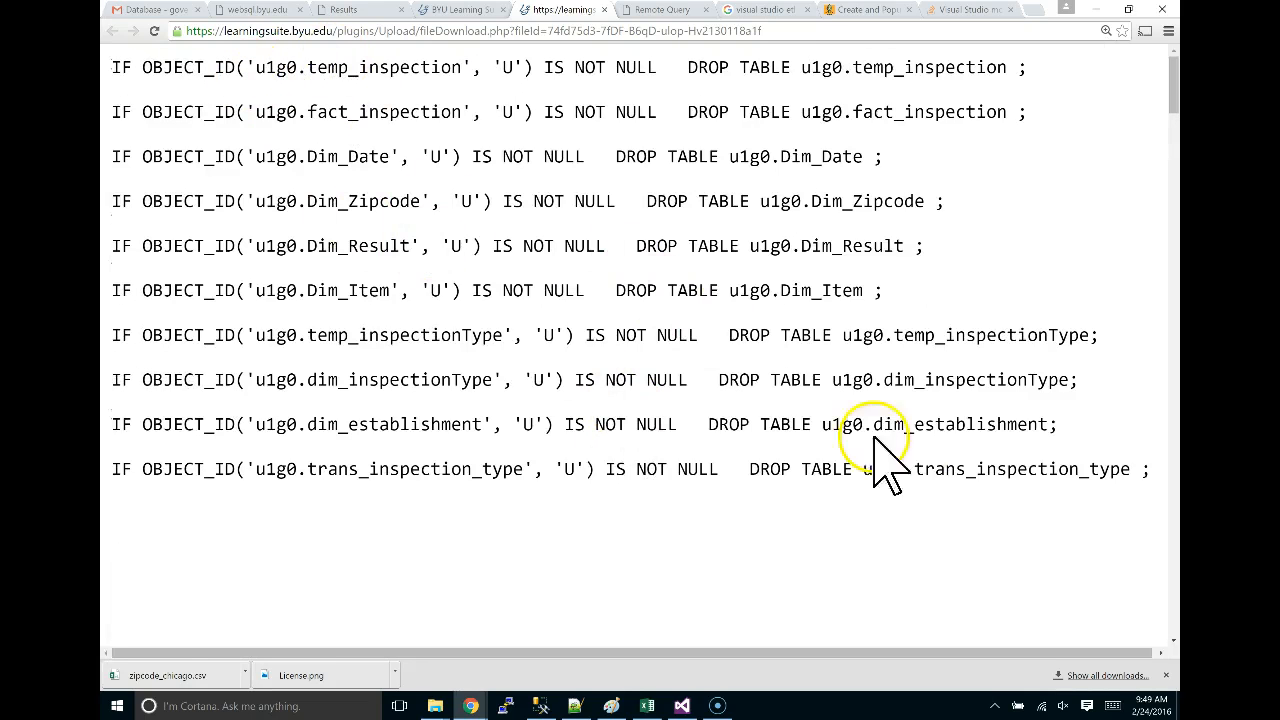
Select and copy all ten IF OBJECT_ID … DROP TABLE statements with the u1g0 schema.
drag(112, 68, 668, 70)
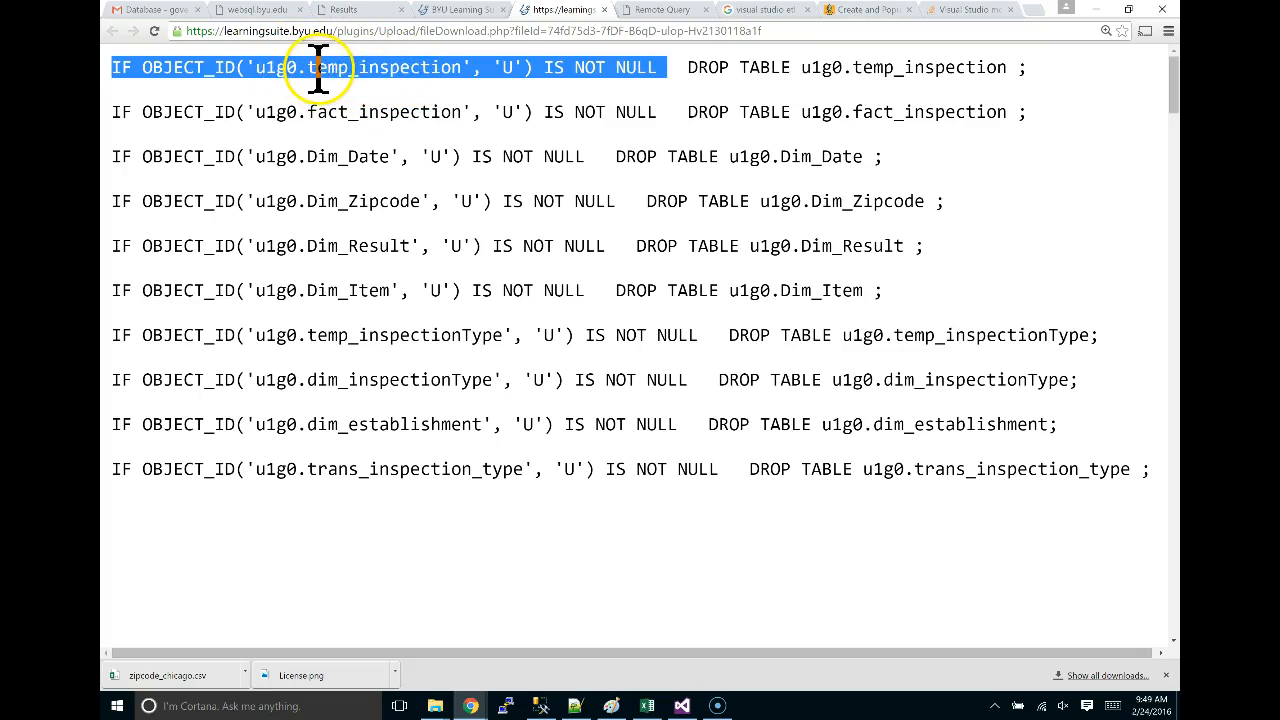
drag(305, 68, 343, 72)
click(343, 72)
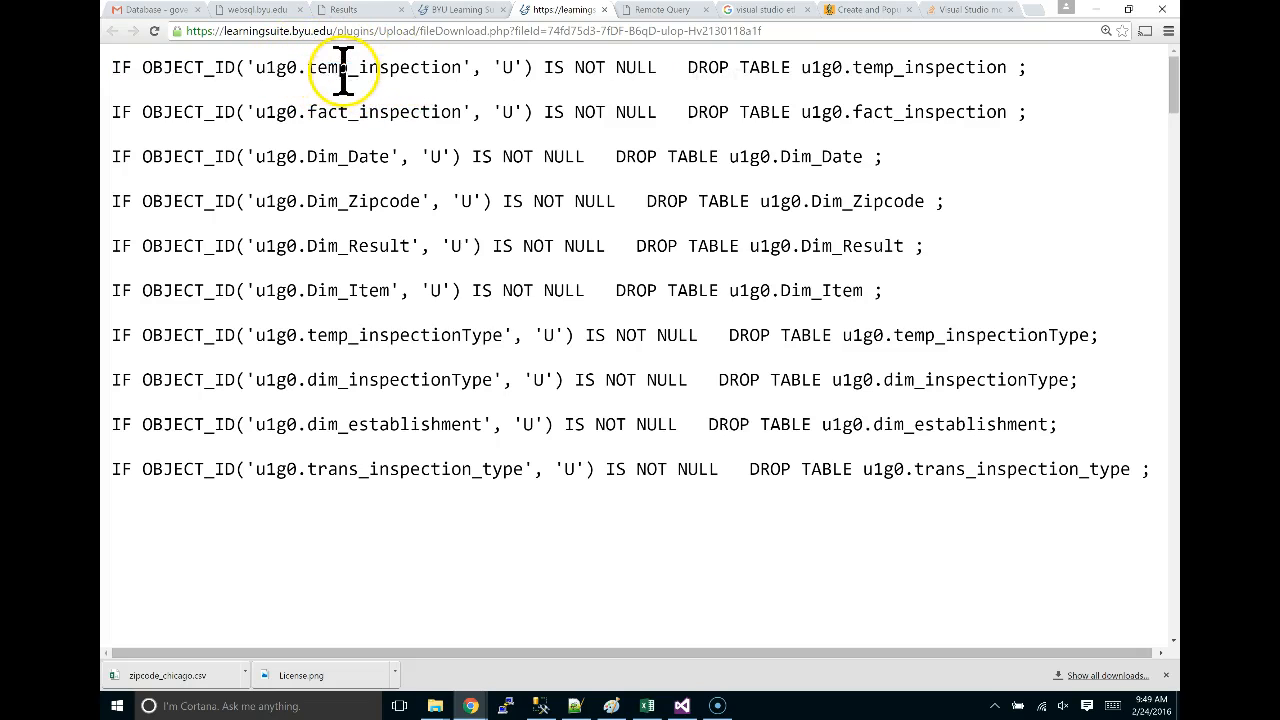
drag(258, 70, 293, 70)
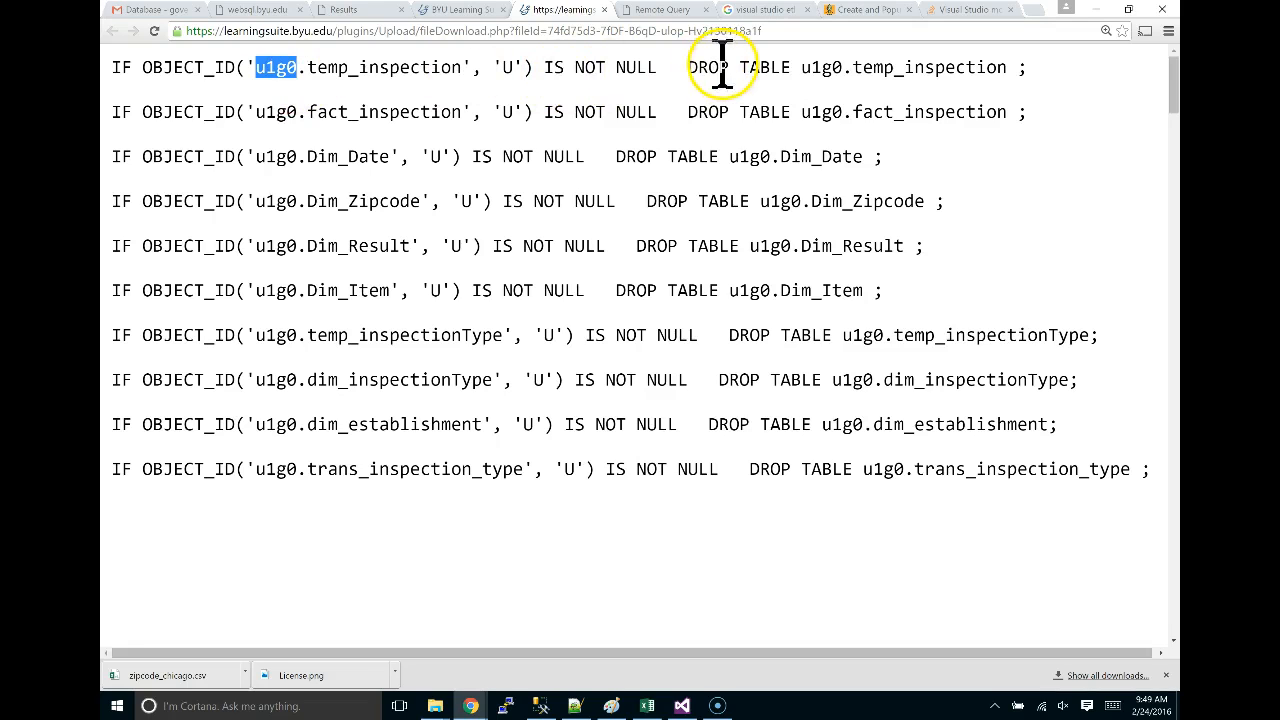
drag(110, 67, 1168, 470)
key(ctrl+c)
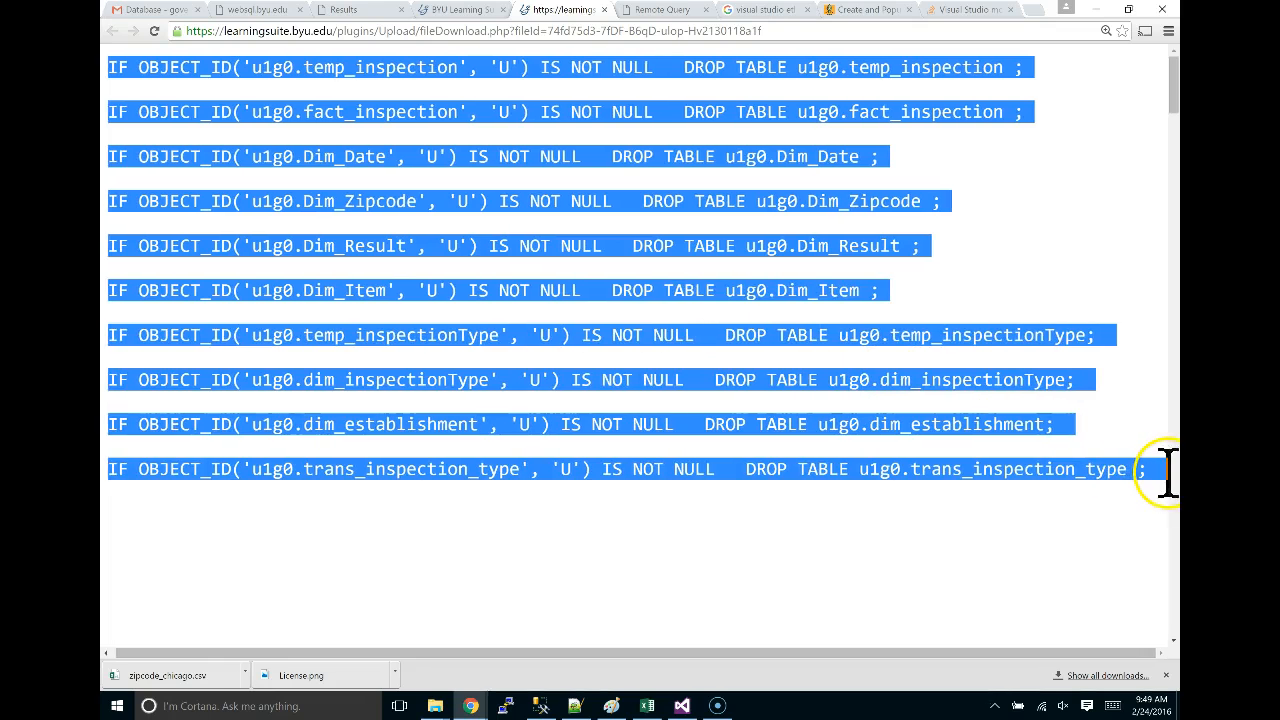
click(577, 707)
Paste the ten DROP TABLE statements into a new Notepad++ document.
key(alt+f)
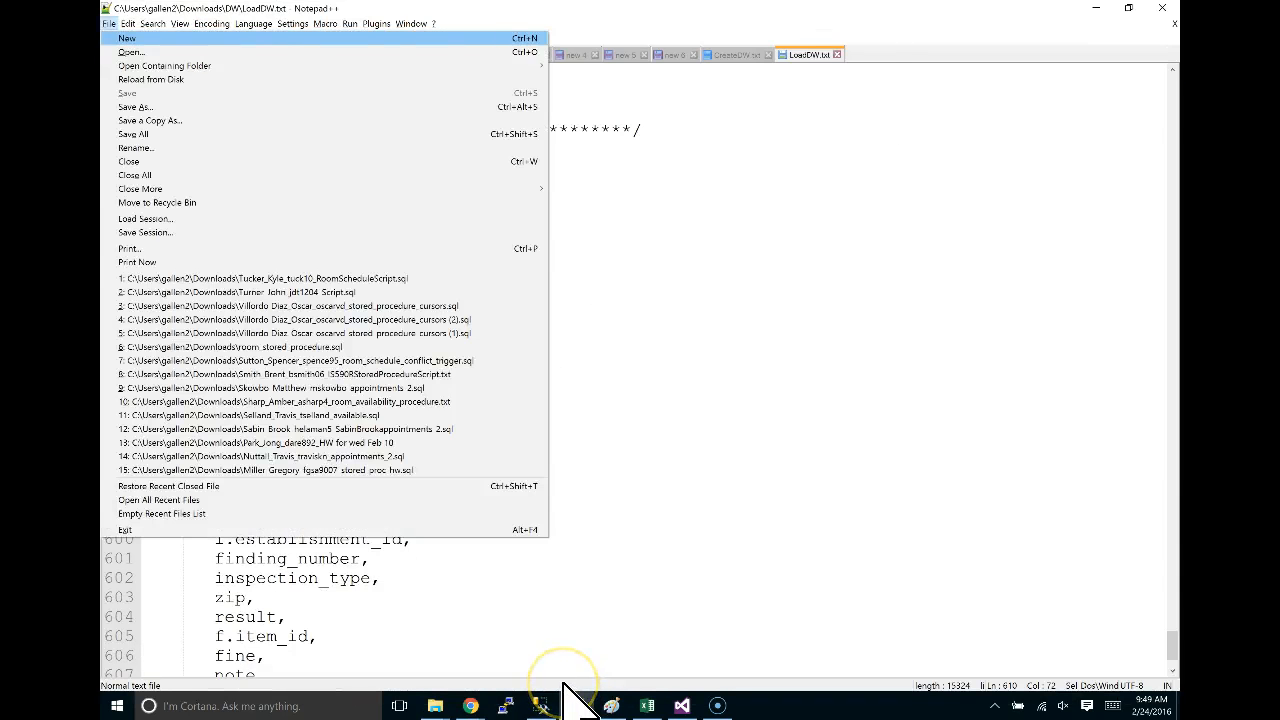
key(Return)
key(ctrl+v)
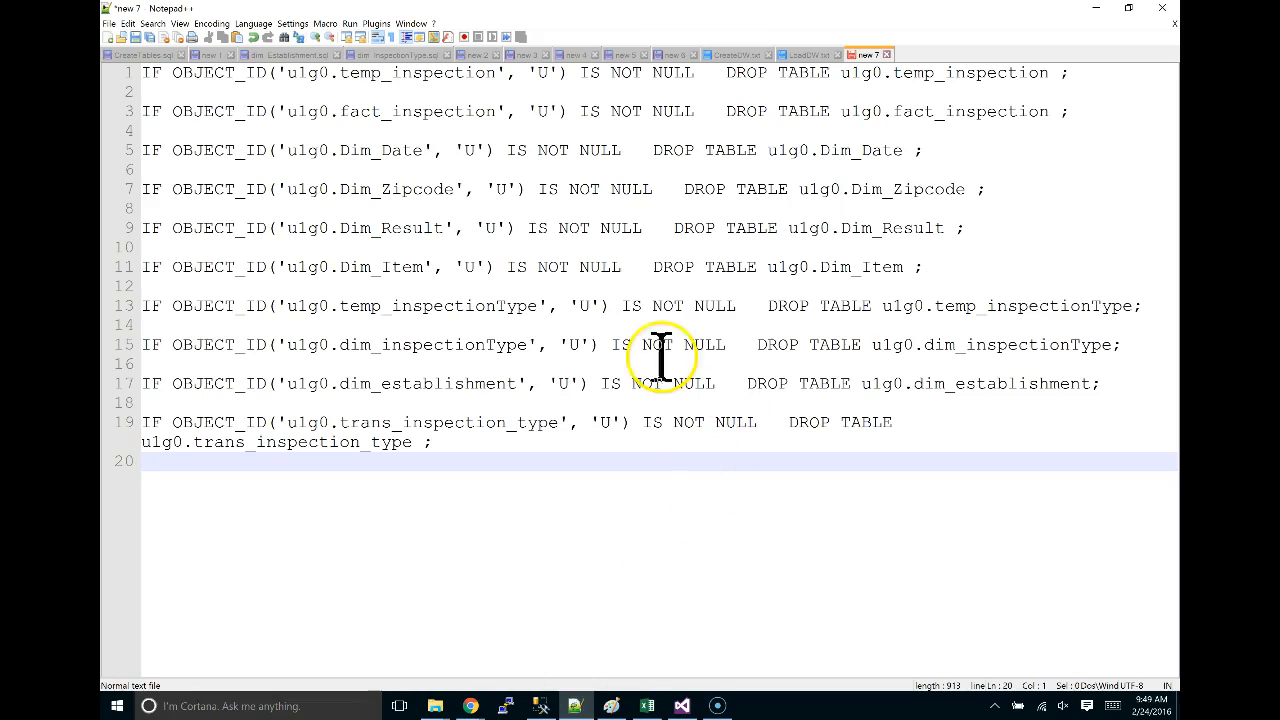
Check the u1g0 schema occurrences, leave them unchanged, and copy the whole script.
drag(287, 72, 329, 74)
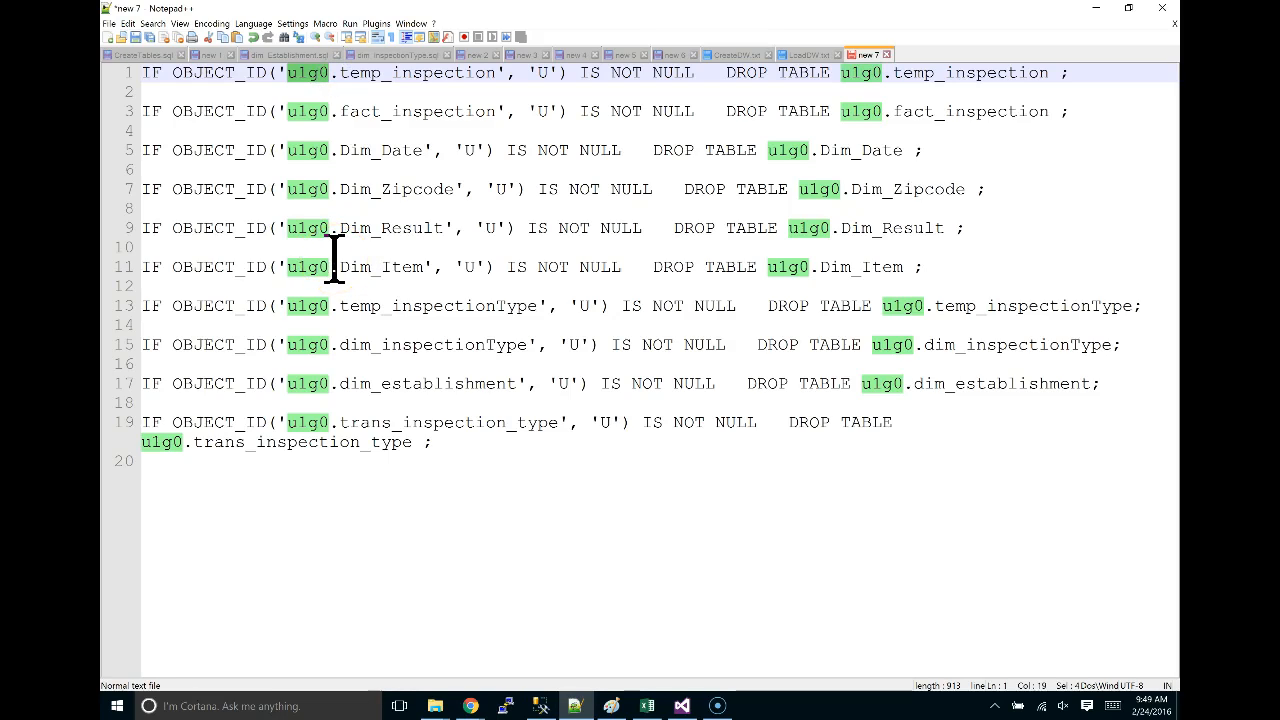
key(ctrl+h)
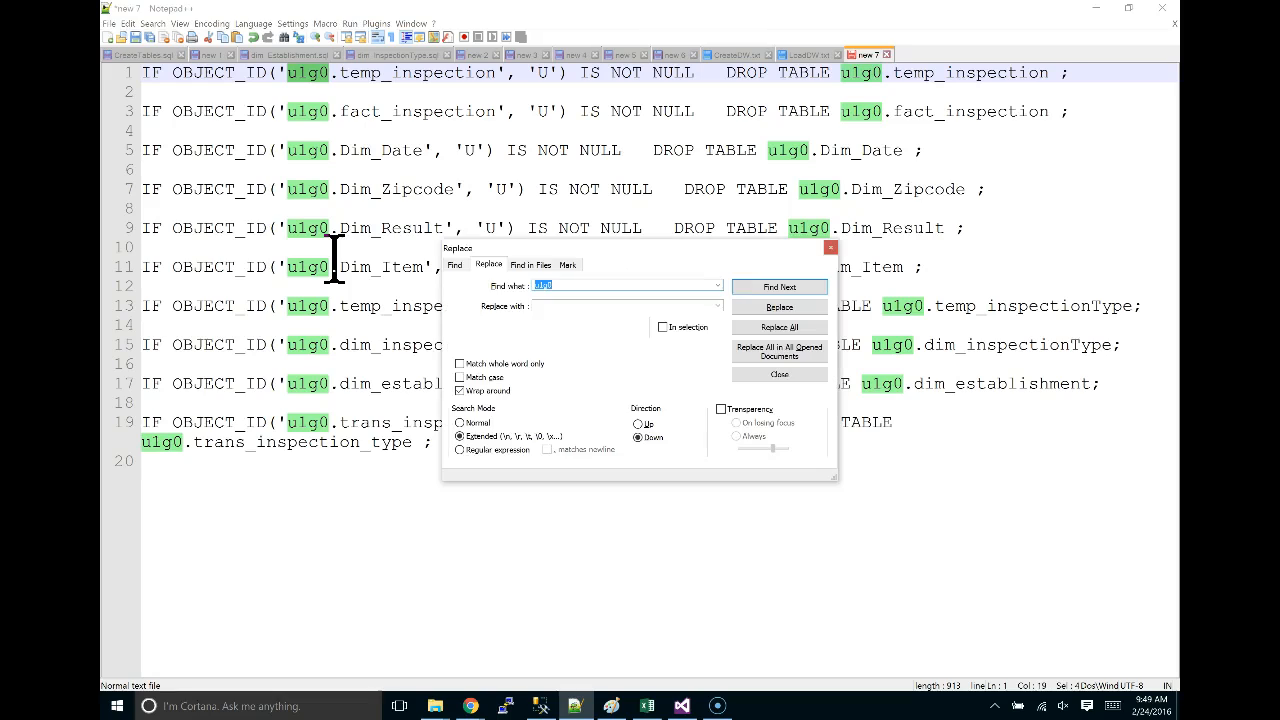
key(Escape)
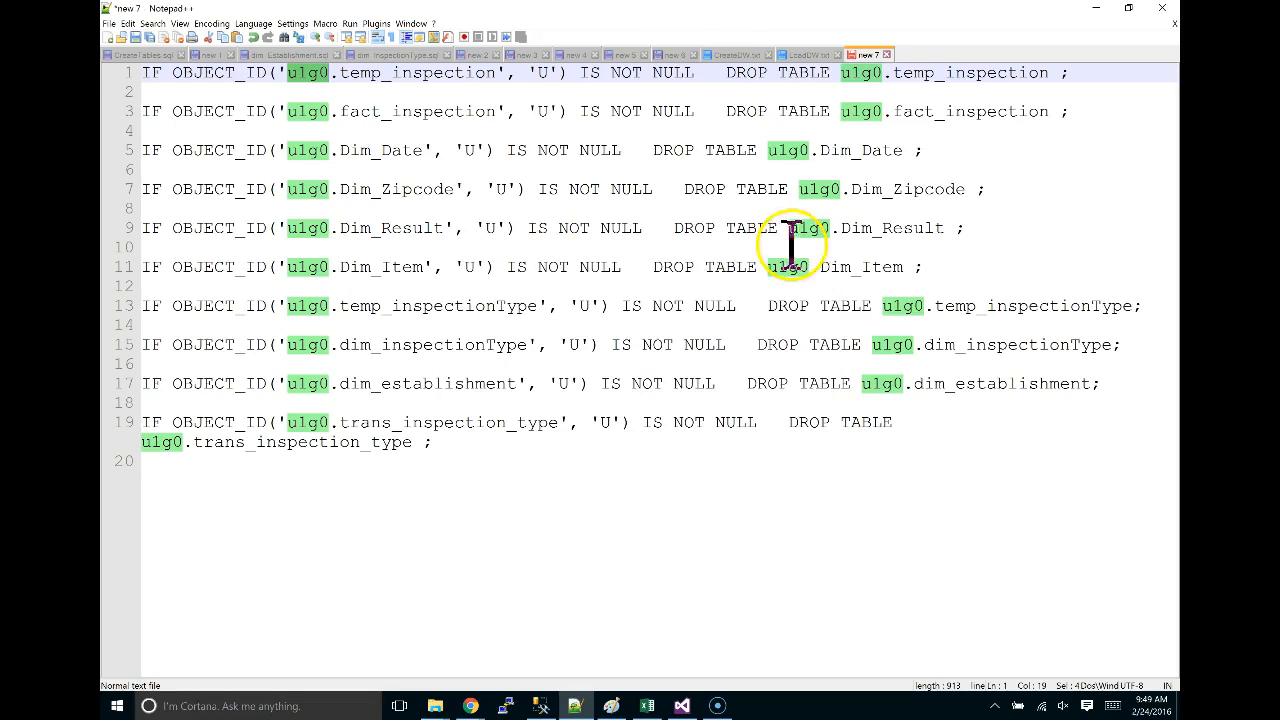
click(466, 454)
key(shift+Up)
key(shift+Up)
key(shift+Up)
key(shift+Up)
key(shift+Up)
key(shift+Up)
key(shift+Up)
key(shift+Up)
key(shift+Up)
key(shift+Up)
key(shift+Up)
key(shift+Up)
key(shift+Up)
key(shift+Up)
key(shift+Up)
key(shift+Up)
key(shift+Up)
key(shift+Up)
key(shift+Up)
key(shift+Up)
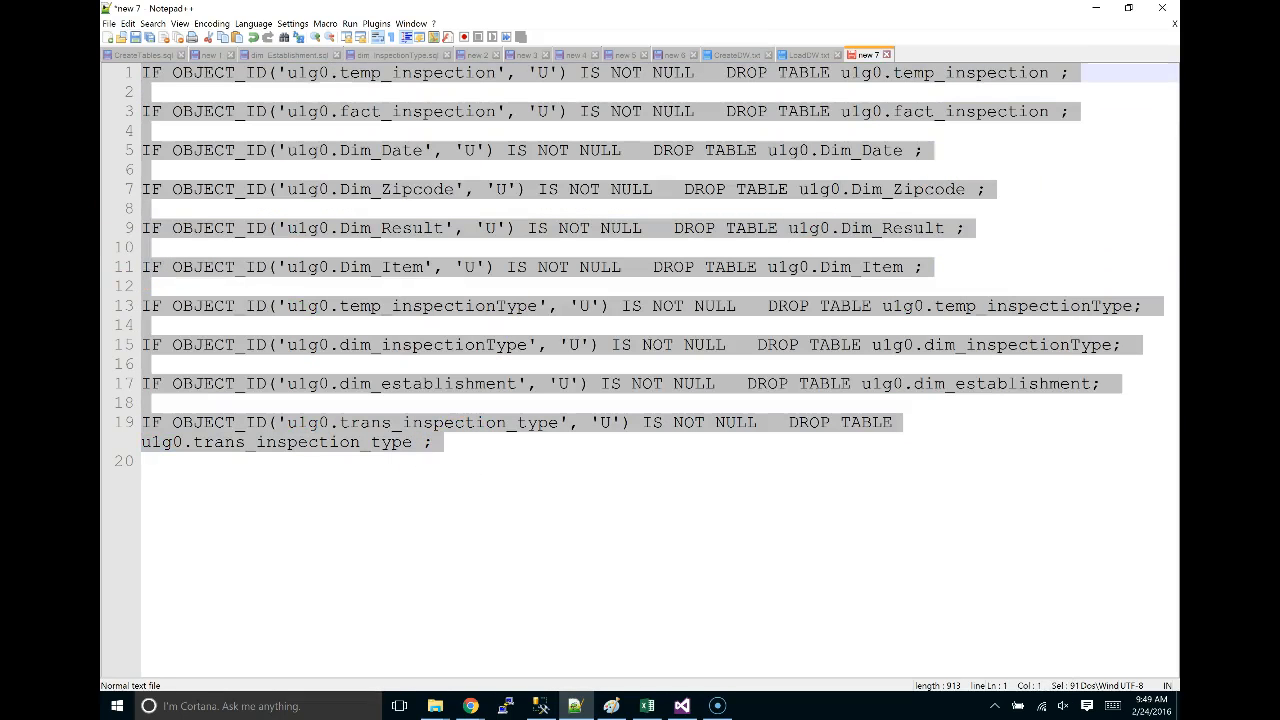
key(alt+Tab)
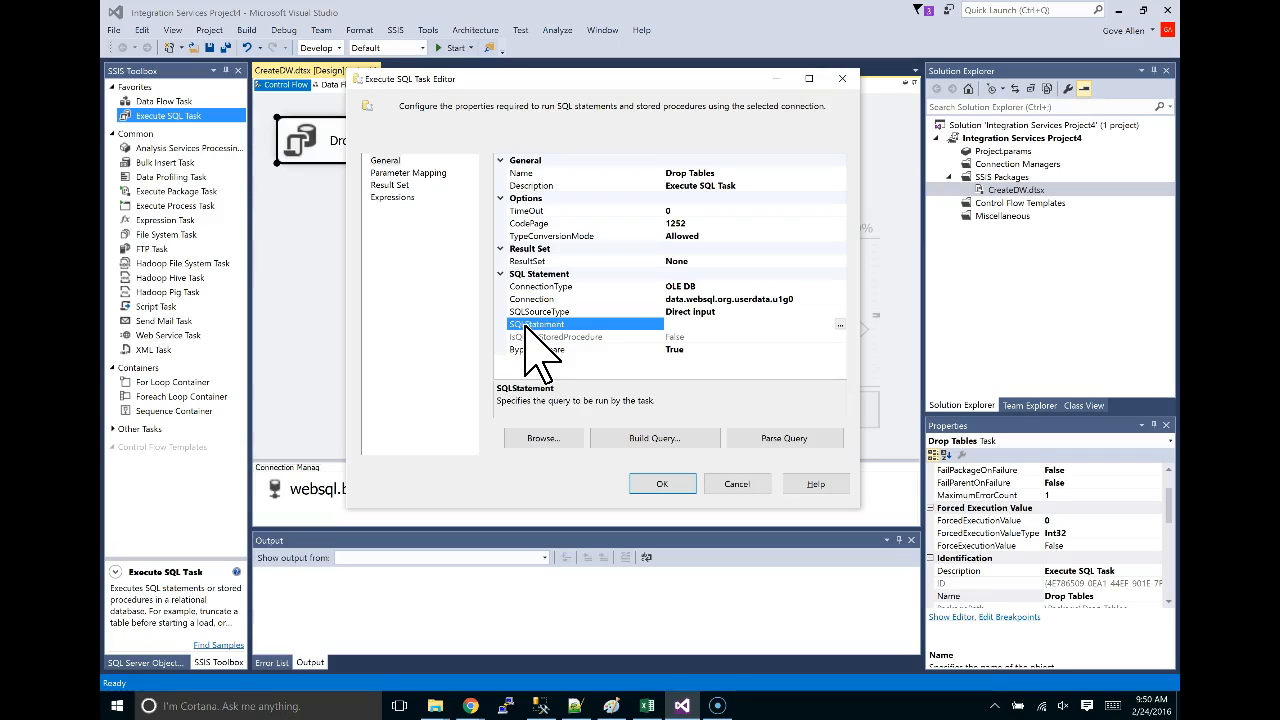
Paste the ten DROP TABLE statements into the Drop Tables task's SQLStatement query and confirm.
click(537, 326)
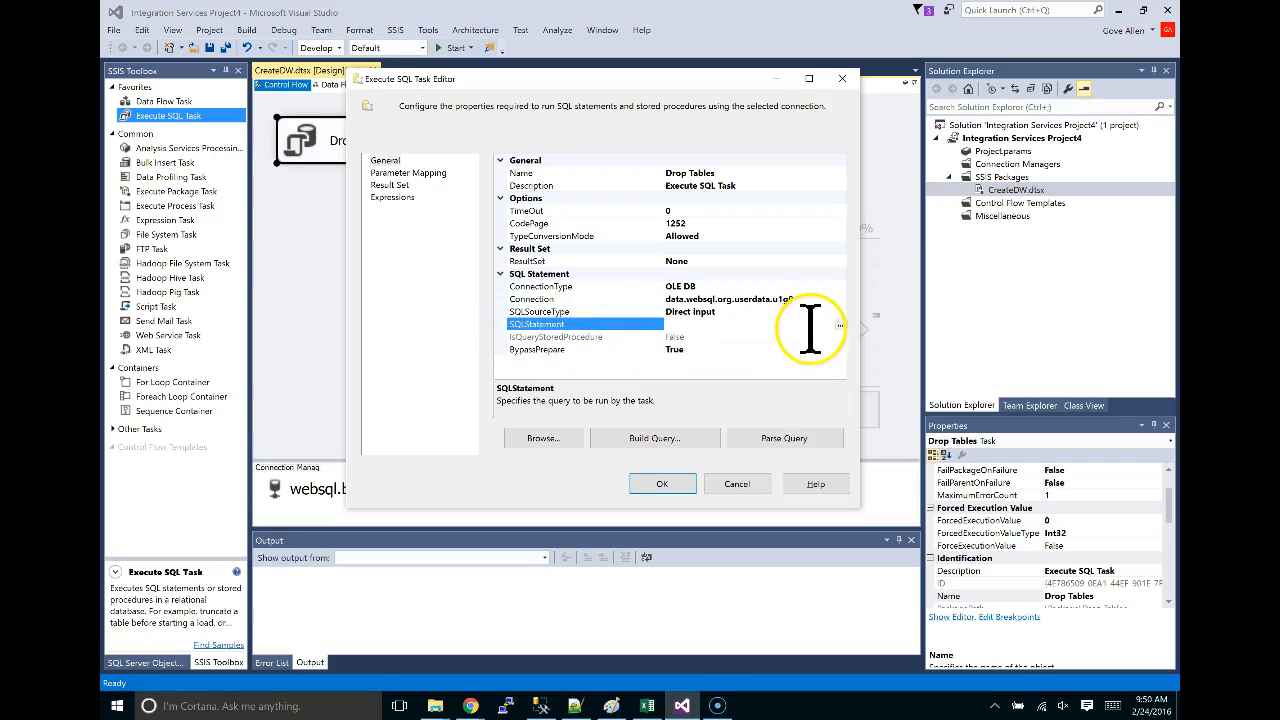
click(840, 326)
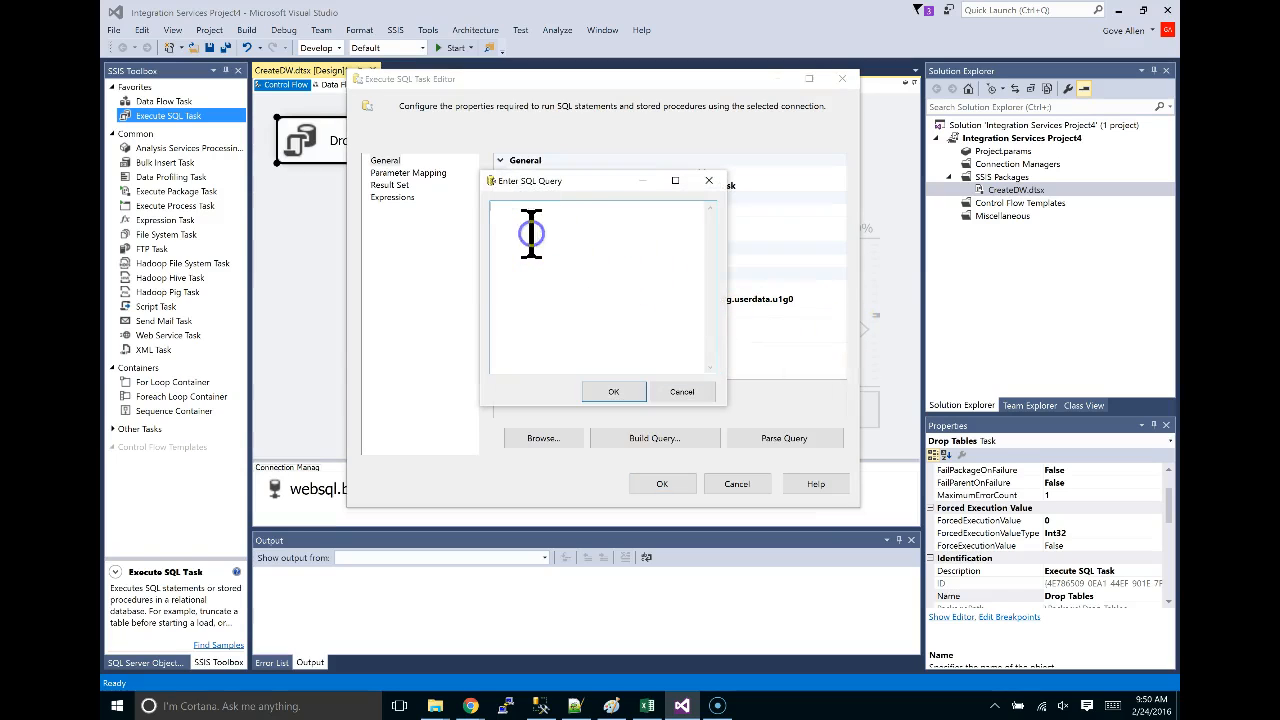
key(ctrl+v)
drag(720, 405, 1040, 466)
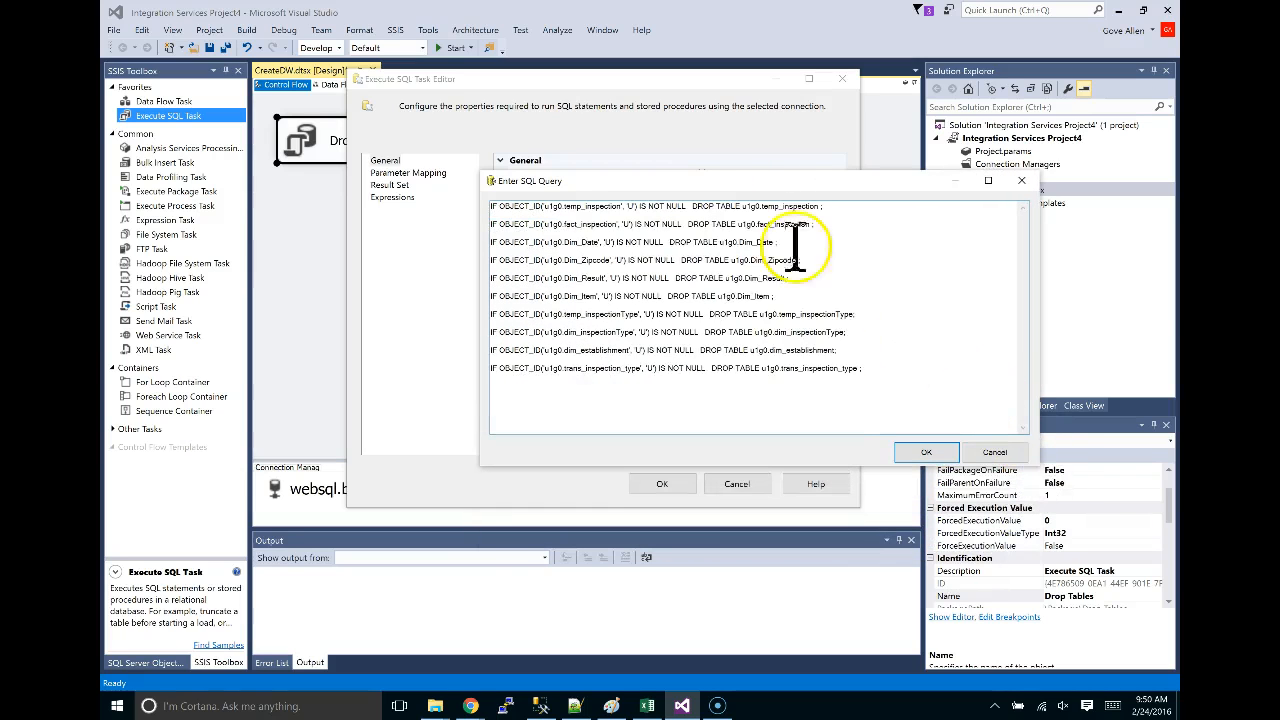
drag(762, 184, 698, 128)
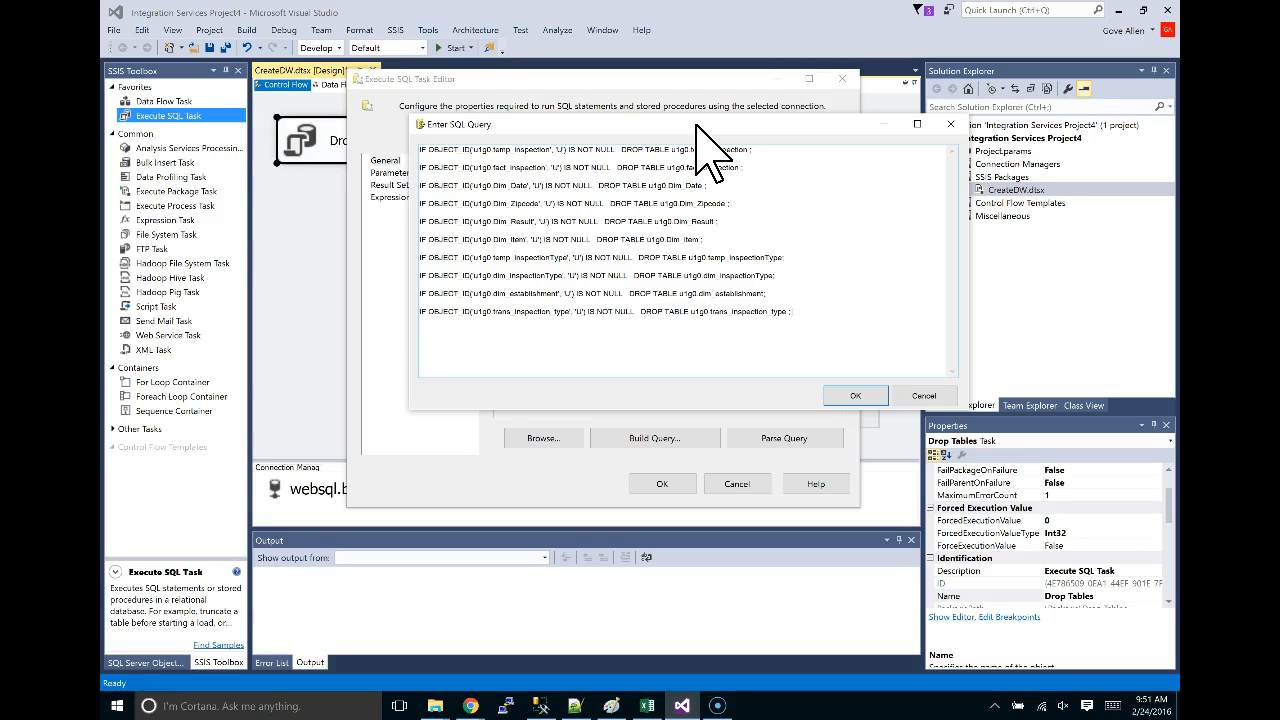
click(857, 397)
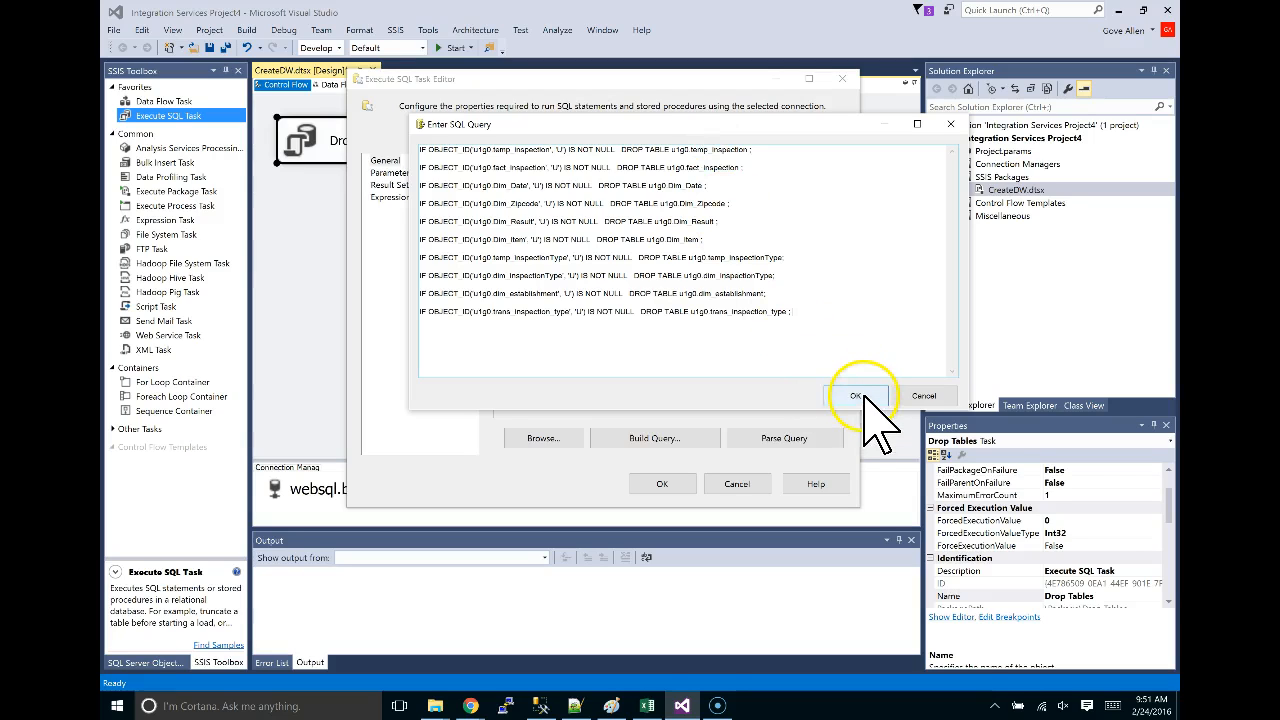
Save the Drop Tables task and debug CreateDW.dtsx until it exits with code 0.
click(662, 484)
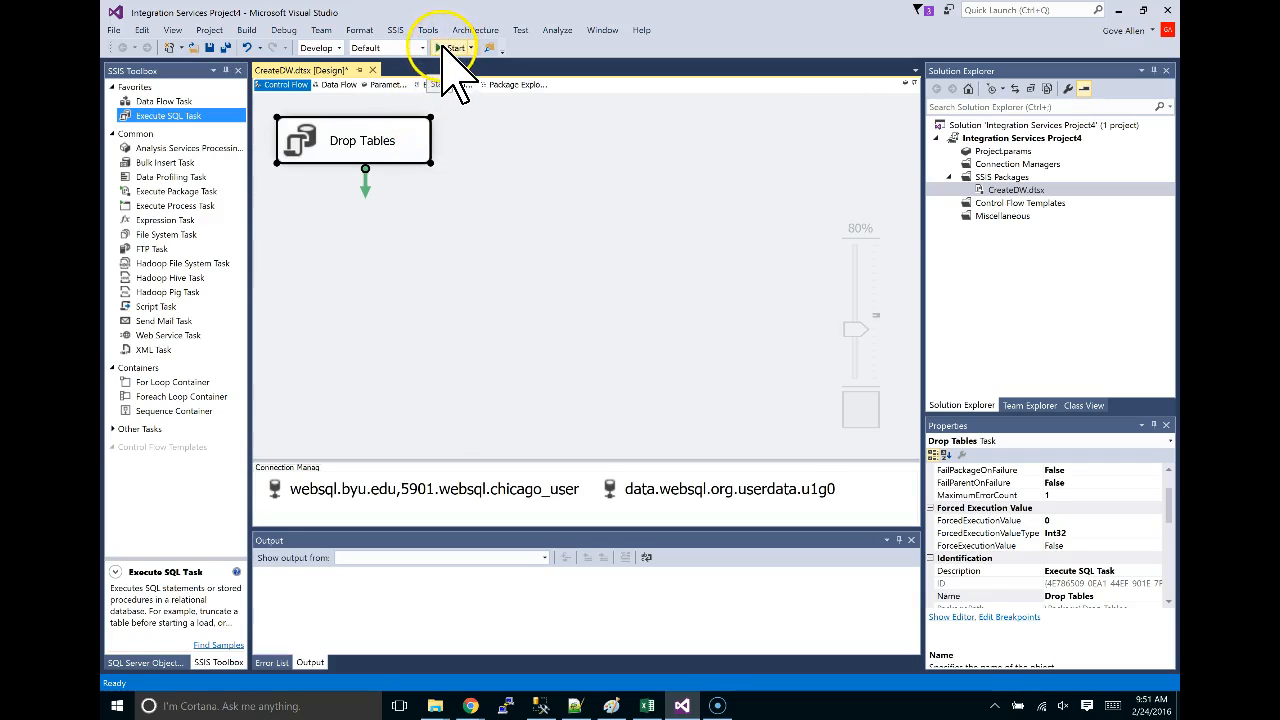
click(443, 47)
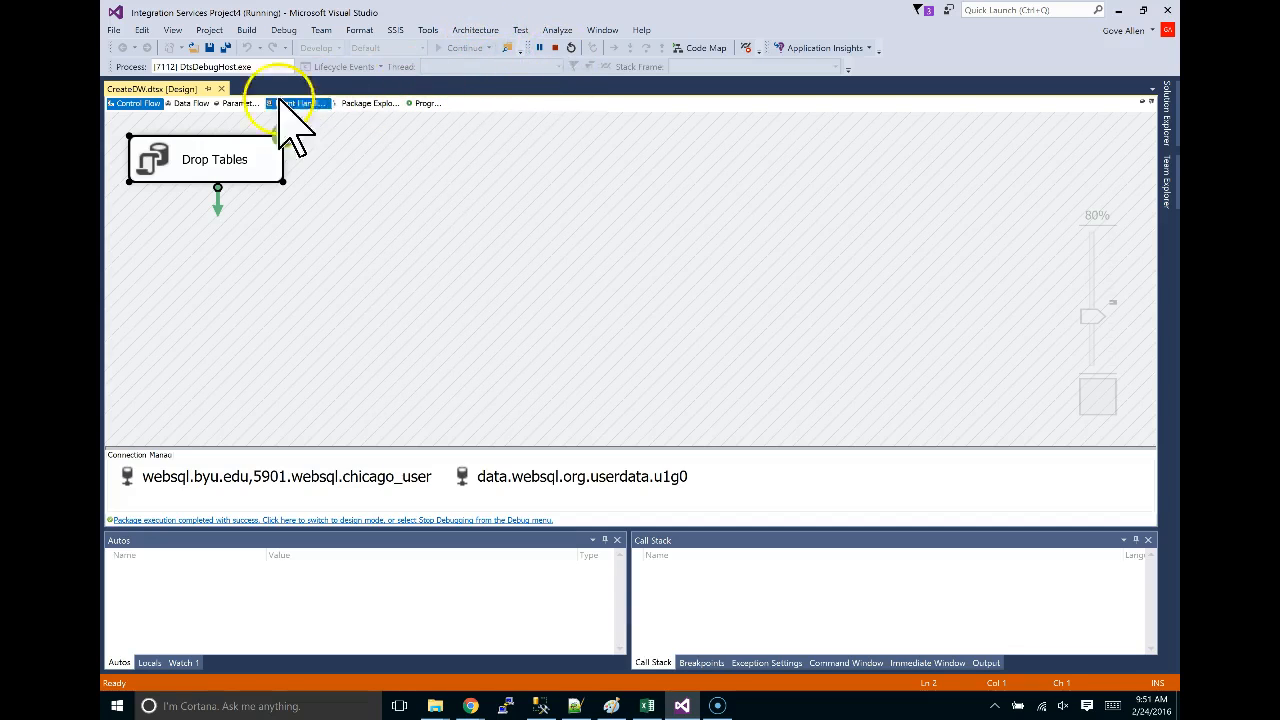
click(556, 48)
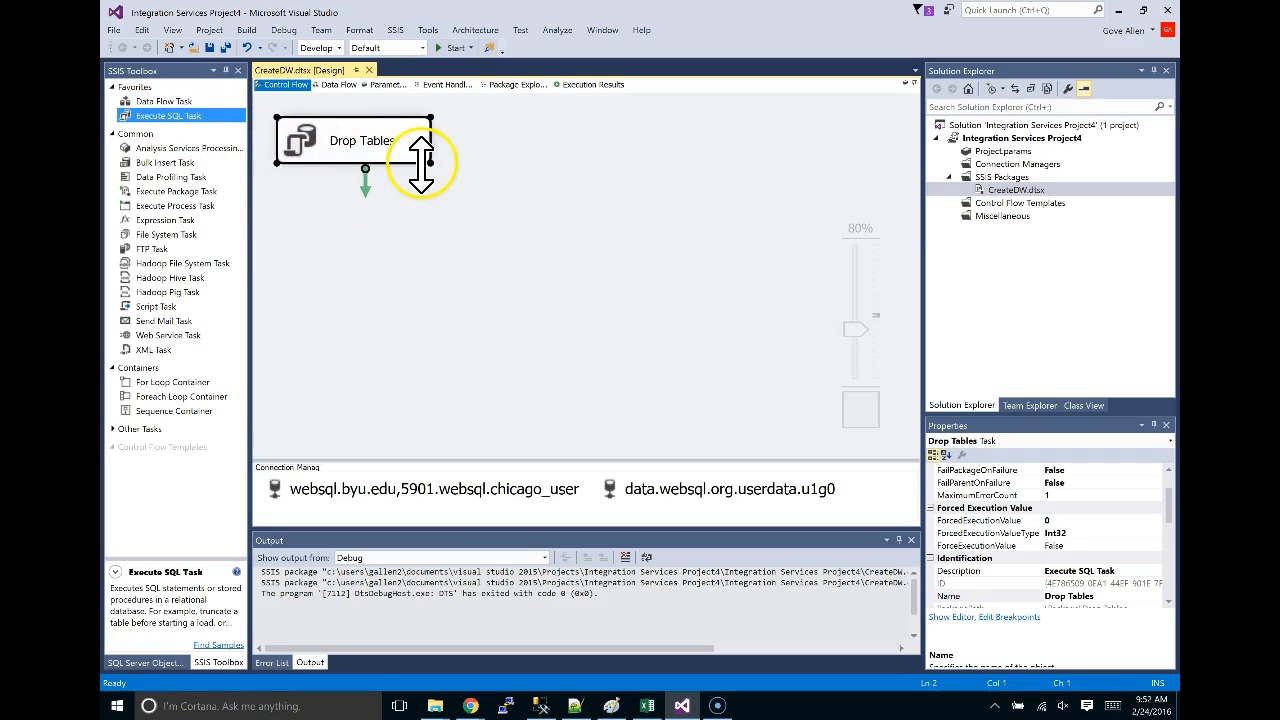
Paste a copy of the Drop Tables task, named Drop Tables 1, below the original.
key(ctrl+v)
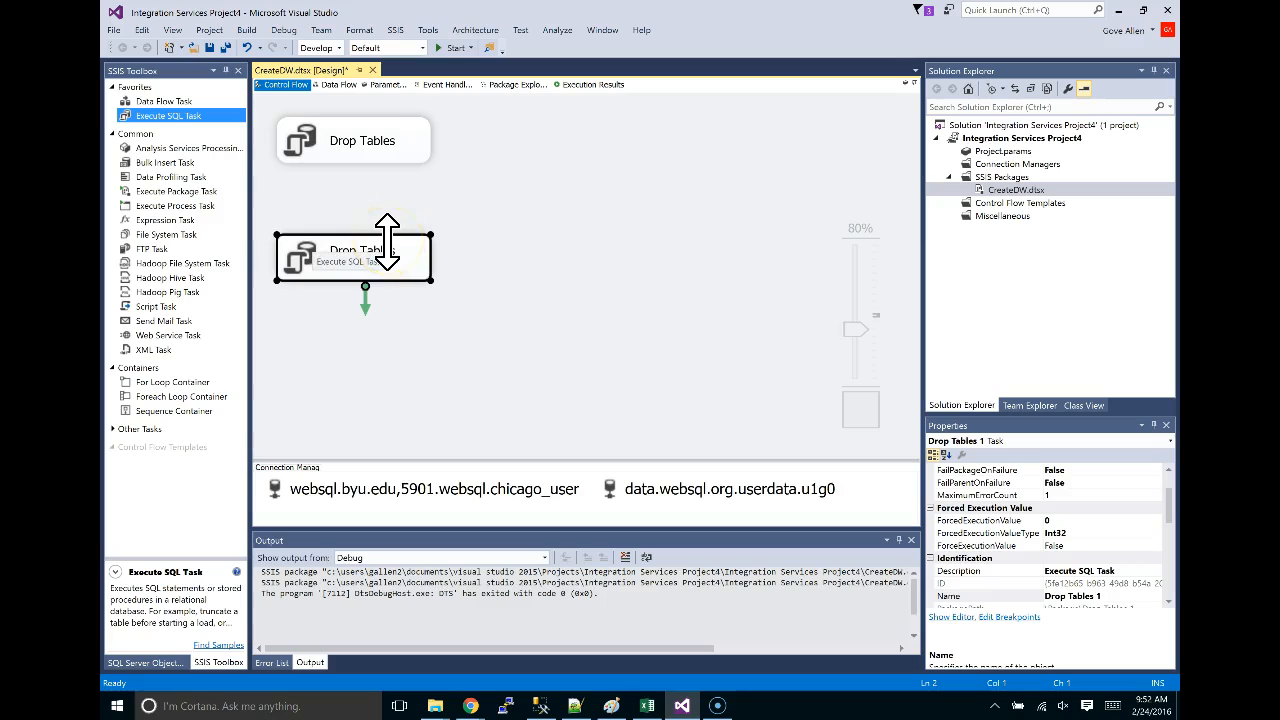
drag(387, 242, 409, 218)
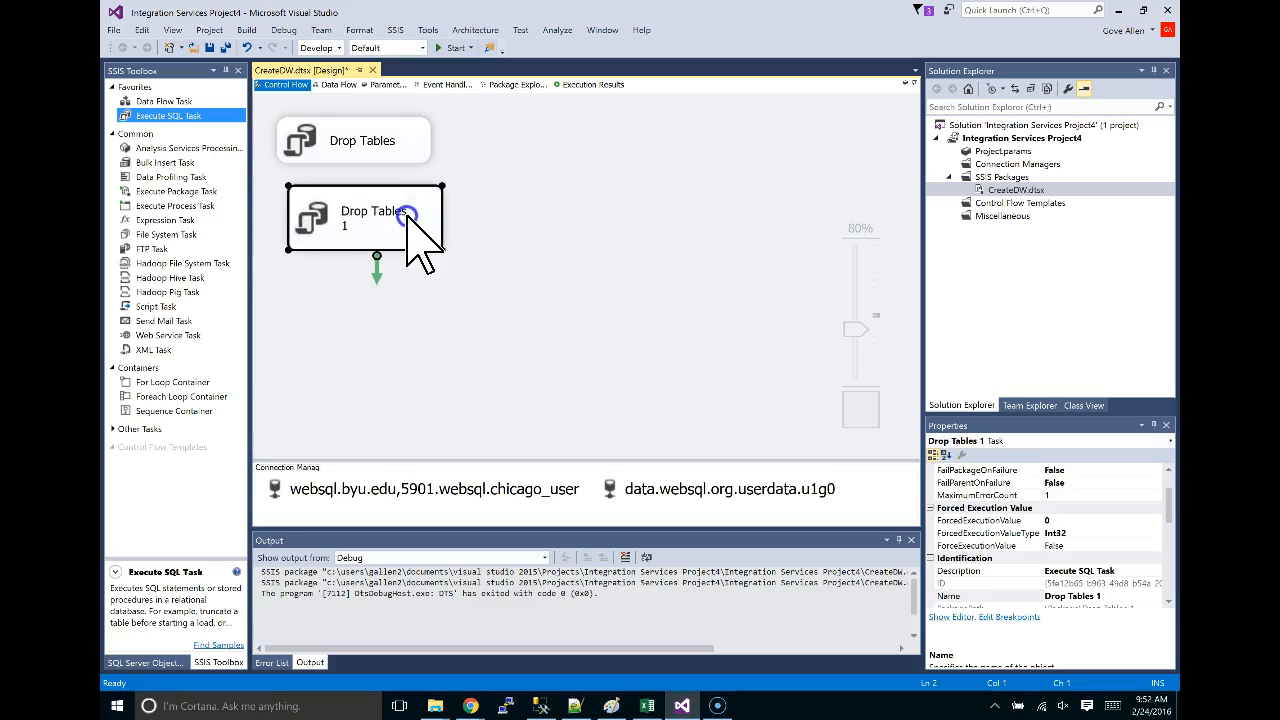
double_click(376, 209)
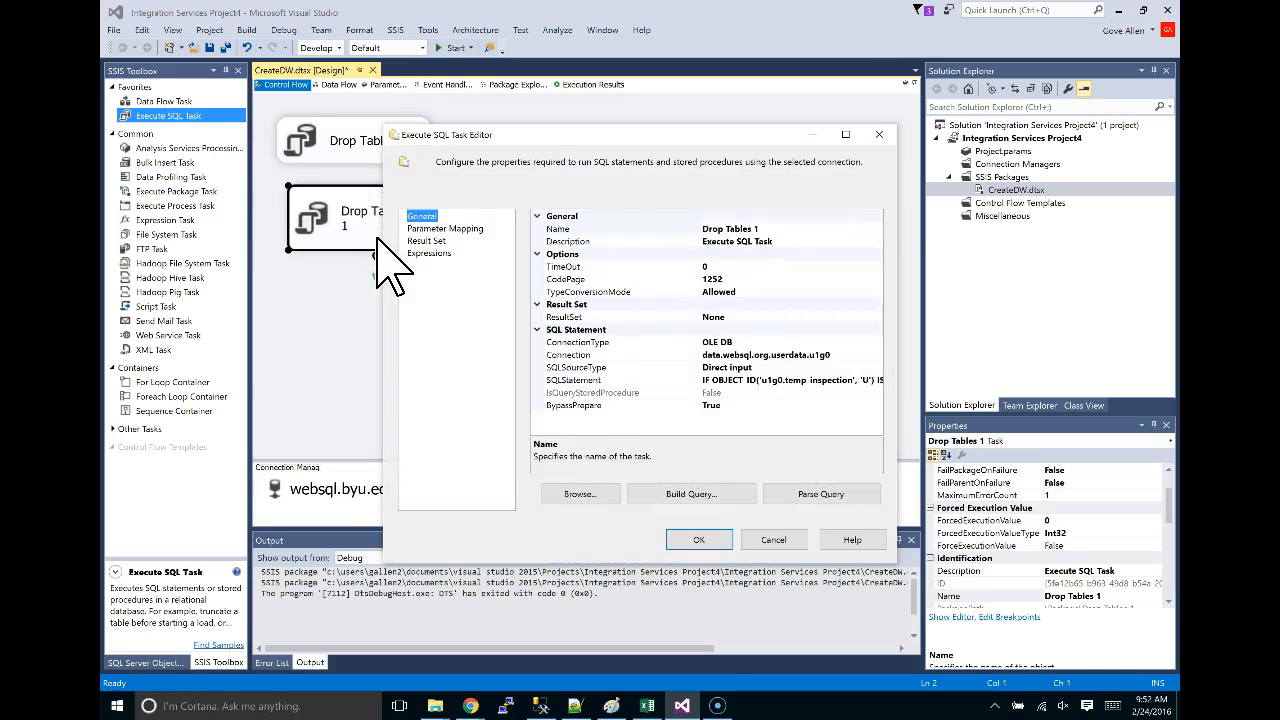
click(763, 542)
click(335, 212)
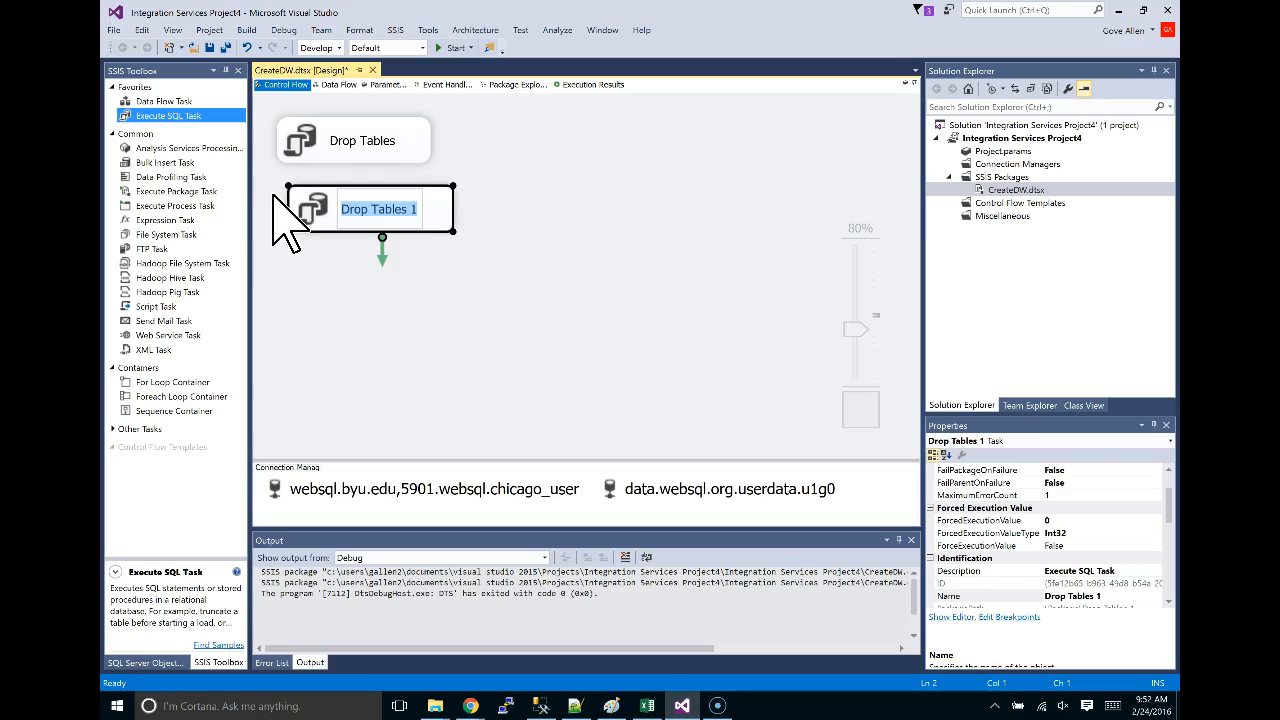
key(alt+Tab)
key(alt+Tab)
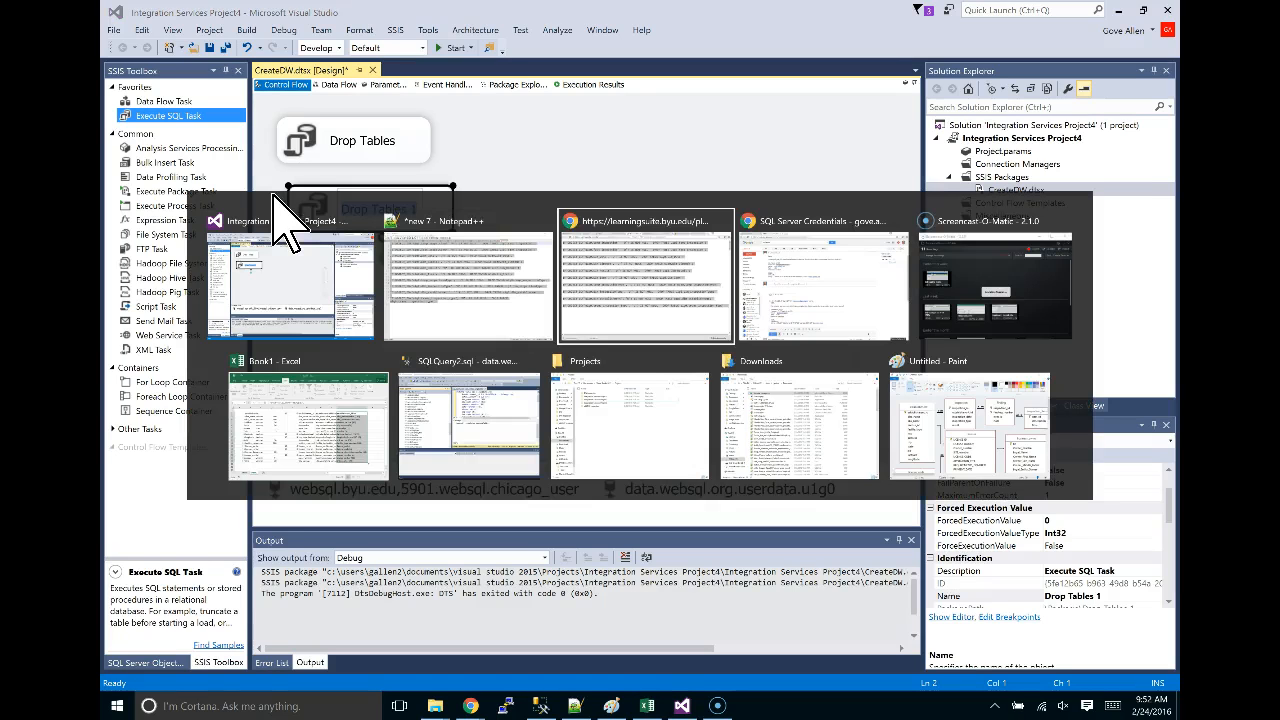
Select the temp_InspectionType, Dim_InspectionType and trans_inspection_type CREATE TABLE statements.
scroll(323, 329, down, 6)
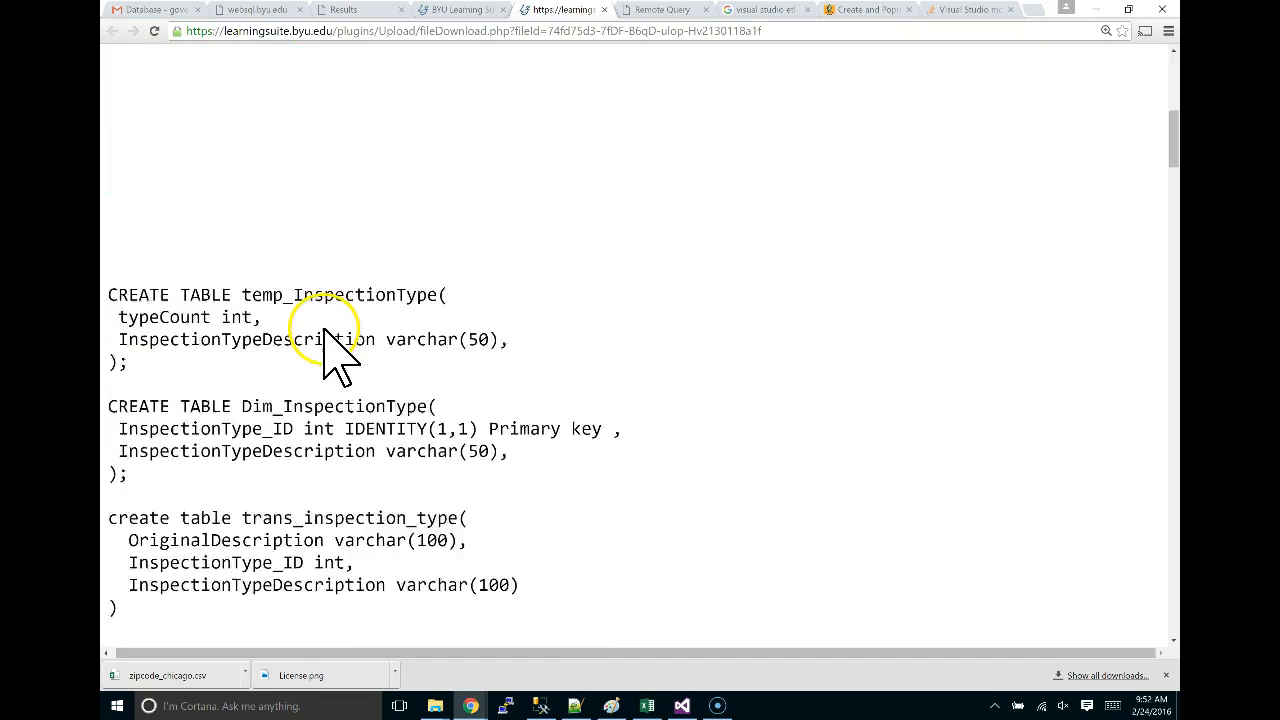
scroll(323, 329, down, 1)
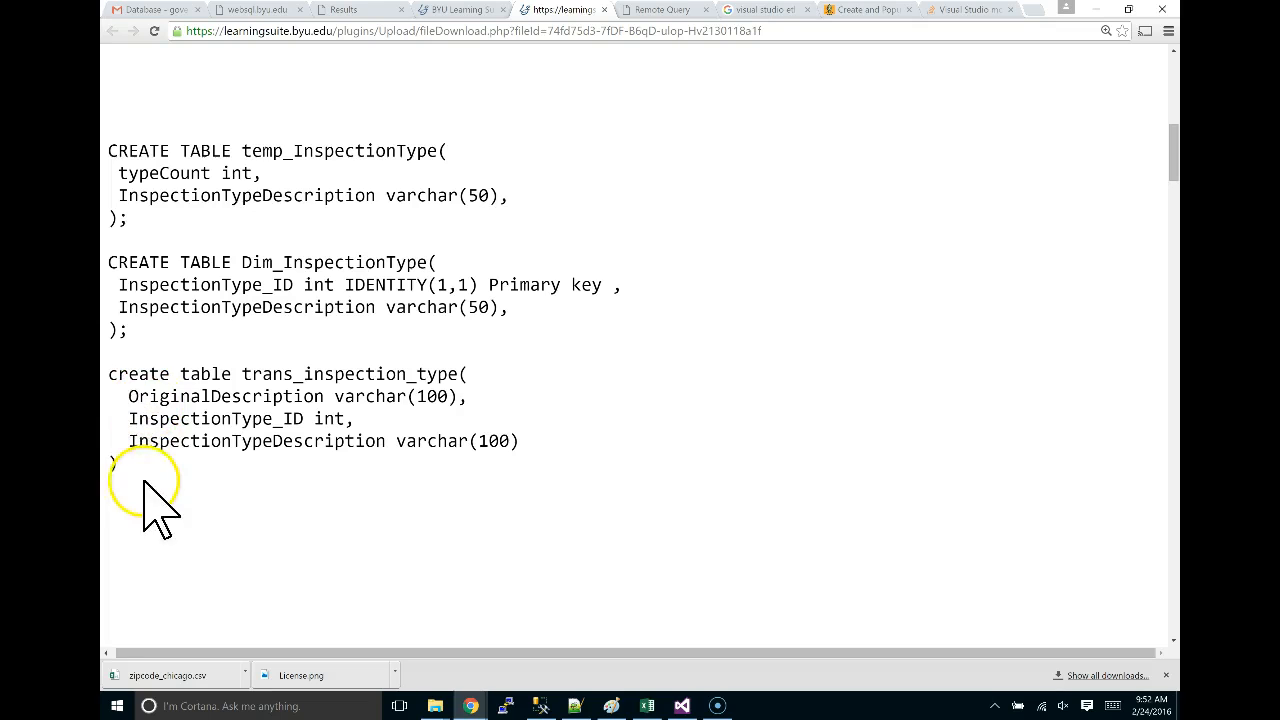
drag(150, 470, 108, 150)
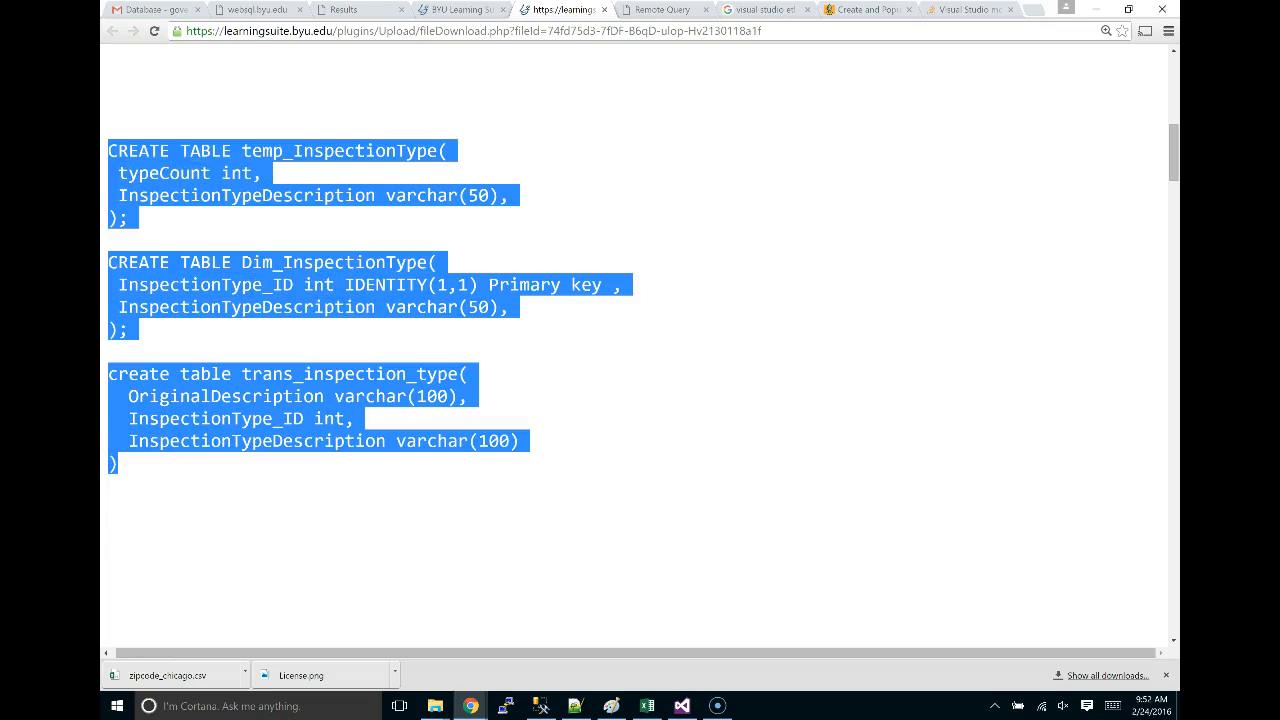
key(alt+Tab)
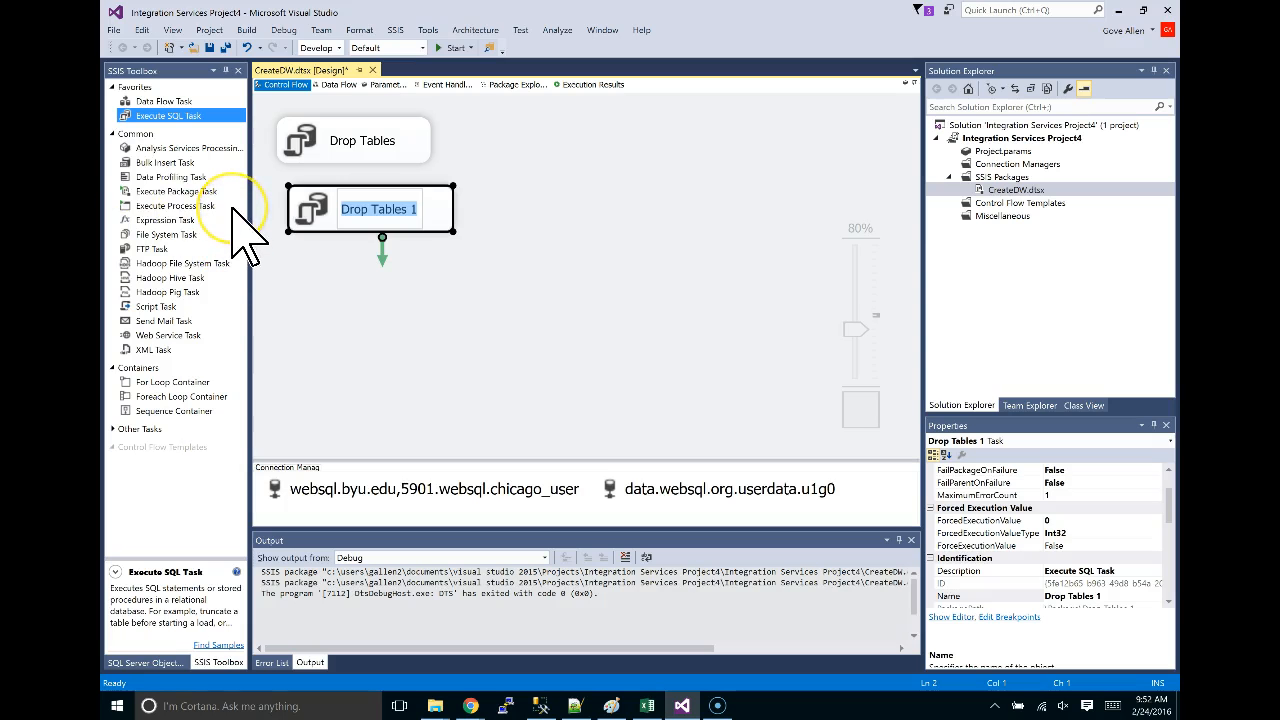
Rename the copied task to 'create Inspection Type'.
text(create)
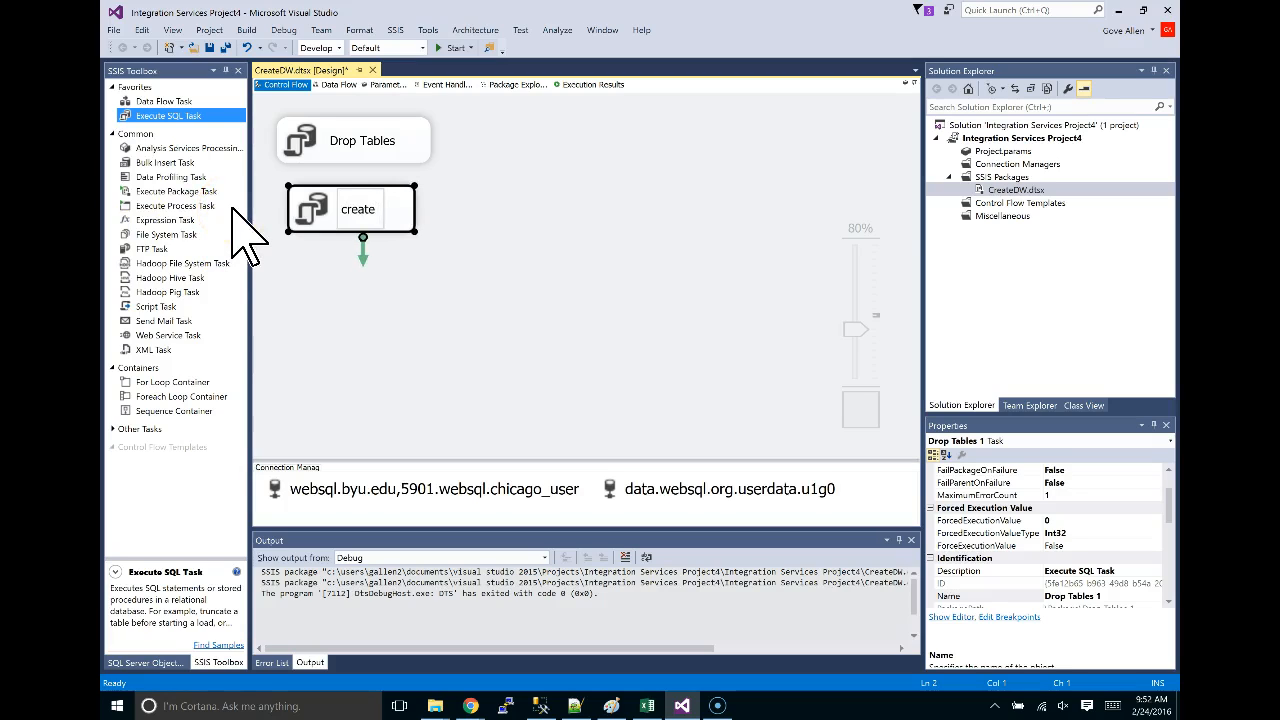
text( Inspection)
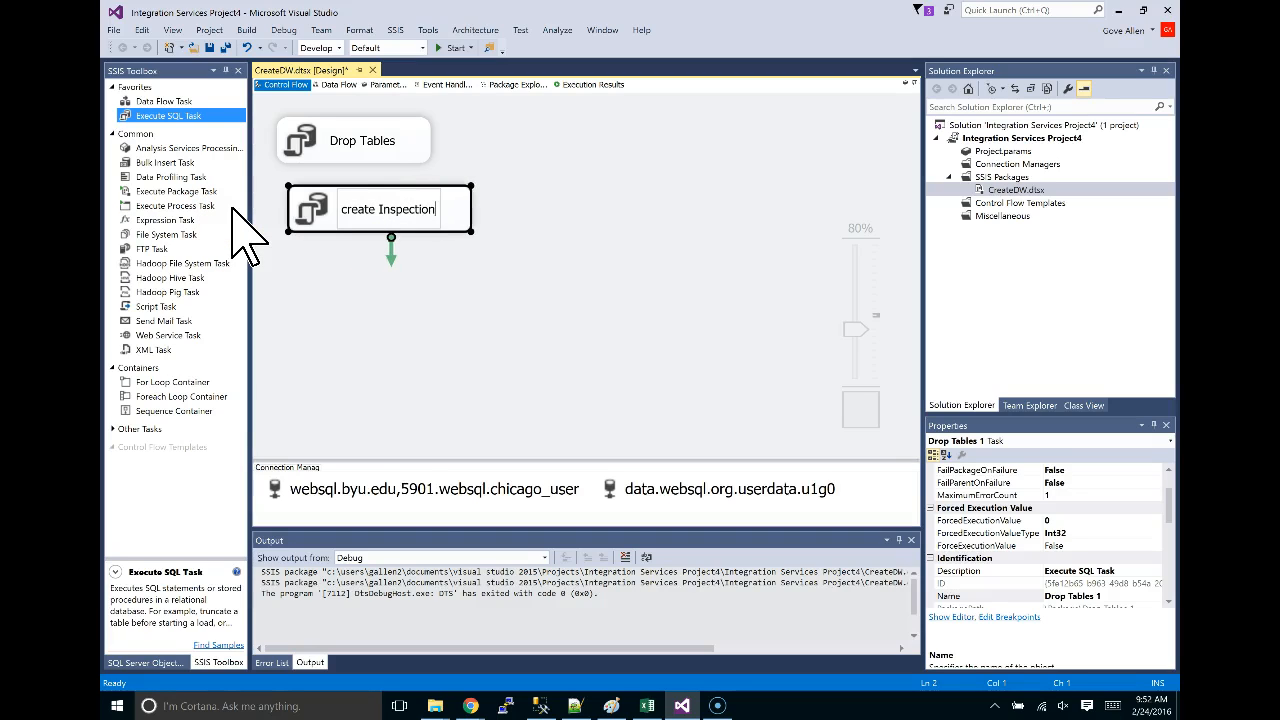
text( Type)
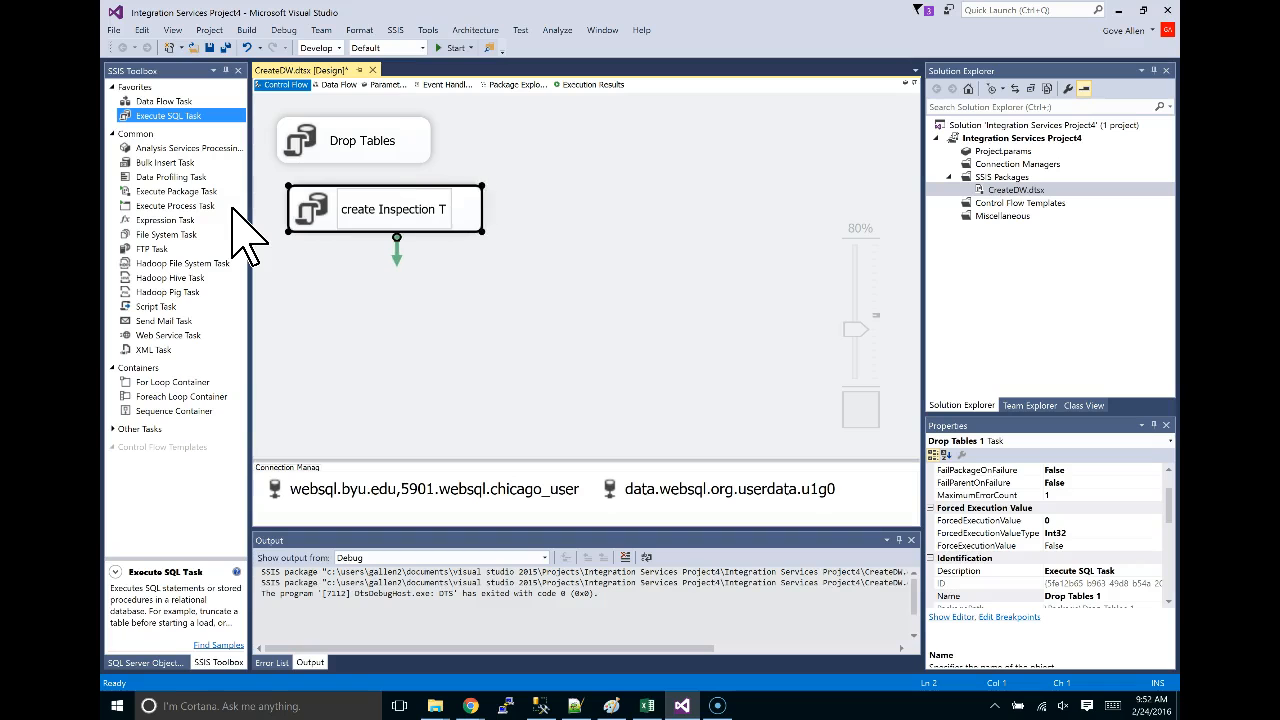
click(520, 242)
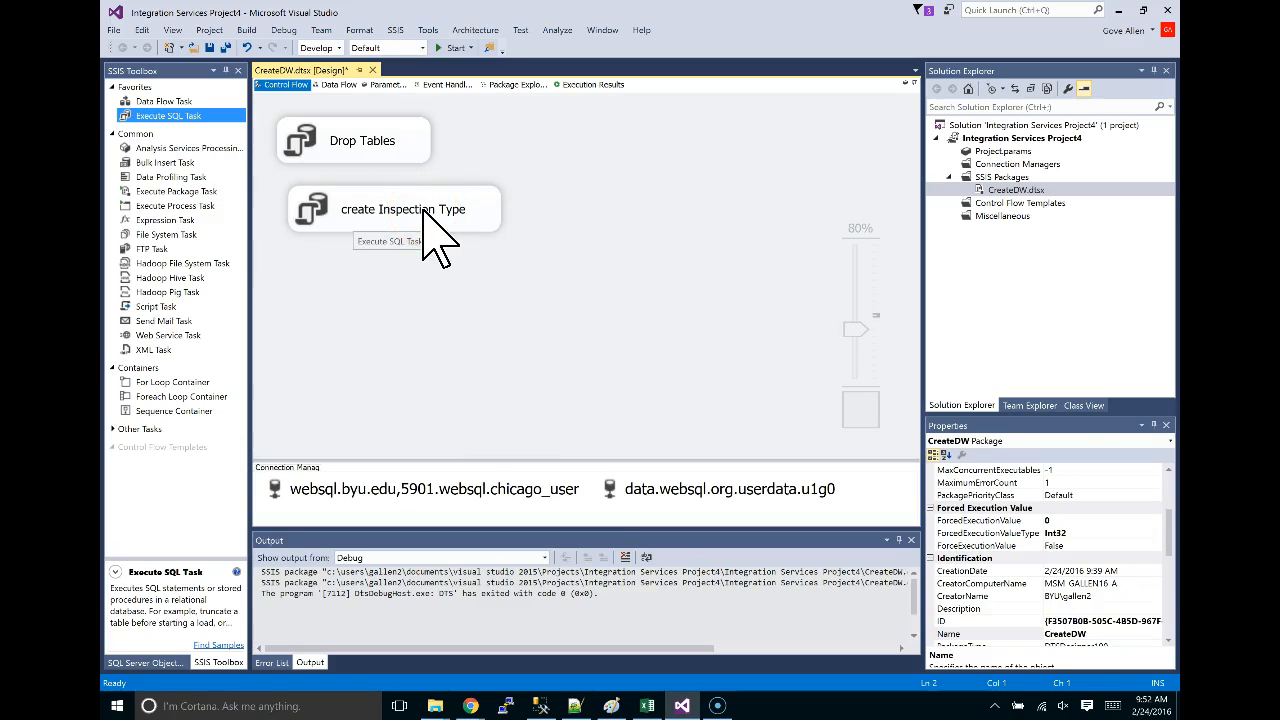
key(alt+Tab)
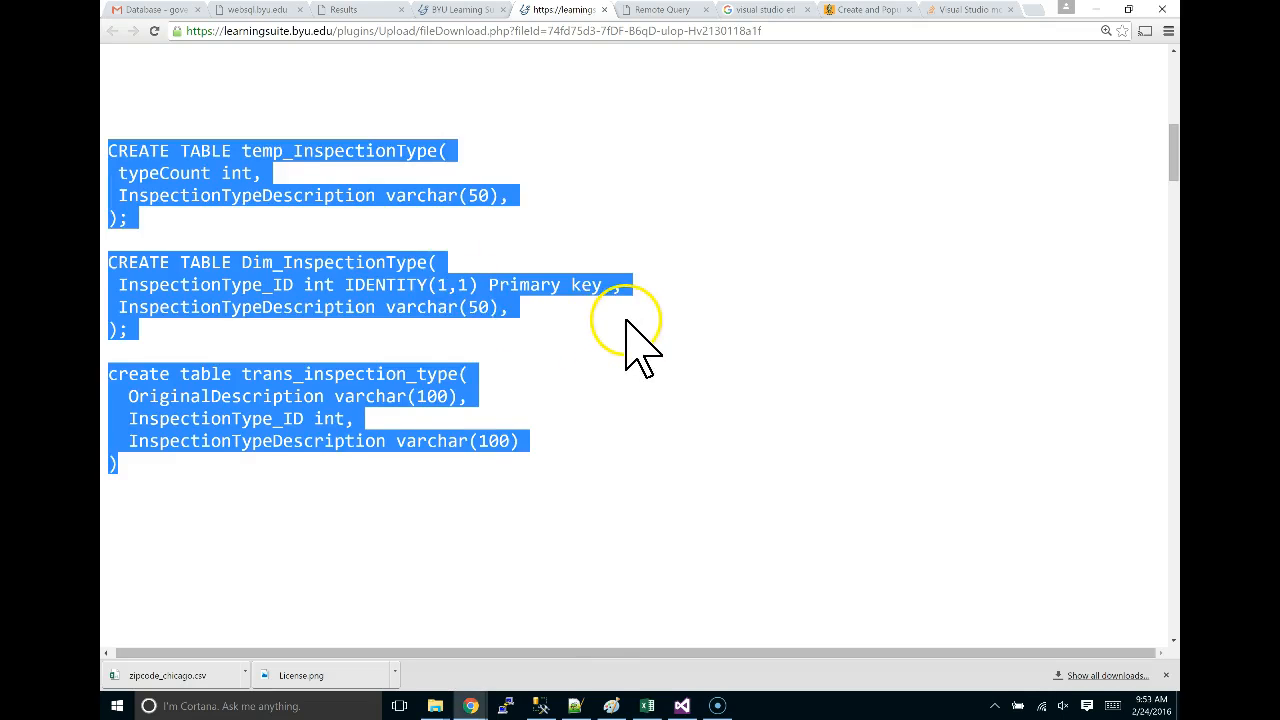
Zoom the SQL file to 250% to read the three CREATE TABLE statements.
click(626, 322)
key(ctrl+plus)
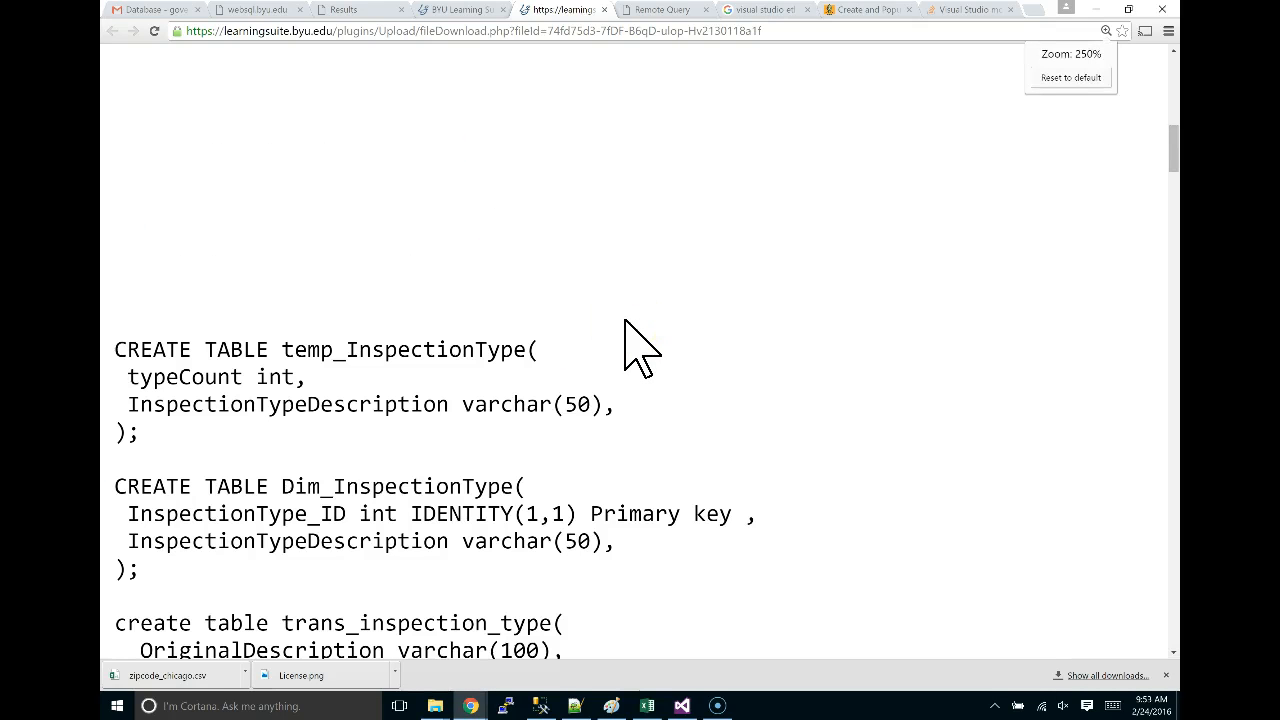
scroll(571, 437, down, 3)
scroll(573, 443, up, 1)
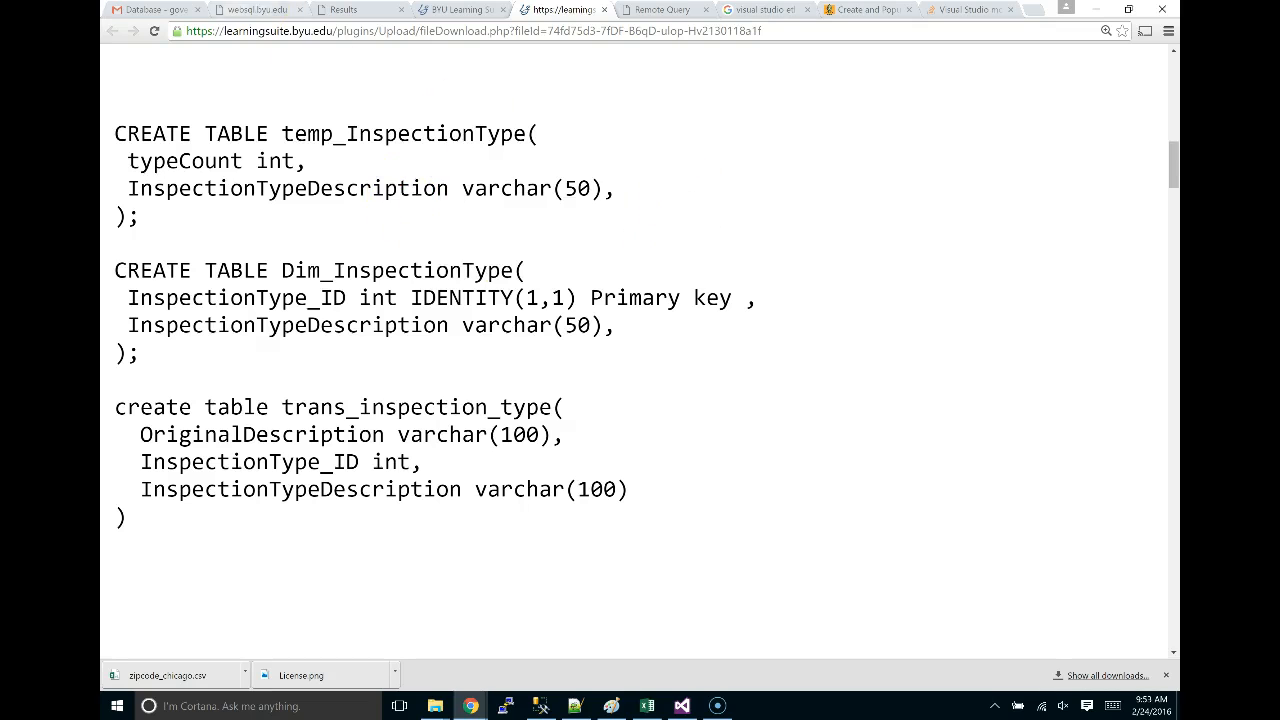
click(268, 12)
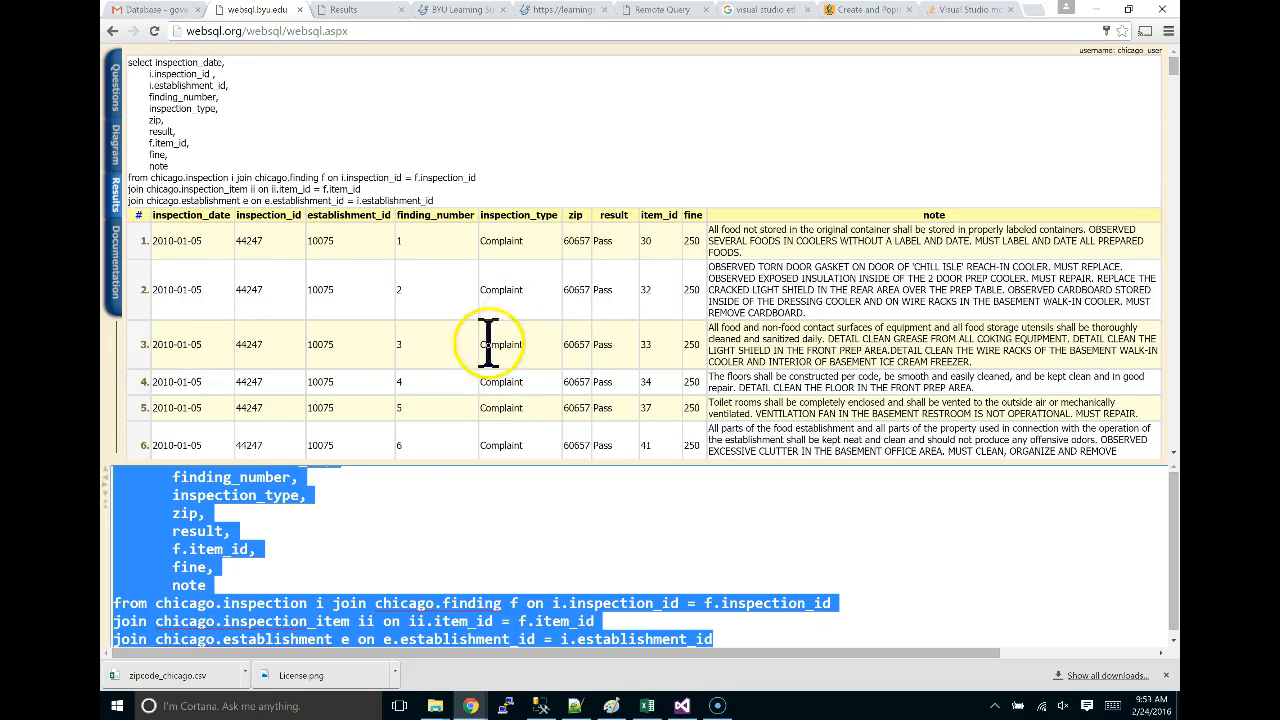
Replace the editor text with 'select * from chicago.inspection' and execute it.
click(367, 515)
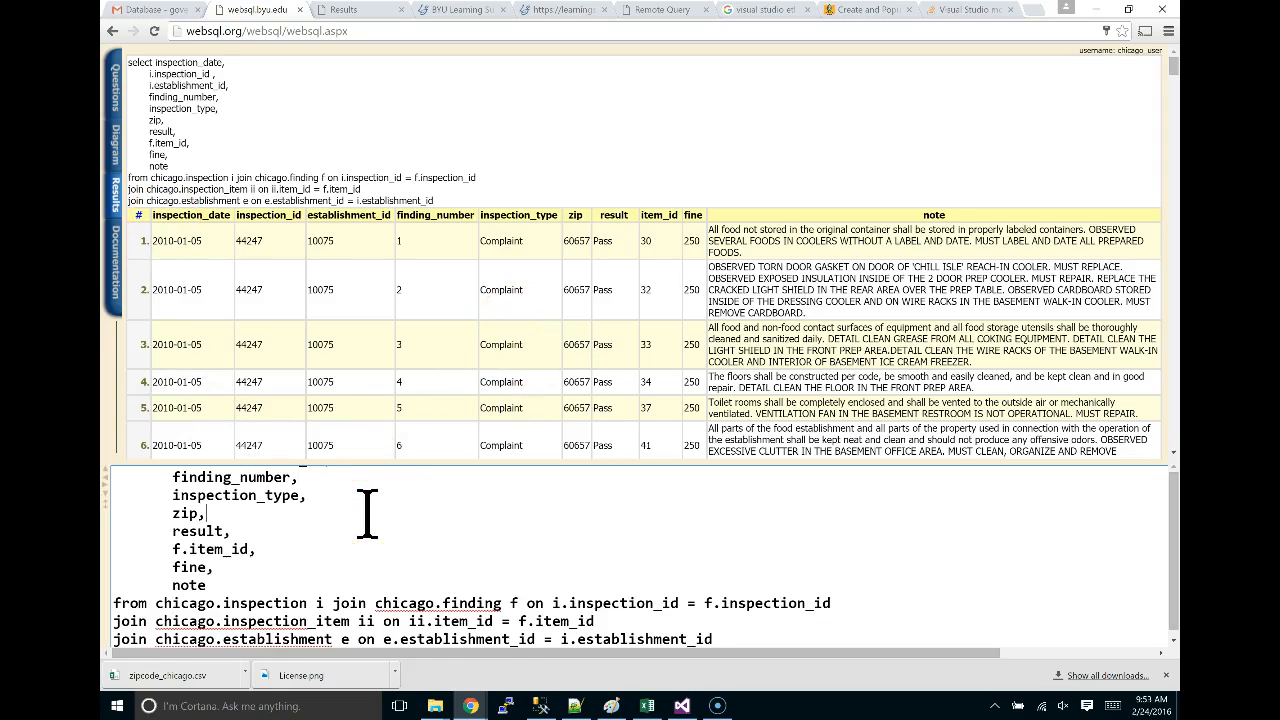
key(ctrl+a)
text(sel)
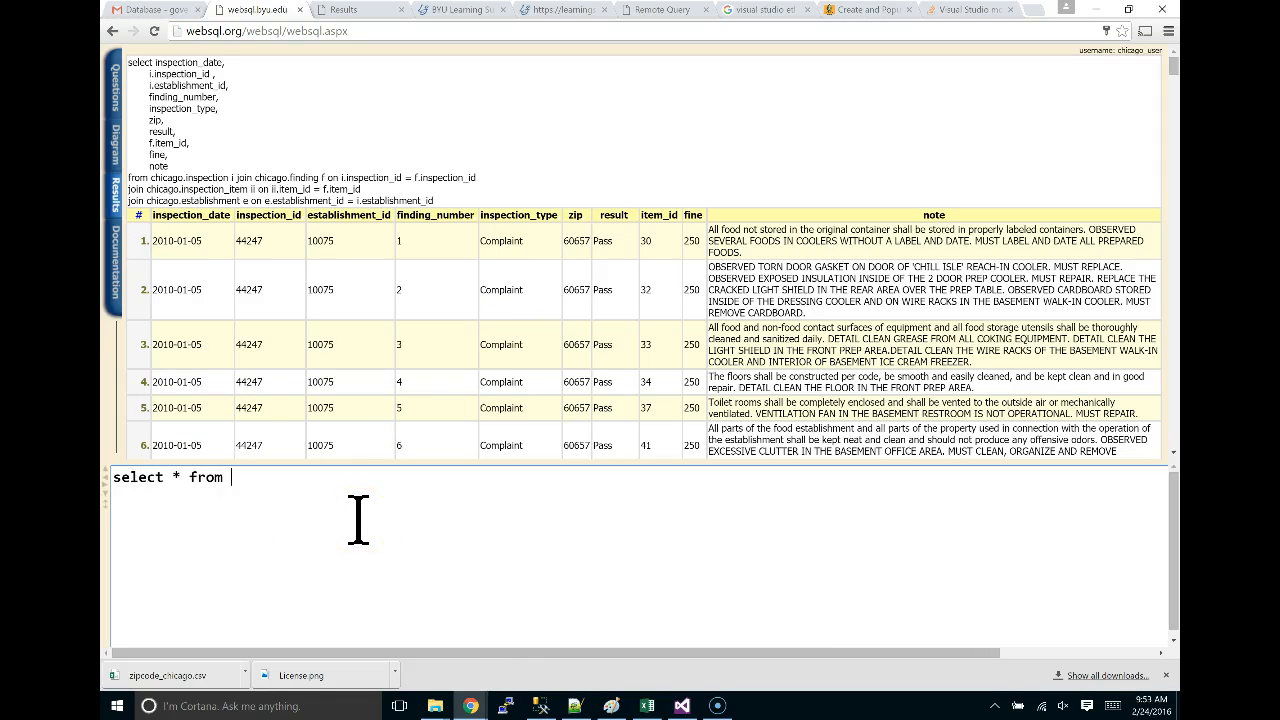
key(alt+Tab)
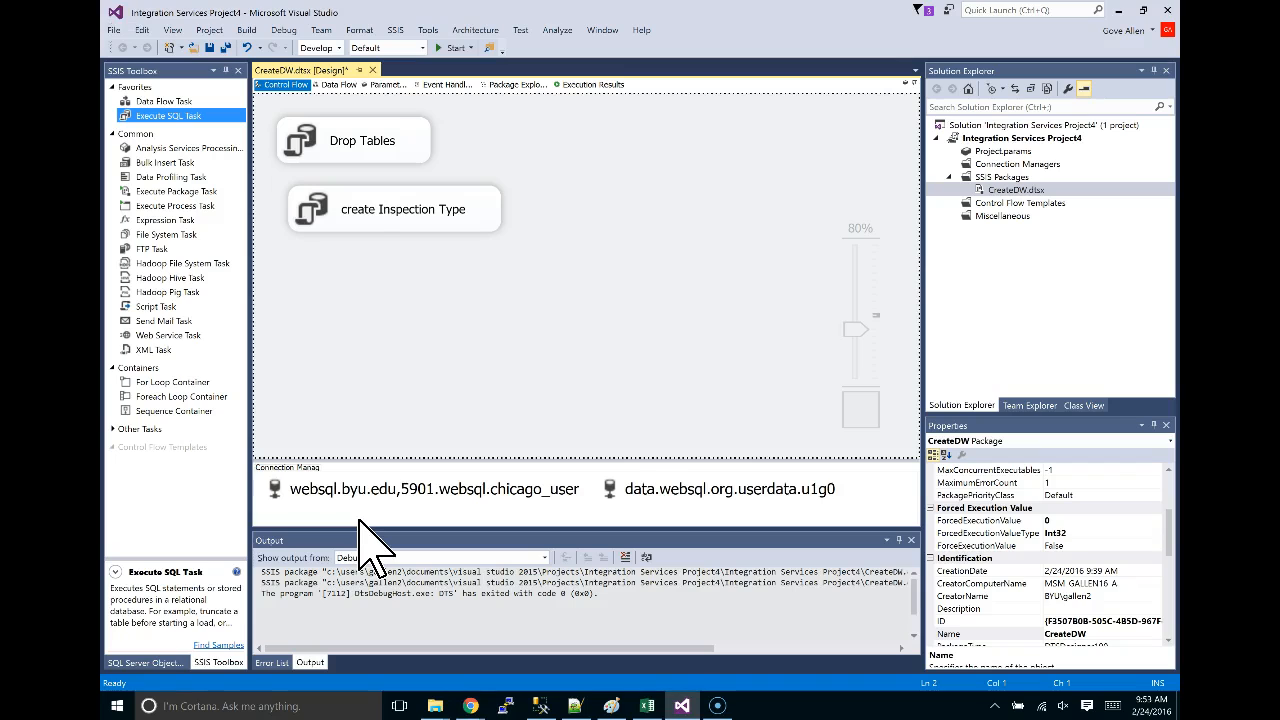
key(alt+Tab)
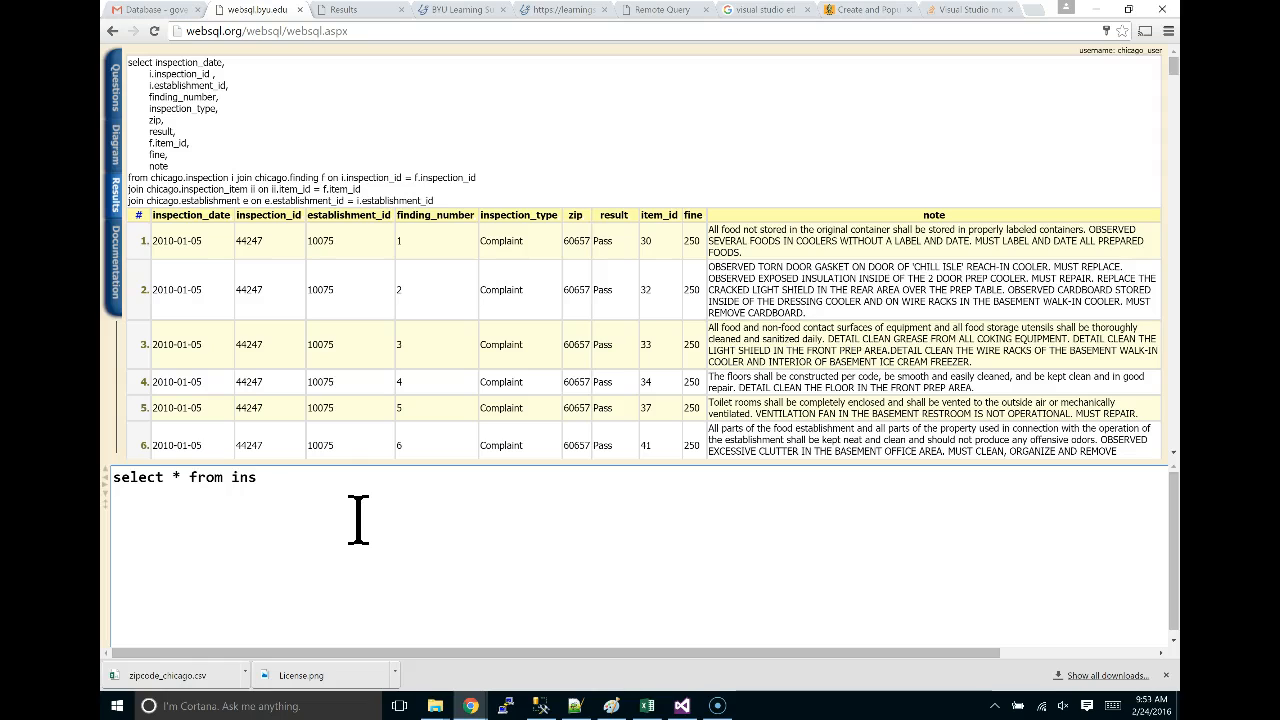
text(tino)
text(chicago)
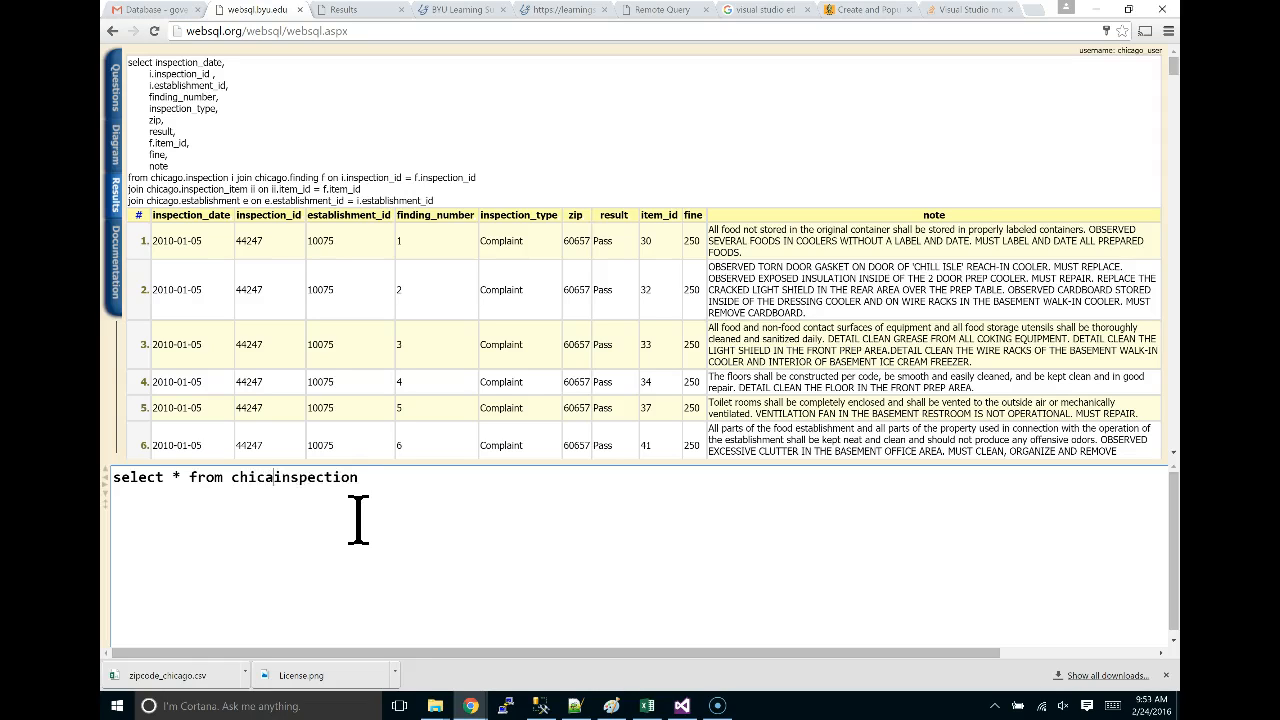
key(BackSpace)
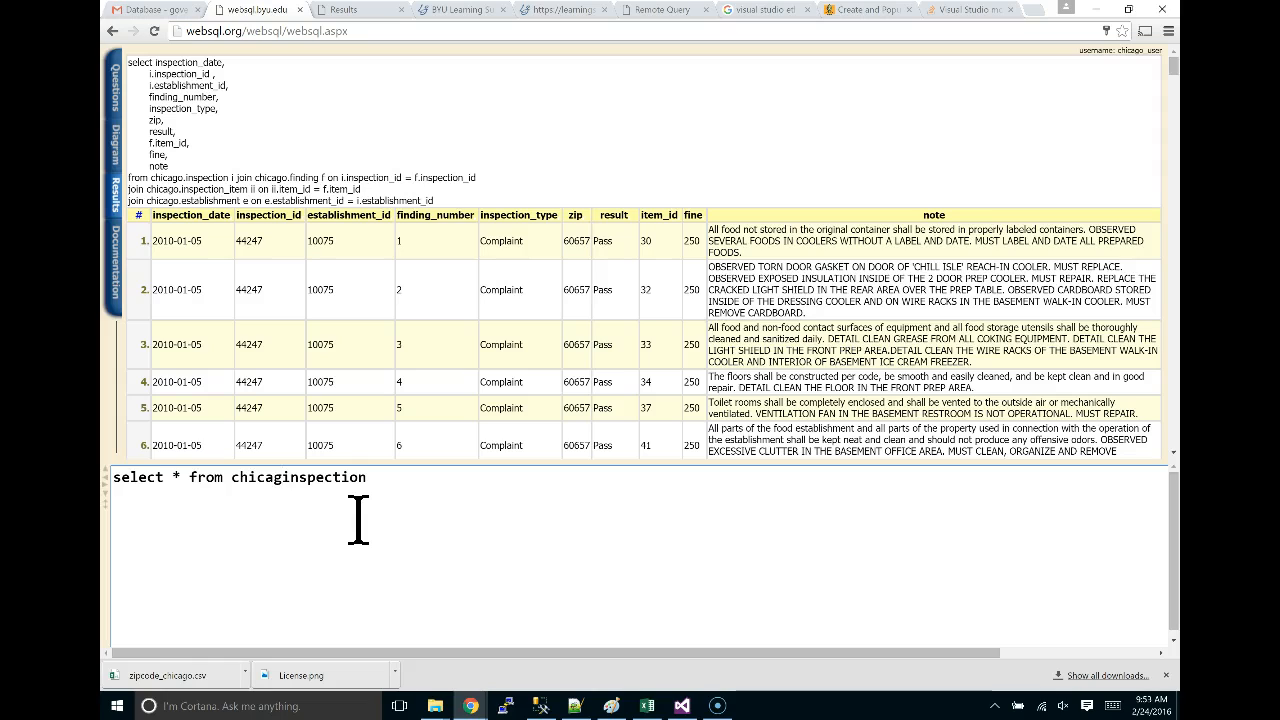
text(o.)
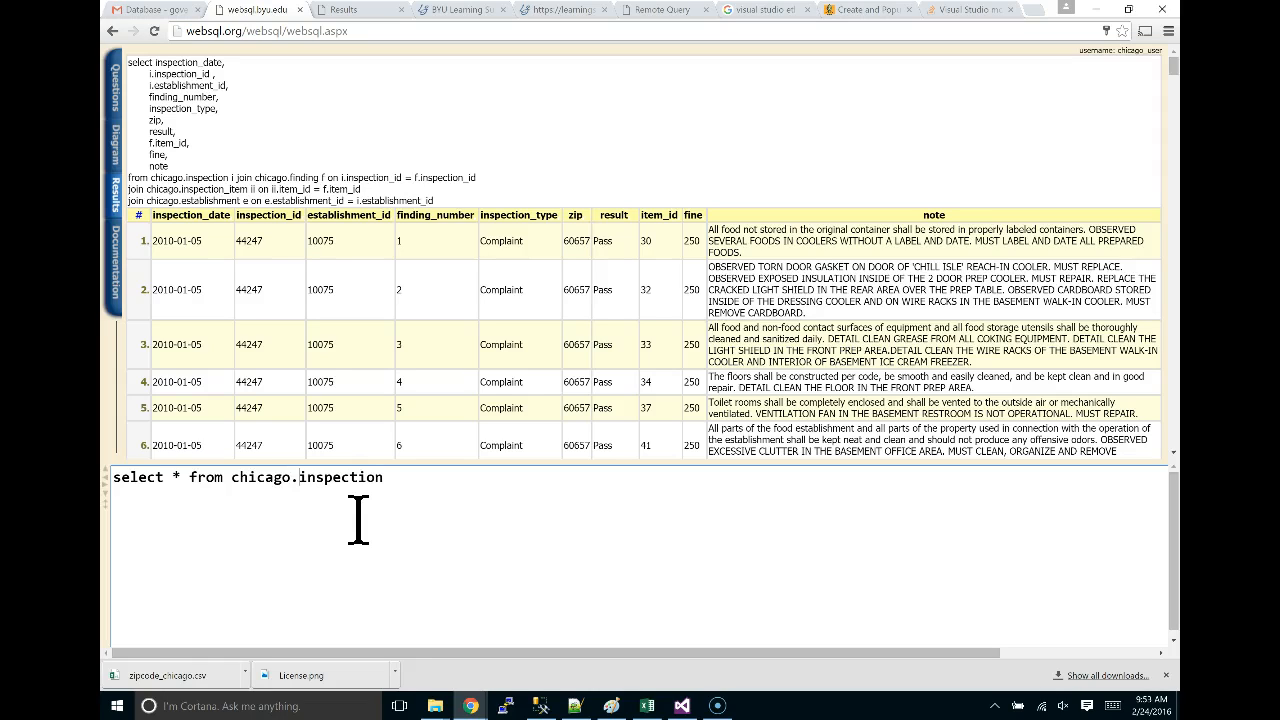
click(110, 508)
click(1152, 476)
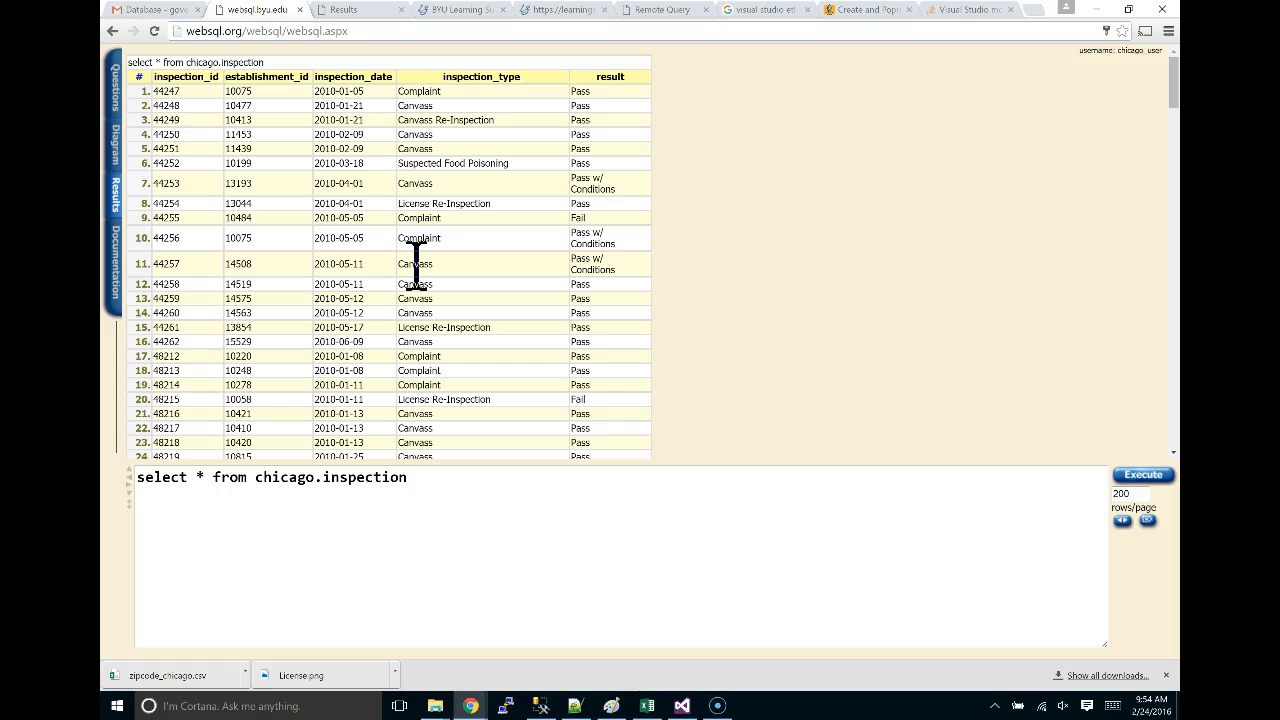
scroll(465, 160, down, 4)
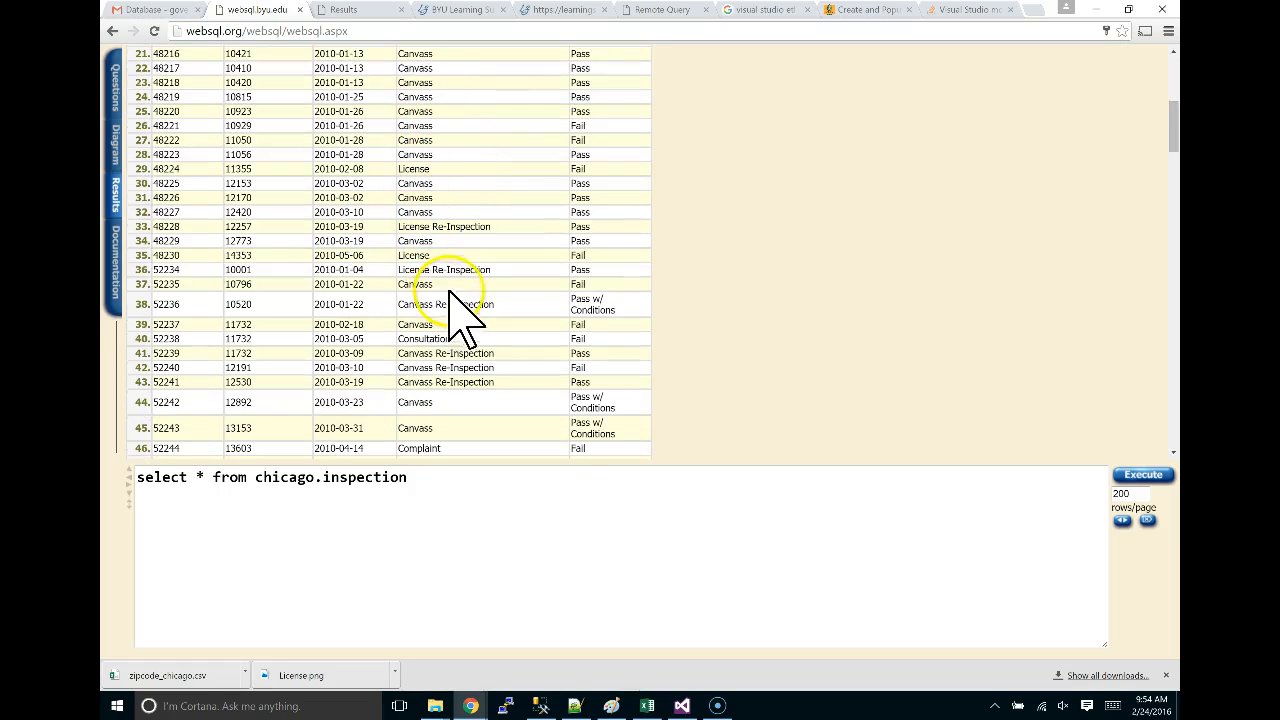
double_click(413, 255)
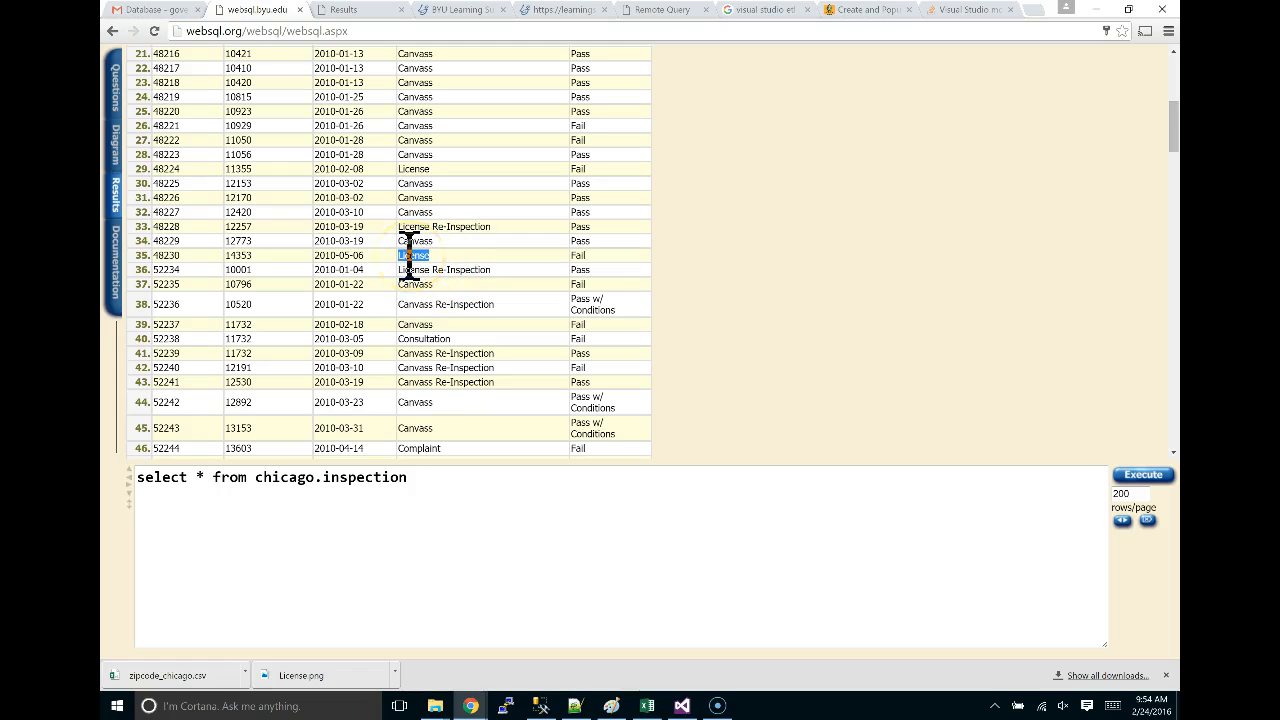
scroll(411, 255, down, 9)
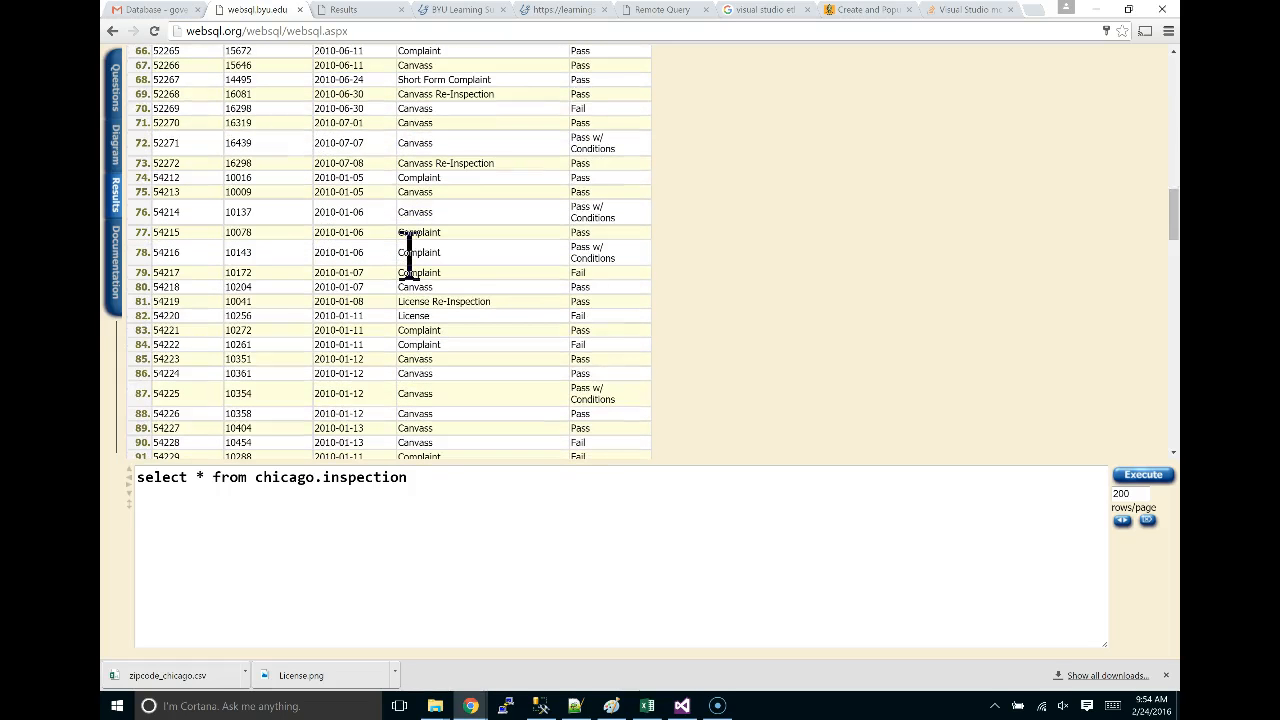
double_click(414, 212)
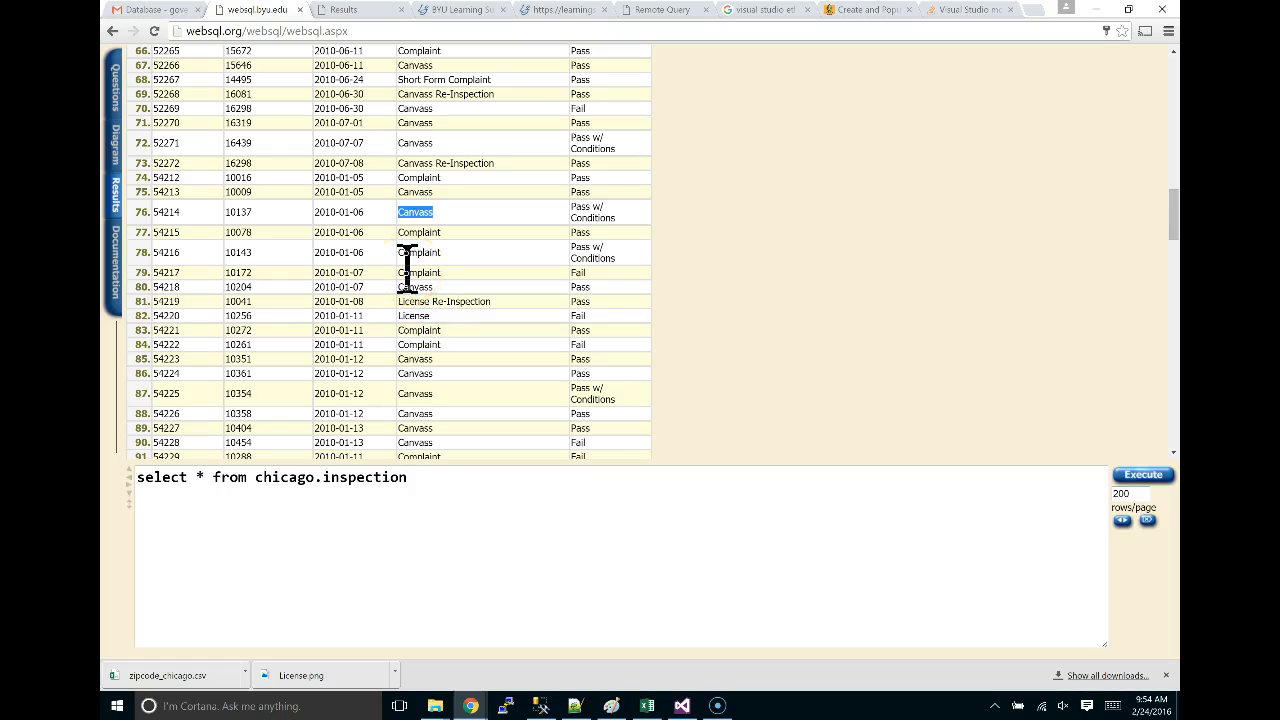
click(416, 262)
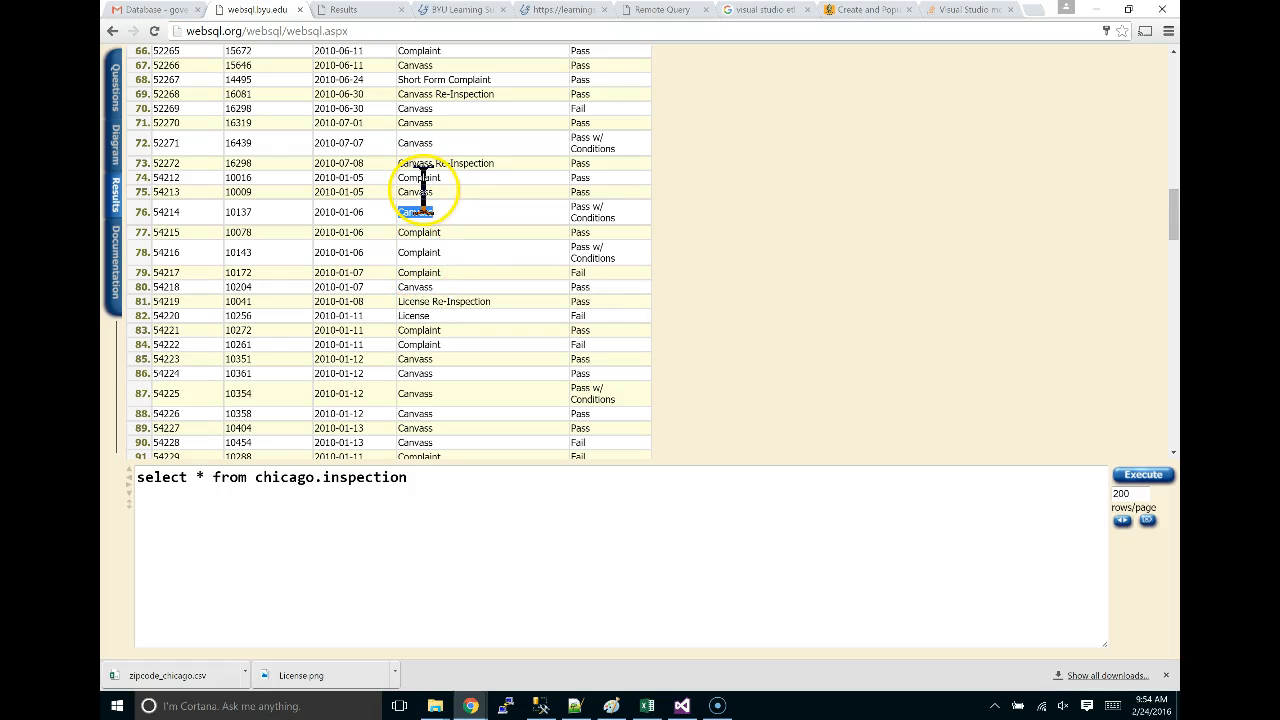
scroll(445, 290, up, 10)
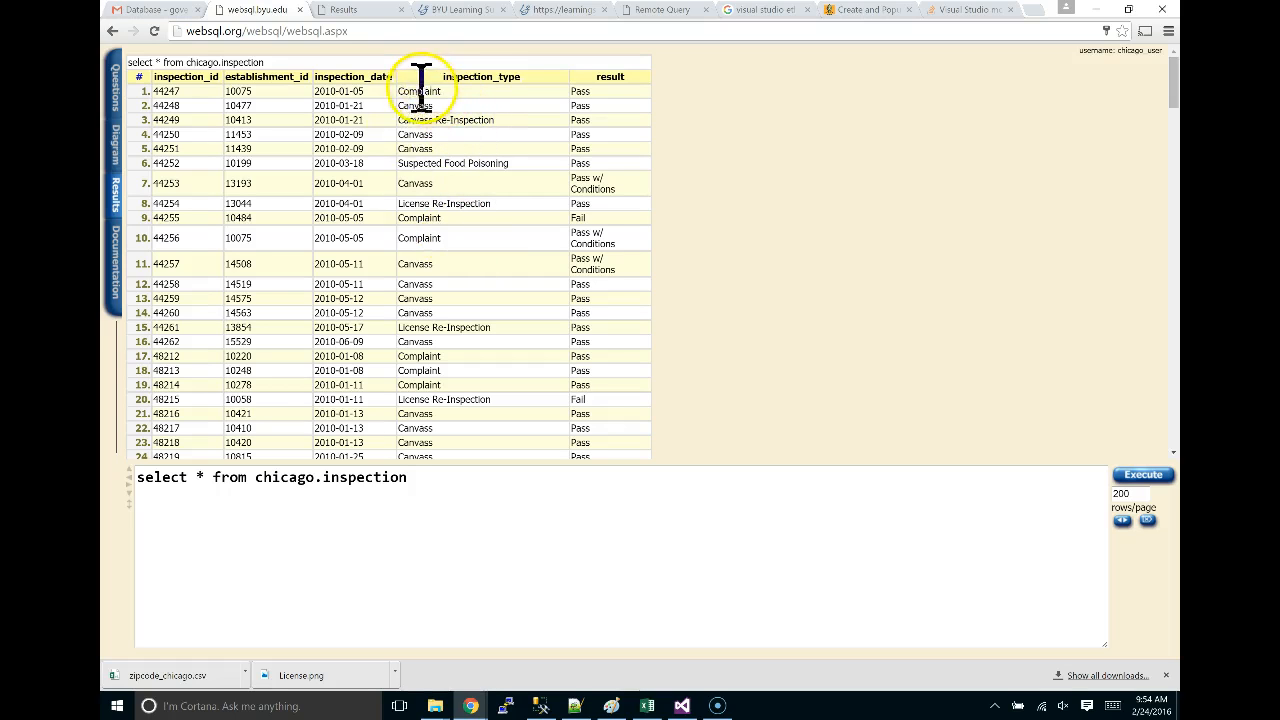
drag(420, 89, 520, 214)
click(470, 205)
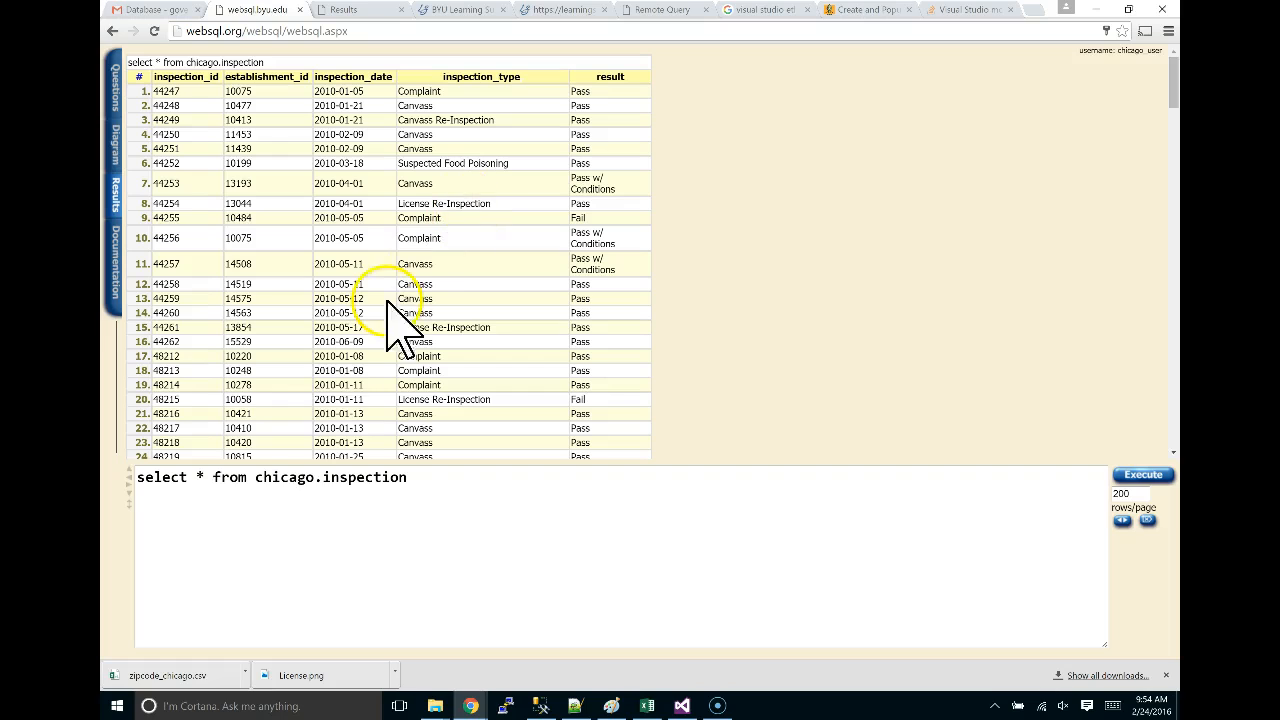
Change the query to select distinct(inspection_type) from chicago.inspection and run it.
double_click(200, 477)
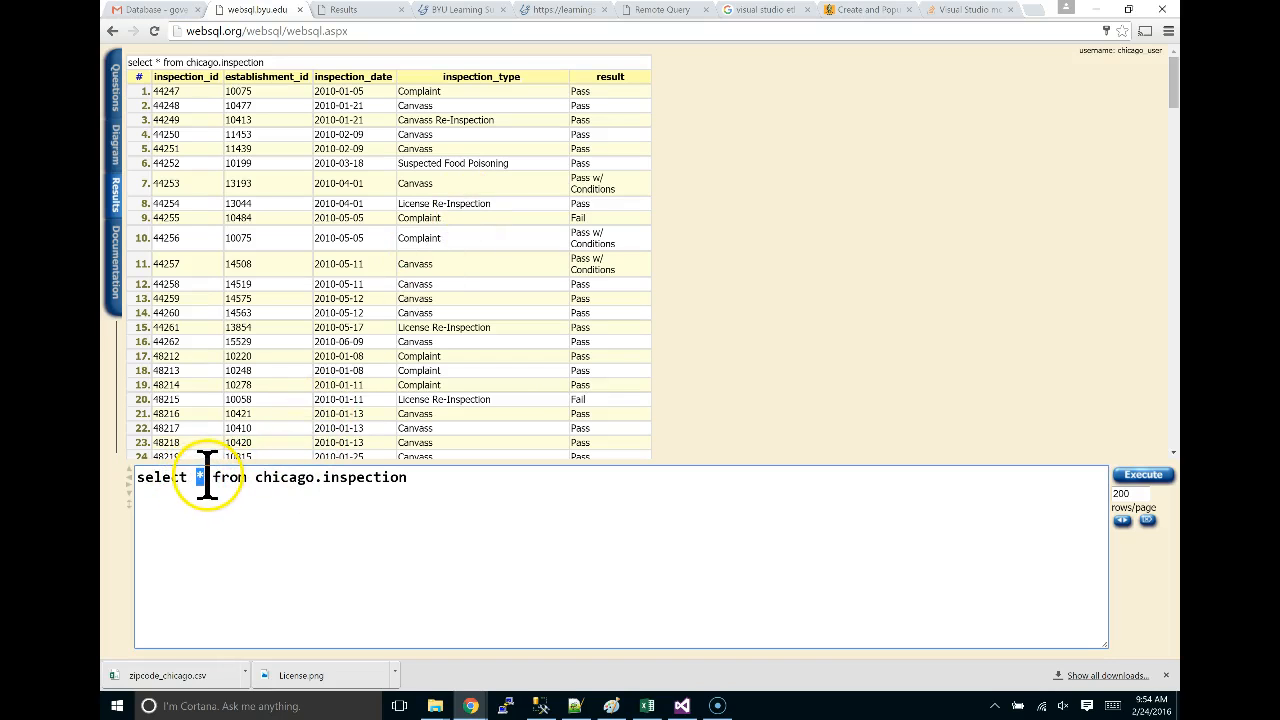
text(de)
key(BackSpace)
text(istnct)
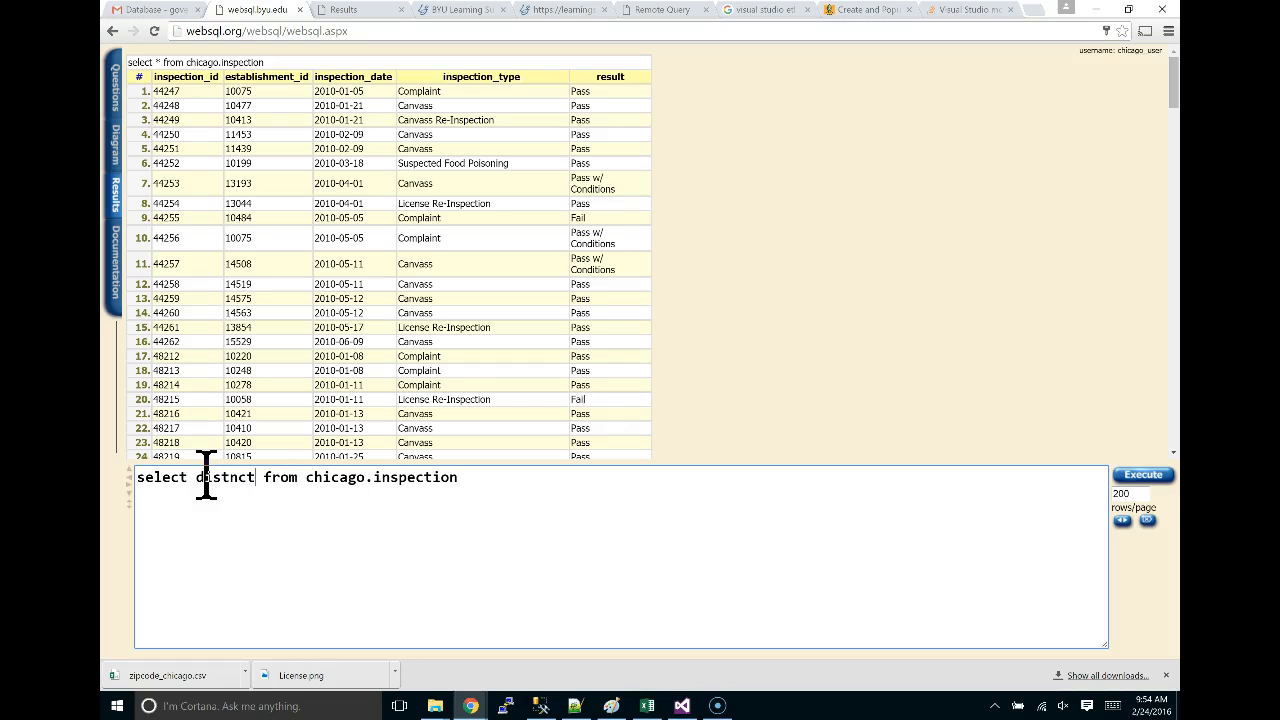
key(BackSpace)
key(BackSpace)
key(BackSpace)
key(BackSpace)
key(BackSpace)
text(stinct())
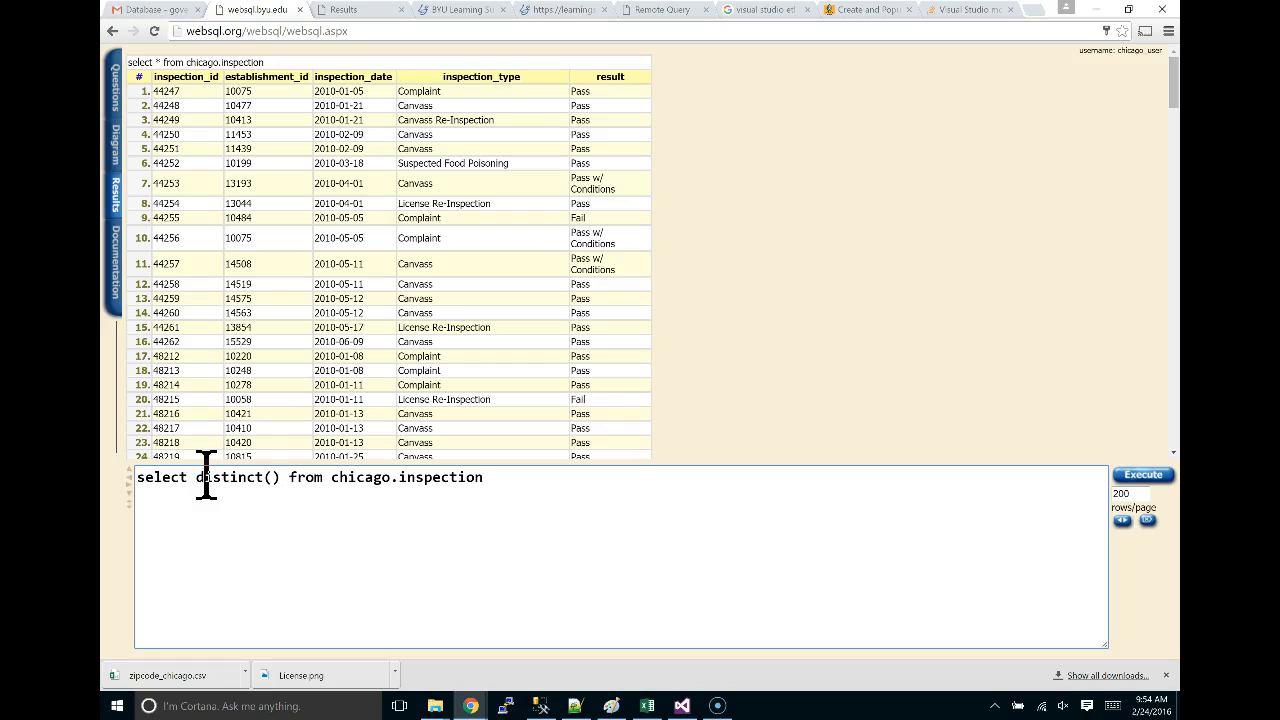
double_click(452, 80)
key(ctrl+c)
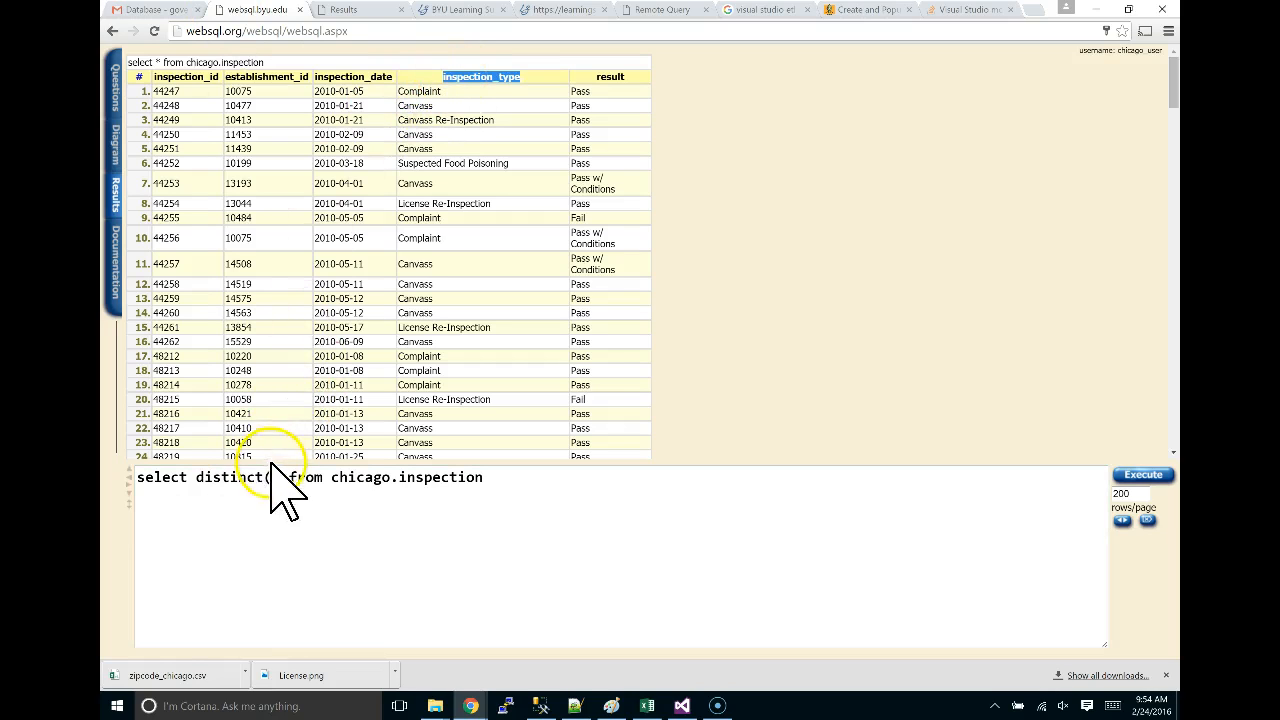
click(270, 477)
key(ctrl+v)
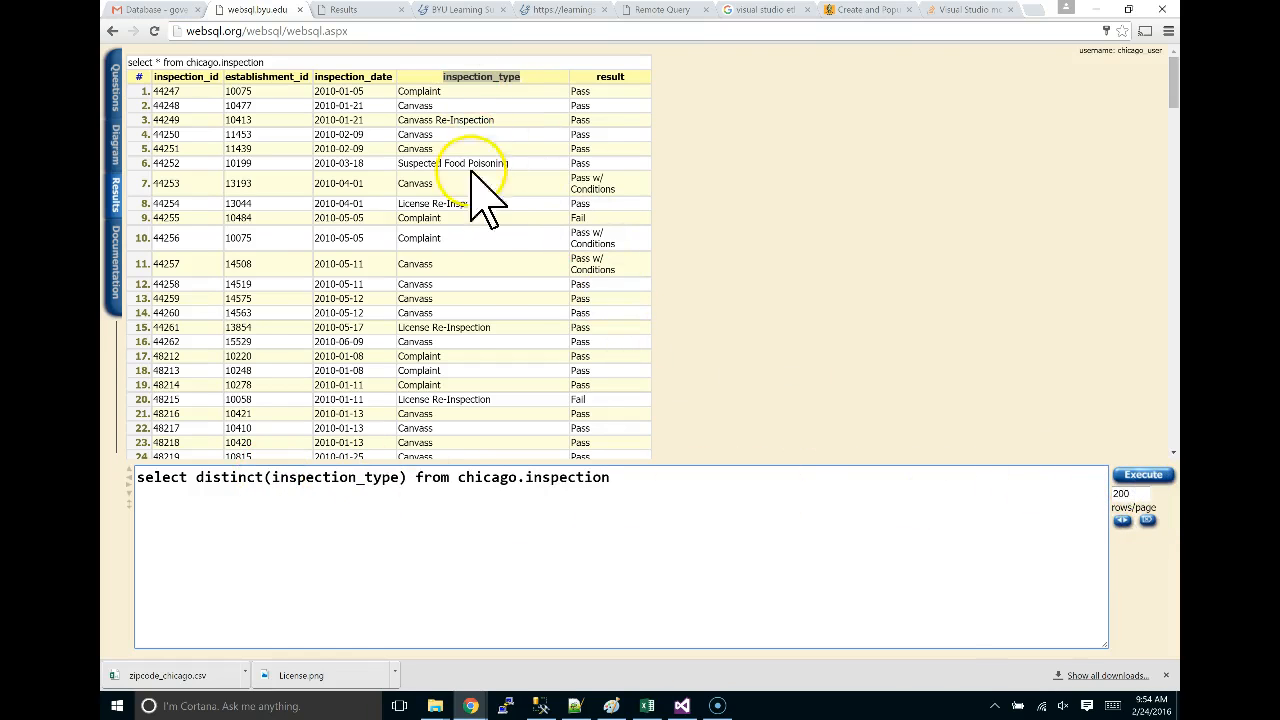
click(1148, 473)
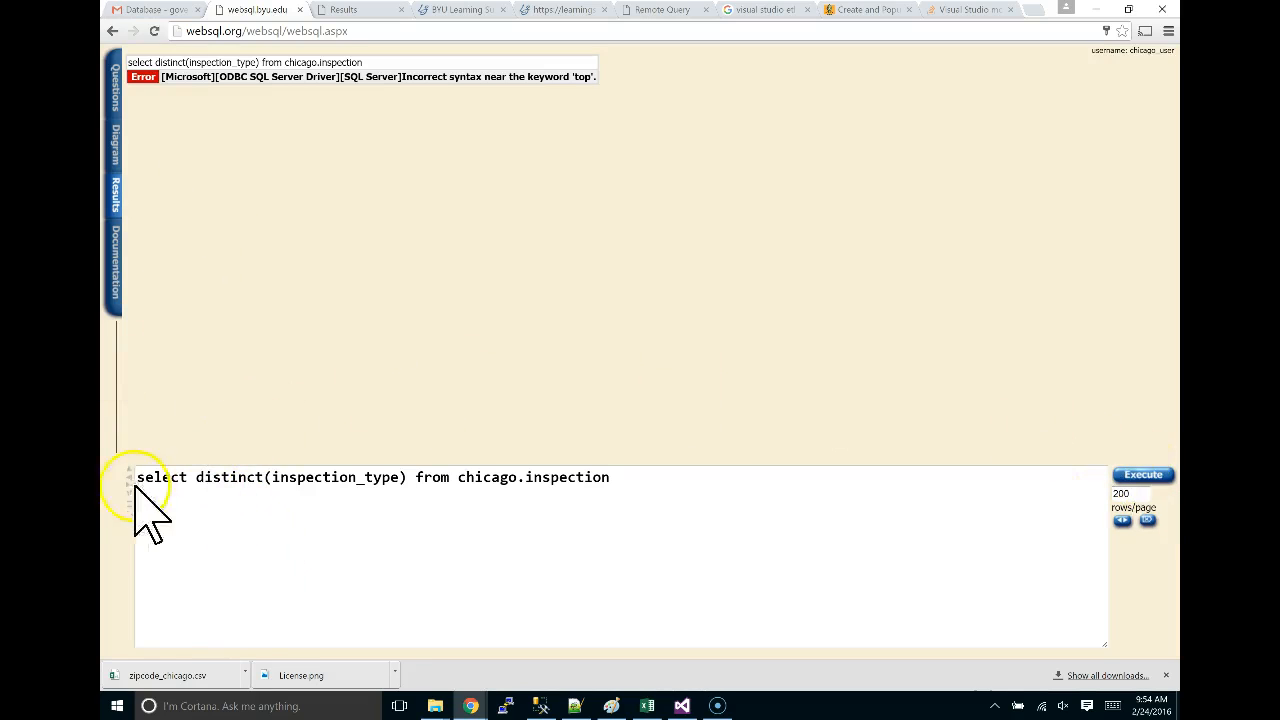
Delete the stray parenthesis and rerun the distinct inspection_type query.
click(193, 478)
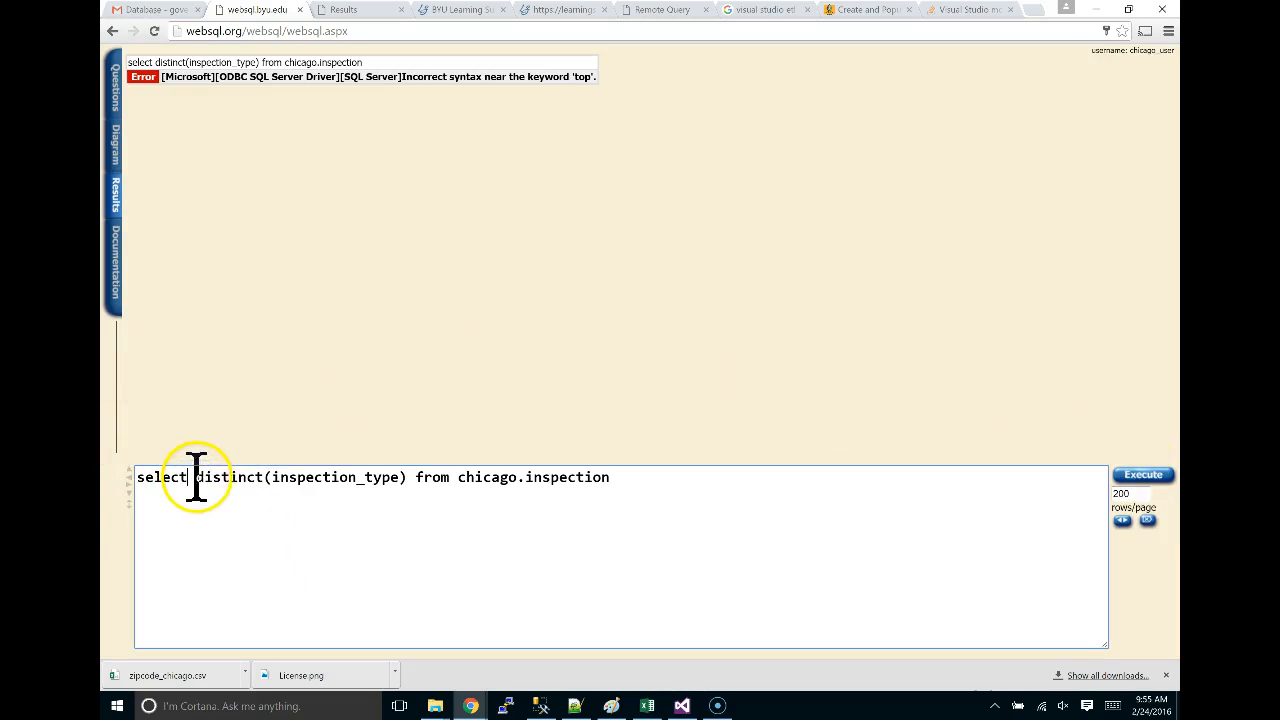
drag(257, 480, 281, 485)
click(274, 486)
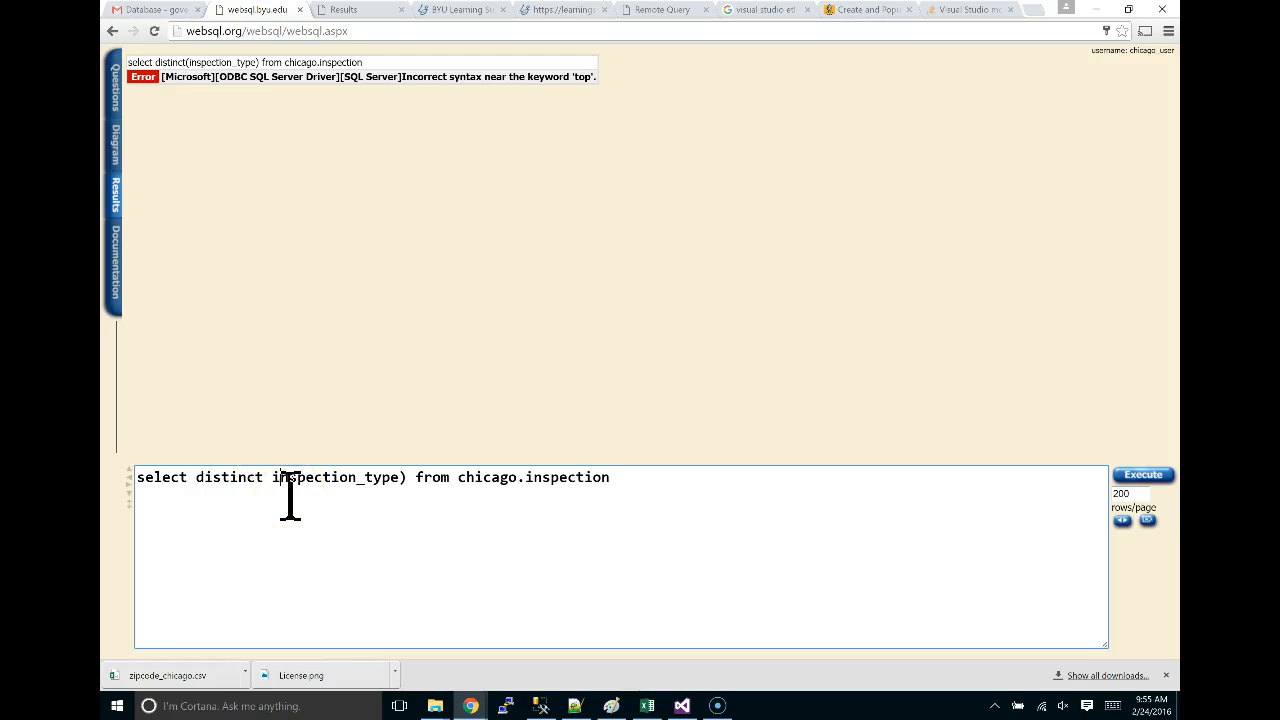
key(Delete)
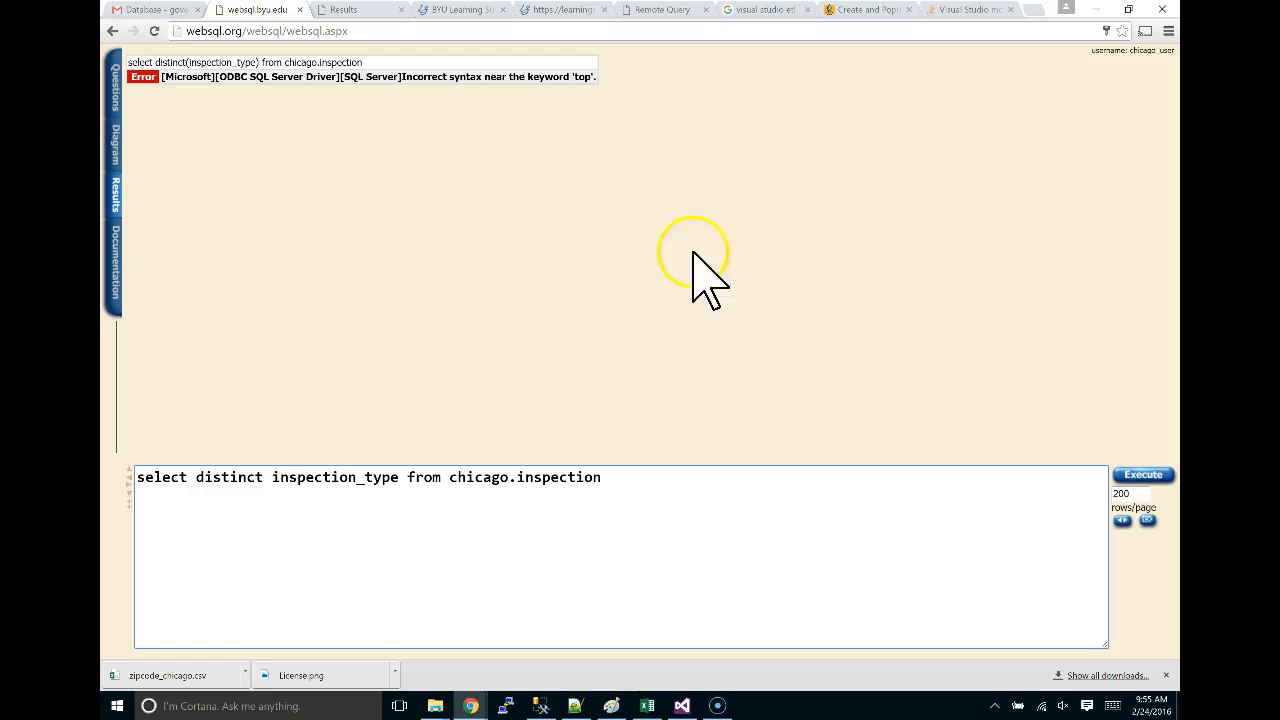
click(1143, 476)
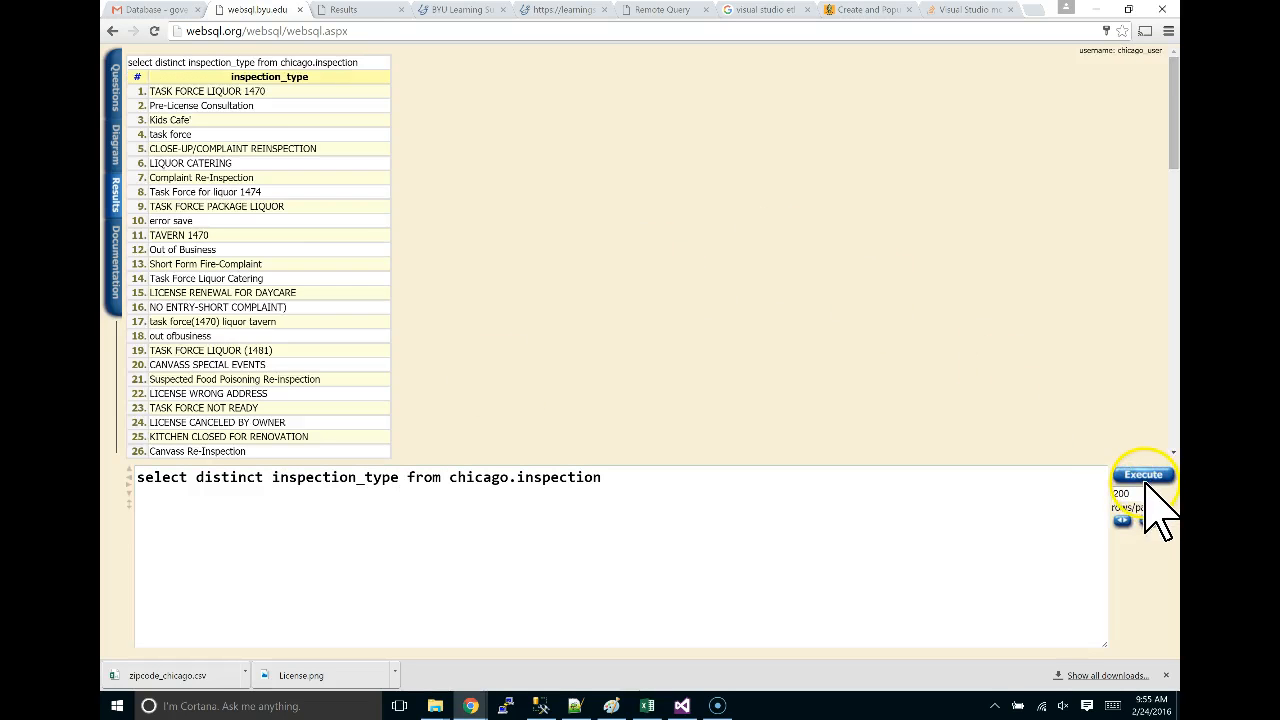
scroll(216, 103, down, 7)
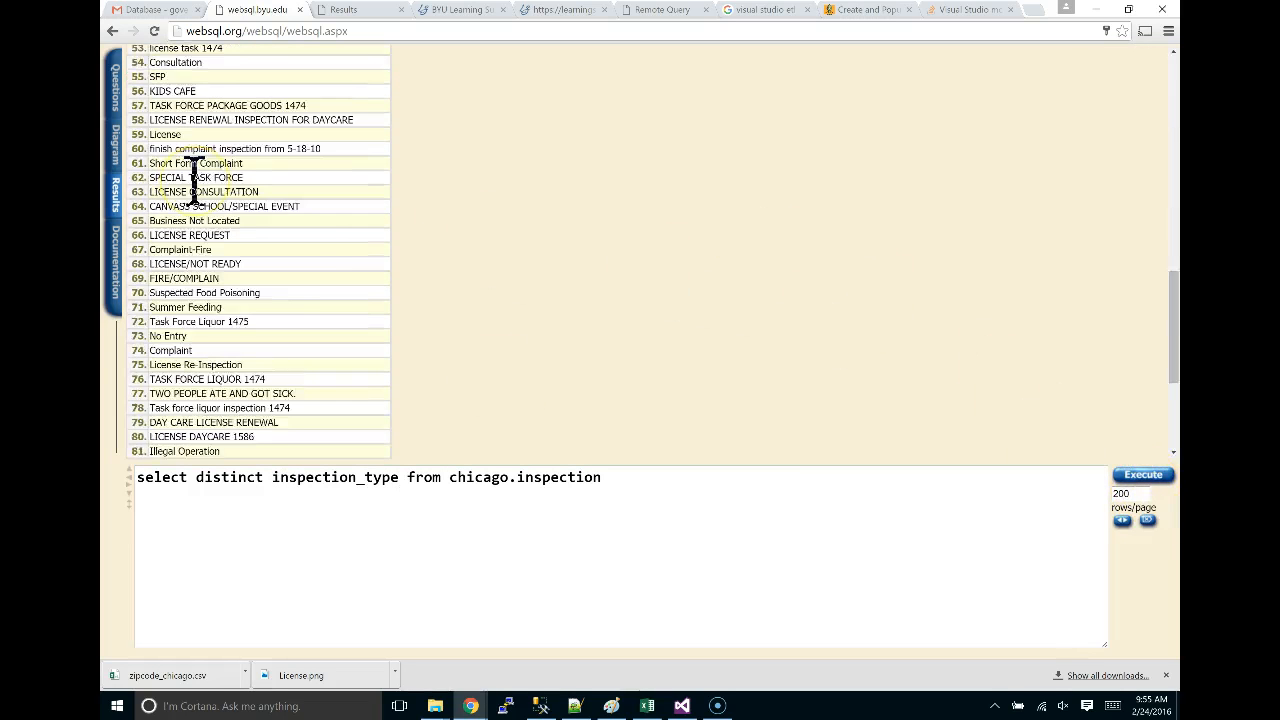
scroll(193, 180, up, 1)
scroll(193, 180, up, 6)
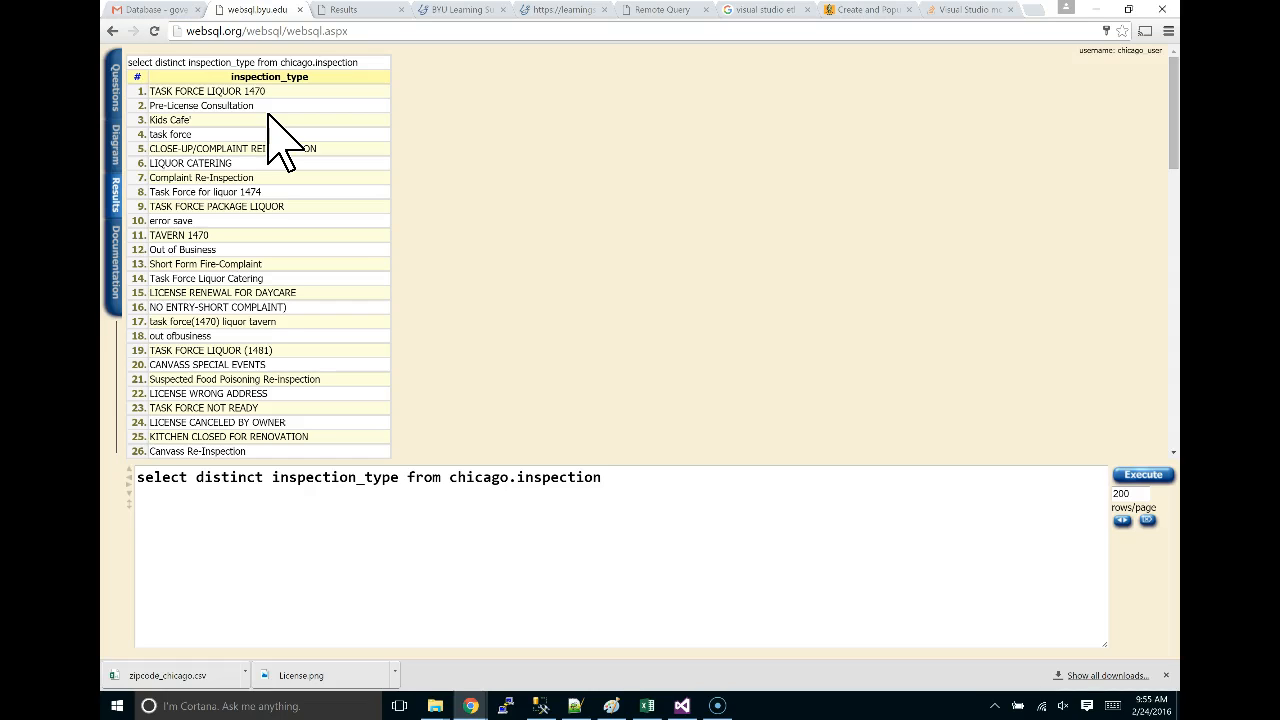
click(299, 88)
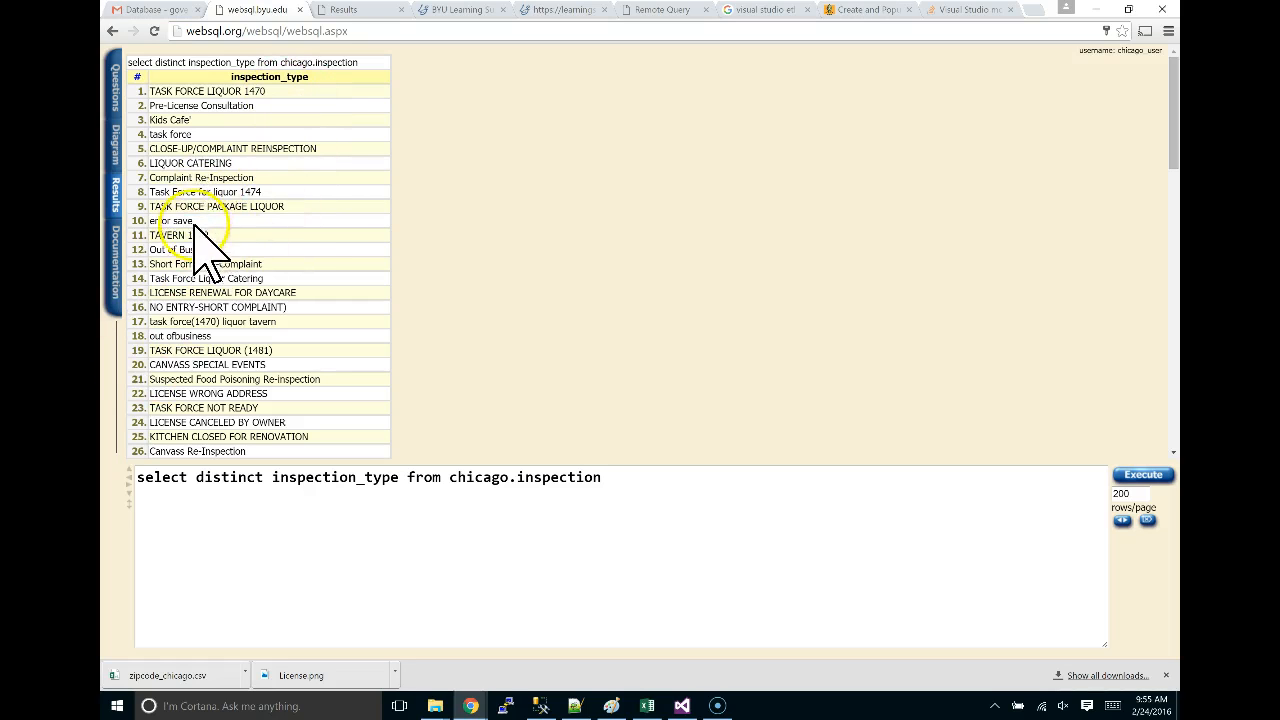
drag(194, 222, 153, 223)
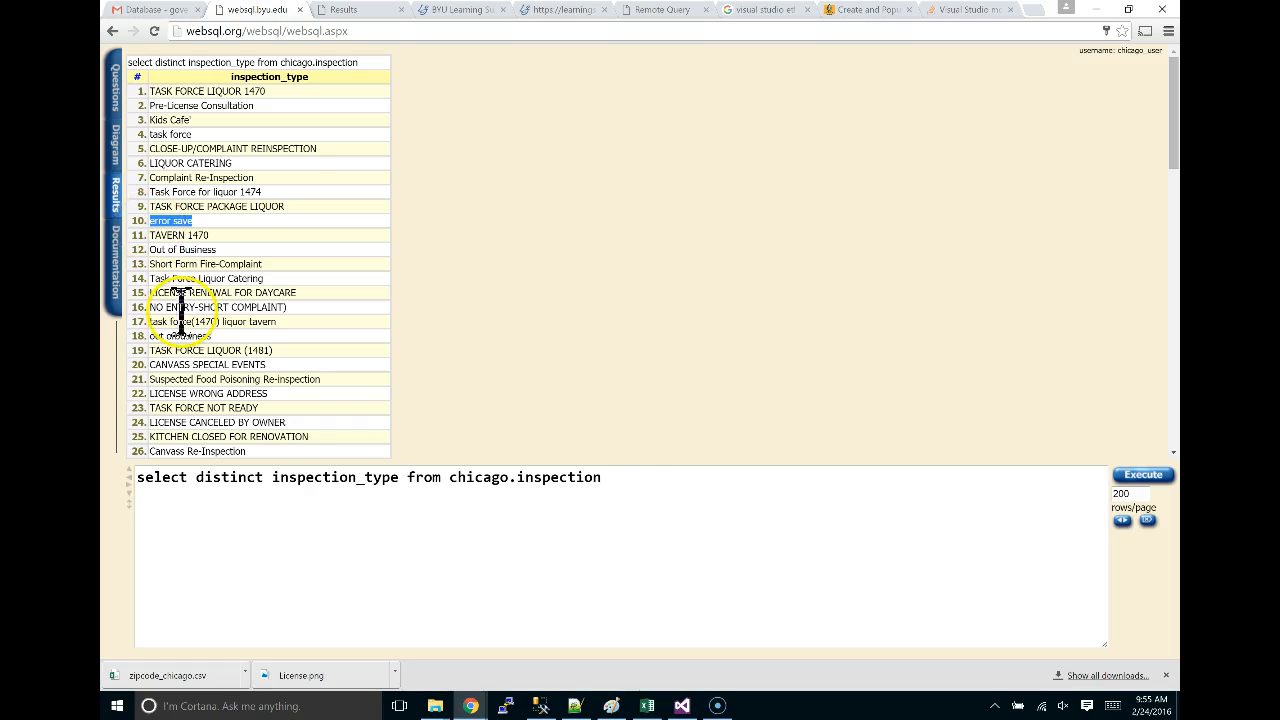
click(640, 486)
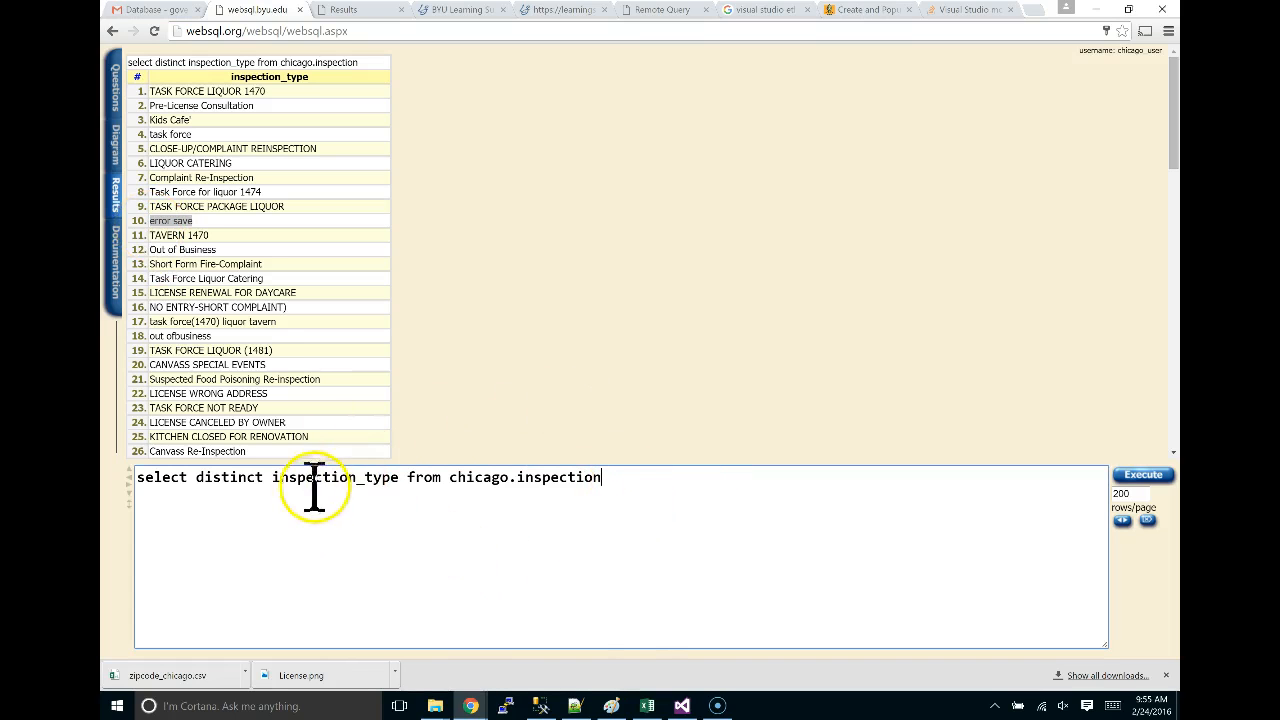
Replace DISTINCT with count(*) and run the count grouped by inspection type.
double_click(224, 480)
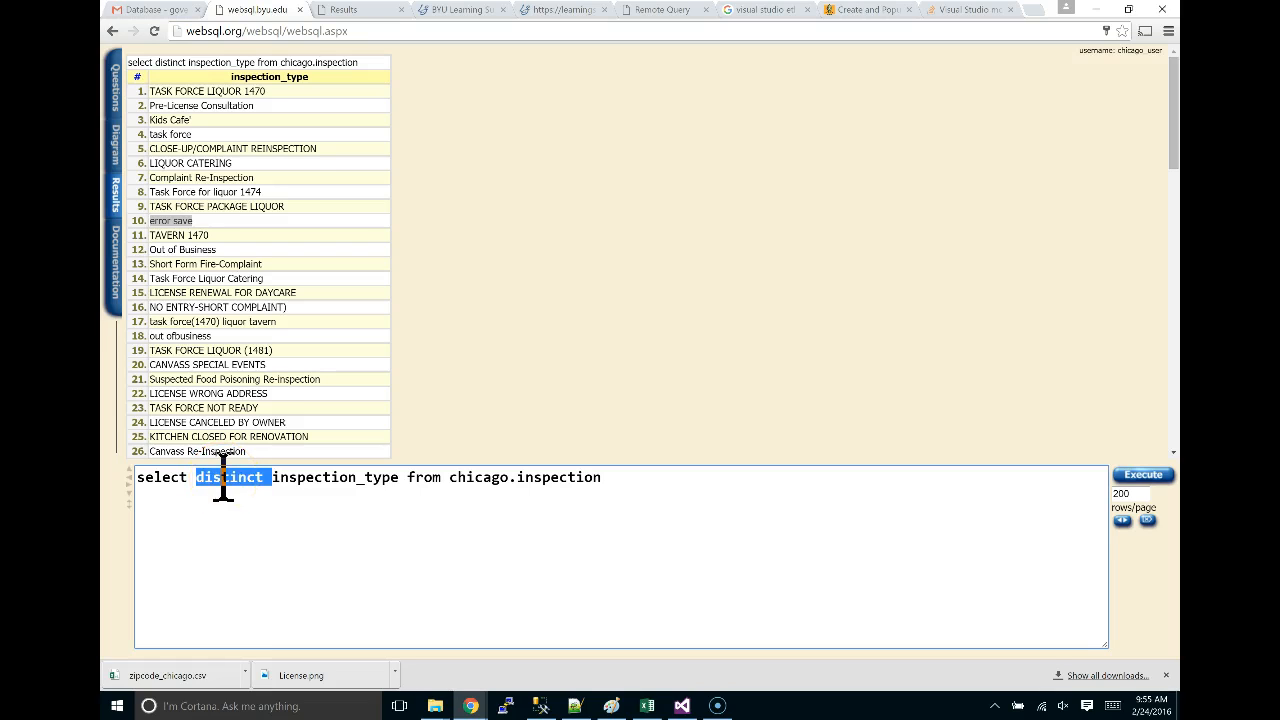
key(BackSpace)
text(count()
text(*))
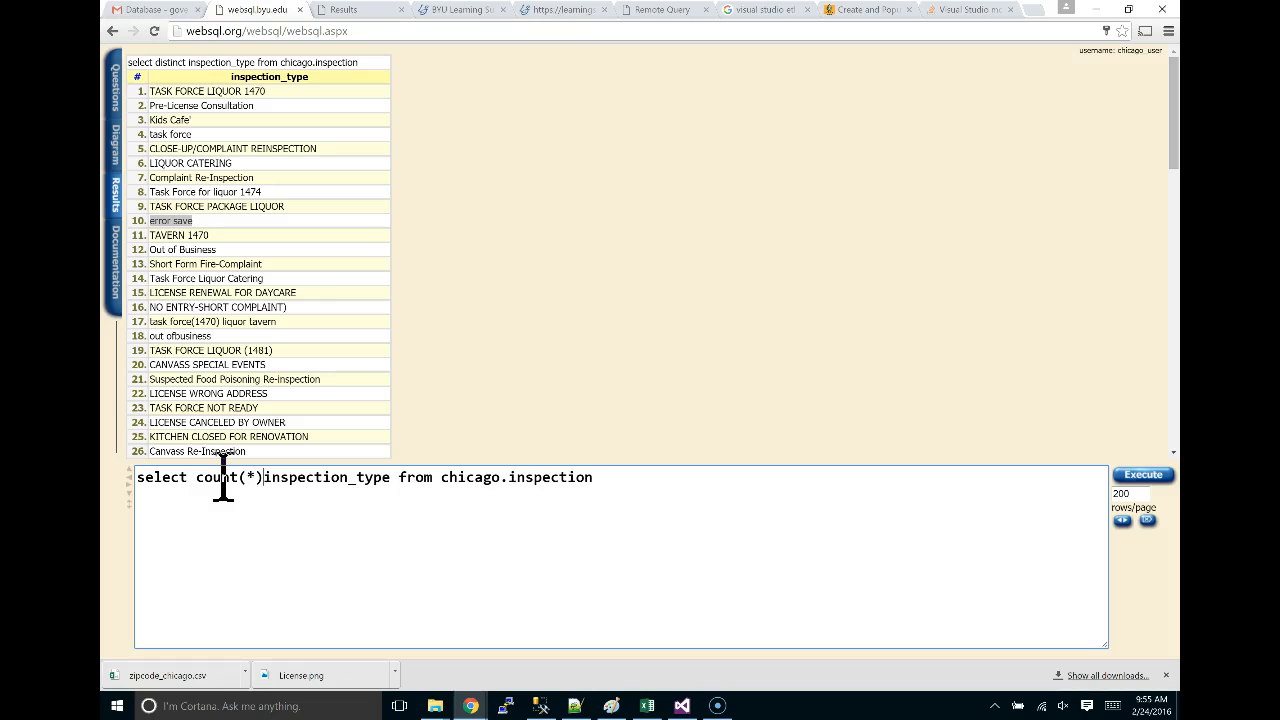
text(,)
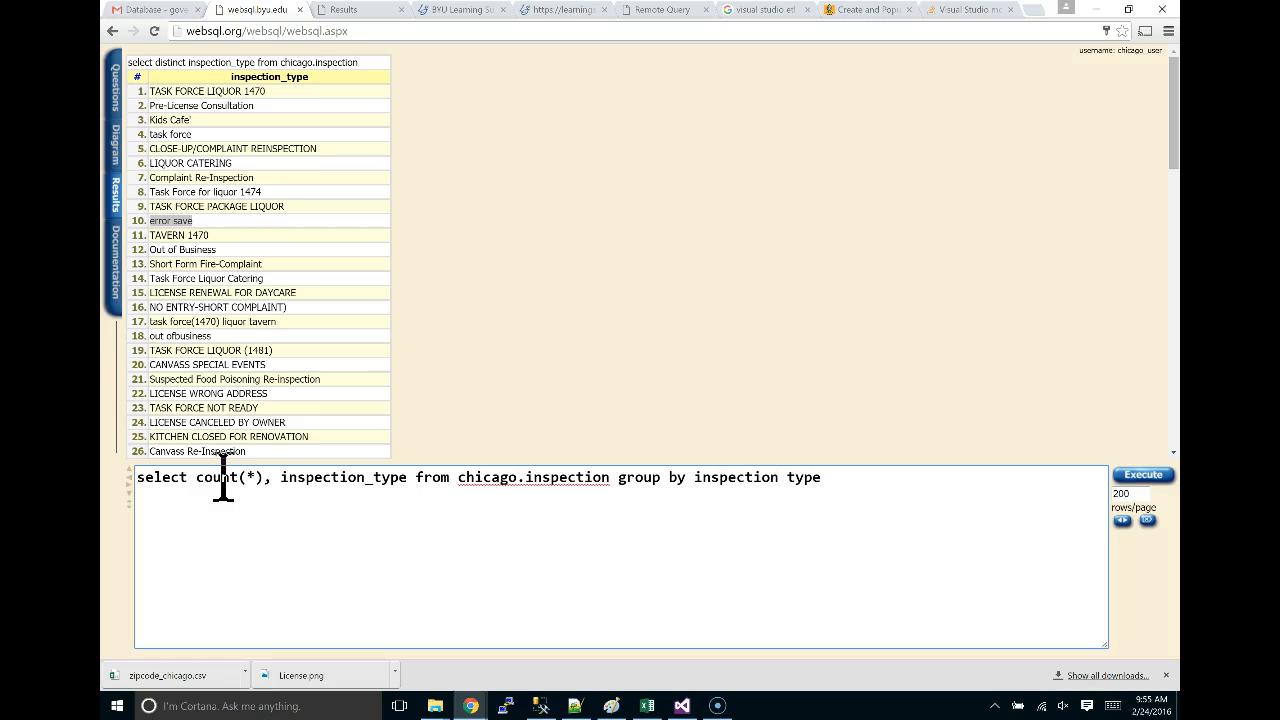
click(1145, 476)
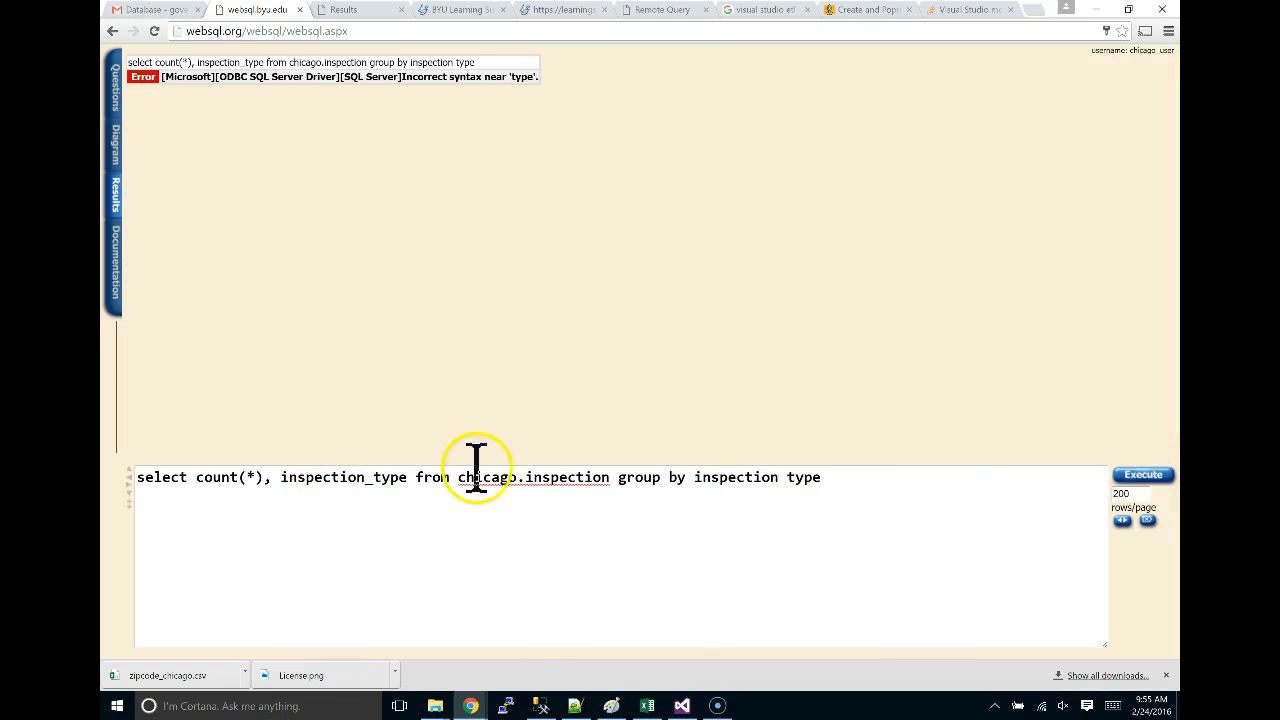
Add the missing underscore to the column name and rerun the grouped count query.
click(781, 477)
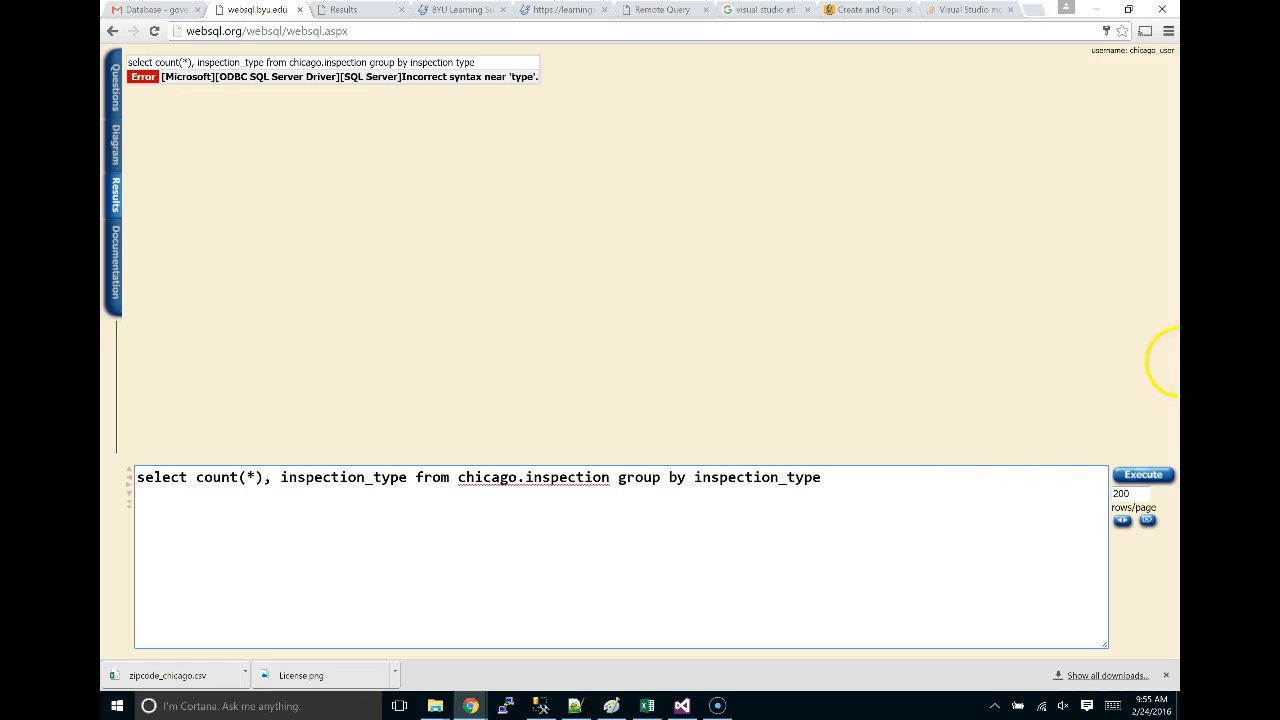
click(1143, 474)
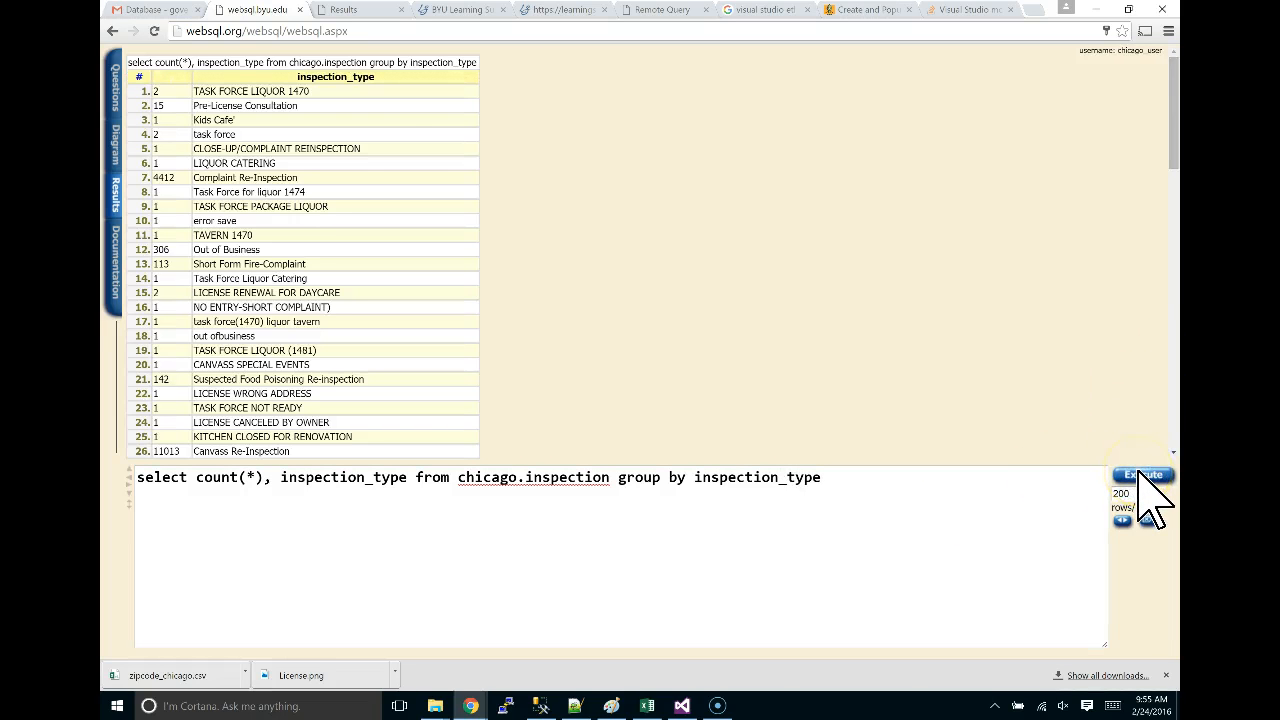
click(850, 477)
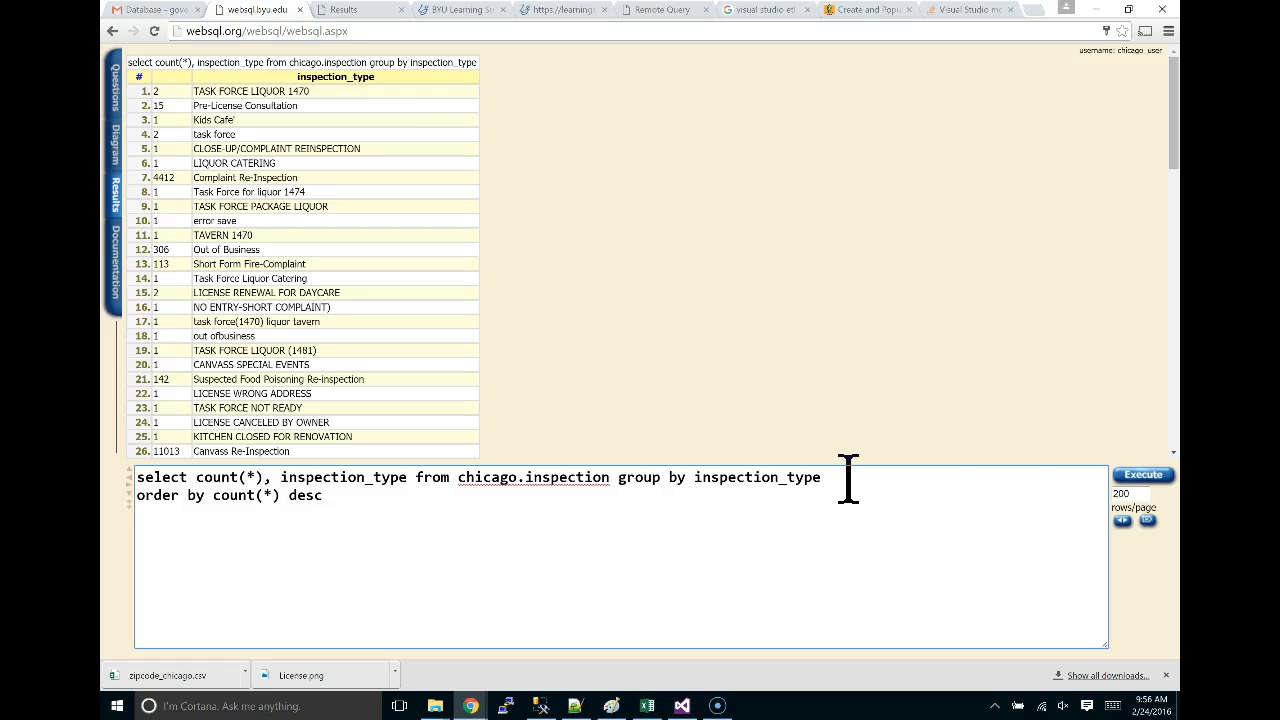
Run the count-descending query, review Canvass leading at 63043, and bring up the Notepad++ DROP TABLE script.
click(1140, 476)
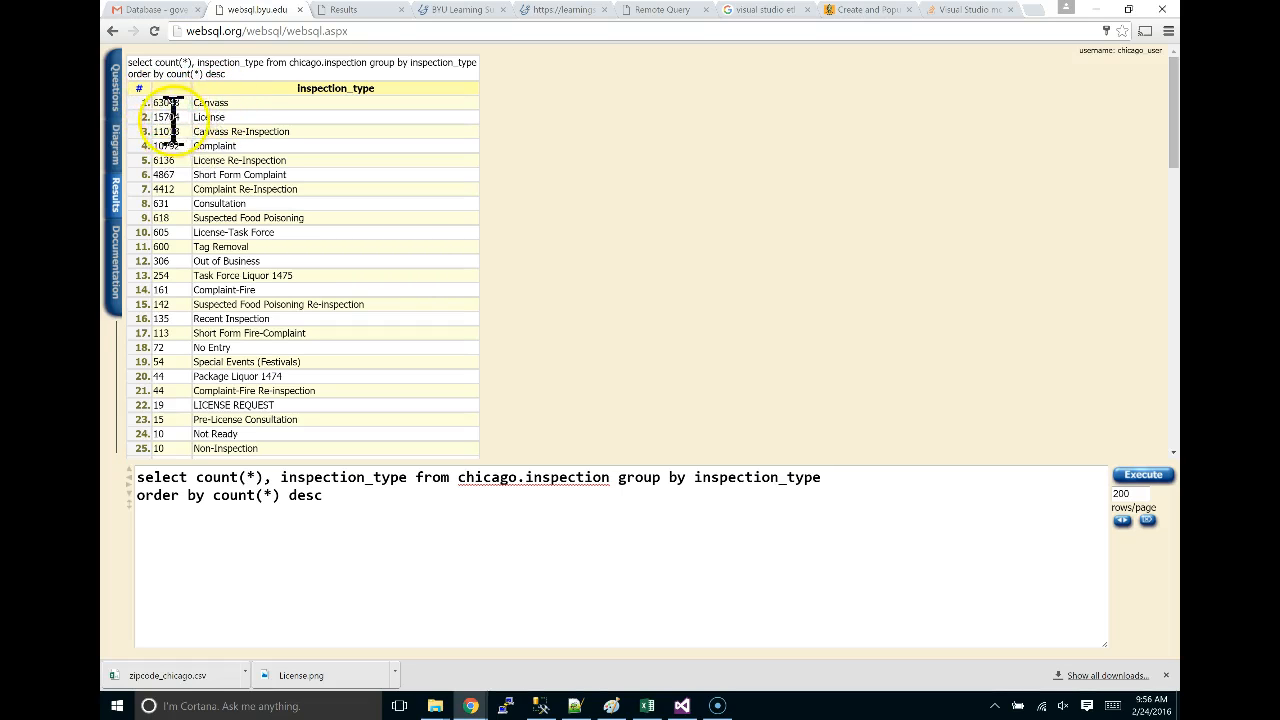
scroll(191, 128, down, 5)
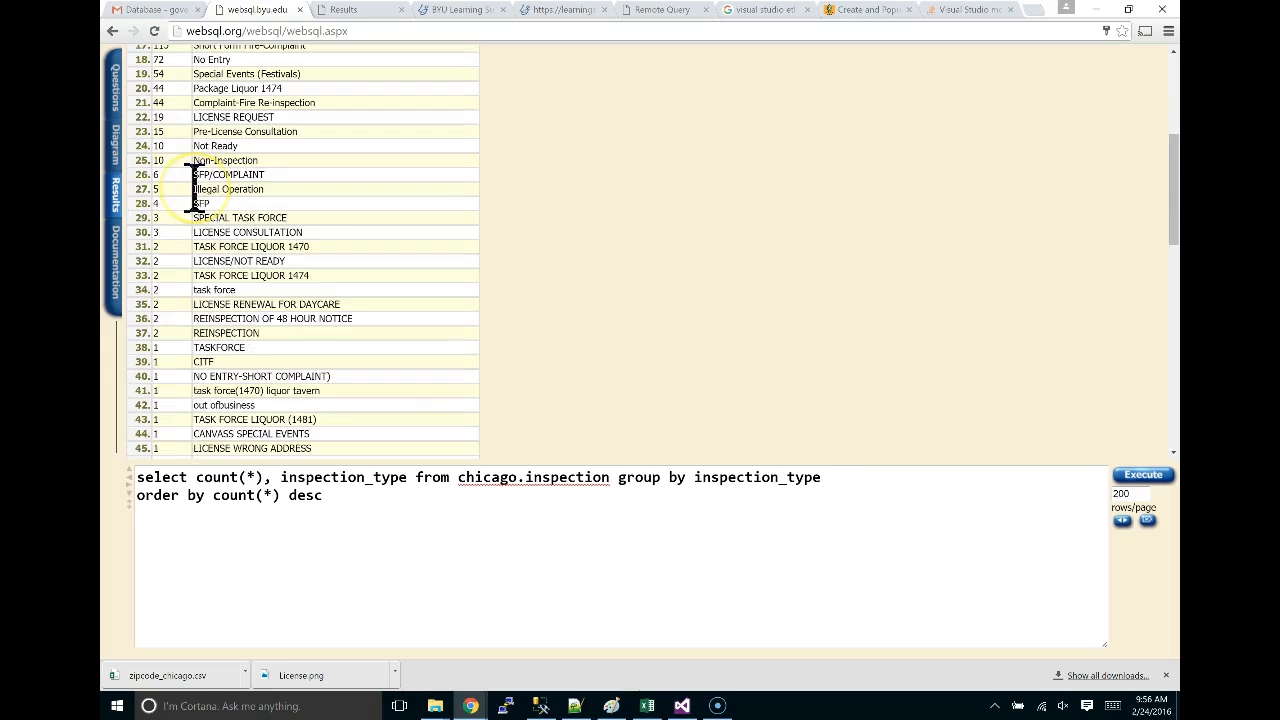
scroll(192, 188, down, 6)
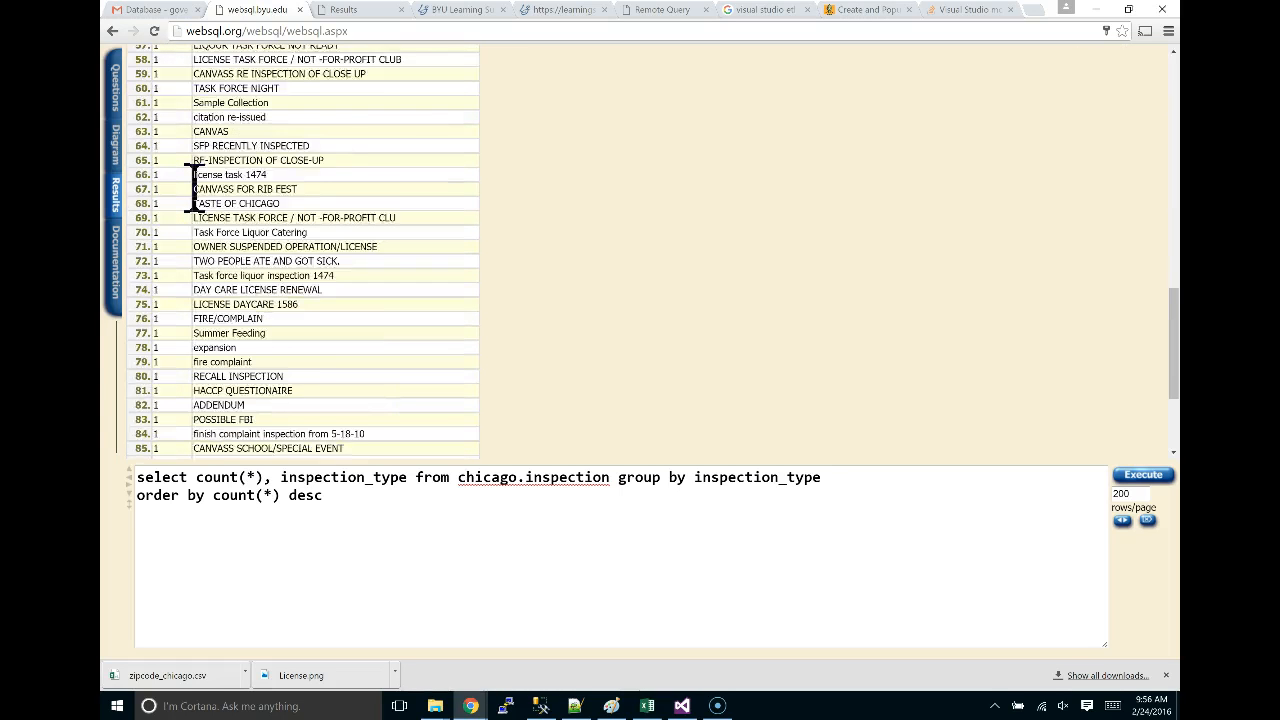
scroll(193, 188, up, 12)
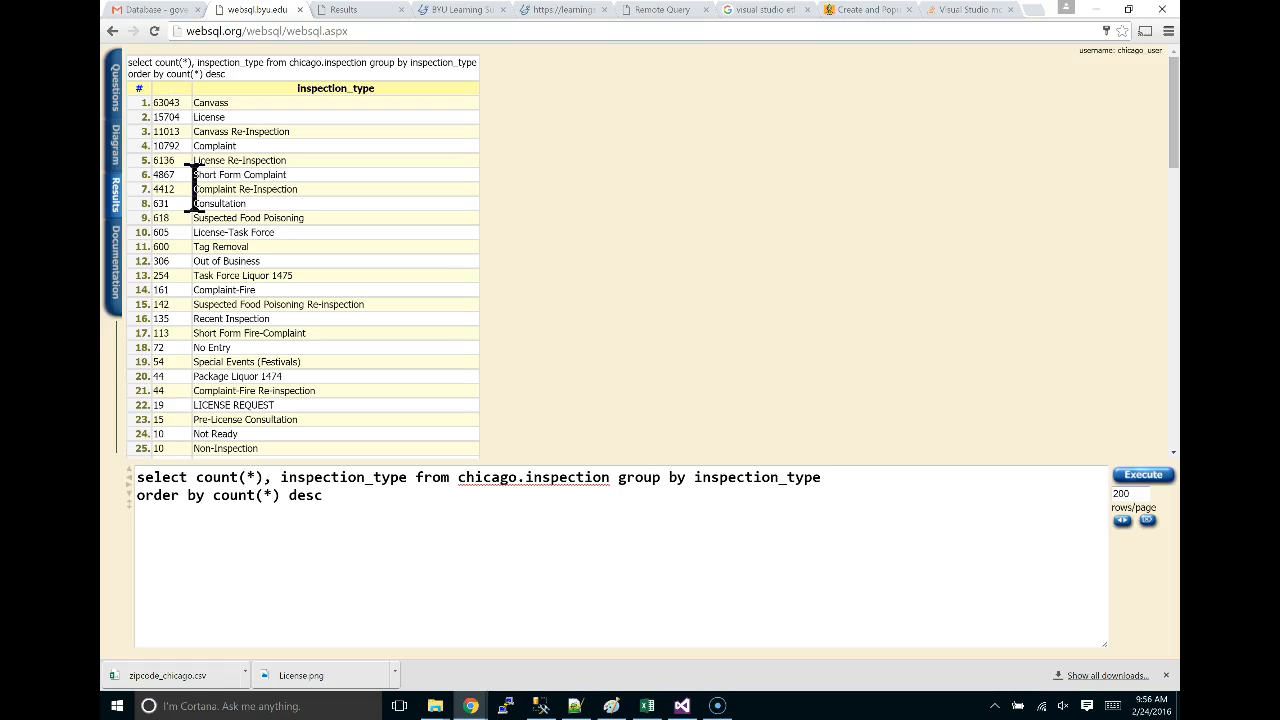
key(alt+Tab)
key(Tab)
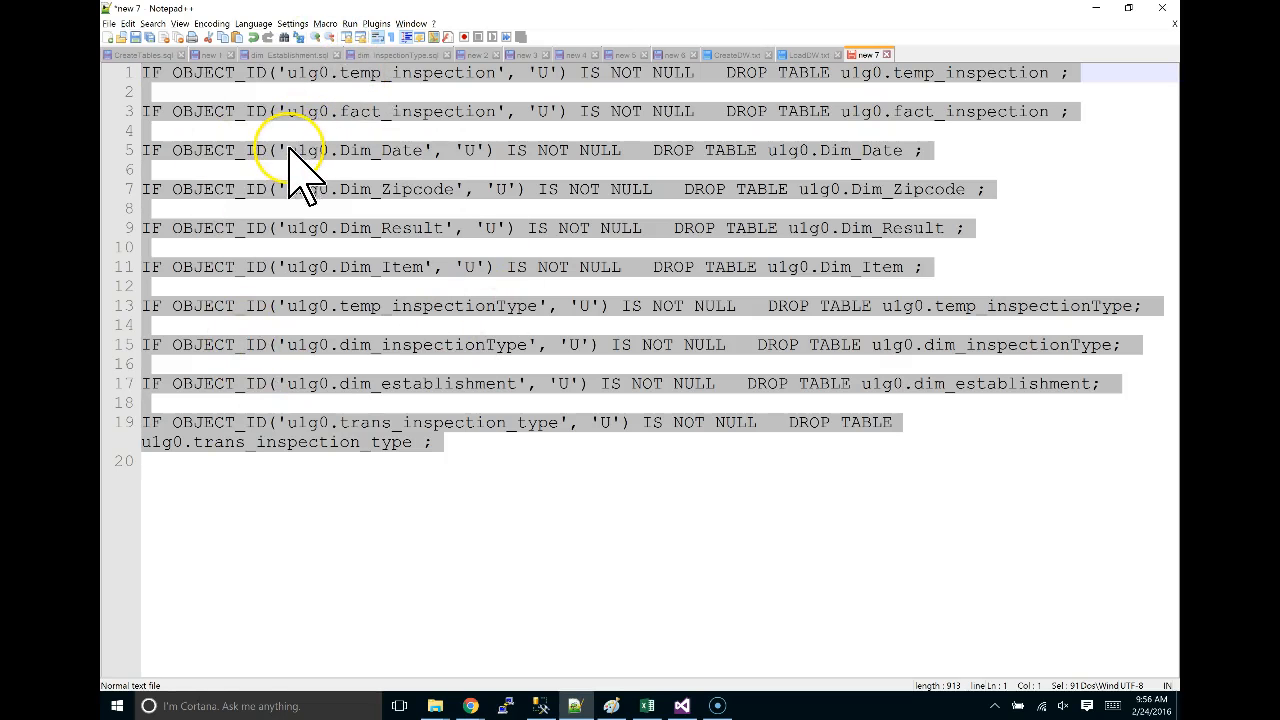
Return to Chrome and show the CREATE TABLE script page in Learning Suite.
key(alt+Tab)
key(Escape)
key(alt+Tab)
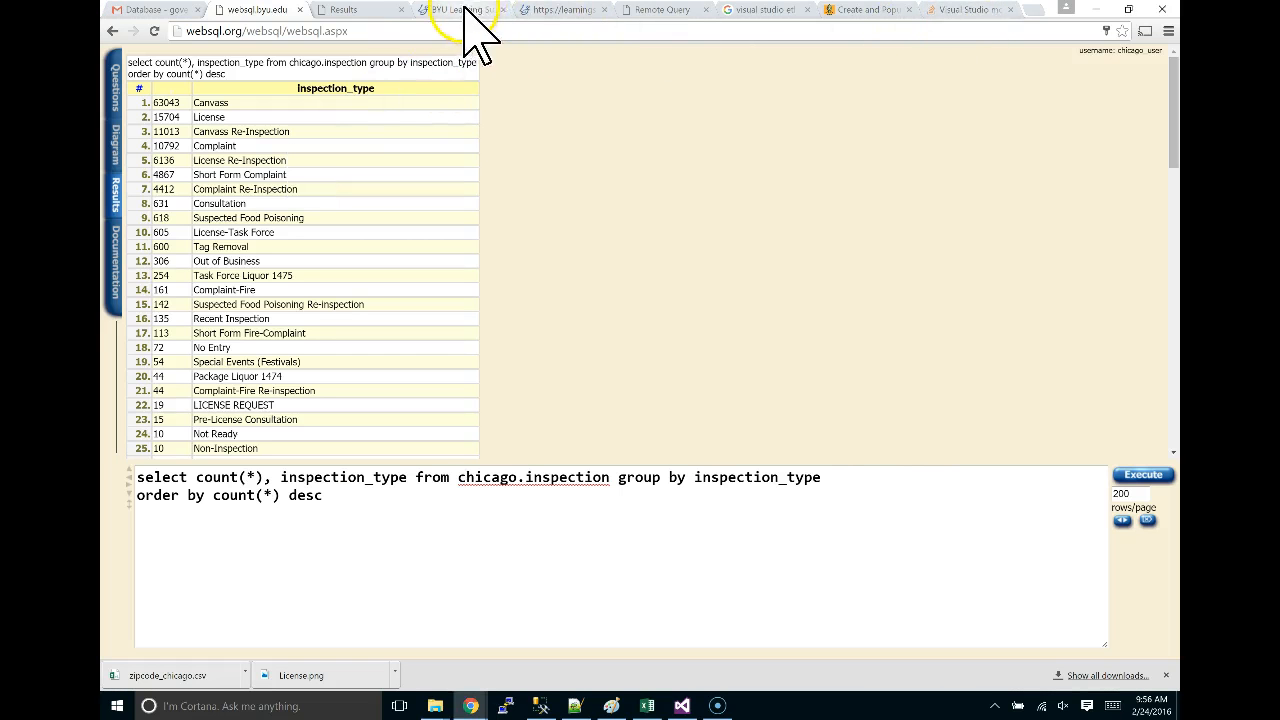
click(567, 12)
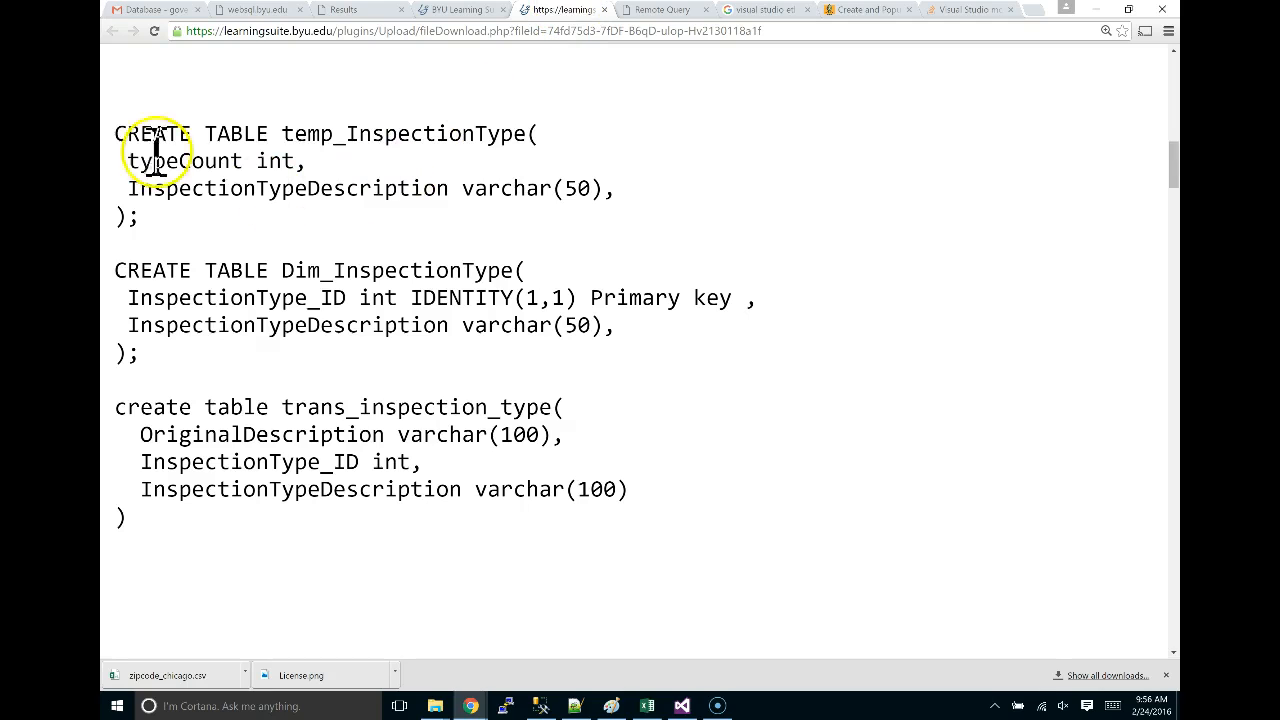
Highlight the table names Dim_InspectionType, temp_InspectionType and trans_inspection_type in the CREATE TABLE script.
drag(175, 535, 114, 130)
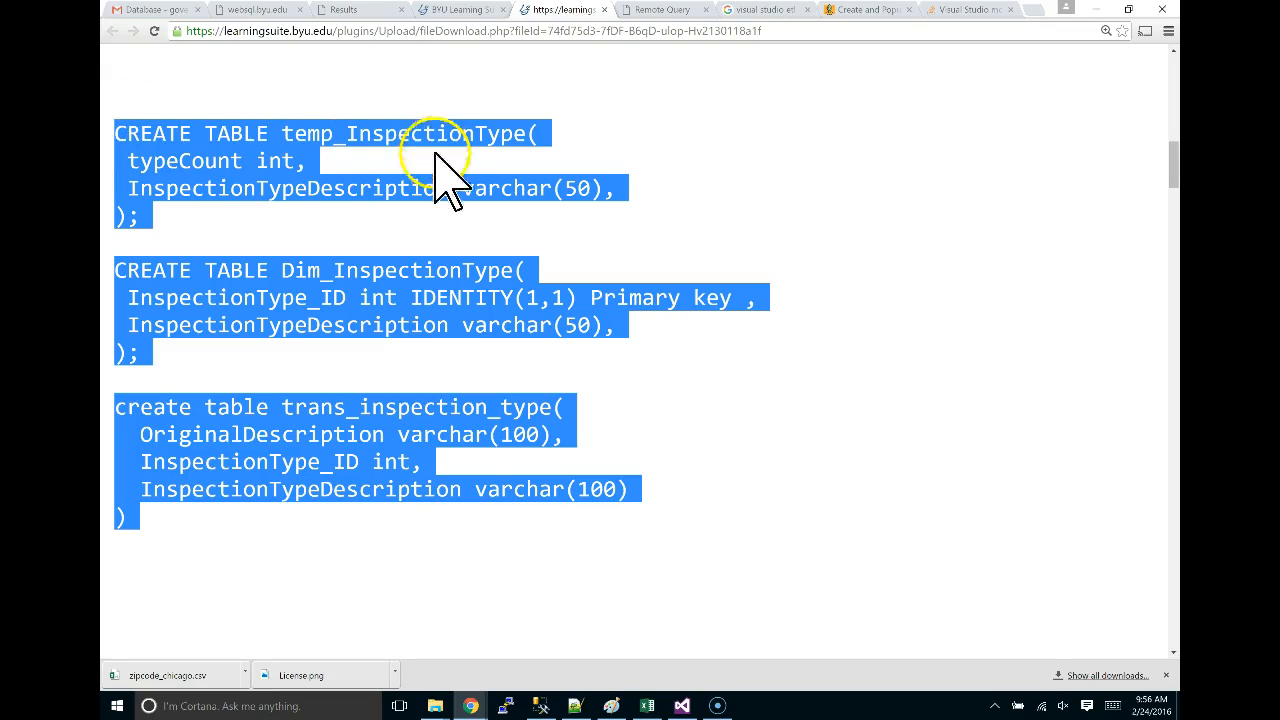
click(322, 385)
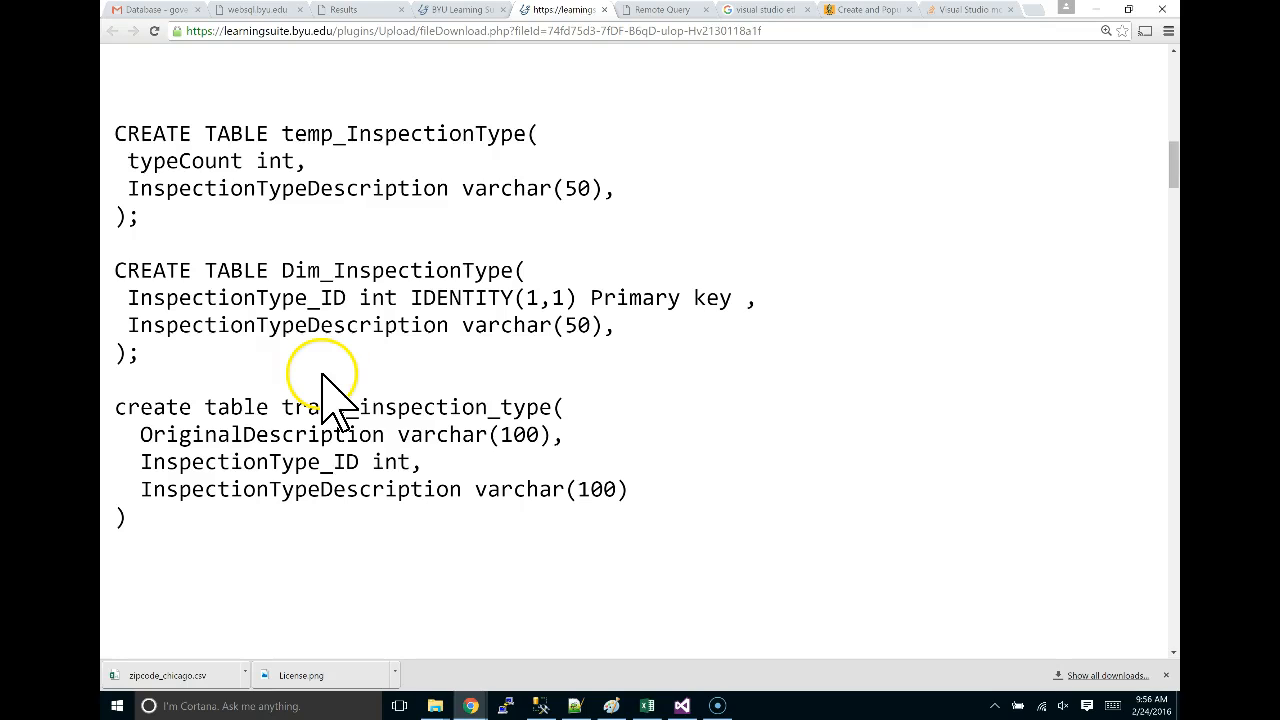
drag(281, 270, 510, 270)
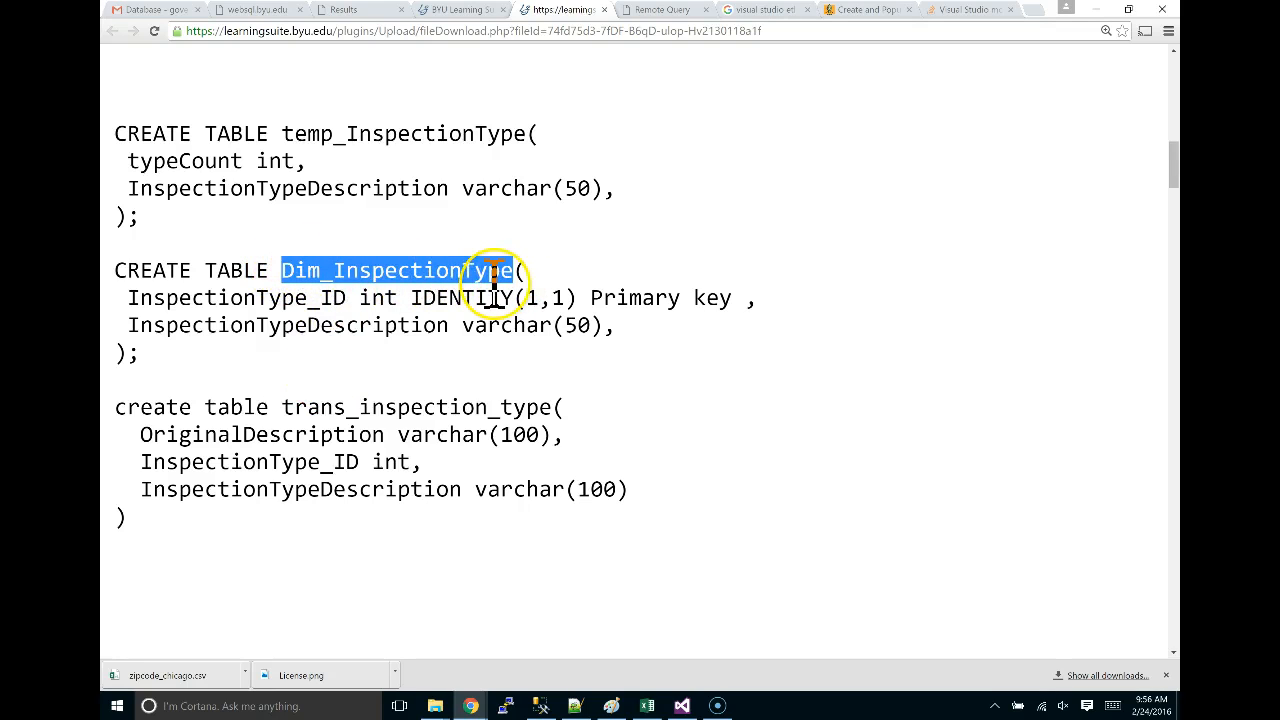
click(283, 133)
drag(283, 133, 529, 143)
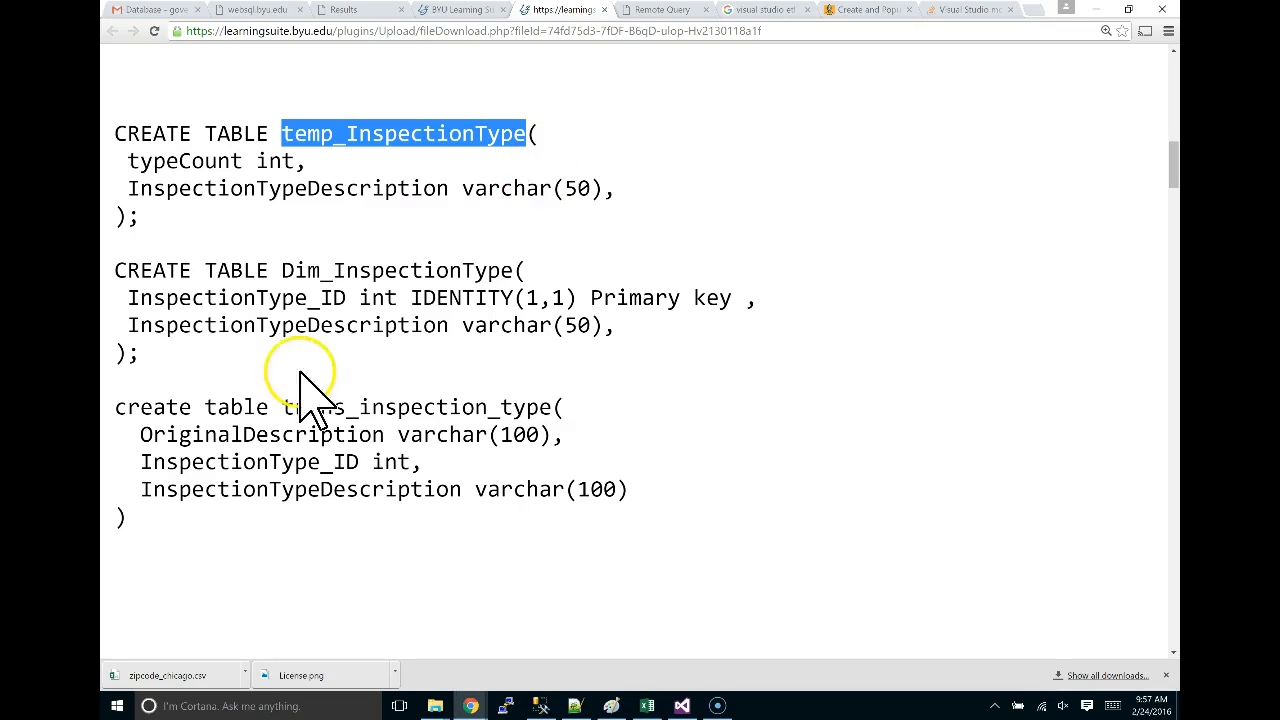
drag(283, 407, 541, 405)
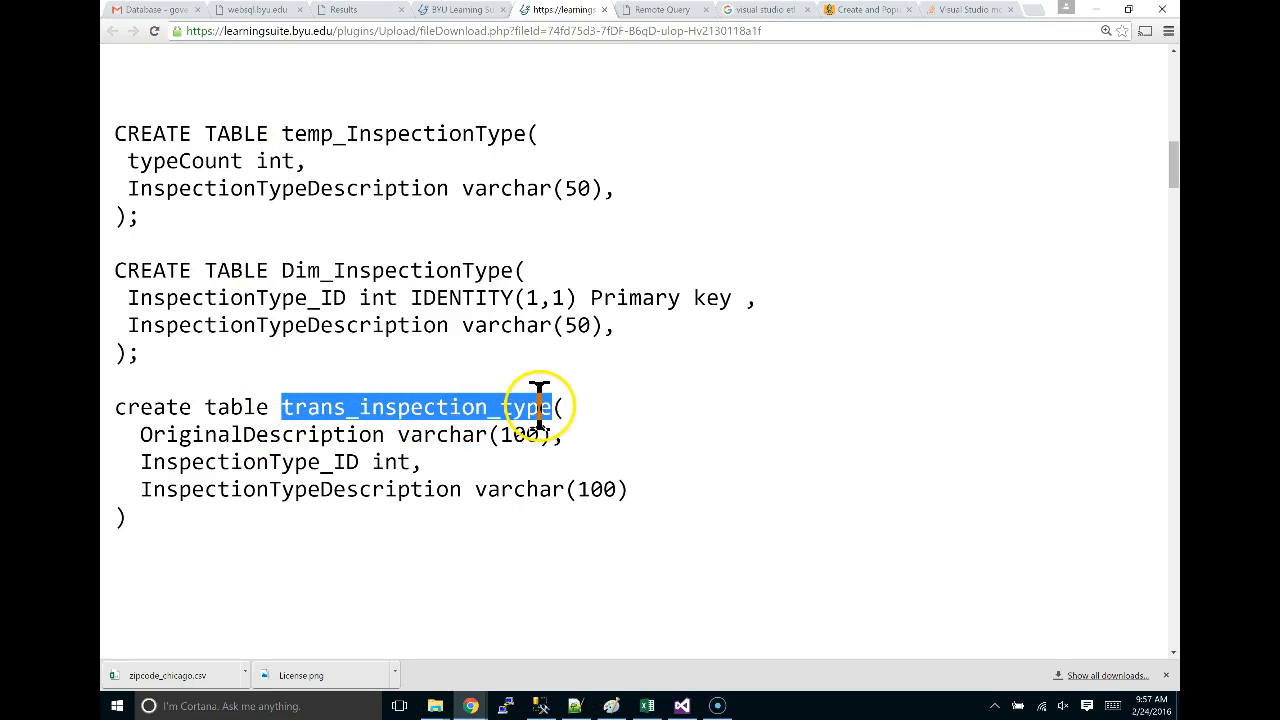
Compare the names against the DROP TABLE script, then return to the WebSQL inspection-type results.
key(alt+Tab)
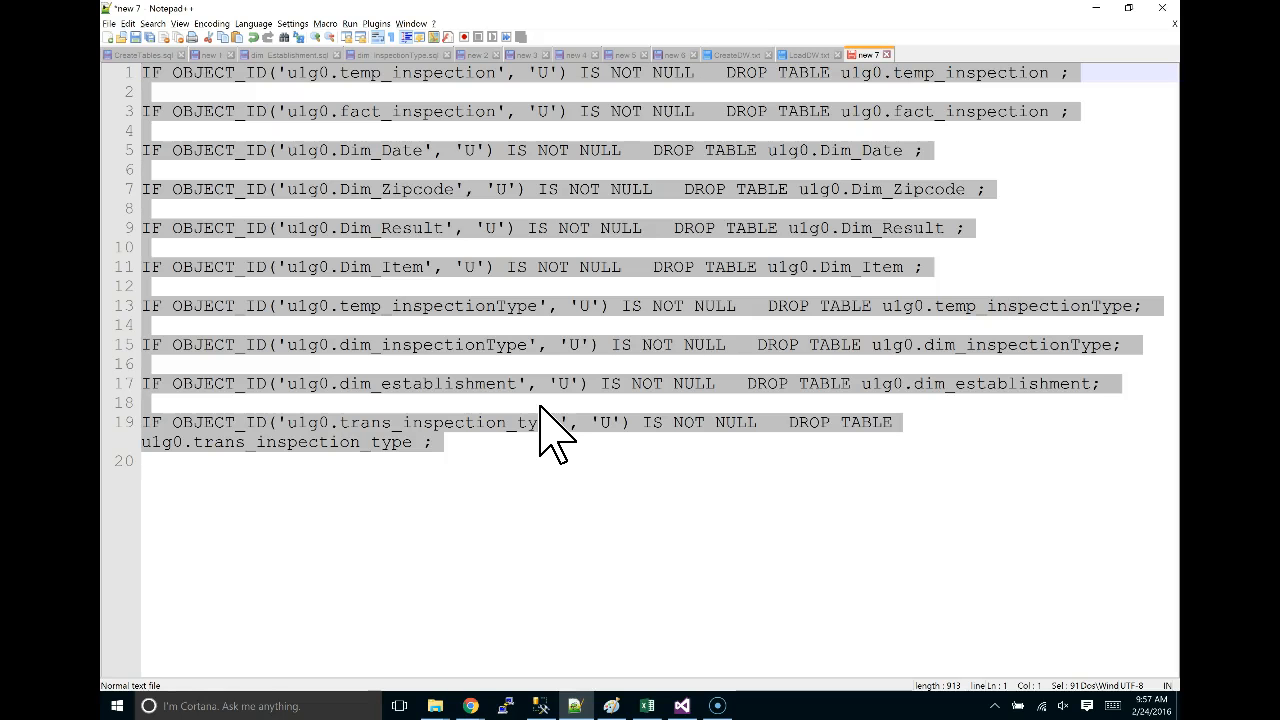
key(alt+Tab)
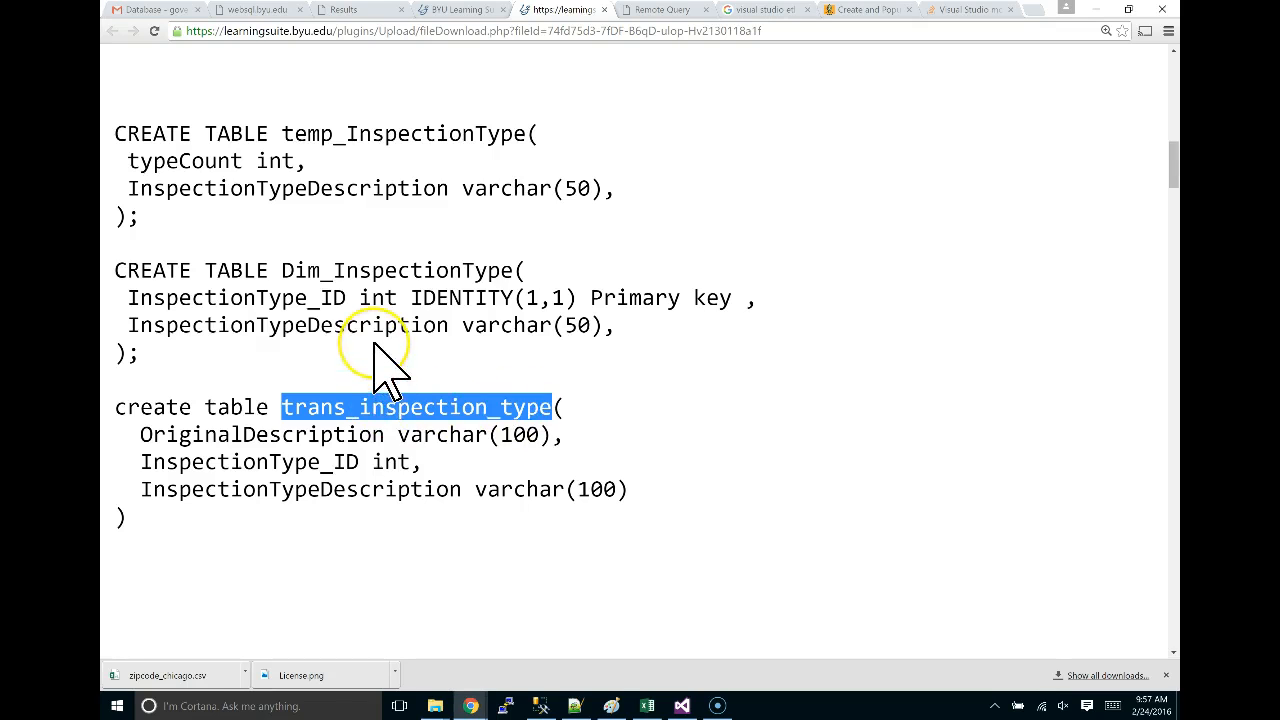
key(alt+Tab)
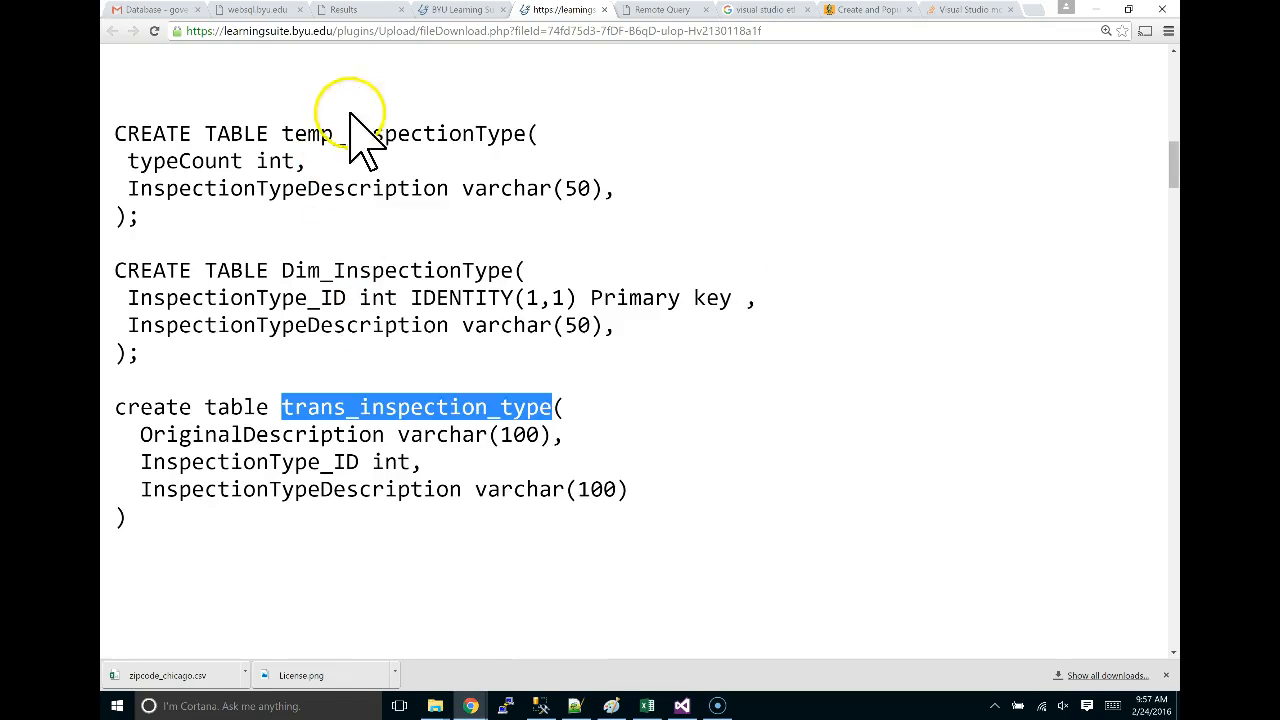
click(255, 9)
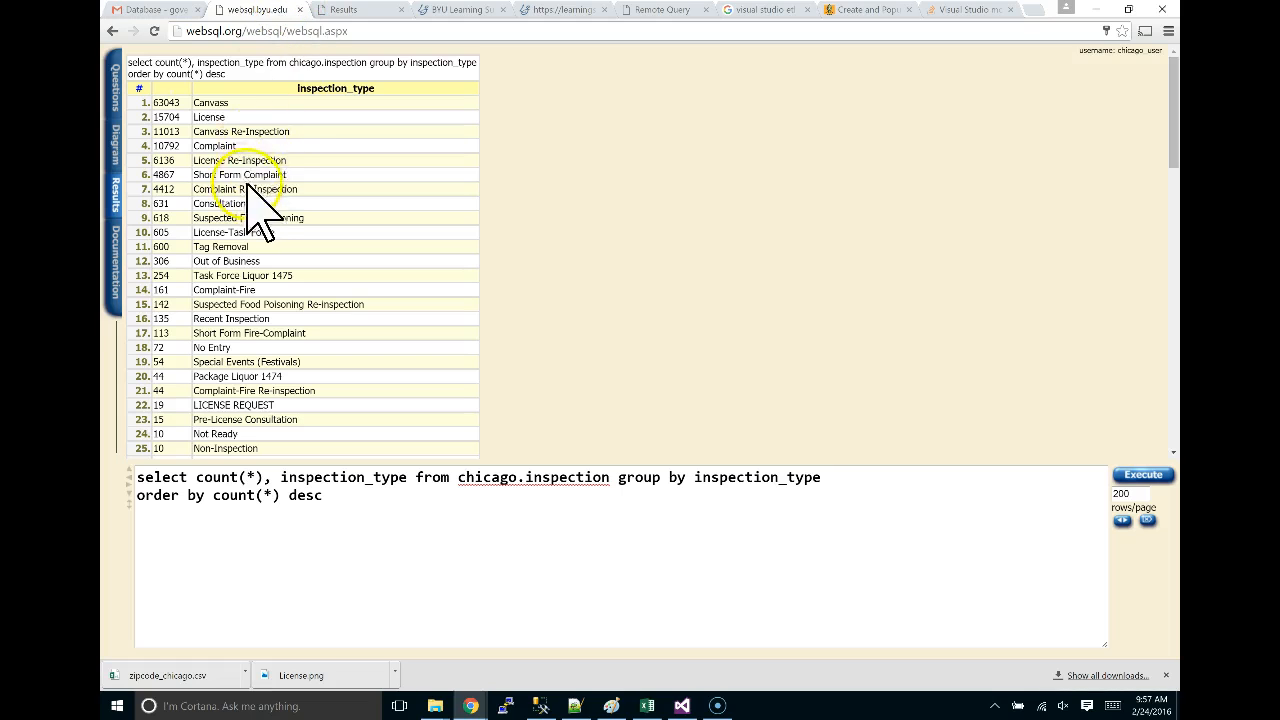
scroll(230, 290, down, 4)
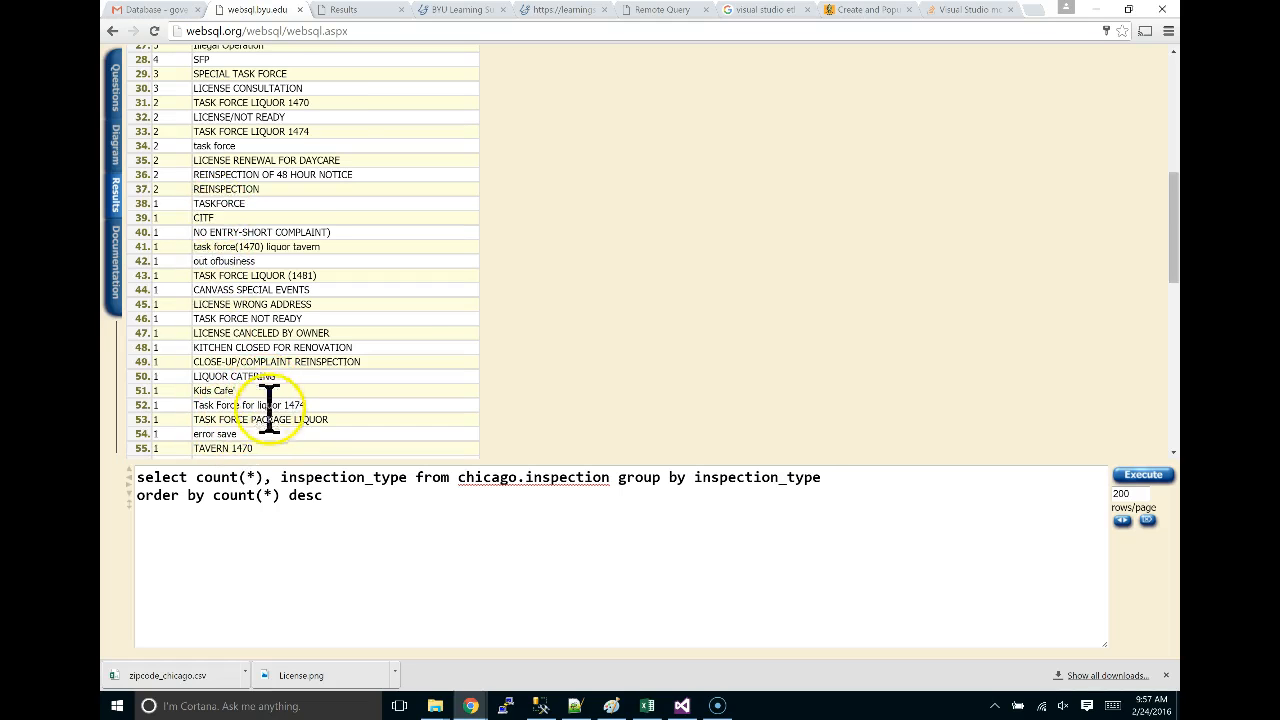
scroll(268, 395, down, 2)
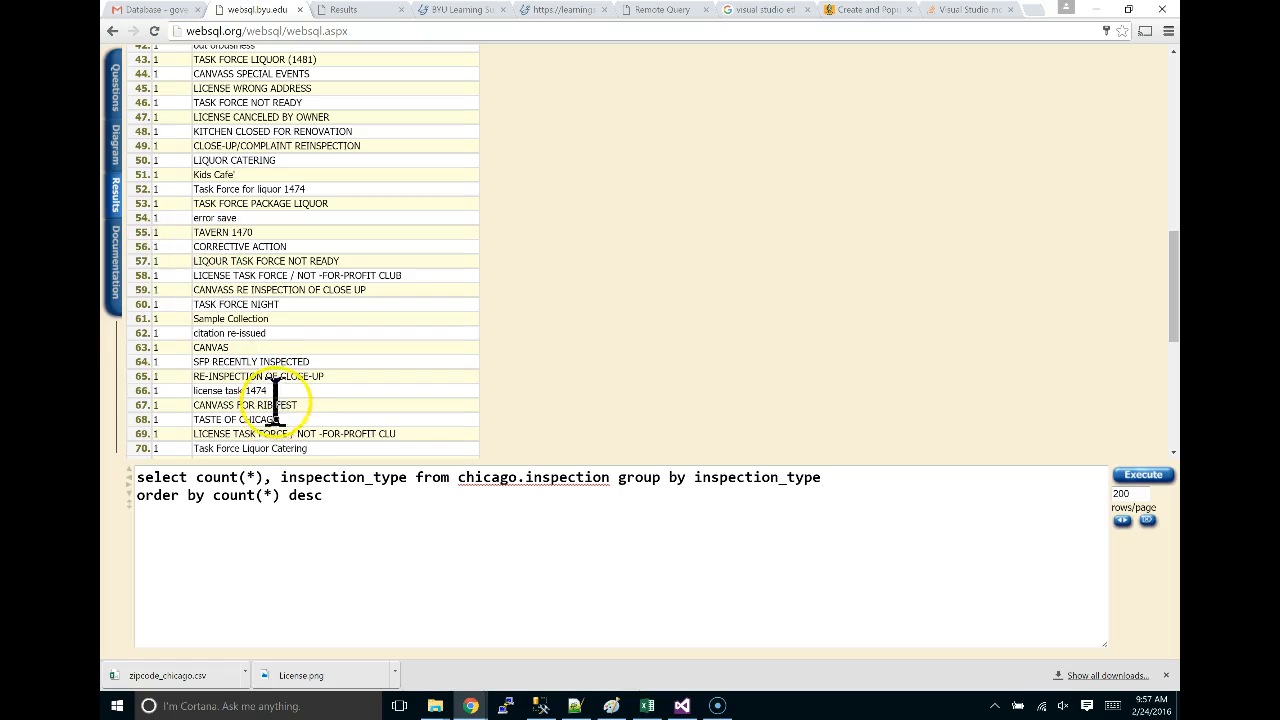
drag(275, 395, 190, 392)
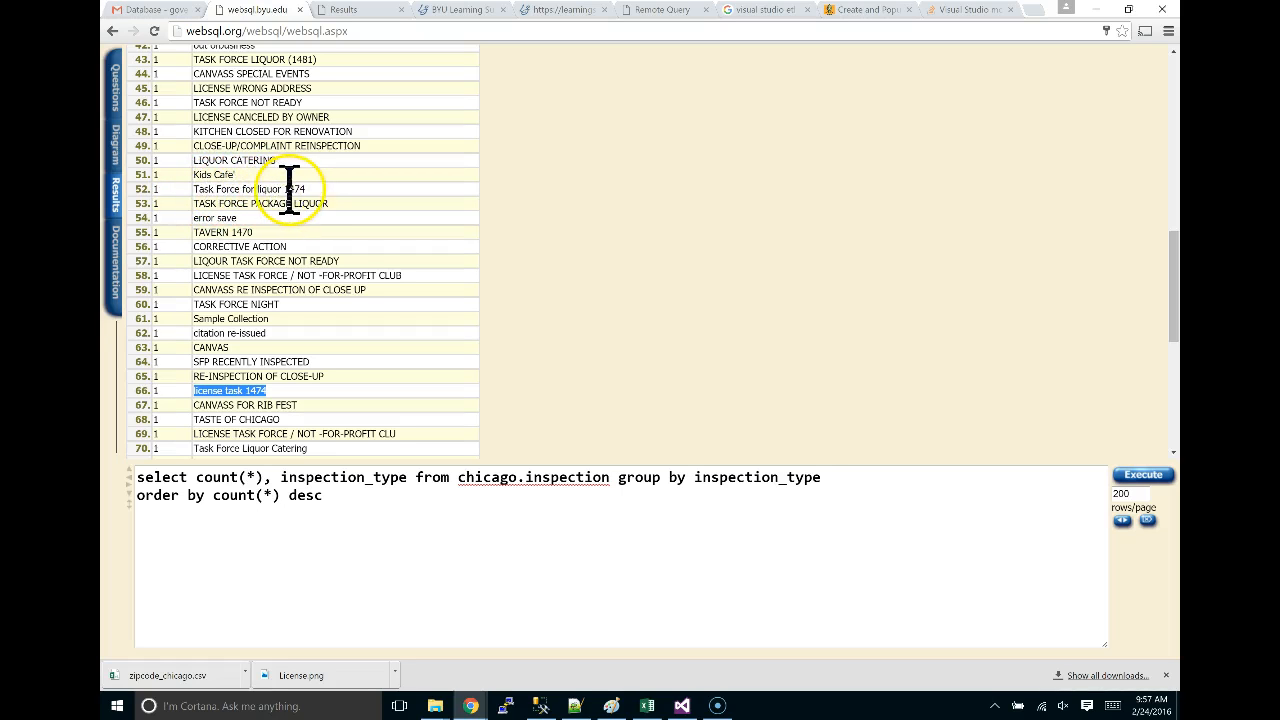
scroll(293, 190, up, 5)
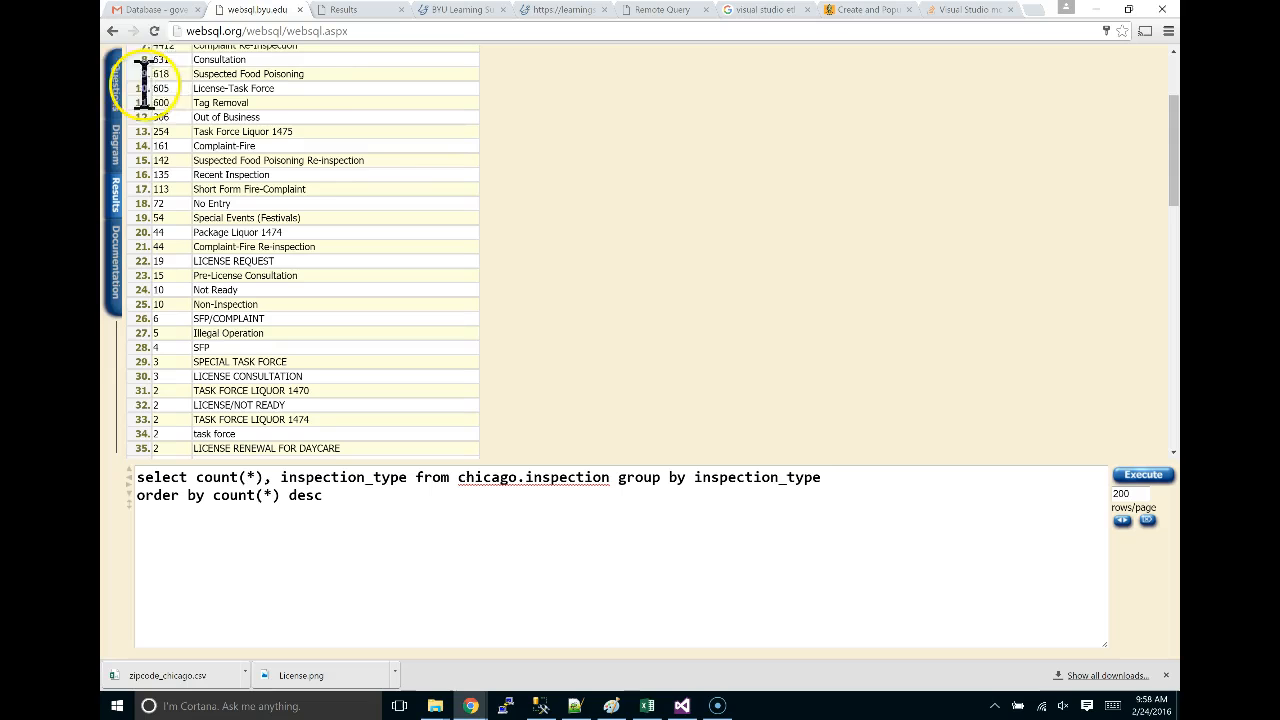
scroll(315, 250, down, 2)
scroll(303, 225, down, 1)
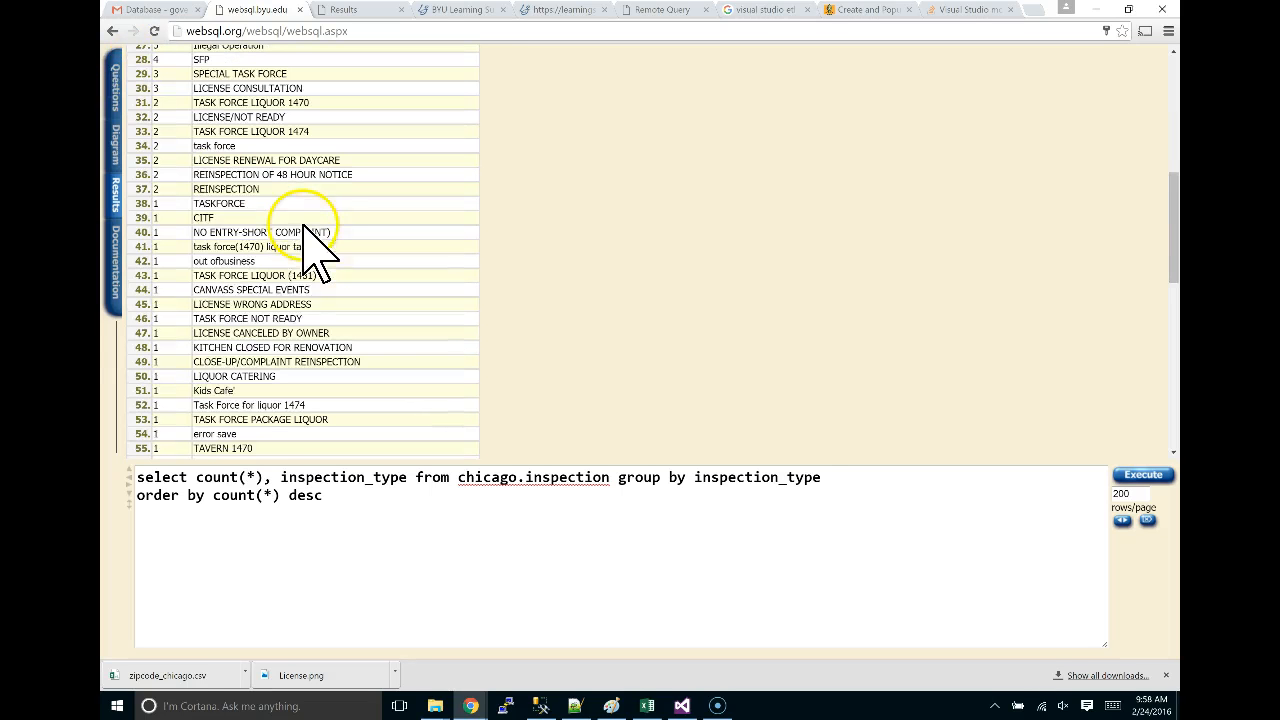
scroll(260, 450, down, 3)
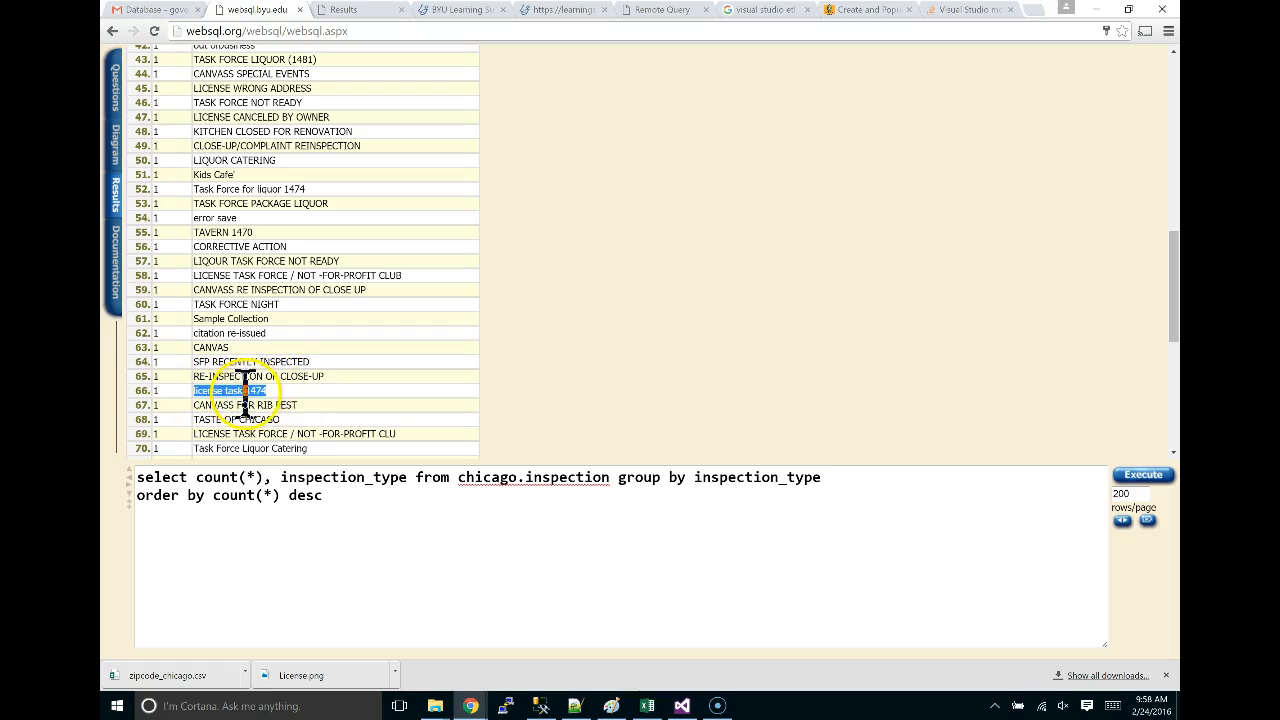
scroll(290, 405, up, 10)
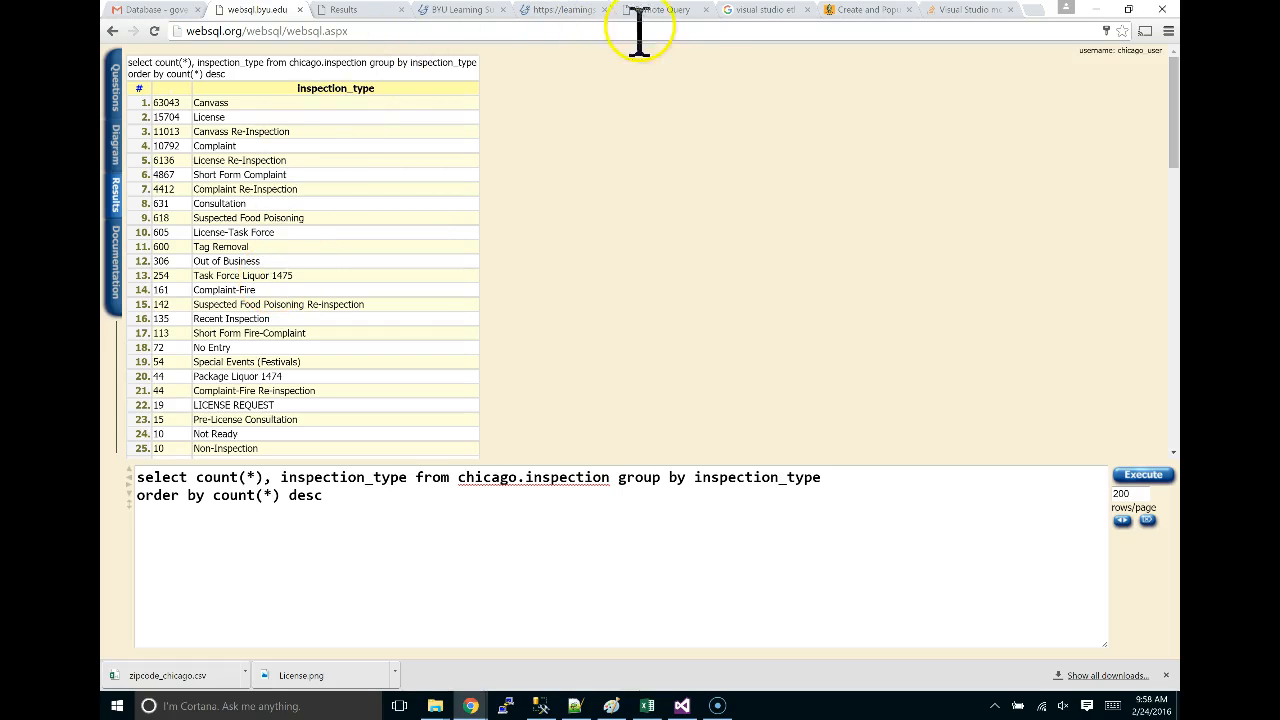
Move the CREATE TABLE script into its own window and select the trans_inspection_type column definitions.
click(557, 11)
drag(545, 10, 491, 103)
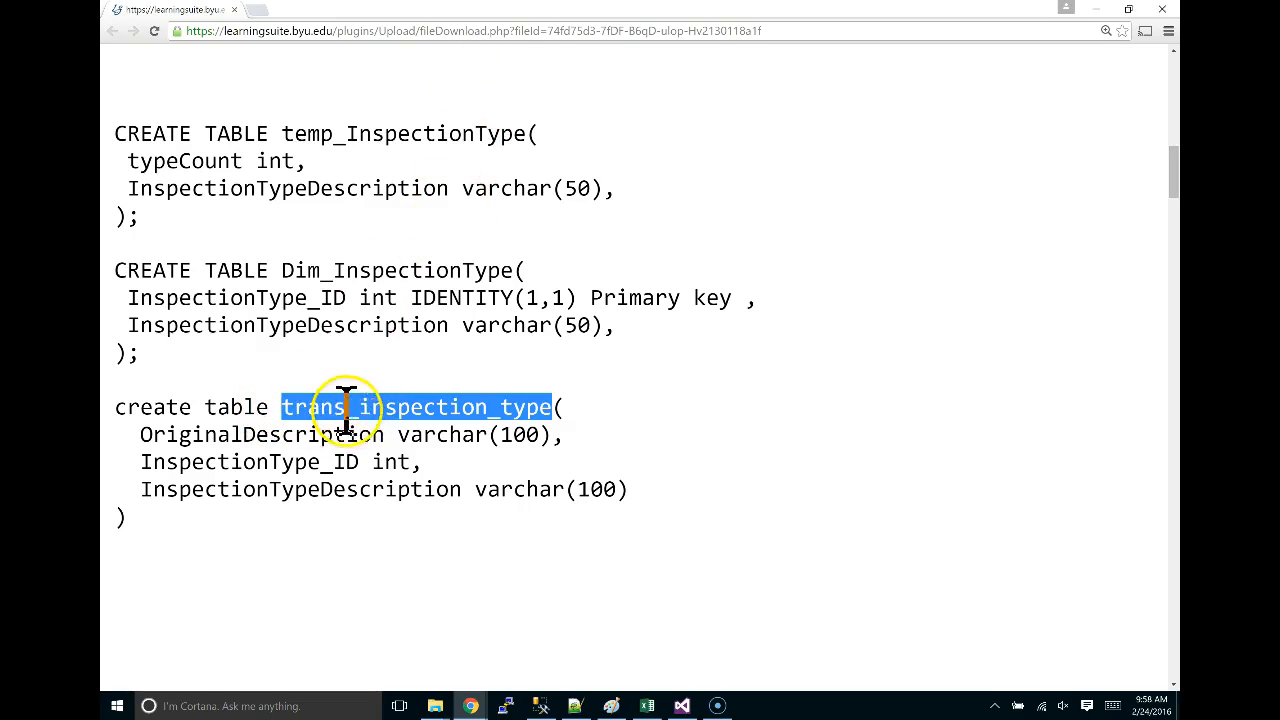
double_click(199, 434)
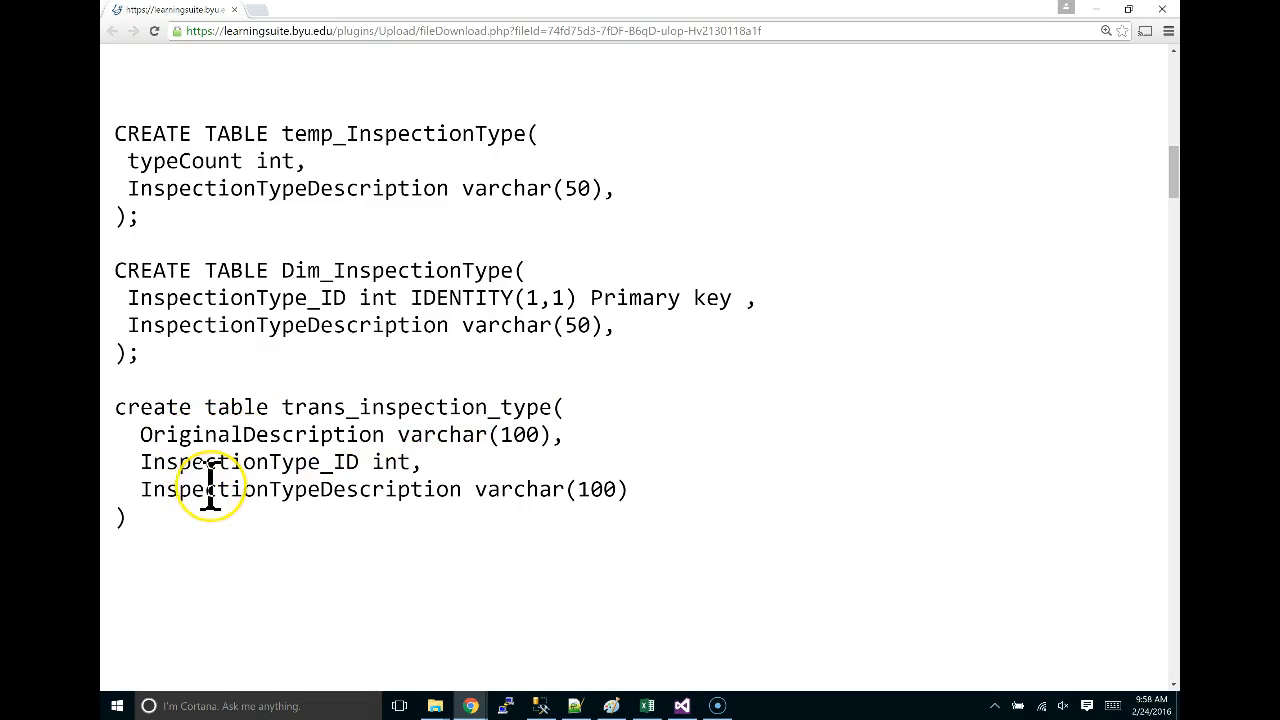
double_click(210, 488)
double_click(211, 462)
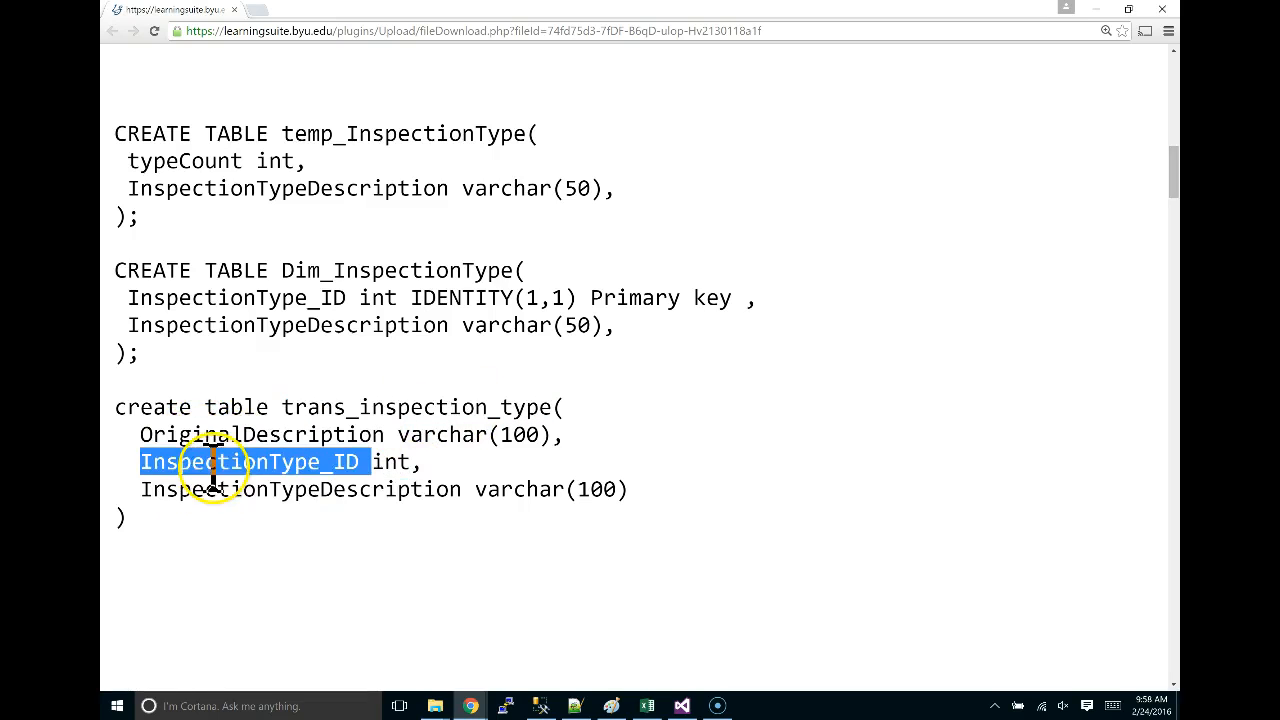
double_click(212, 492)
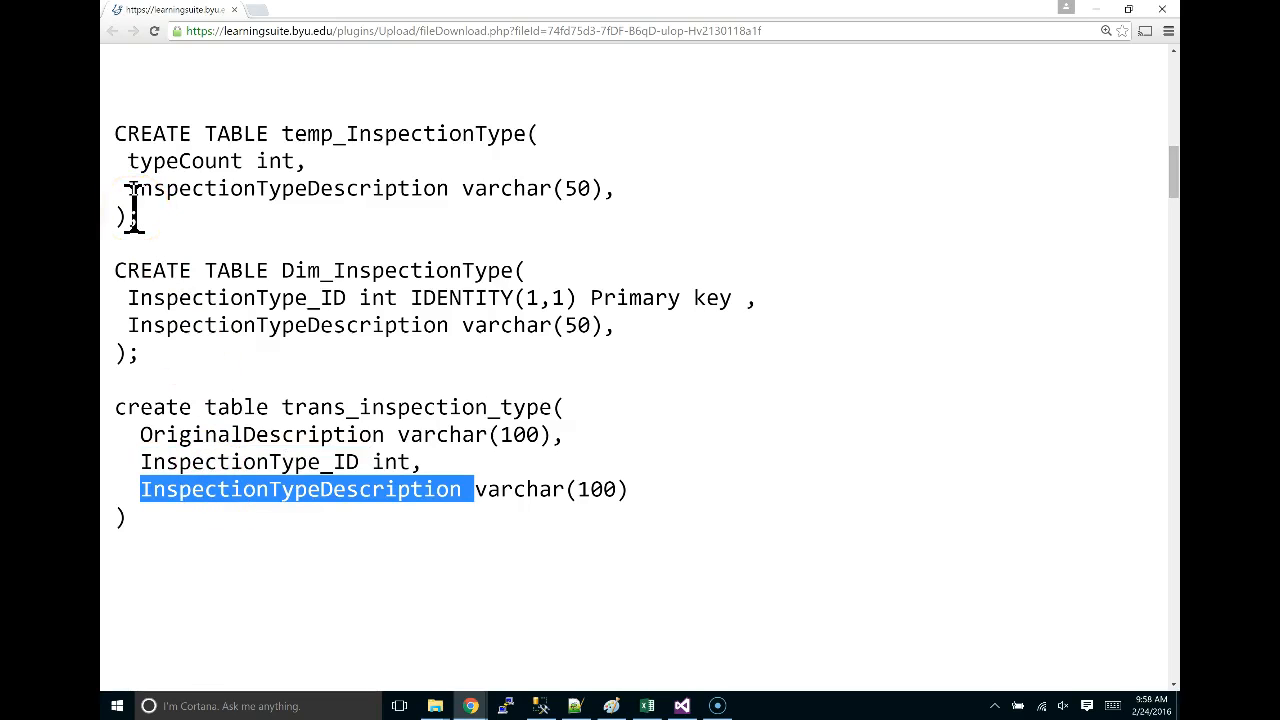
drag(157, 529, 124, 133)
key(ctrl+c)
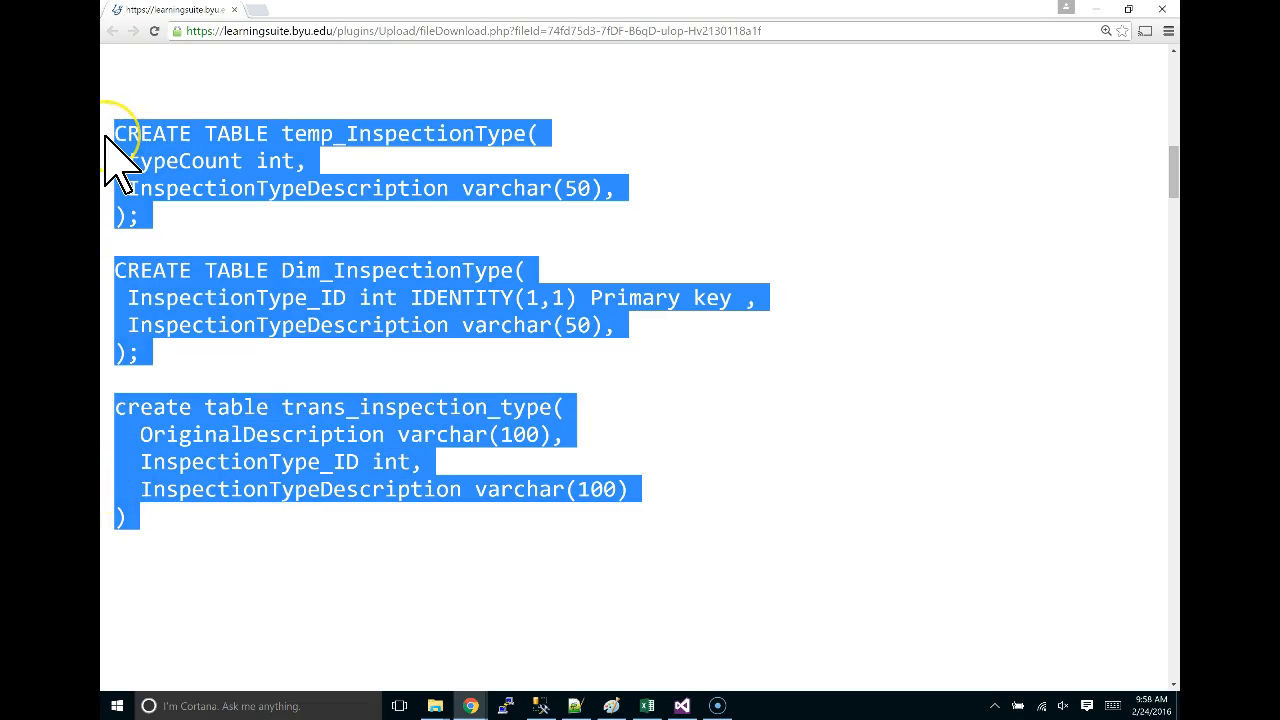
Switch from Chrome to the Visual Studio CreateDW.dtsx package designer.
key(alt+Tab)
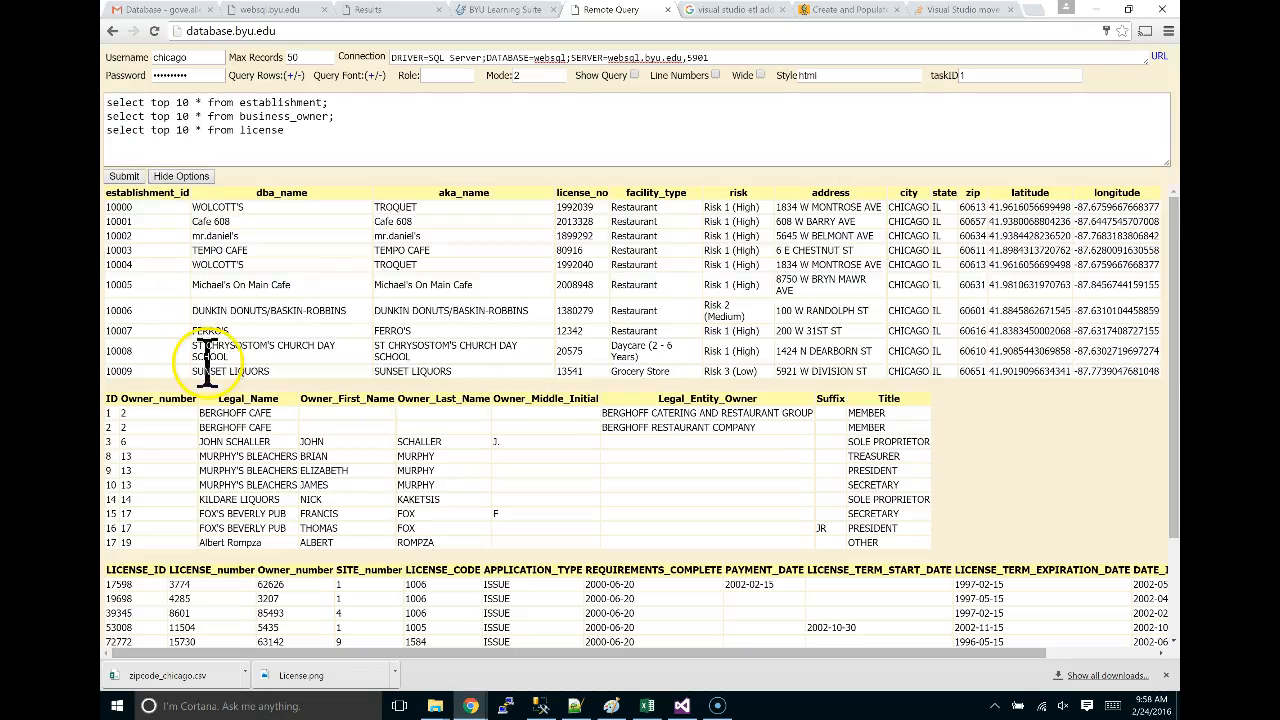
key(alt+Tab)
key(Tab)
key(alt+Tab)
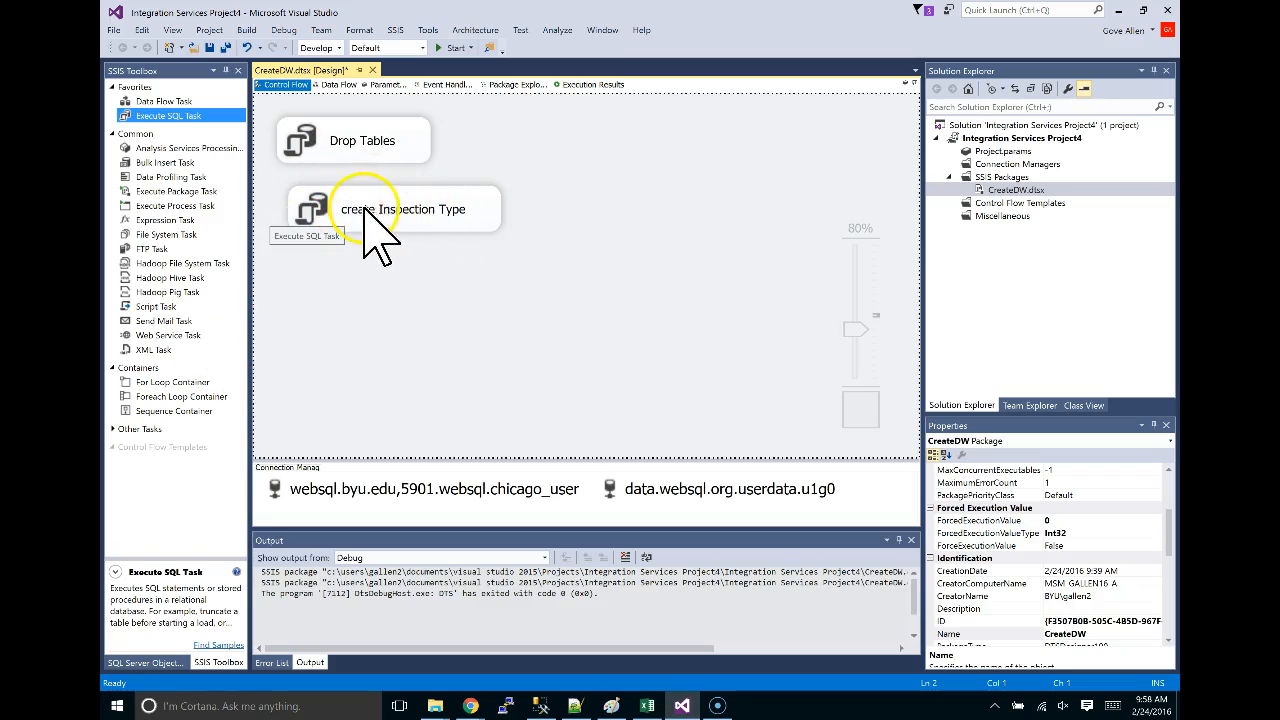
Paste the inspection-type CREATE TABLE statements into the create Inspection Type task's SQLStatement, replacing the DROP TABLE script.
double_click(410, 212)
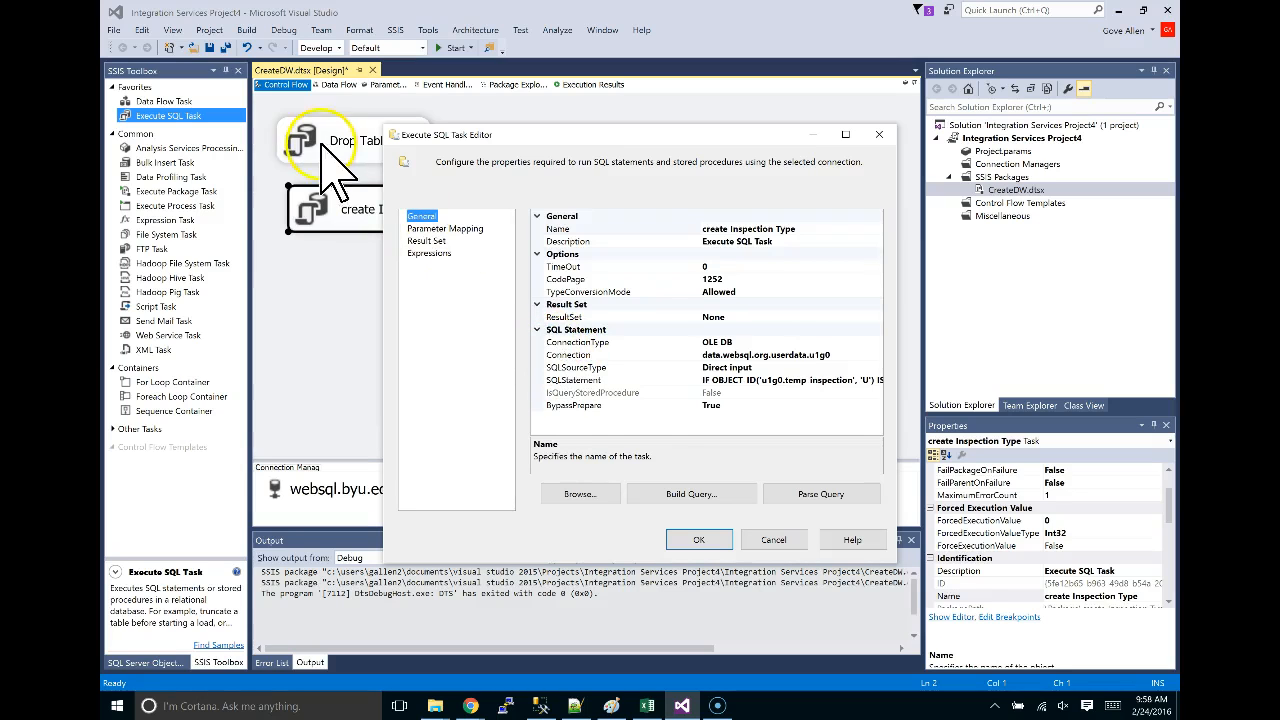
drag(516, 135, 554, 190)
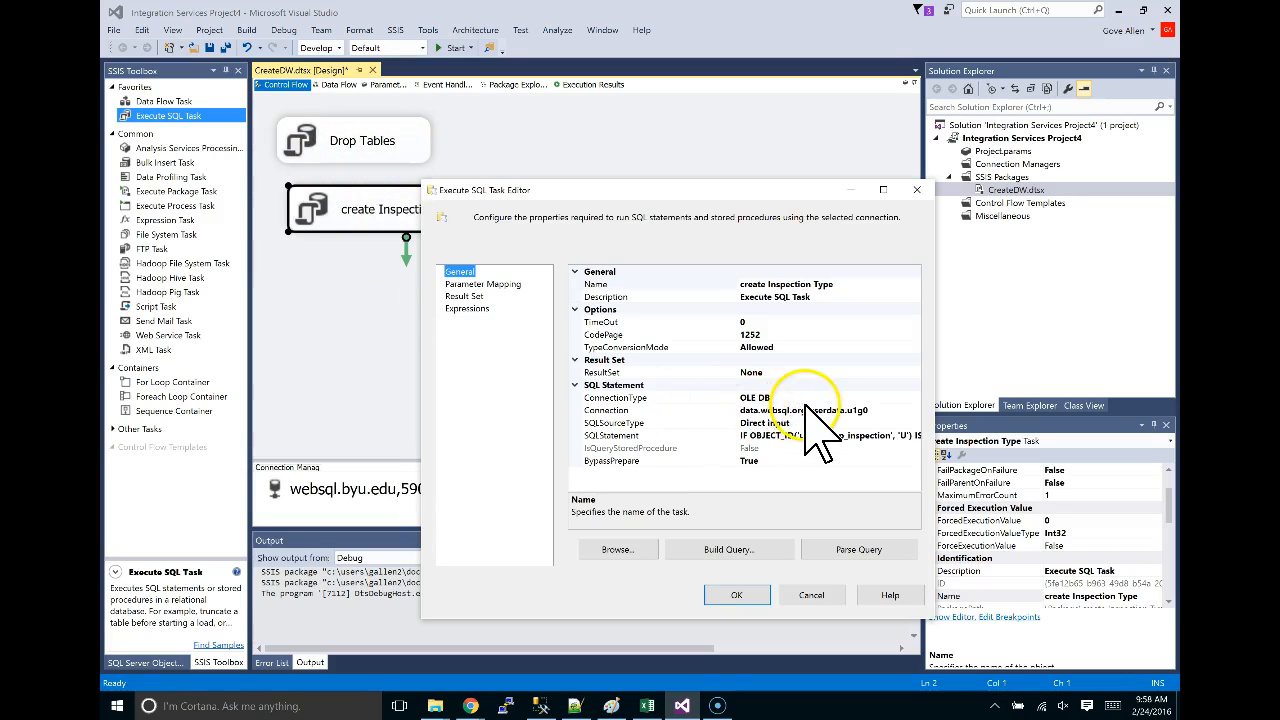
click(780, 436)
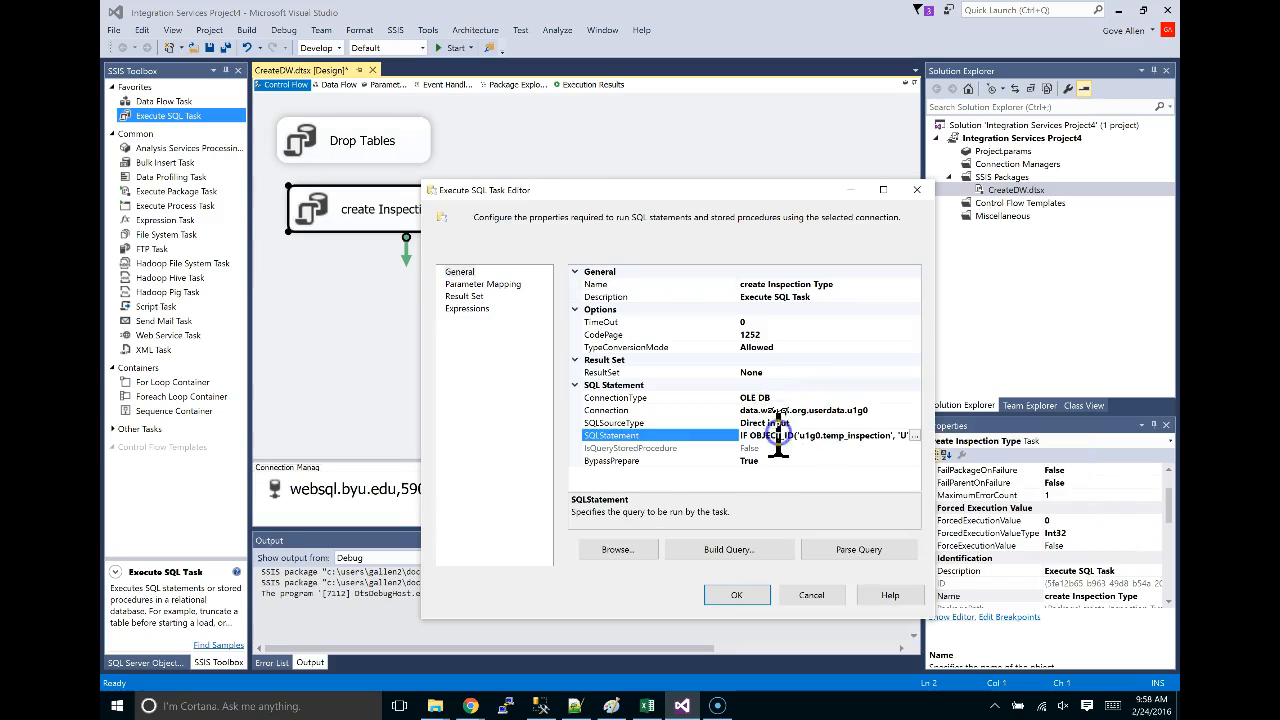
click(914, 436)
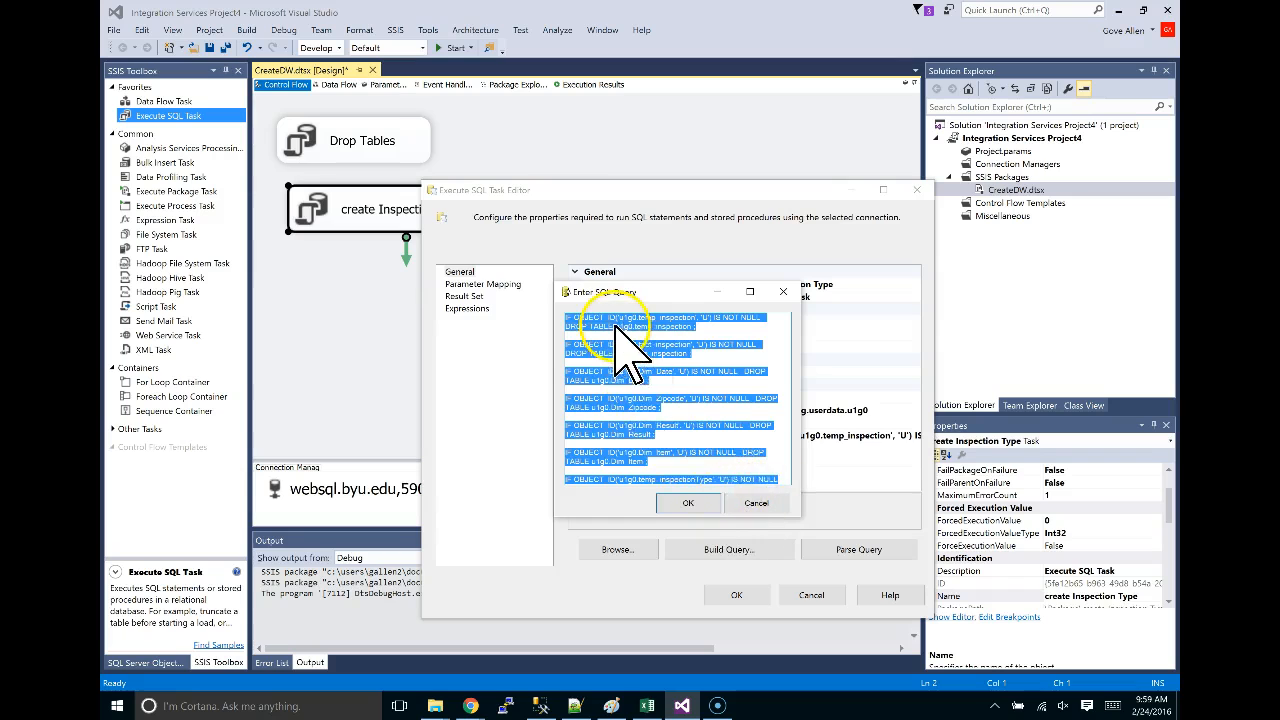
key(ctrl+v)
click(686, 504)
click(734, 595)
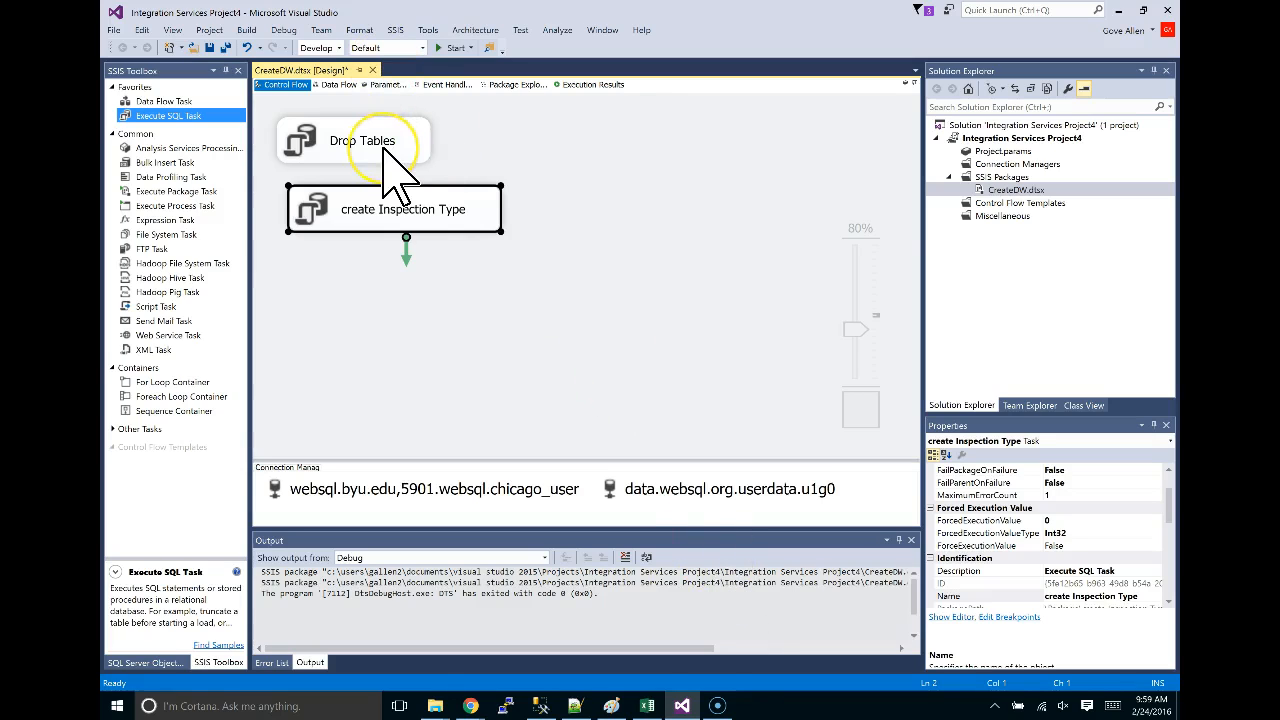
Move create Inspection Type below Drop Tables and connect Drop Tables to it with a precedence arrow.
click(397, 140)
click(372, 210)
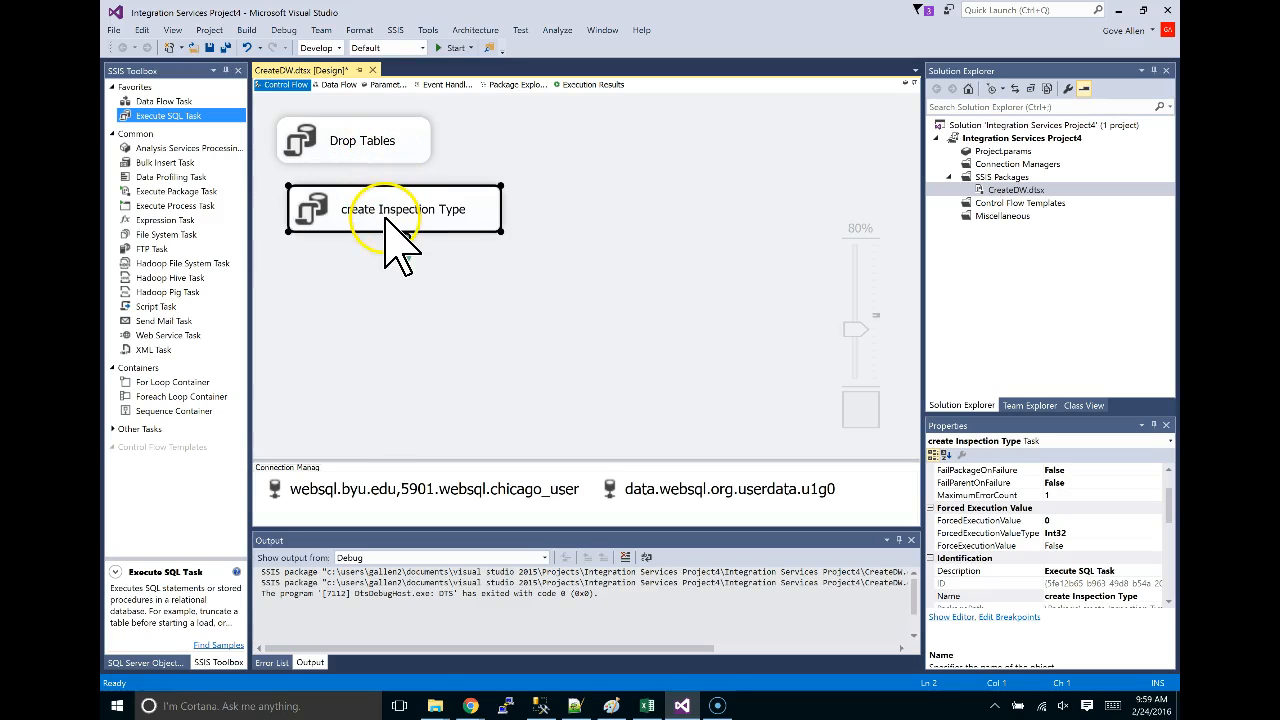
drag(390, 211, 386, 255)
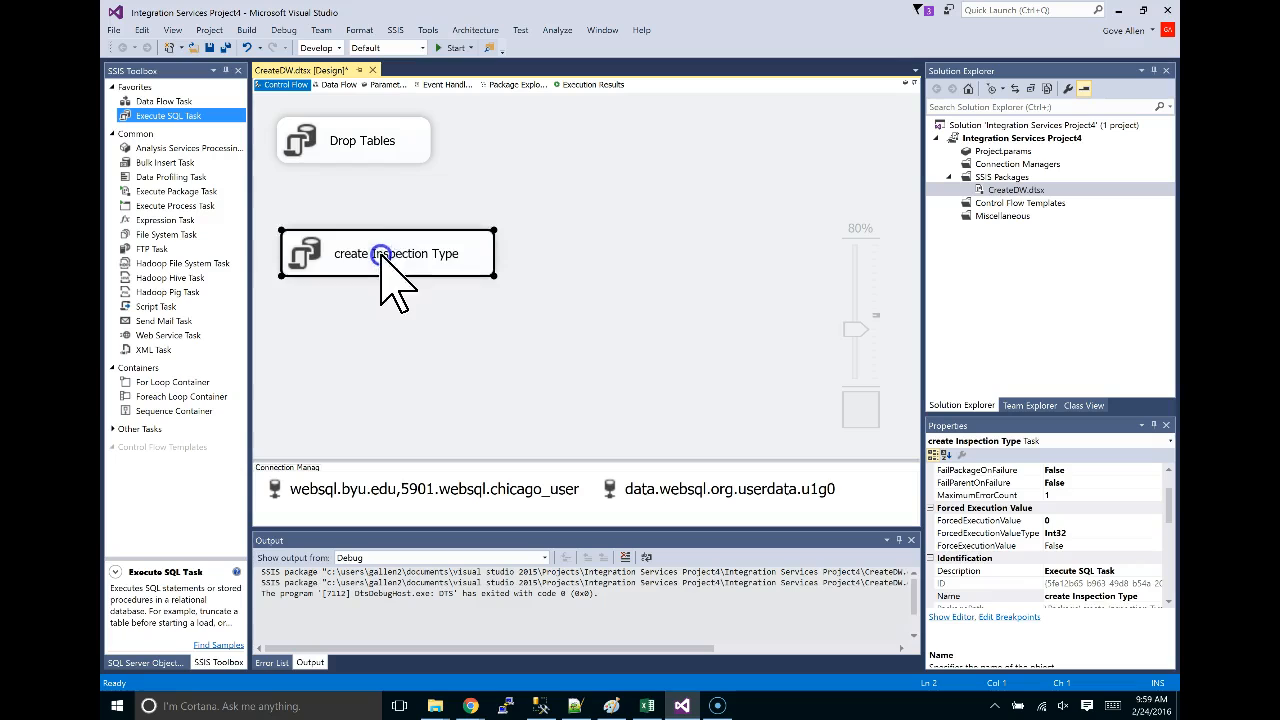
click(375, 142)
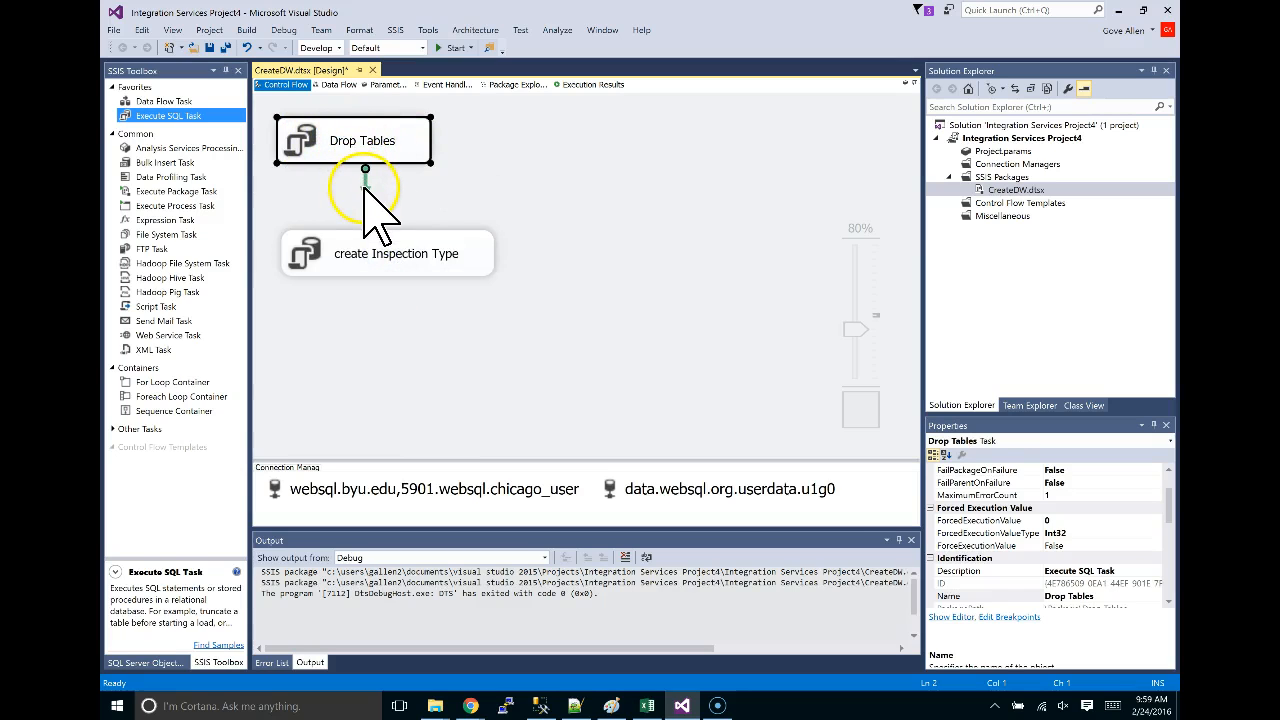
drag(366, 188, 371, 231)
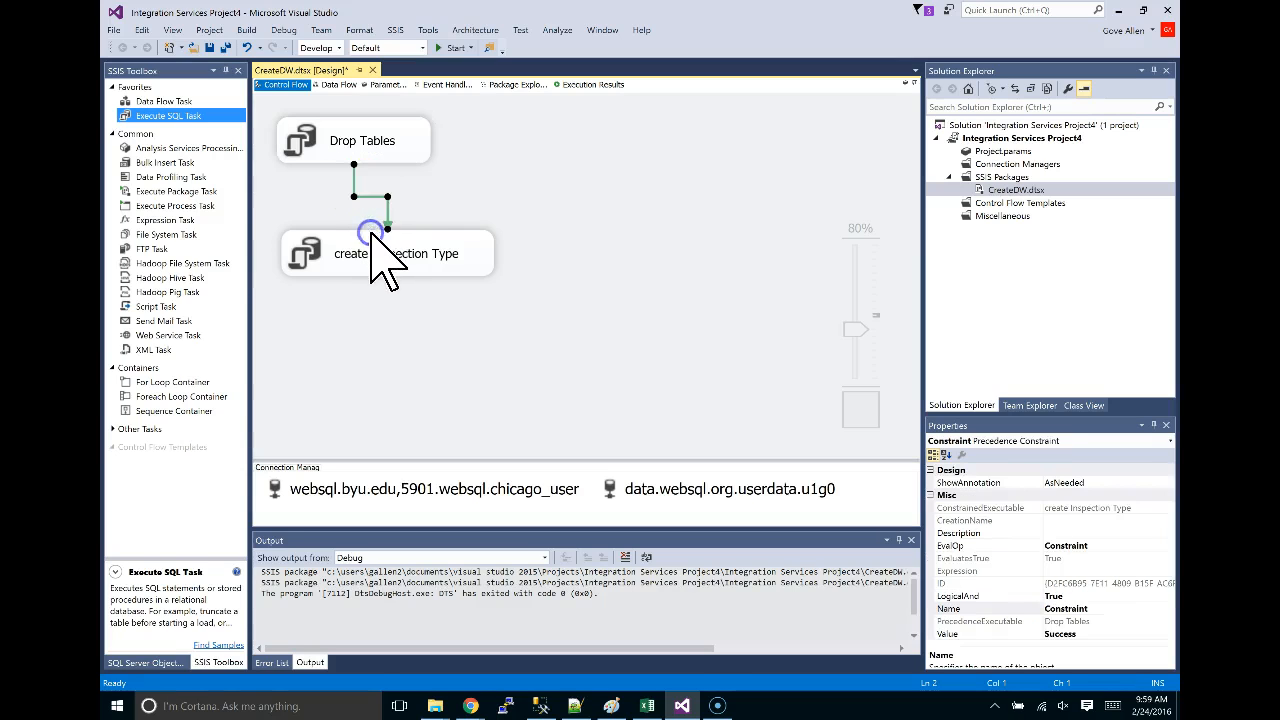
click(488, 348)
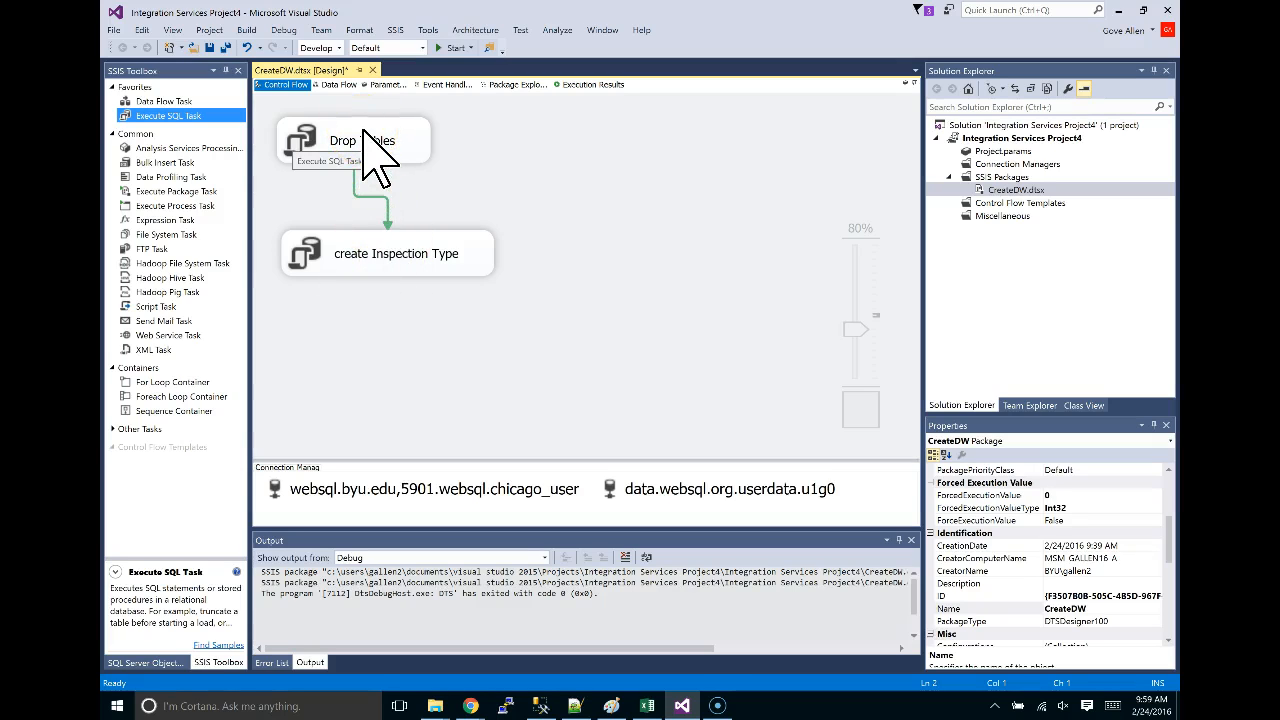
click(369, 227)
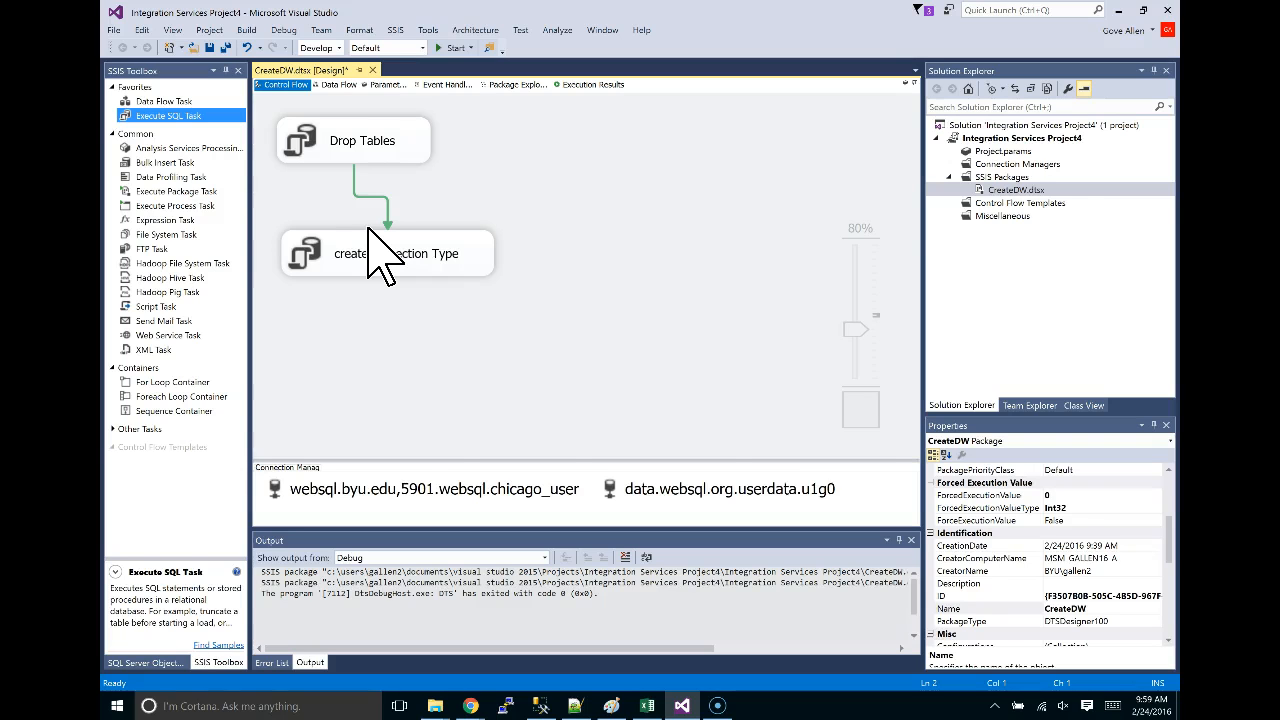
click(480, 237)
key(alt+Tab)
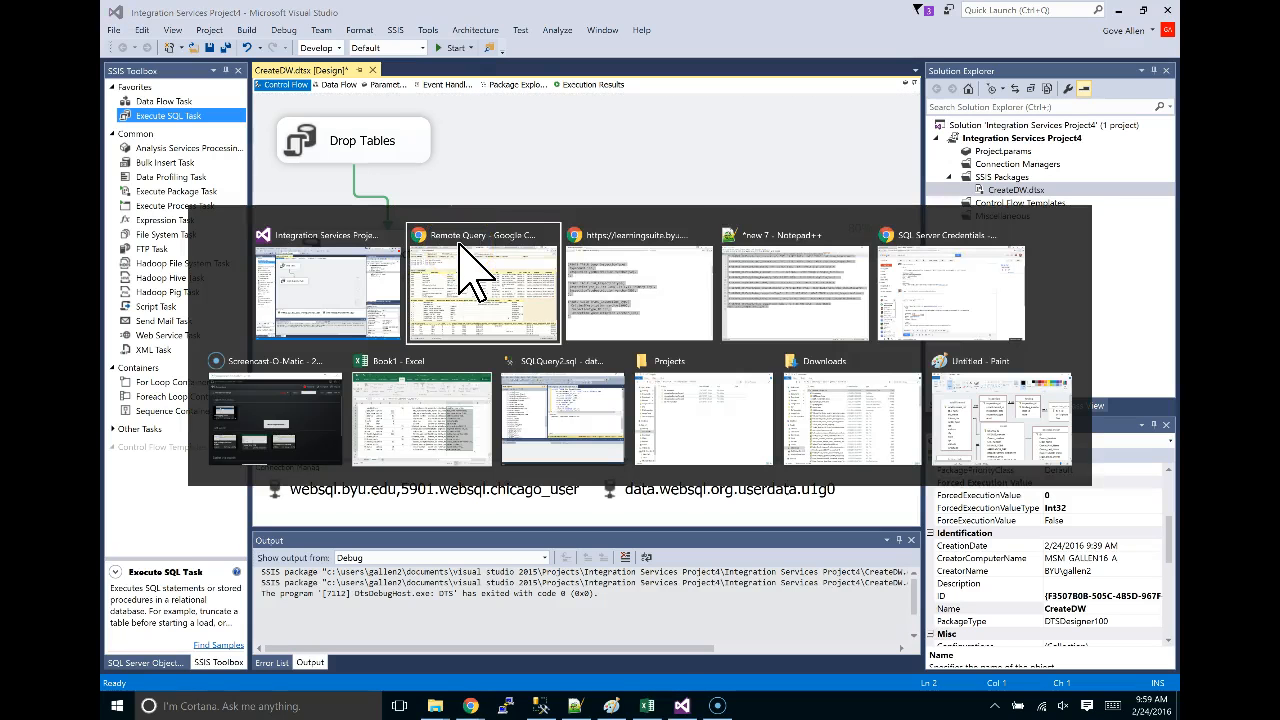
Scroll the Chrome CREATE TABLE script down to the Dim_Establishment definition, then switch back to Remote Query.
key(alt+Tab)
scroll(552, 252, down, 8)
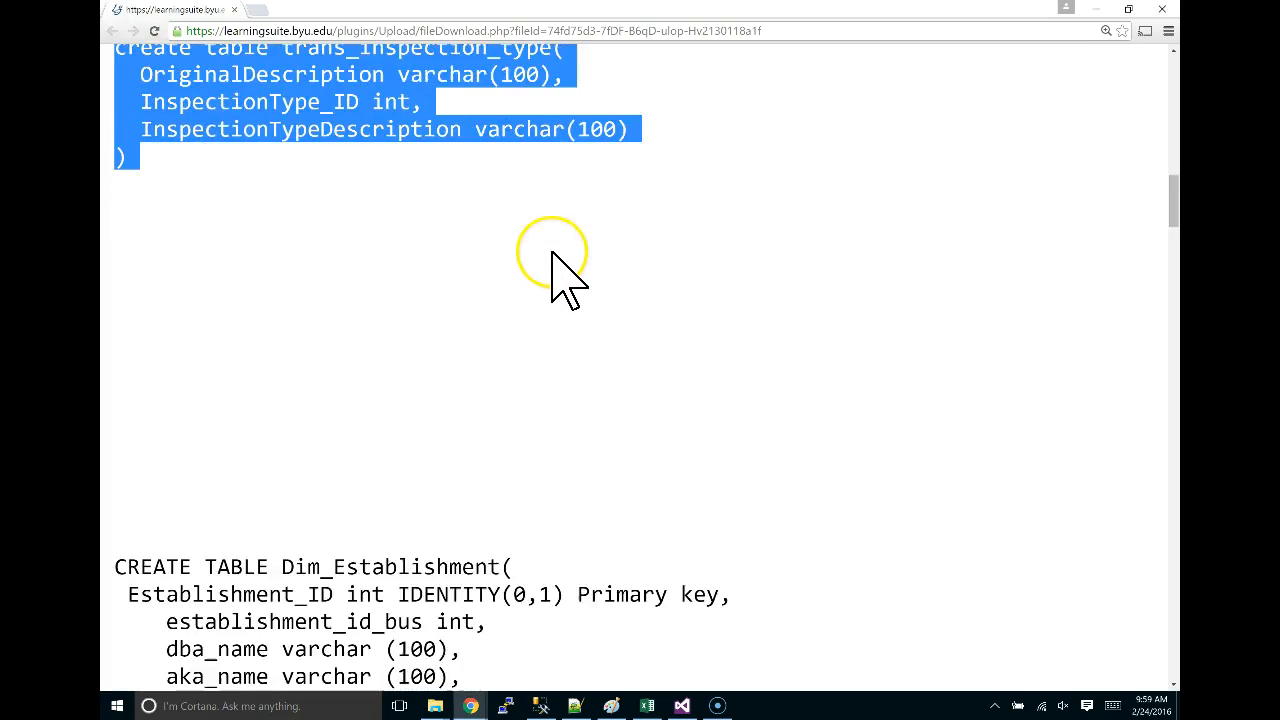
scroll(565, 280, down, 3)
click(313, 165)
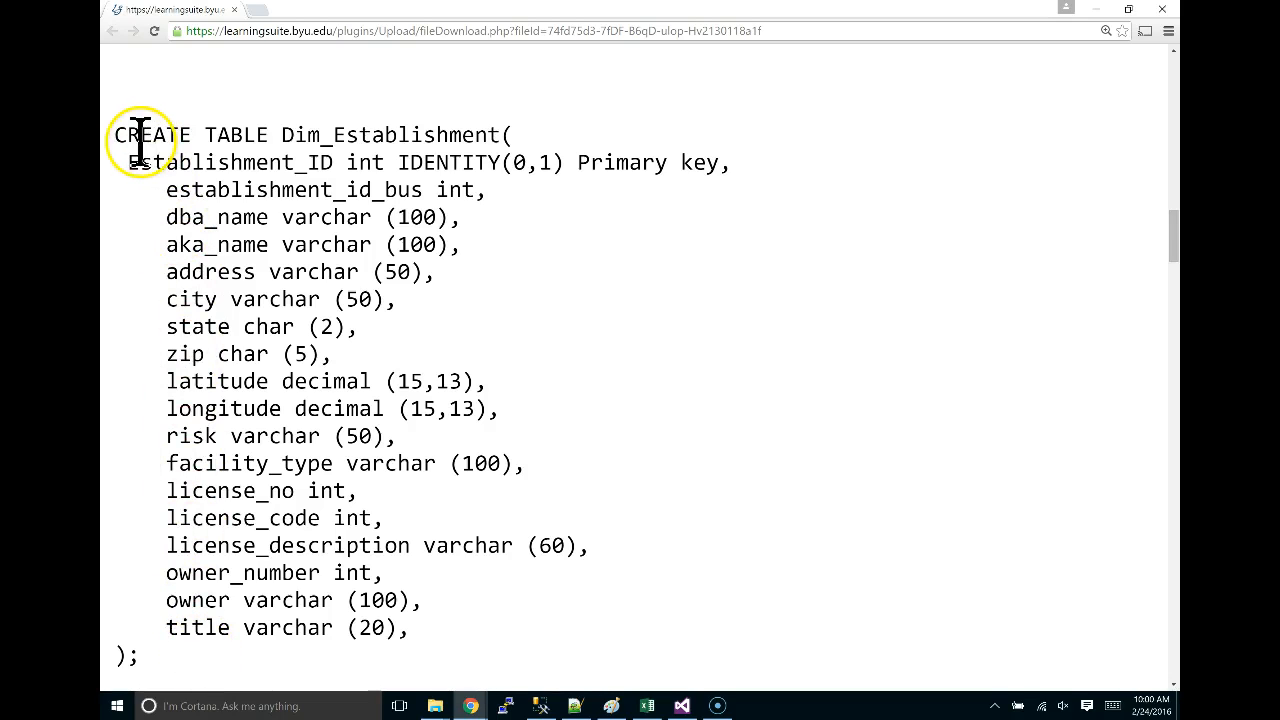
key(alt+Tab)
key(alt+Tab)
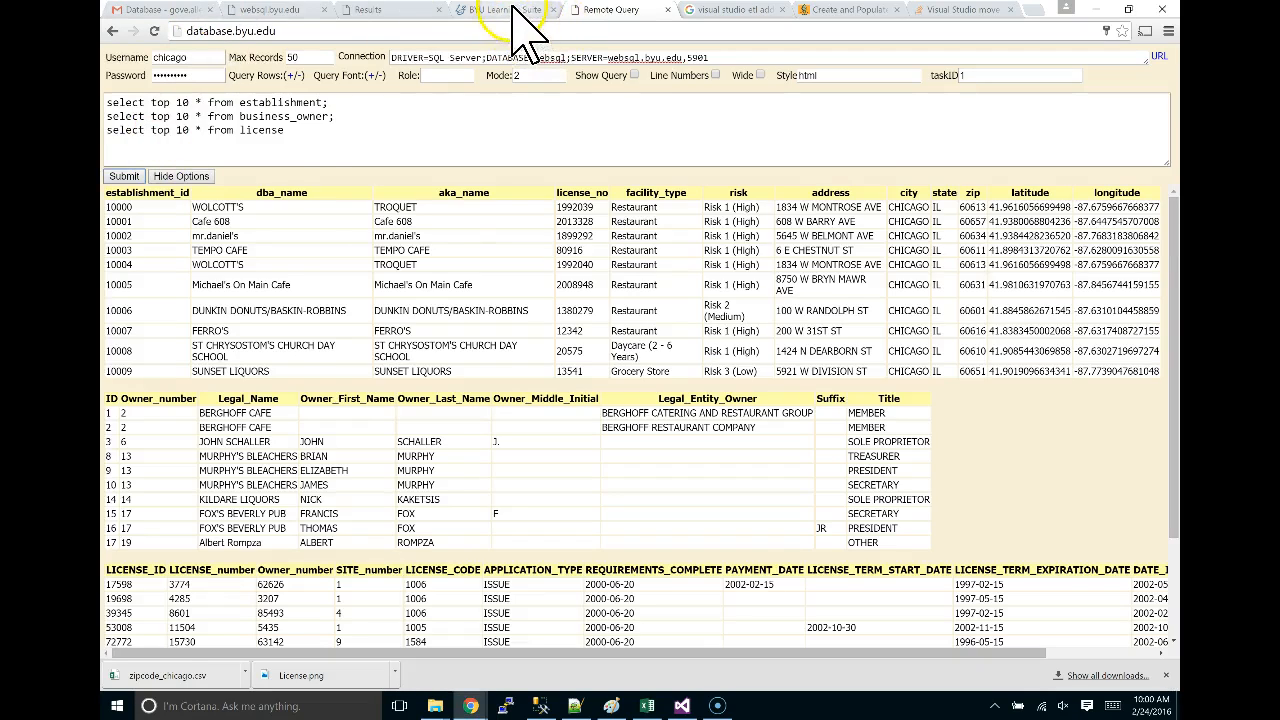
Copy the OLTP Schema Diagram image from Learning Suite and bring it up in Paint.
click(510, 10)
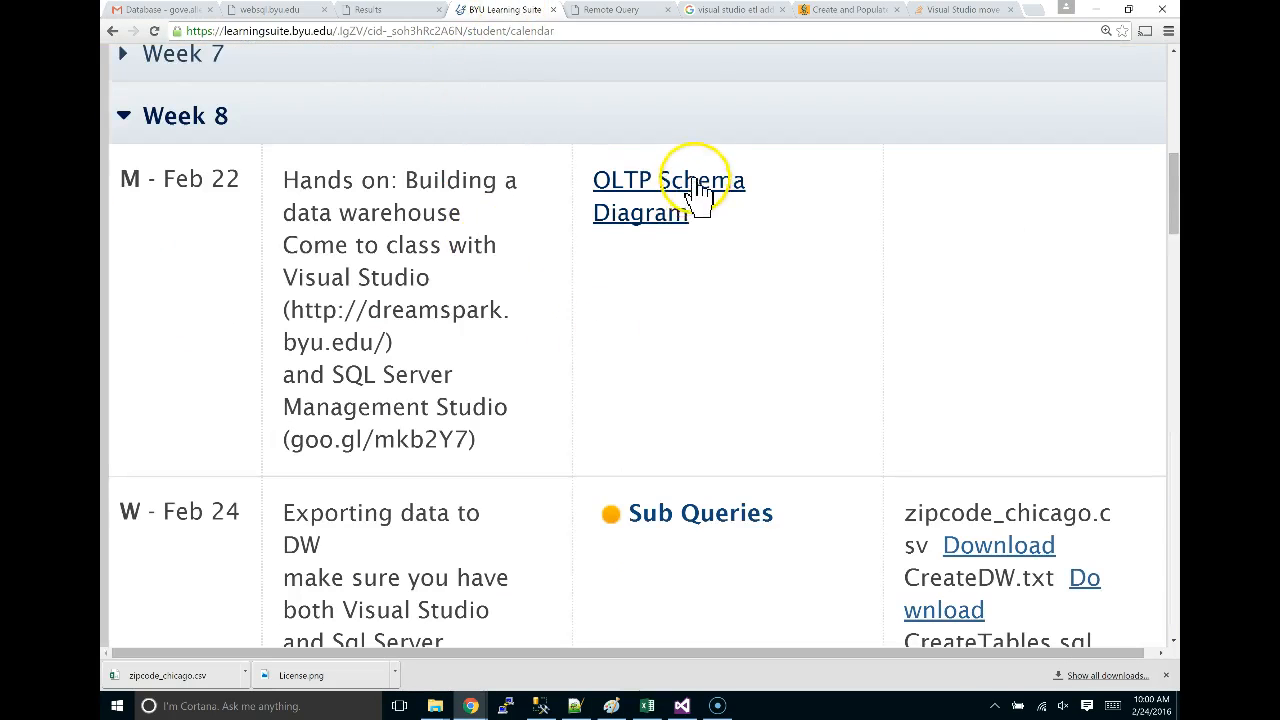
click(648, 190)
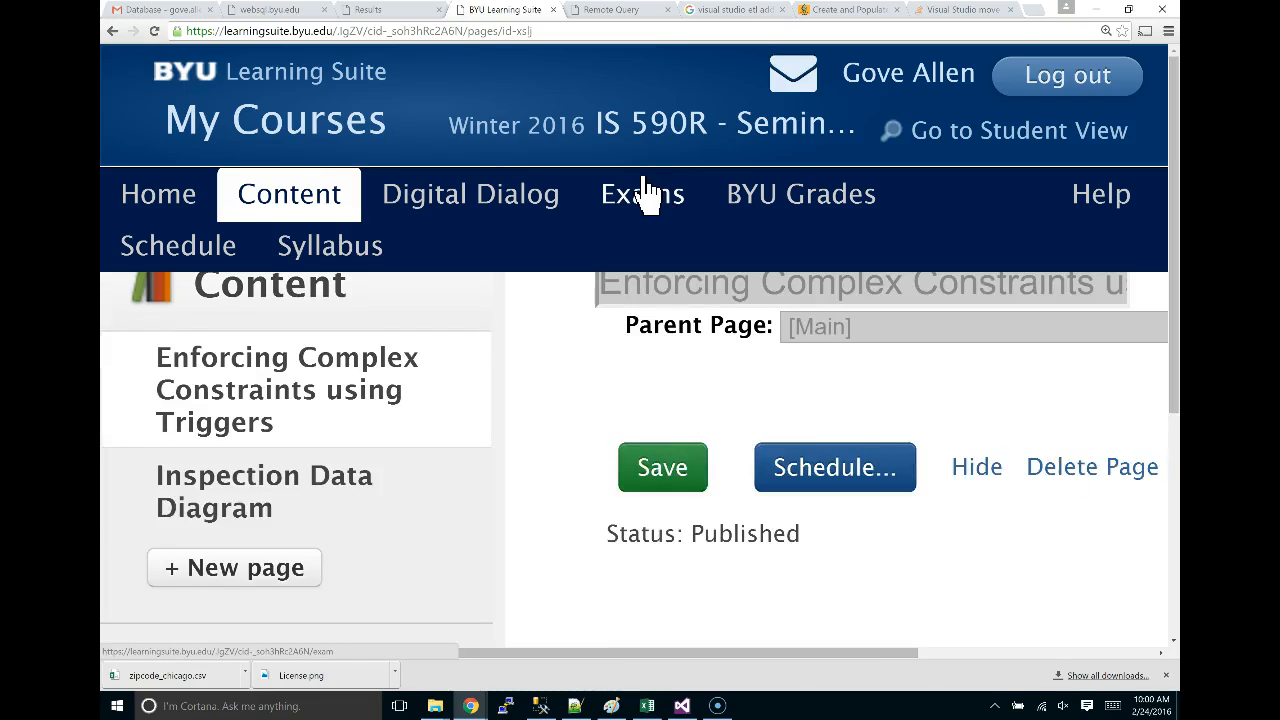
scroll(648, 190, down, 5)
scroll(648, 190, up, 1)
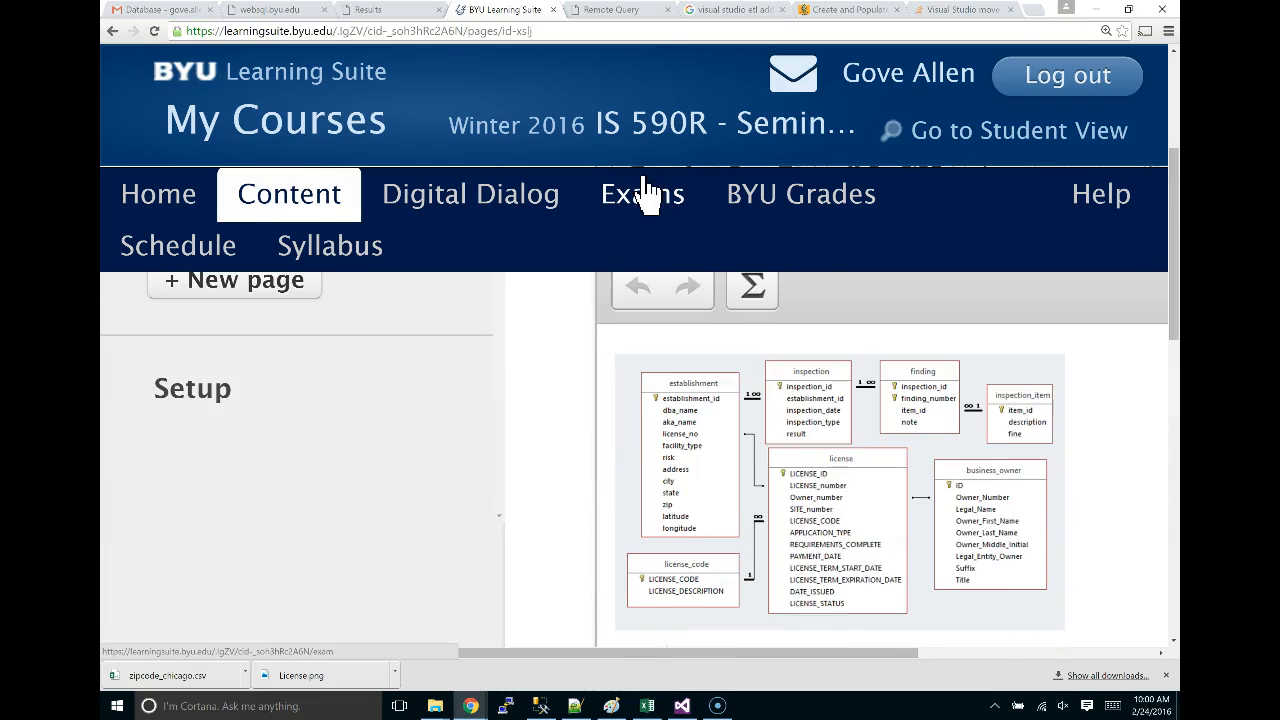
right_click(824, 452)
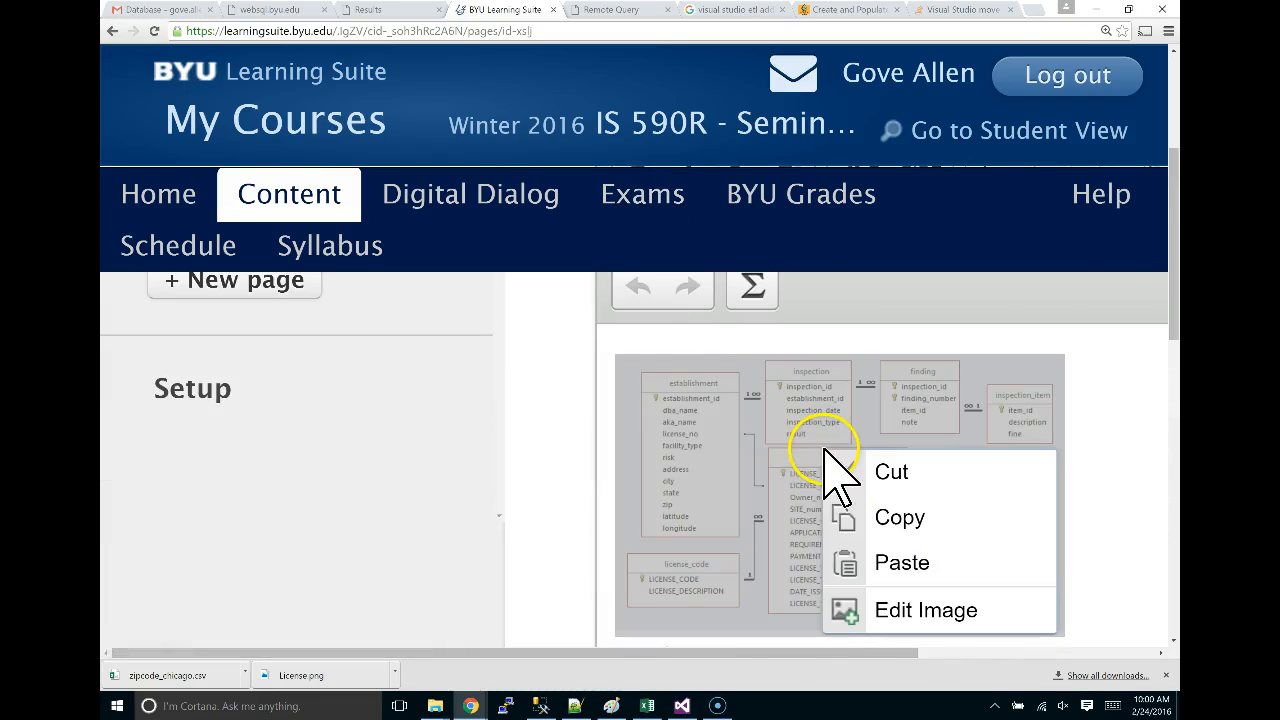
click(888, 522)
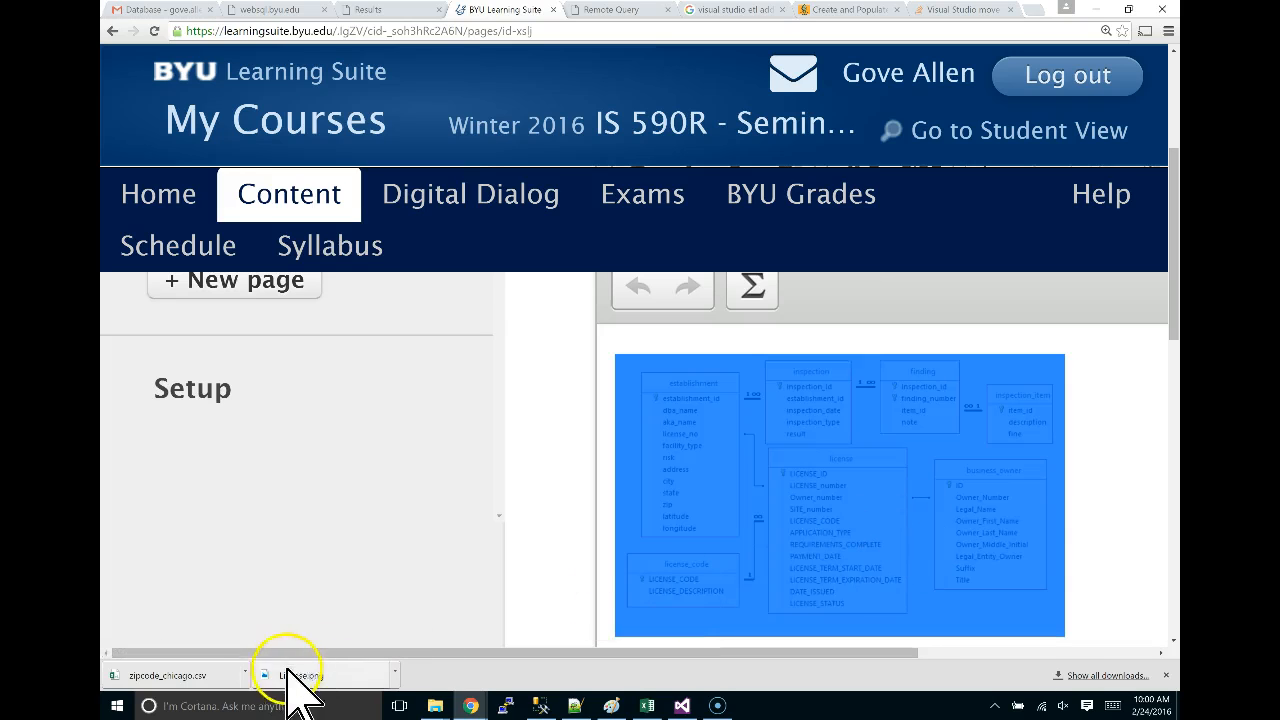
key(alt+Tab)
key(alt+Tab)
key(alt+Tab)
key(alt+Tab)
key(alt+Tab)
key(alt+Tab)
key(alt+Tab)
key(alt+Tab)
key(alt+Tab)
key(alt+Tab)
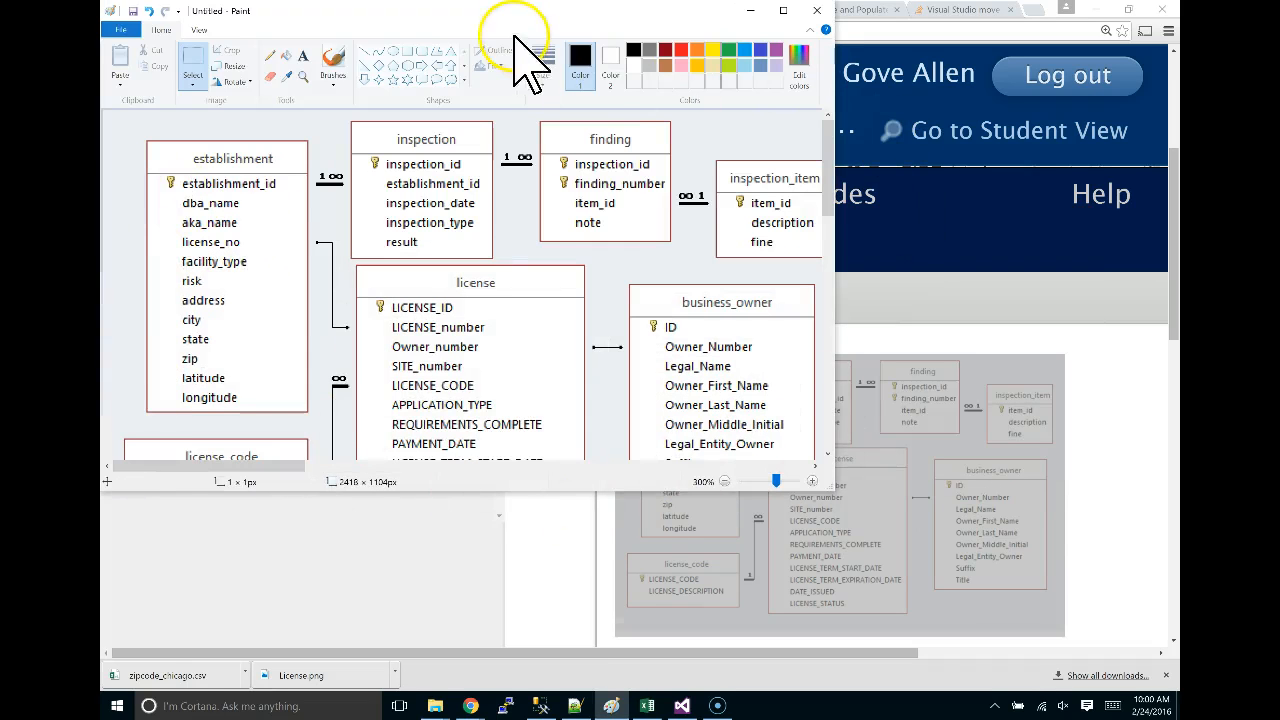
Maximize the diagram in Paint and compare its establishment columns with the Dim_Establishment script.
double_click(529, 12)
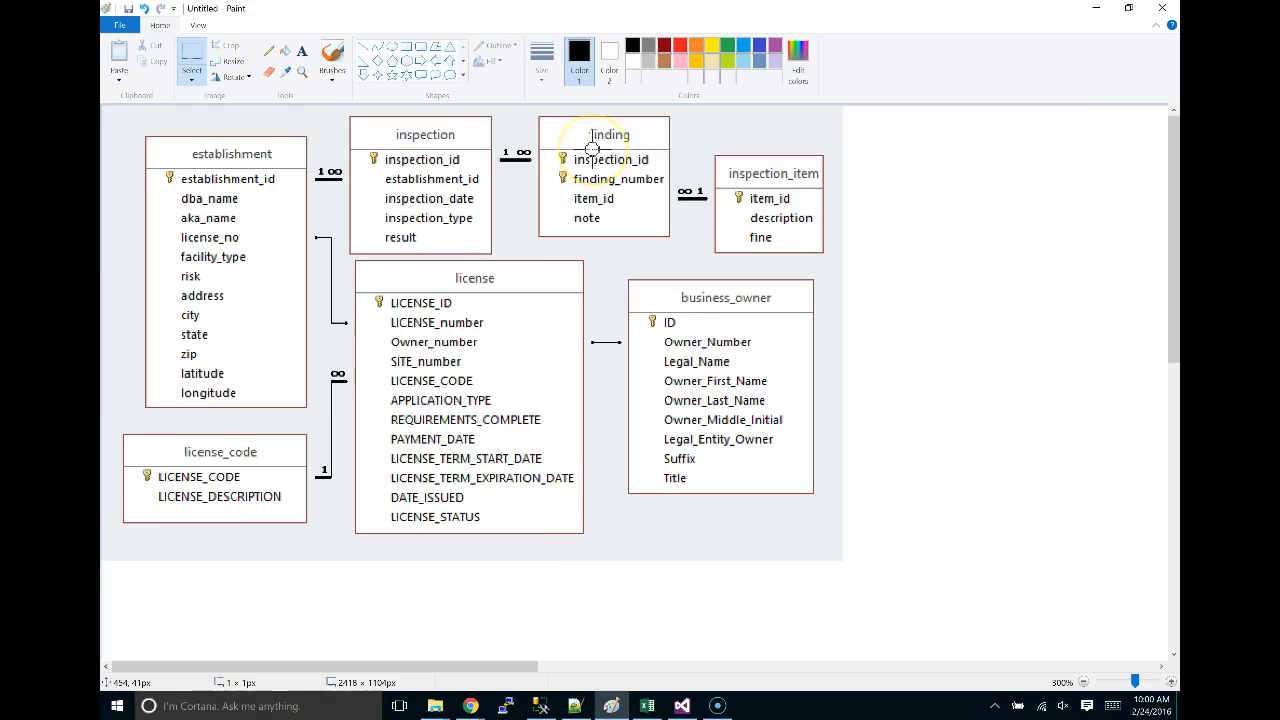
scroll(589, 140, up, 1)
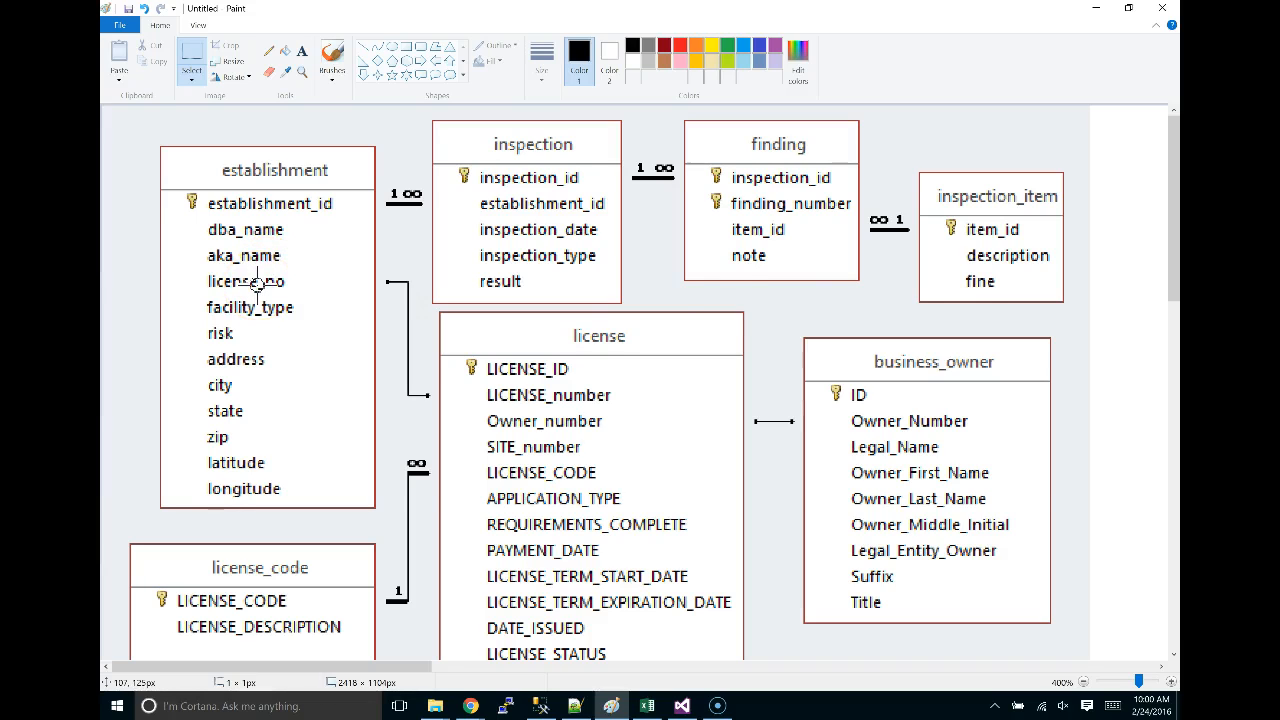
key(alt+Tab)
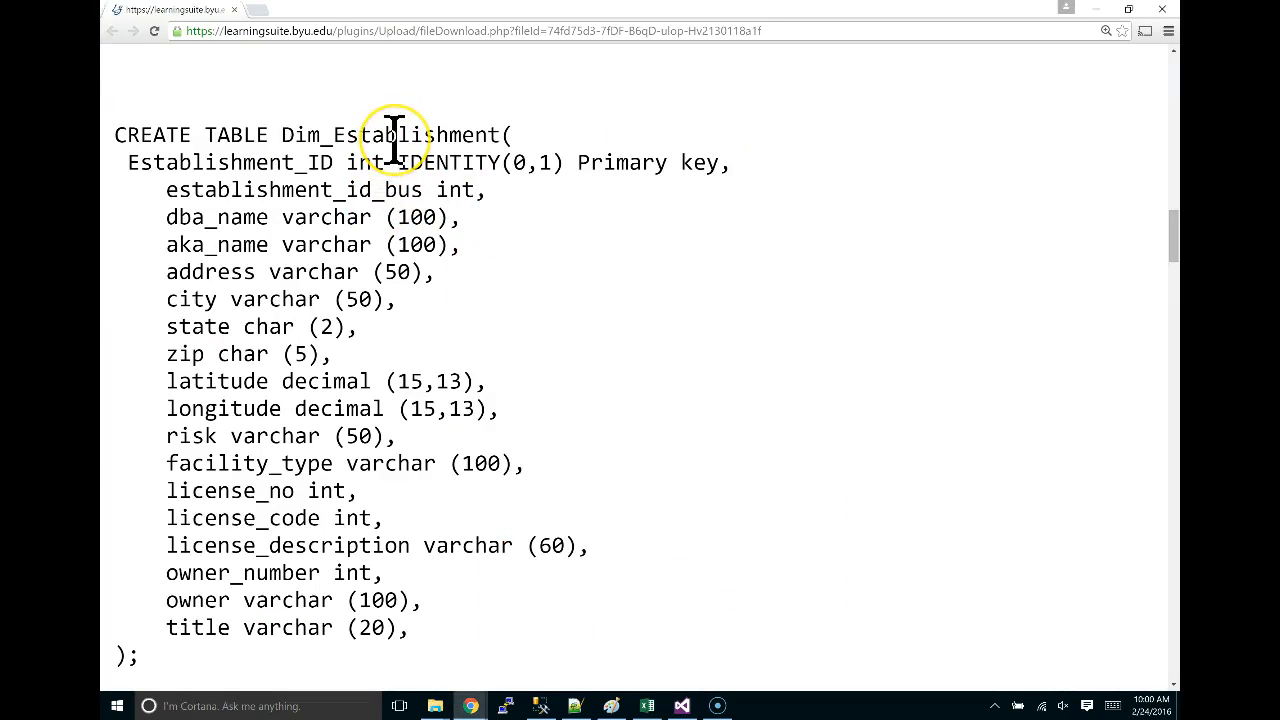
key(alt+Tab)
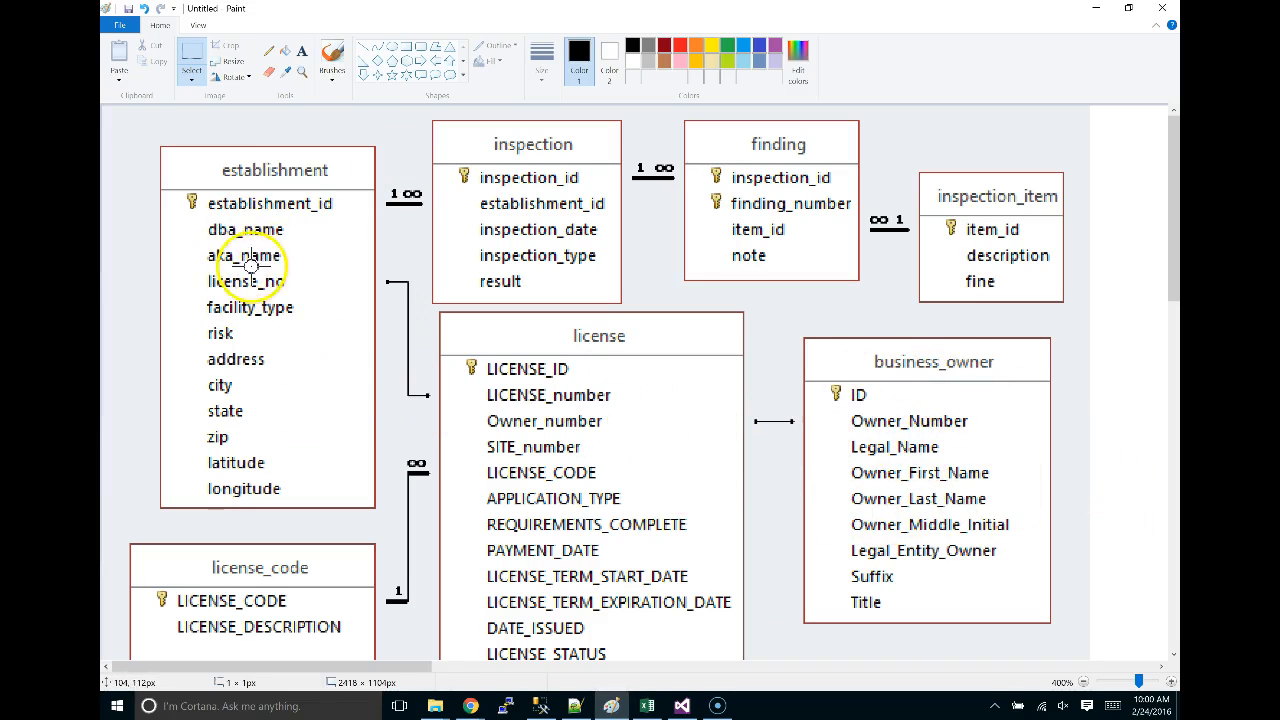
key(alt+Tab)
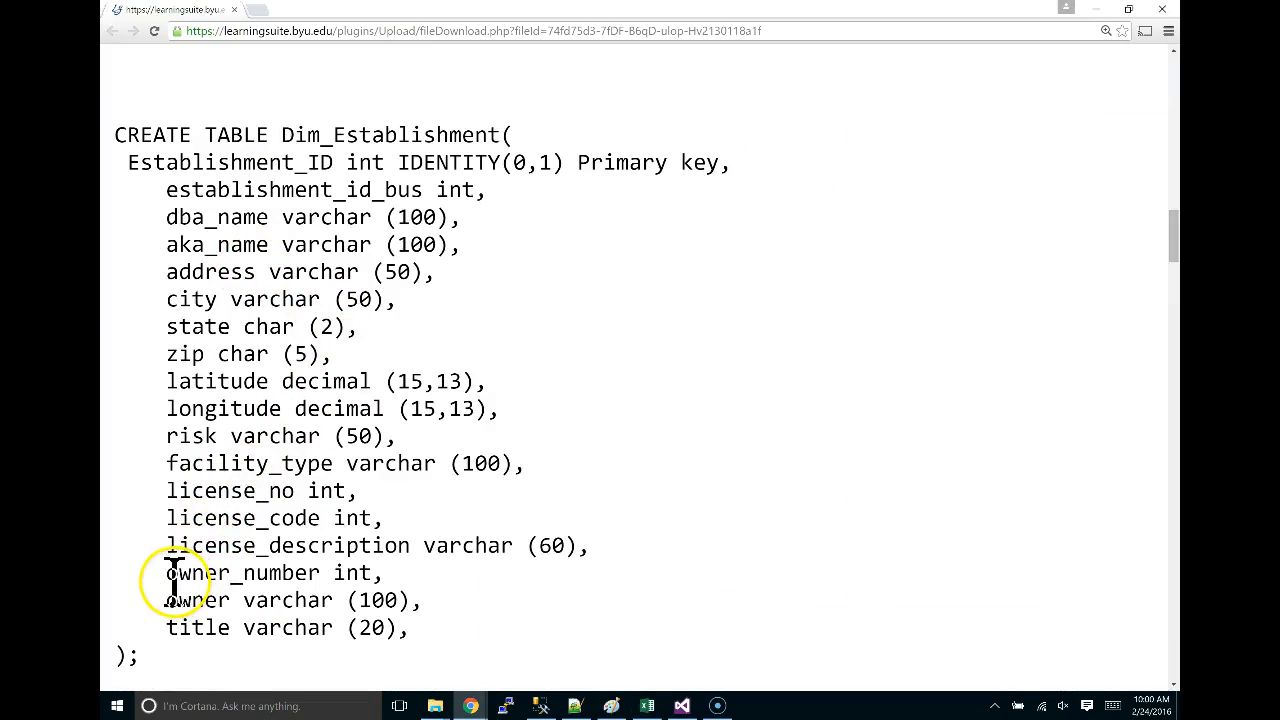
Select and copy the CREATE TABLE Dim_Establishment SQL through the establishment_id_bus line.
drag(165, 574, 414, 630)
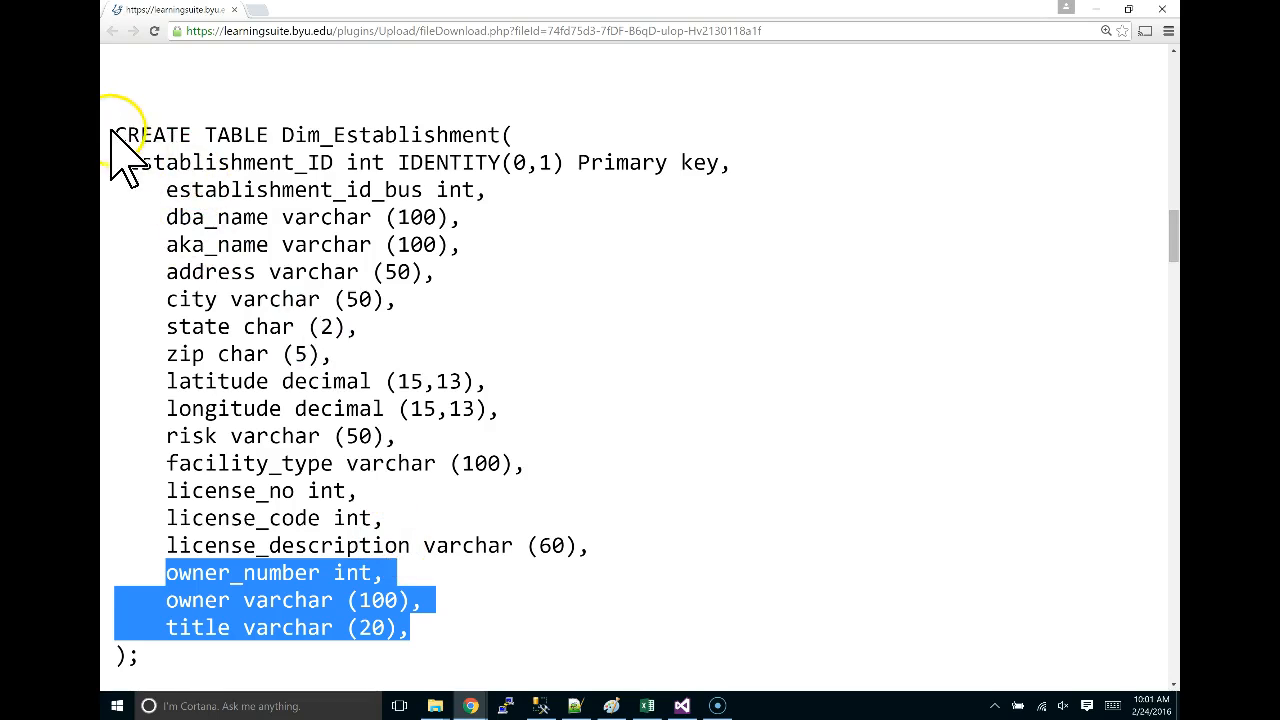
drag(112, 134, 298, 673)
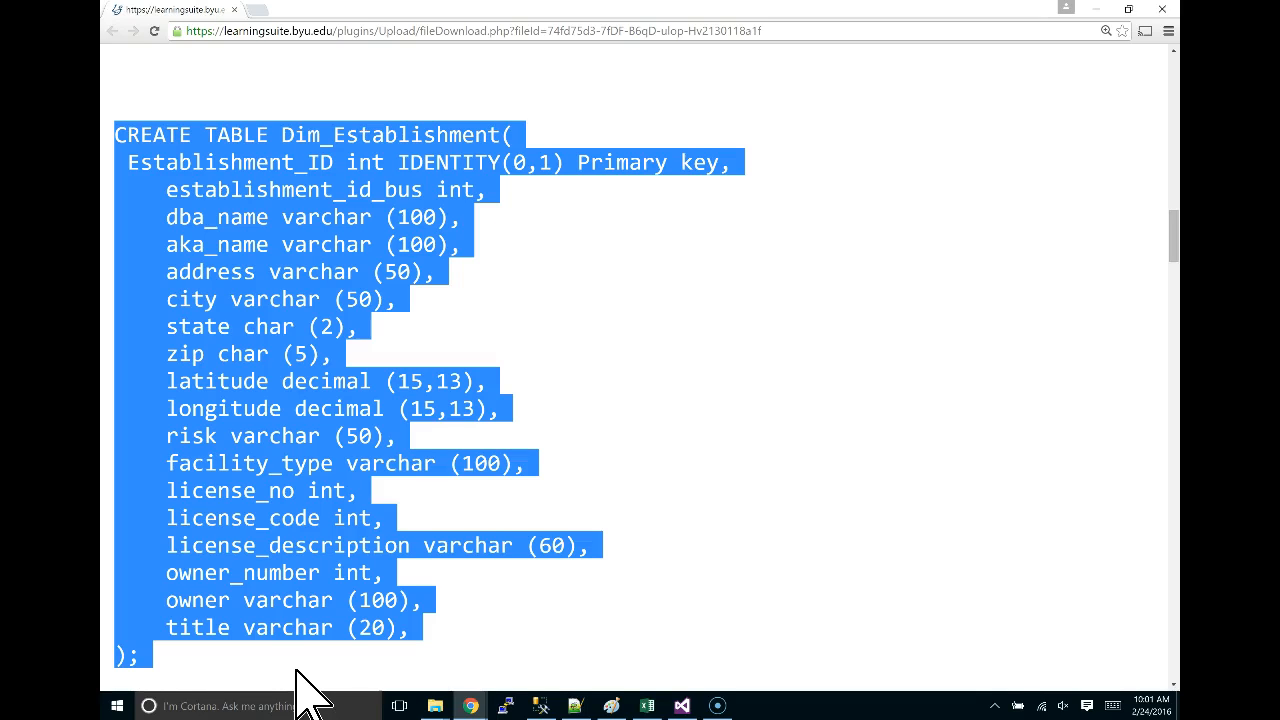
right_click(328, 675)
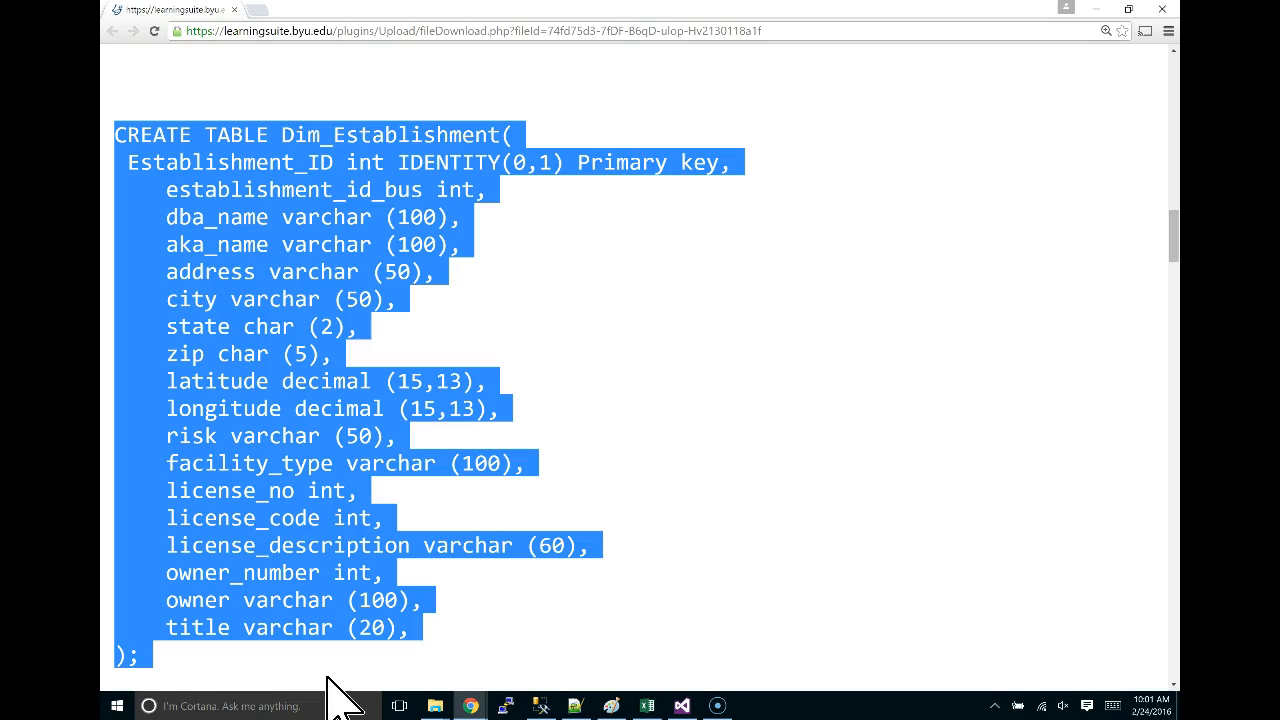
Switch through the open windows back to the Visual Studio CreateDW package designer.
key(alt+Tab)
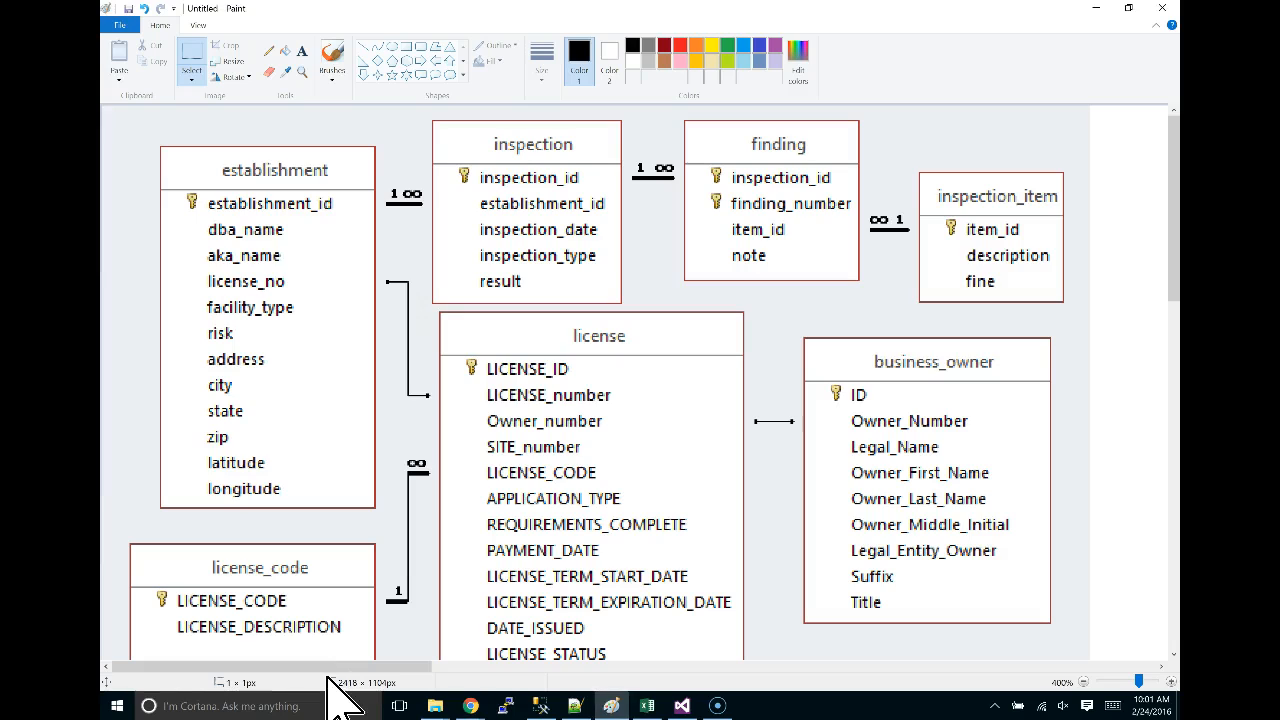
key(alt+Tab)
key(Tab)
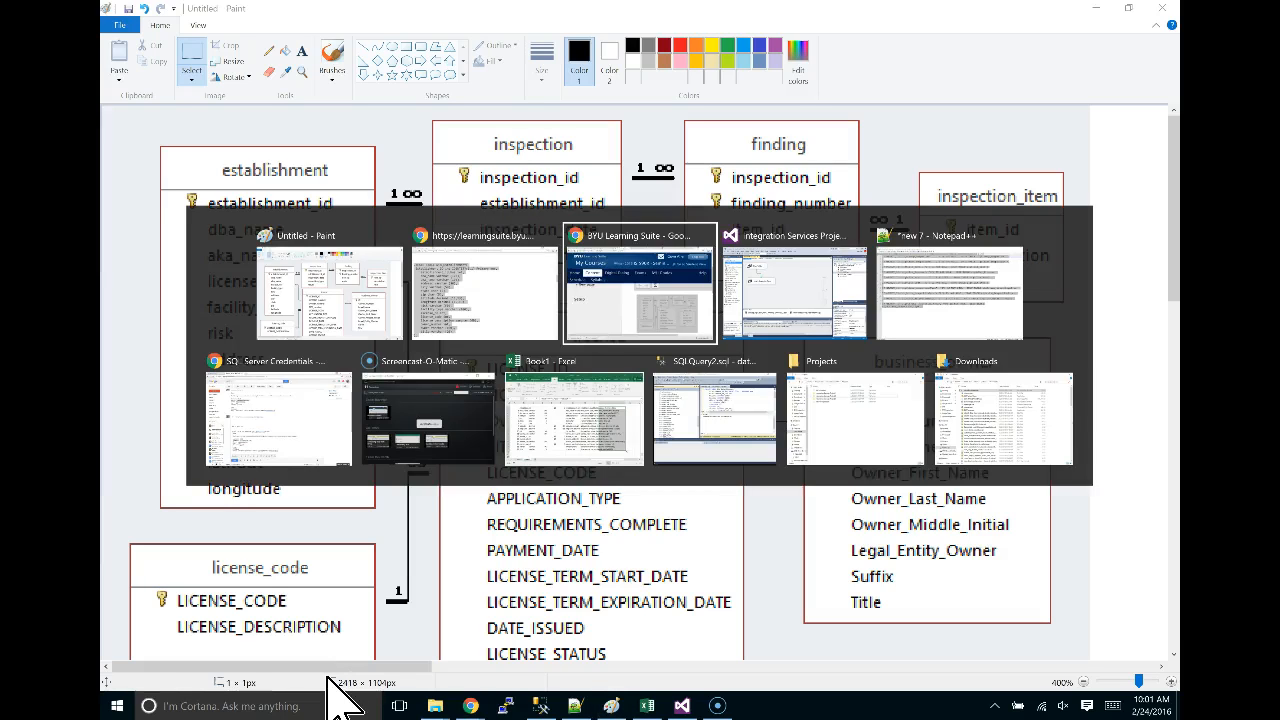
key(alt+Tab)
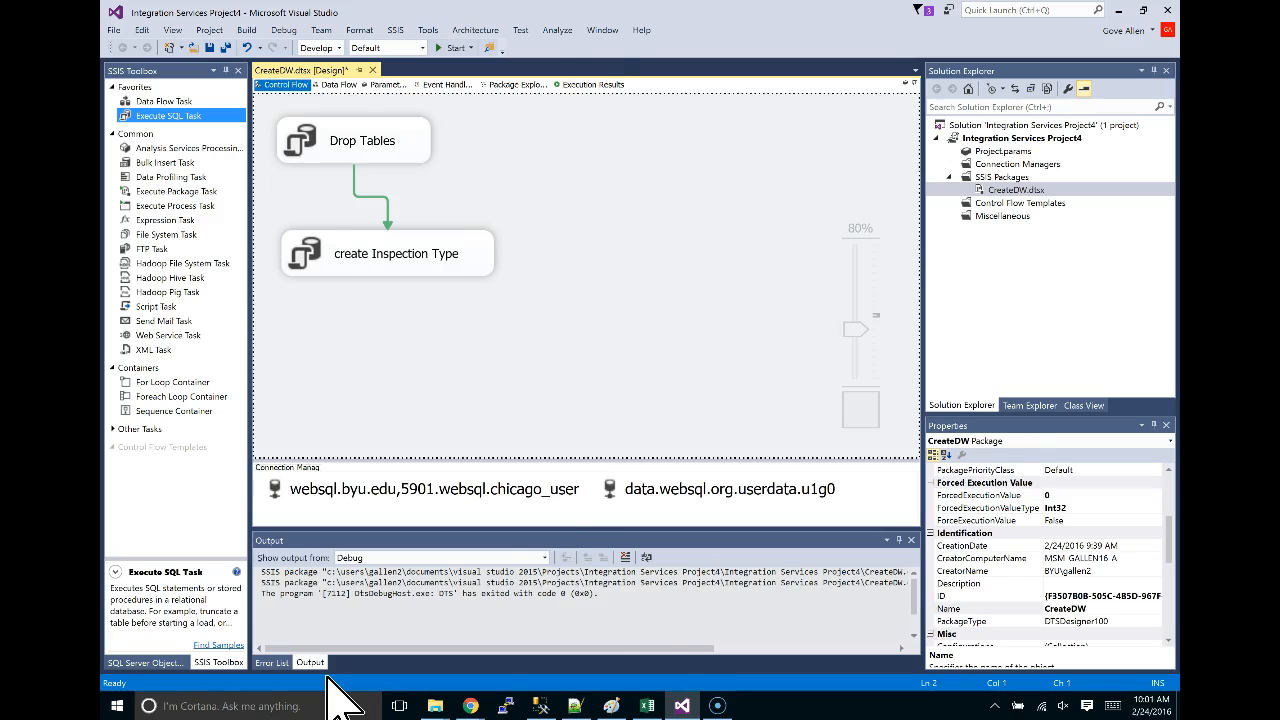
Duplicate the create Inspection Type task with copy and paste, checking the establishment SQL in the browser.
key(alt+Tab)
key(alt+Tab)
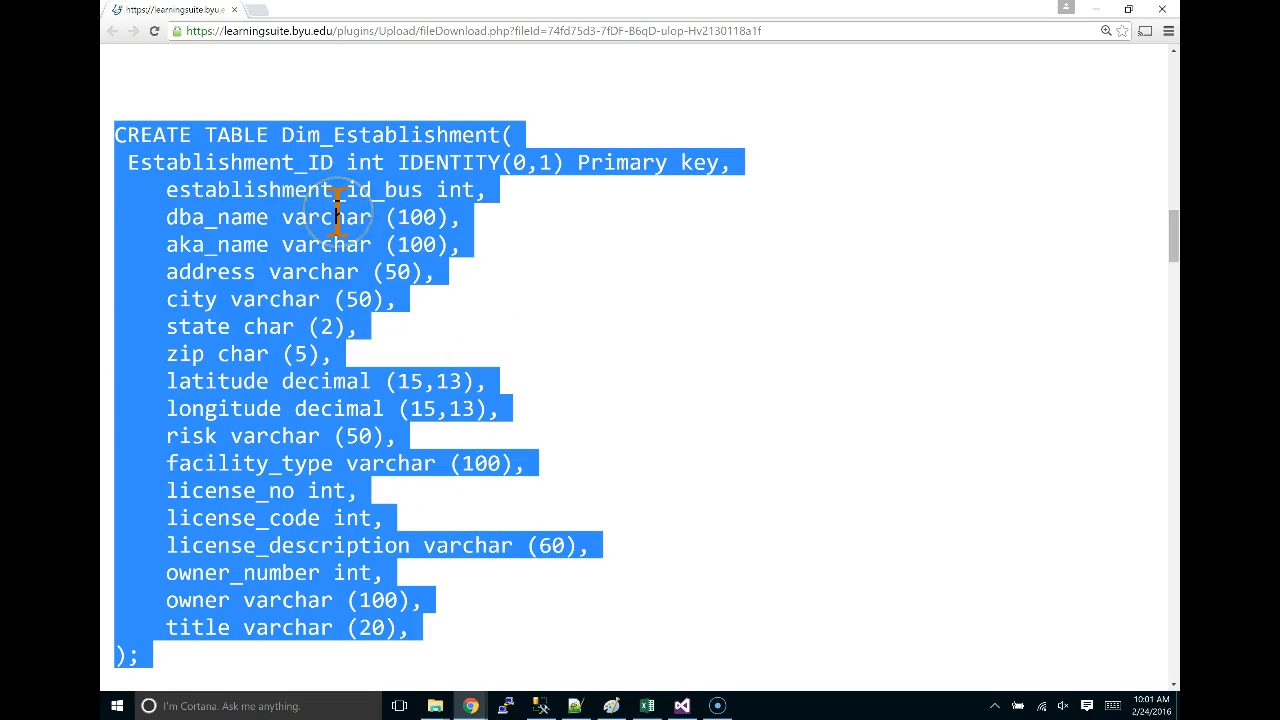
key(alt+Tab)
key(alt+Tab)
key(alt+Tab)
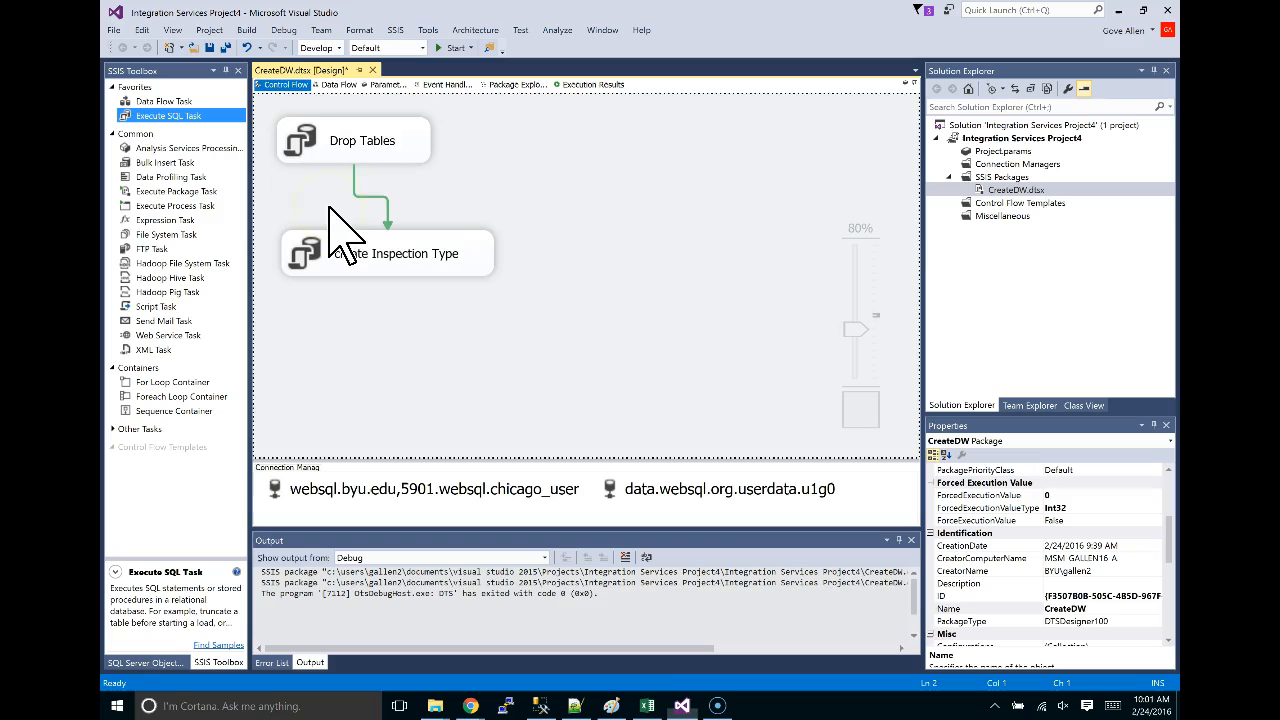
click(397, 262)
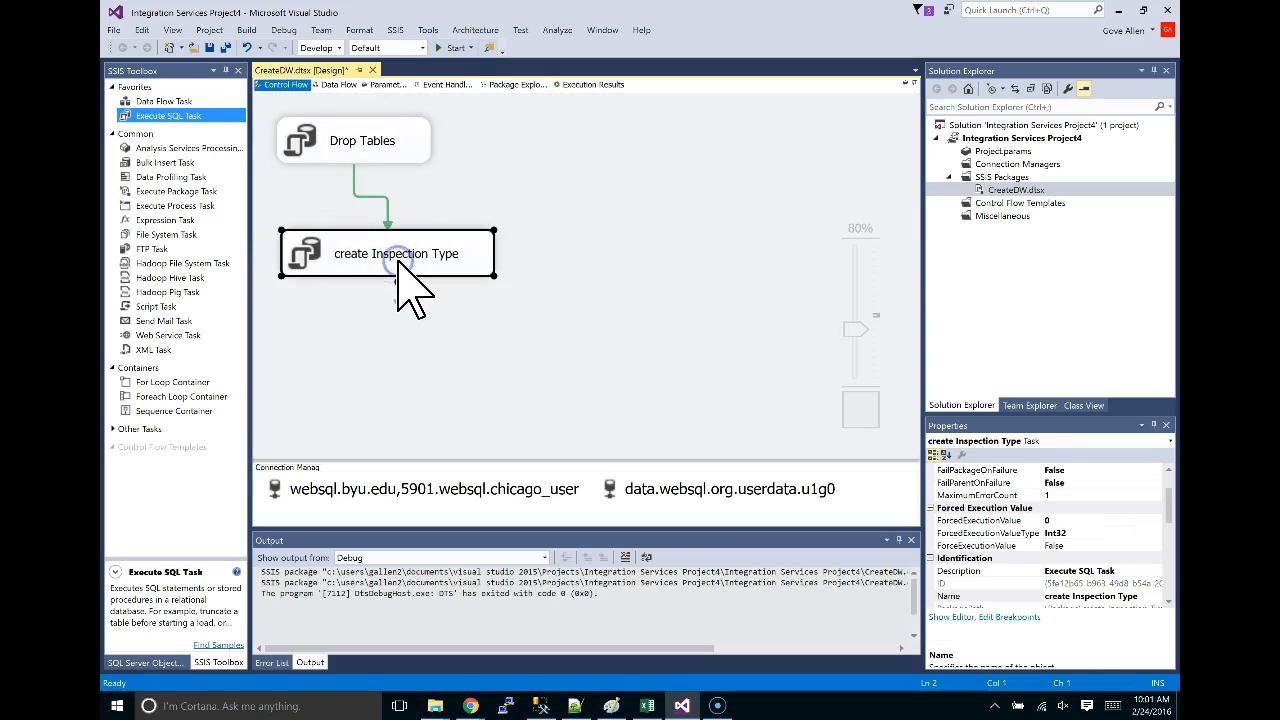
key(ctrl+c)
key(ctrl+v)
key(alt+Tab)
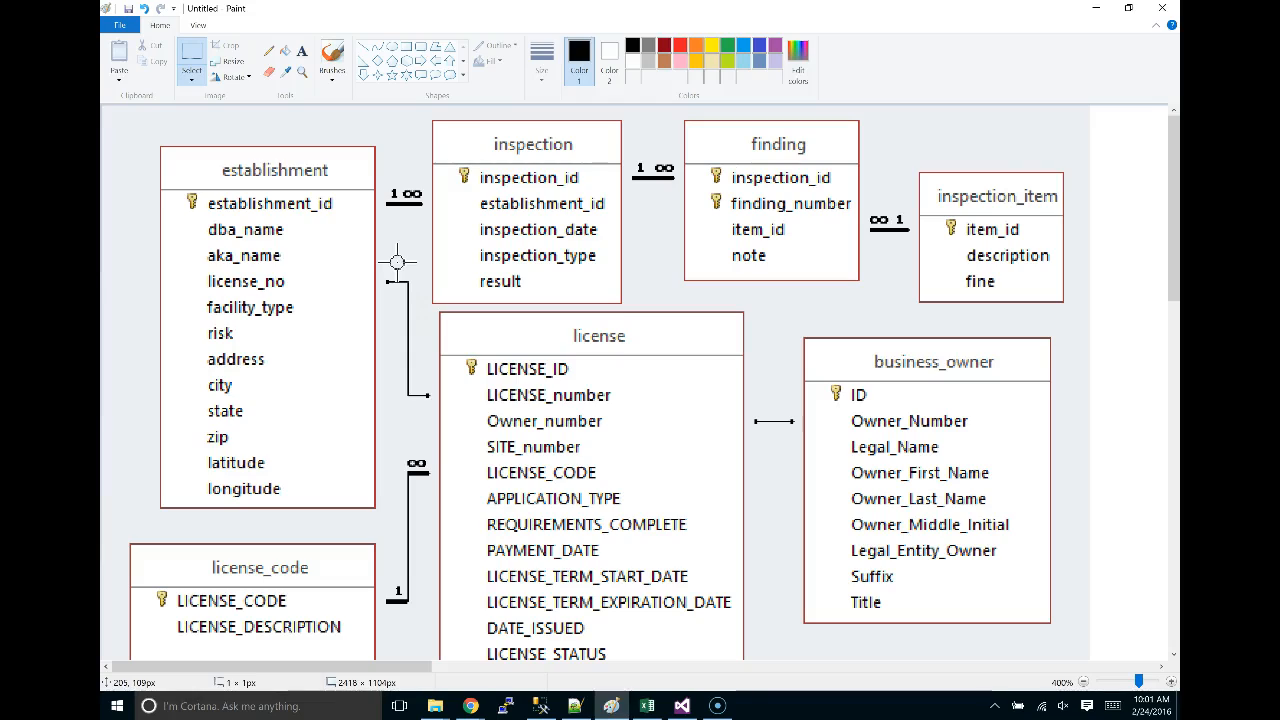
key(alt+Tab)
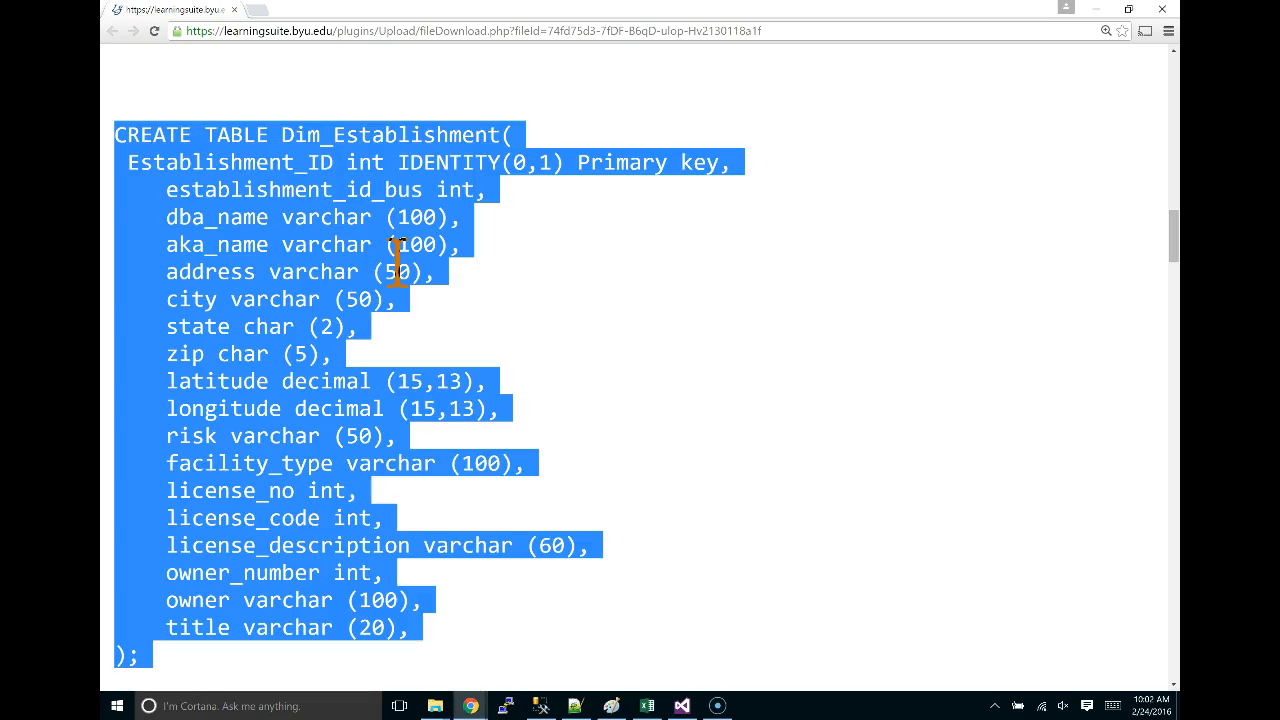
key(alt+Tab)
Replace the copied task's SQLStatement with the CREATE TABLE Dim_Establishment script.
double_click(385, 370)
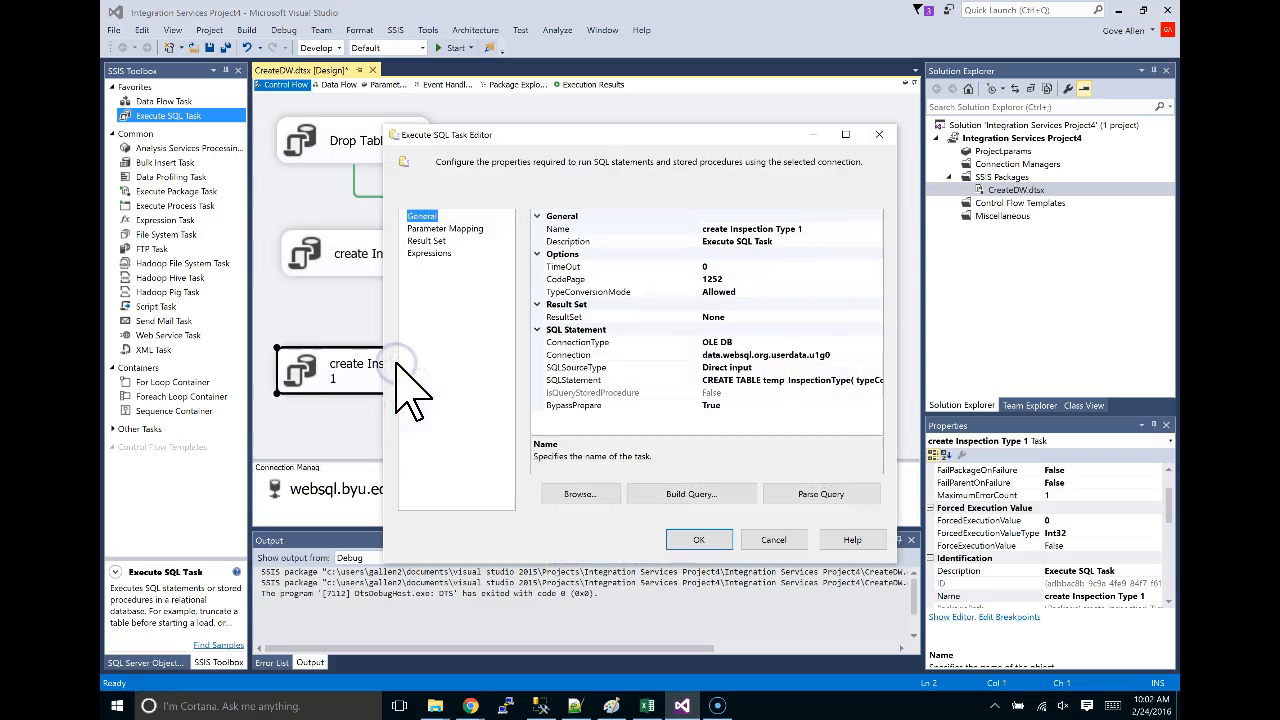
click(745, 380)
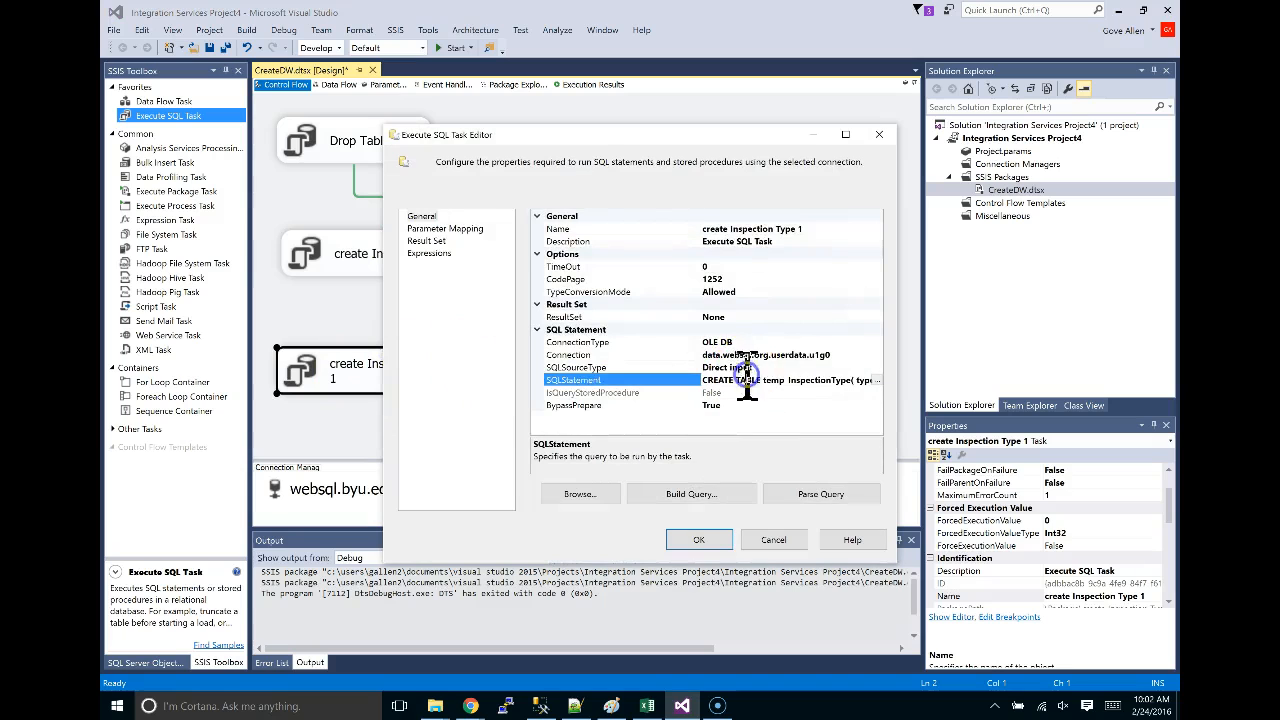
click(876, 381)
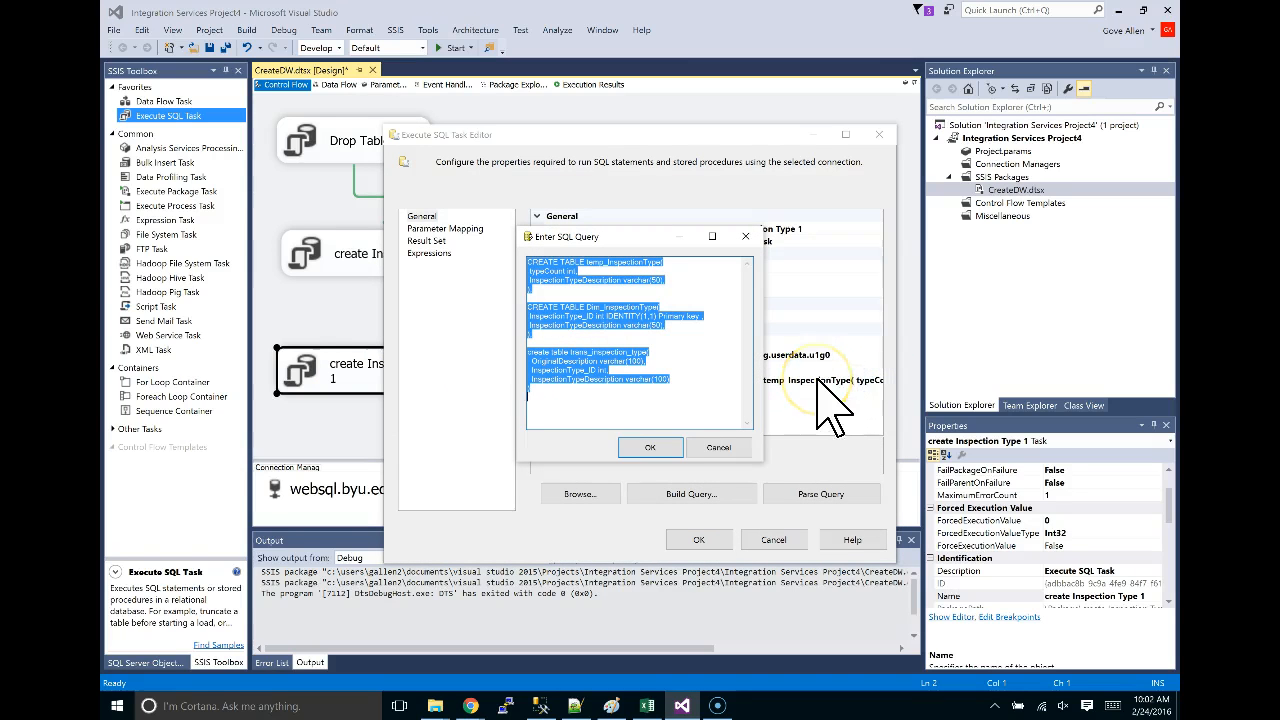
key(ctrl+v)
click(745, 448)
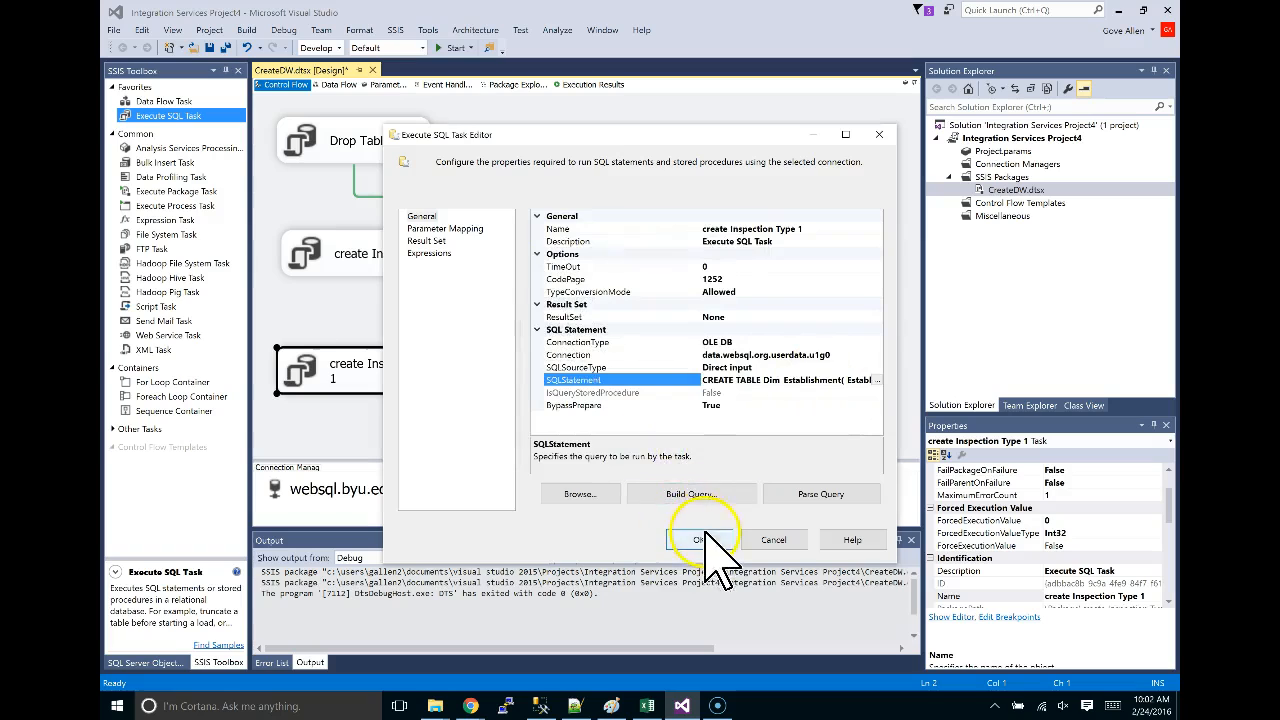
Rename the copied task to 'create establishment' and save its settings.
click(801, 229)
drag(811, 229, 686, 243)
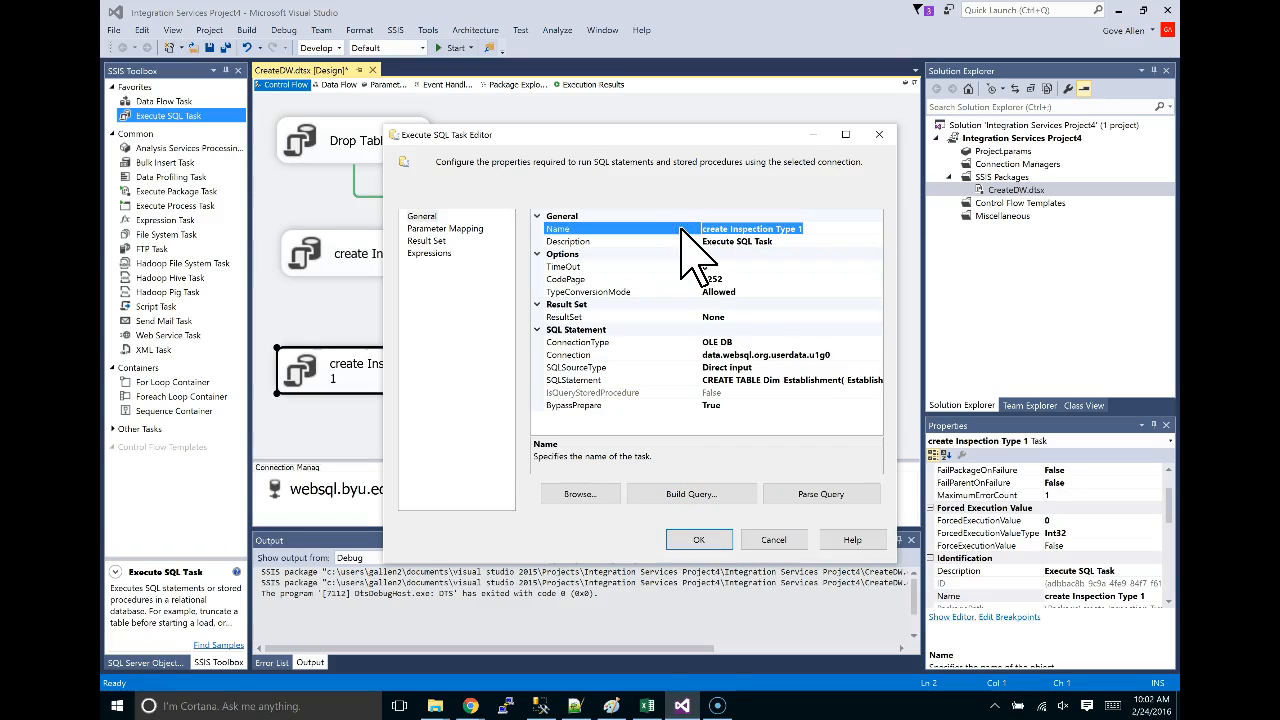
text(establishment)
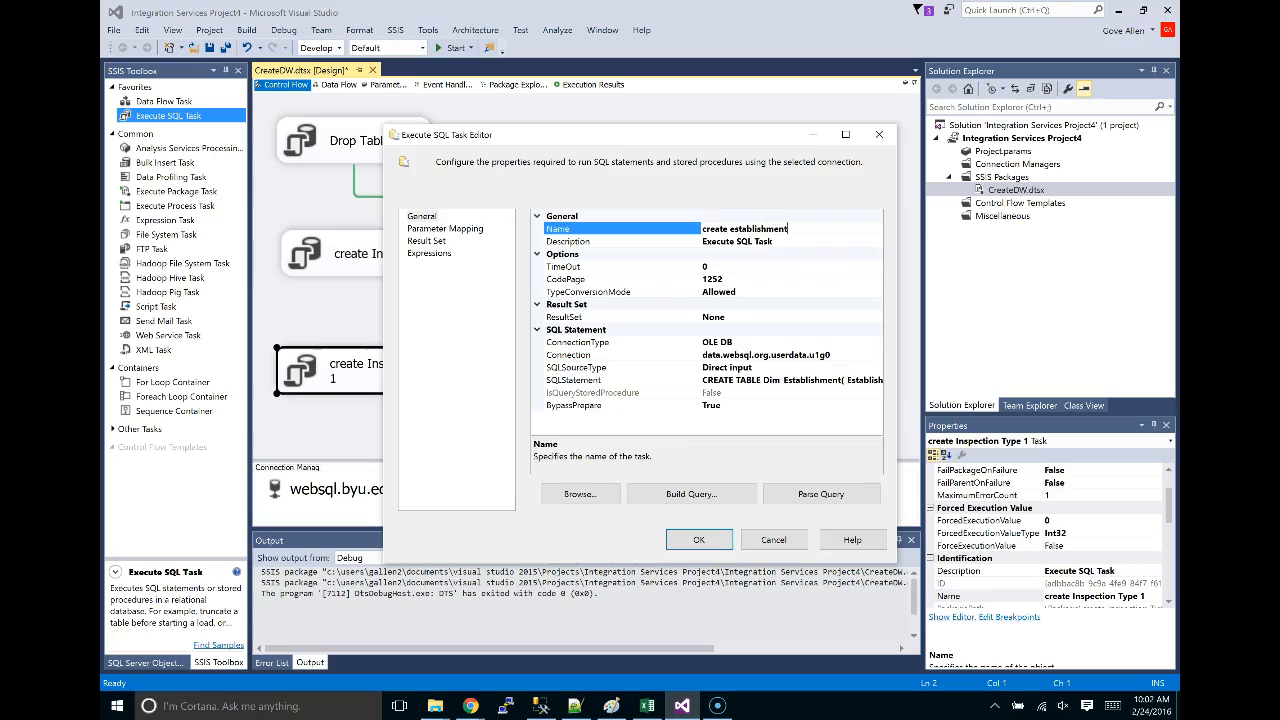
click(699, 539)
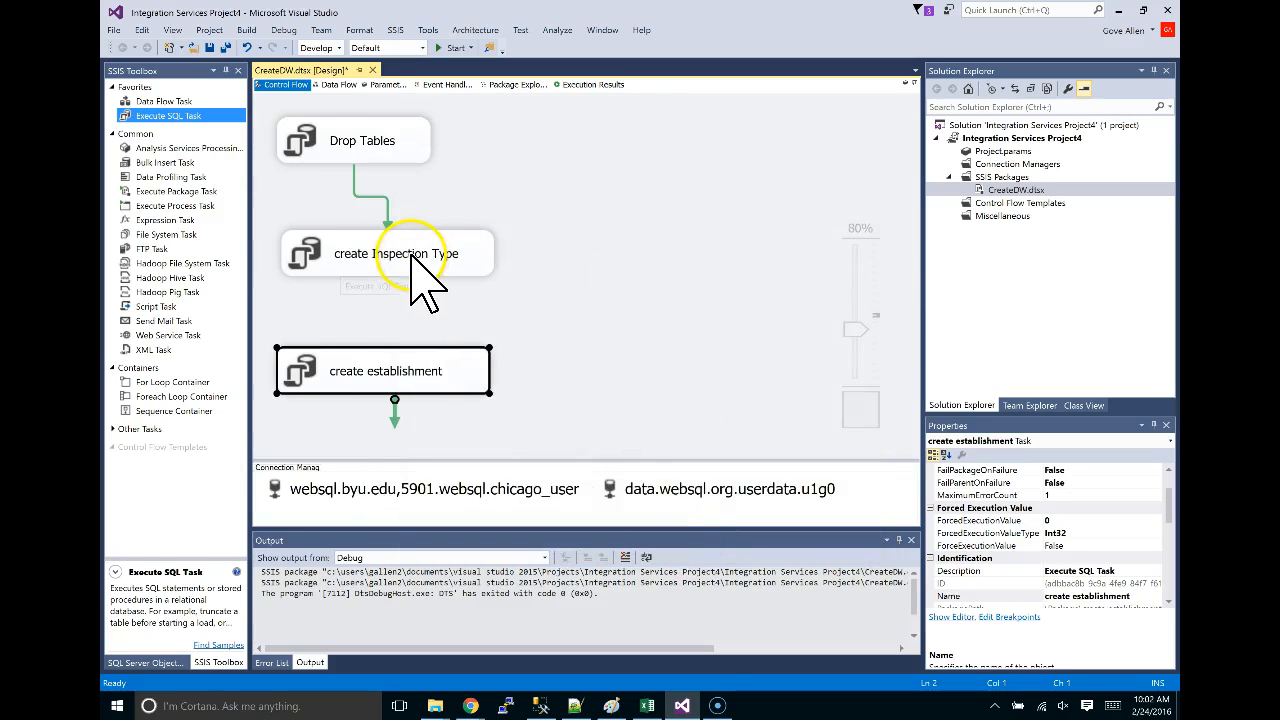
Connect create Inspection Type to create establishment with a precedence constraint arrow.
click(410, 251)
drag(398, 305, 381, 380)
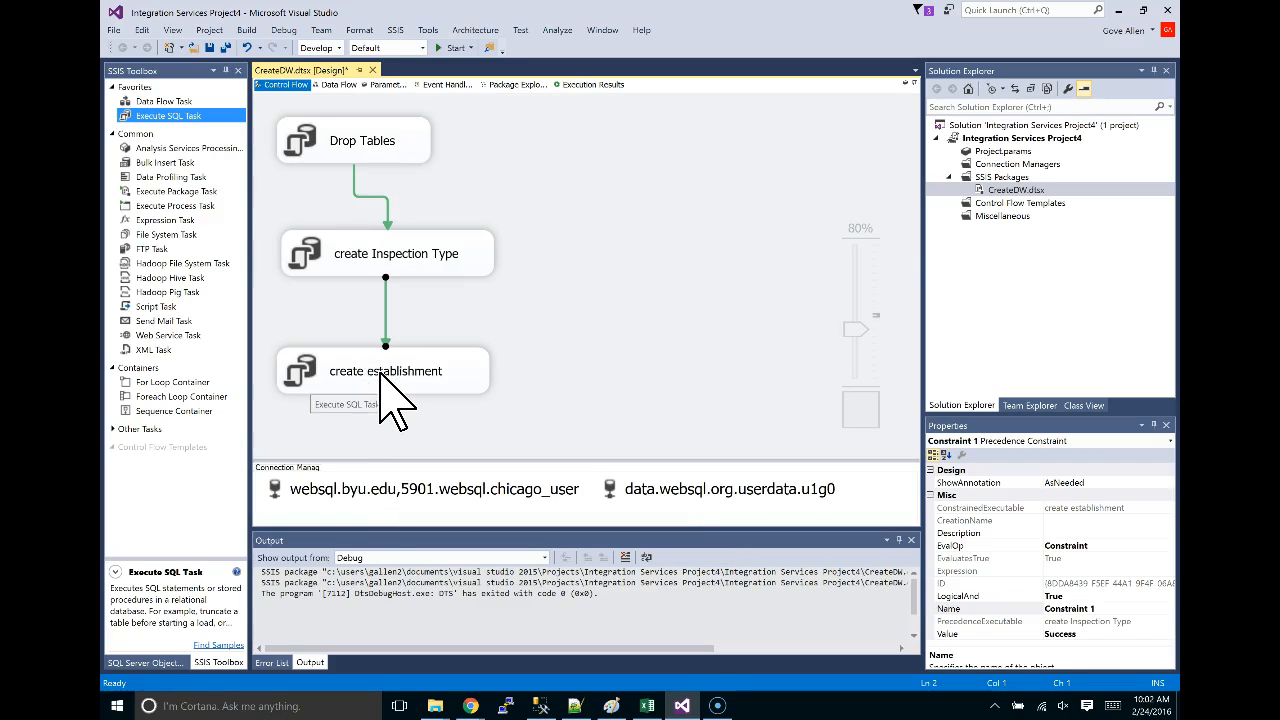
click(583, 164)
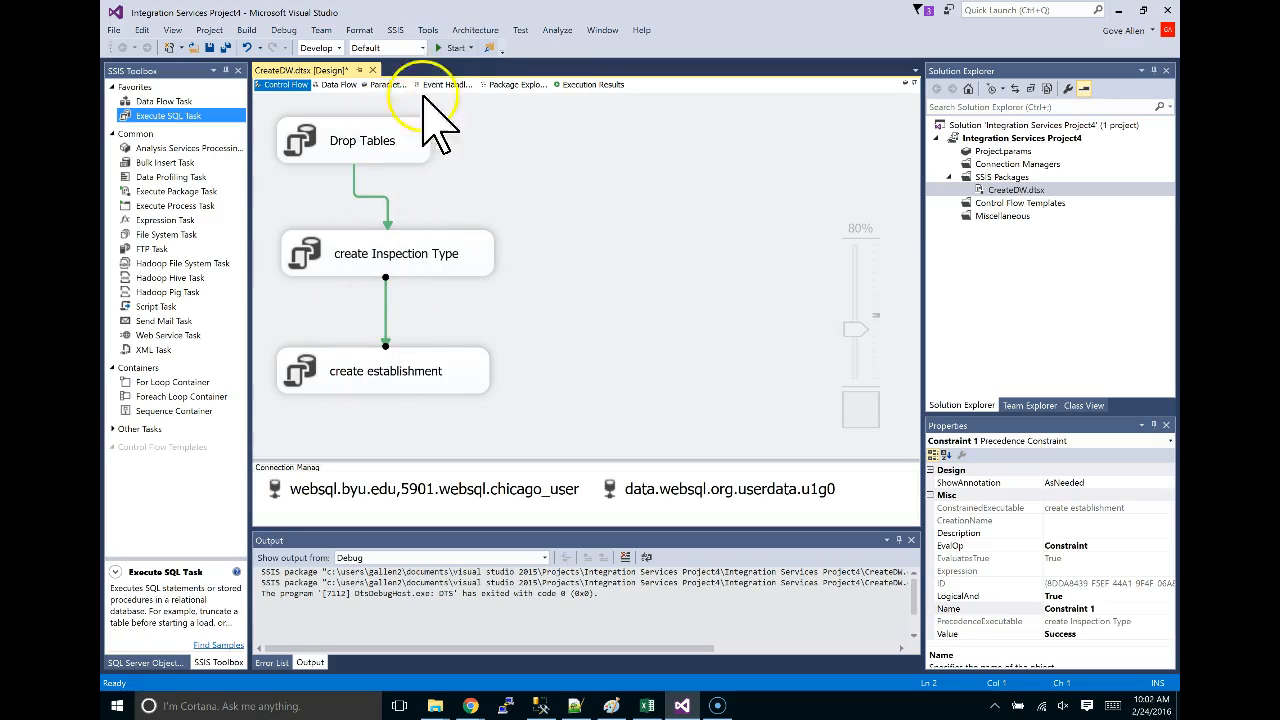
click(453, 48)
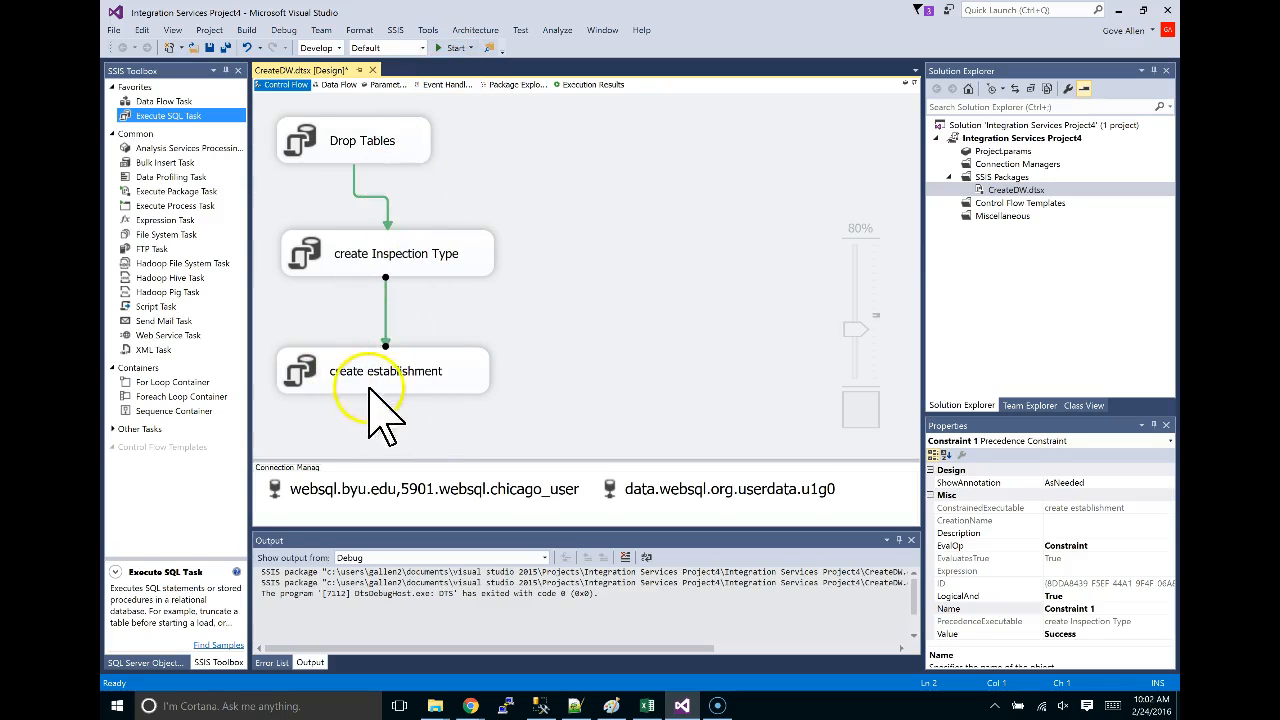
Disable the create Inspection Type and Drop Tables tasks, then run the package in debug mode.
right_click(413, 255)
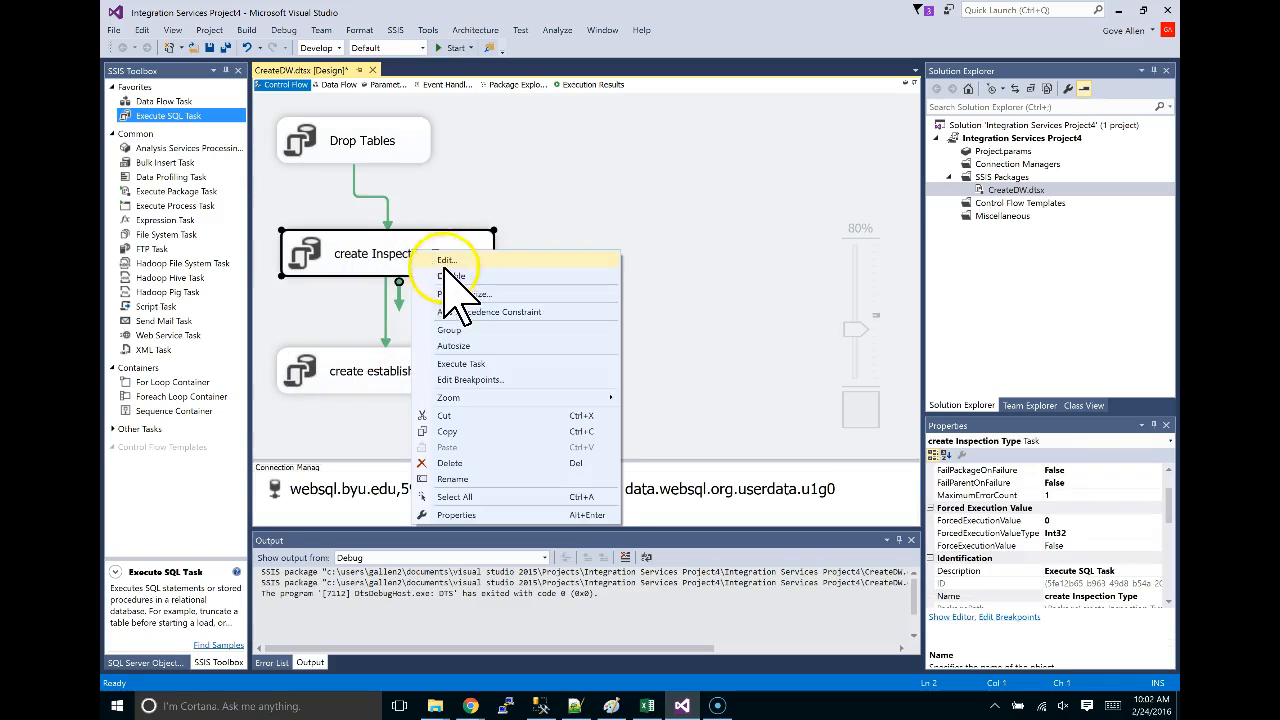
click(371, 252)
right_click(371, 143)
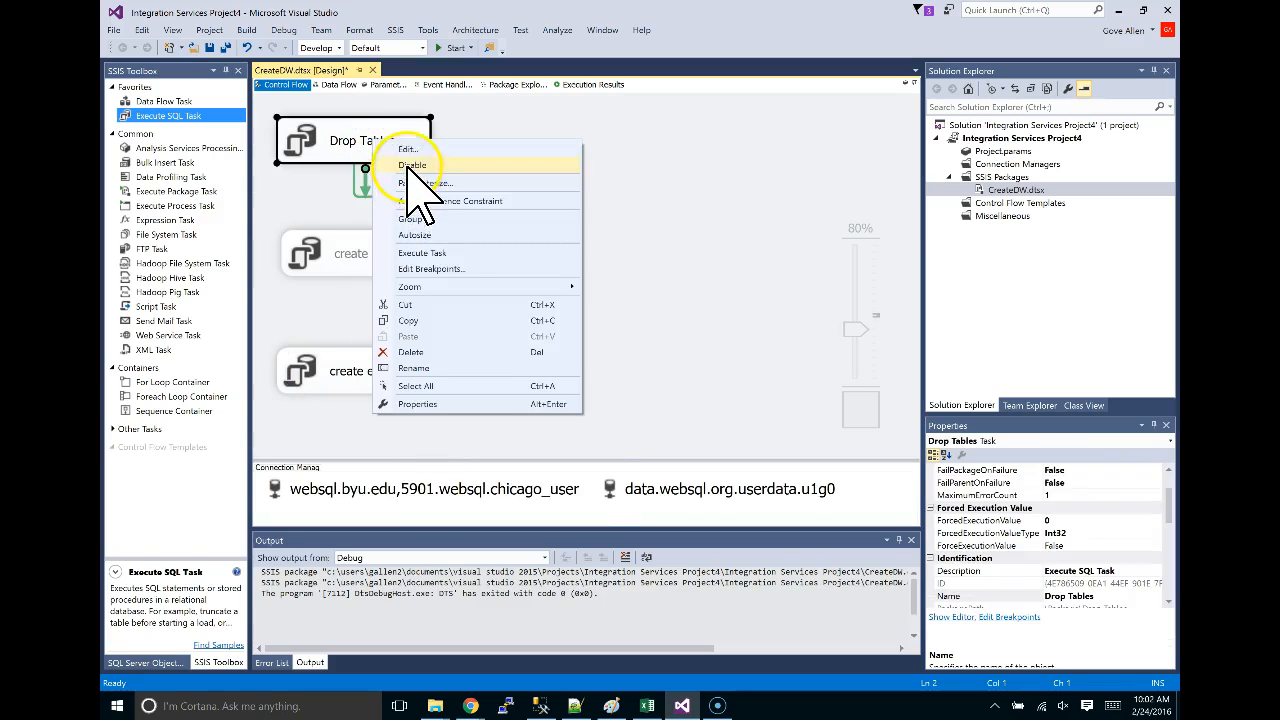
key(Escape)
click(563, 342)
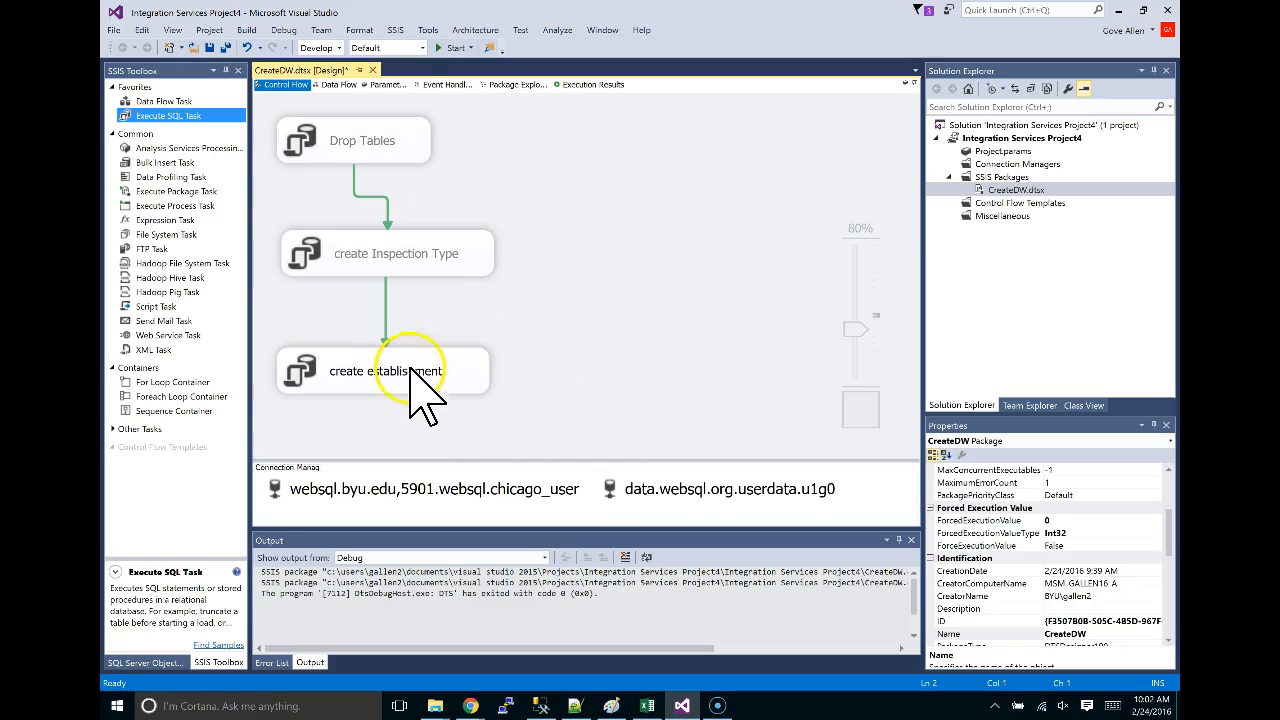
click(455, 48)
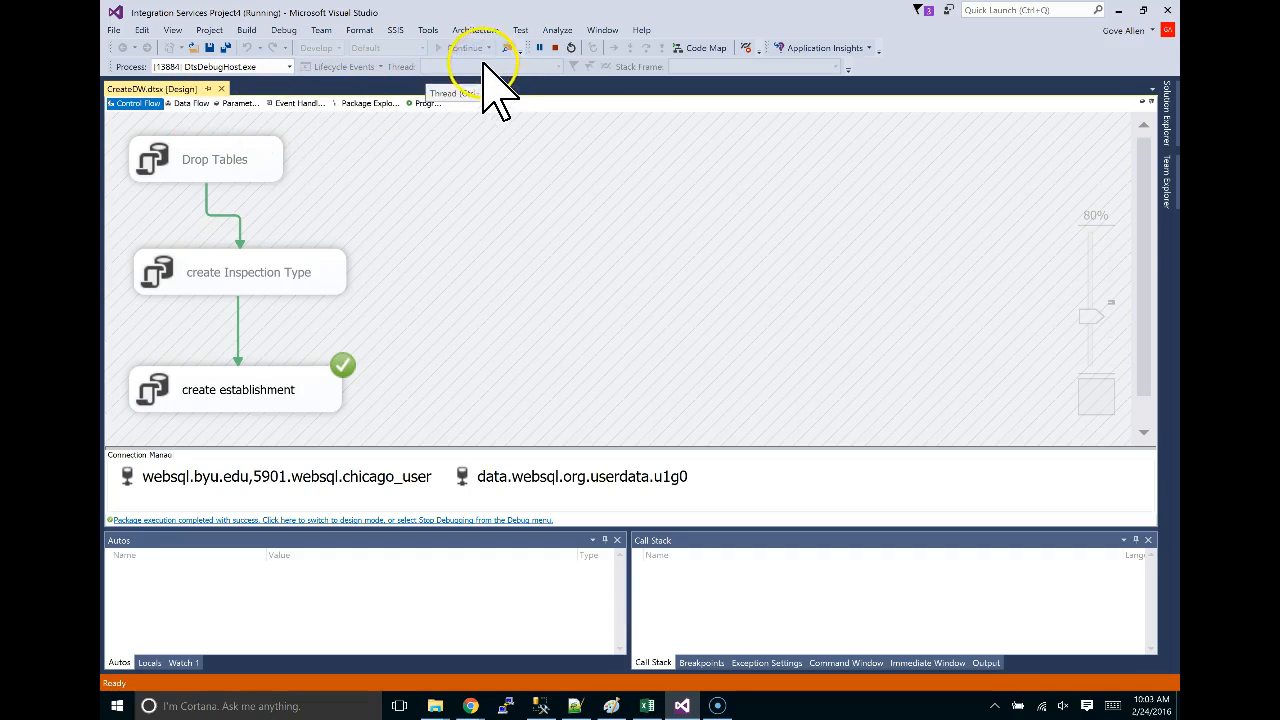
Stop debugging, rerun CreateDW, and return to design mode after the Dim_Establishment-exists error.
click(553, 48)
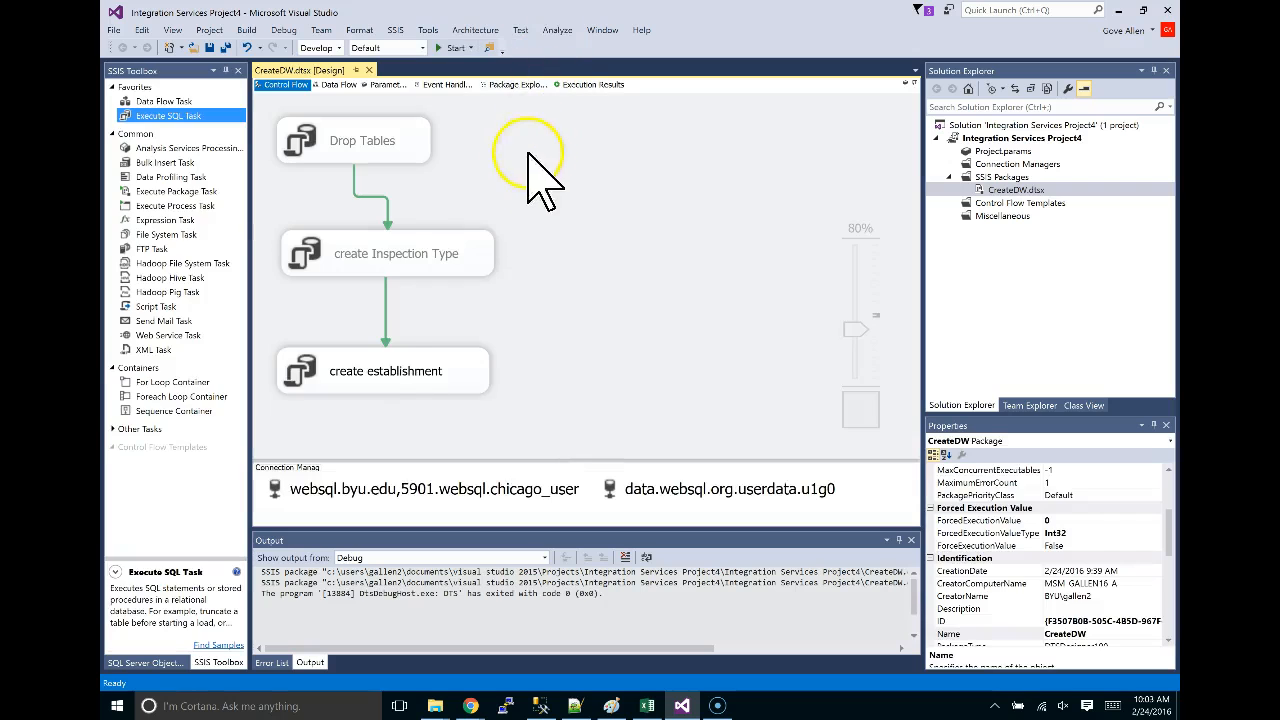
click(428, 370)
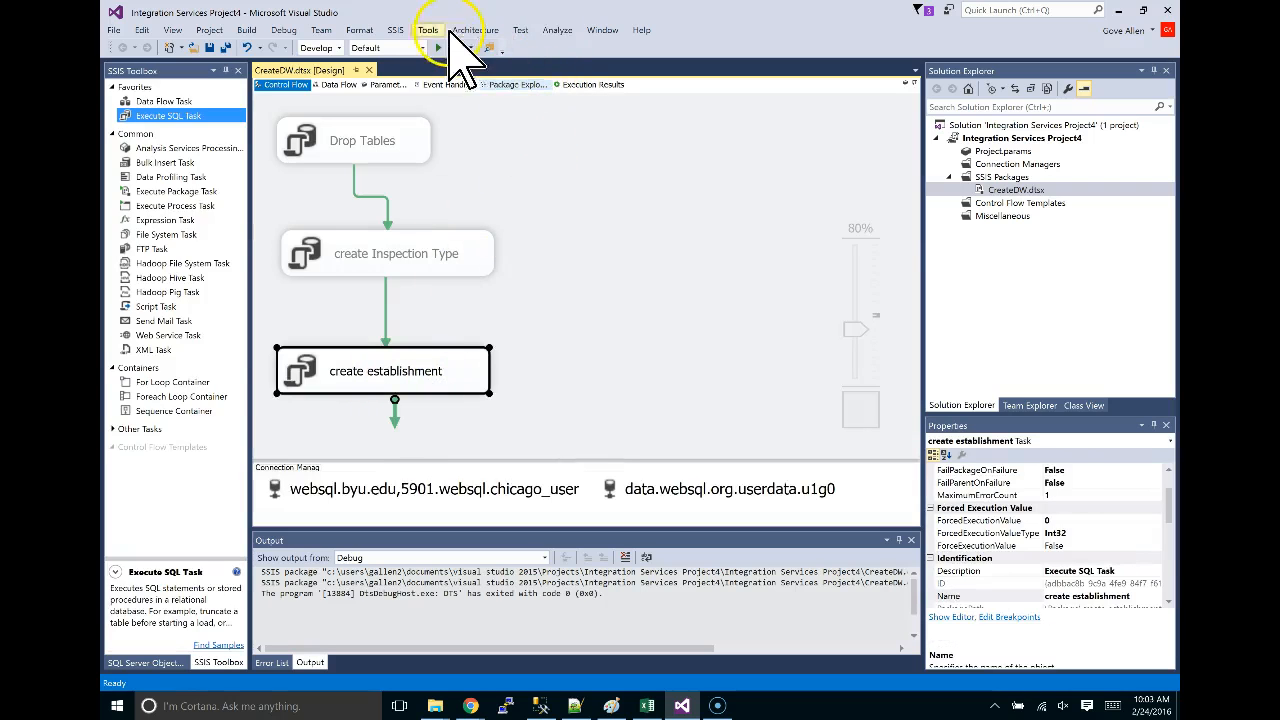
click(440, 48)
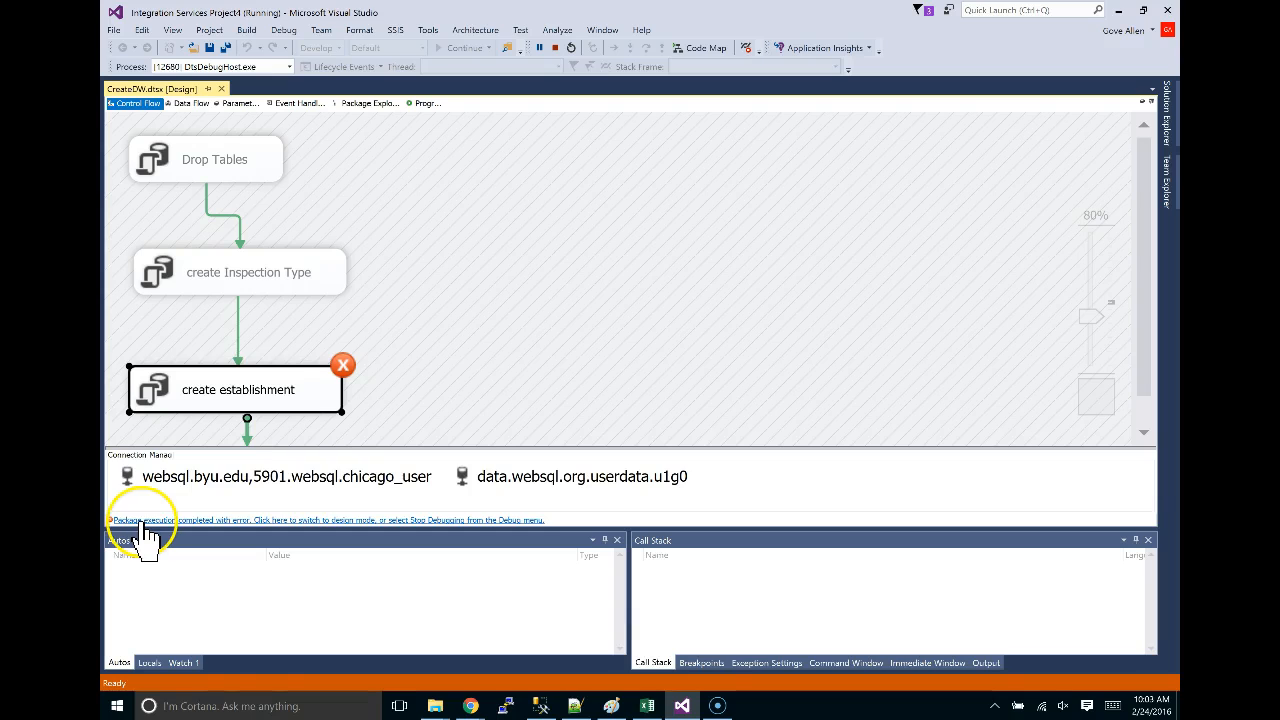
click(229, 520)
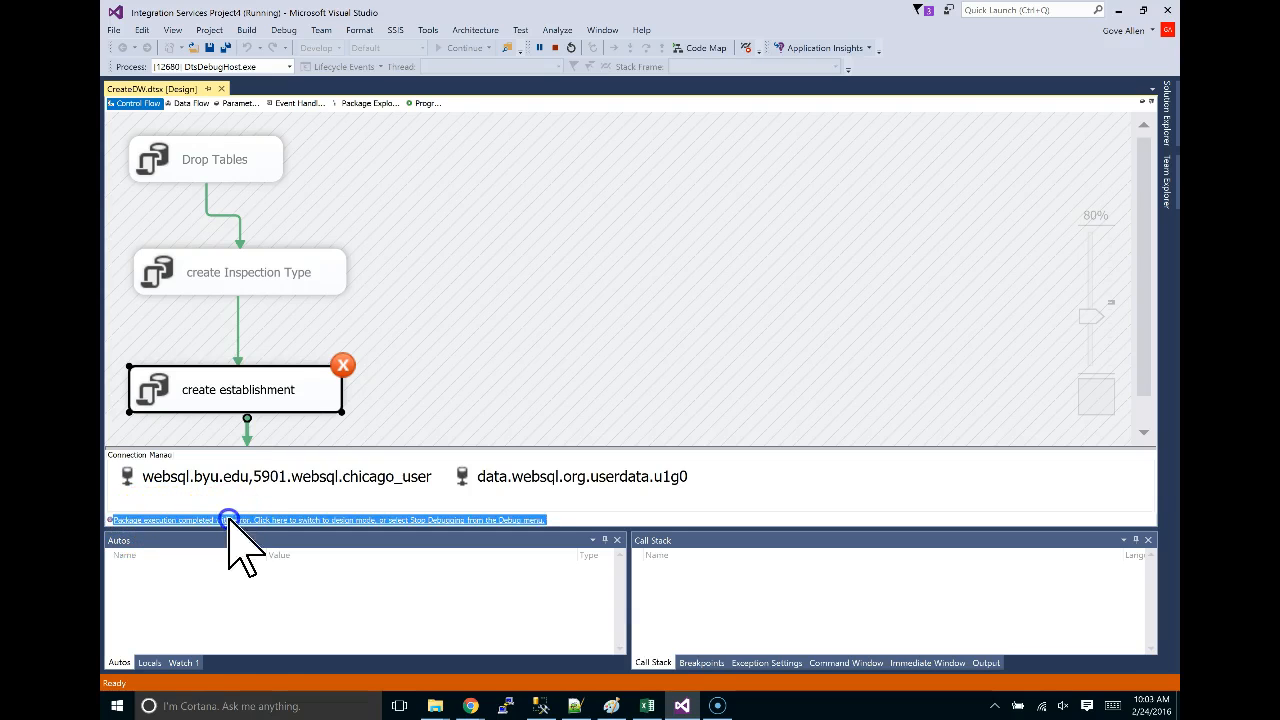
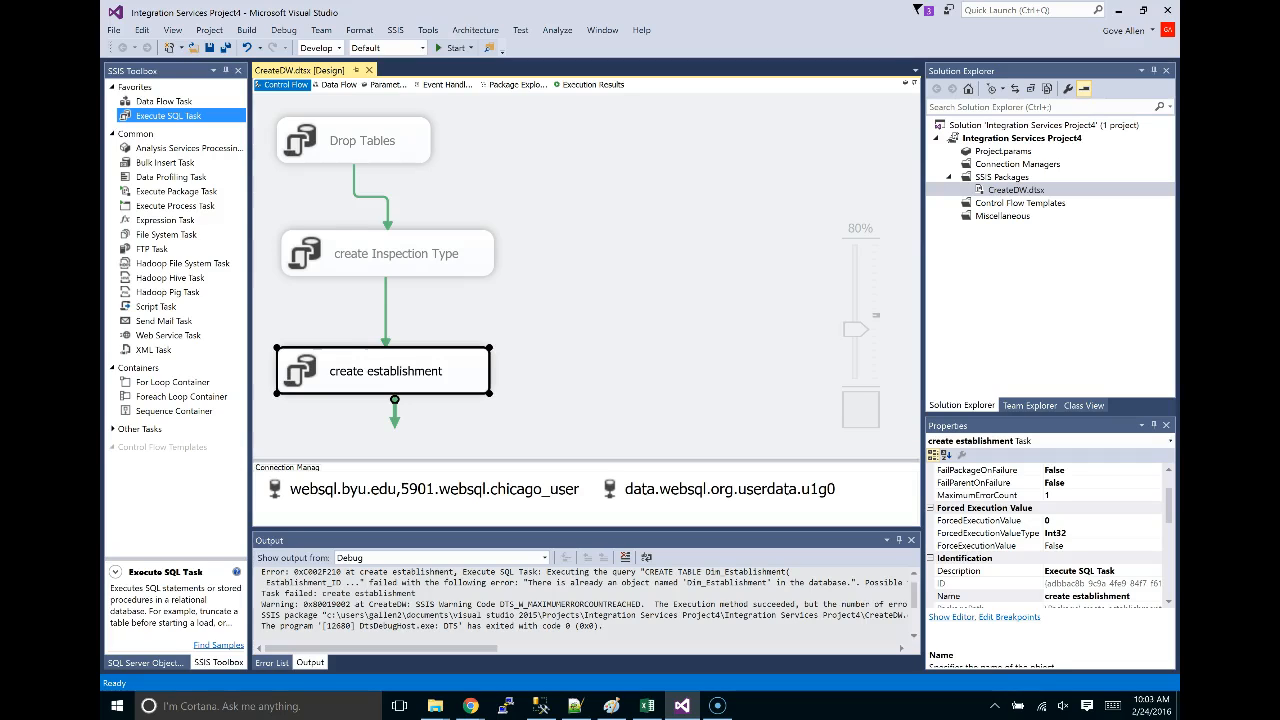
Inspect the Drop Tables task's SQL statement and close it without changes.
double_click(365, 141)
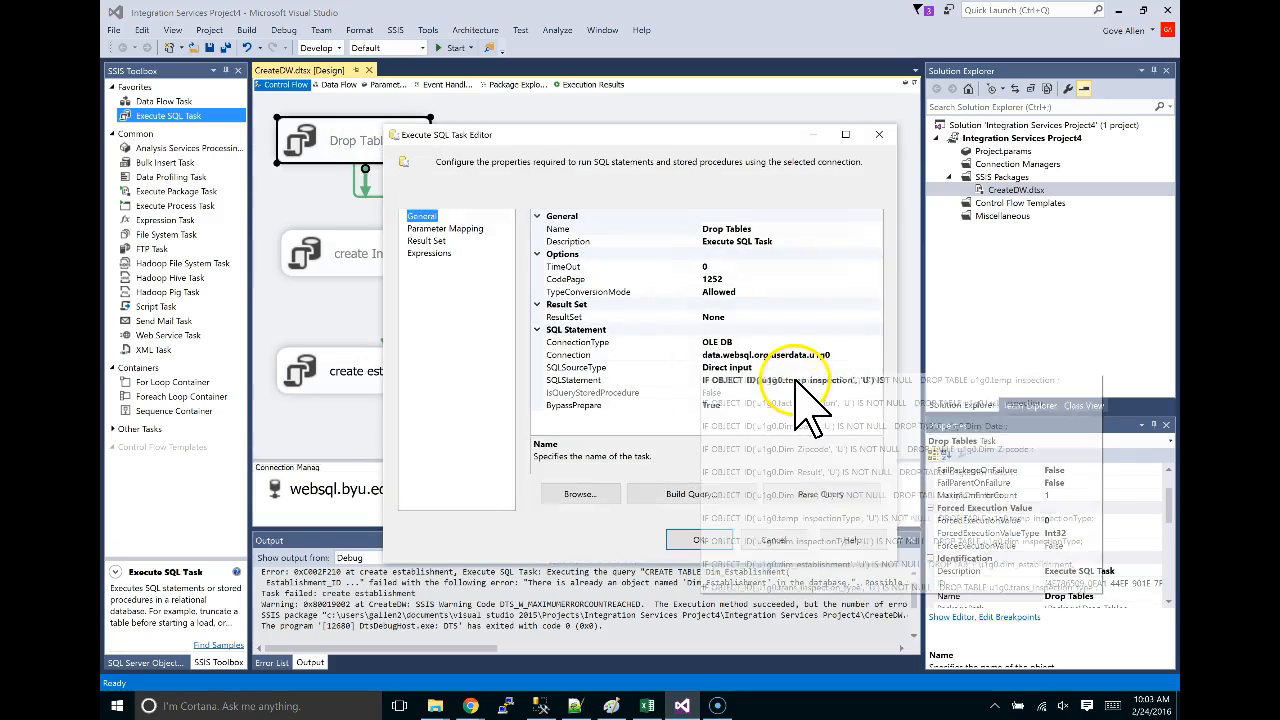
click(795, 381)
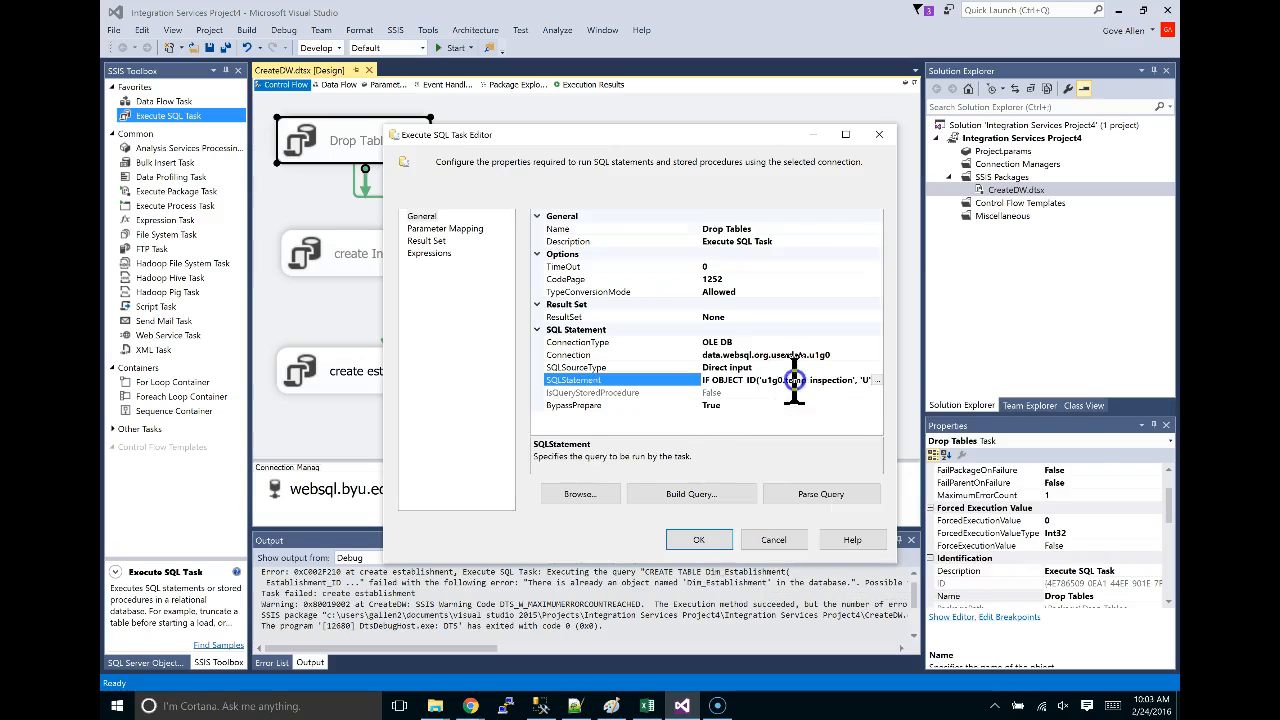
click(877, 381)
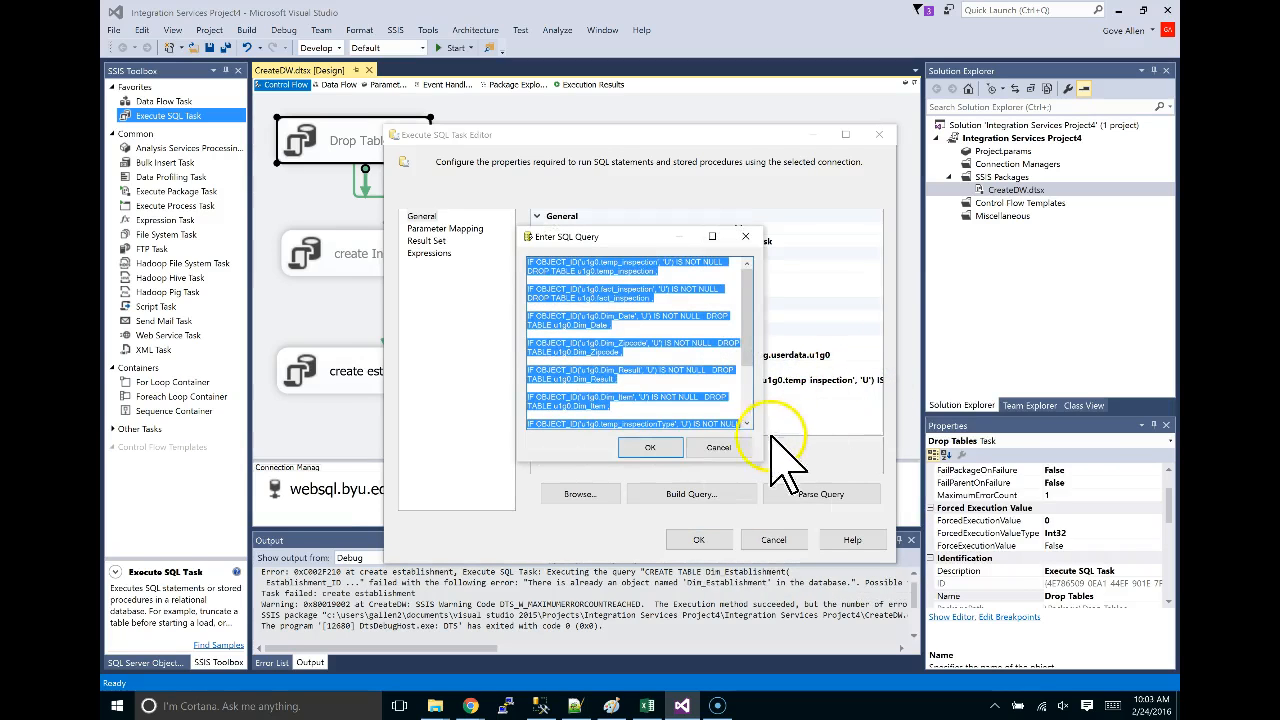
click(718, 447)
click(775, 540)
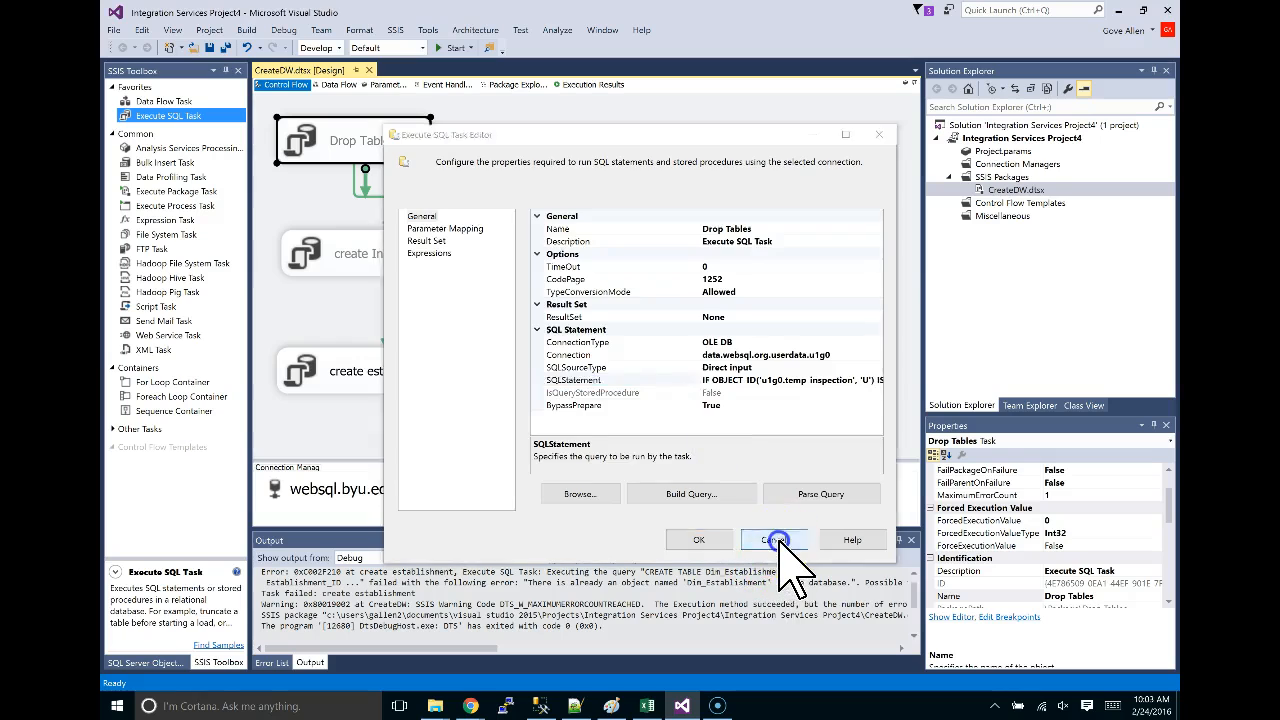
click(506, 177)
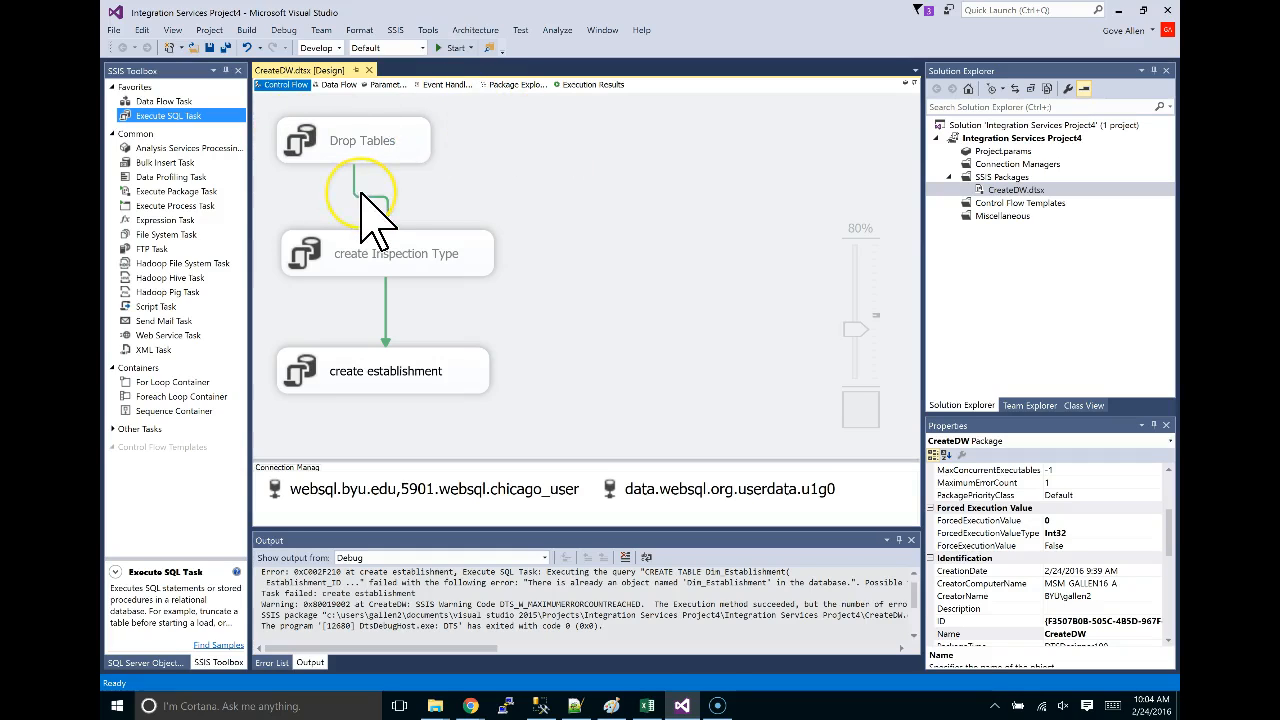
In the browser's SQL script, find and select the Dim_Item CREATE TABLE statement.
key(alt+Tab)
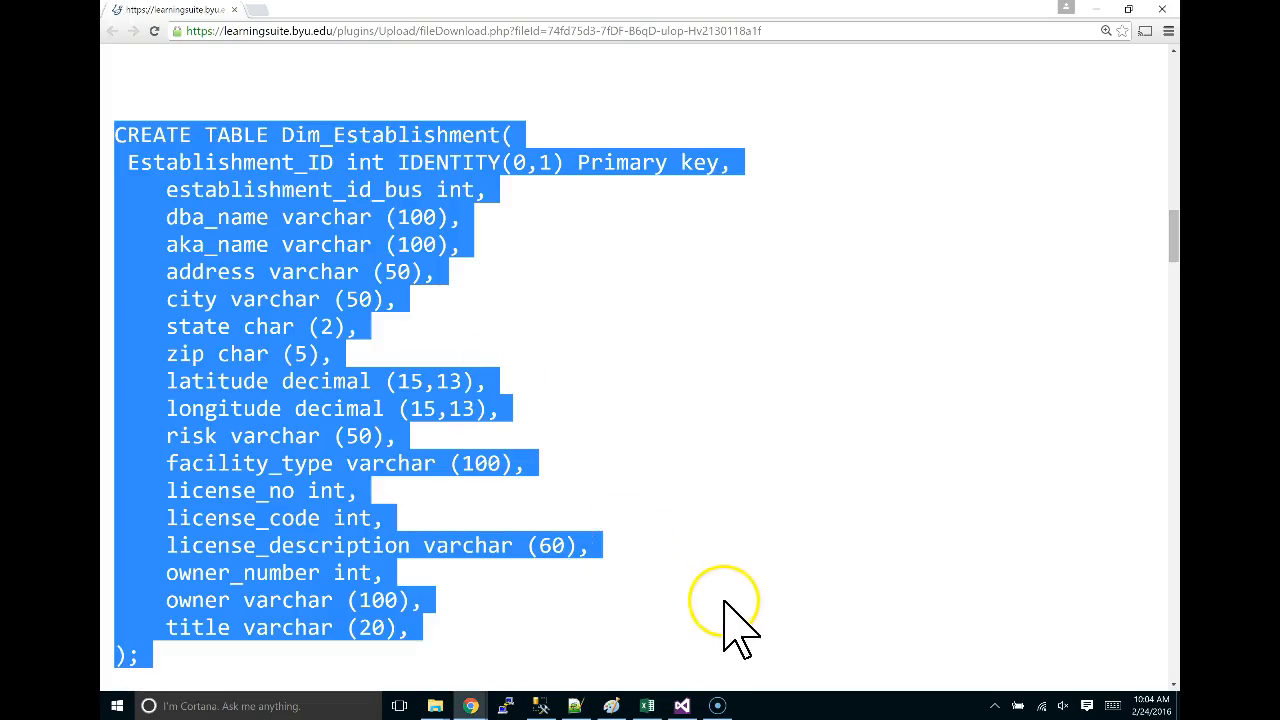
scroll(733, 580, down, 10)
scroll(733, 580, down, 20)
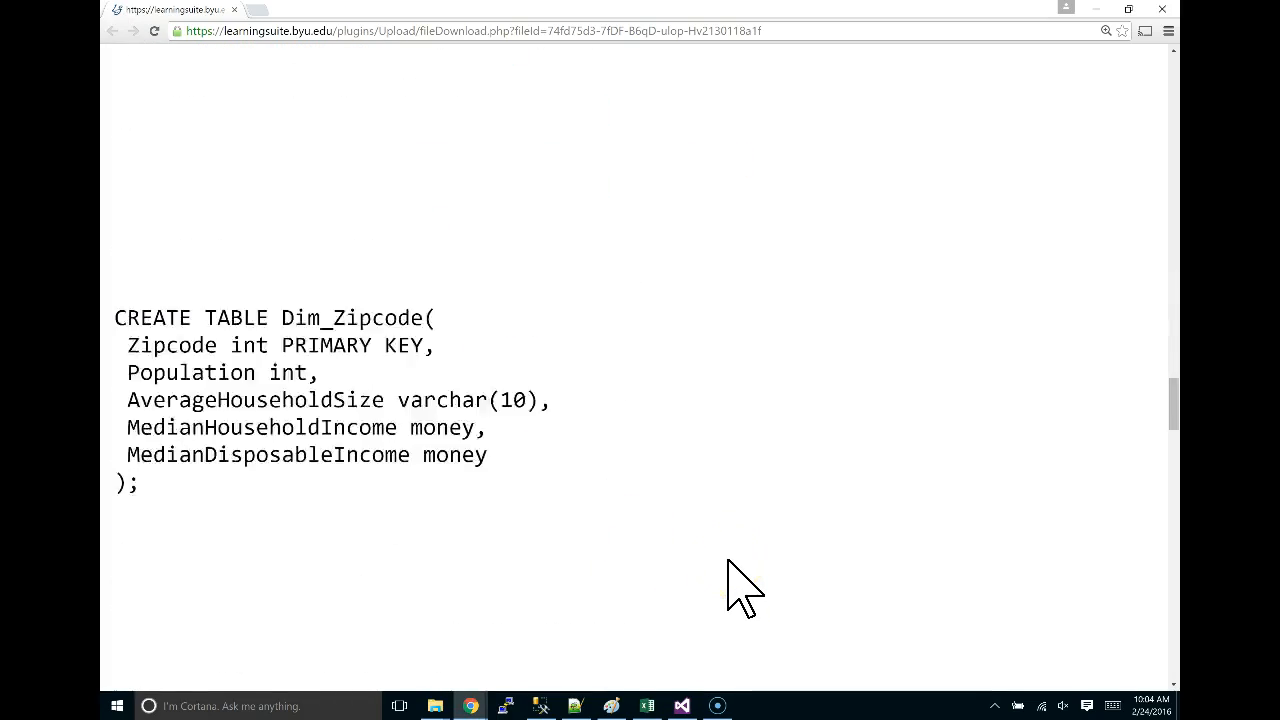
scroll(727, 560, up, 20)
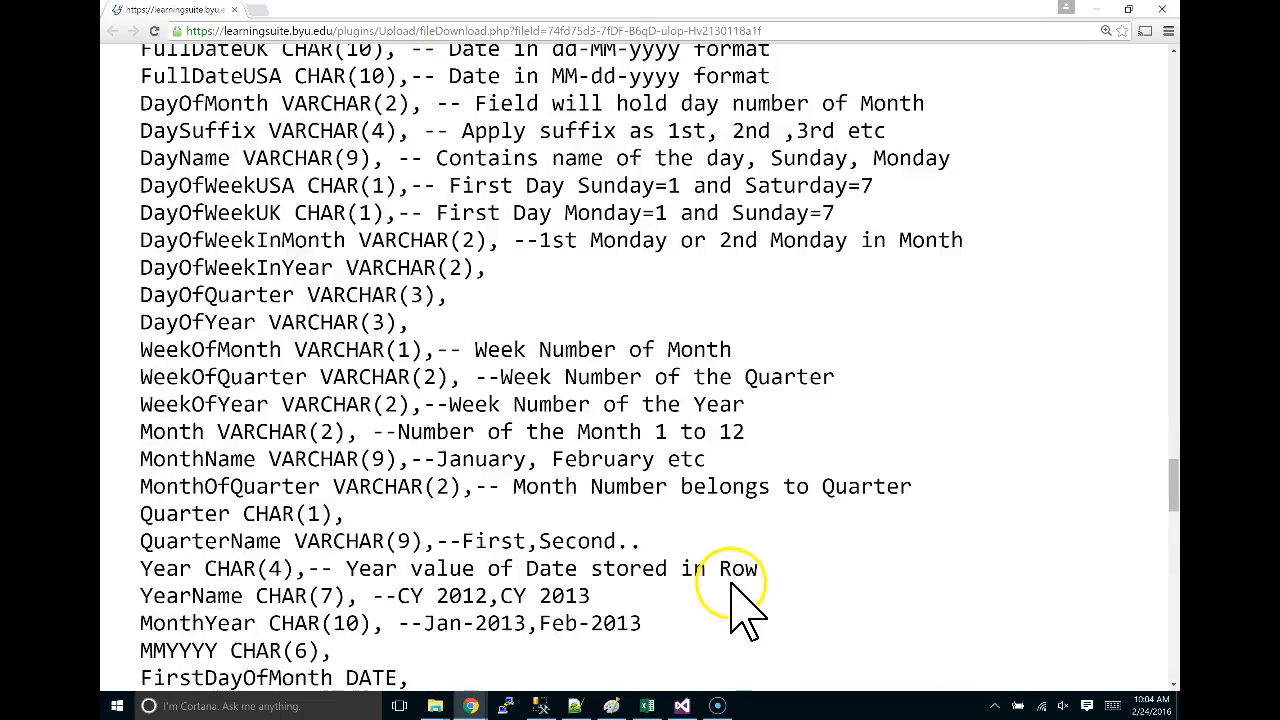
scroll(733, 592, up, 6)
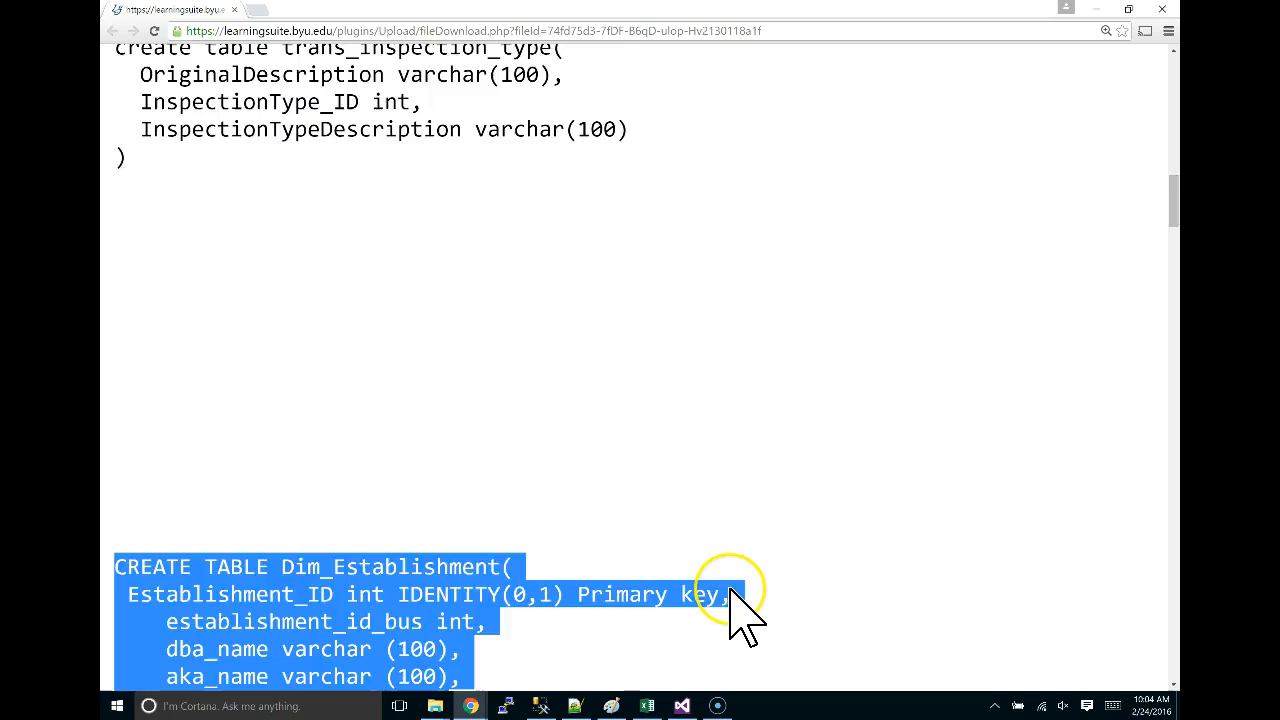
scroll(733, 592, down, 11)
scroll(745, 615, down, 3)
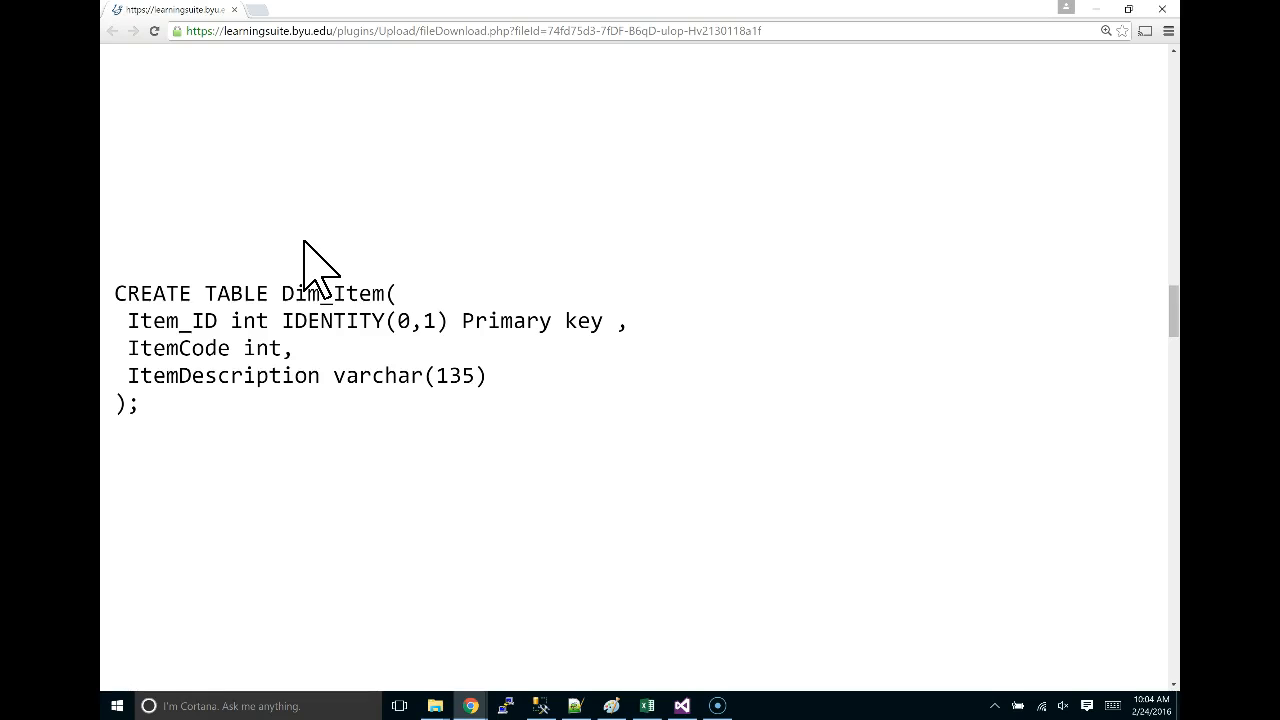
scroll(314, 271, up, 4)
scroll(314, 271, down, 7)
scroll(290, 170, up, 2)
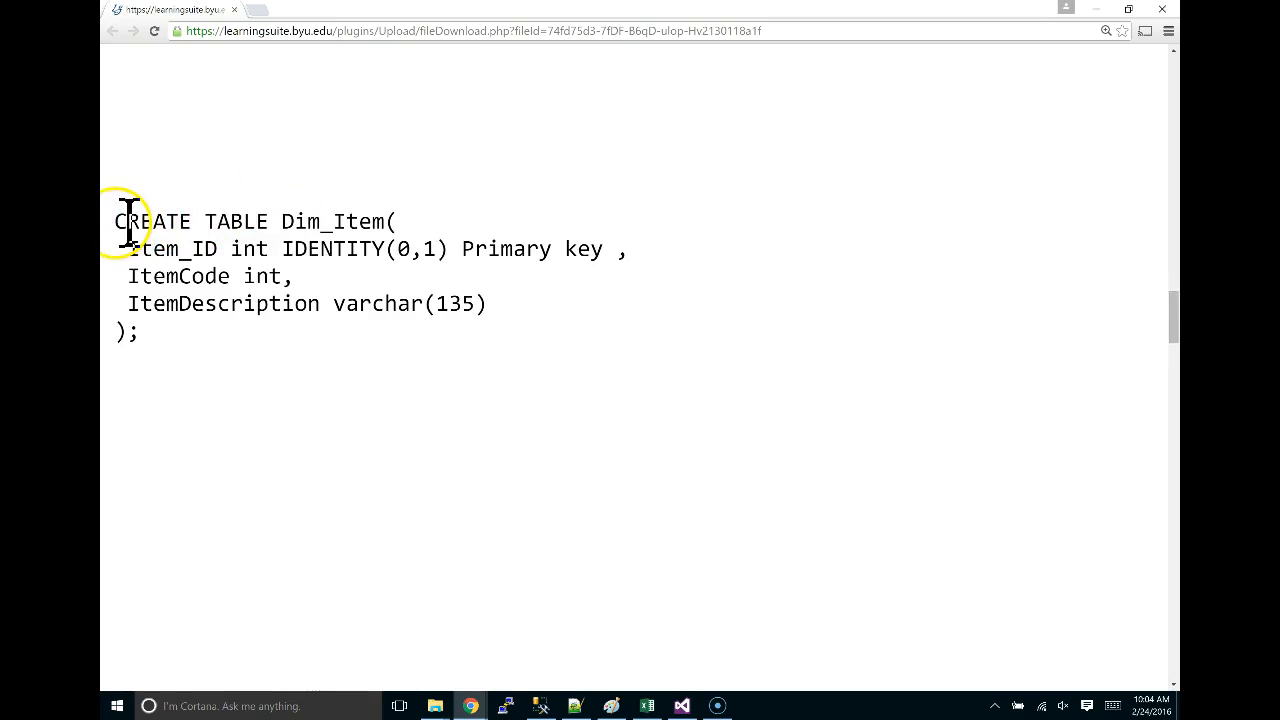
drag(115, 221, 194, 351)
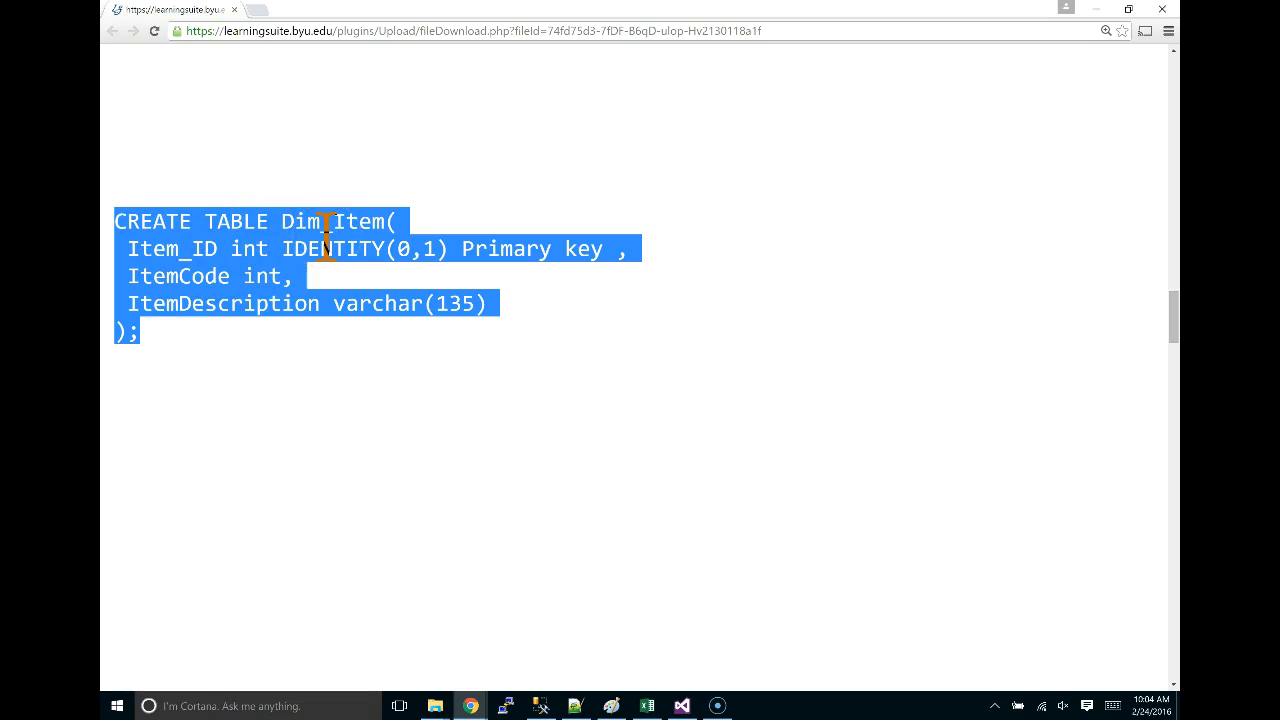
Glance at the database diagram, then return to the SSIS package.
key(alt+Tab)
key(alt+Tab)
key(alt+Tab)
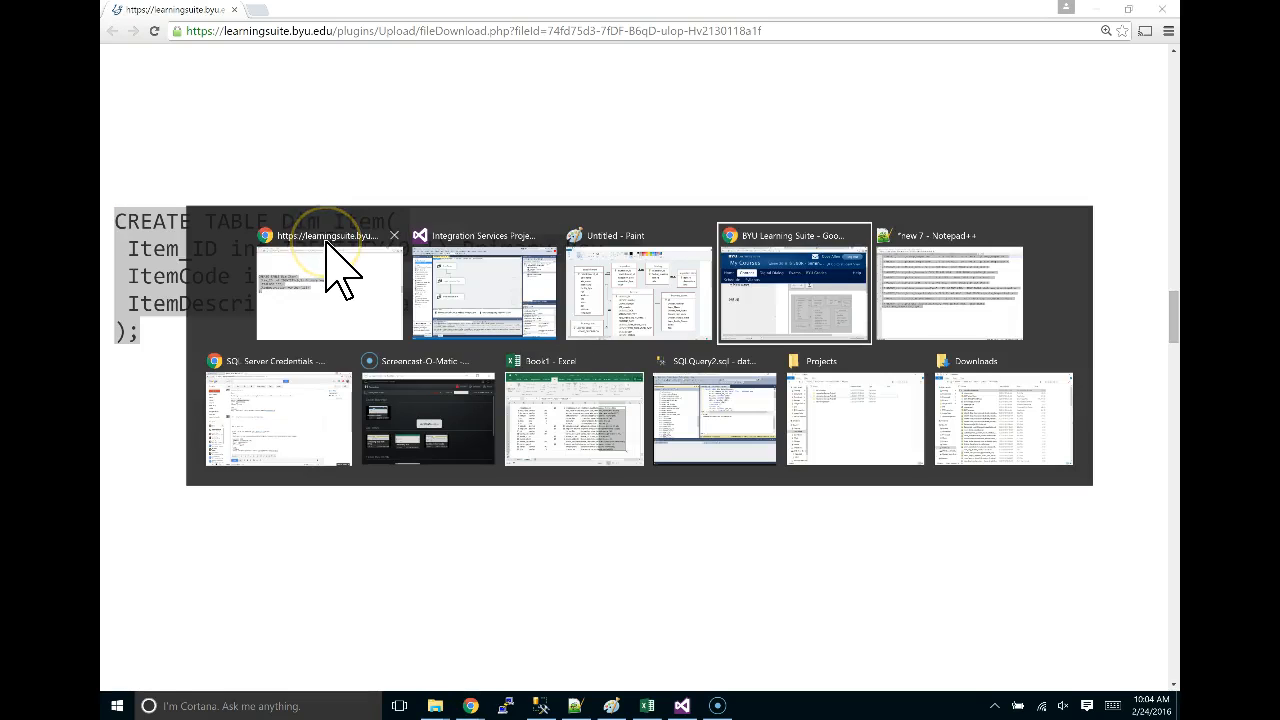
key(alt+shift+Tab)
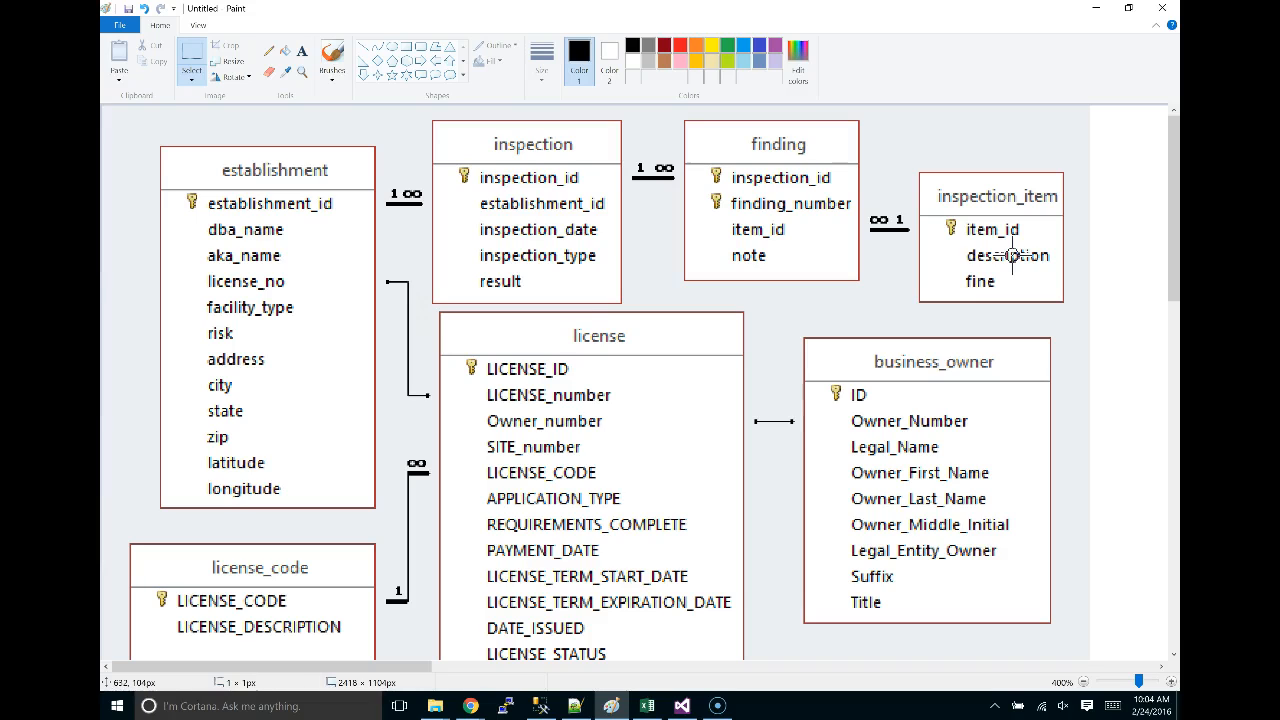
key(alt+Tab)
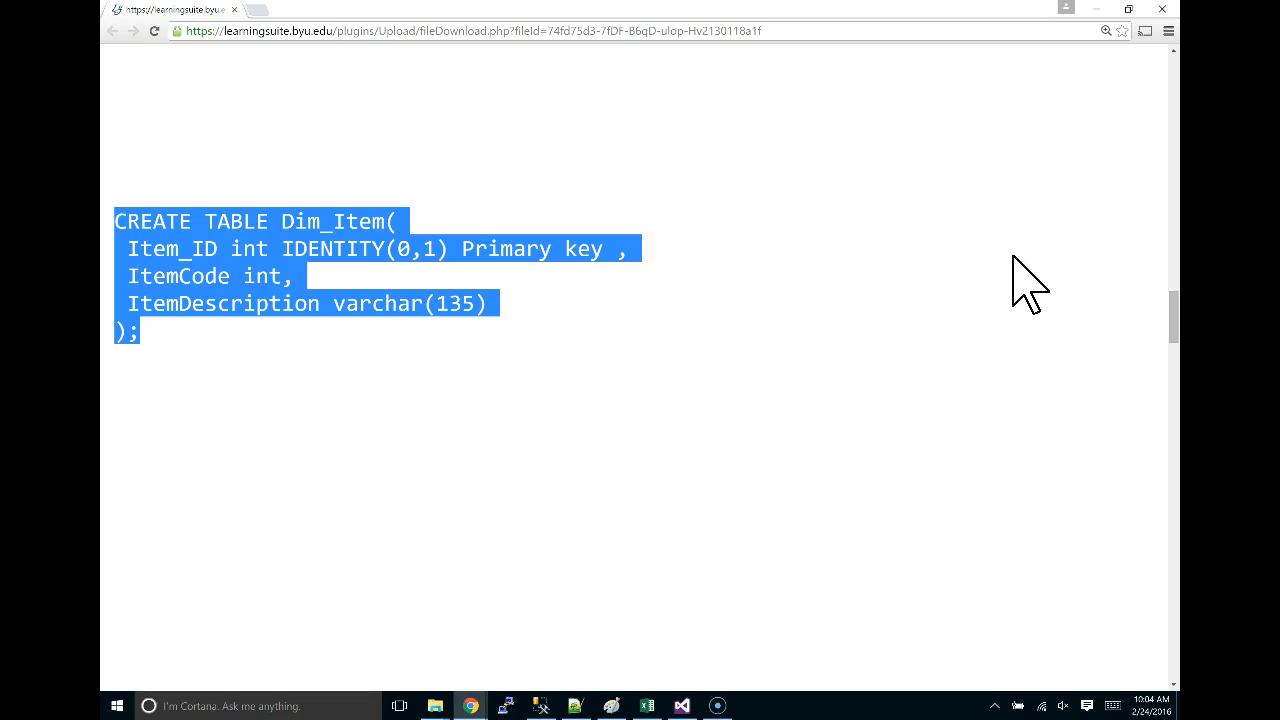
key(alt+Tab)
key(Tab)
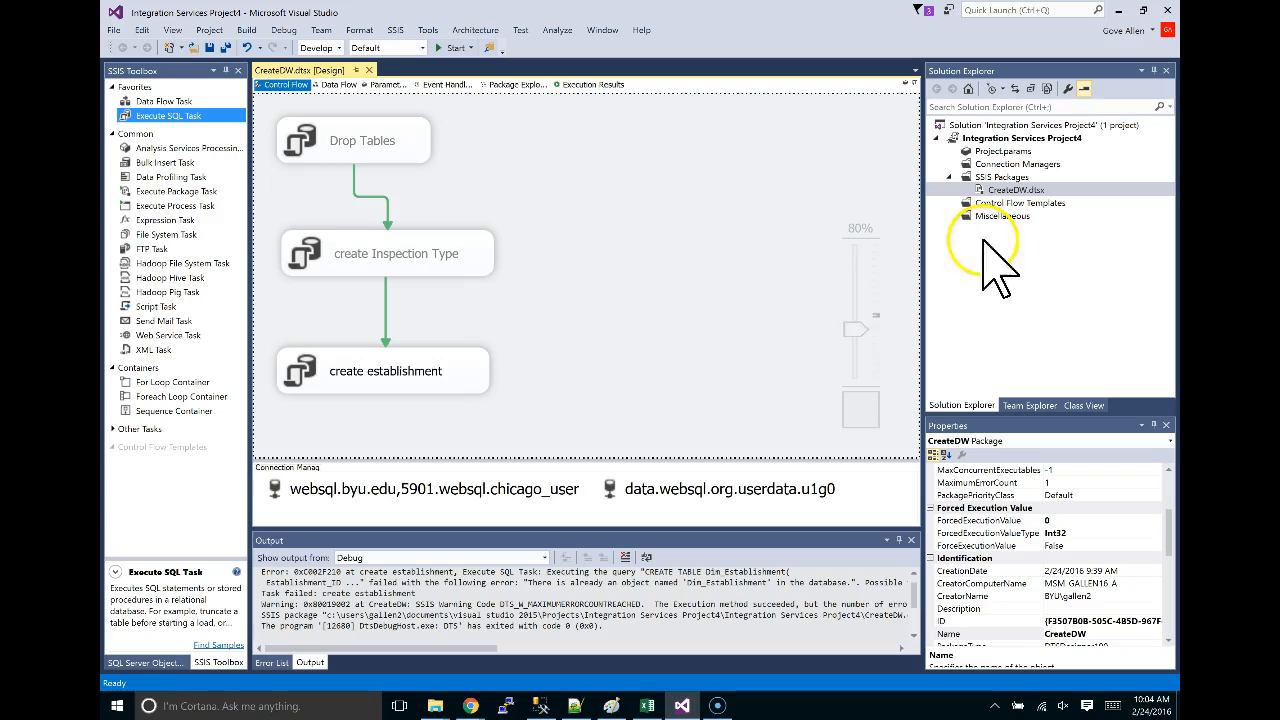
Duplicate the create establishment task and rename the copy to create item.
click(452, 369)
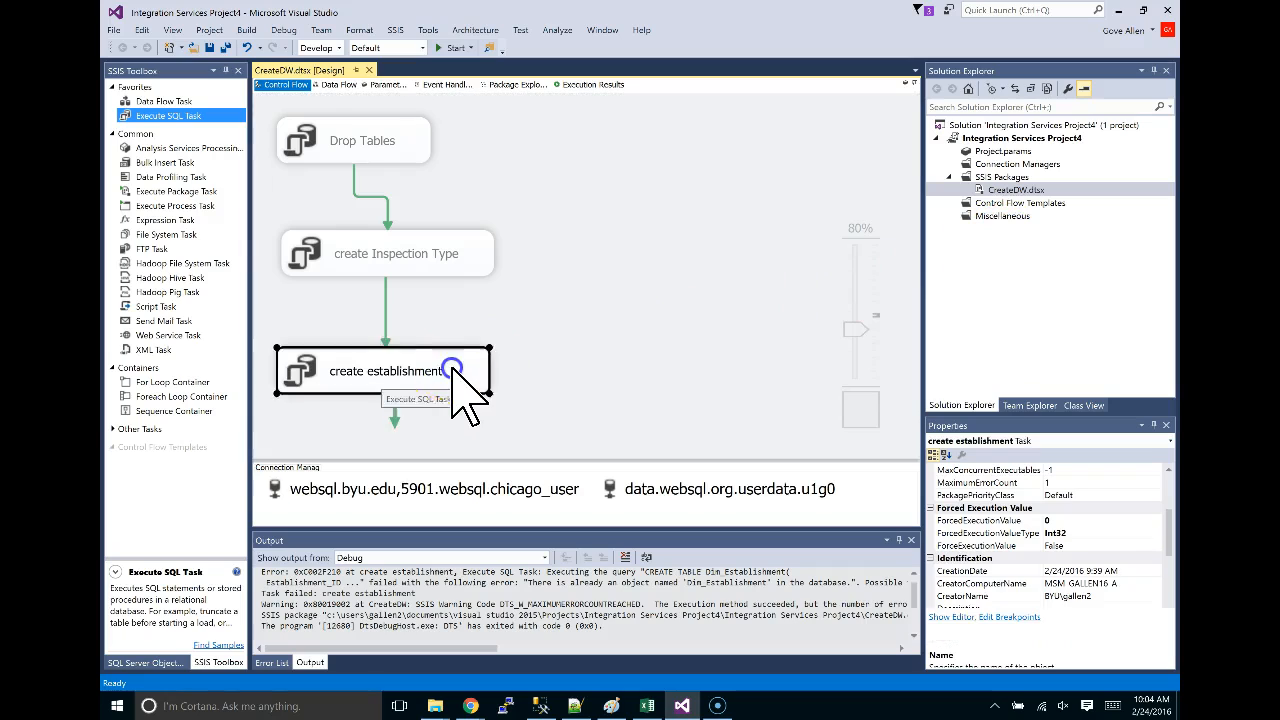
key(ctrl+c)
key(ctrl+v)
click(493, 167)
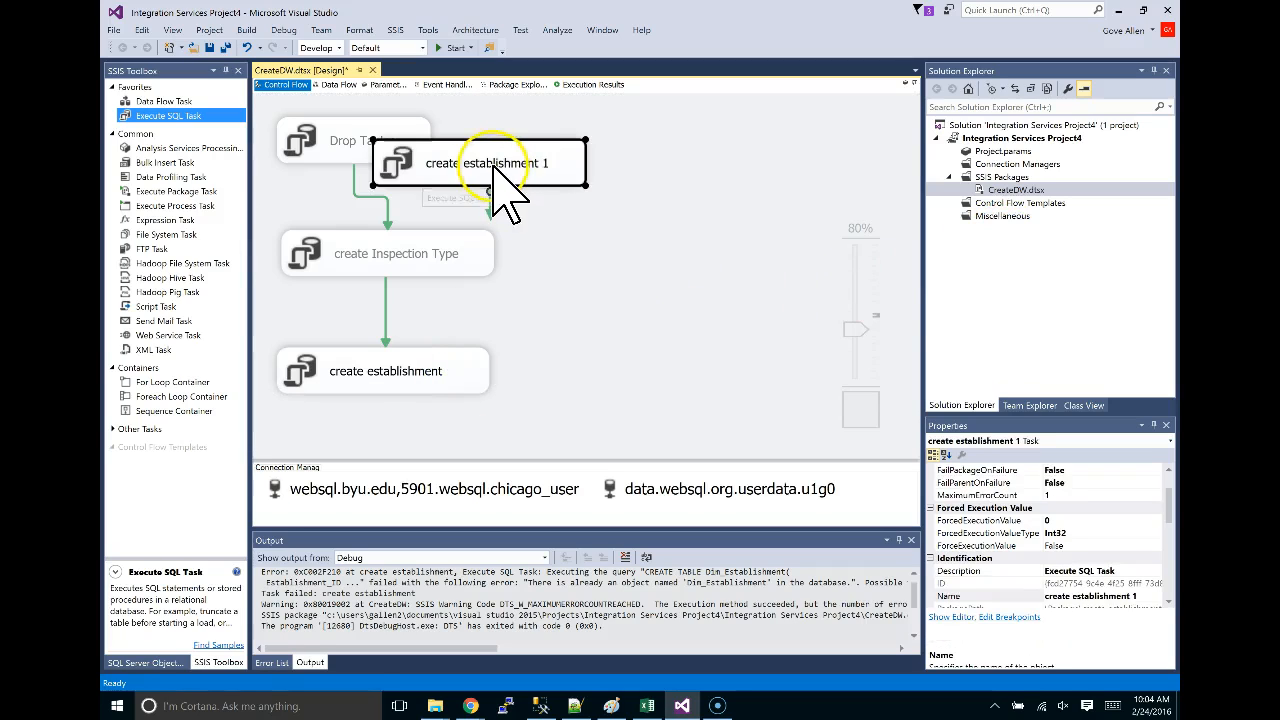
text(c)
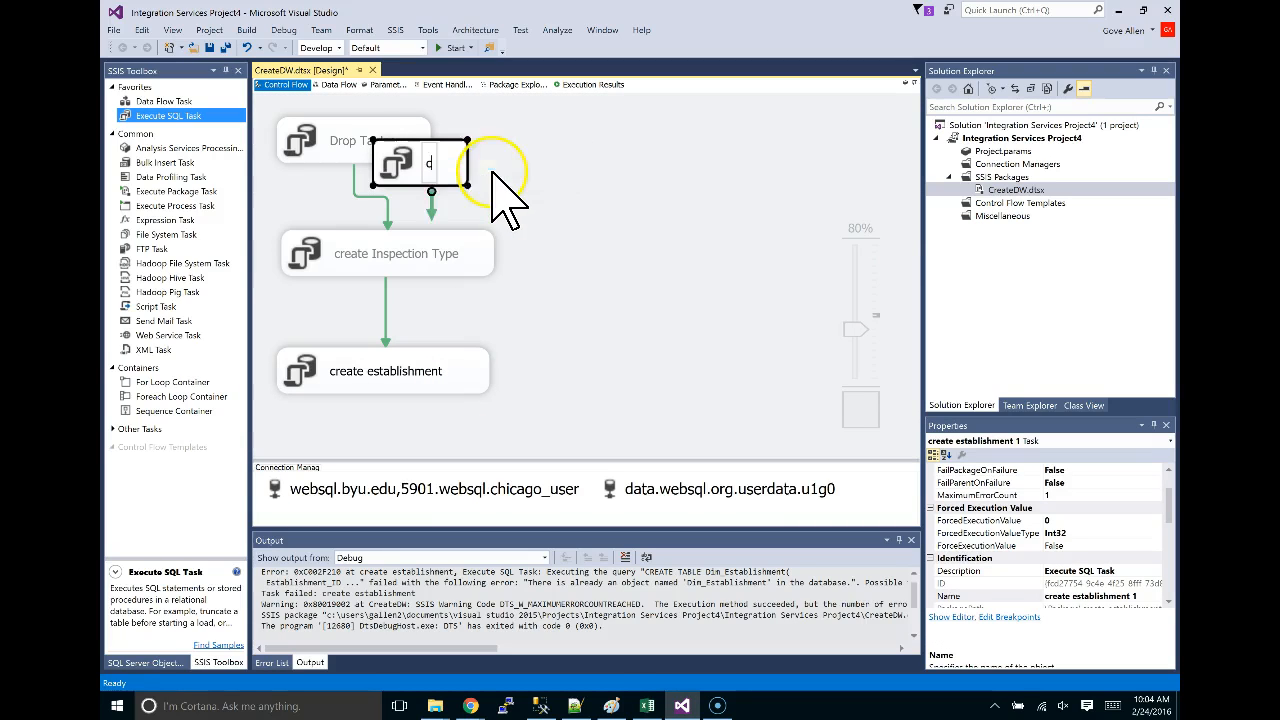
text(reate item)
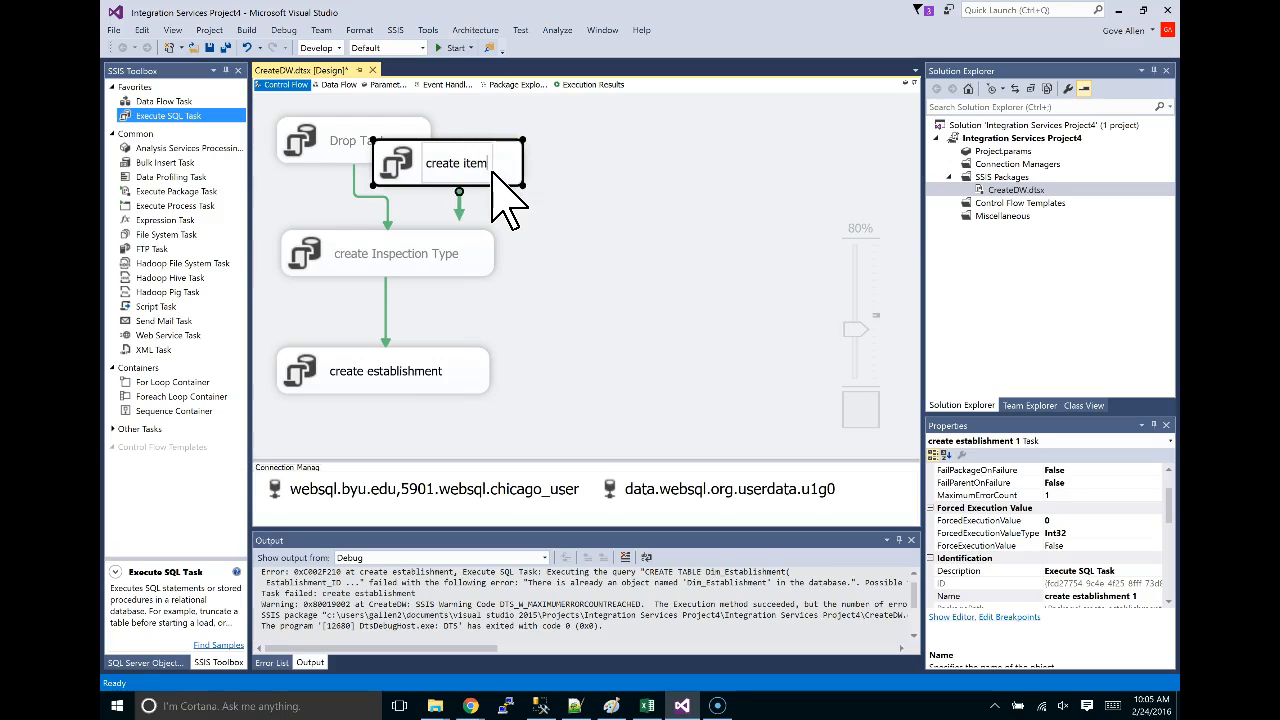
Set create item's SQL statement to the Dim_Item CREATE TABLE script.
double_click(485, 168)
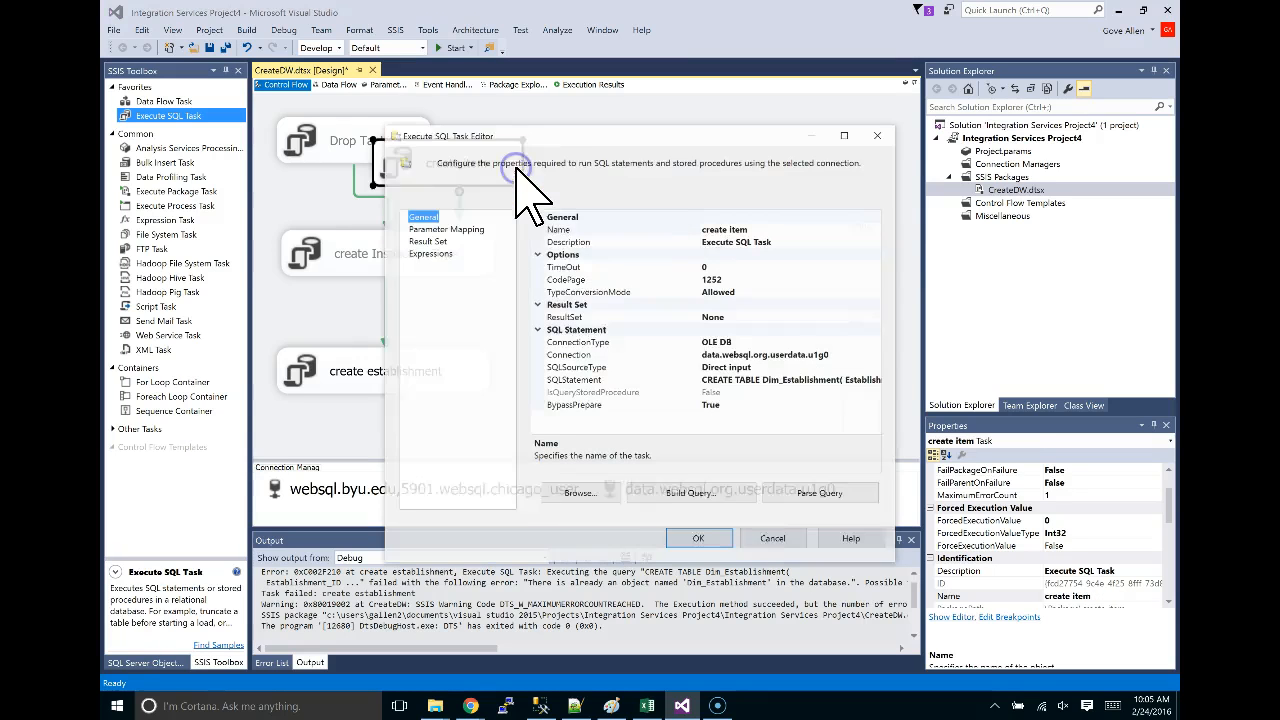
key(alt+Tab)
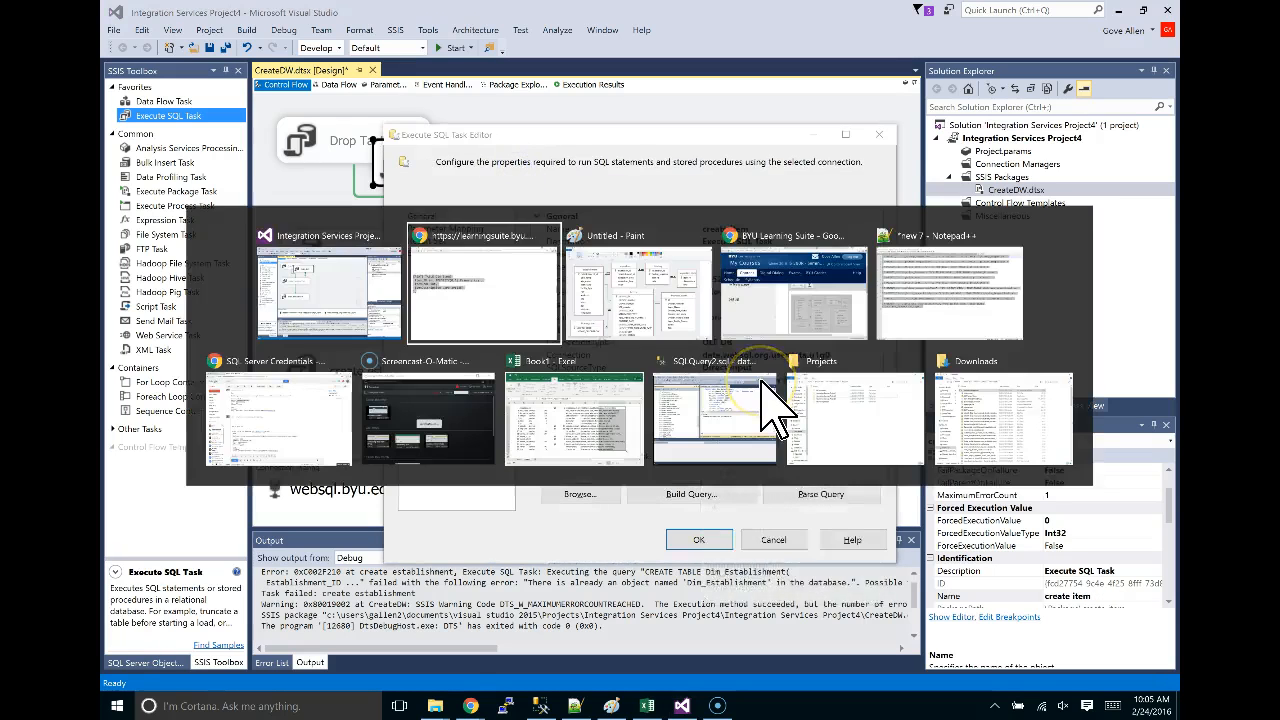
key(alt+Tab)
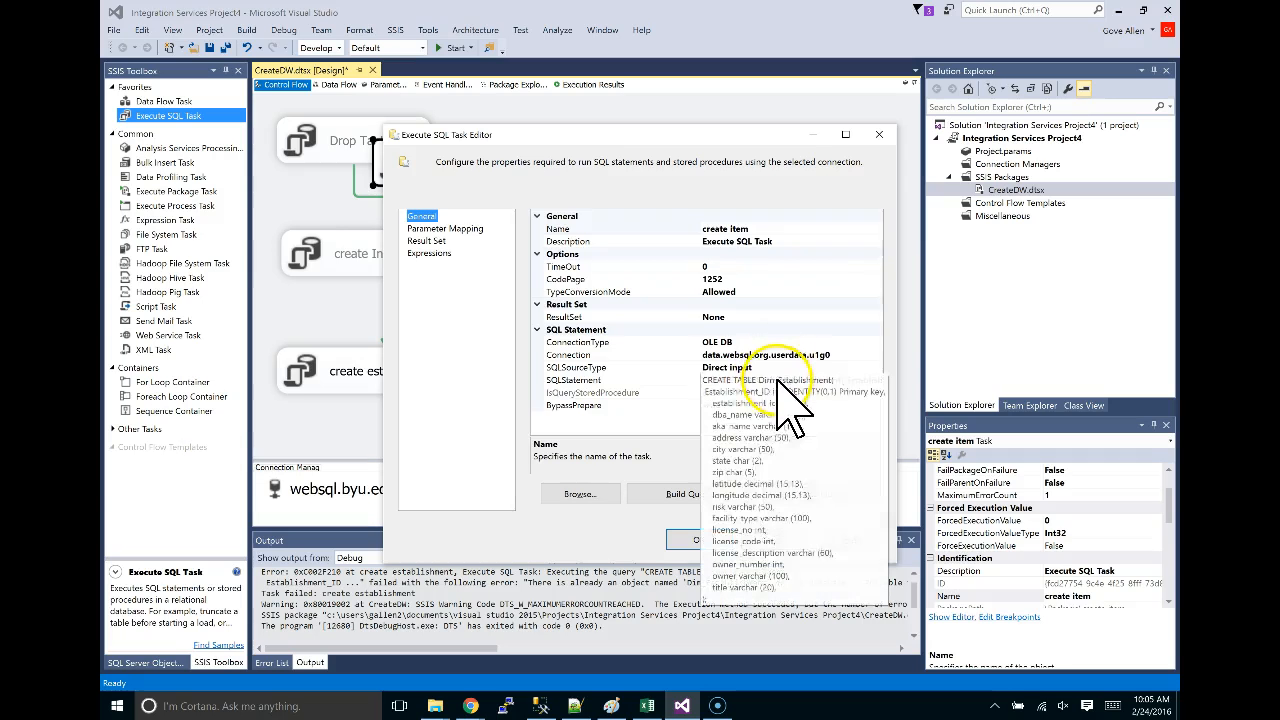
click(857, 381)
click(877, 380)
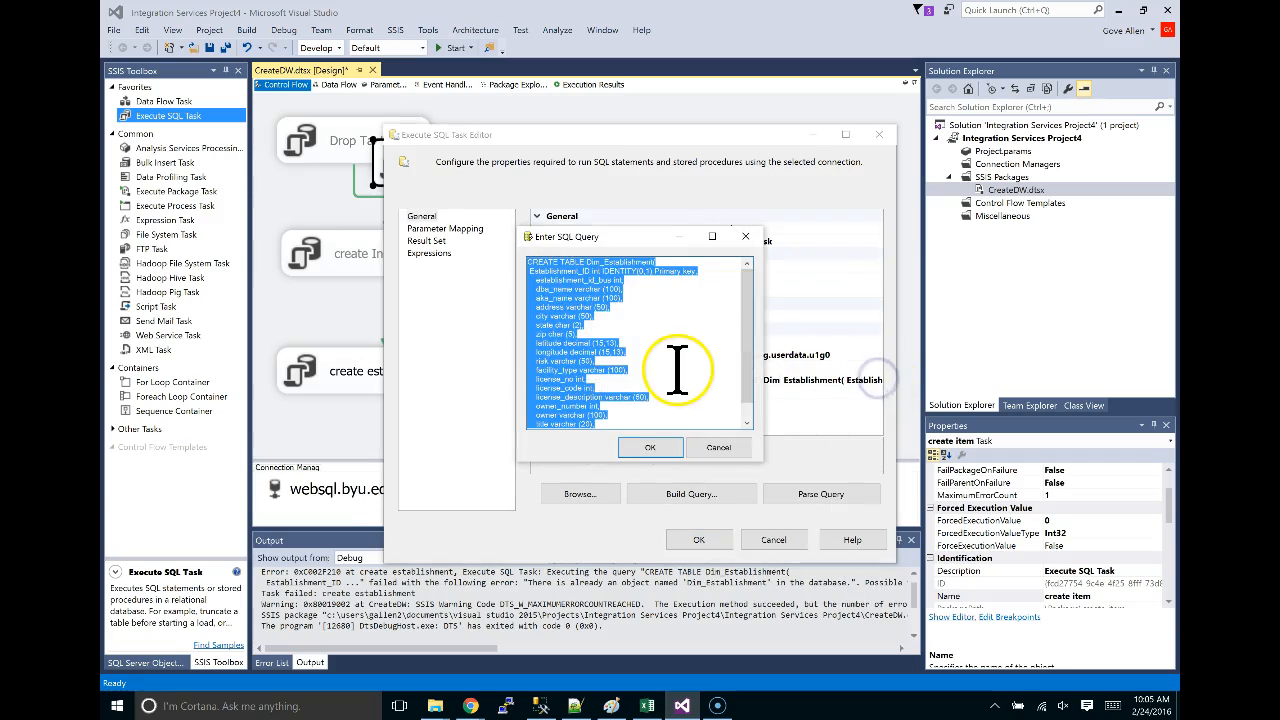
key(ctrl+v)
click(652, 448)
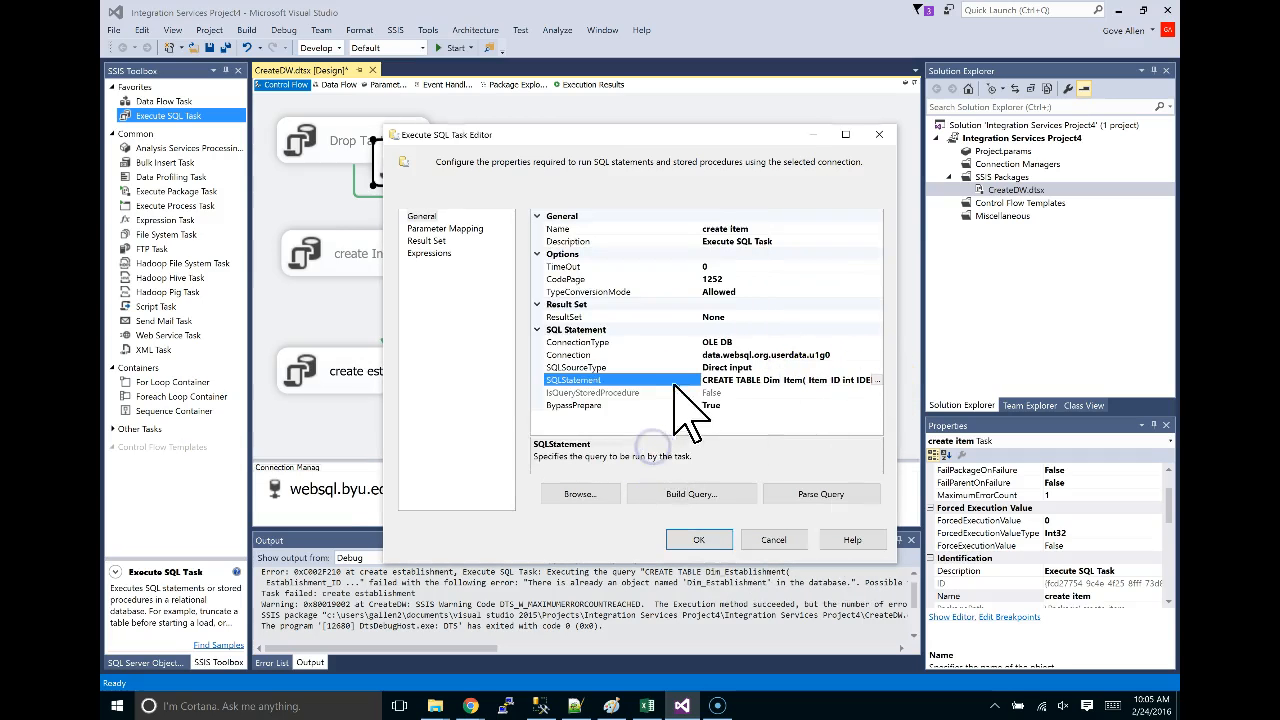
click(699, 540)
Place create item beside Drop Tables and connect Drop Tables to it with a precedence arrow.
drag(477, 177, 565, 150)
click(394, 378)
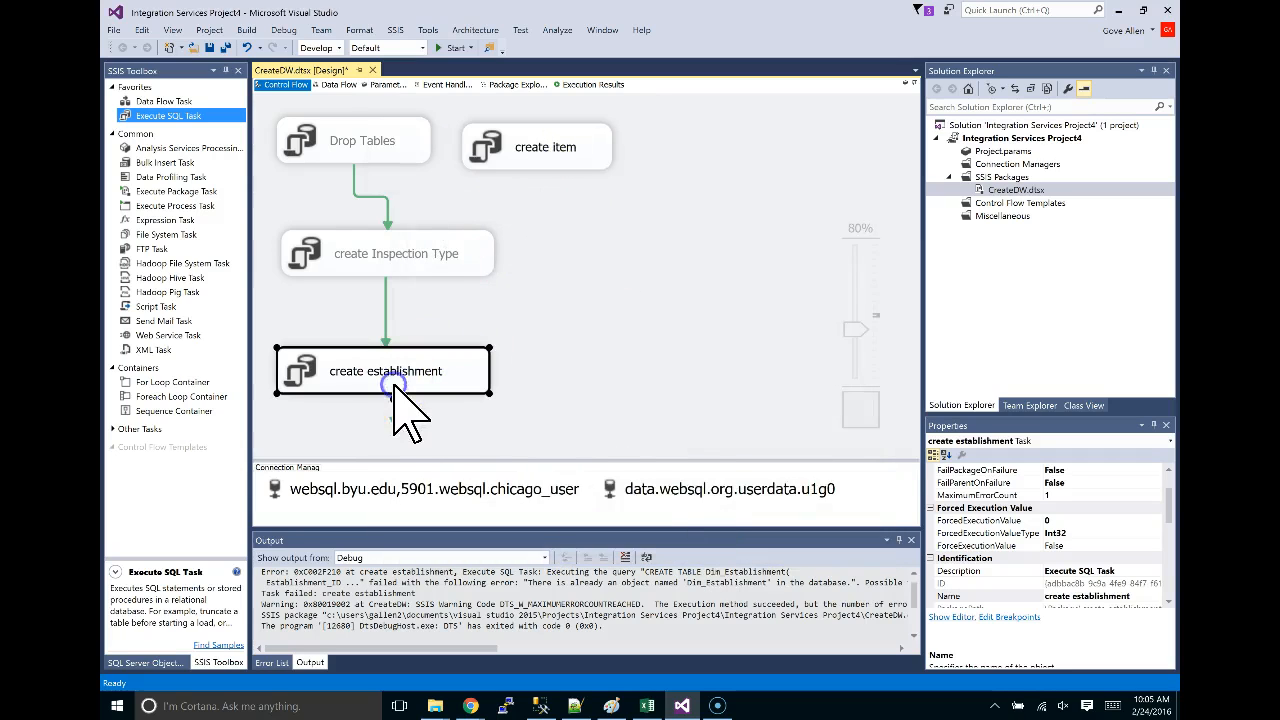
mouse_move(395, 420)
mouse_down()
mouse_move(571, 229)
mouse_move(543, 166)
mouse_move(500, 145)
mouse_move(578, 147)
mouse_up()
click(535, 160)
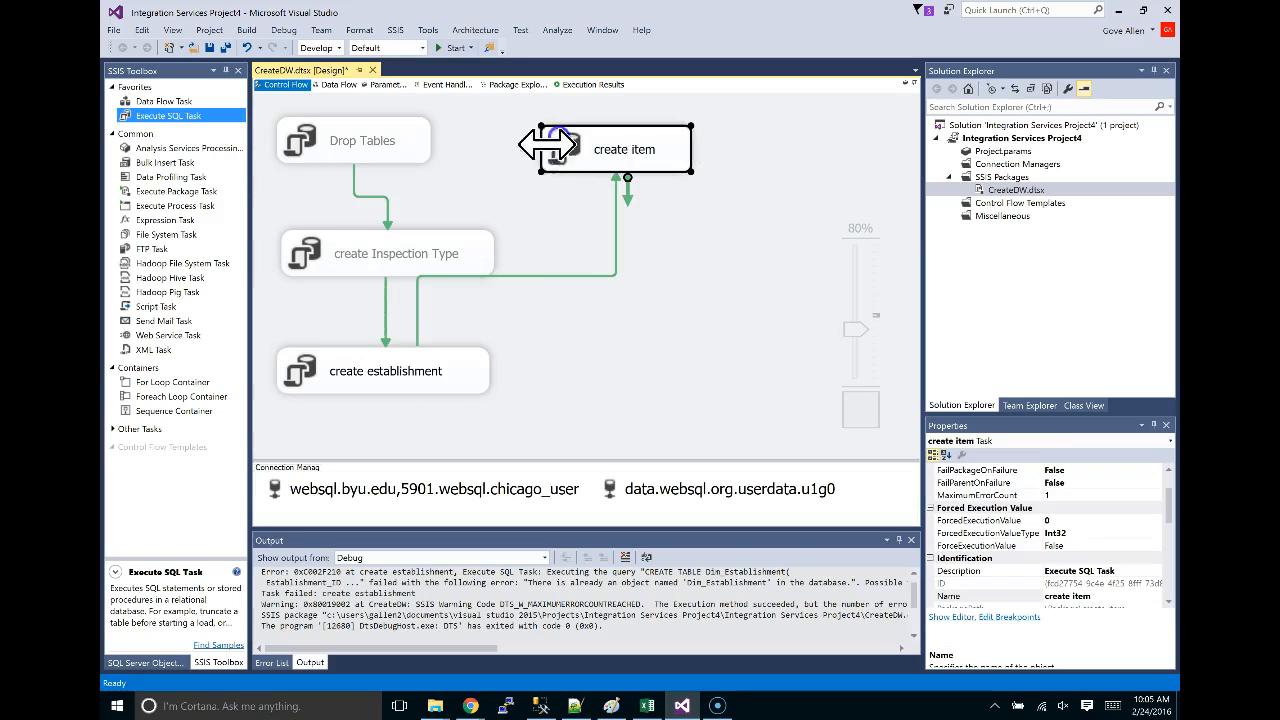
drag(503, 277, 500, 313)
key(Delete)
click(385, 155)
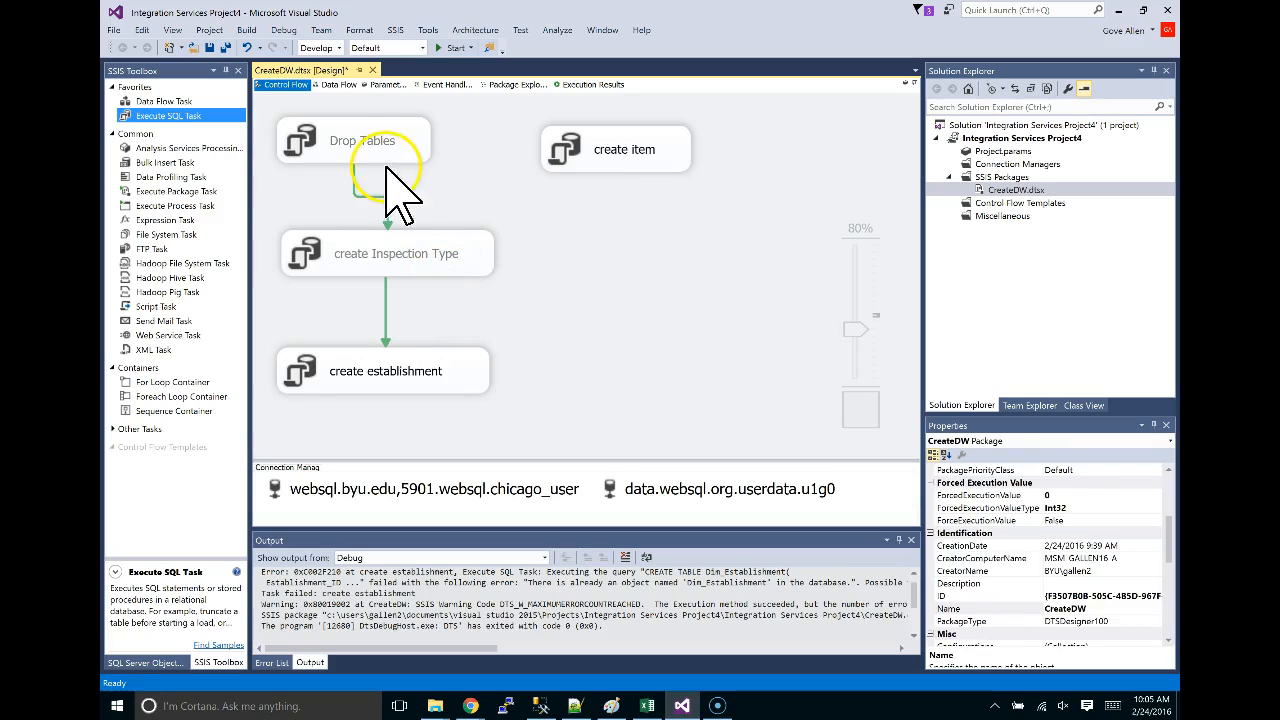
drag(367, 188, 549, 151)
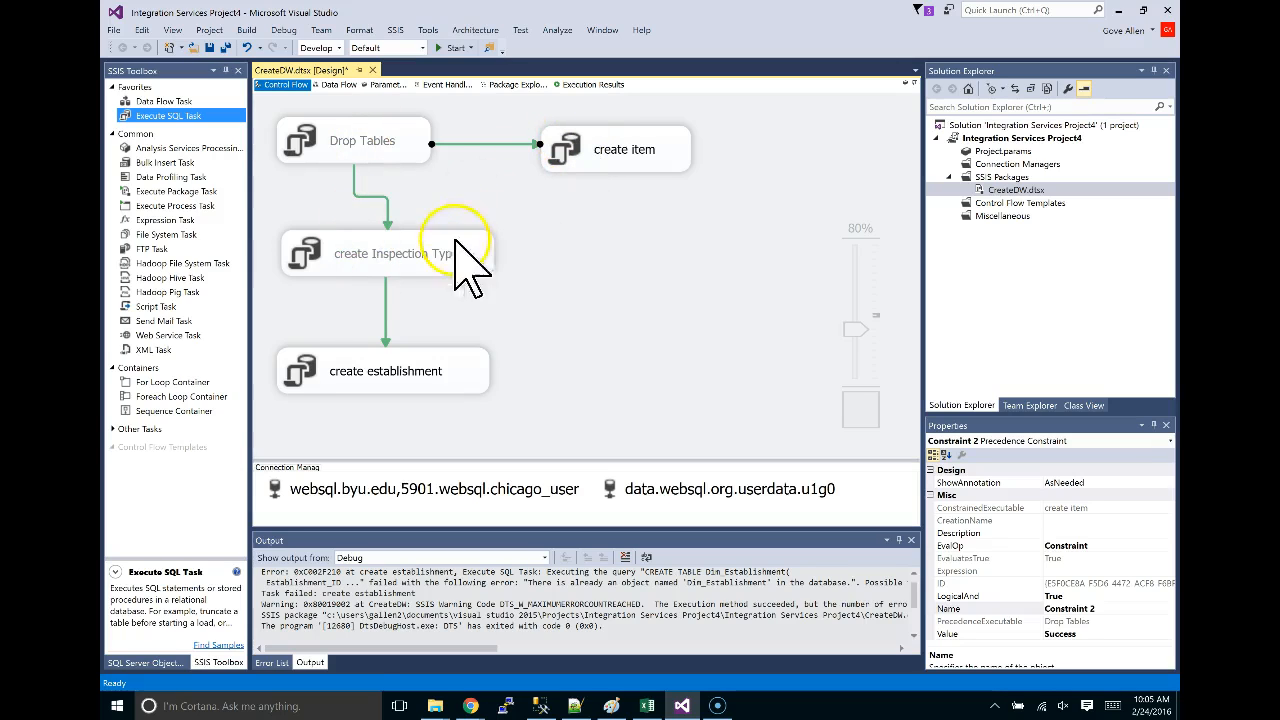
Paste a duplicate of the create item task.
key(alt+Tab)
key(alt+Tab)
double_click(624, 163)
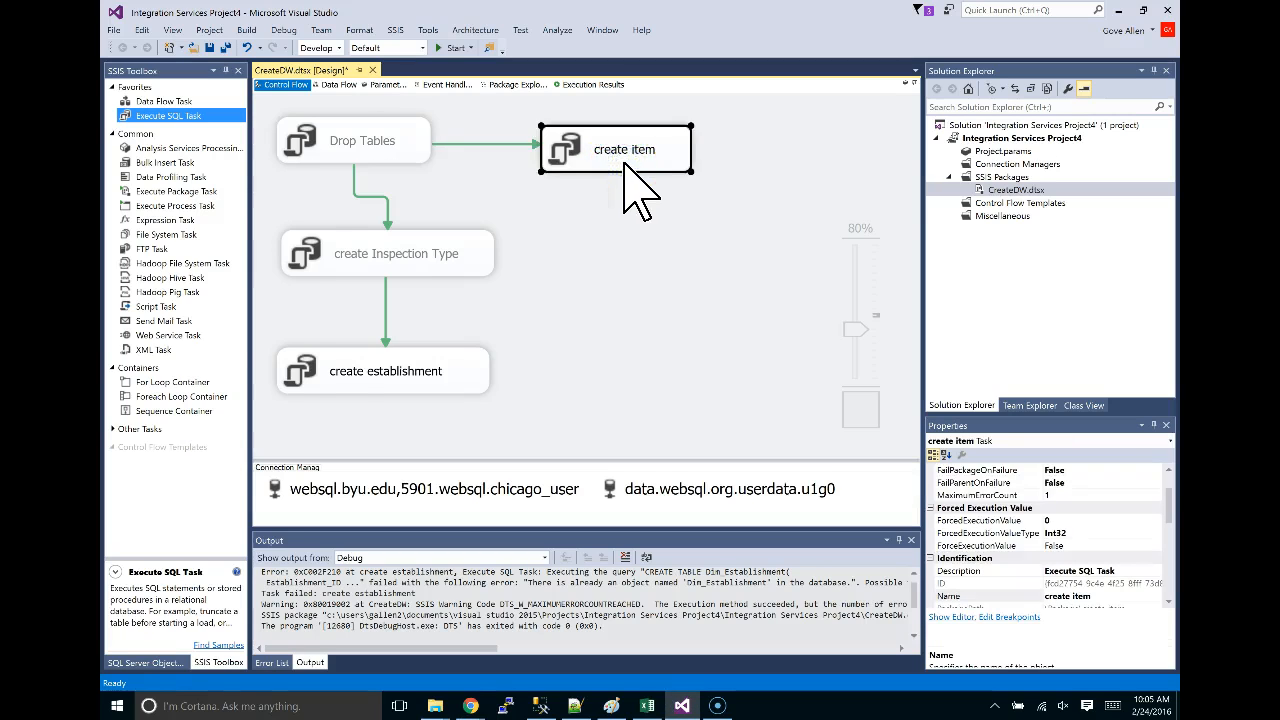
key(ctrl+v)
Position the copied task, zoom the diagram to 70%, and select the Dim_Result CREATE TABLE script.
drag(402, 382, 663, 309)
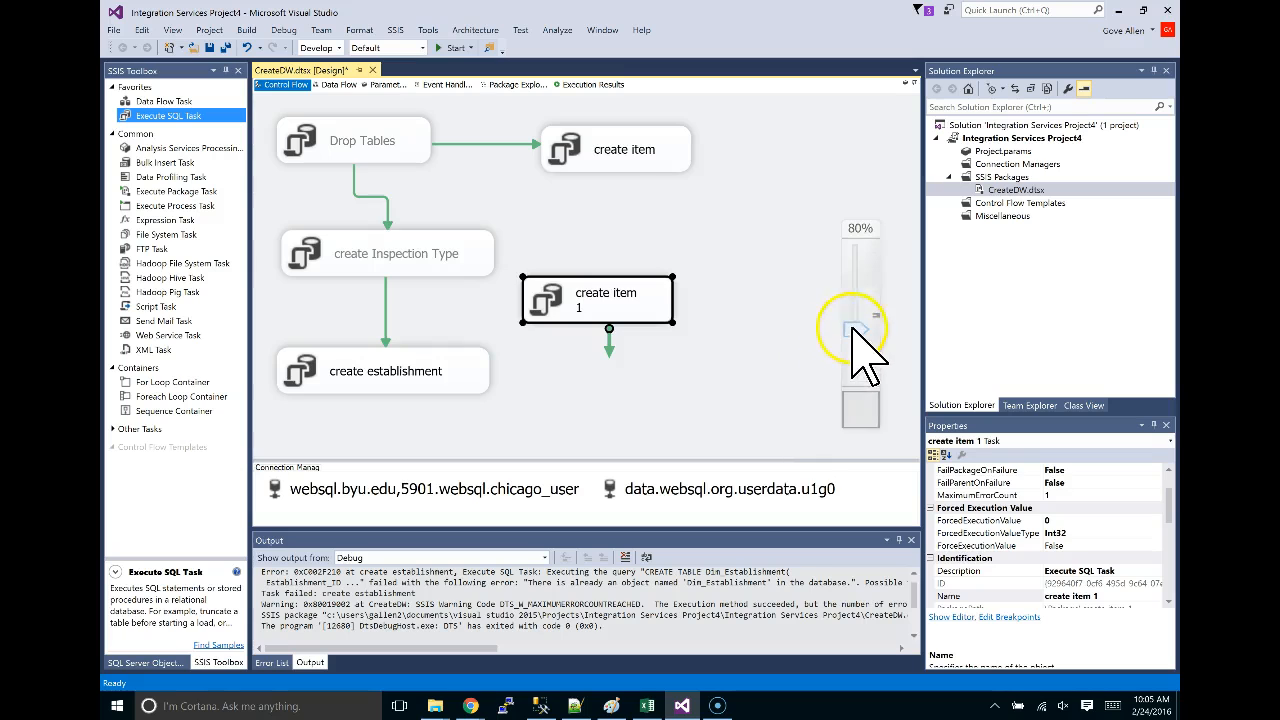
drag(852, 328, 855, 339)
key(alt+Tab)
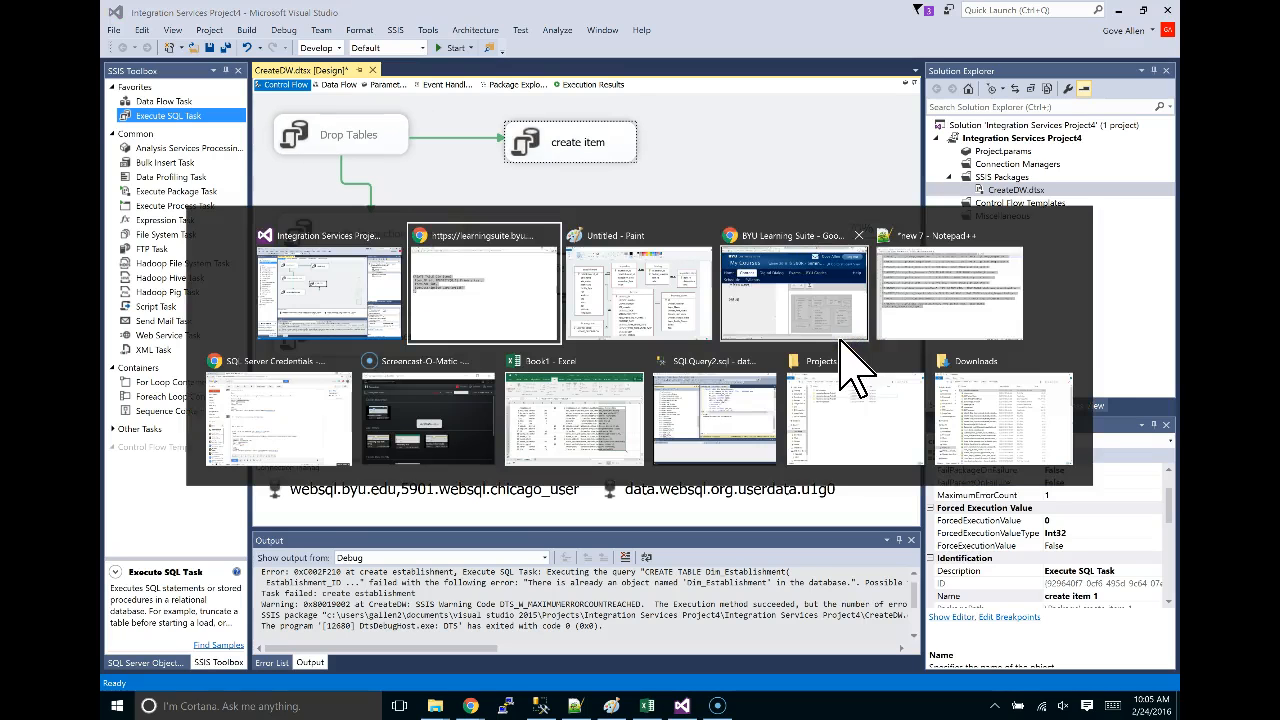
scroll(659, 422, down, 3)
scroll(660, 425, down, 3)
drag(271, 423, 114, 318)
key(alt+Tab)
Rename the copy to create result and give it the Dim_Result CREATE TABLE statement.
click(567, 282)
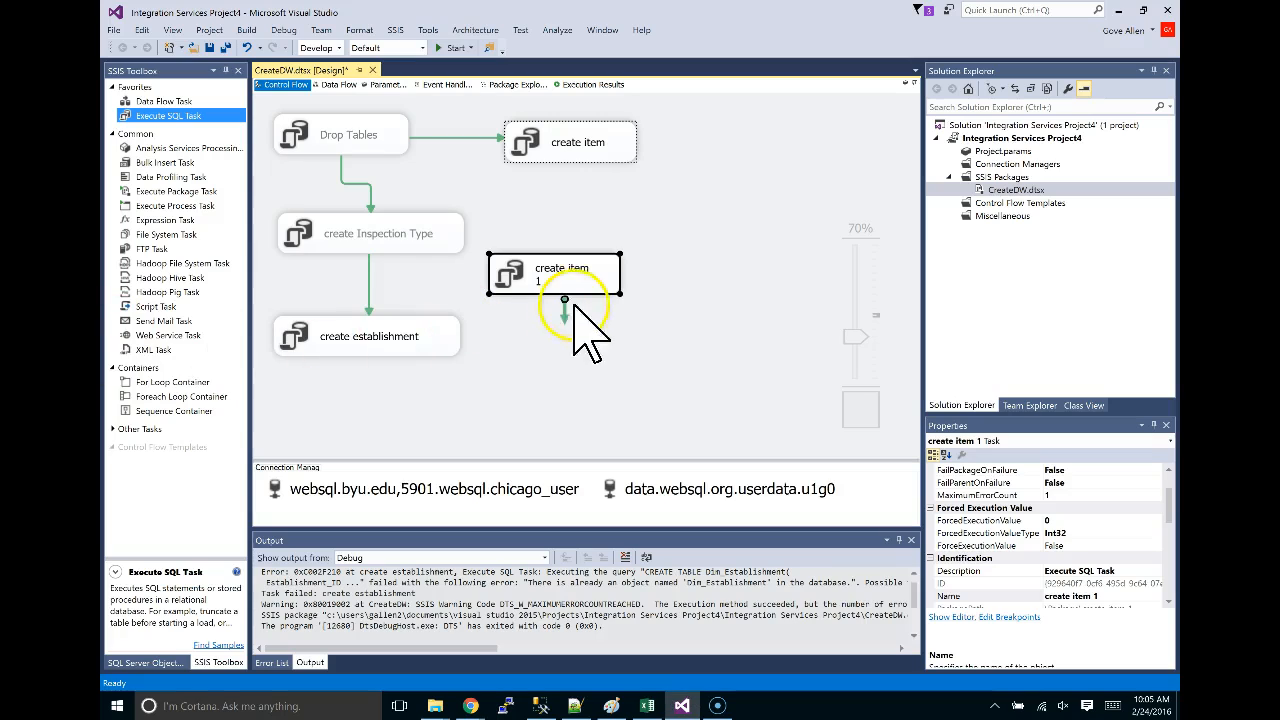
double_click(581, 273)
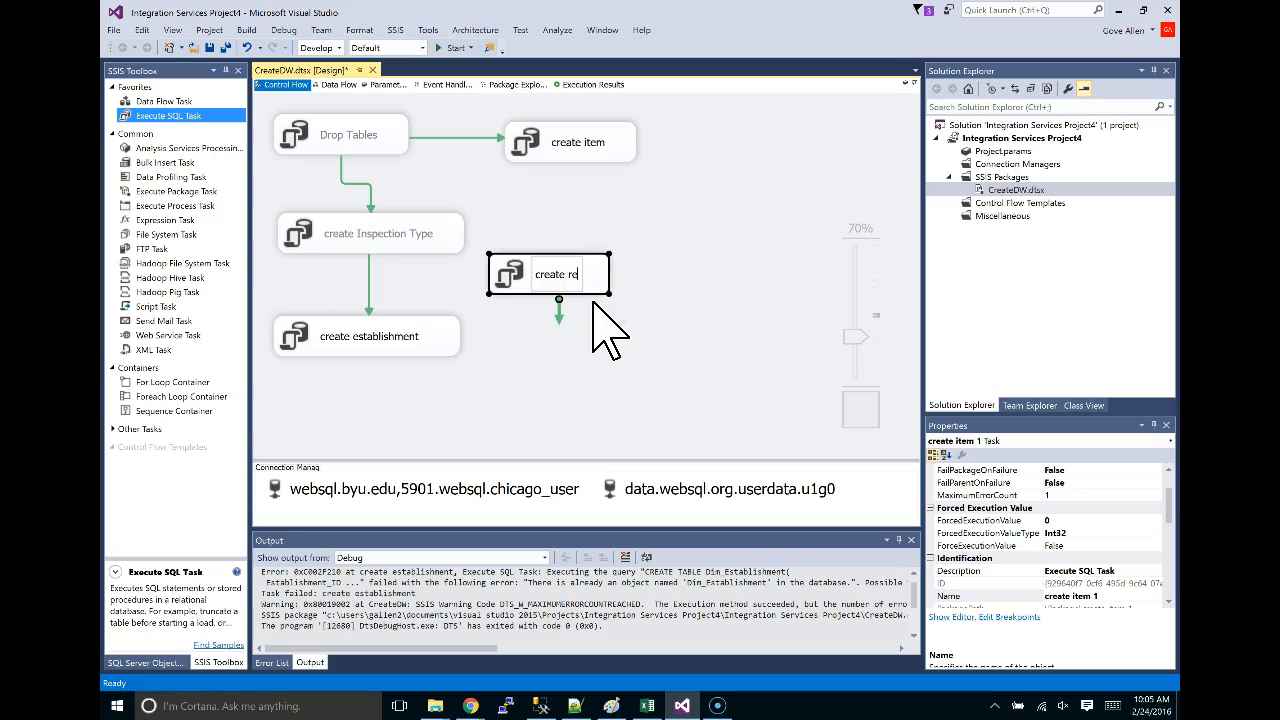
click(632, 338)
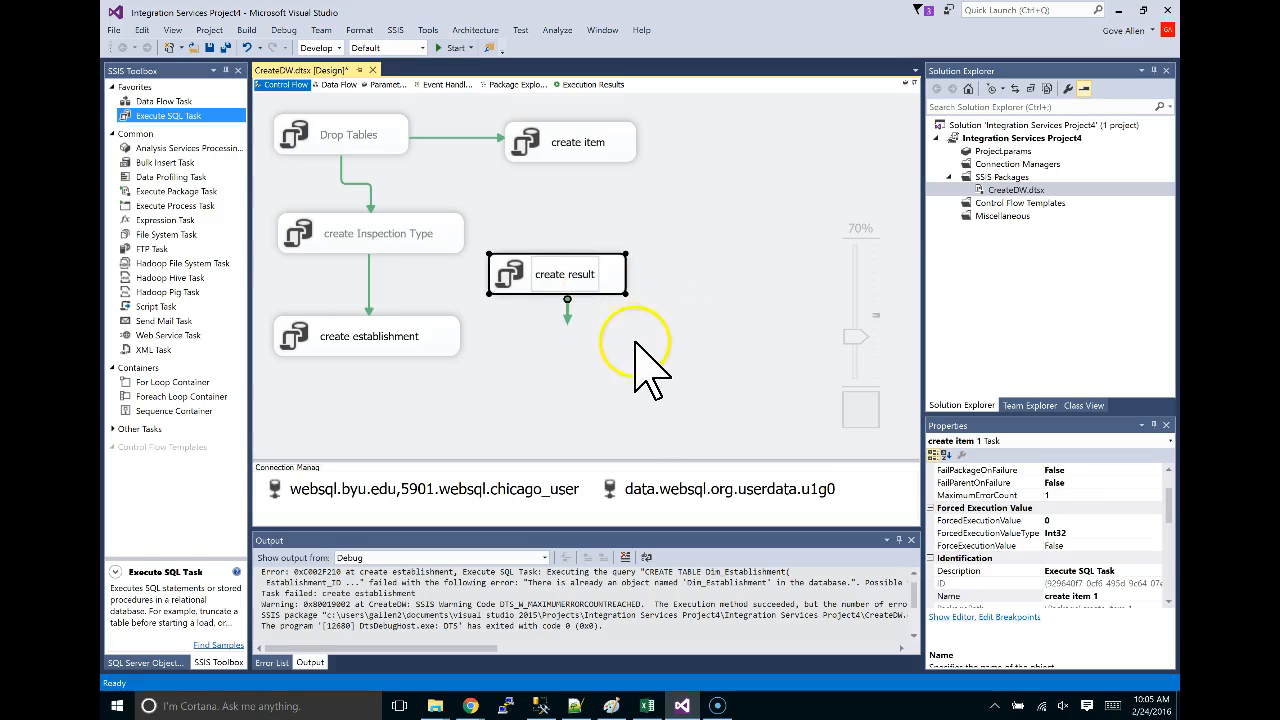
double_click(566, 281)
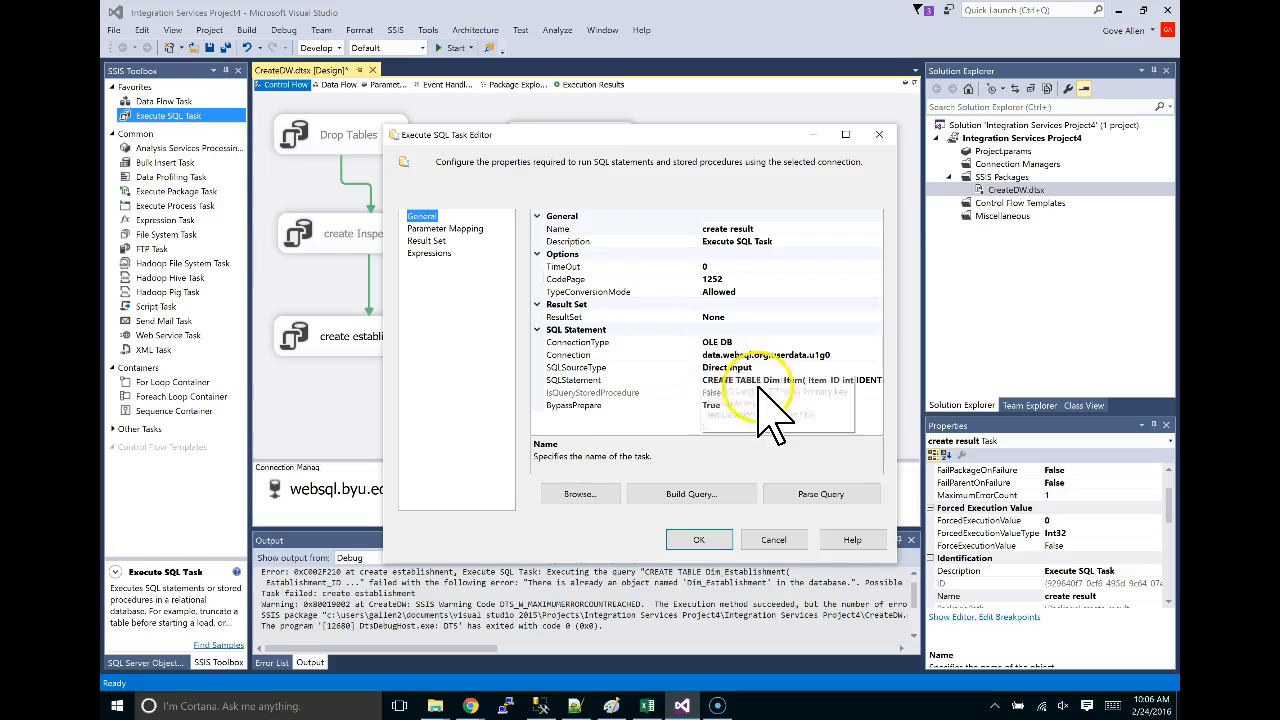
click(845, 380)
click(876, 380)
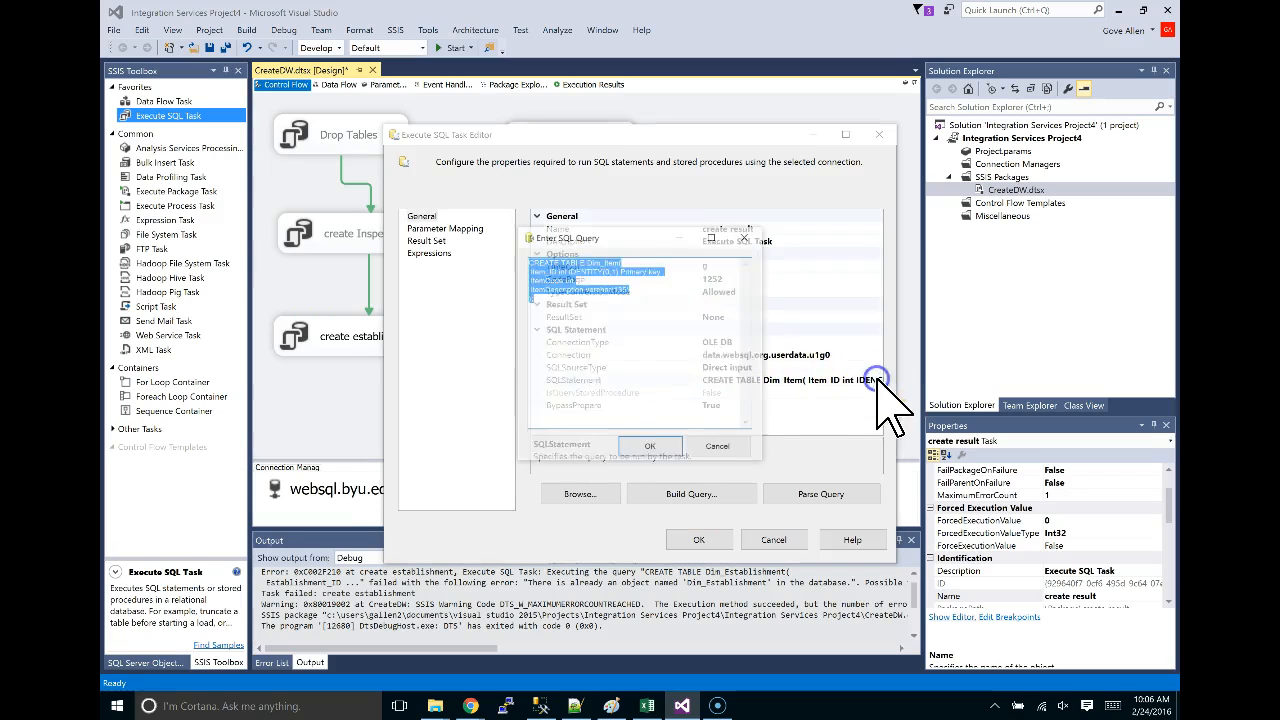
click(650, 447)
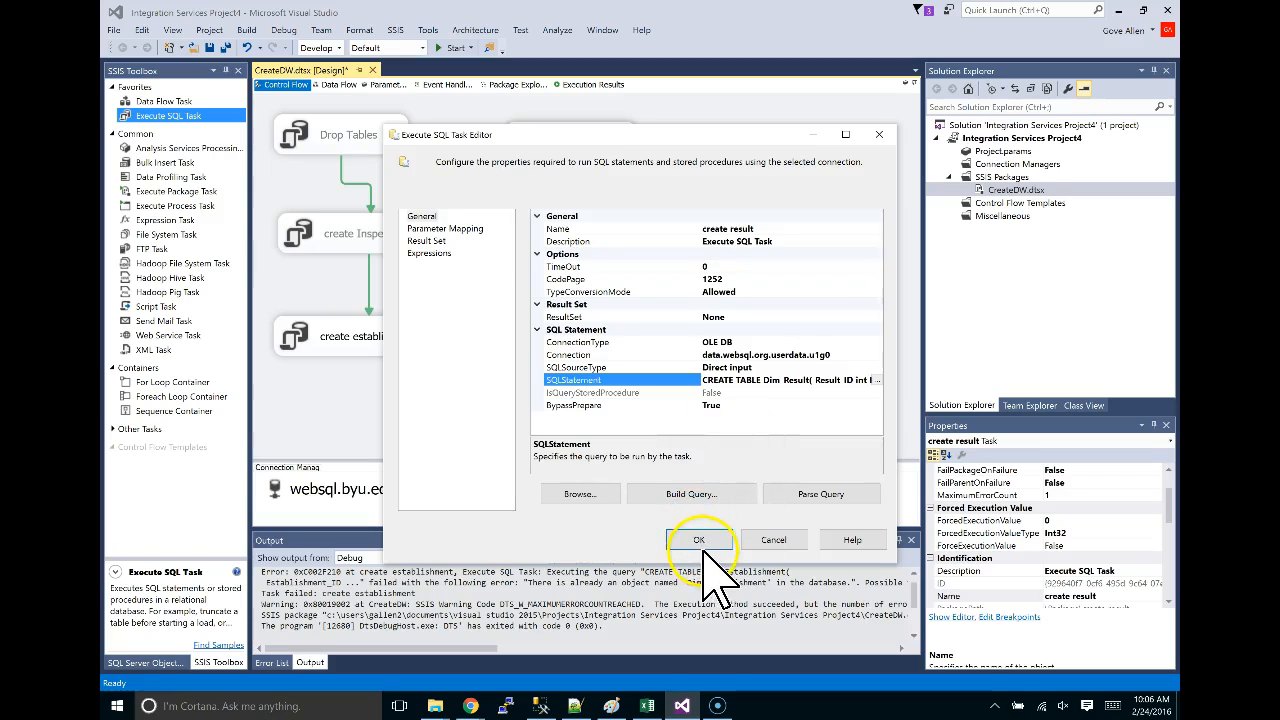
click(700, 540)
Connect create item to create result with a precedence arrow.
click(575, 143)
drag(572, 178, 576, 264)
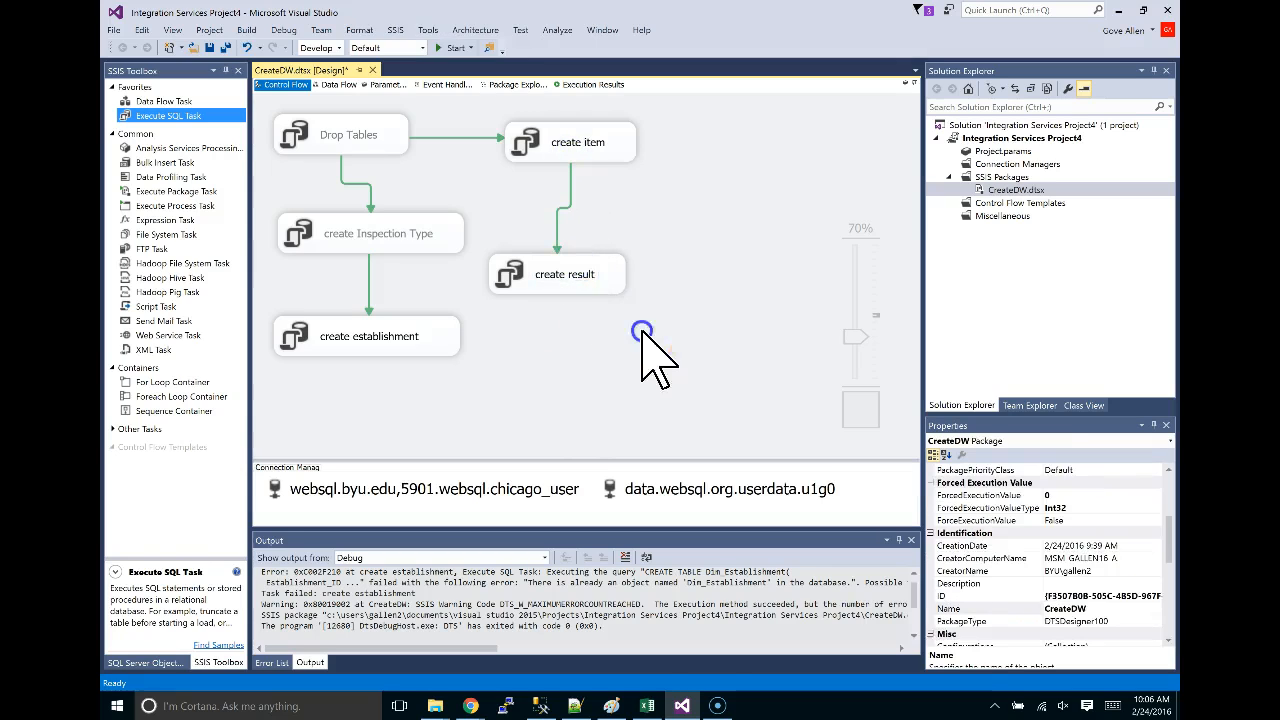
click(612, 279)
Duplicate create result and copy the Dim_Zipcode CREATE TABLE statement from the browser.
key(ctrl+c)
key(ctrl+v)
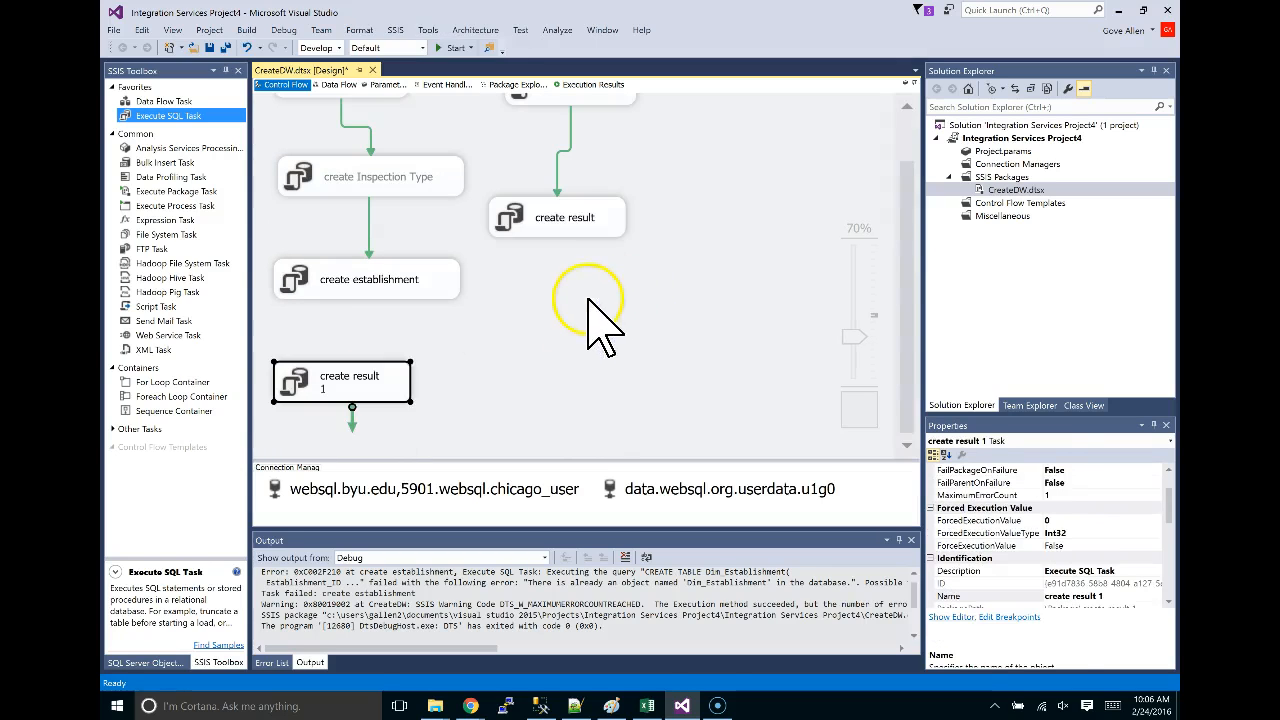
key(alt+Tab)
scroll(565, 483, down, 5)
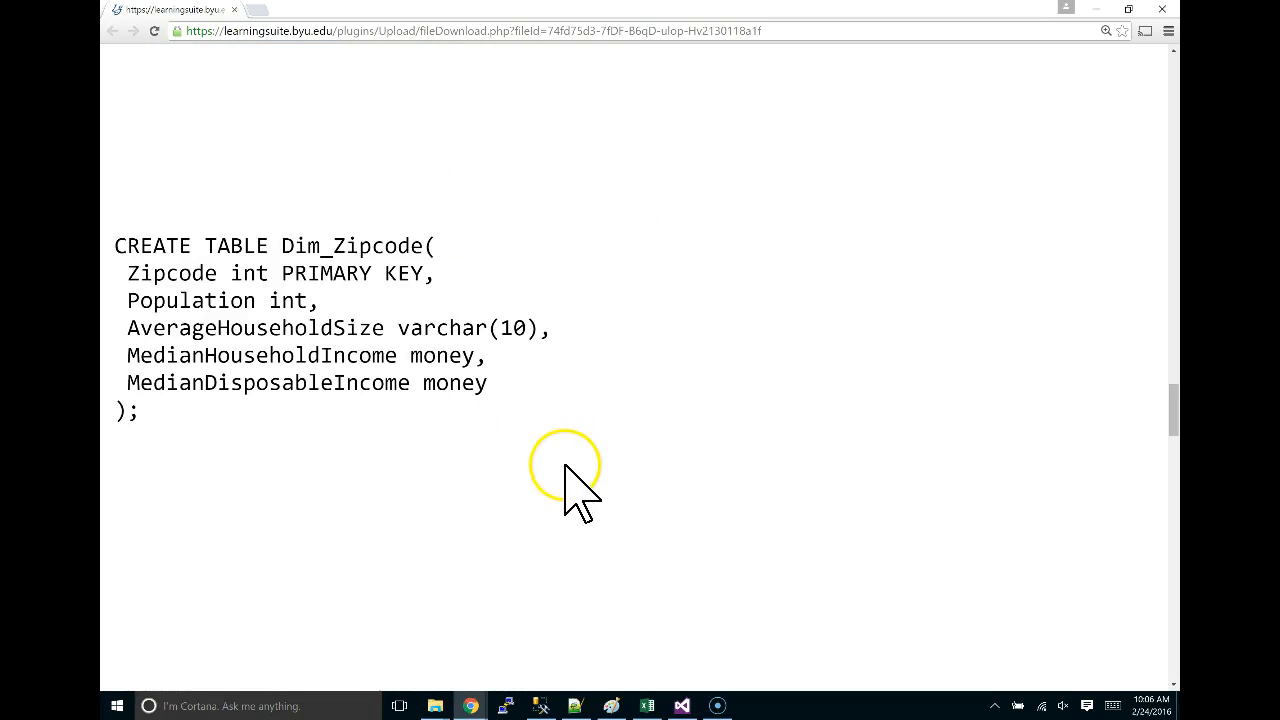
drag(129, 245, 184, 410)
key(ctrl+c)
key(alt+Tab)
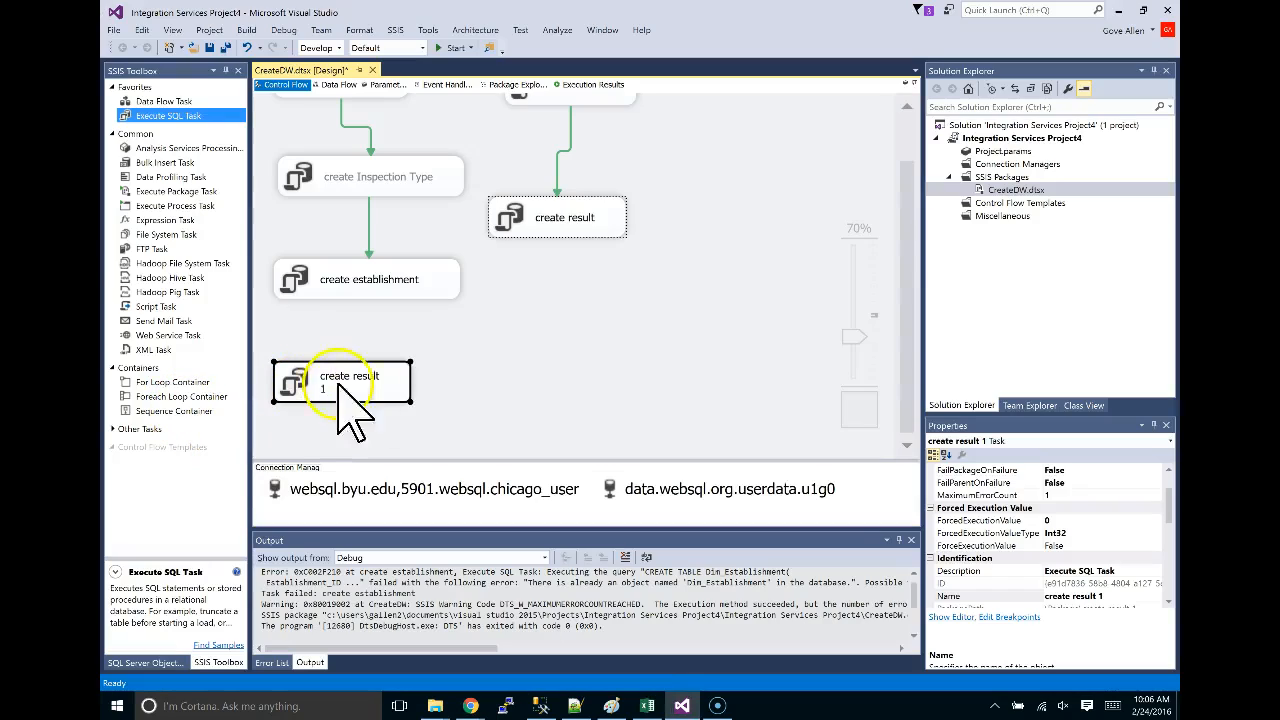
Set the copy's SQL to the Dim_Zipcode statement and rename it create zipcdoe.
double_click(371, 395)
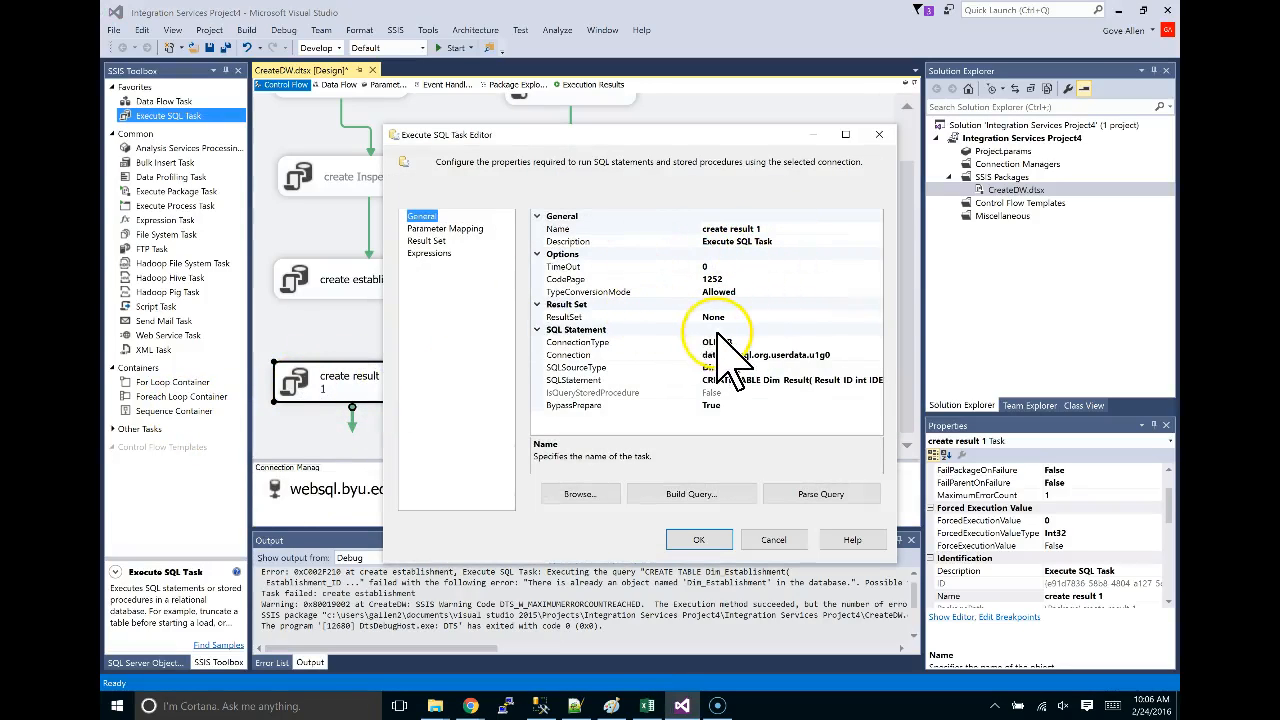
click(757, 376)
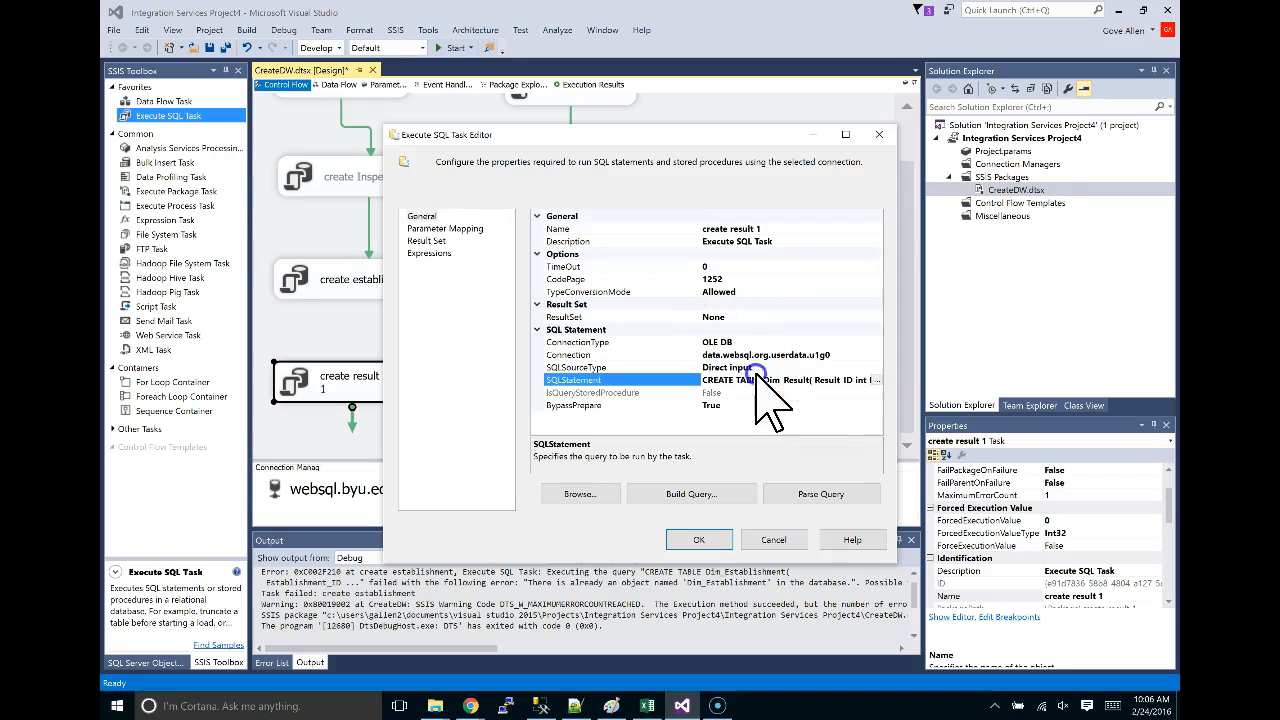
click(876, 380)
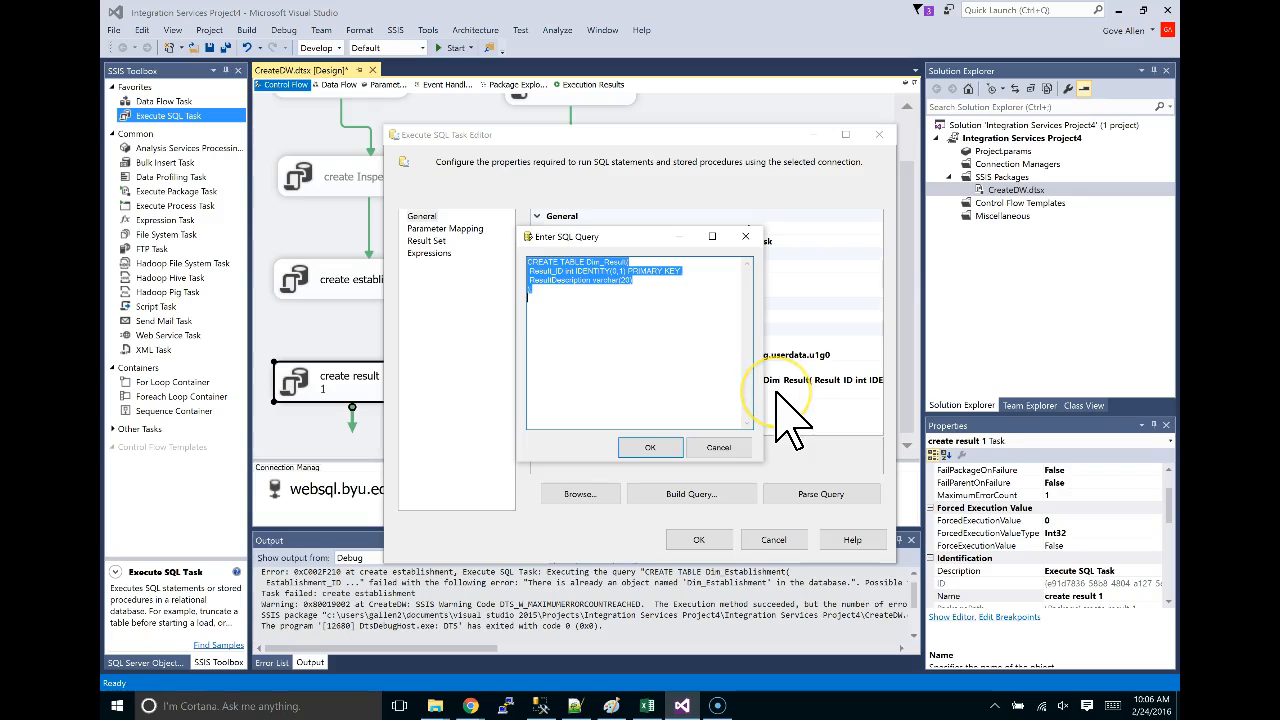
key(ctrl+v)
key(ctrl+v)
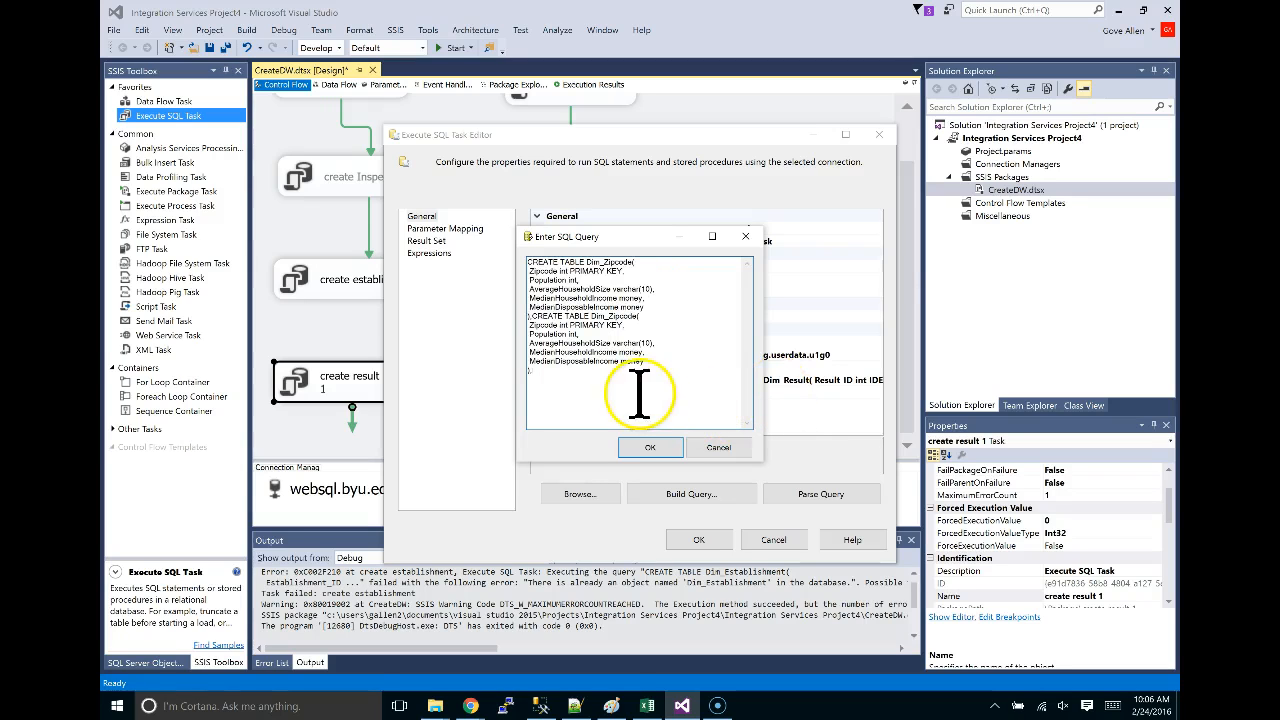
drag(639, 395, 488, 246)
click(652, 446)
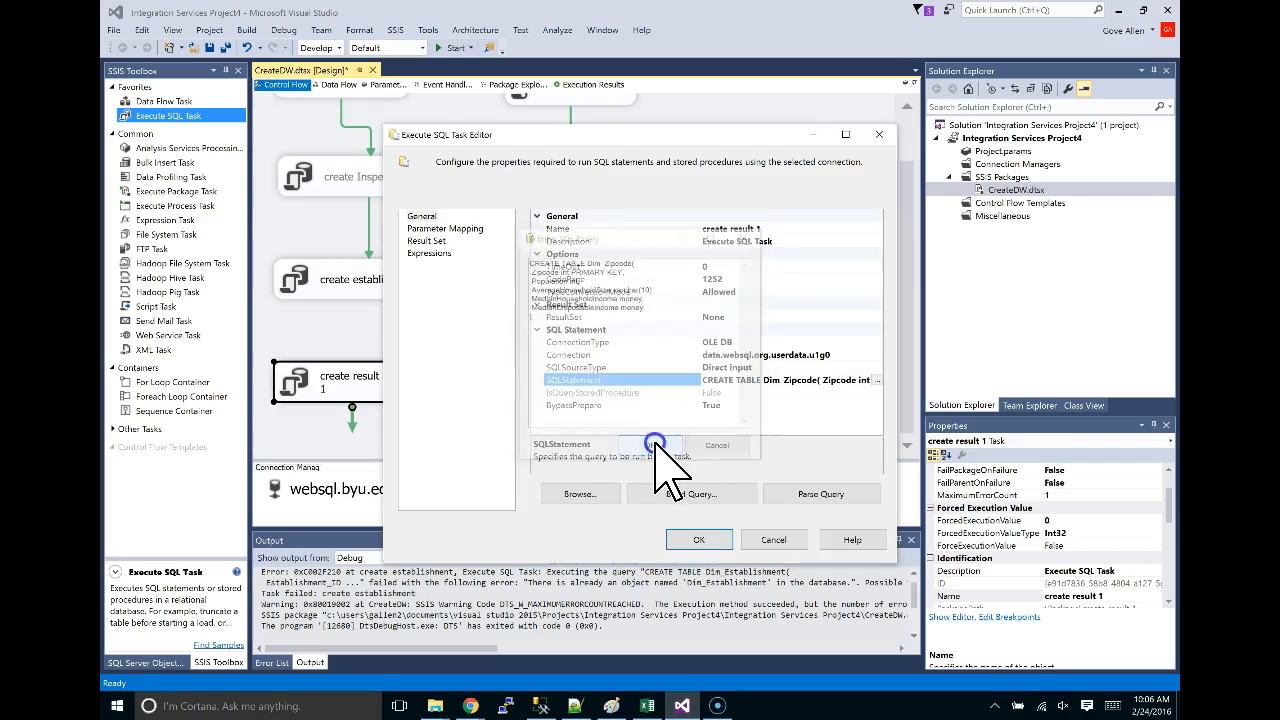
click(765, 229)
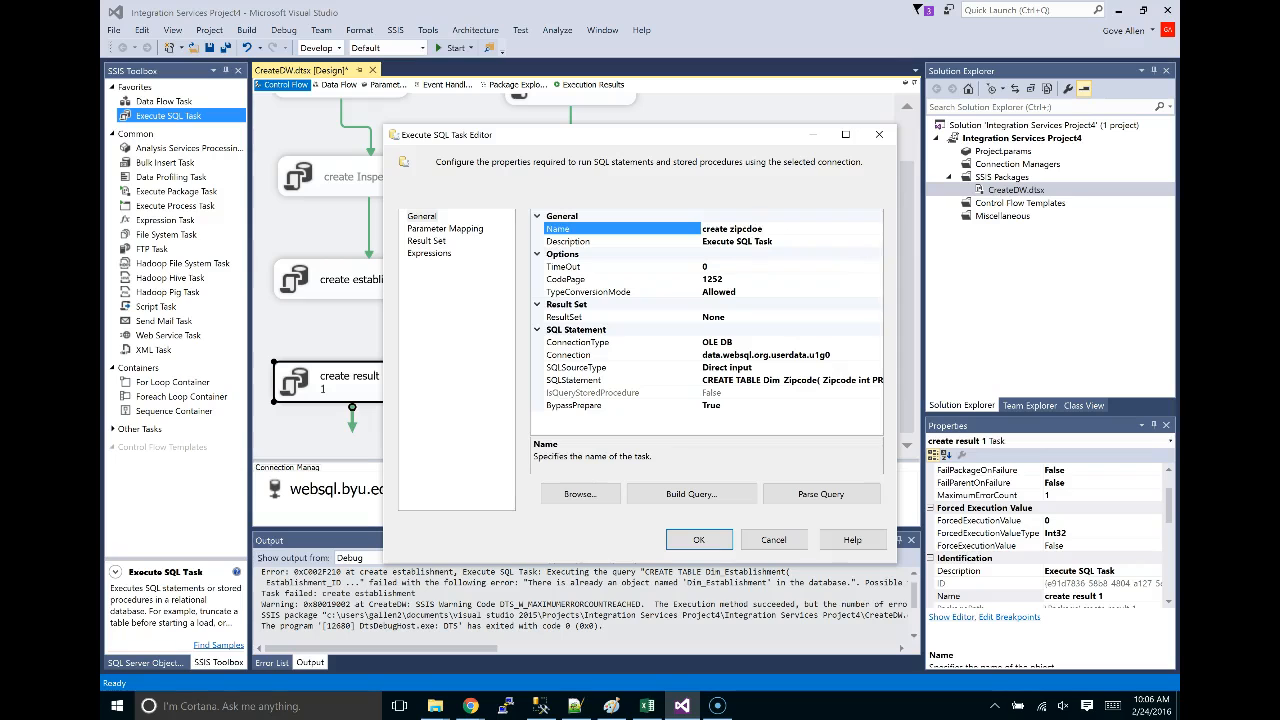
click(699, 540)
Move create zipcdoe below create result and connect create result to it.
drag(382, 384, 603, 328)
click(572, 282)
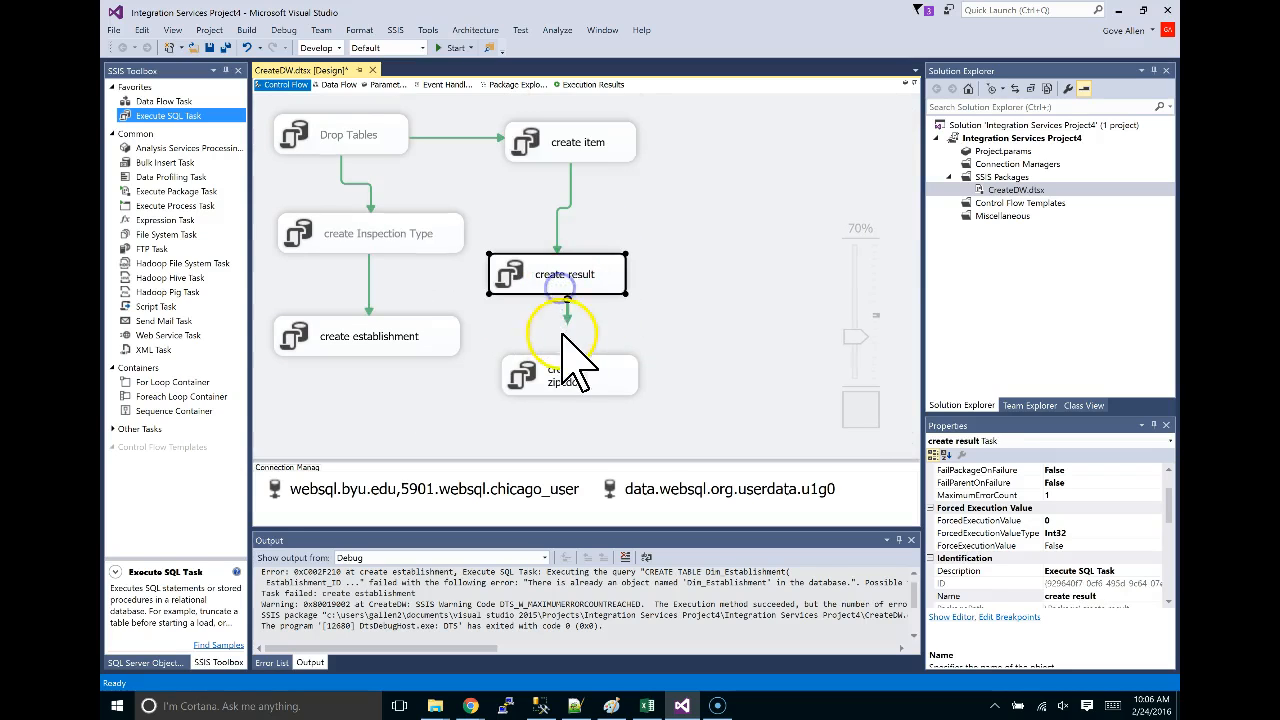
drag(567, 382, 580, 380)
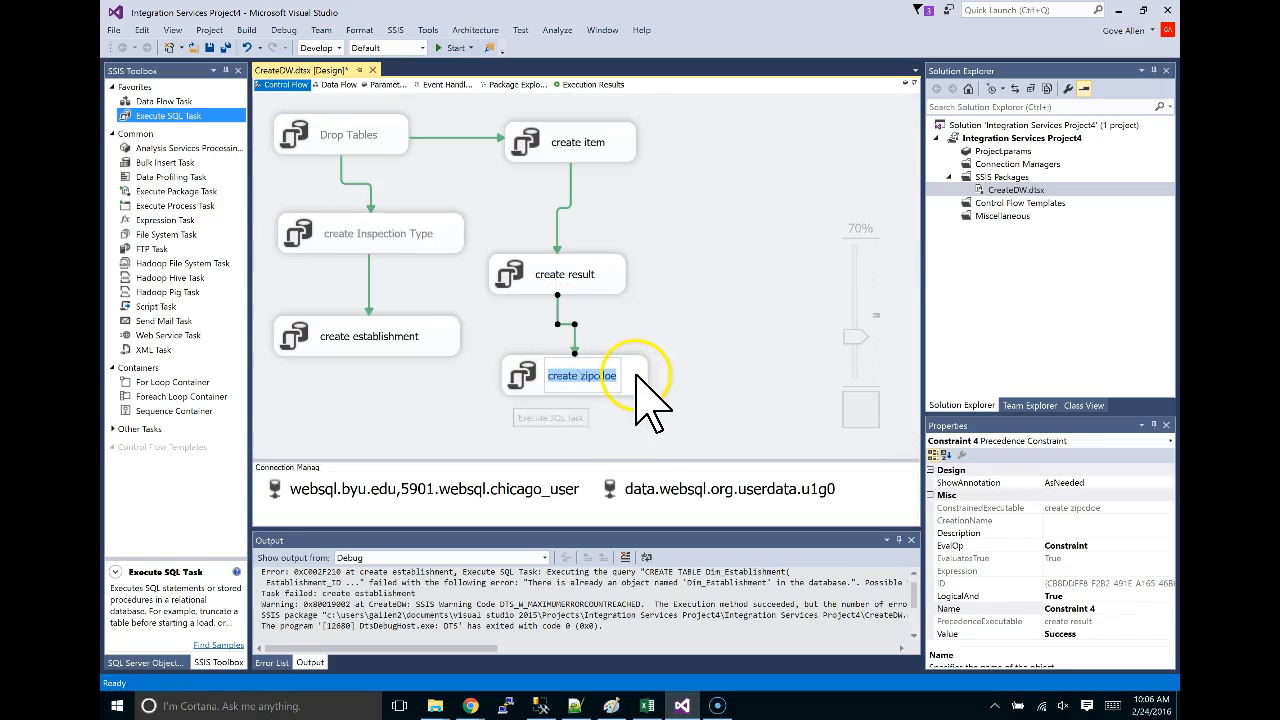
click(637, 378)
Duplicate create zipcdoe and select the Dim_Date CREATE TABLE script in the browser.
key(ctrl+v)
key(alt+Tab)
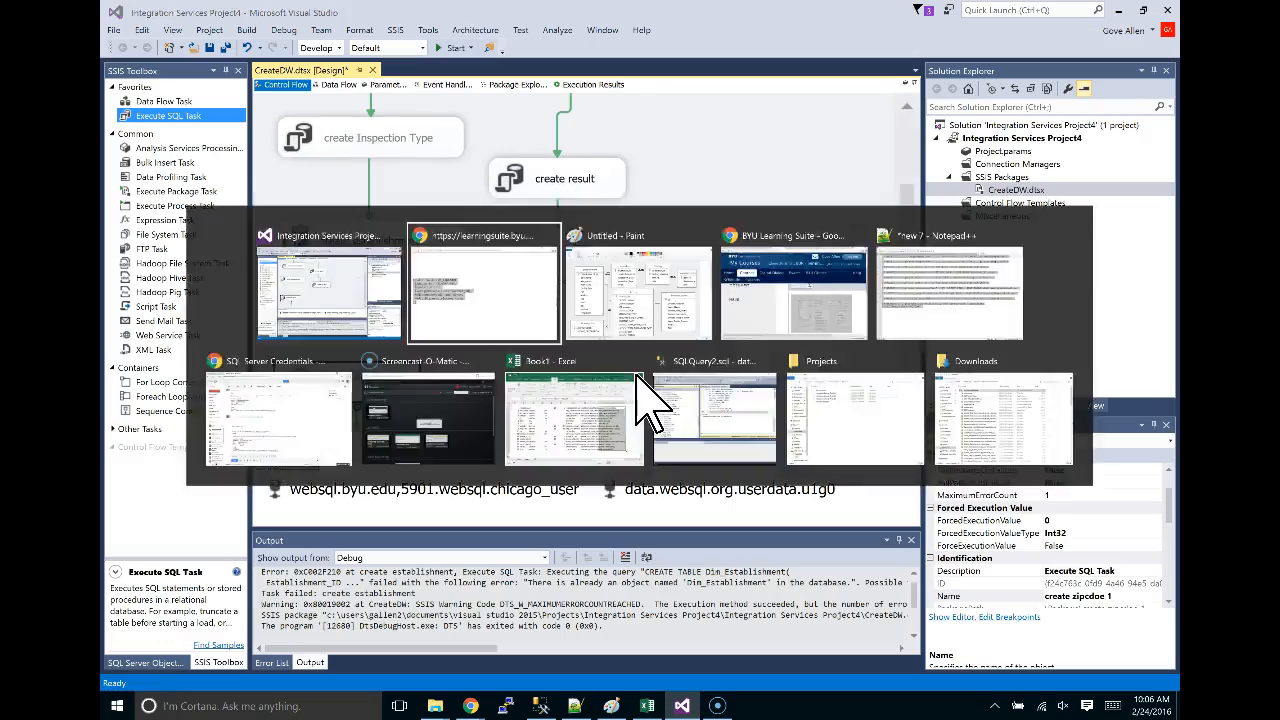
scroll(590, 388, down, 4)
scroll(588, 390, down, 3)
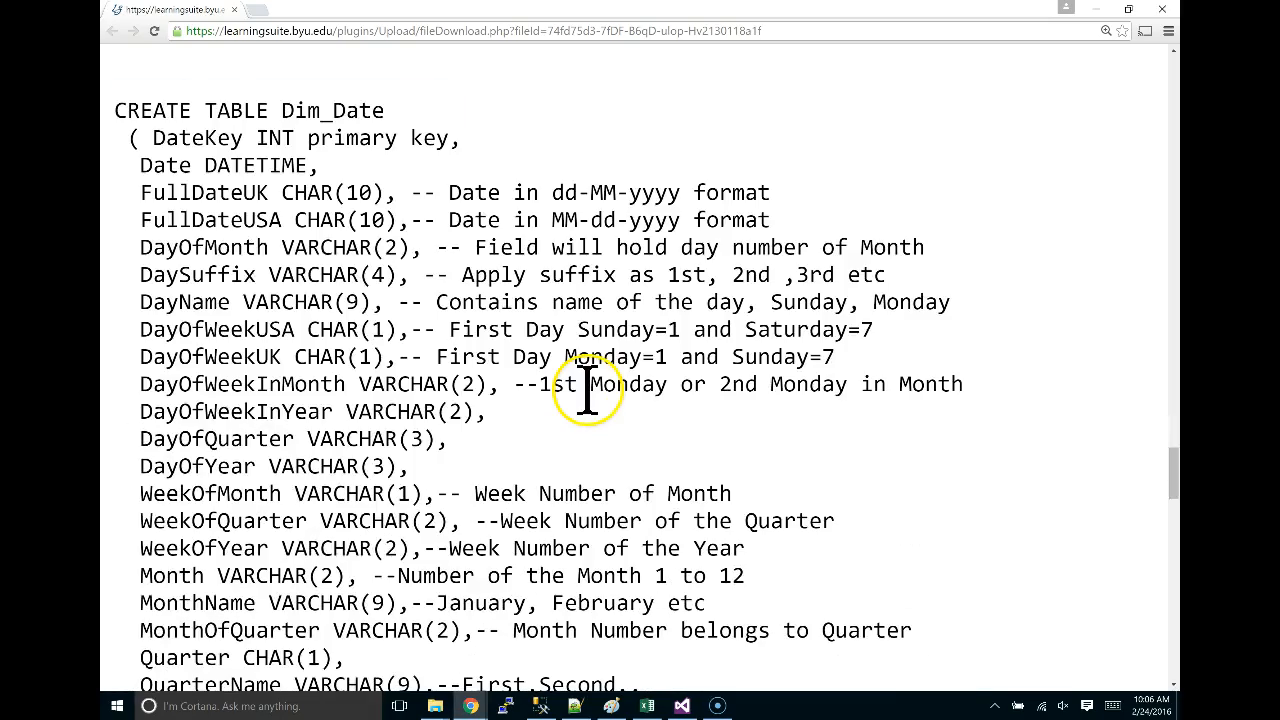
scroll(590, 390, down, 6)
scroll(606, 423, up, 3)
scroll(600, 400, up, 7)
scroll(590, 390, down, 3)
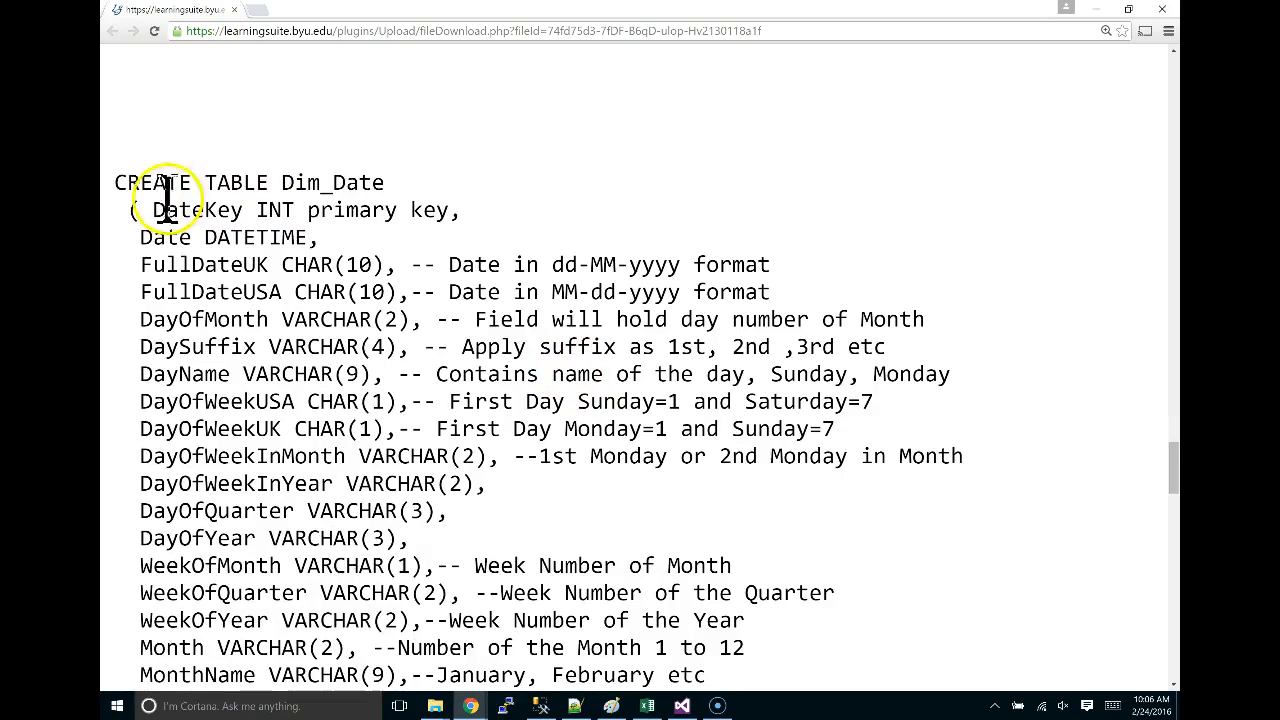
drag(124, 185, 198, 425)
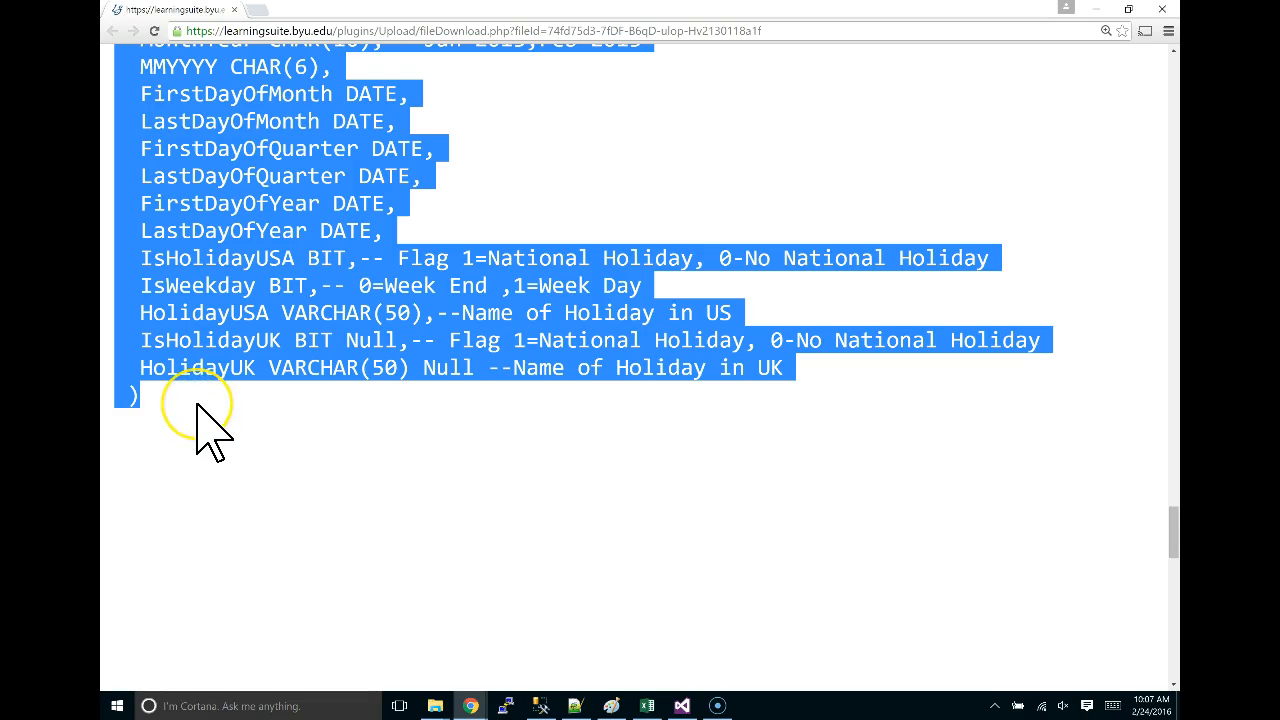
key(alt+Tab)
key(alt+Tab)
key(alt+Tab)
Give the copy the Dim_Date CREATE TABLE statement and rename it create date.
double_click(378, 380)
click(870, 381)
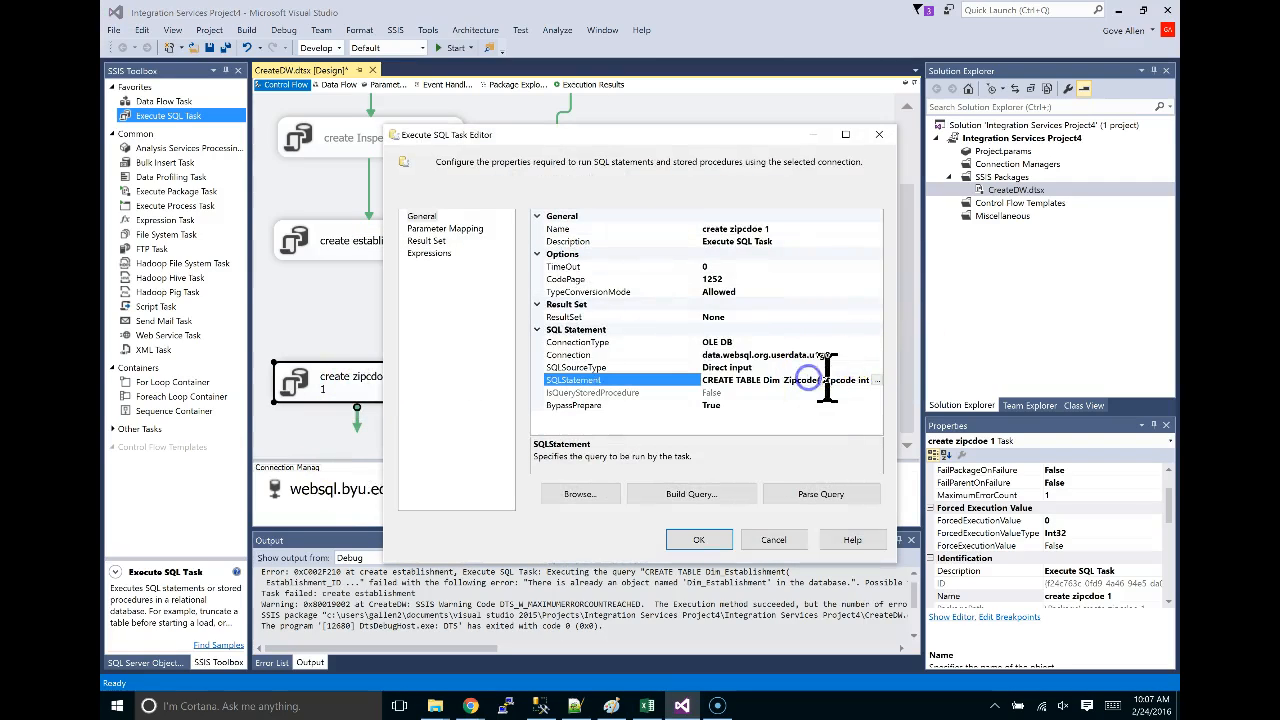
click(878, 380)
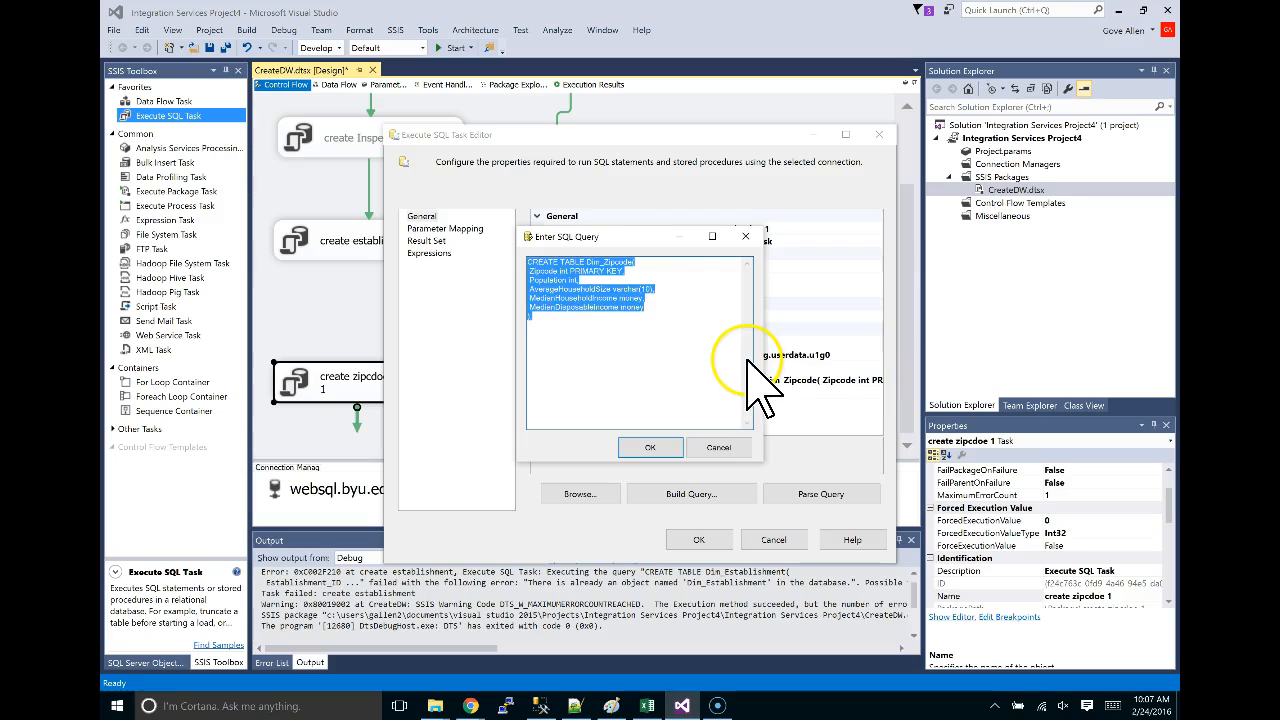
key(ctrl+v)
click(650, 447)
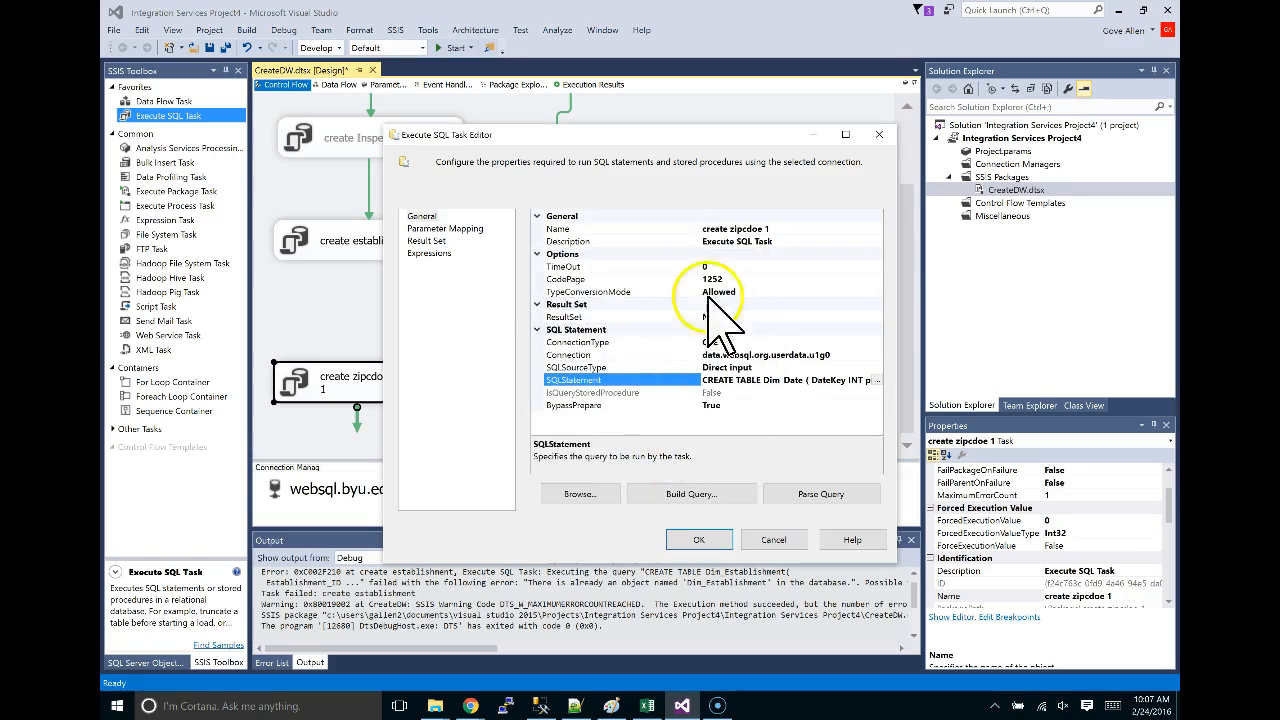
click(731, 228)
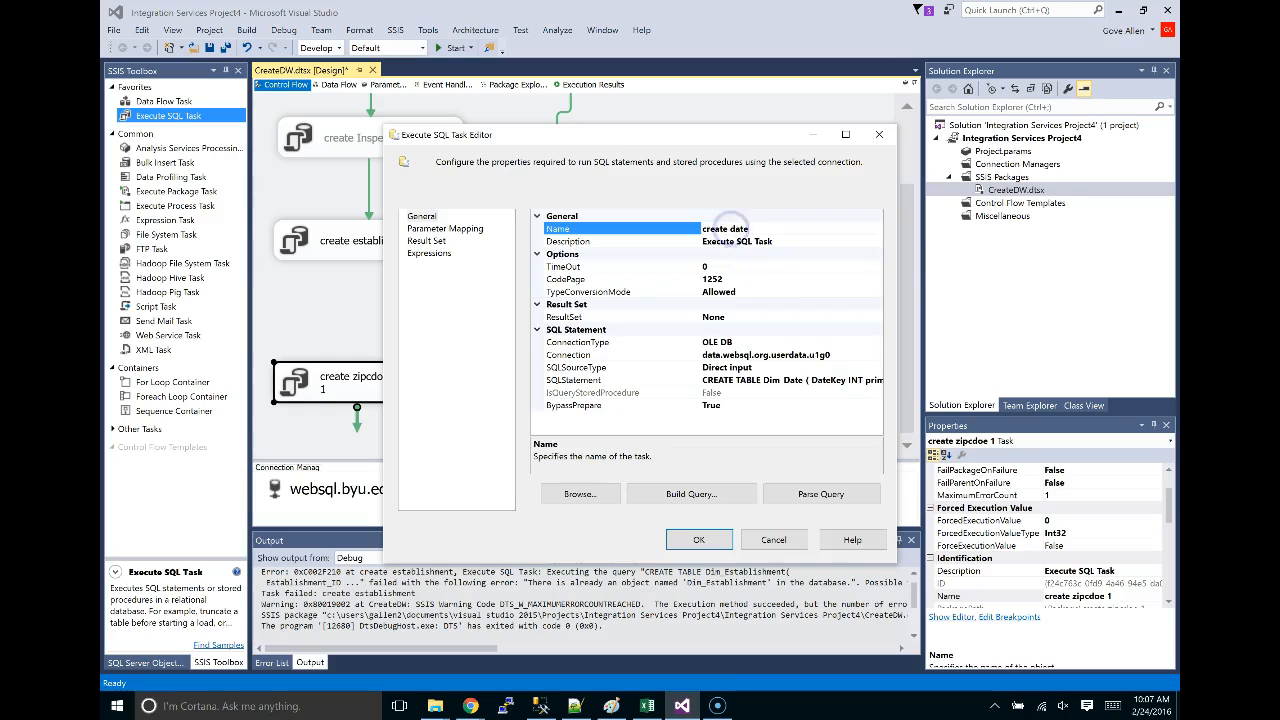
click(705, 541)
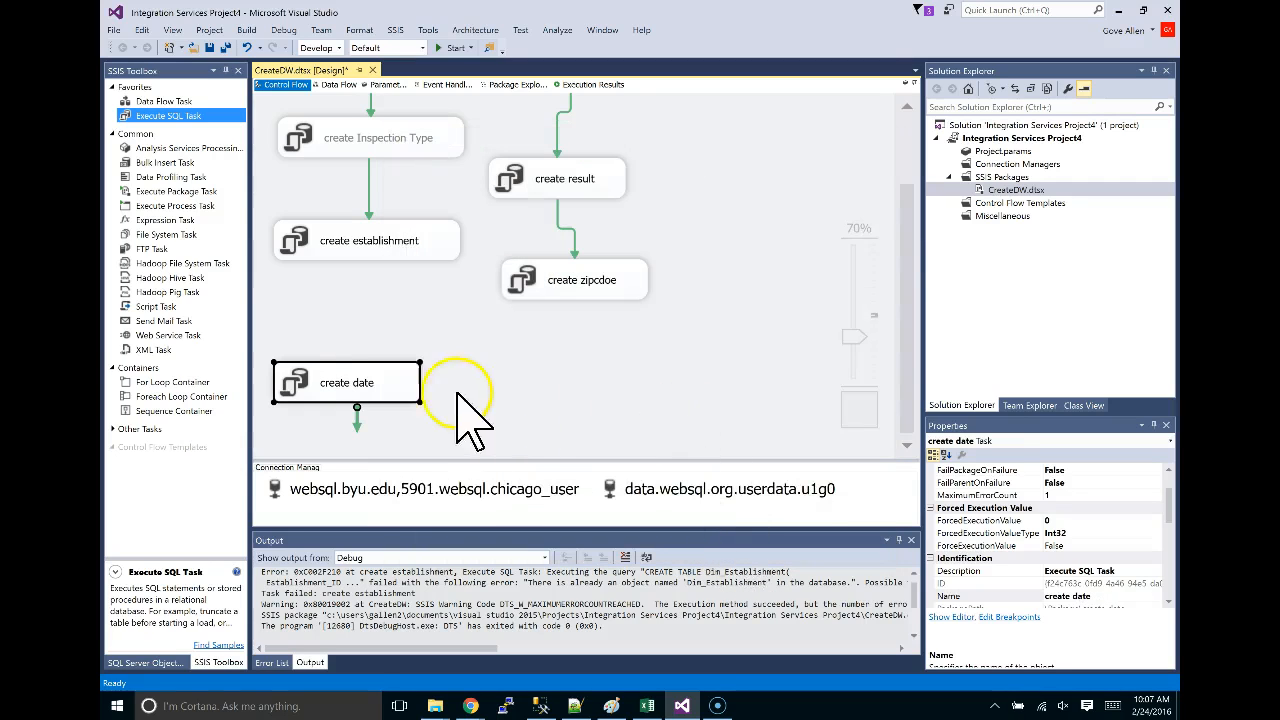
Connect create establishment to create date with a precedence arrow.
scroll(509, 403, up, 1)
scroll(509, 403, down, 1)
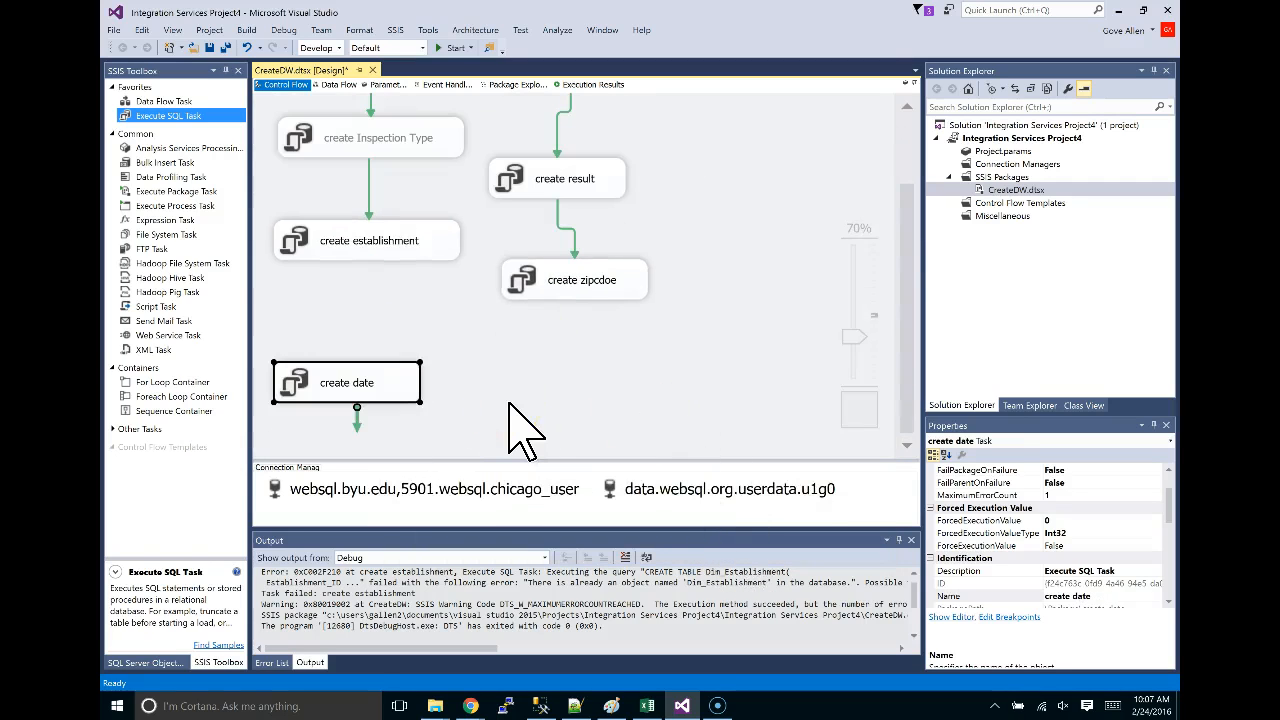
click(391, 250)
drag(387, 286, 355, 388)
Paste a duplicate of the create date task.
click(354, 386)
key(ctrl+v)
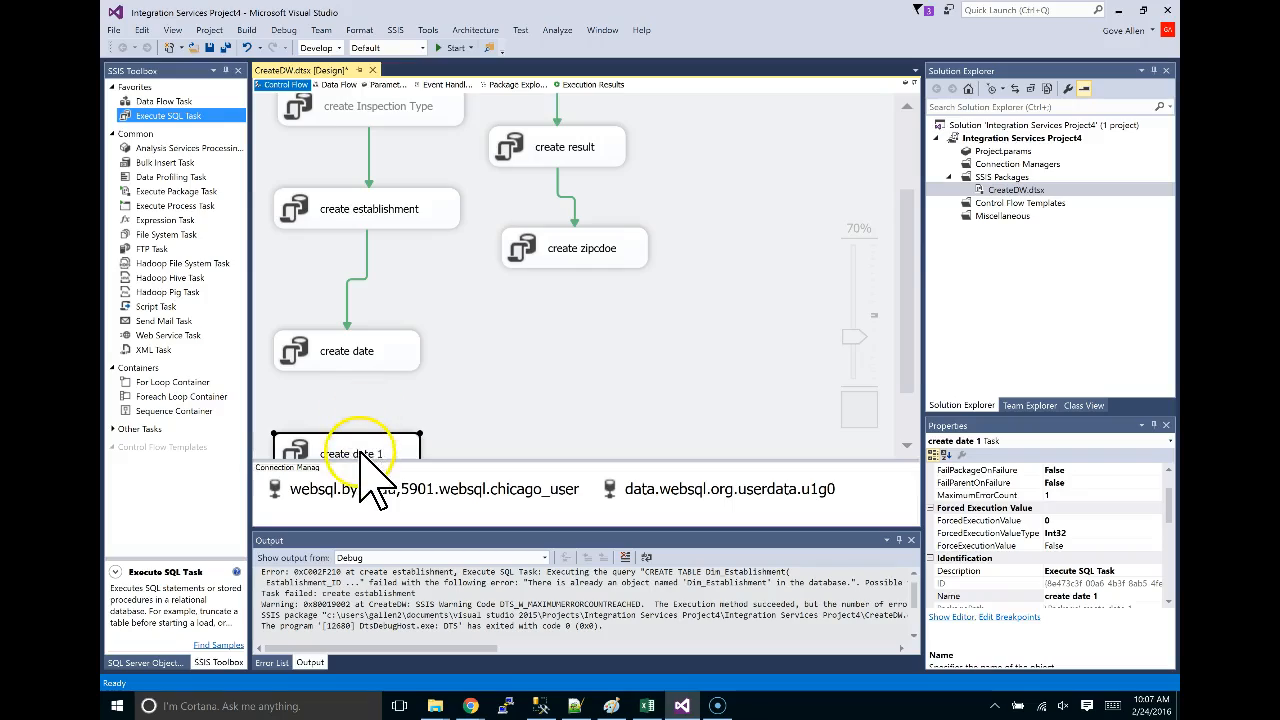
key(alt+Tab)
key(alt+Tab)
key(alt+Tab)
Select the fact_inspection CREATE TABLE script in the browser.
scroll(787, 390, down, 10)
scroll(787, 390, up, 4)
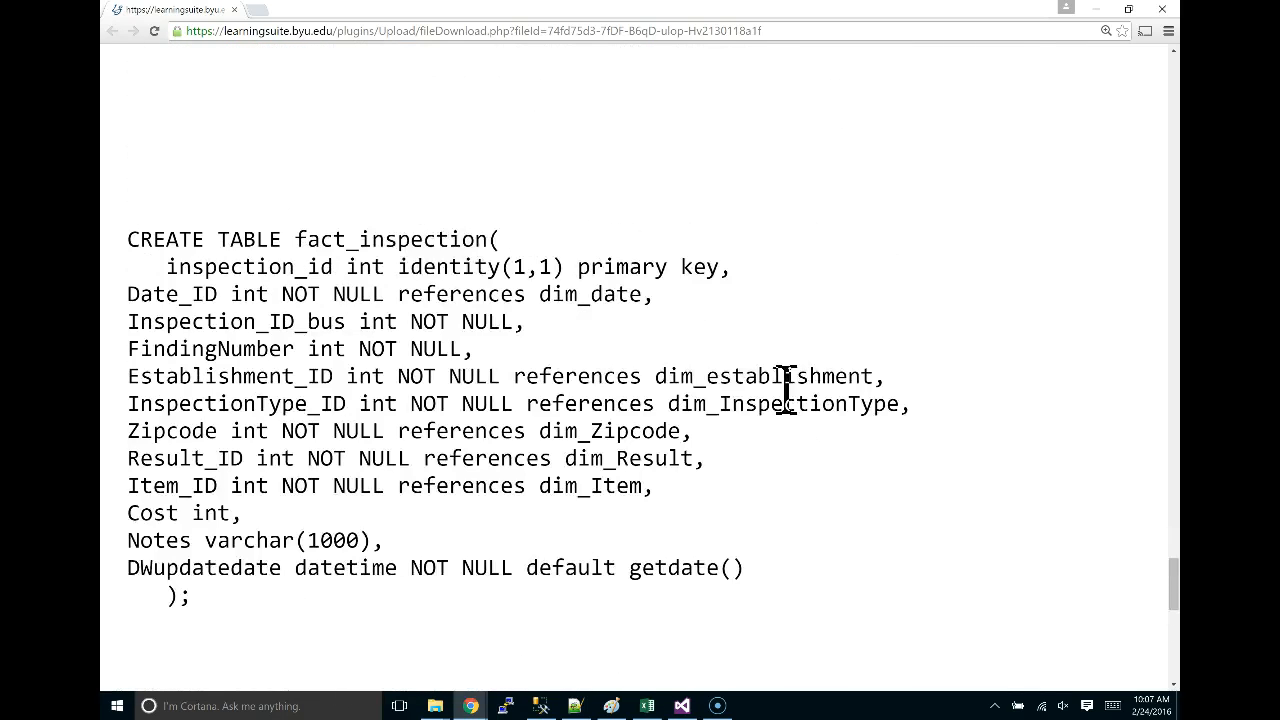
scroll(185, 237, down, 1)
scroll(198, 250, down, 9)
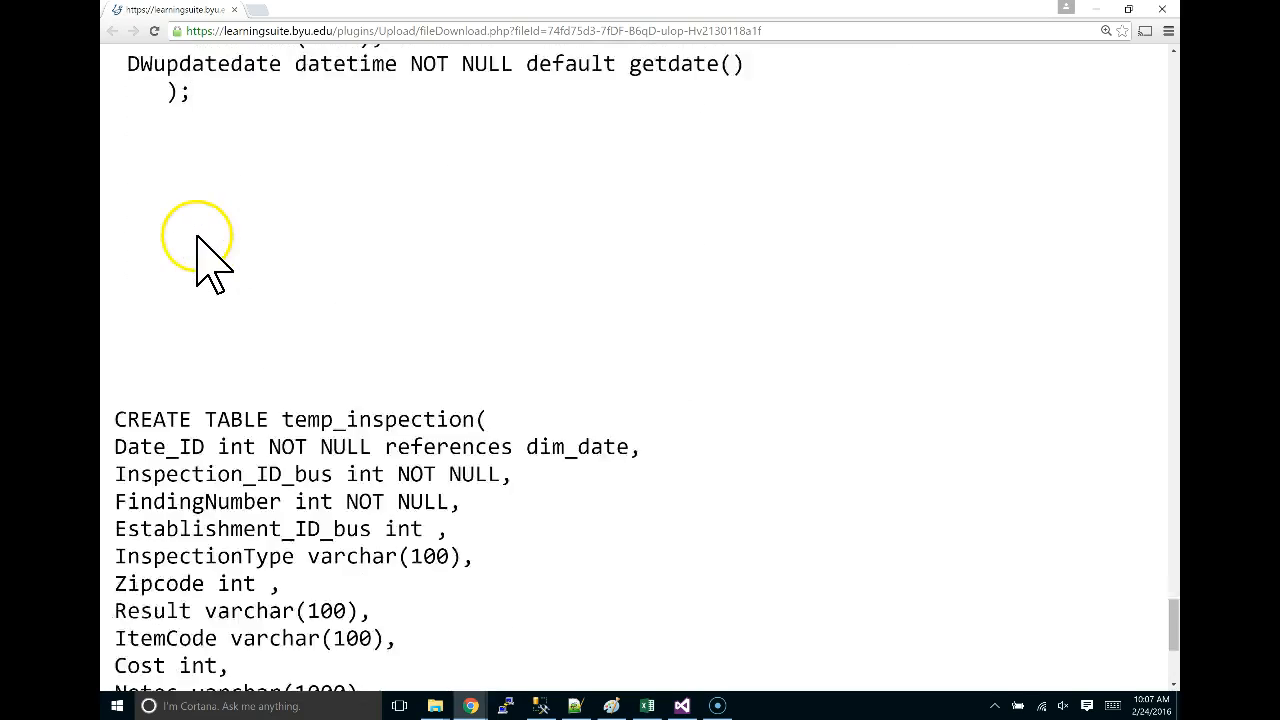
scroll(210, 255, up, 11)
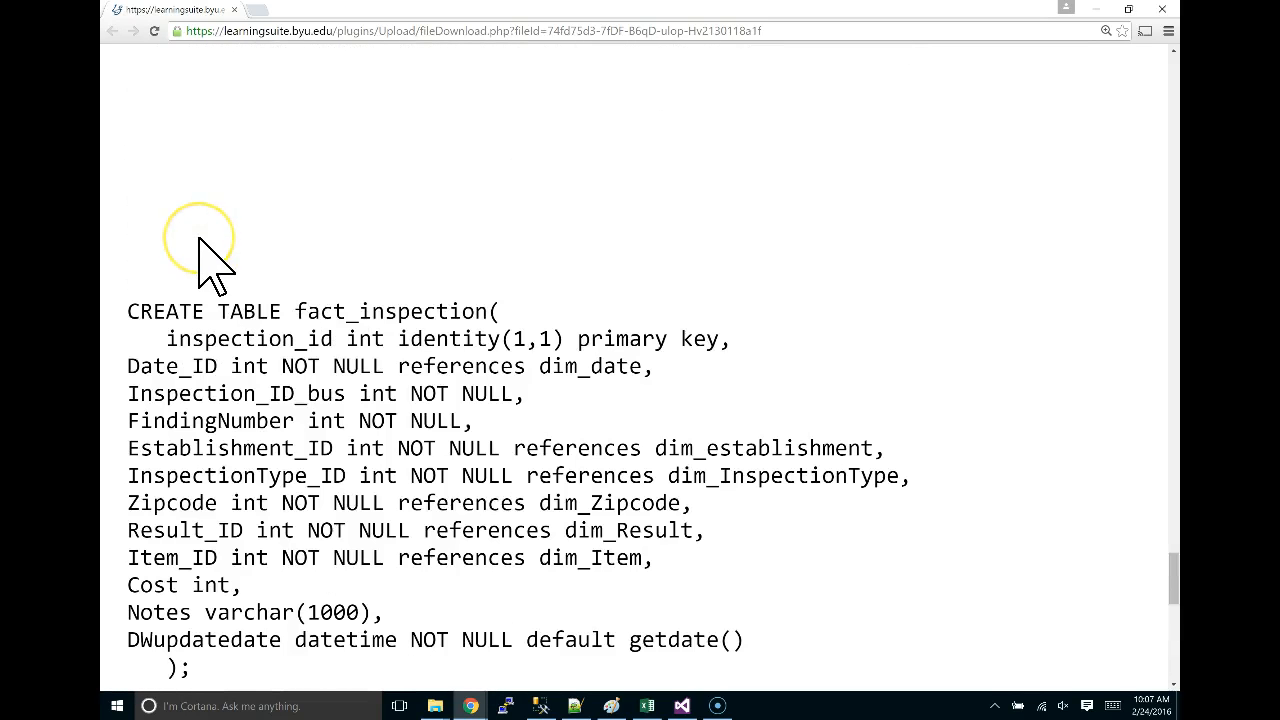
drag(128, 311, 410, 658)
key(ctrl+c)
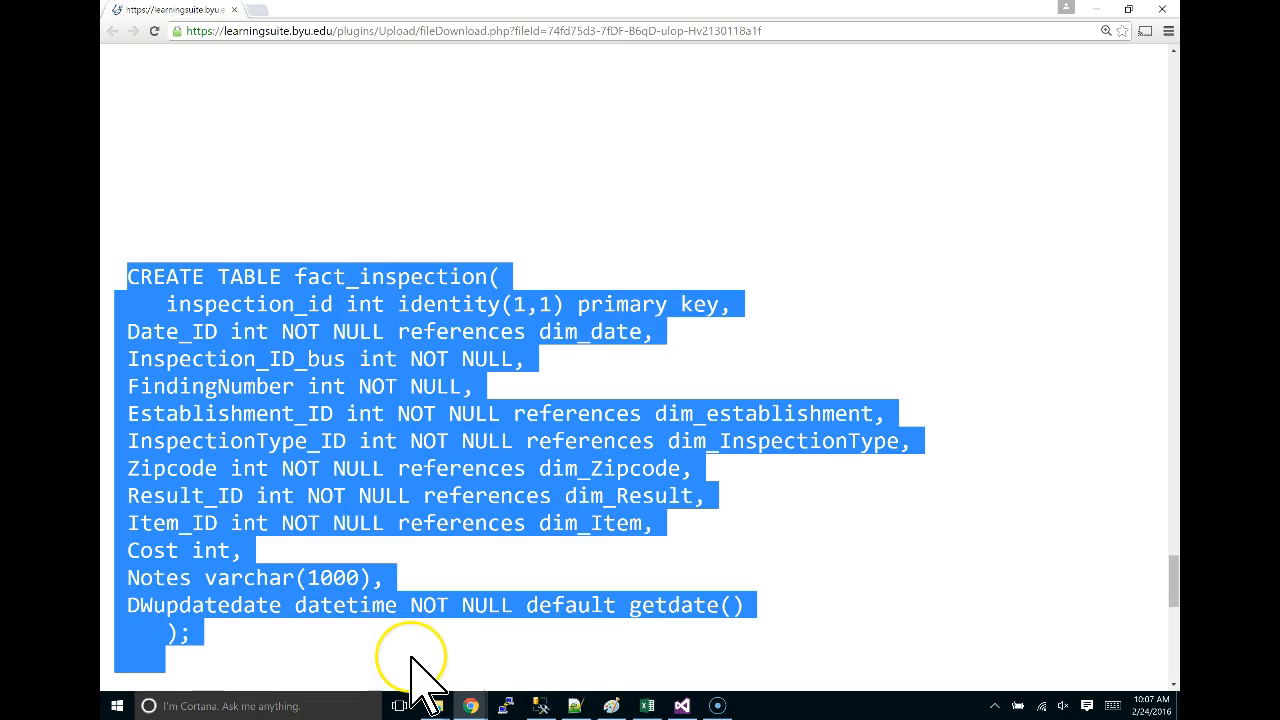
key(alt+Tab)
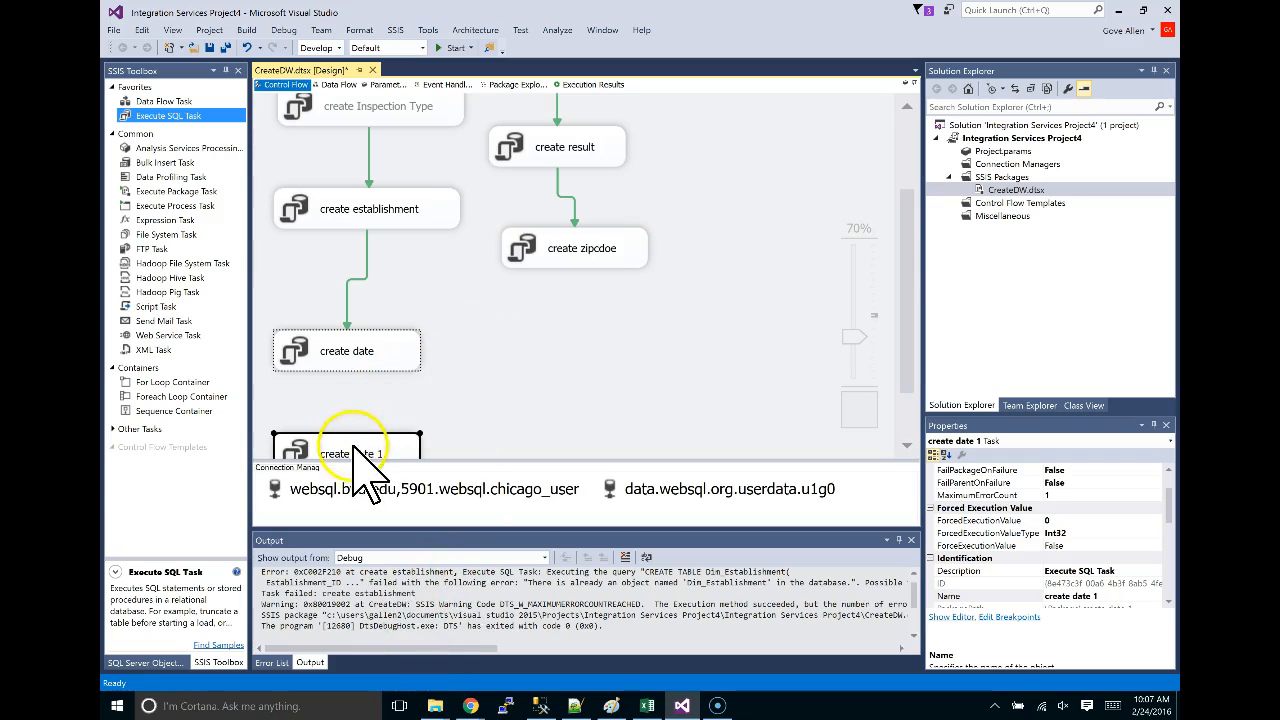
Place the copy beneath create date, rename it create inspection fact, and paste the fact_inspection script.
drag(357, 449, 368, 390)
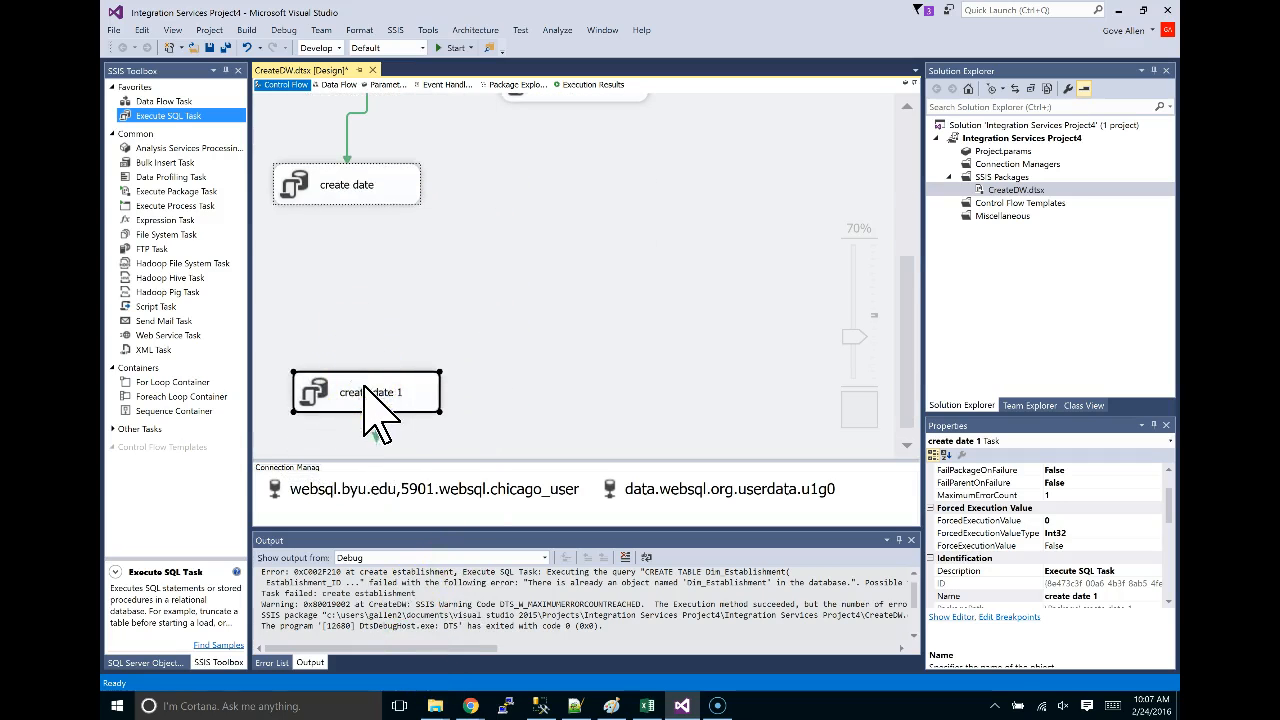
drag(364, 296, 372, 288)
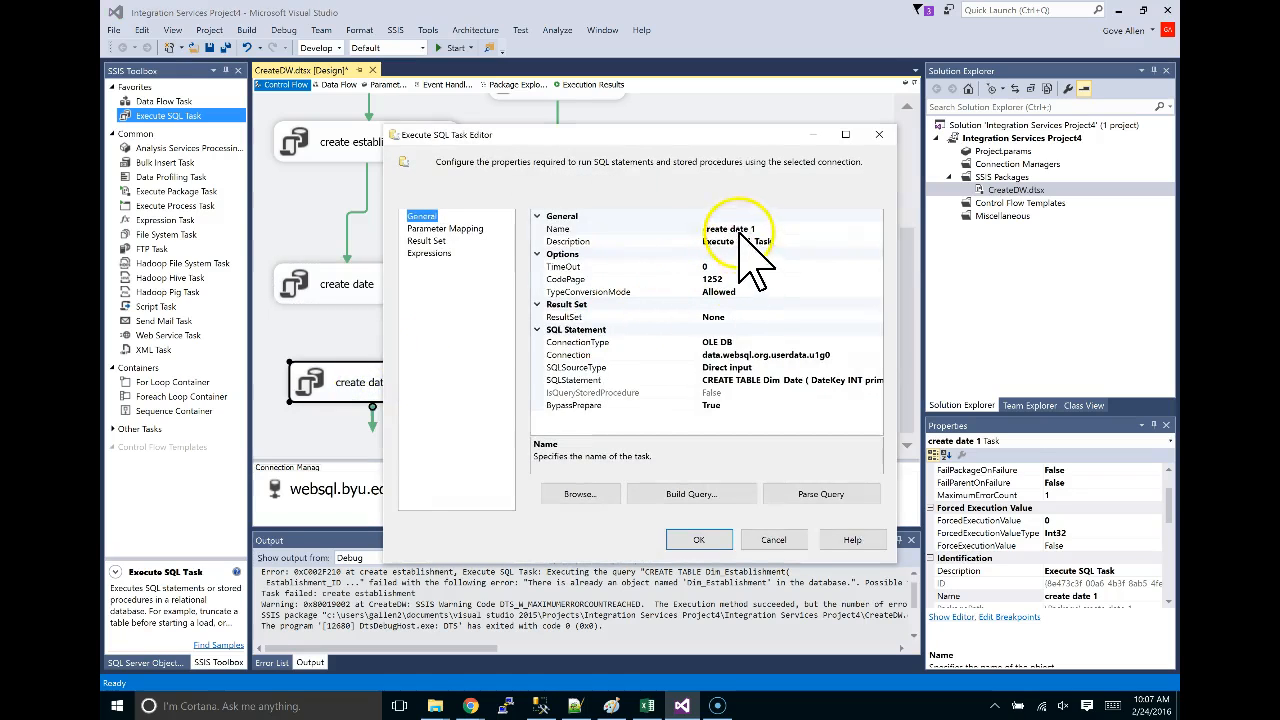
click(729, 228)
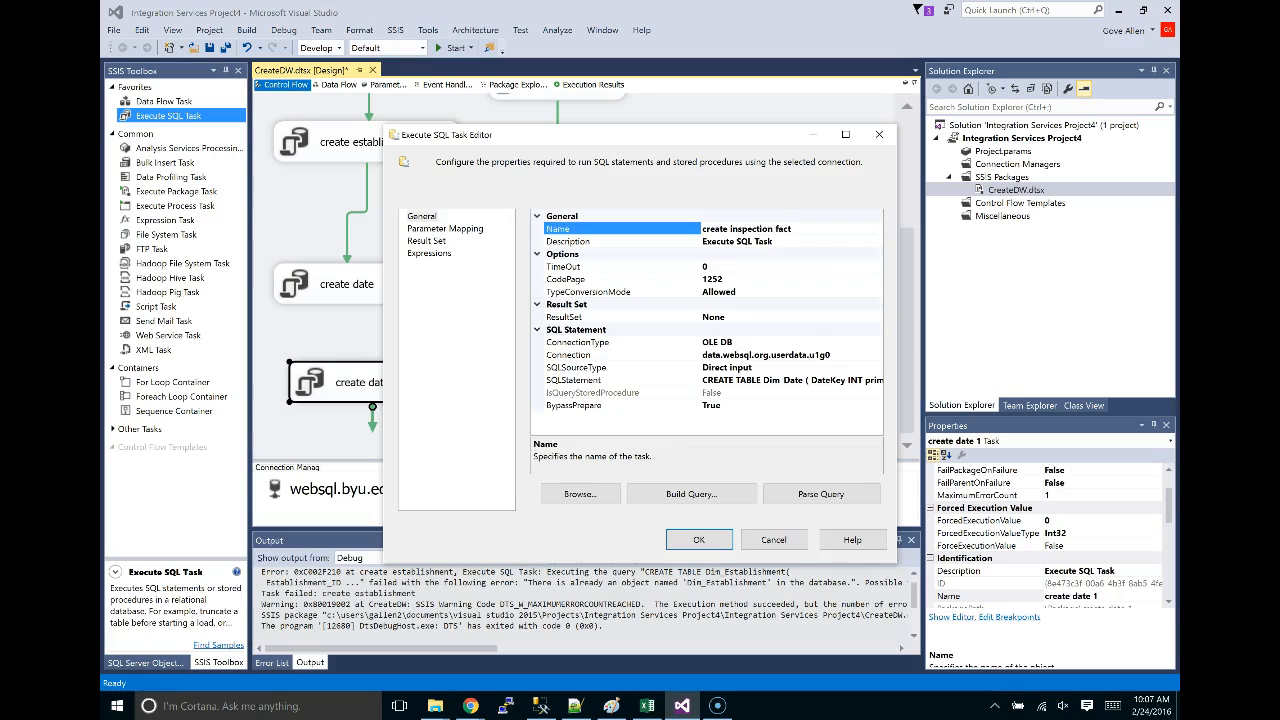
click(850, 380)
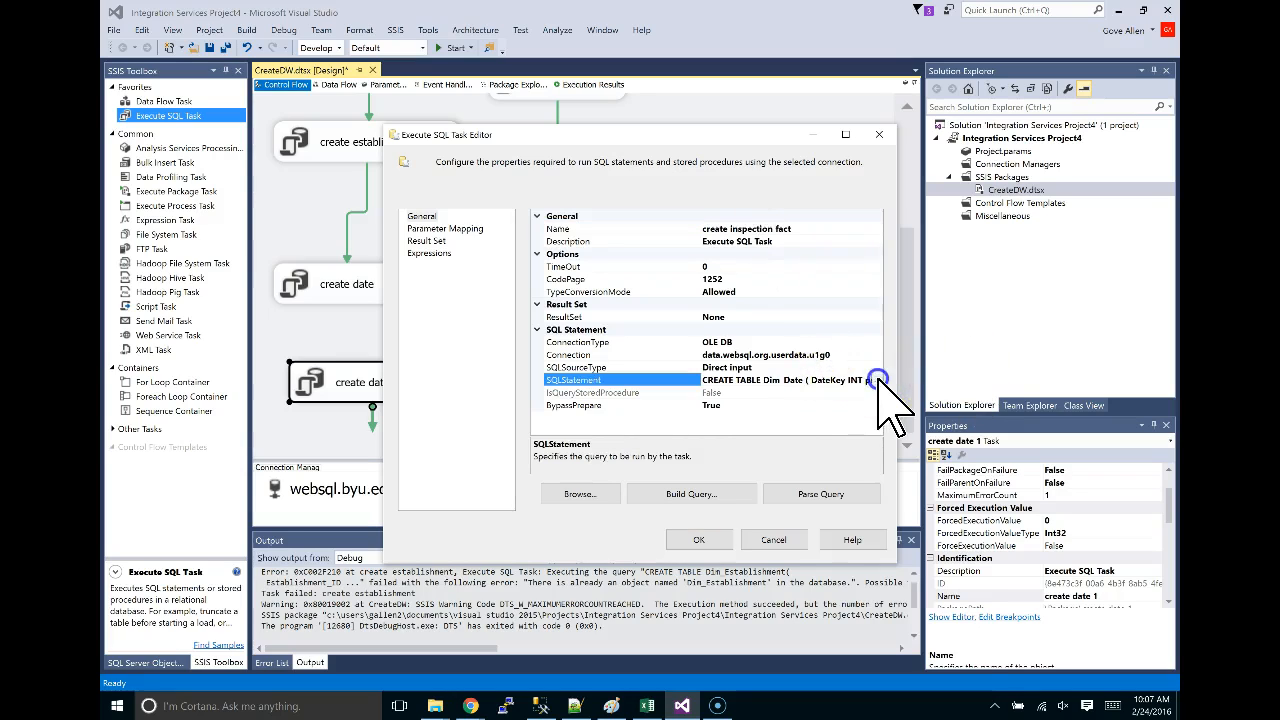
click(877, 380)
key(ctrl+v)
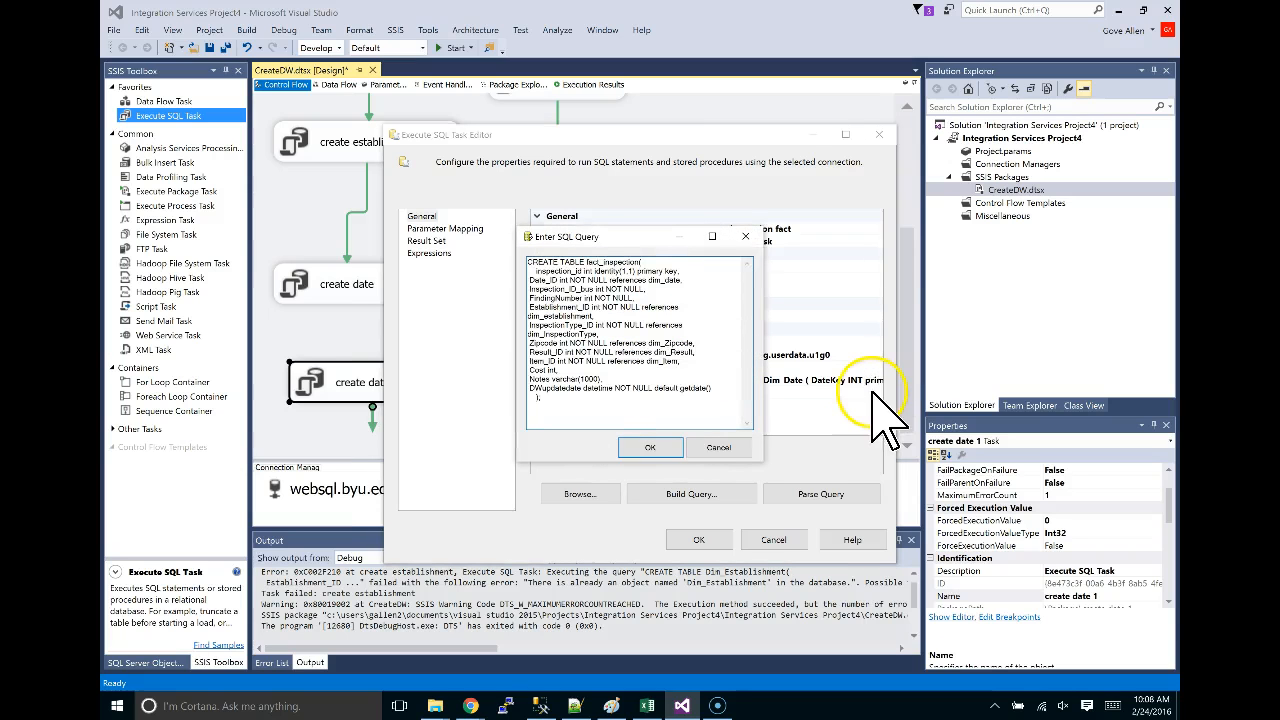
Append the temp_inspection CREATE TABLE statement to the query and save the task.
key(alt+Tab)
scroll(834, 434, down, 7)
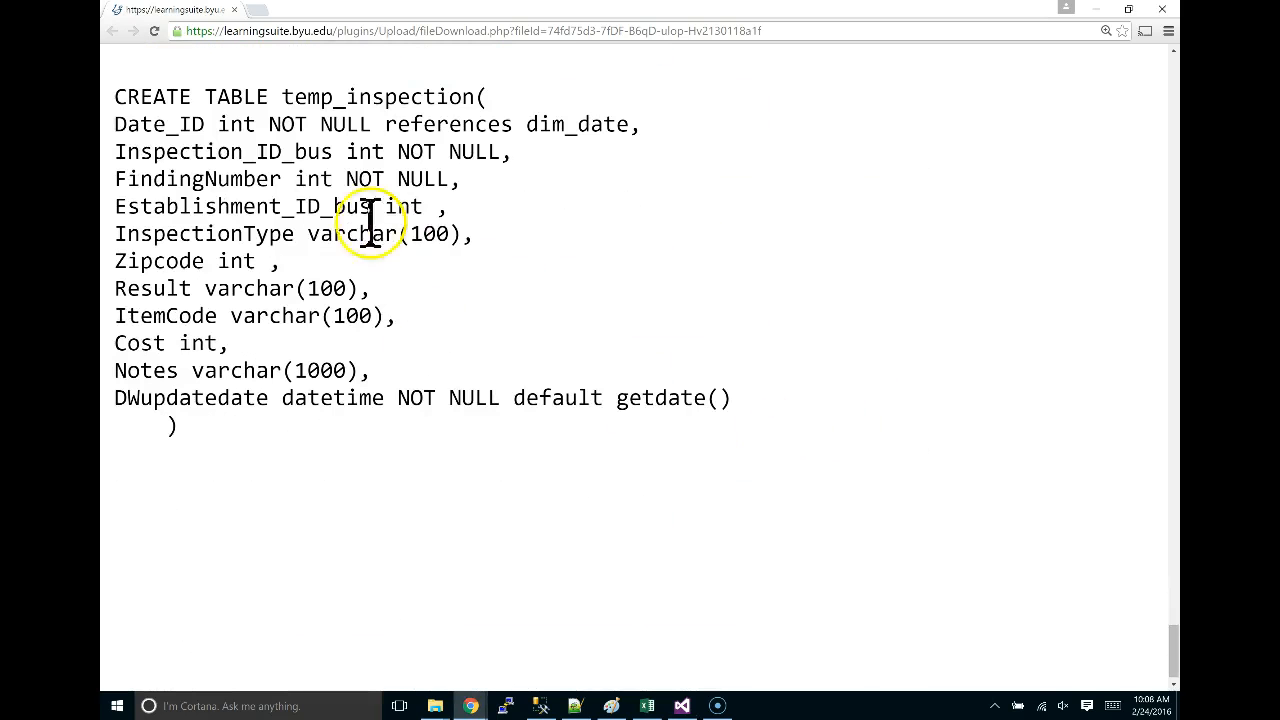
drag(124, 96, 298, 440)
key(ctrl+c)
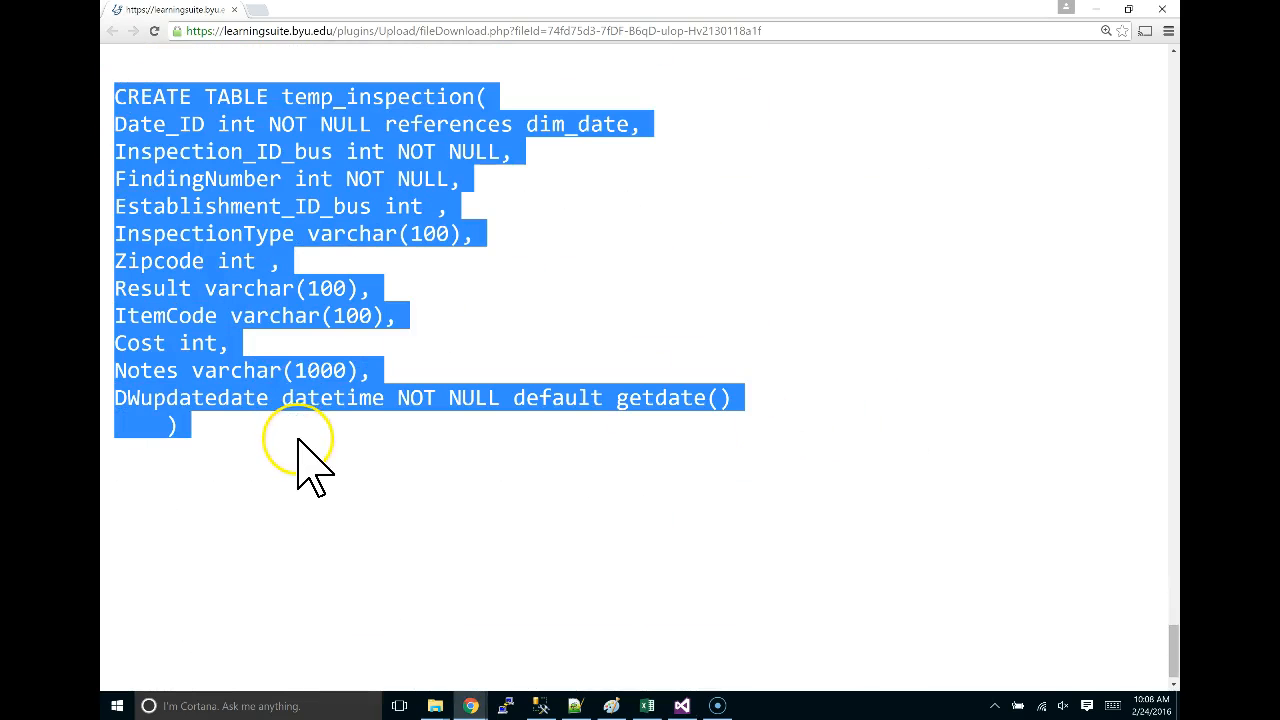
key(alt+Tab)
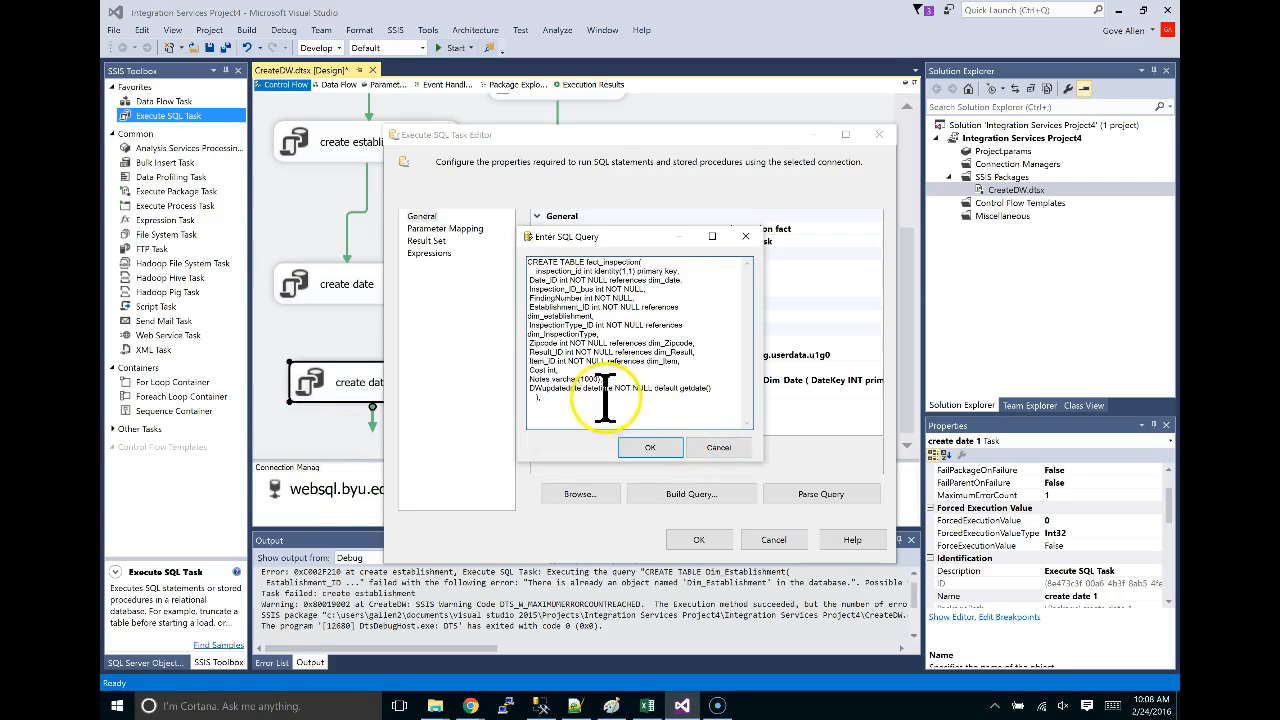
key(ctrl+v)
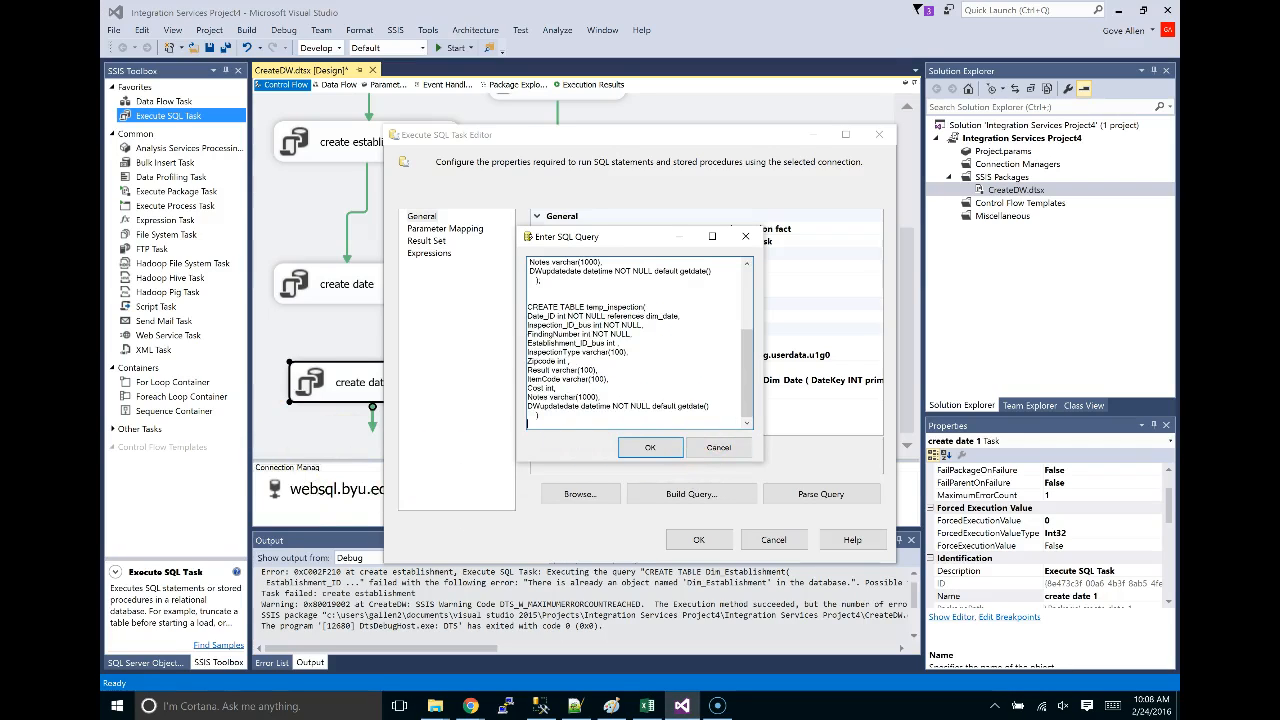
click(650, 447)
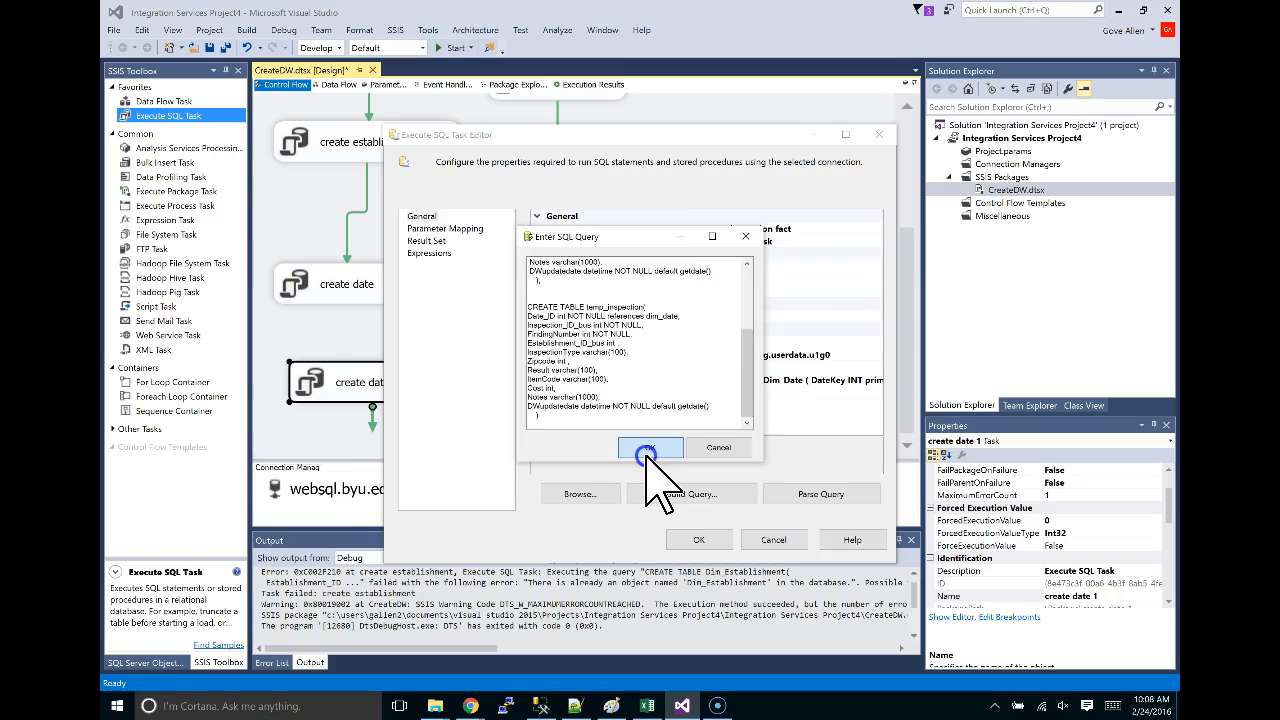
click(700, 540)
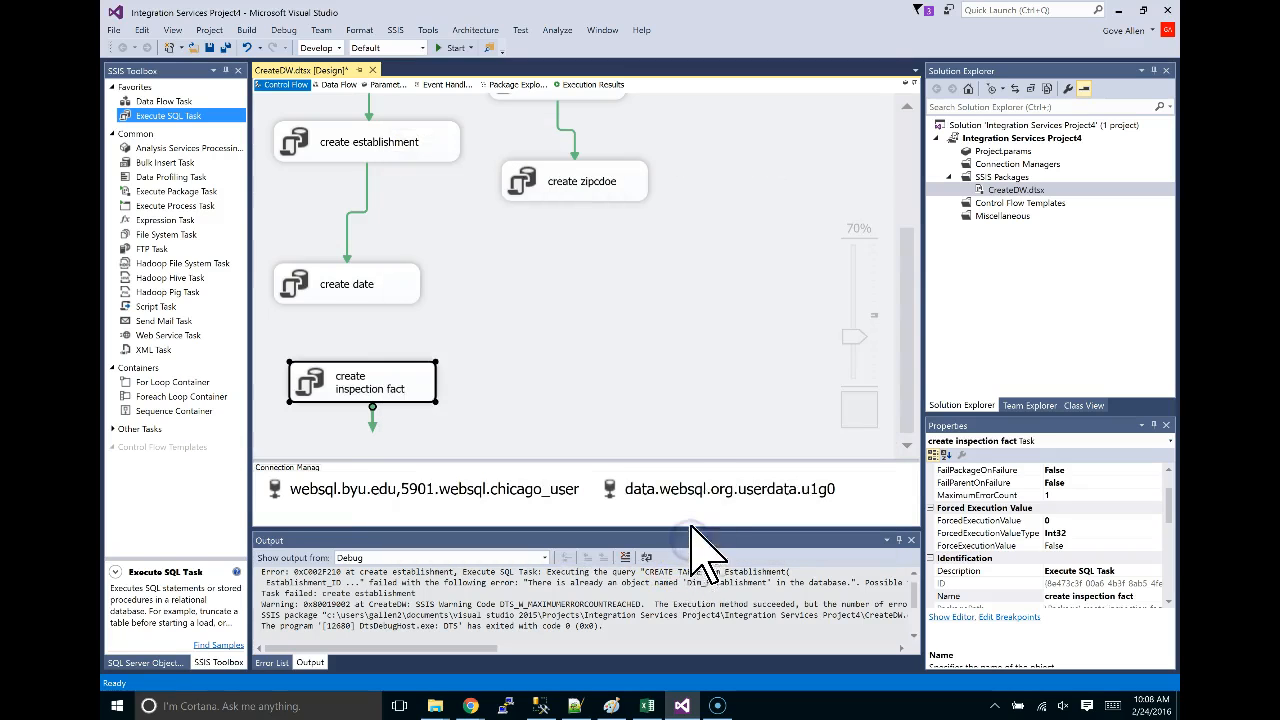
Connect create date with a precedence arrow so create inspection fact runs after it.
click(370, 295)
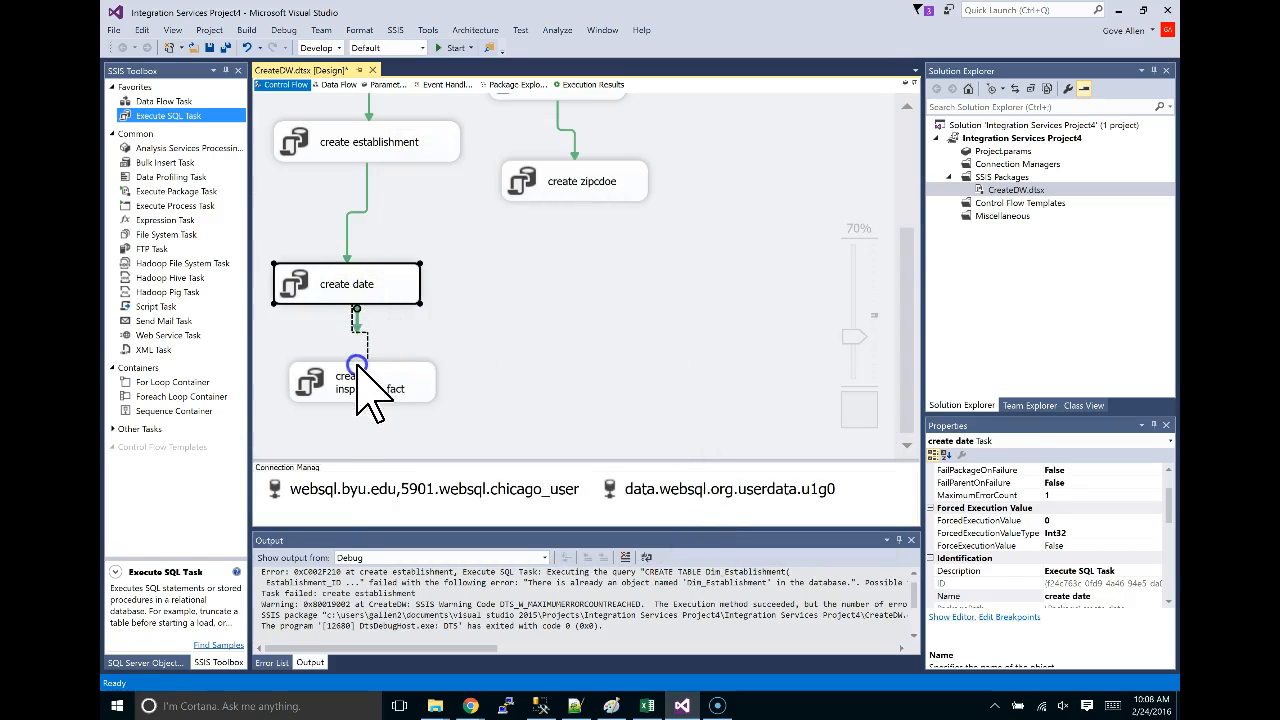
drag(358, 366, 366, 386)
scroll(608, 371, up, 3)
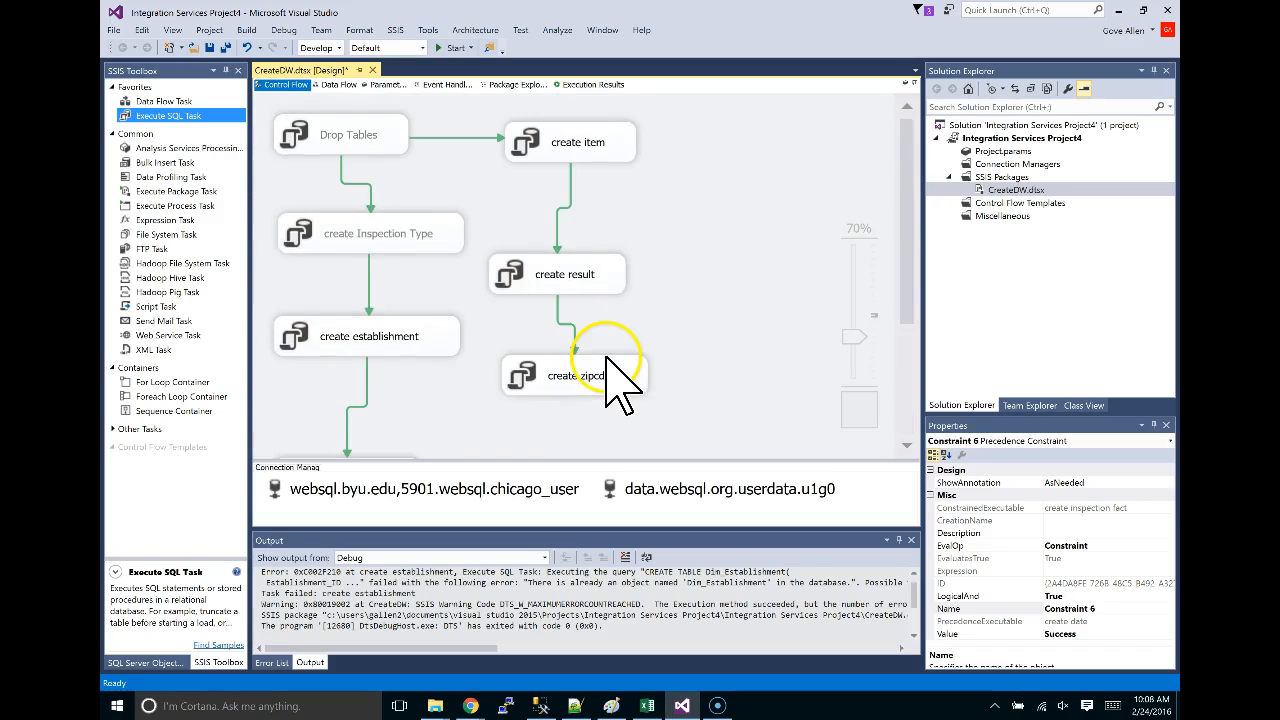
scroll(608, 371, down, 3)
drag(417, 389, 637, 283)
scroll(637, 283, up, 2)
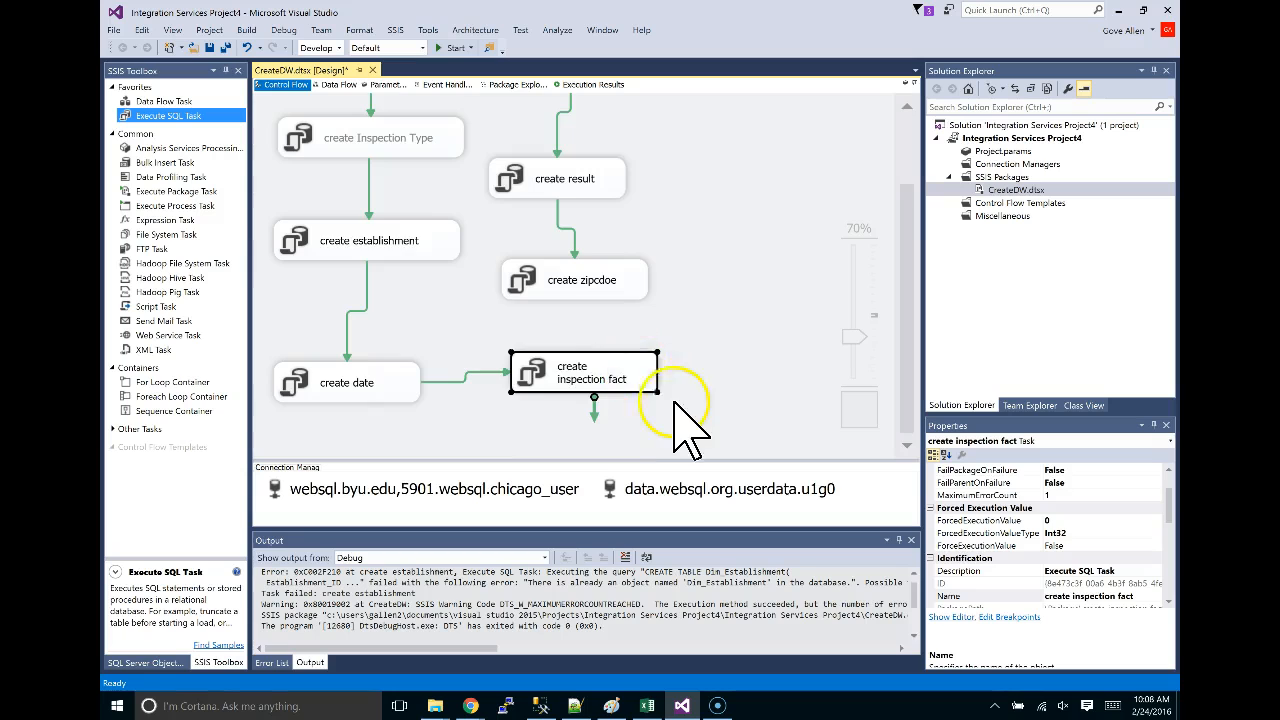
scroll(685, 405, up, 2)
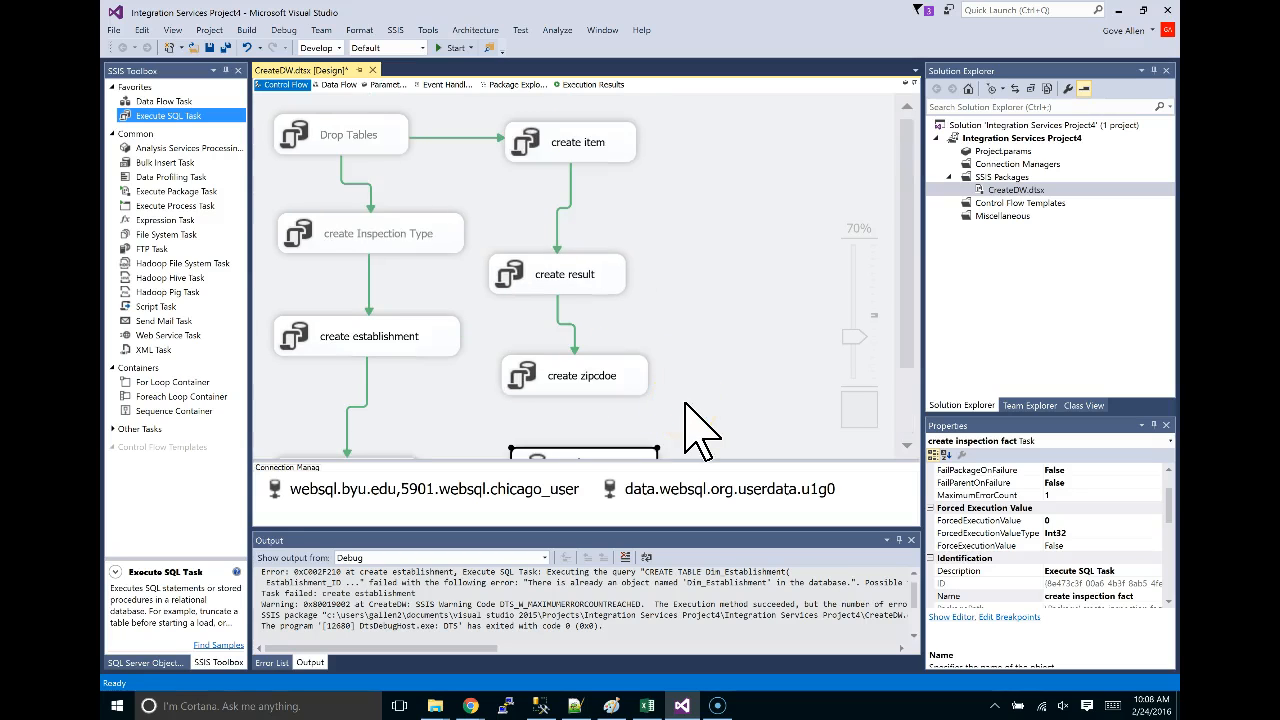
Check the SQL script page in the browser, then return to the package designer.
key(alt+Tab)
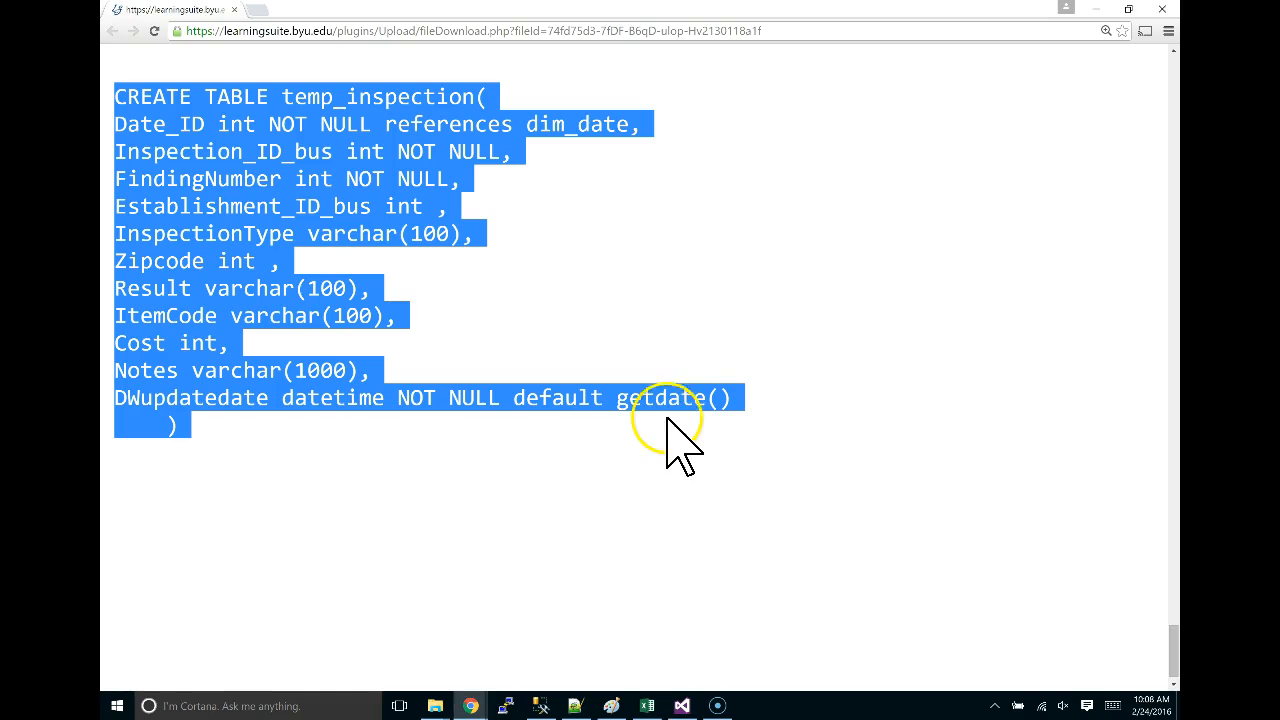
scroll(668, 420, down, 1)
scroll(671, 434, up, 10)
key(alt+Tab)
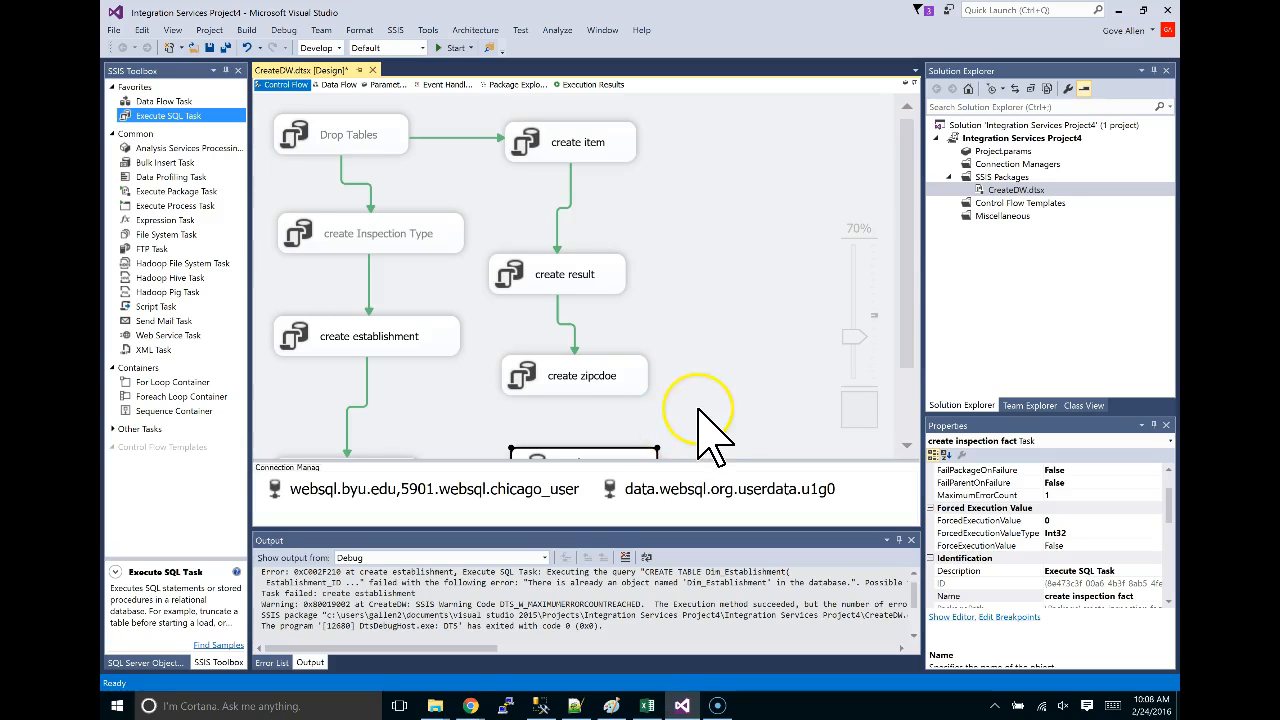
Inspect create inspection fact, then select Drop Tables and create Inspection Type together.
scroll(705, 430, down, 1)
click(552, 380)
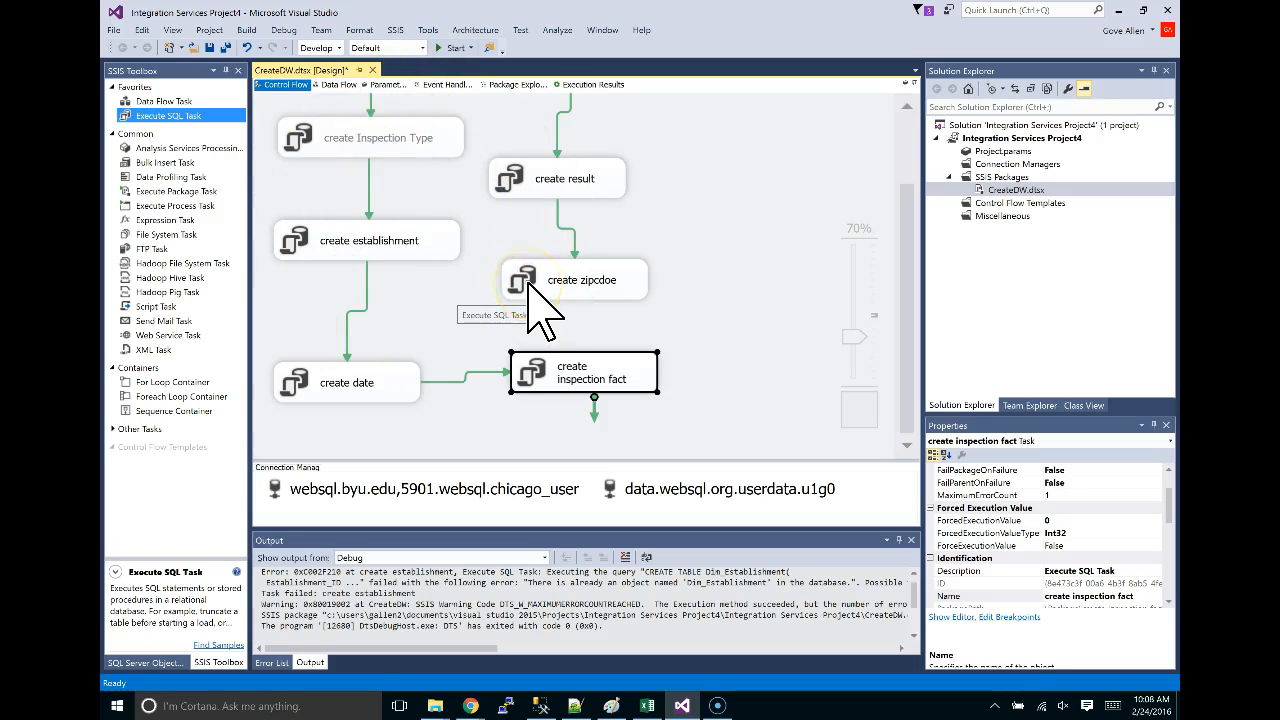
scroll(365, 208, up, 2)
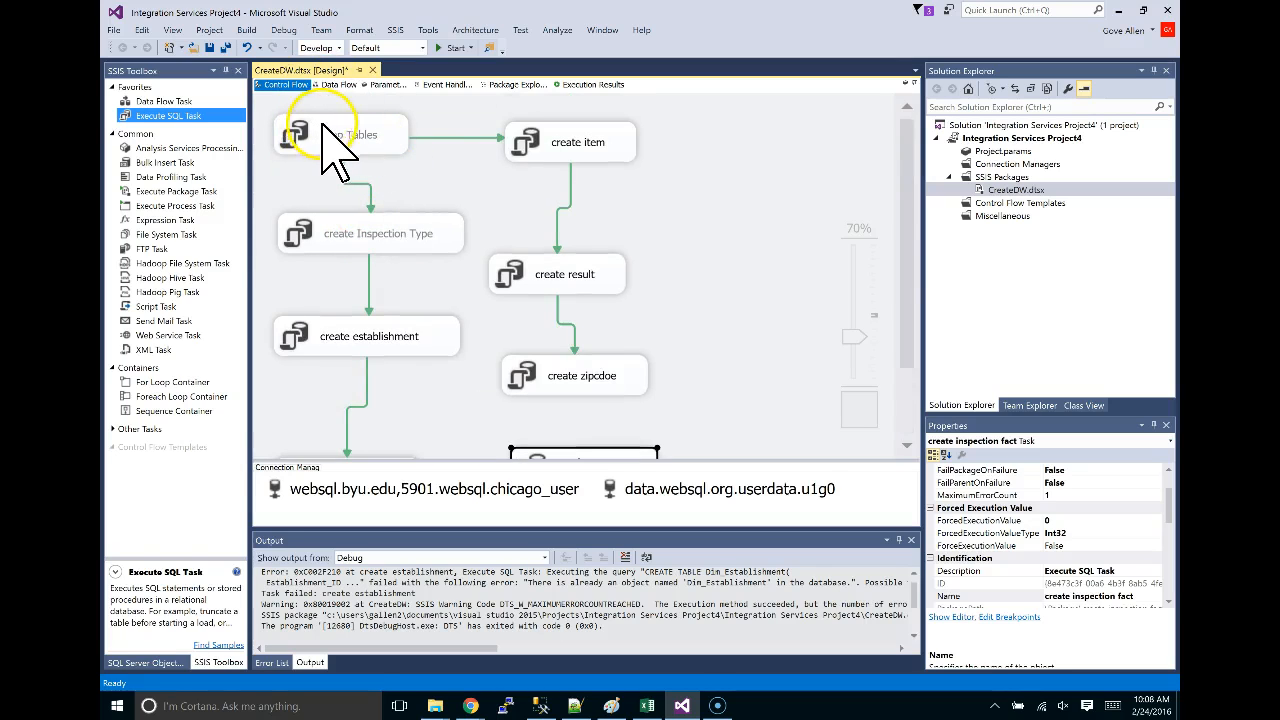
click(704, 186)
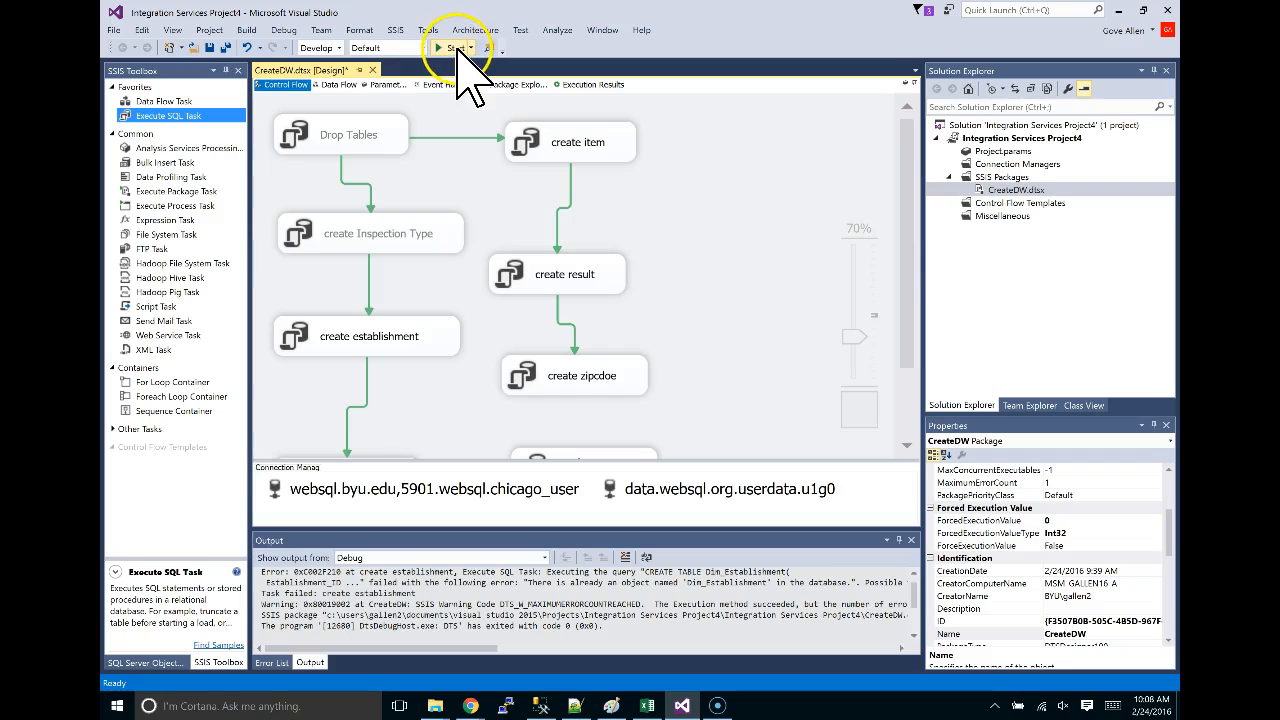
click(340, 140)
ctrl+click(408, 237)
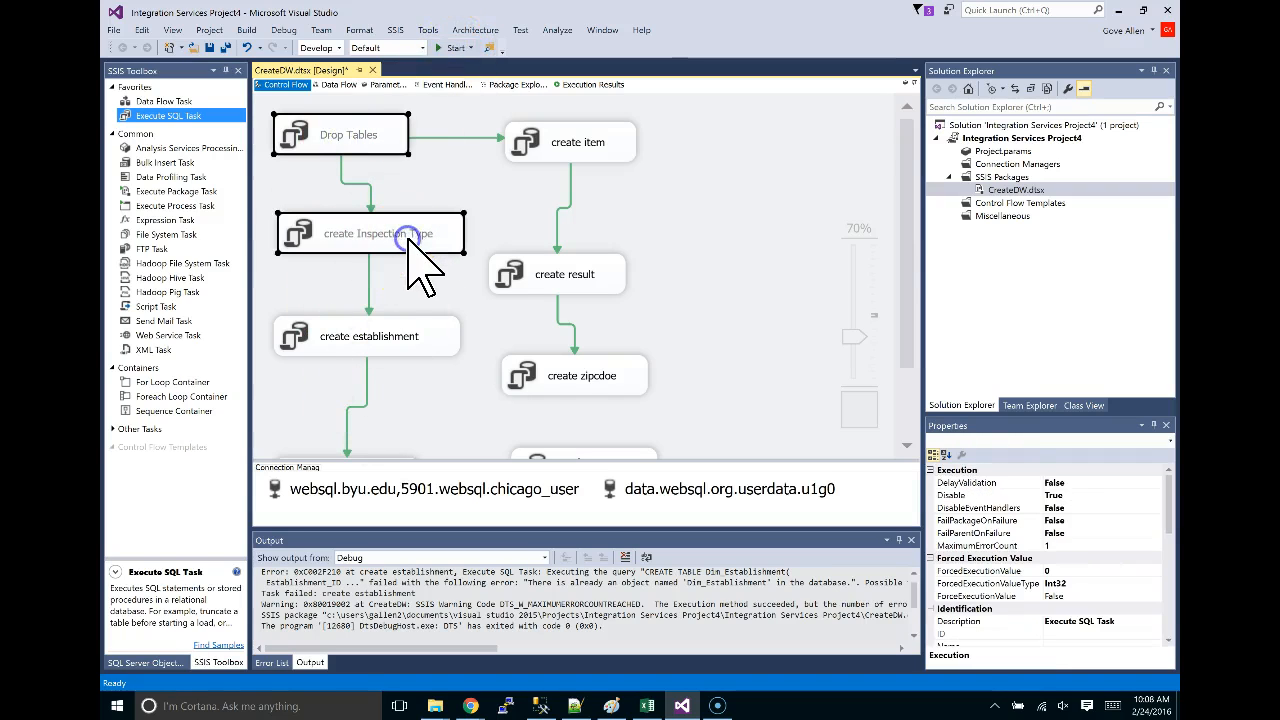
Debug-run the full CreateDW package until every task succeeds, then stop debugging.
right_click(410, 238)
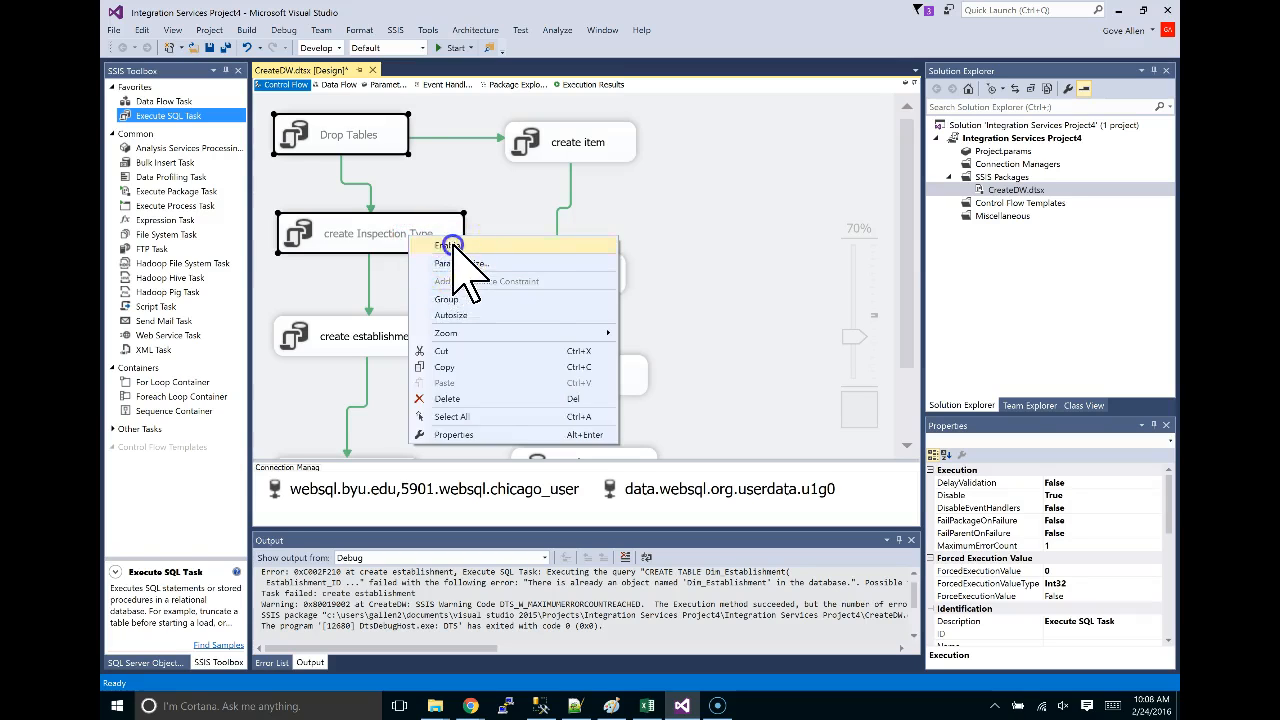
key(Escape)
click(657, 237)
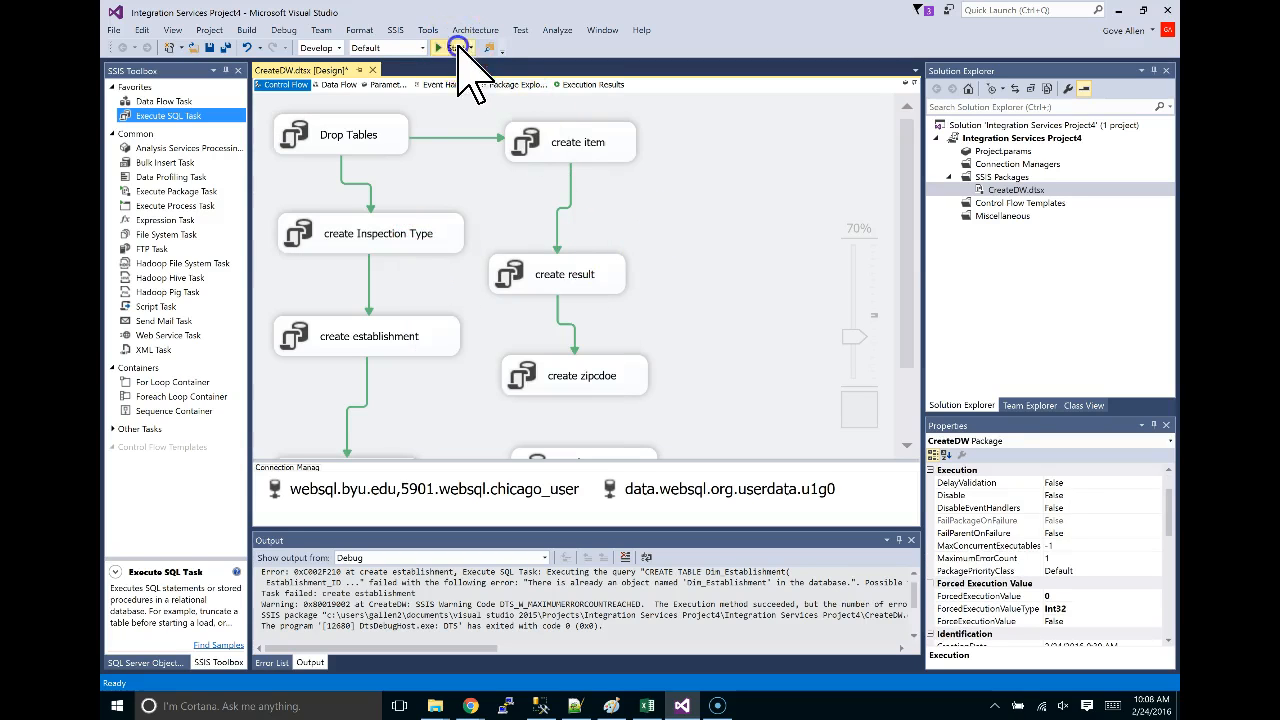
click(455, 47)
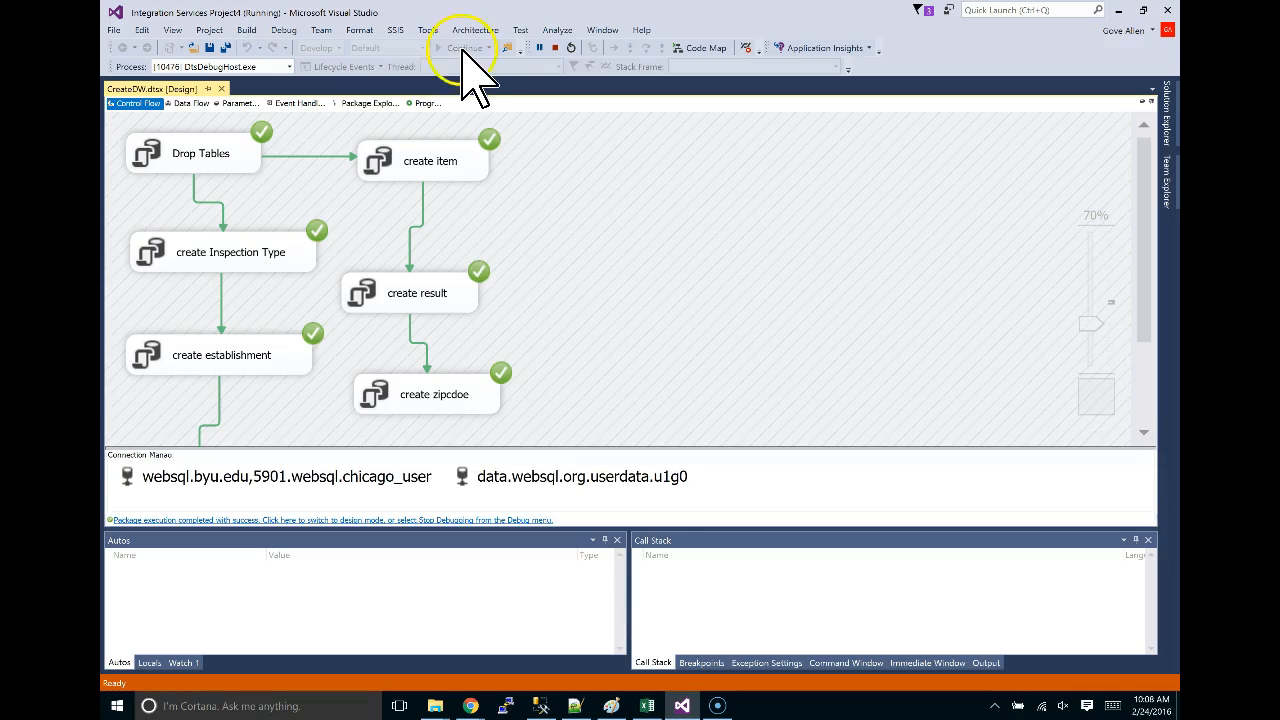
scroll(745, 237, down, 3)
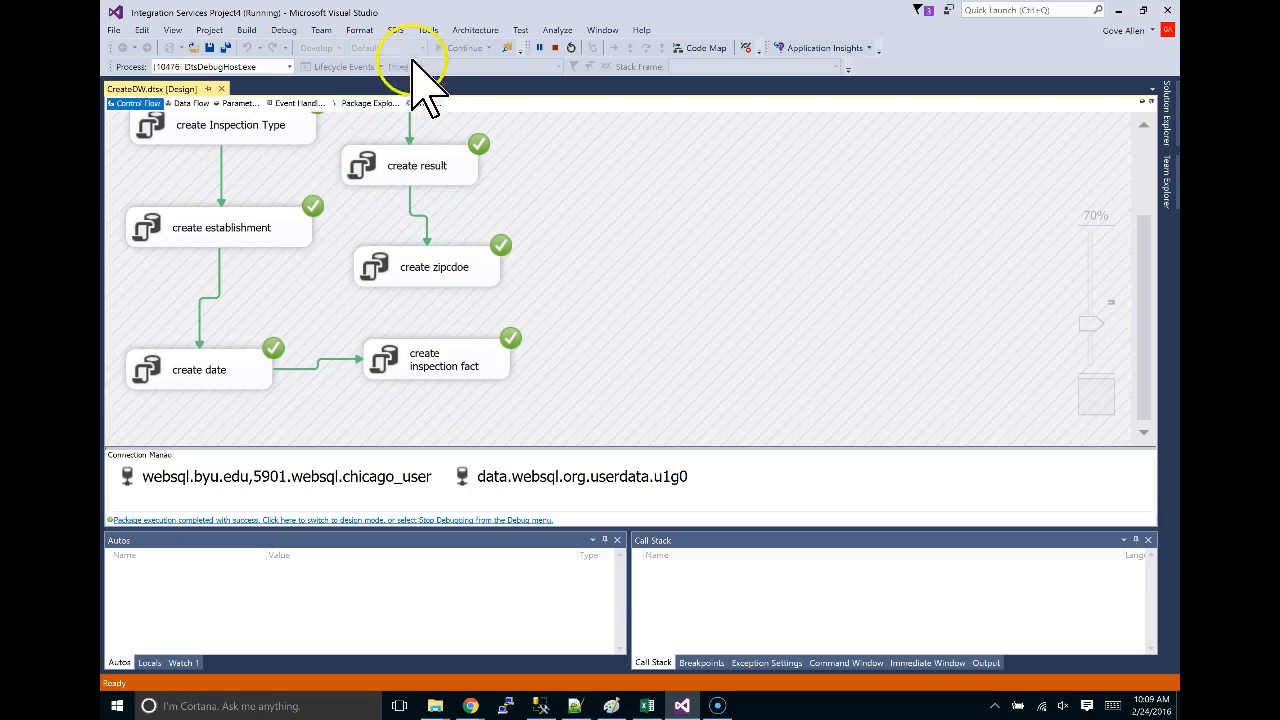
click(557, 48)
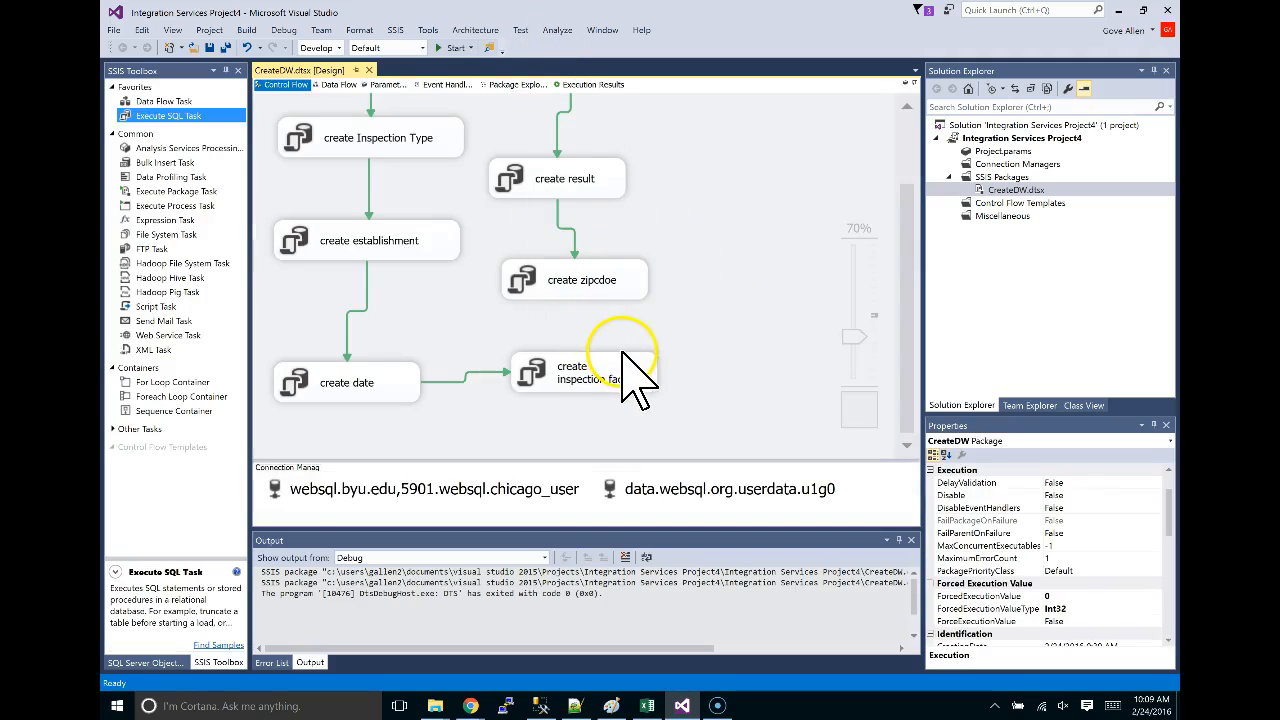
Delete the precedence link from Drop Tables to create item.
scroll(712, 338, up, 3)
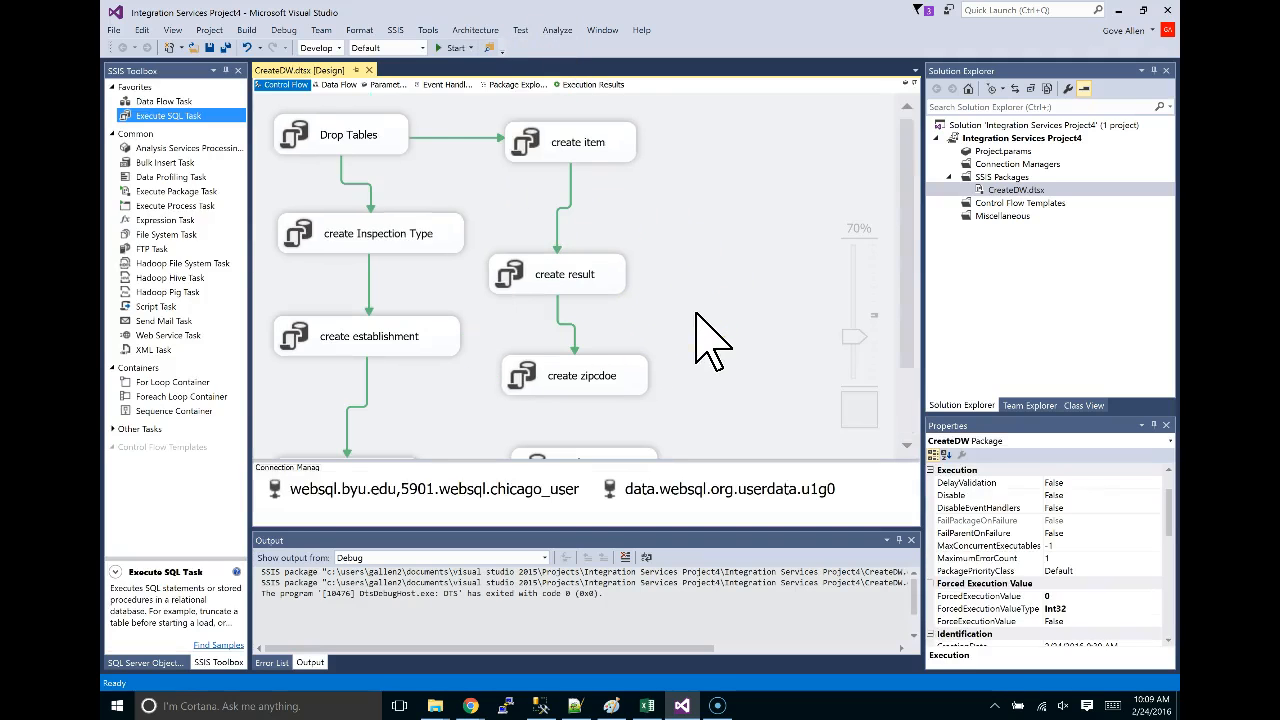
click(454, 141)
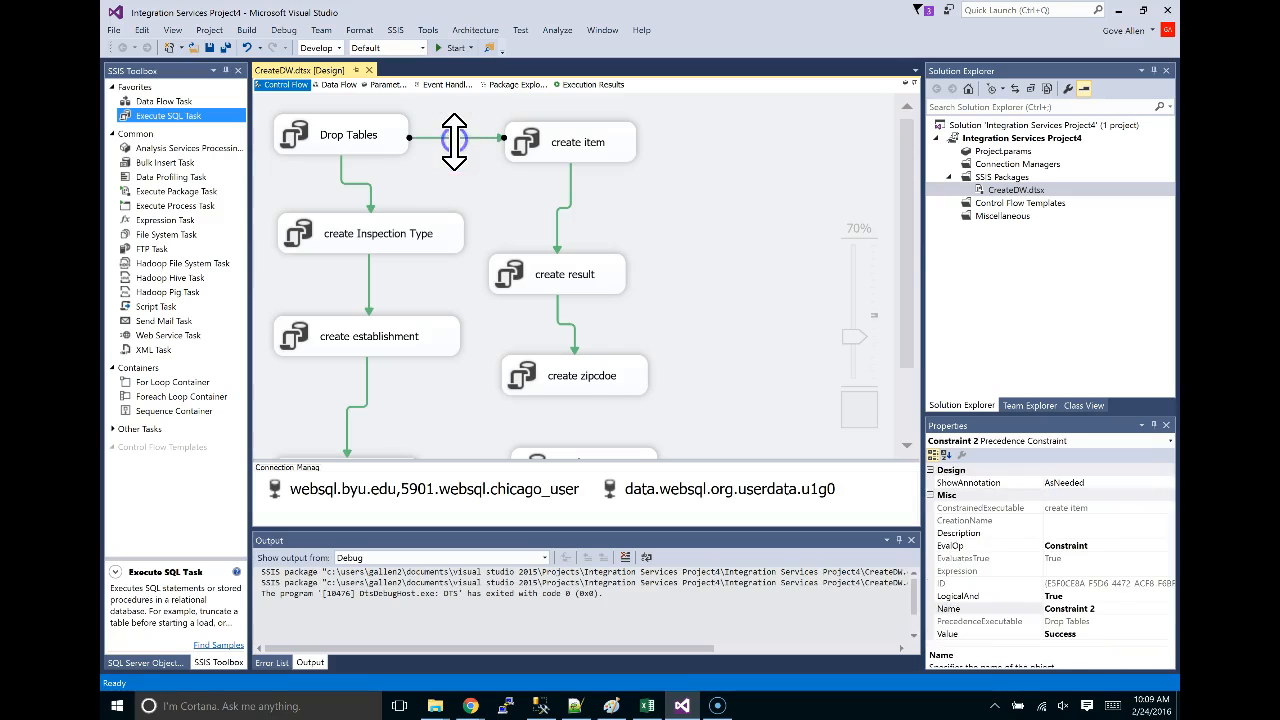
key(Delete)
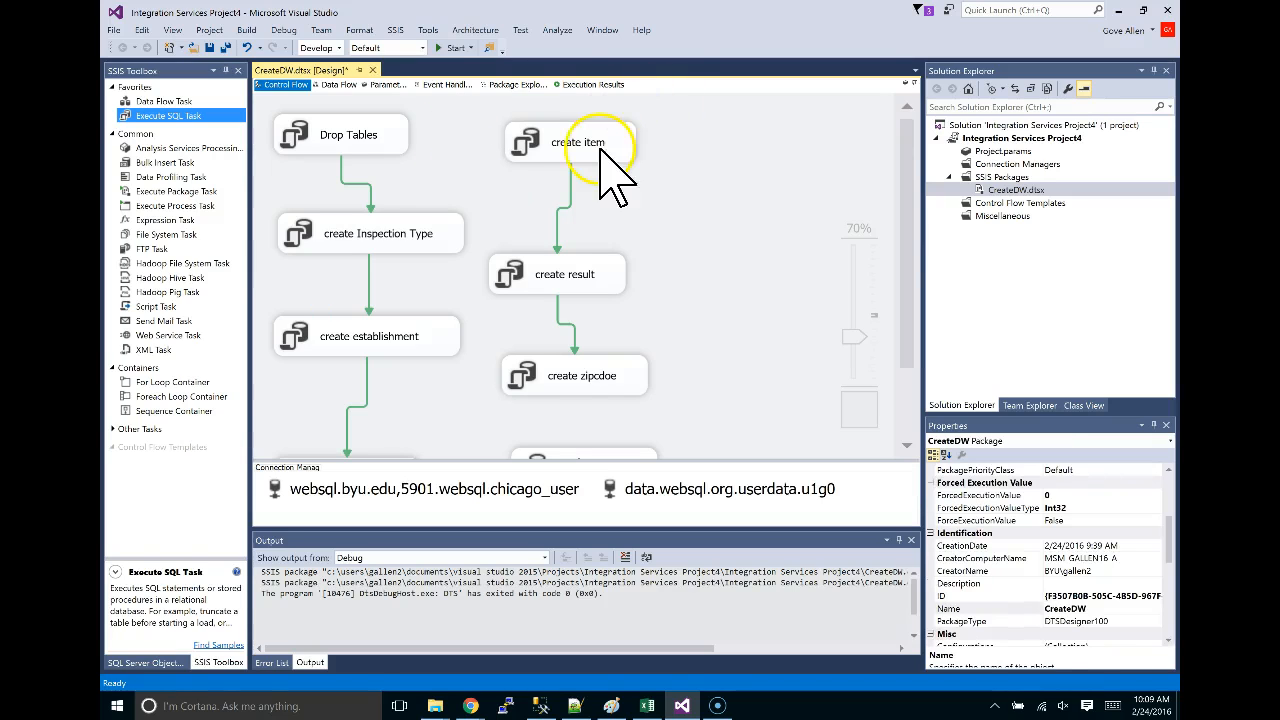
scroll(605, 165, down, 3)
Link create zipcdoe to create inspection fact and repoint the create date link toward create result.
click(603, 287)
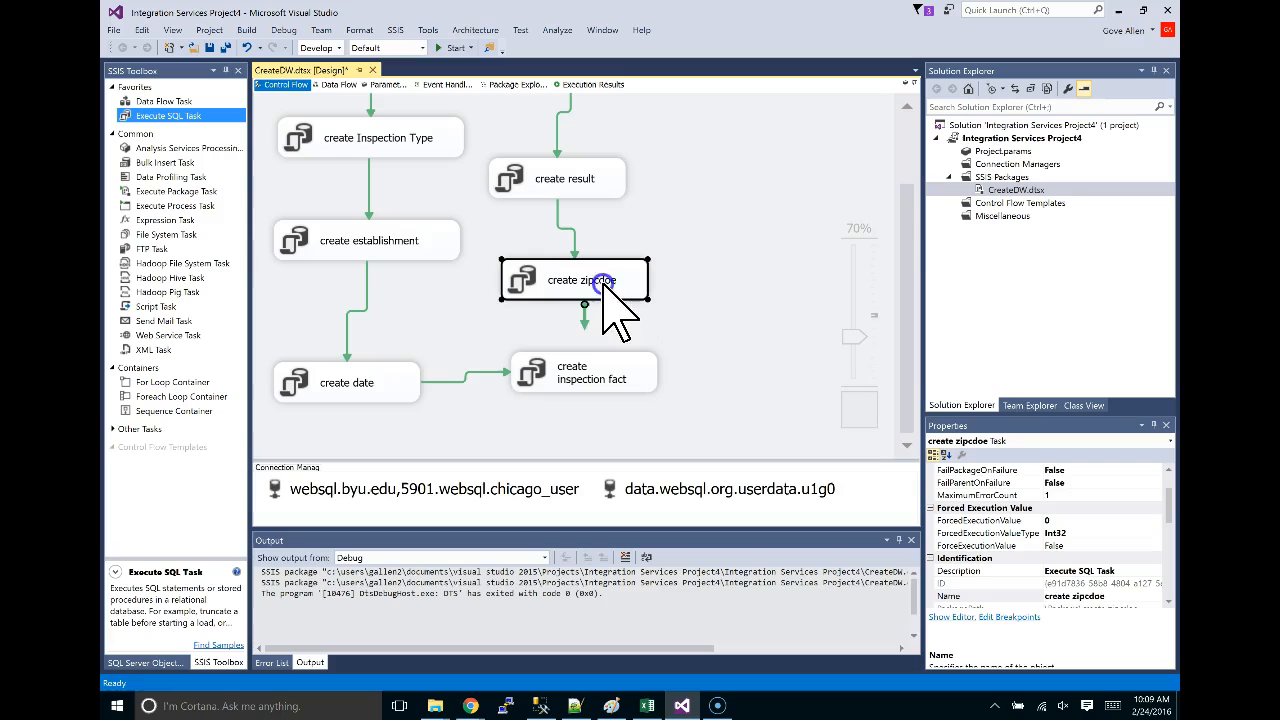
drag(585, 328, 580, 376)
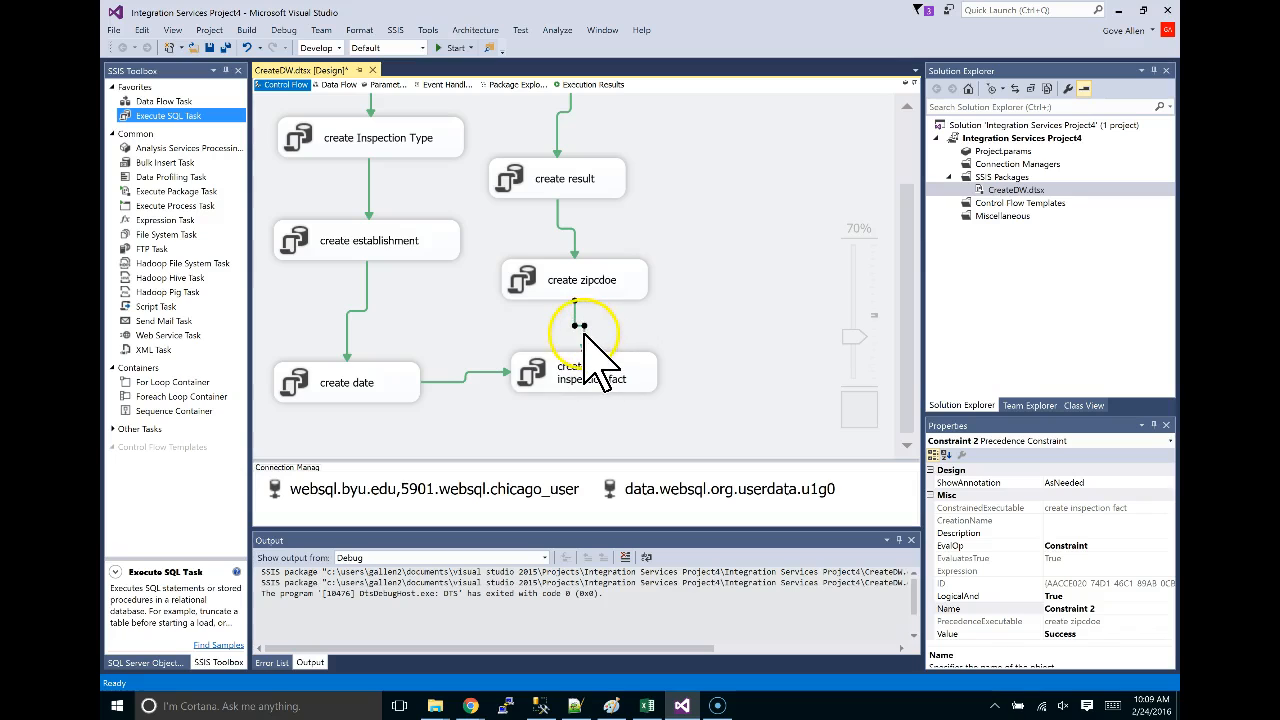
click(585, 334)
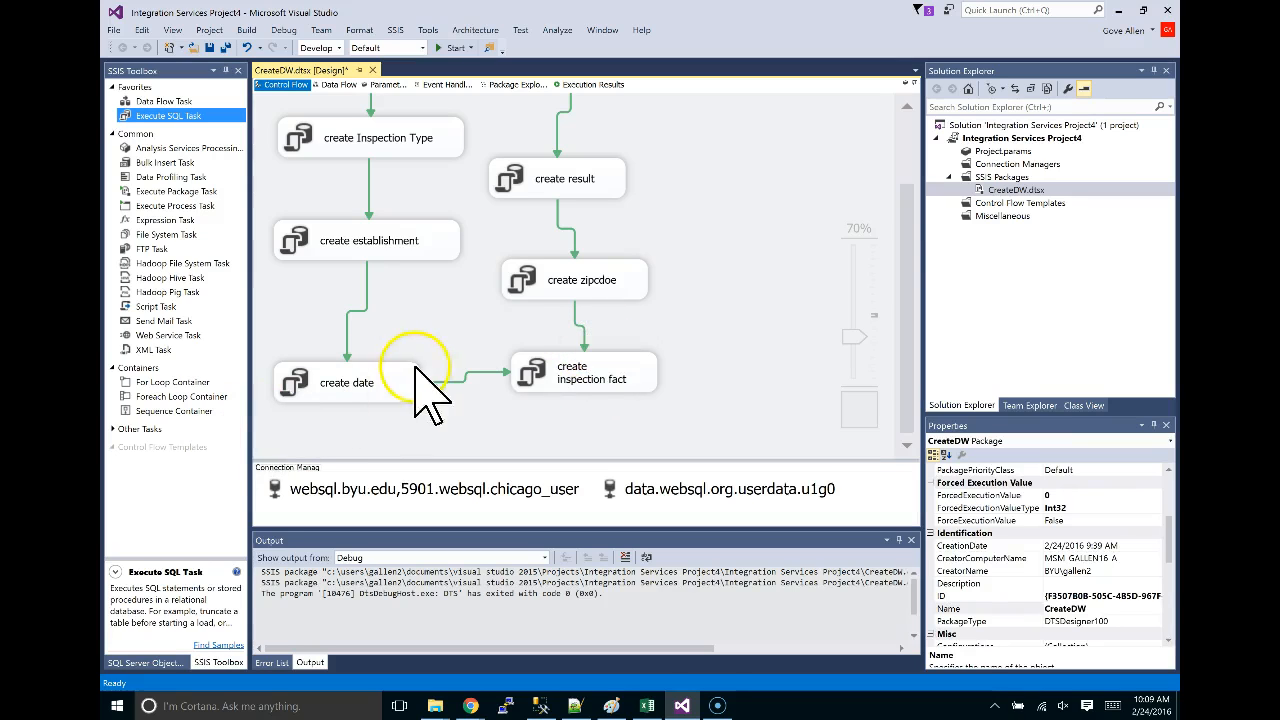
click(470, 382)
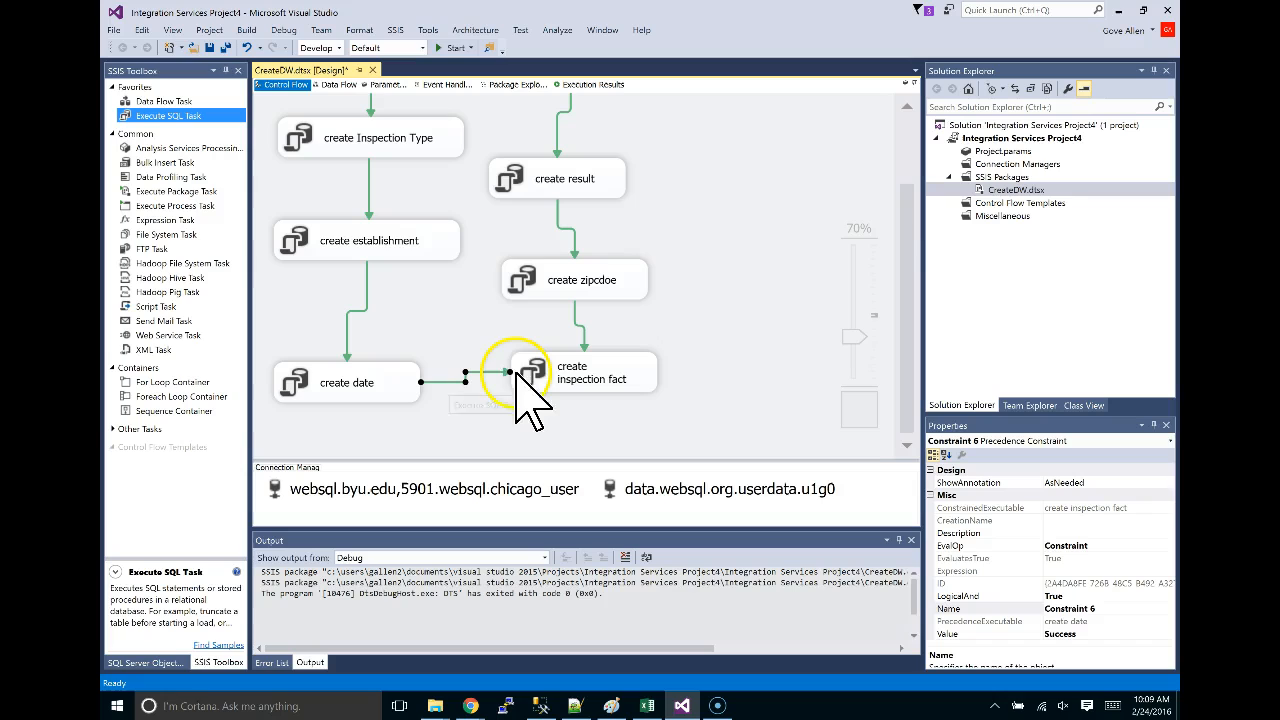
drag(510, 375, 504, 142)
Attach the end of the create date link to create result.
drag(856, 338, 847, 355)
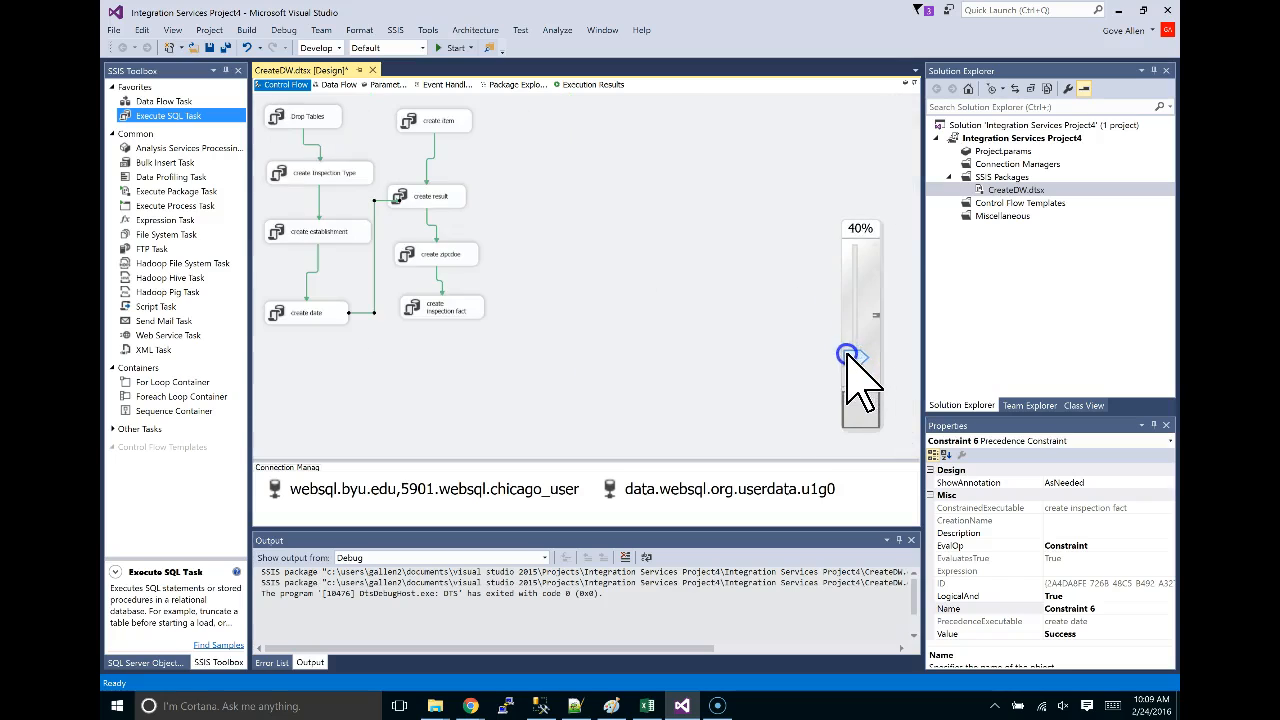
mouse_move(399, 198)
mouse_down()
mouse_move(389, 122)
mouse_move(407, 141)
mouse_move(403, 195)
mouse_move(403, 180)
mouse_up()
drag(396, 130, 393, 183)
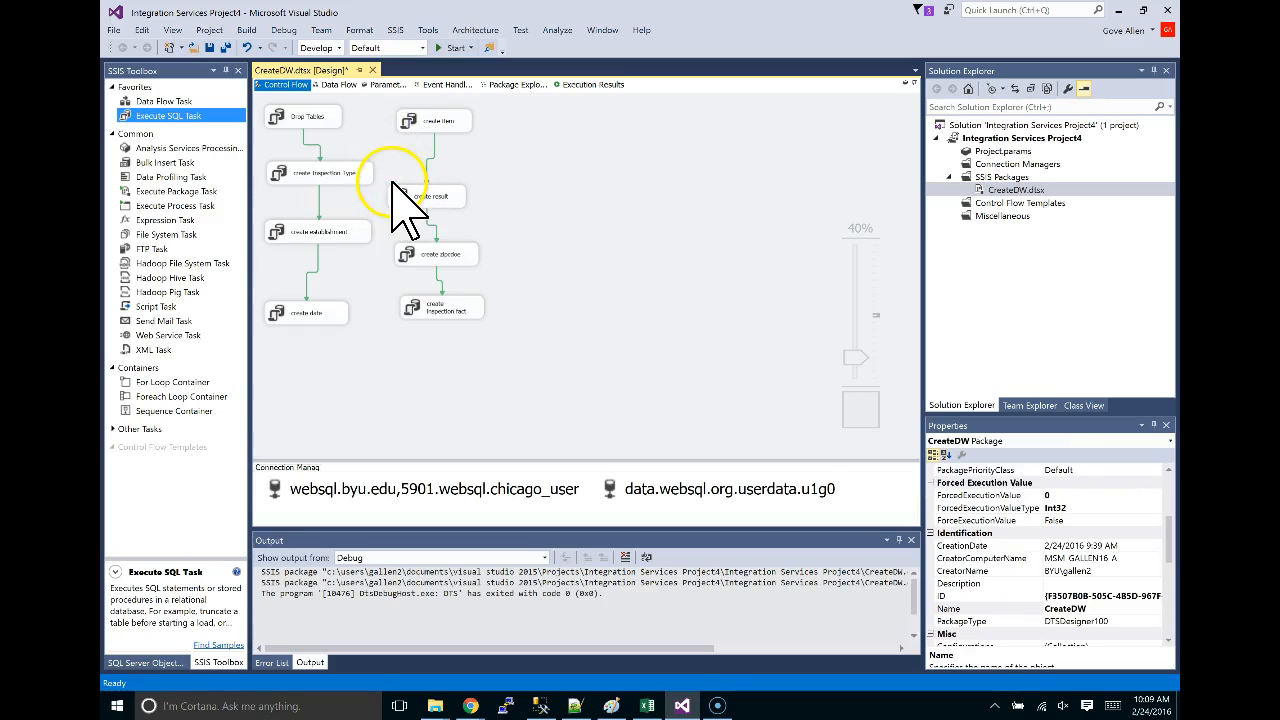
Draw a create date to create item link and try rerouting it along the bottom.
click(330, 313)
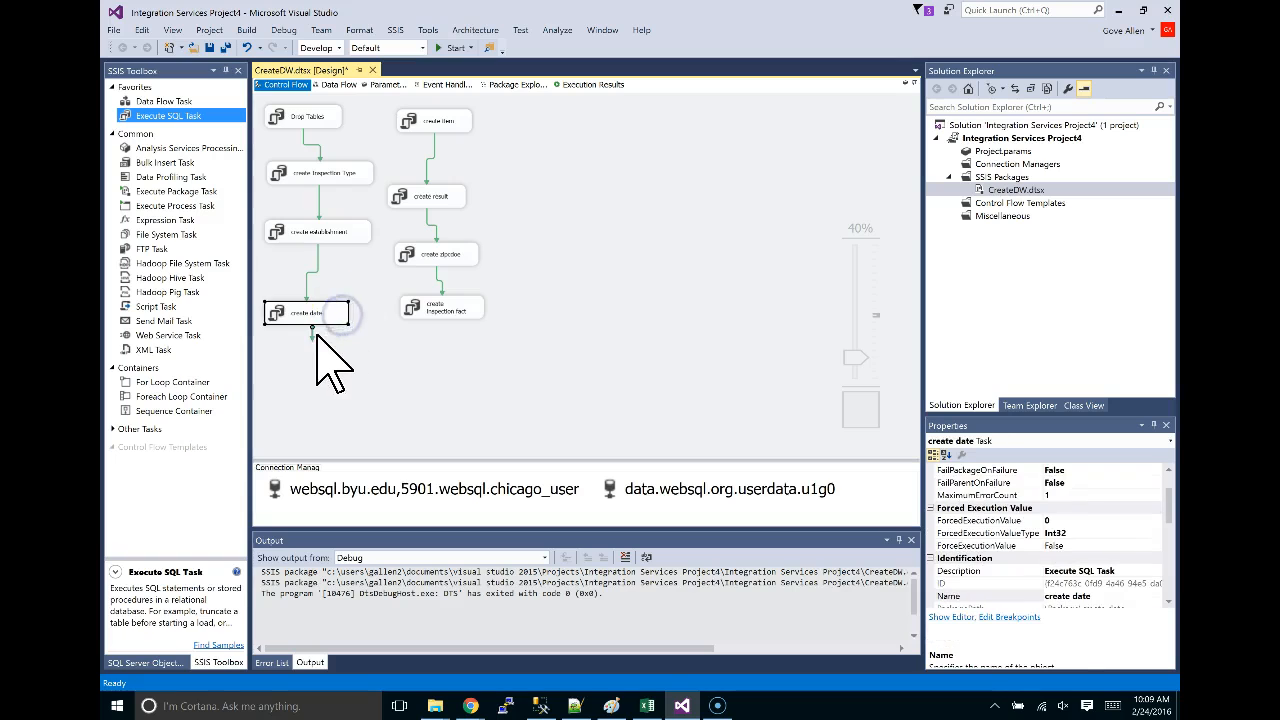
drag(312, 336, 403, 120)
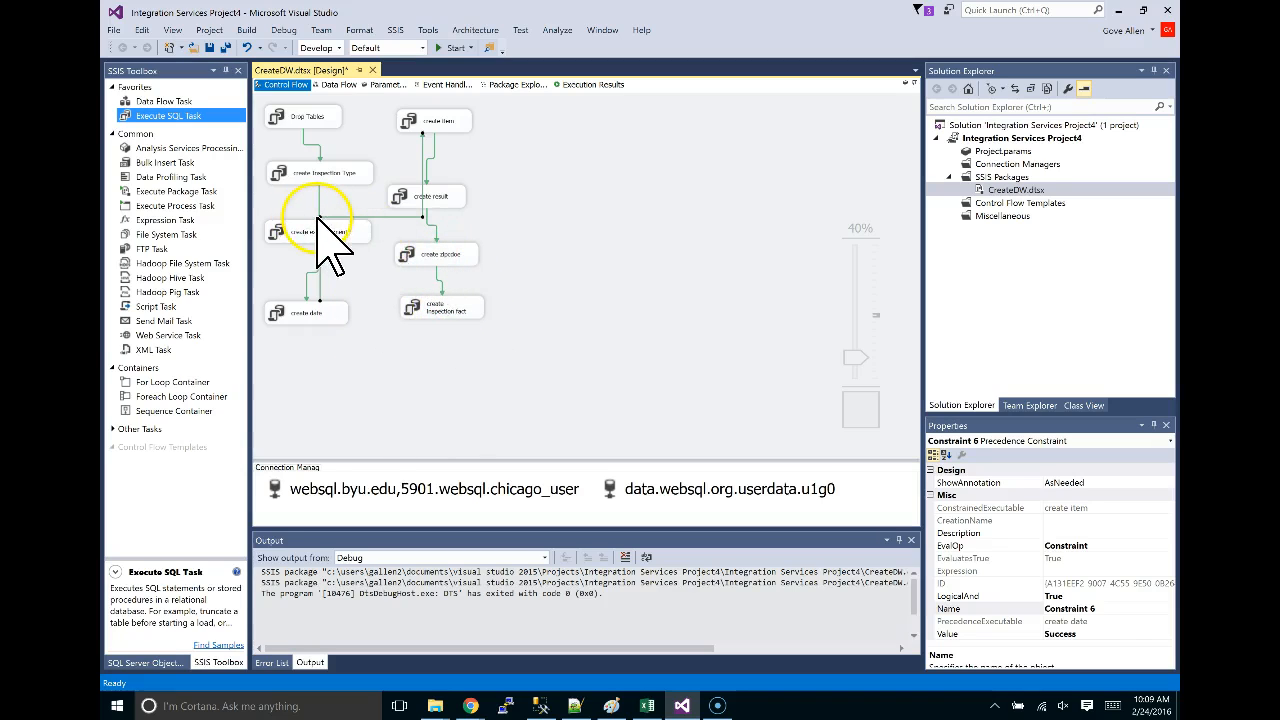
drag(318, 218, 387, 319)
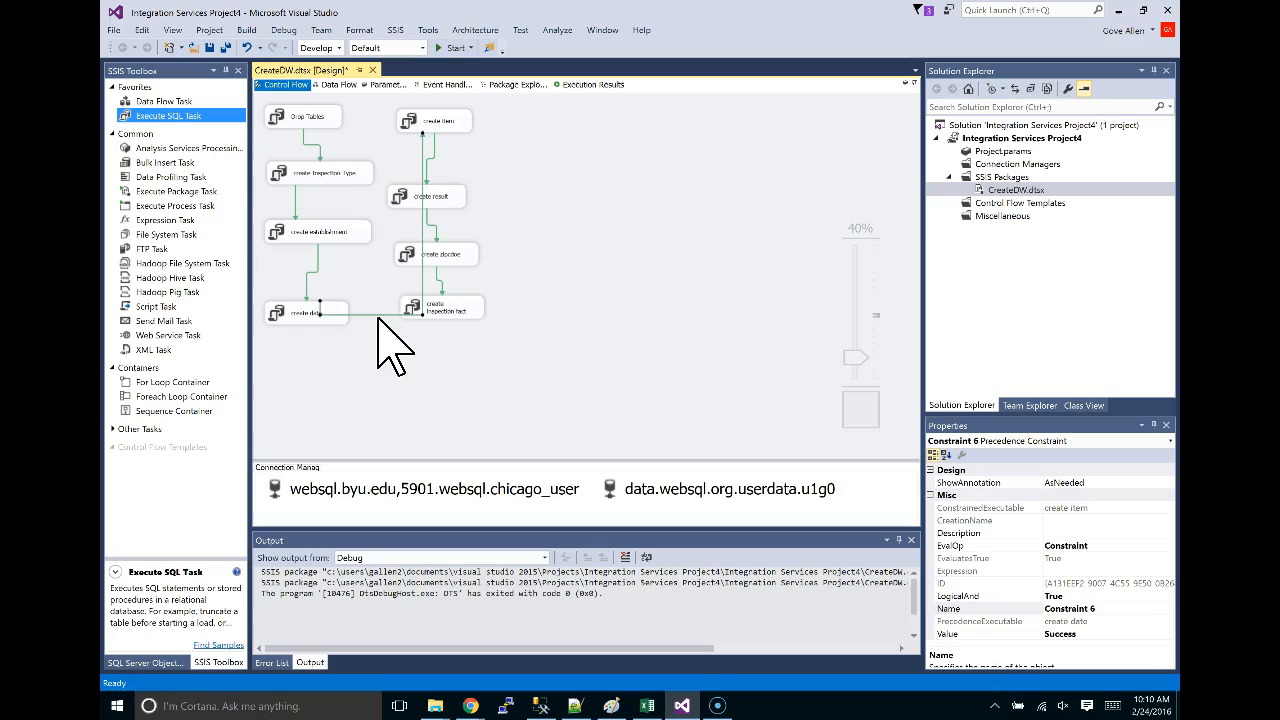
drag(379, 331, 409, 329)
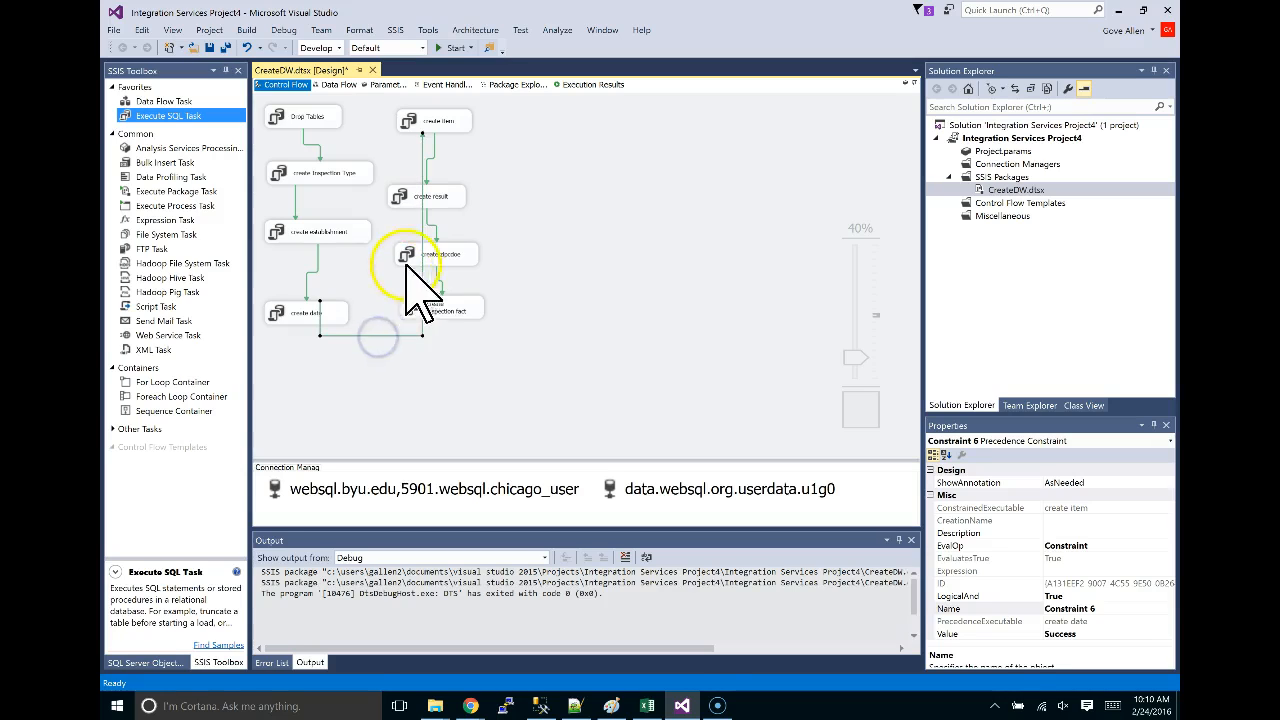
drag(423, 243, 335, 255)
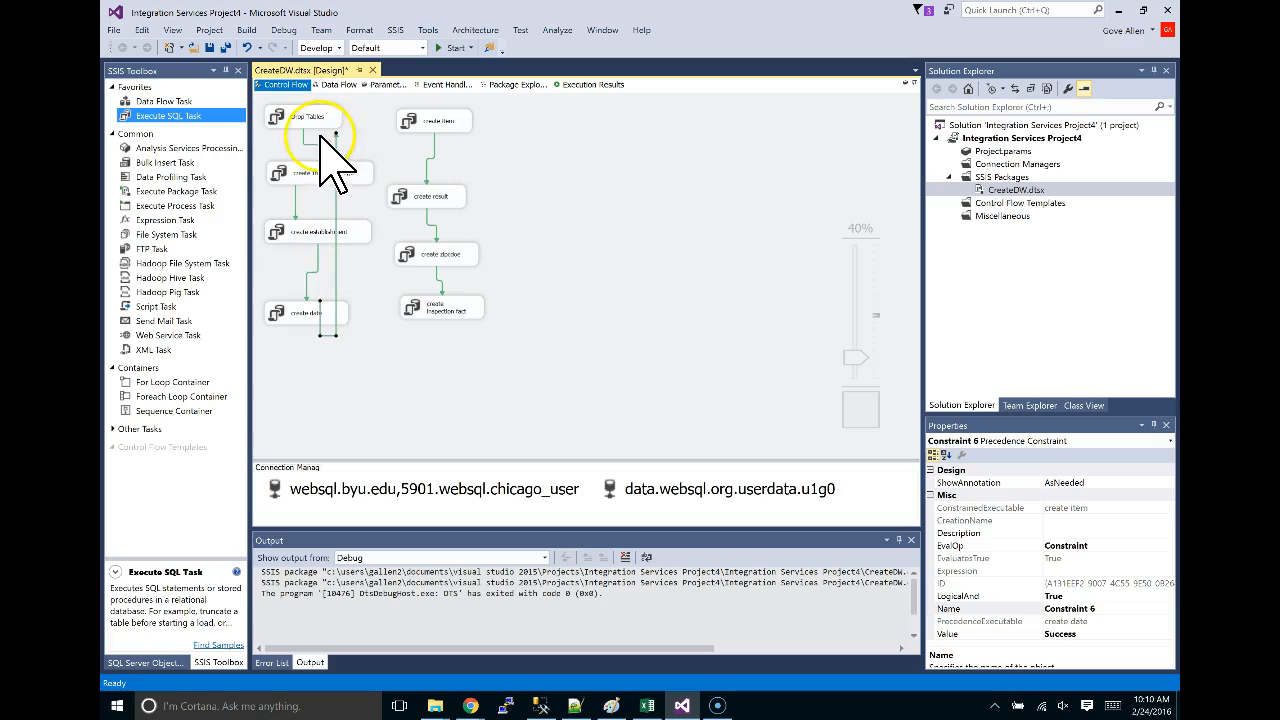
drag(337, 134, 466, 125)
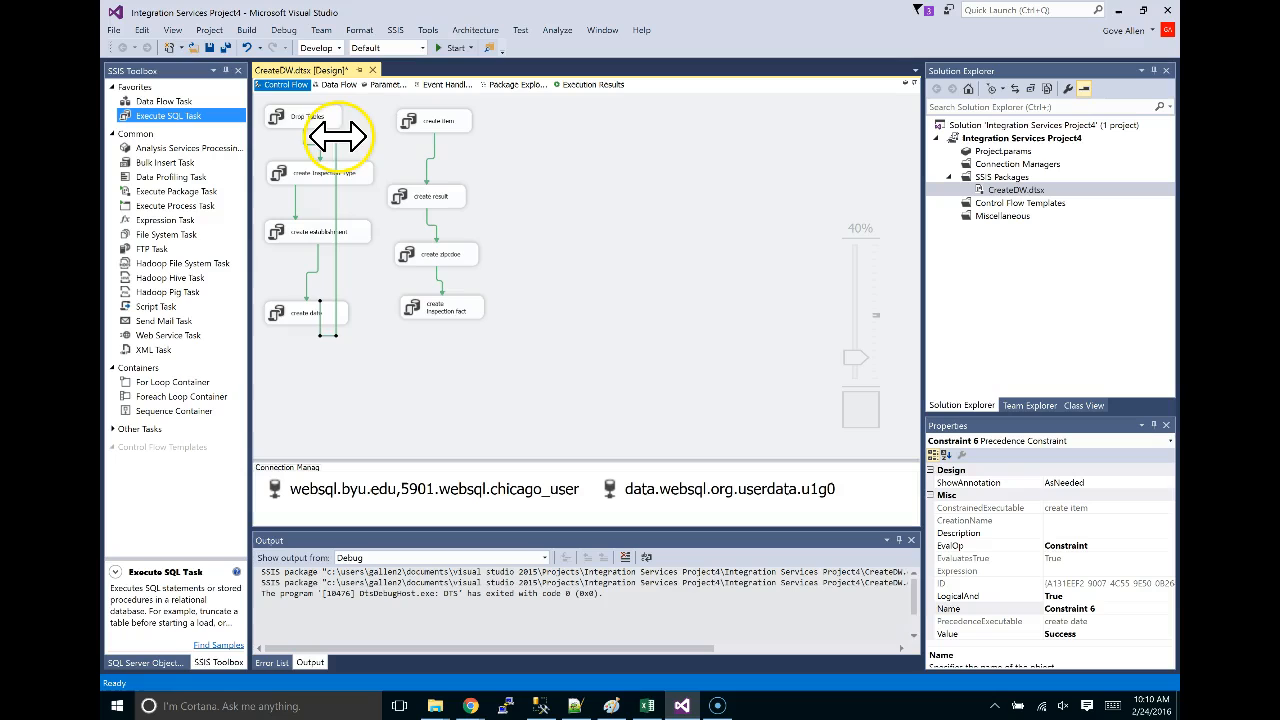
drag(336, 135, 405, 138)
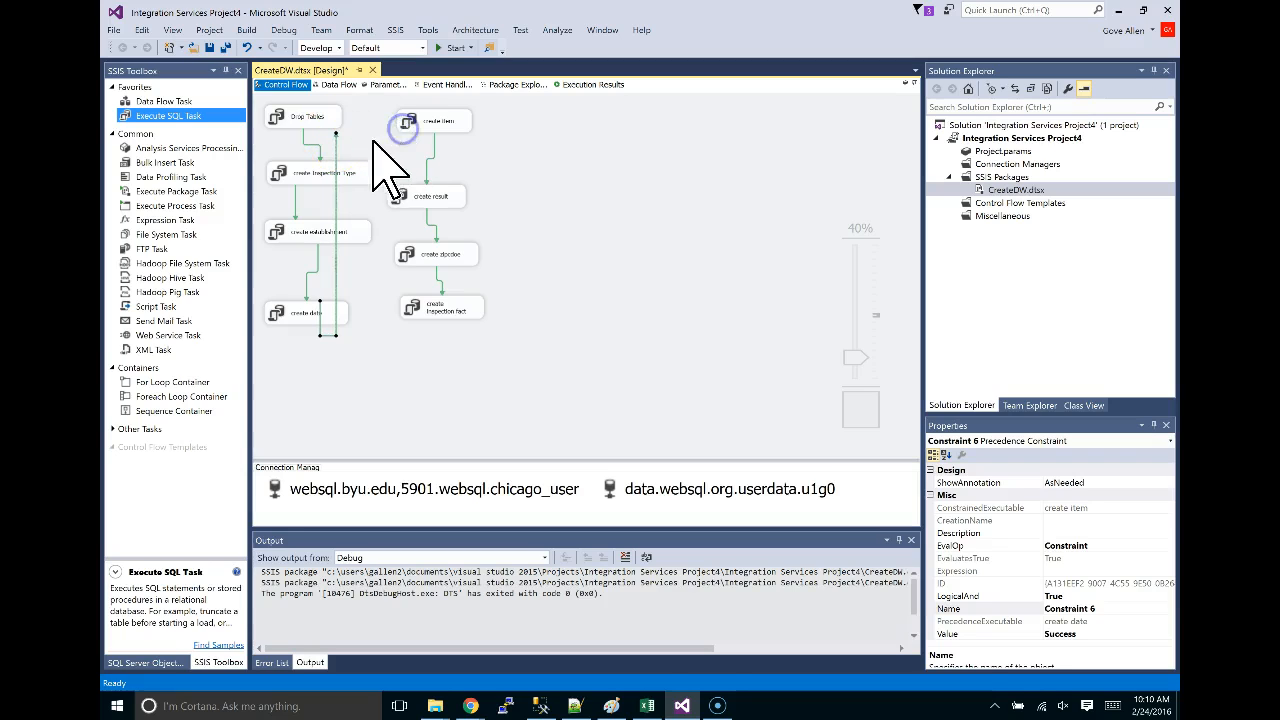
Replace the misrouted link with a new create date to create item link routed beneath the tasks.
key(Delete)
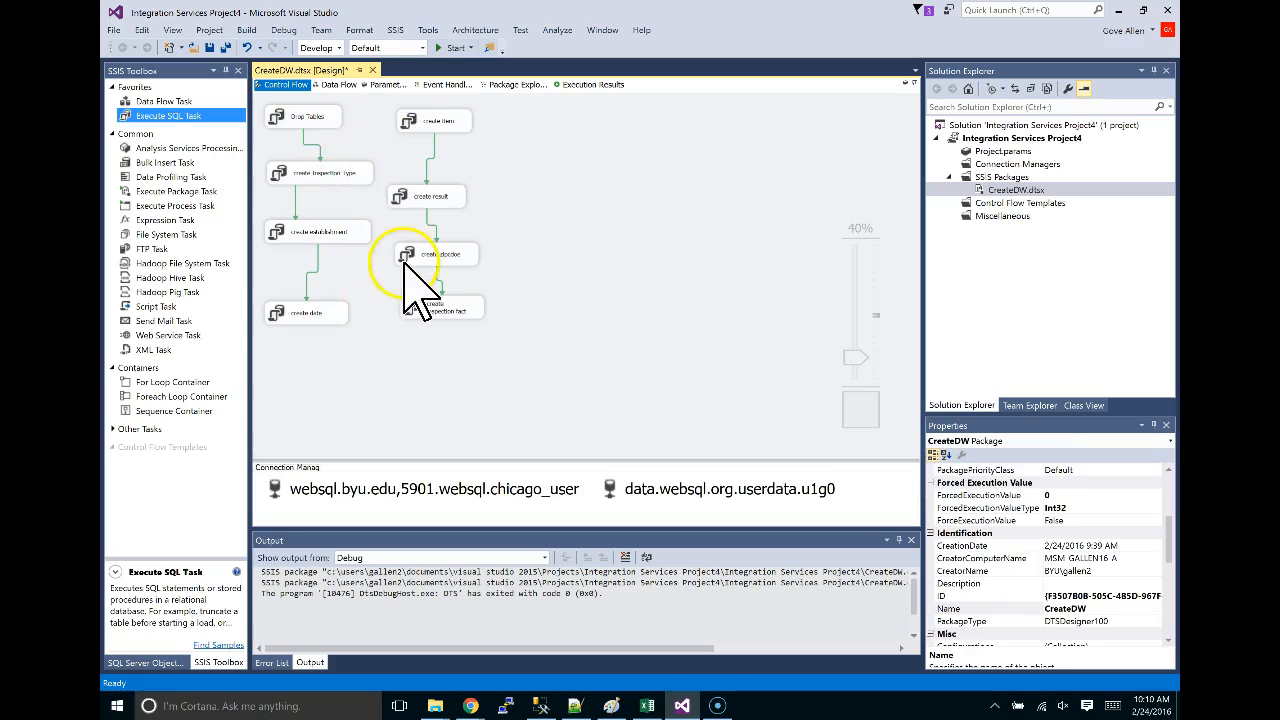
click(312, 312)
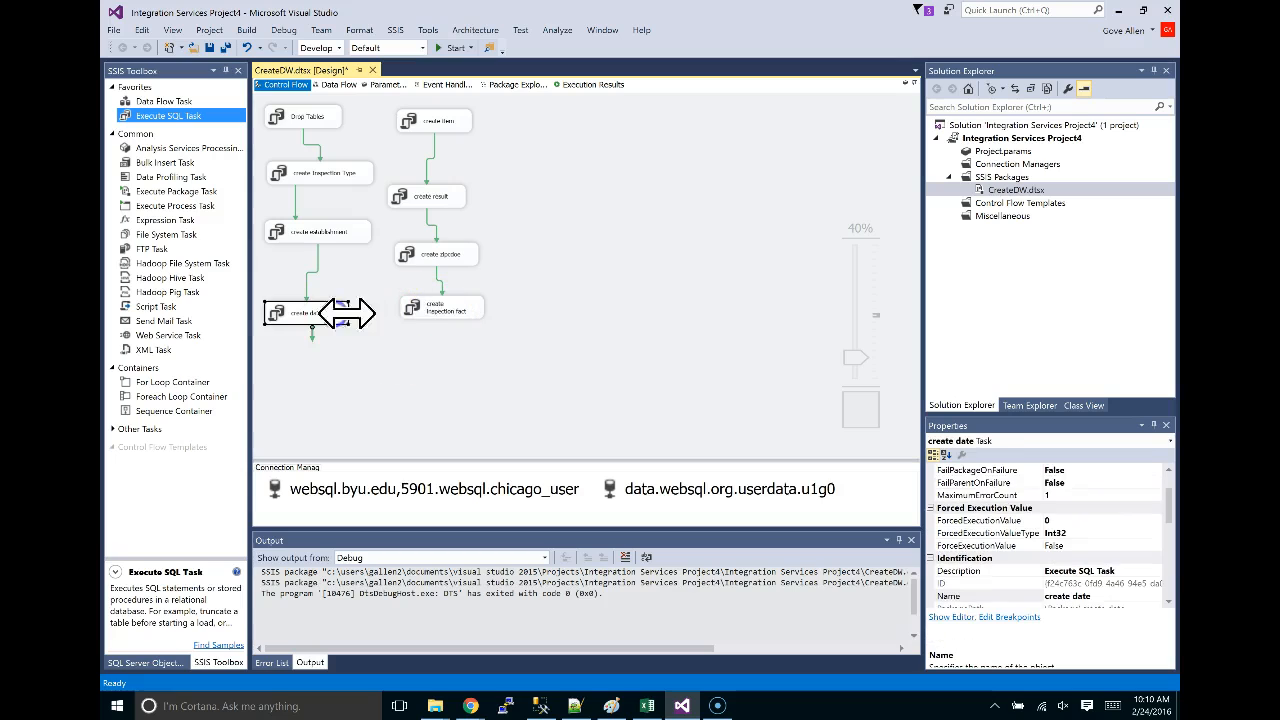
drag(313, 340, 428, 146)
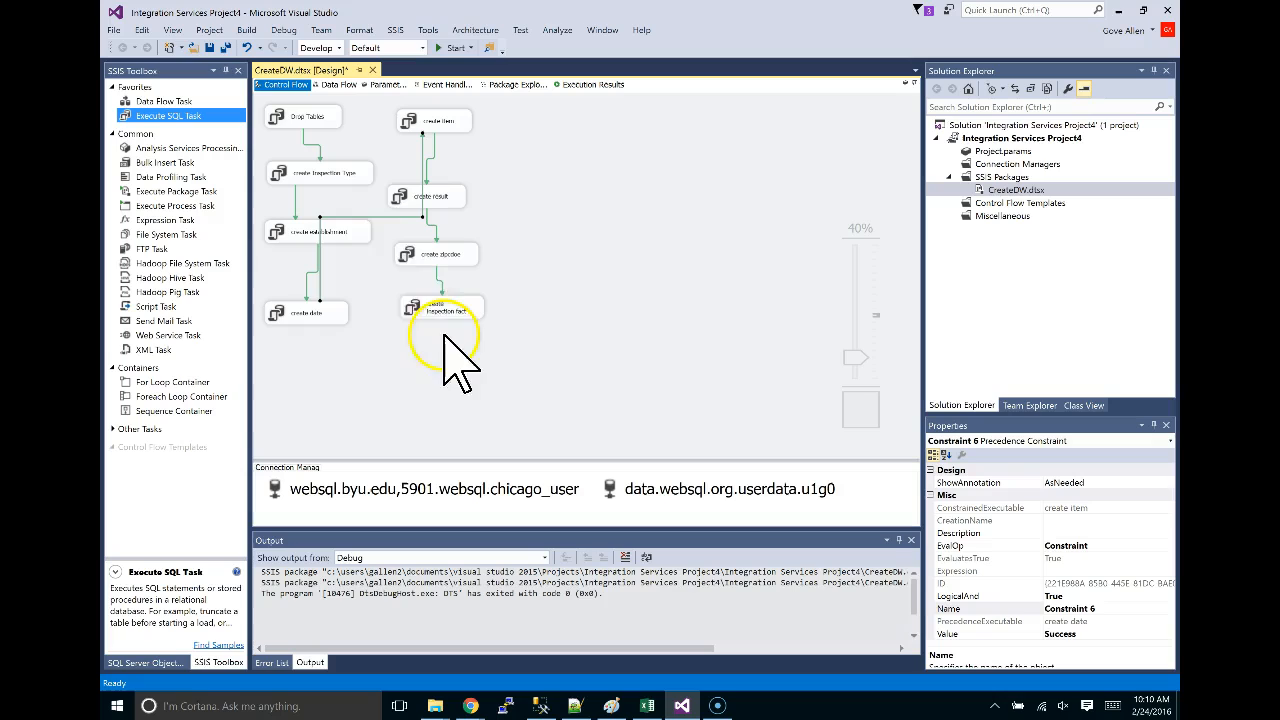
drag(380, 214, 383, 334)
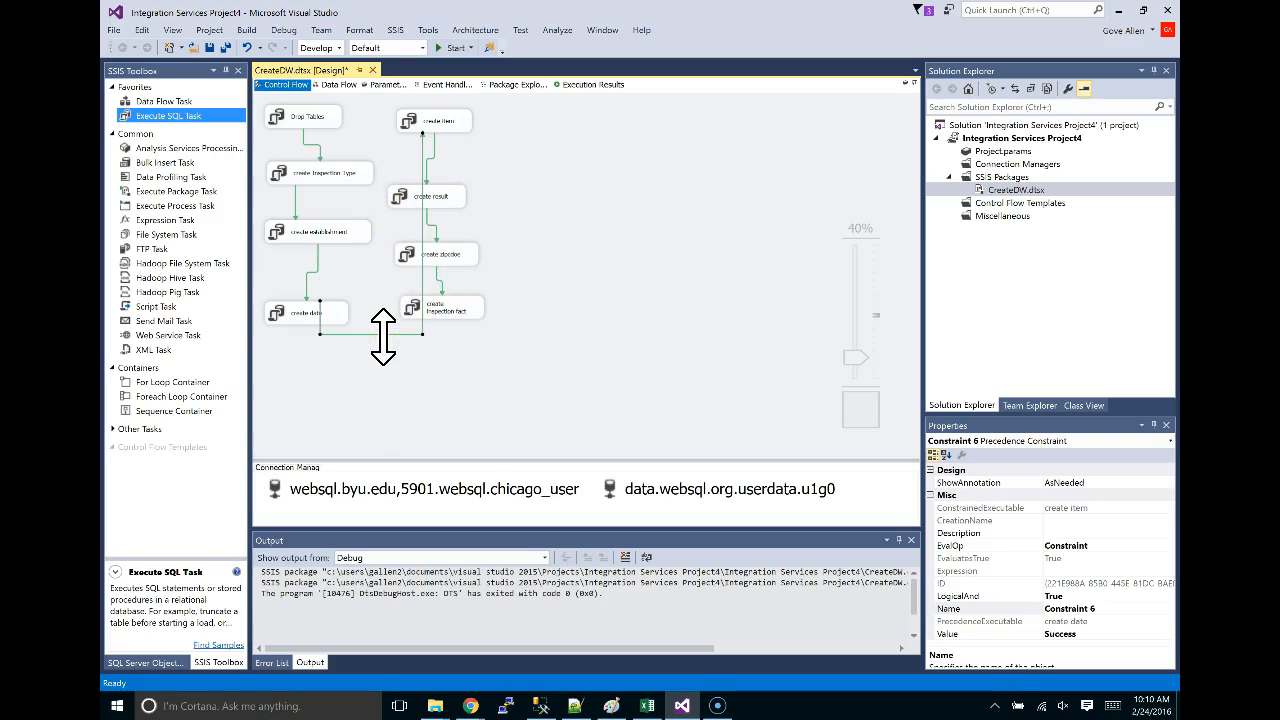
click(459, 46)
Debug-run the rewired CreateDW package to full success, then stop debugging.
click(443, 46)
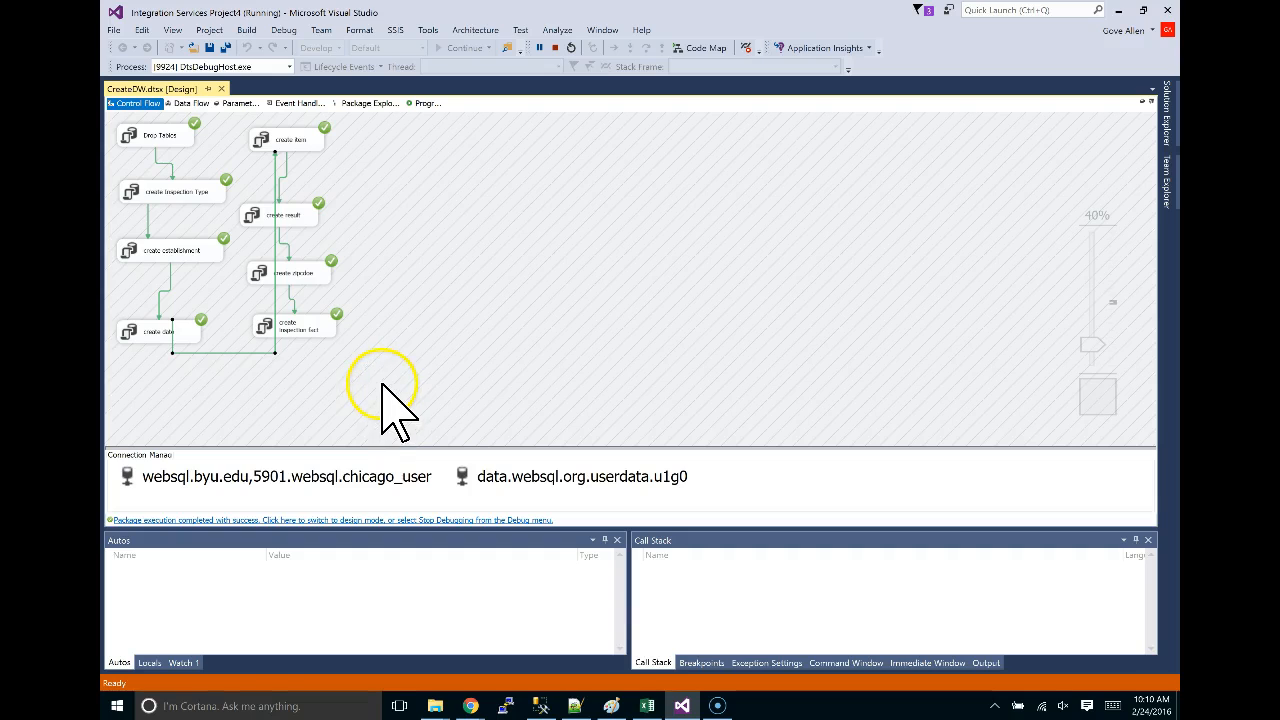
click(555, 47)
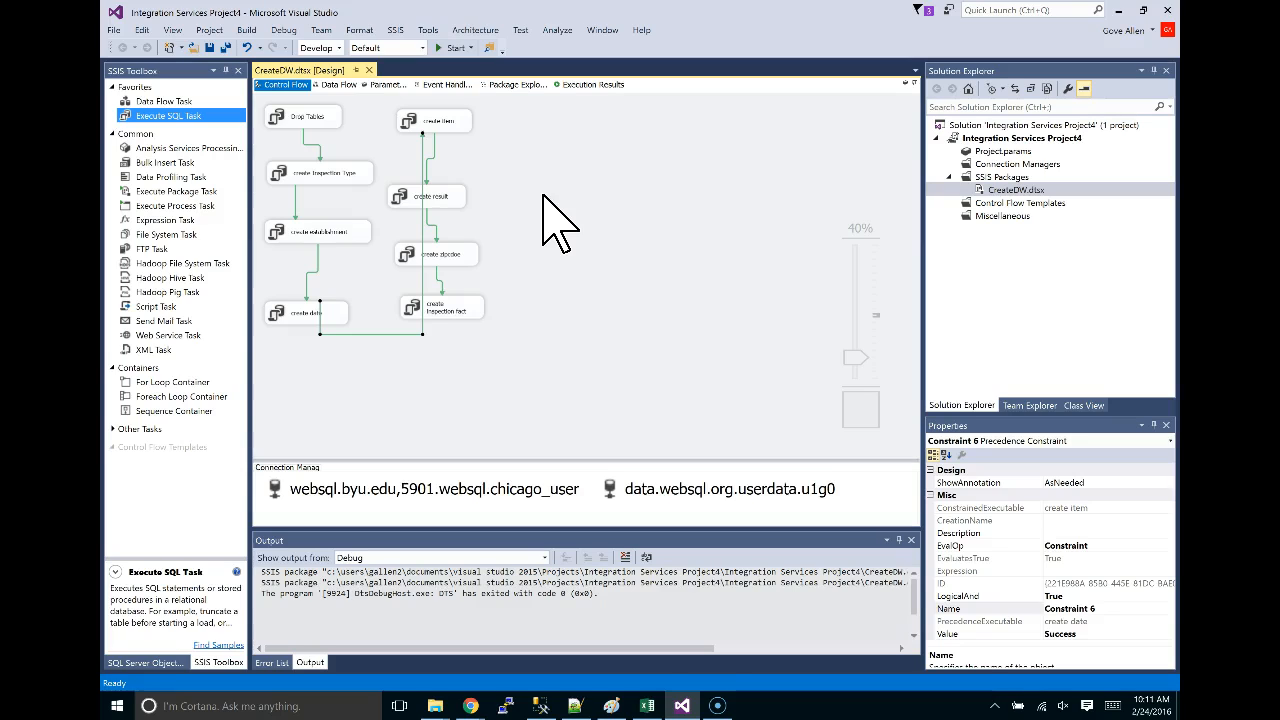
Add a new SSIS package to the project and rename it importData.dtsx.
right_click(993, 176)
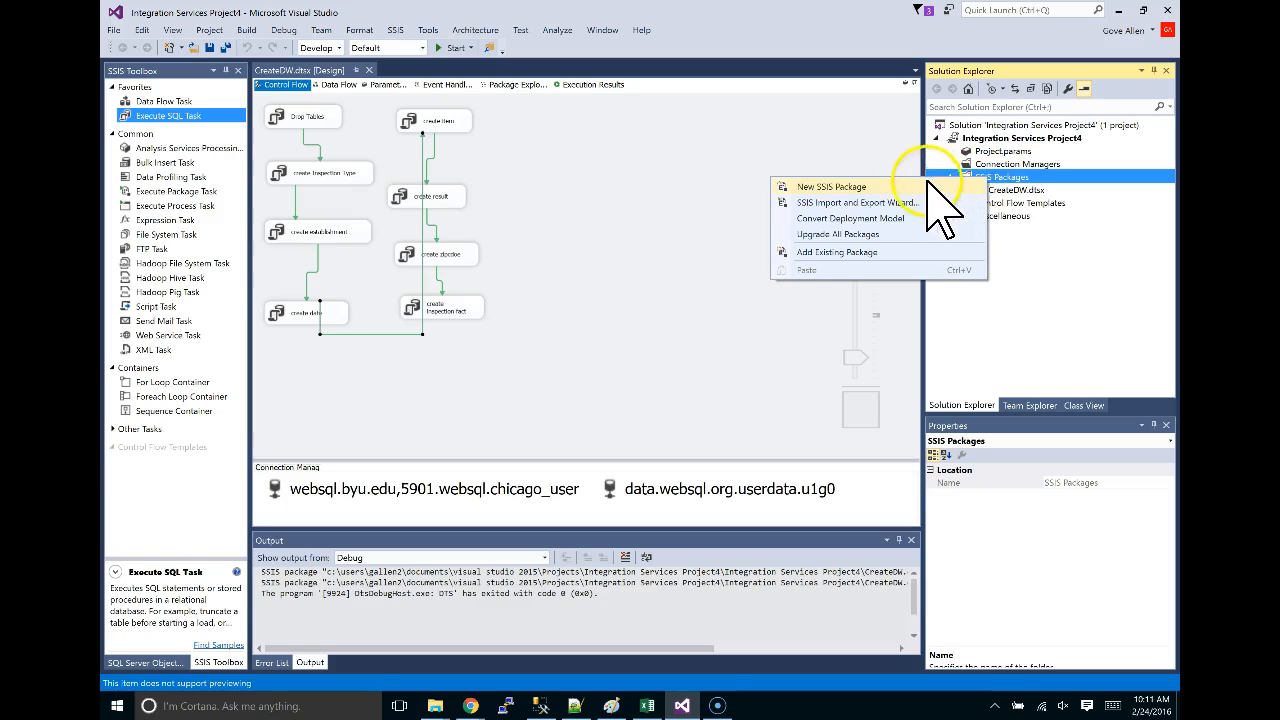
click(838, 187)
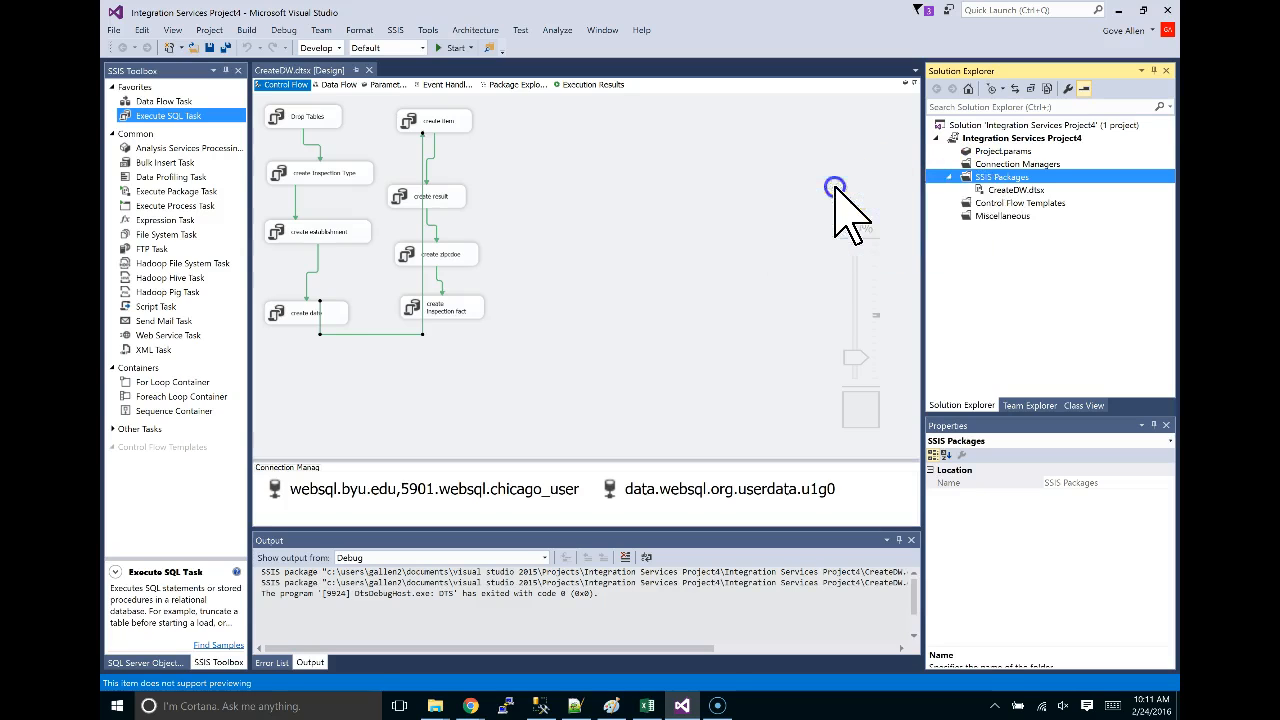
click(1000, 203)
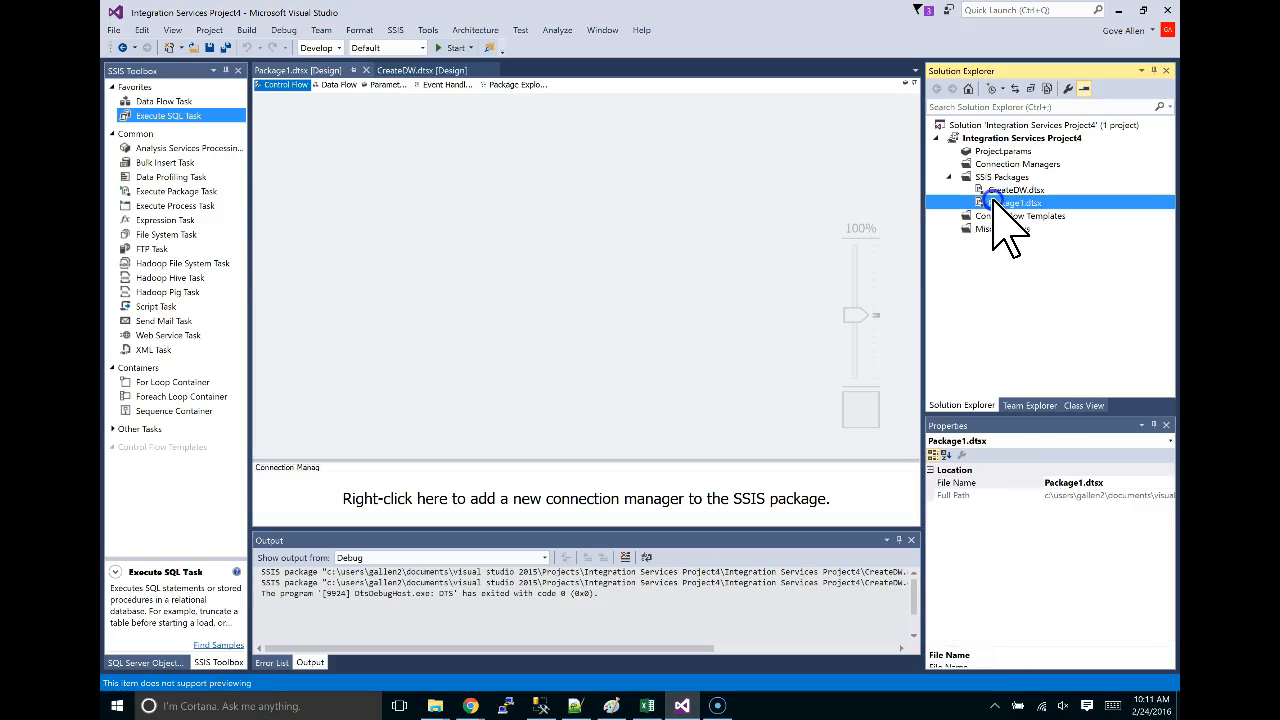
click(1072, 483)
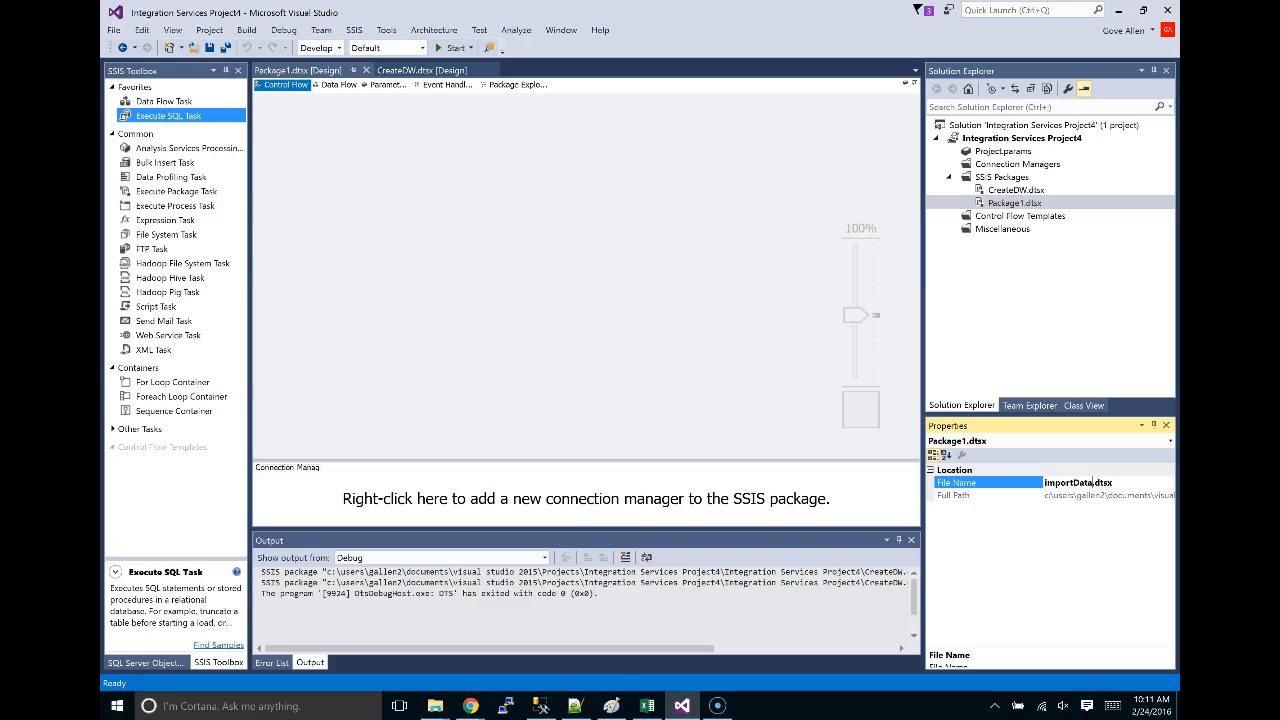
key(Return)
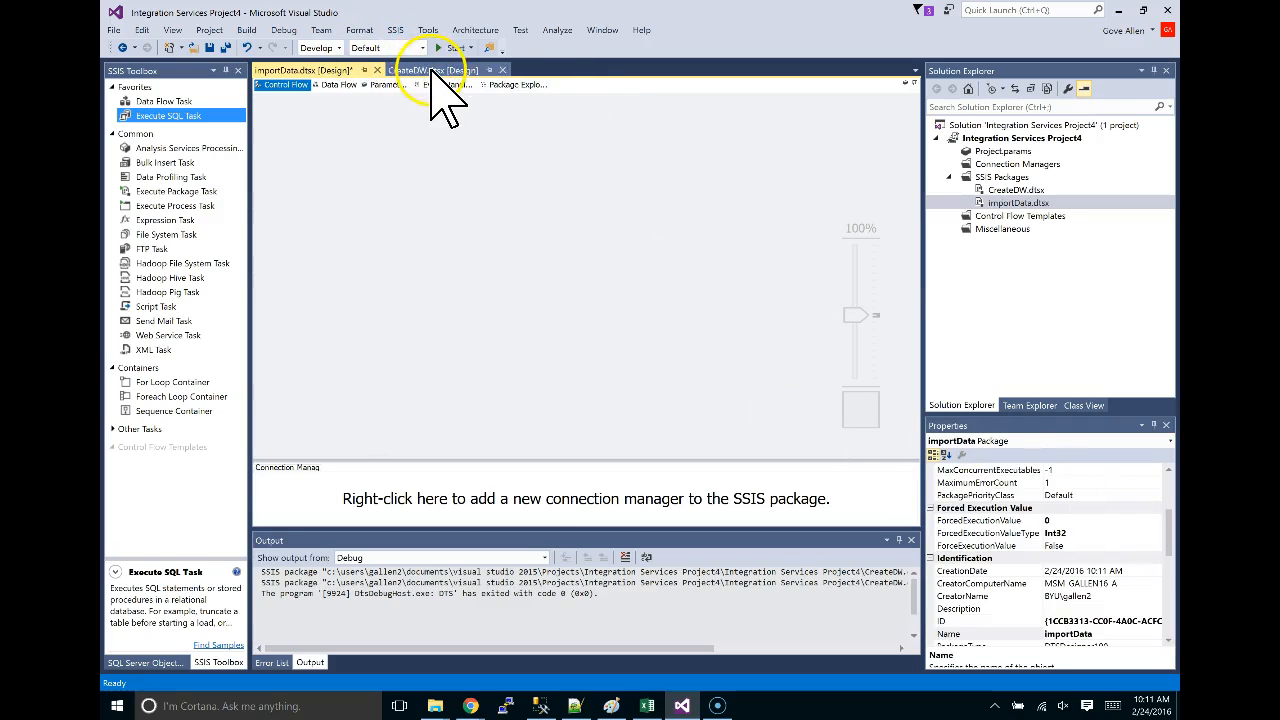
Switch between the importData and CreateDW packages, ending on CreateDW's control flow.
click(430, 70)
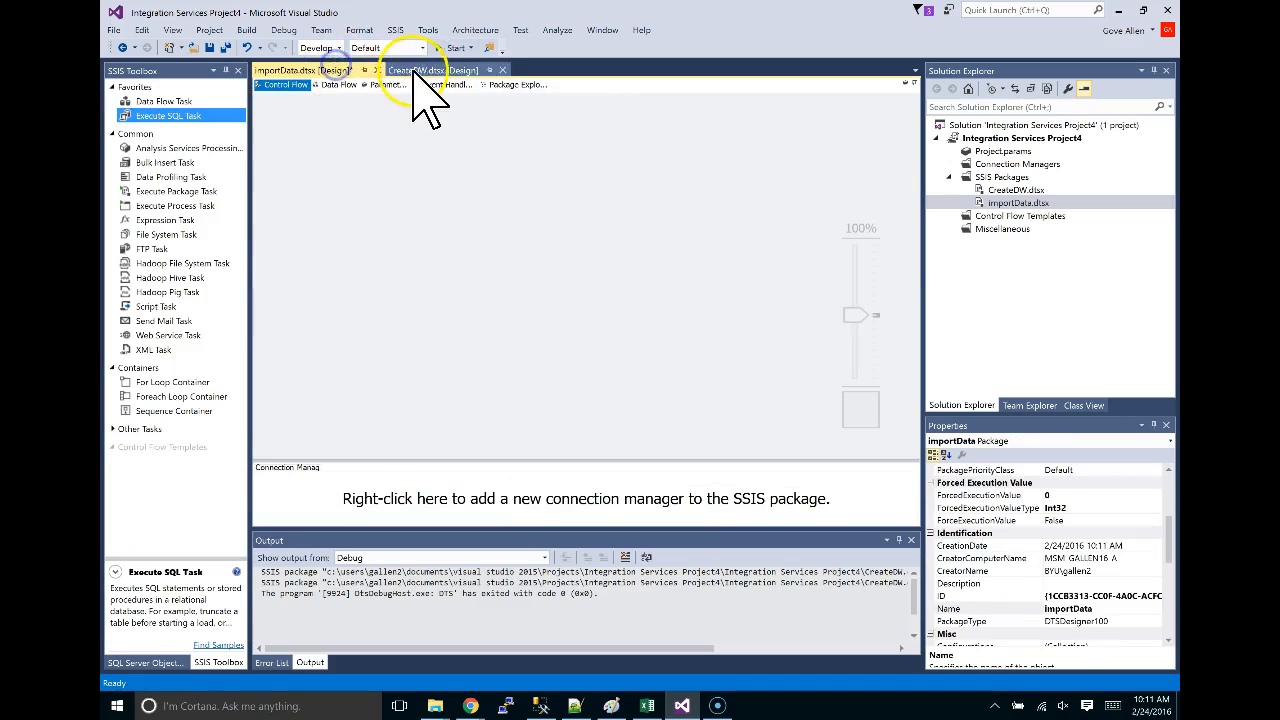
click(420, 70)
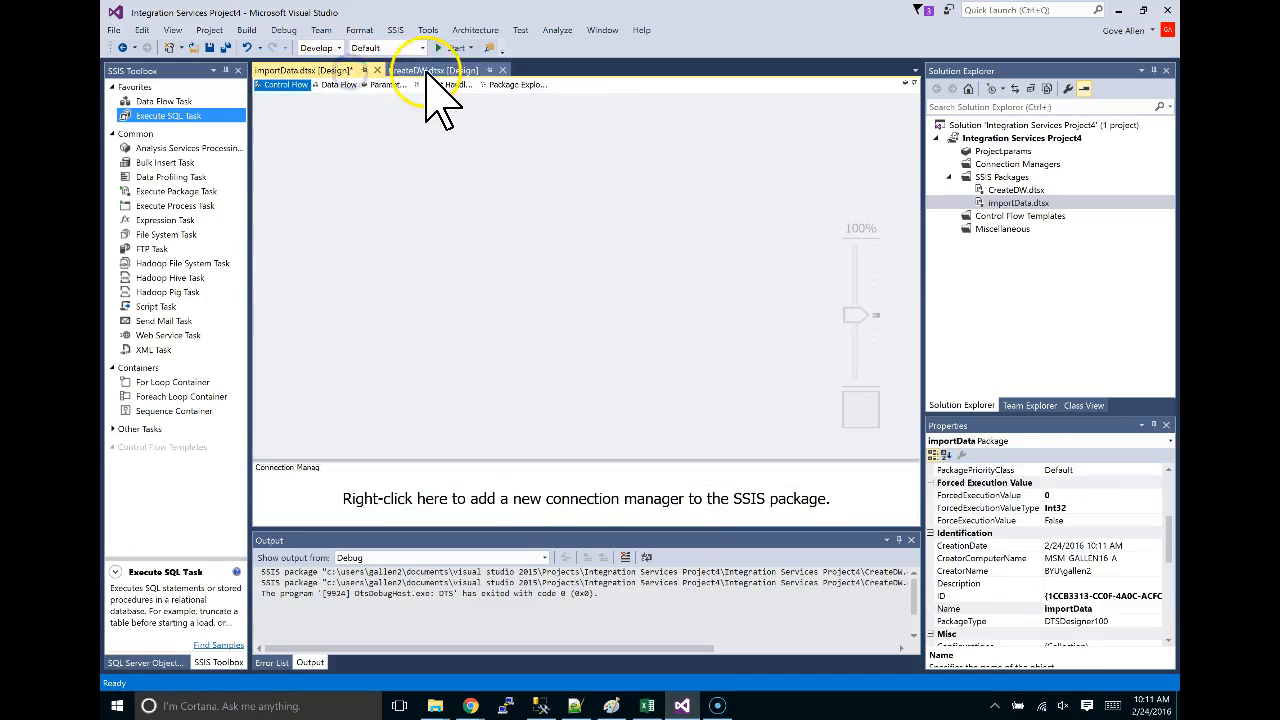
click(427, 72)
click(332, 71)
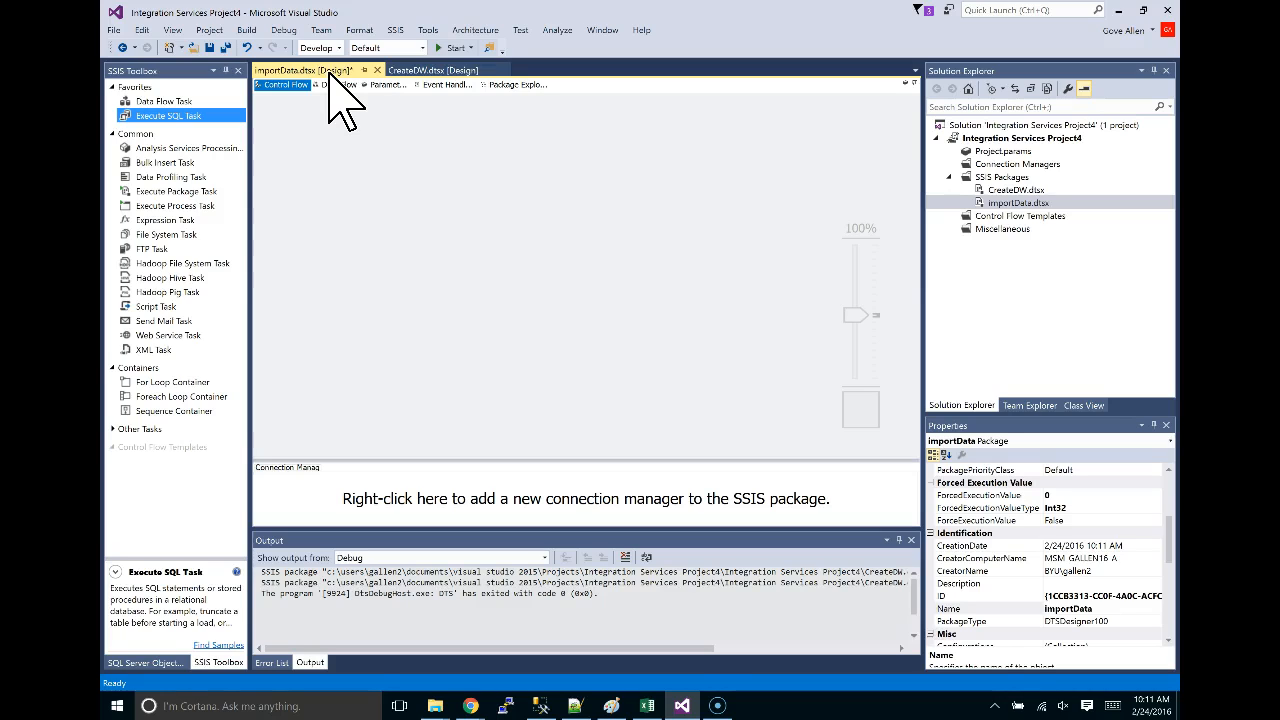
click(414, 71)
click(316, 175)
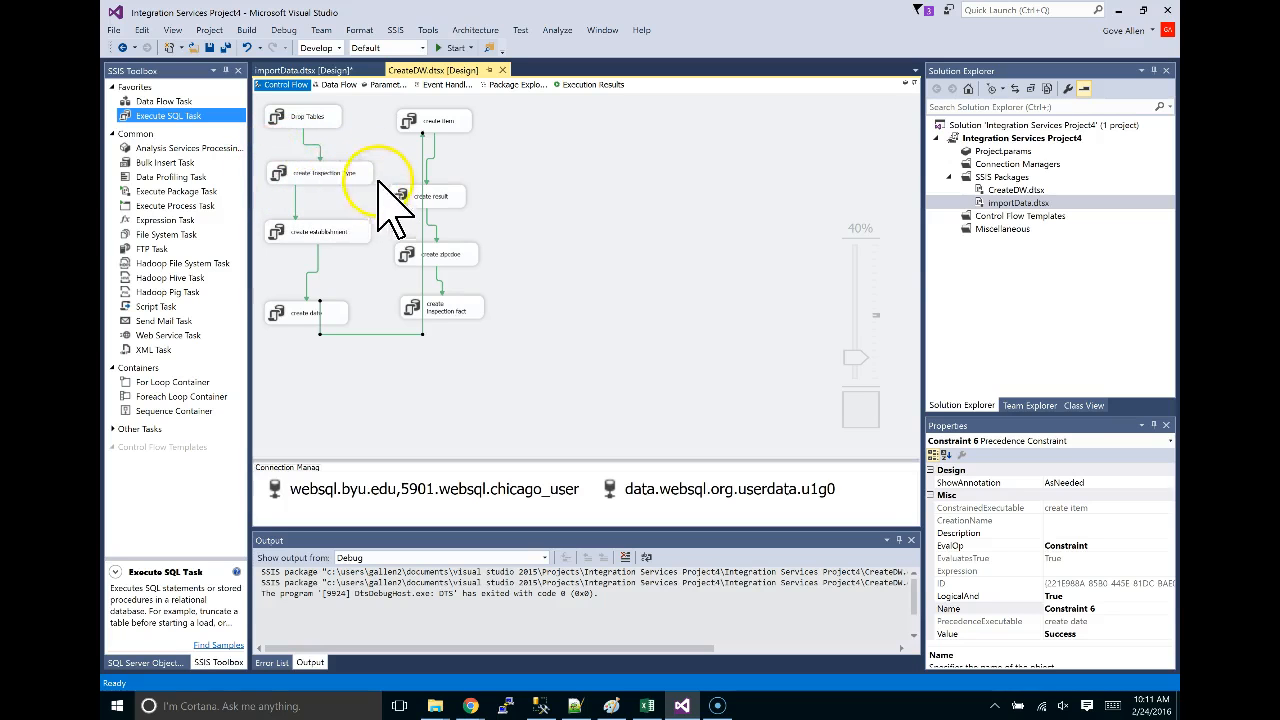
Review the table script in the browser, then close that window.
key(alt+Tab)
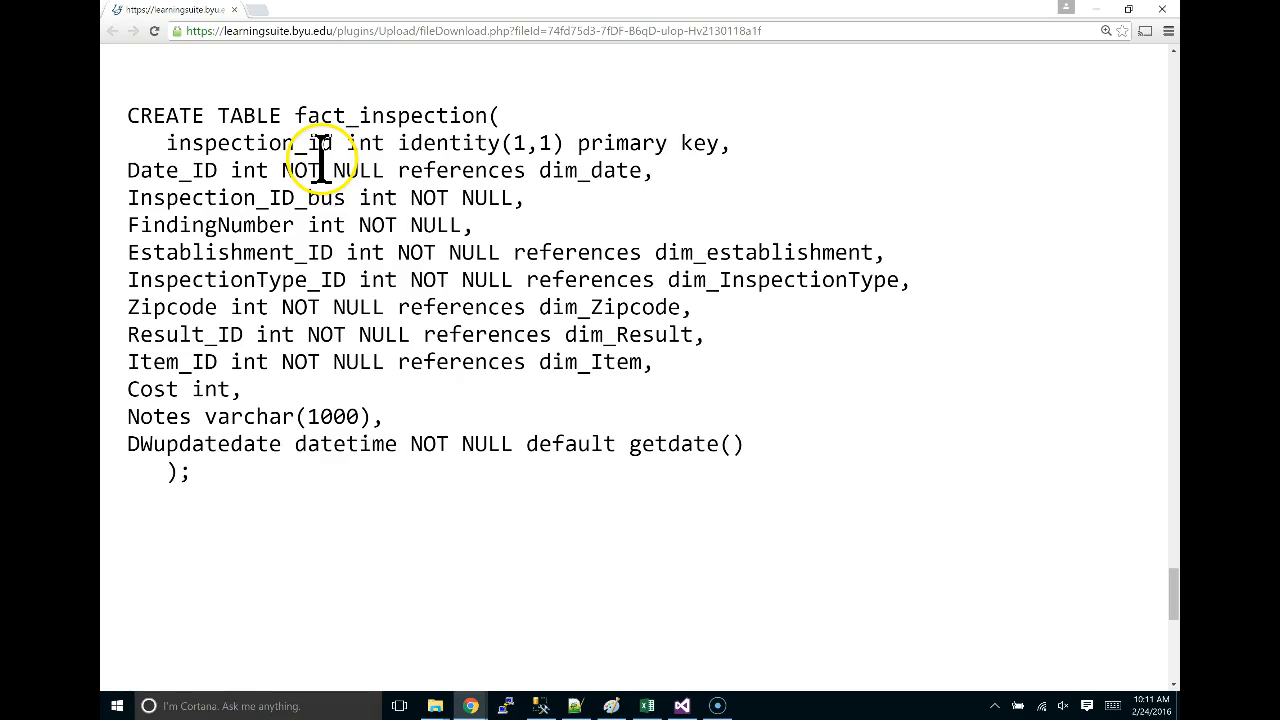
scroll(423, 194, up, 4)
scroll(429, 212, down, 3)
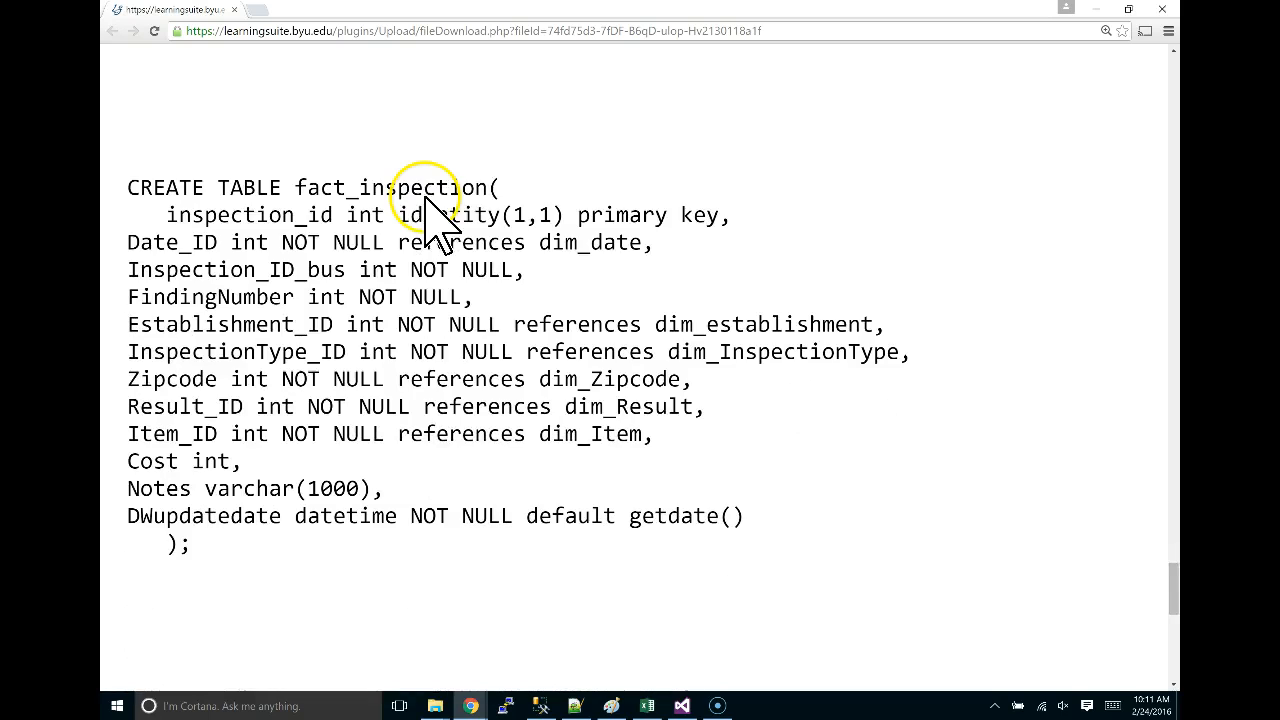
scroll(400, 140, down, 4)
scroll(350, 130, up, 3)
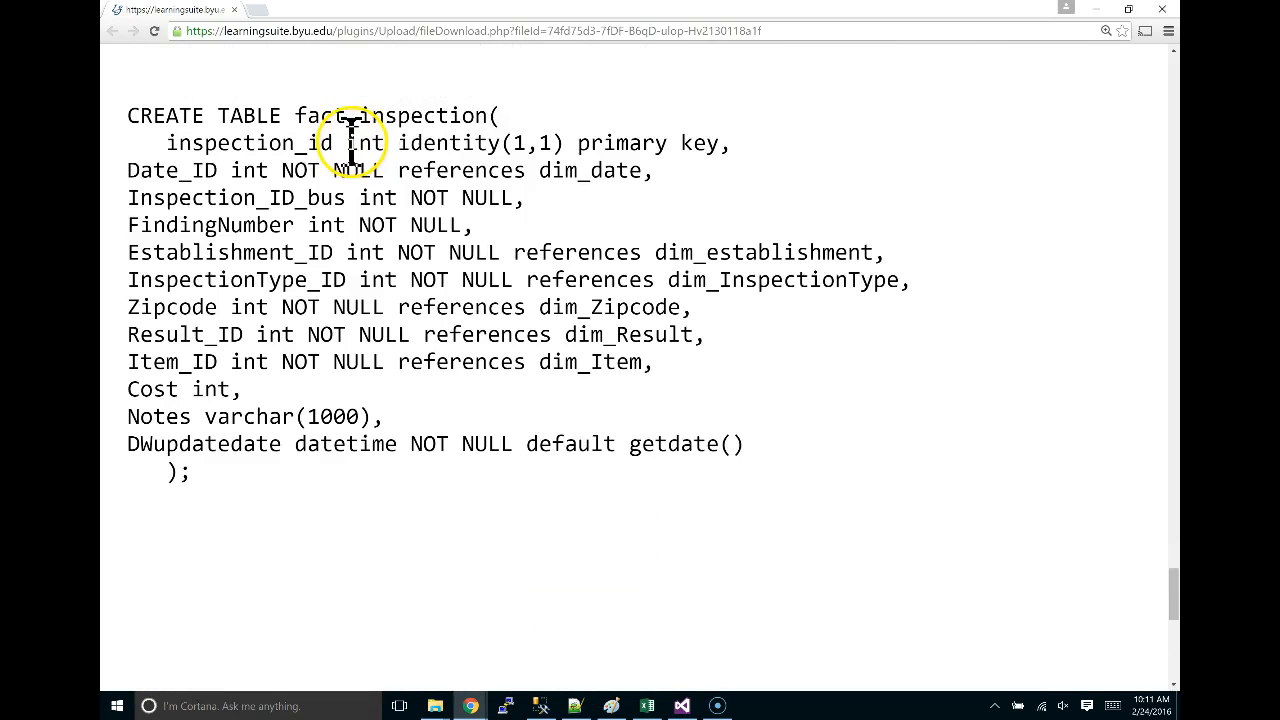
scroll(935, 200, down, 5)
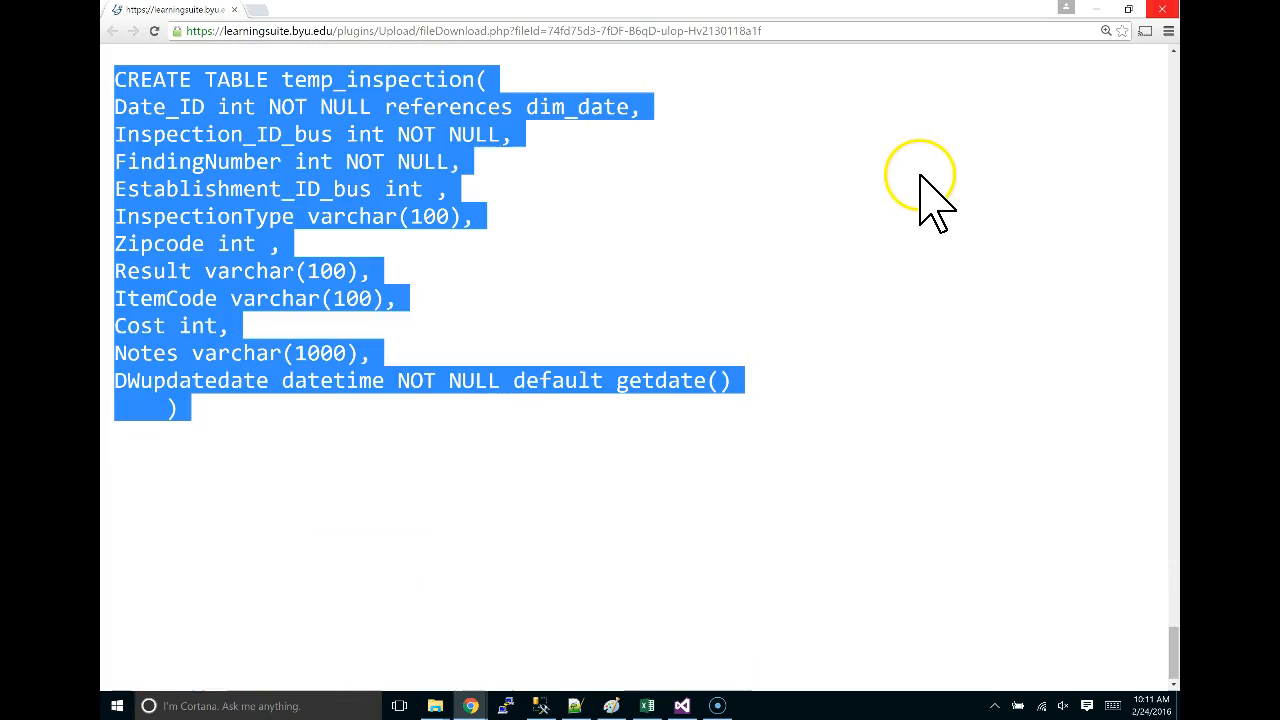
click(1161, 10)
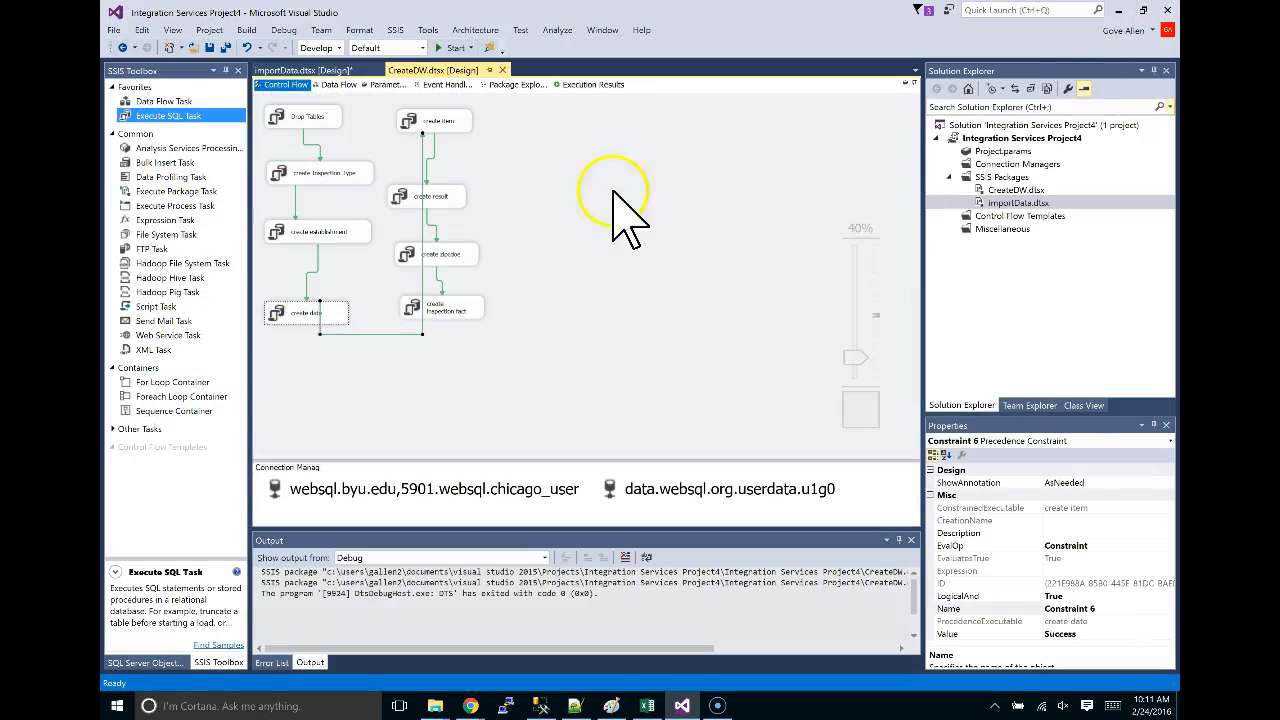
Download CreateTables.sql from the Feb 24 calendar entry and open it.
key(alt+Tab)
key(alt+Tab)
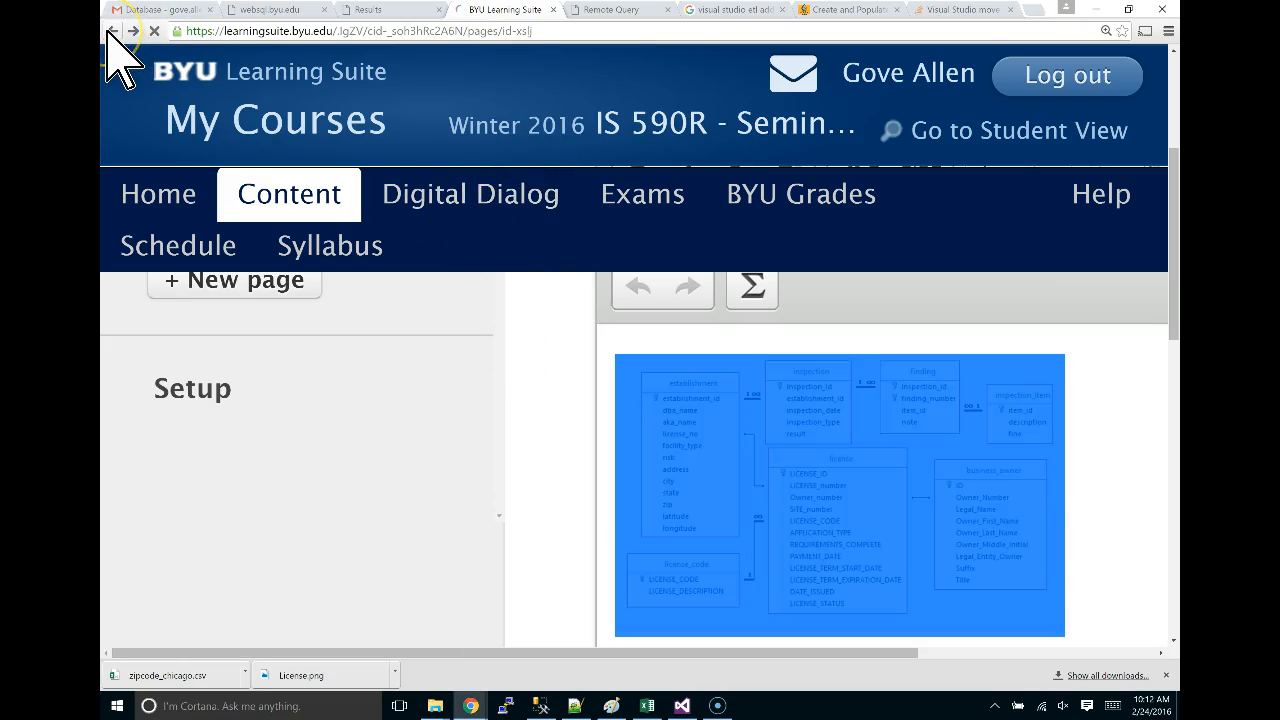
scroll(651, 271, down, 2)
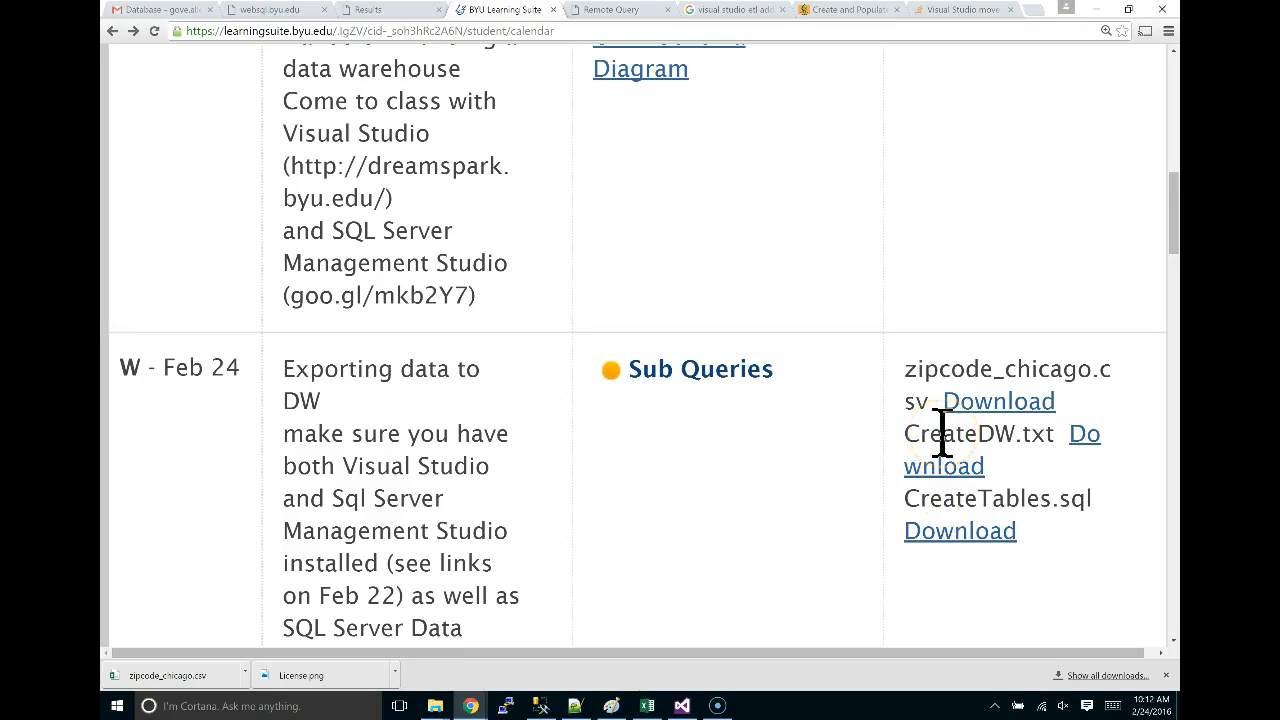
click(946, 545)
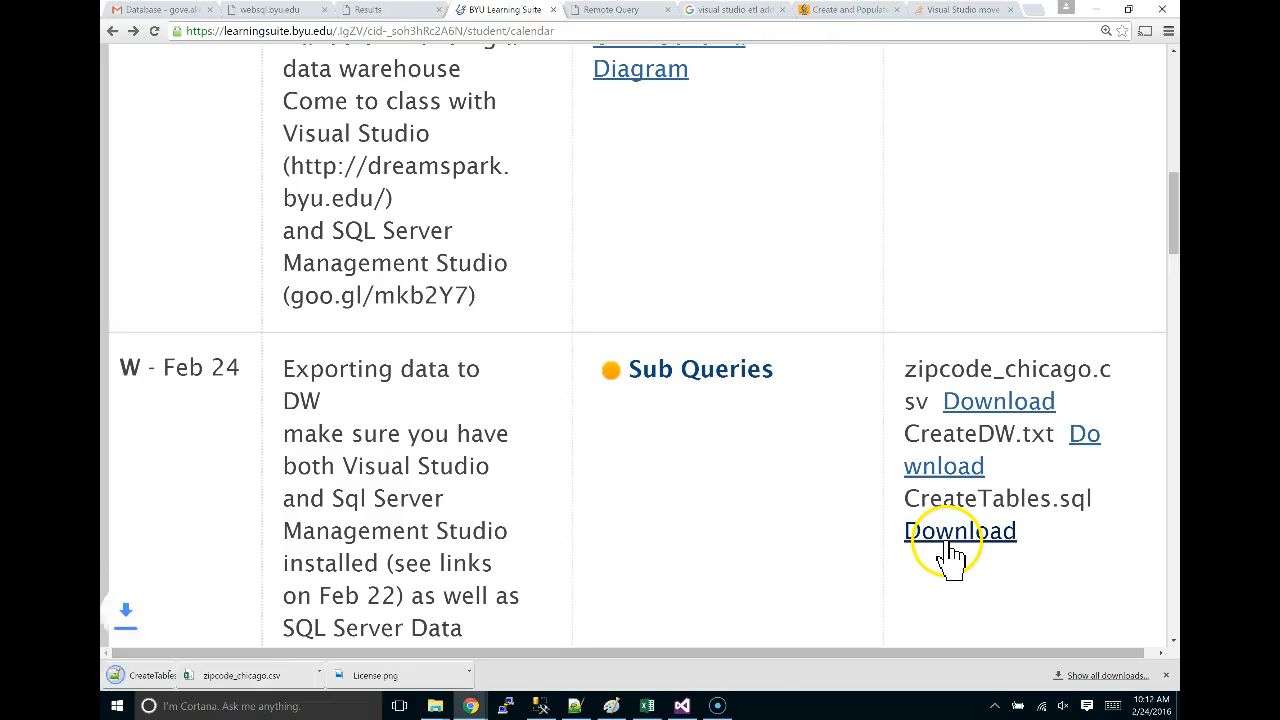
click(172, 680)
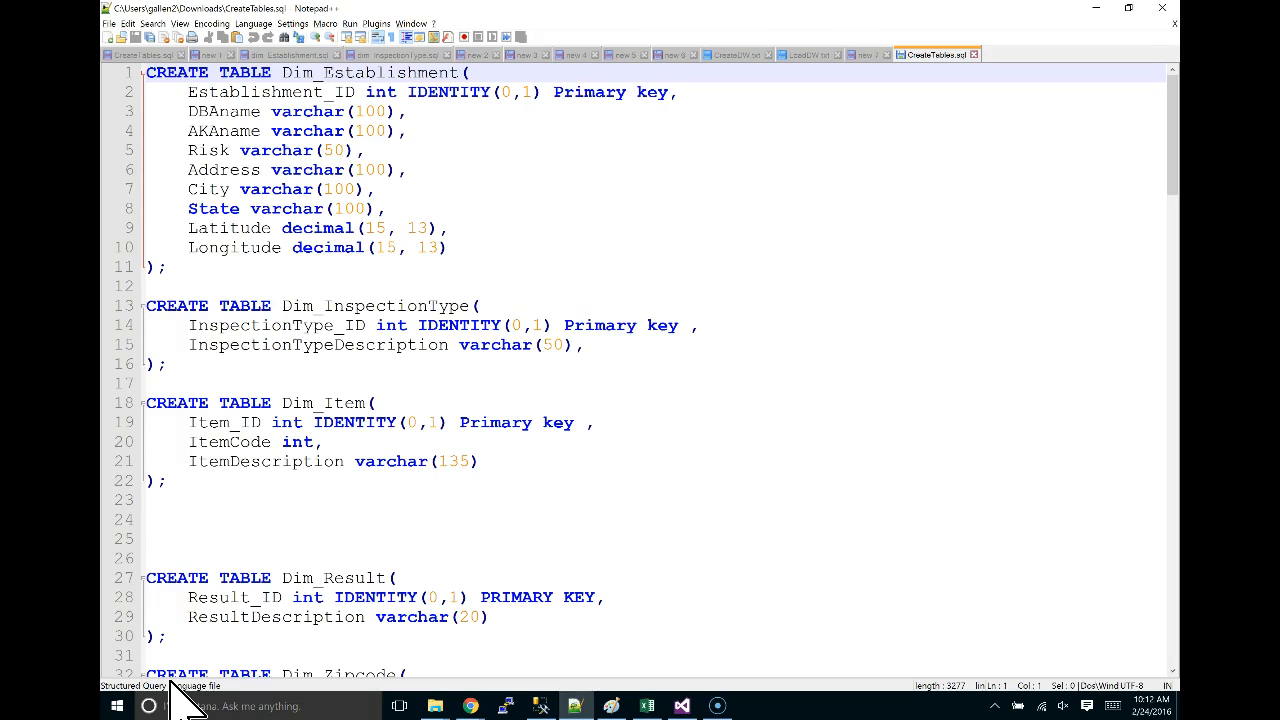
Close the CreateTables.sql tab in Notepad++ and cycle on to the Excel workbook.
click(972, 55)
key(alt+Tab)
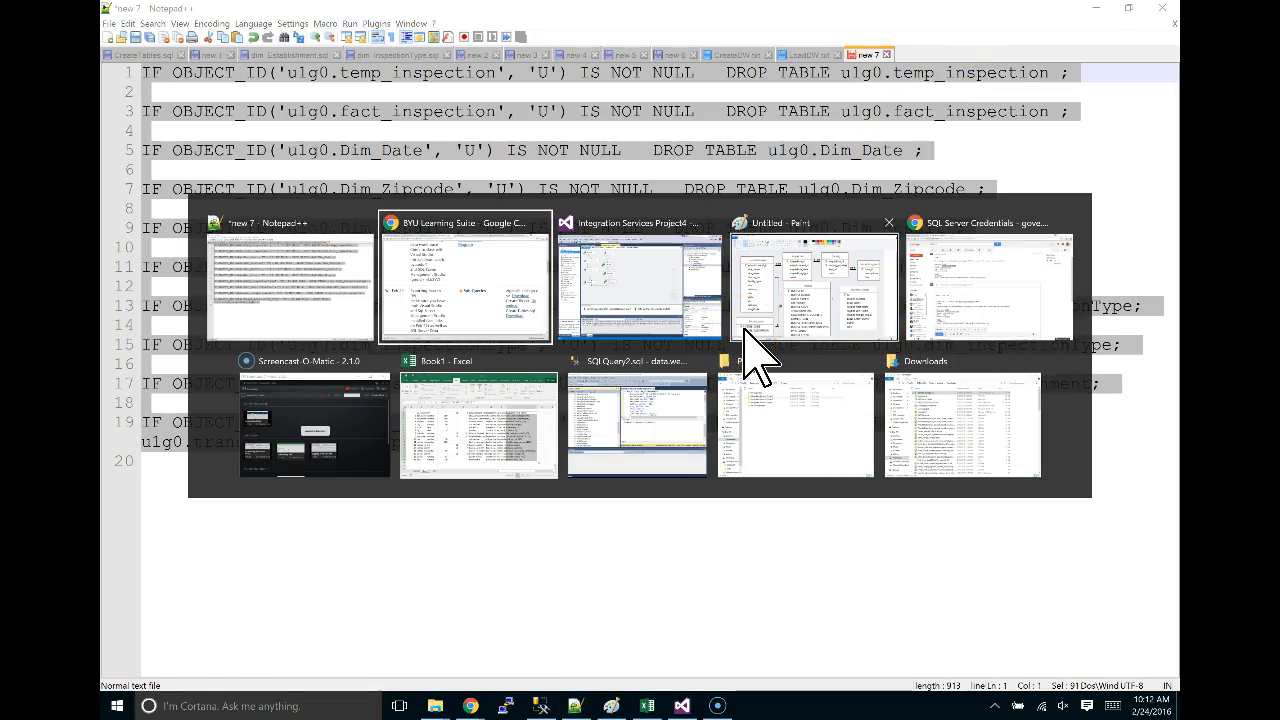
key(alt+Tab)
key(alt+Tab)
key(alt+Tab)
key(alt+Tab)
key(alt+Tab)
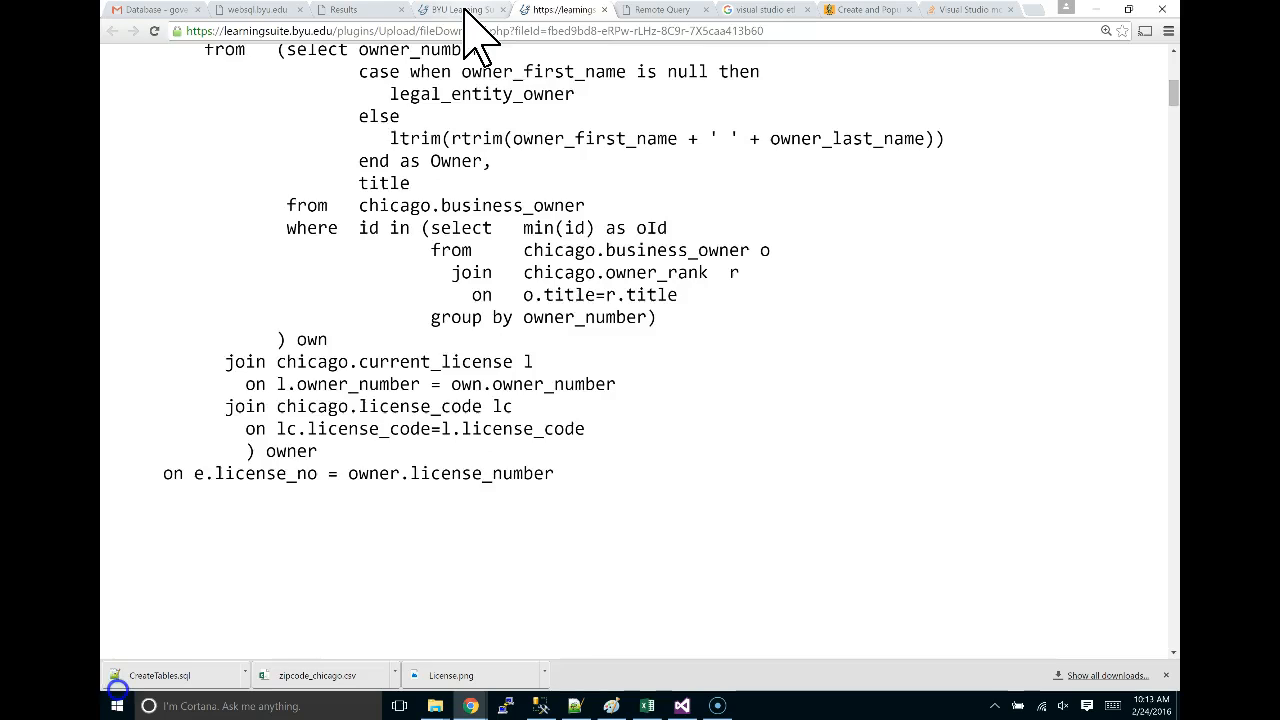
Move from the course calendar tab to the tab holding the SQL query file.
click(465, 12)
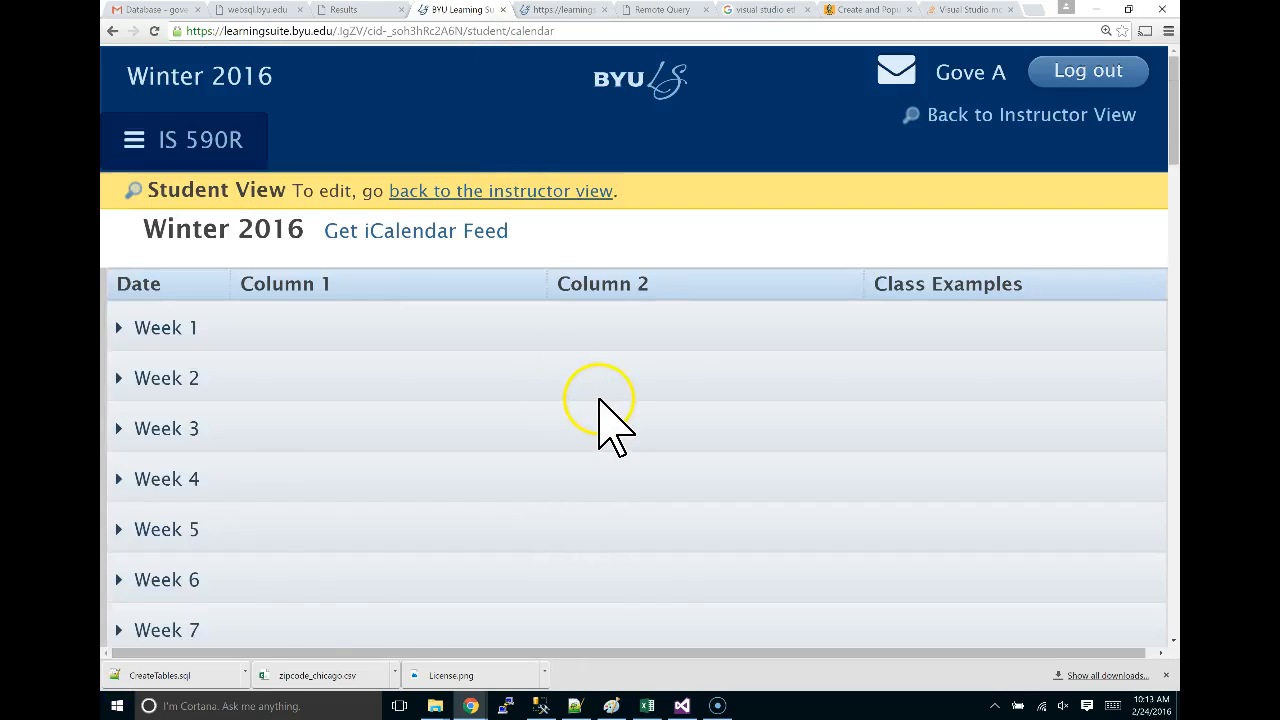
scroll(600, 414, down, 10)
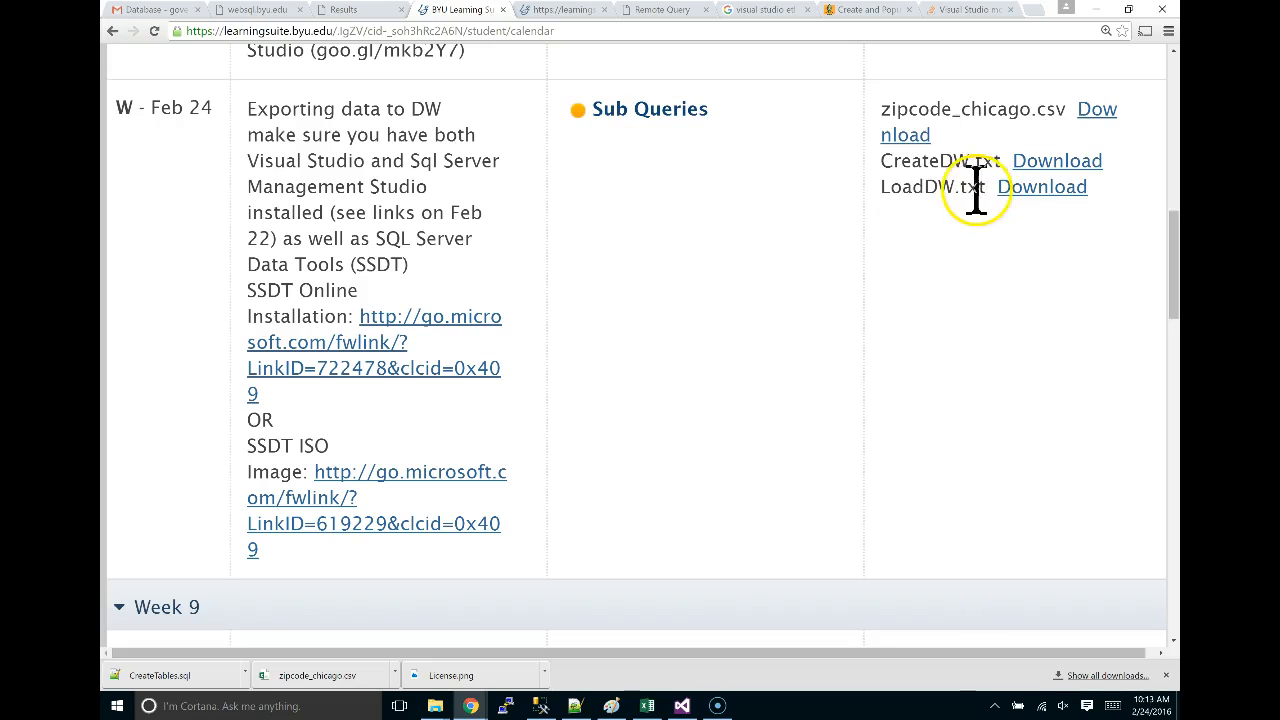
click(551, 12)
scroll(545, 480, up, 6)
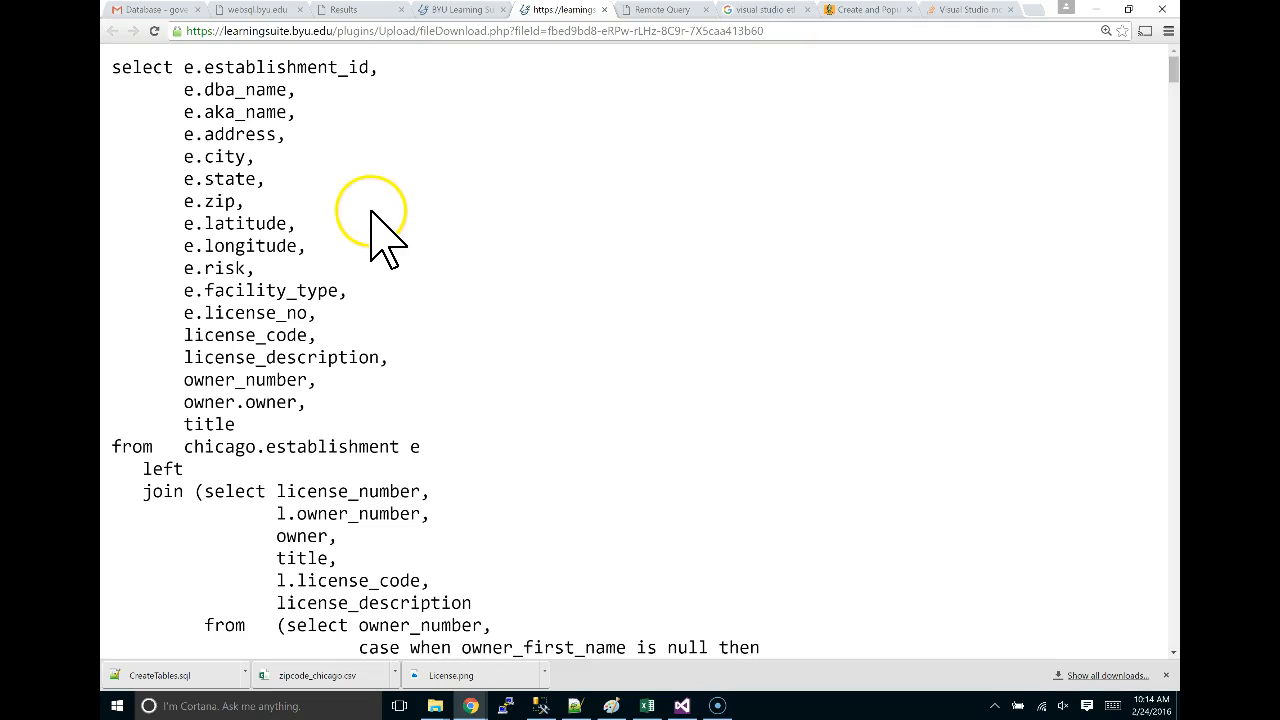
Read through the establishment select query, then bring up the ER diagram in Paint.
scroll(373, 212, down, 10)
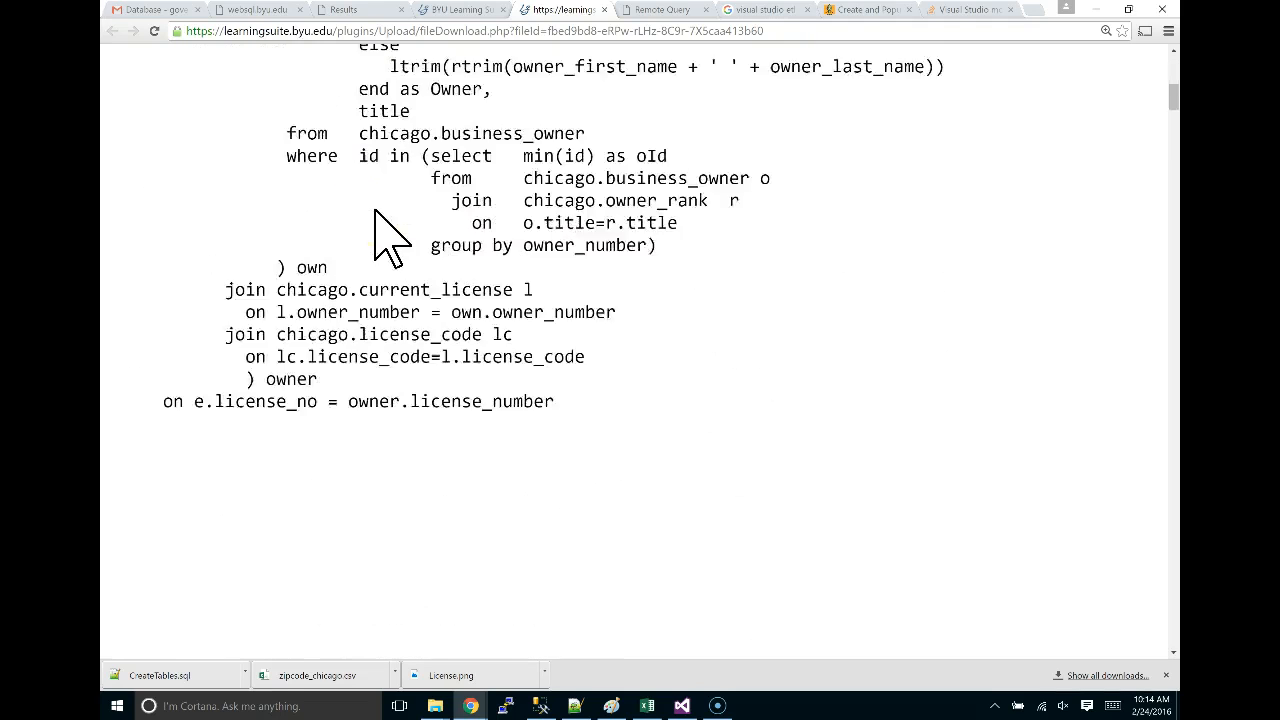
scroll(375, 210, down, 3)
scroll(375, 210, up, 2)
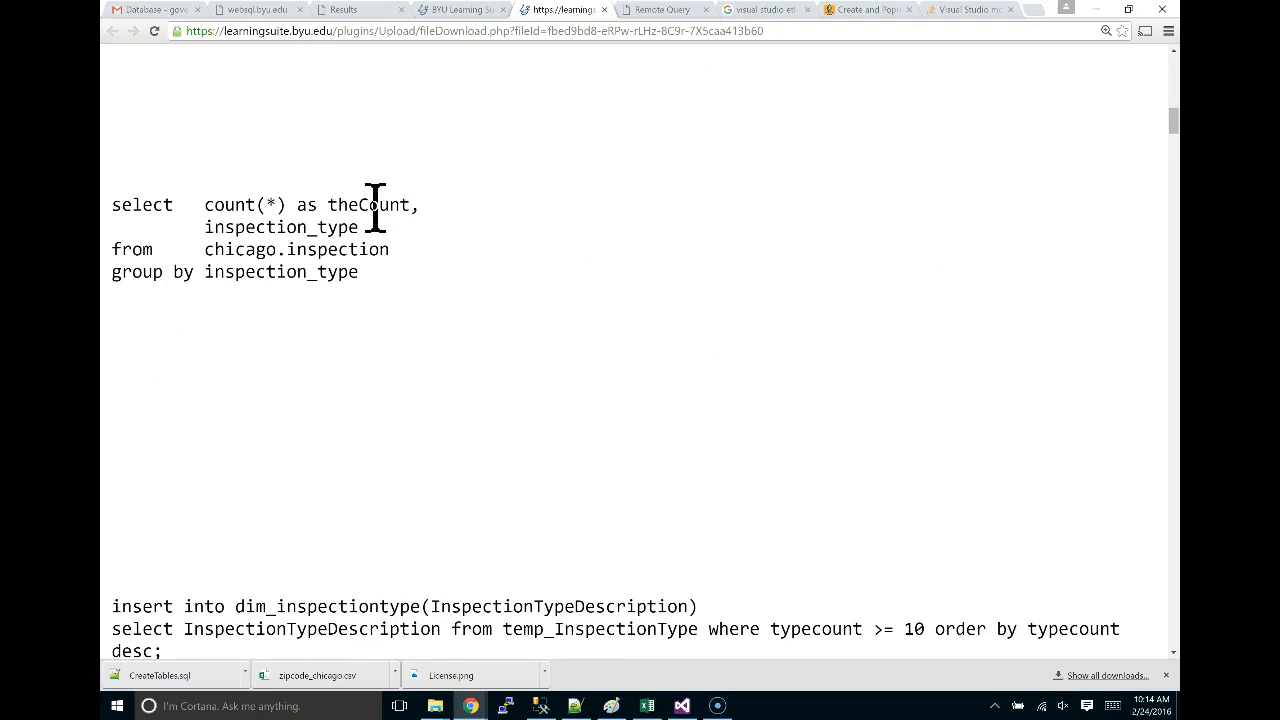
scroll(375, 210, up, 10)
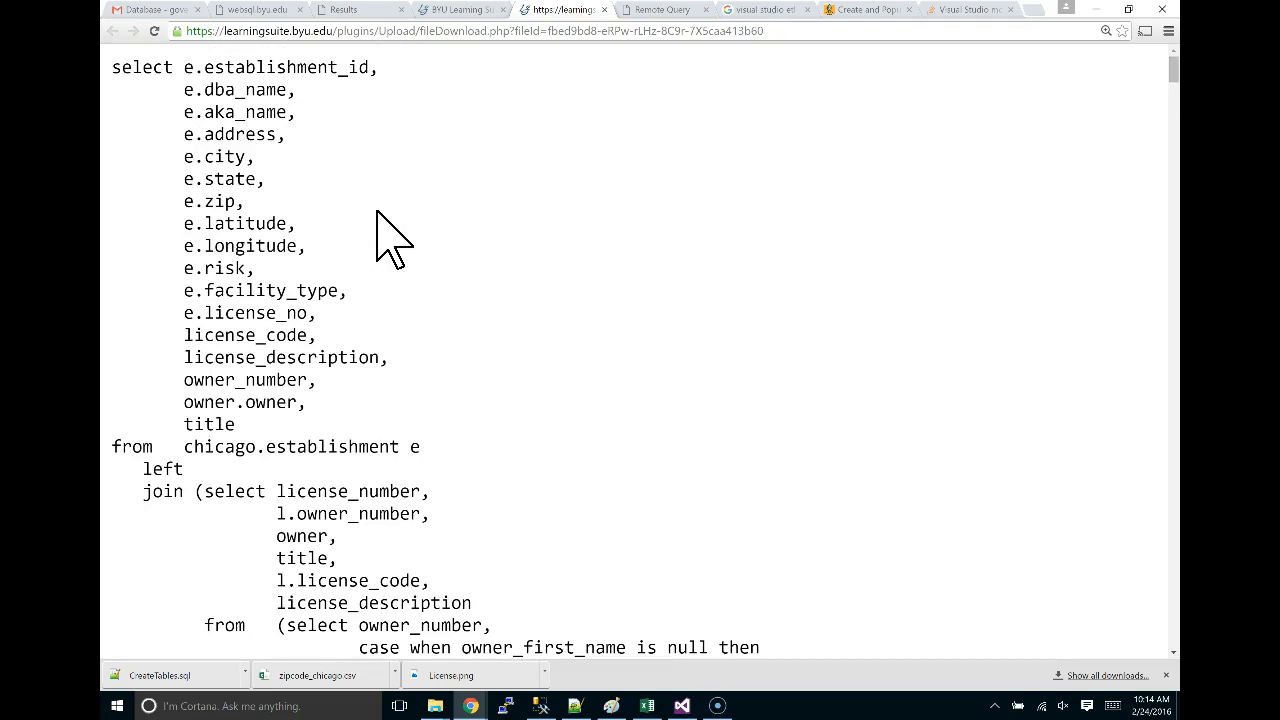
click(128, 69)
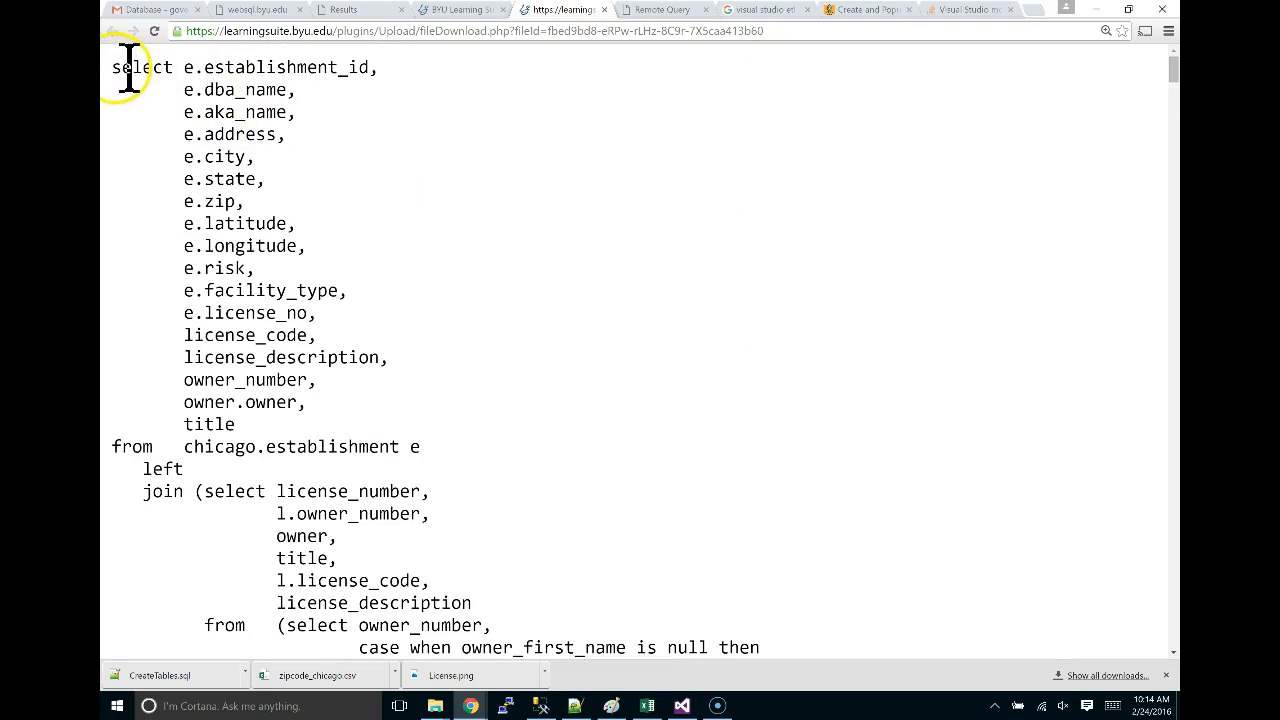
scroll(414, 240, down, 6)
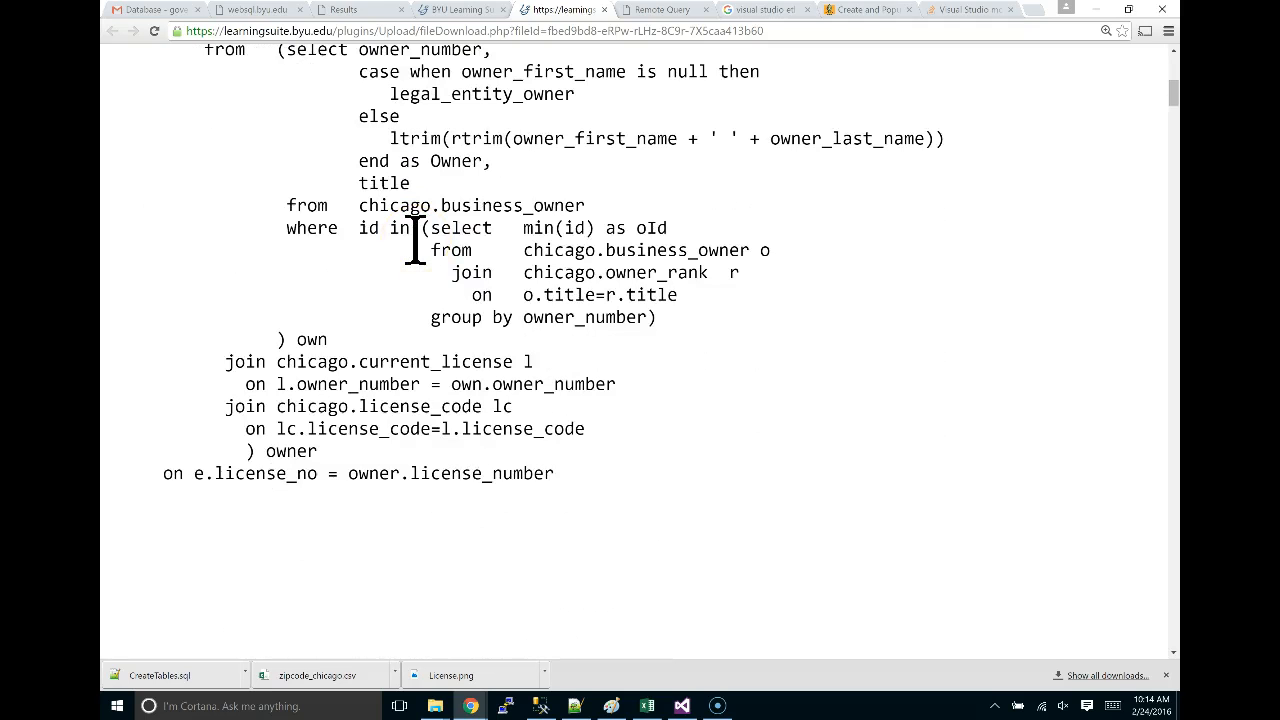
scroll(414, 240, up, 1)
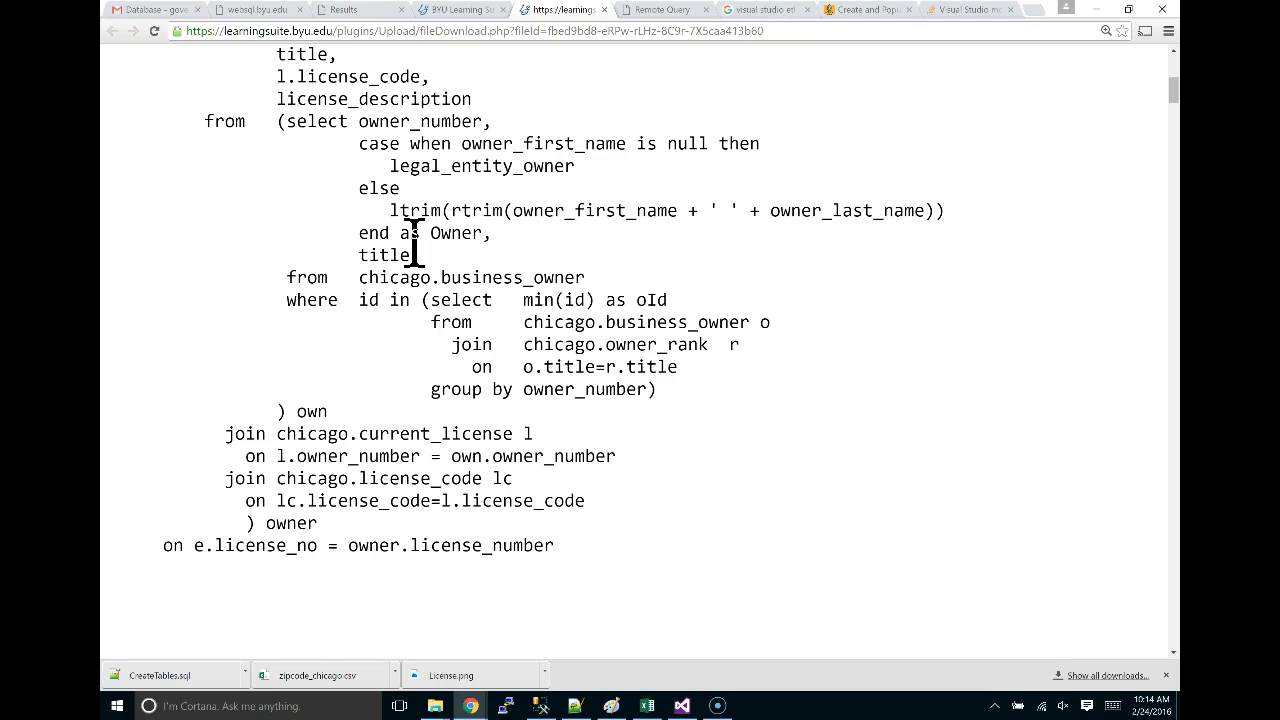
click(409, 237)
key(alt+Tab)
key(alt+Tab)
key(alt+Tab)
key(alt+Tab)
click(608, 317)
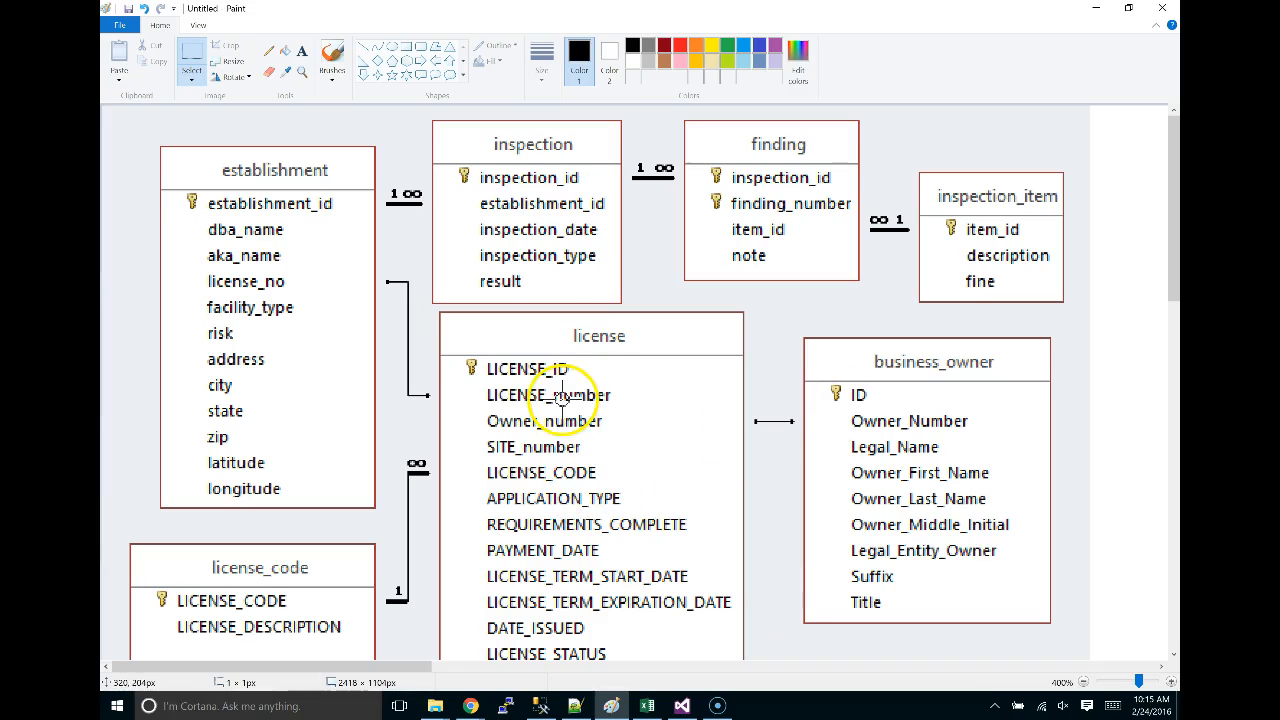
key(alt+Tab)
scroll(590, 320, up, 3)
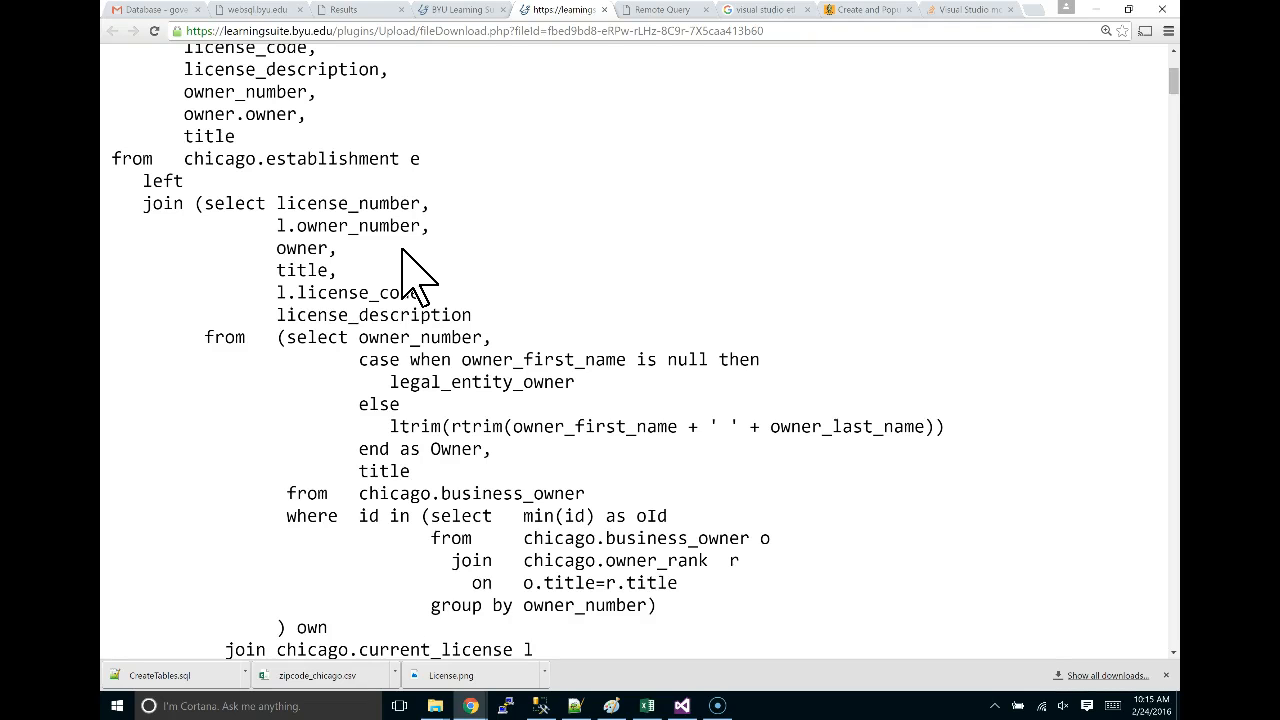
Select the establishment SQL query text in Chrome, then bring Paint's ER diagram forward.
scroll(420, 283, down, 3)
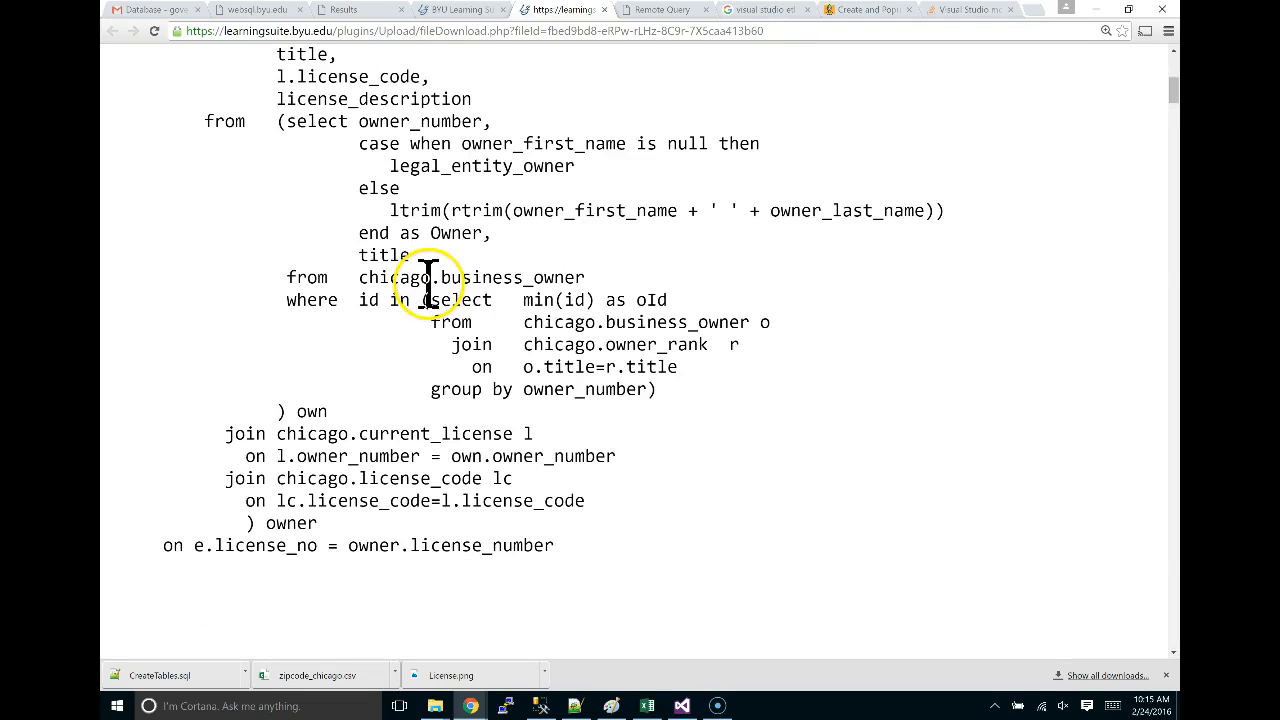
scroll(485, 440, up, 7)
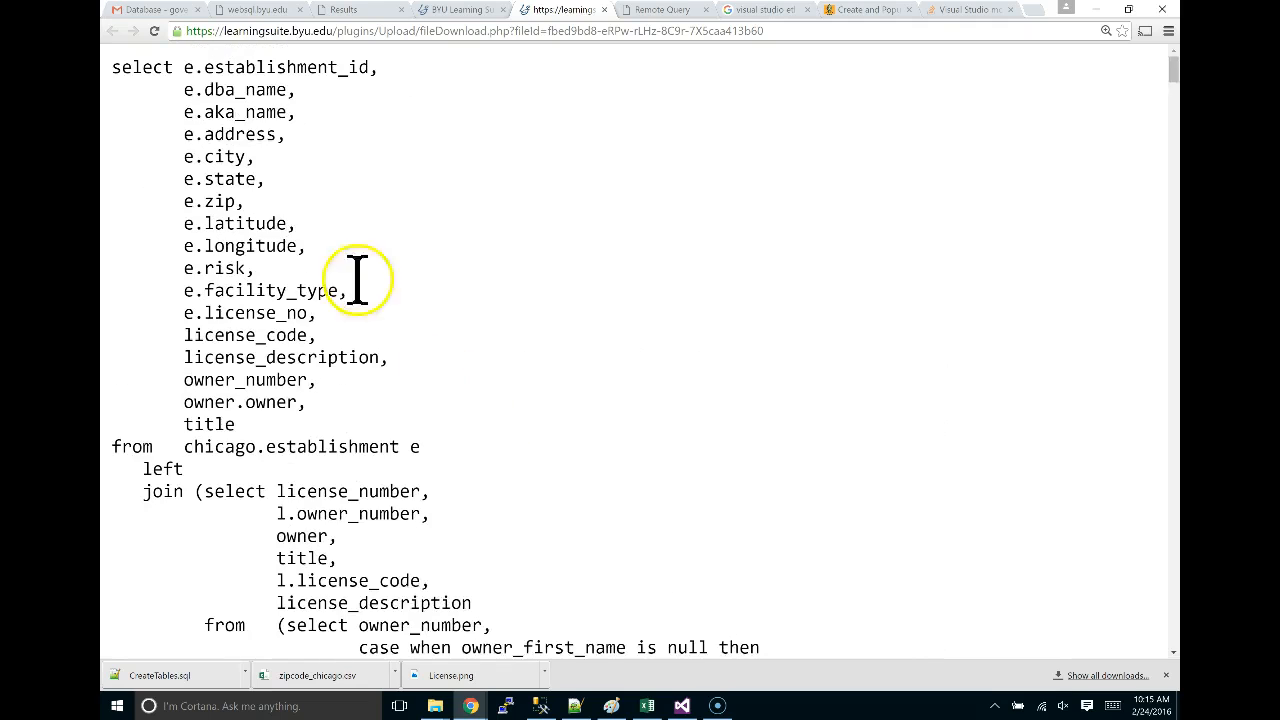
scroll(357, 400, down, 7)
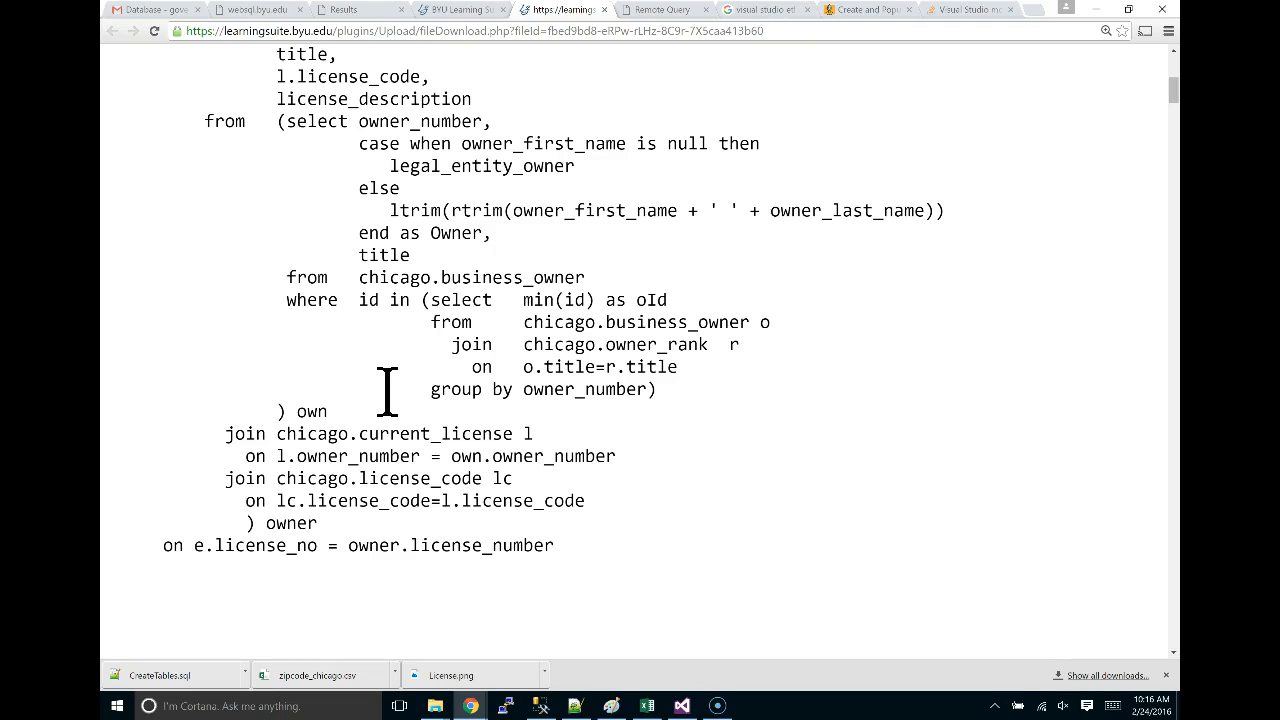
click(593, 428)
drag(617, 566, 128, 50)
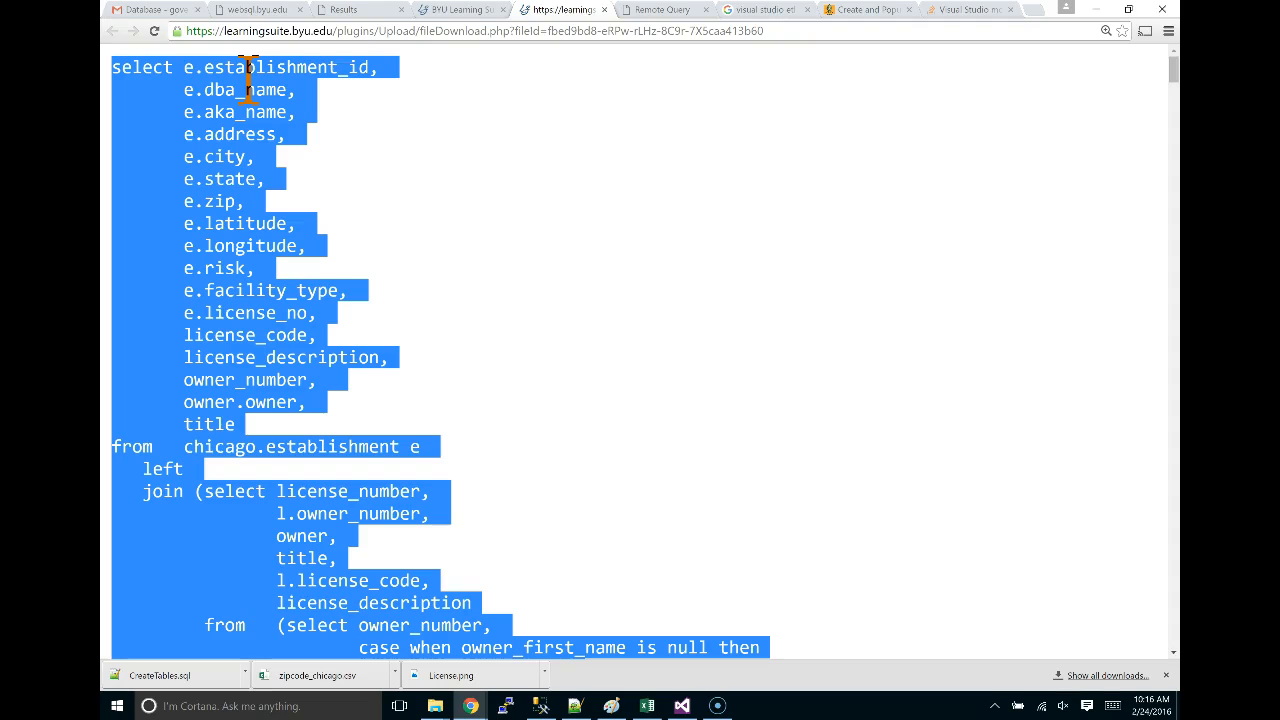
key(alt+Tab)
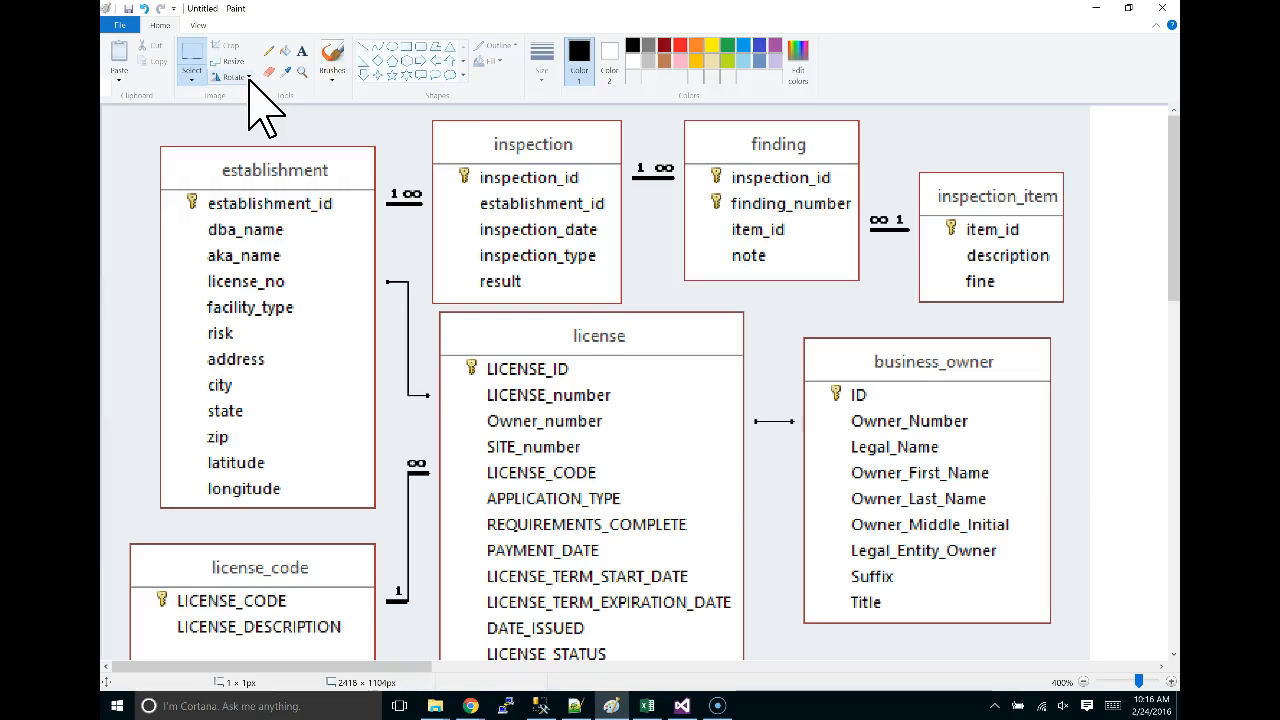
Add a Data Flow Task named 'import establishment' to importData and open its data flow.
key(alt+Tab)
key(alt+Tab)
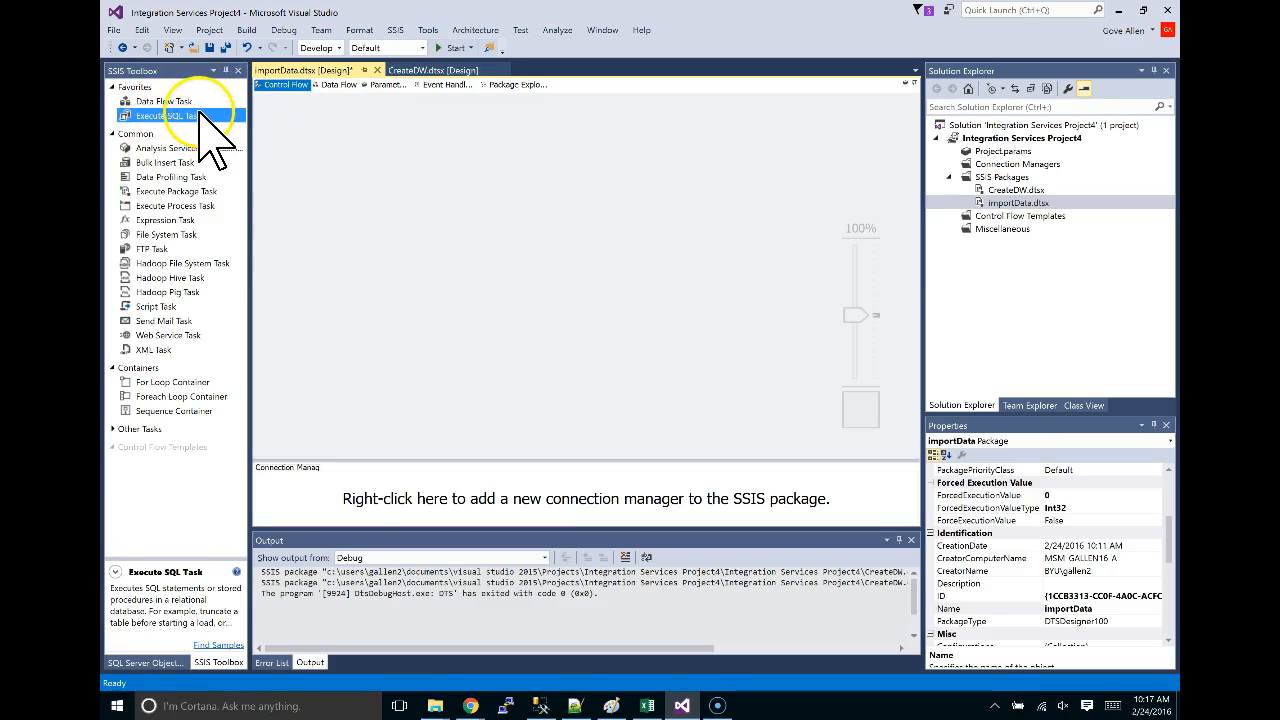
click(160, 102)
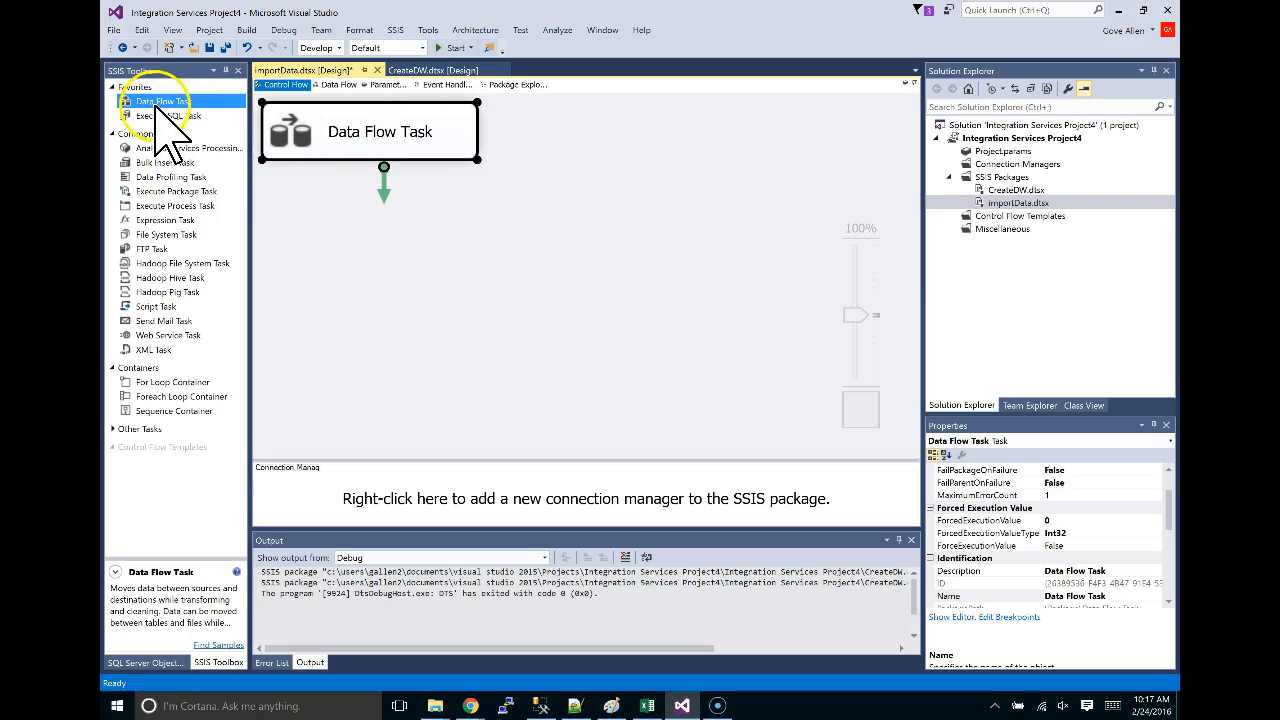
click(333, 133)
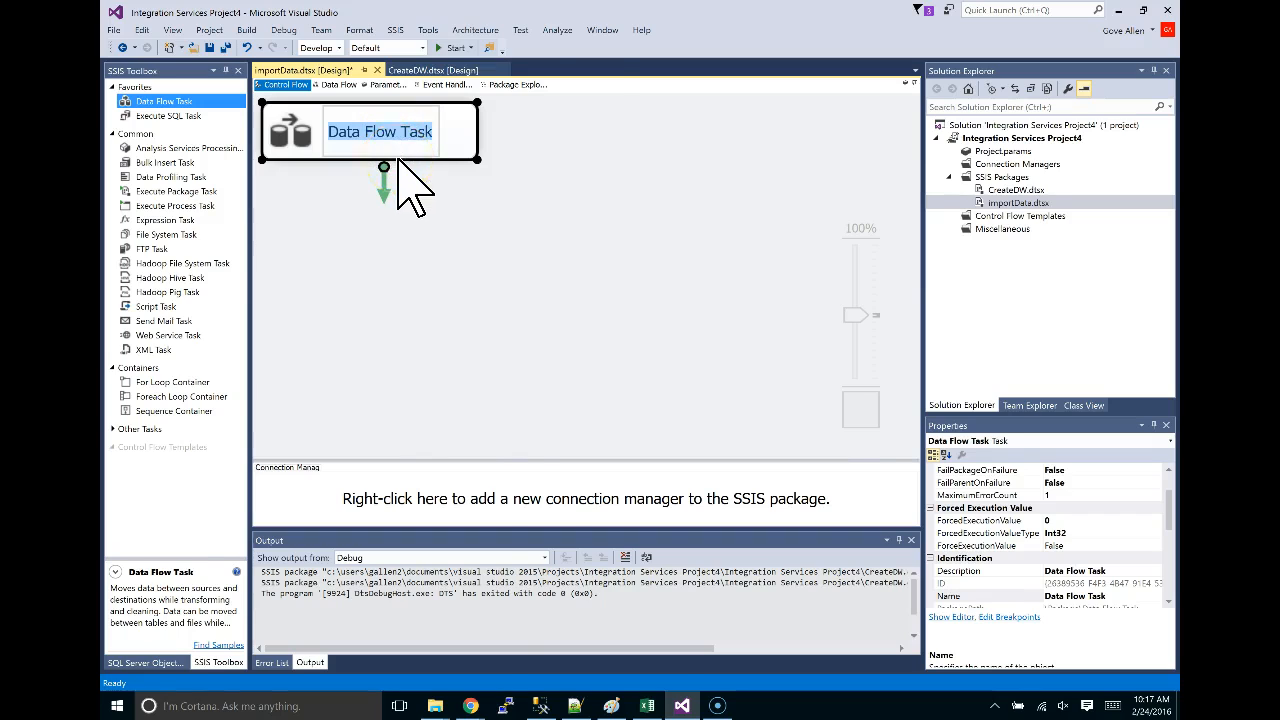
key(alt+Tab)
key(alt+Tab)
key(Tab)
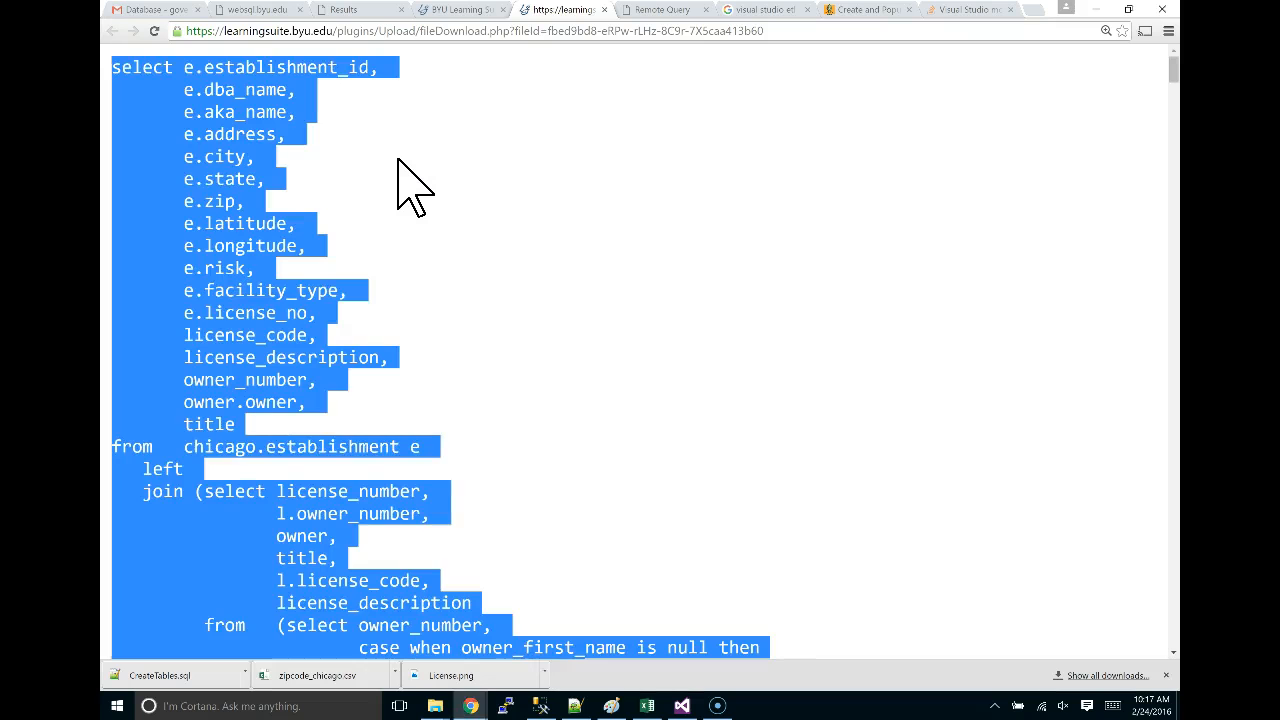
key(alt+Tab)
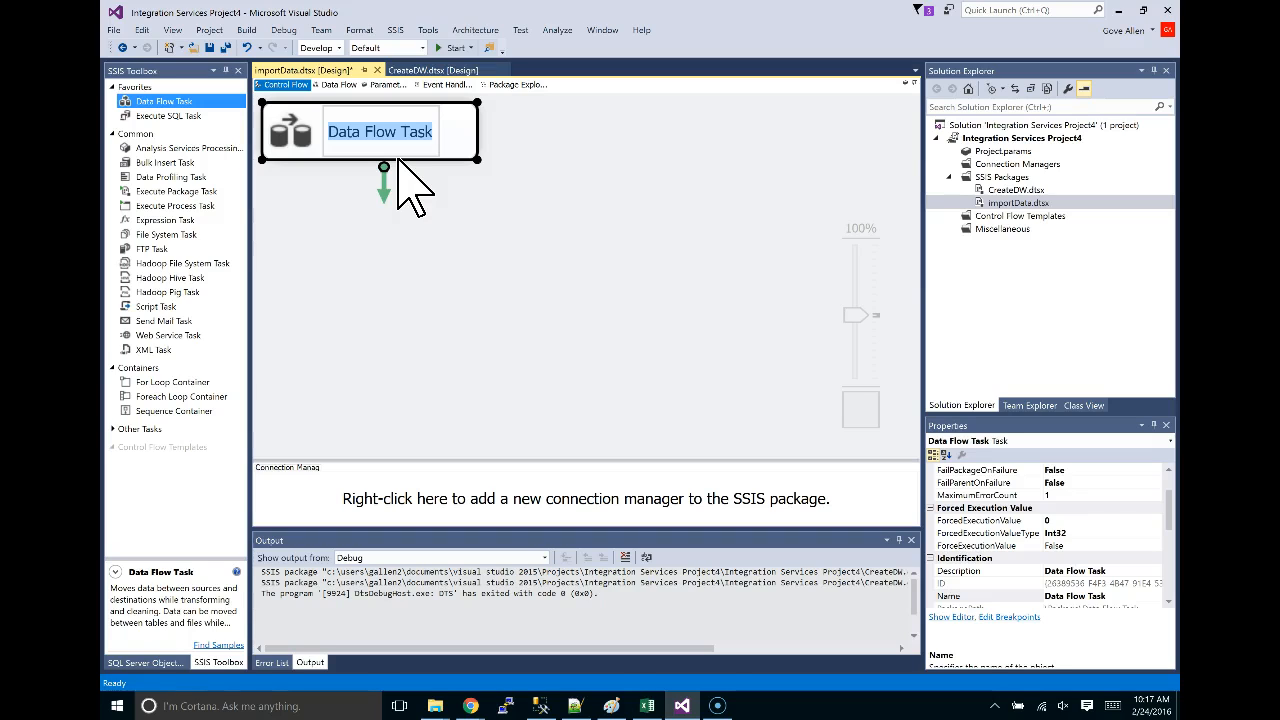
text(import establishmnet)
key(BackSpace)
key(BackSpace)
text(ent)
click(525, 145)
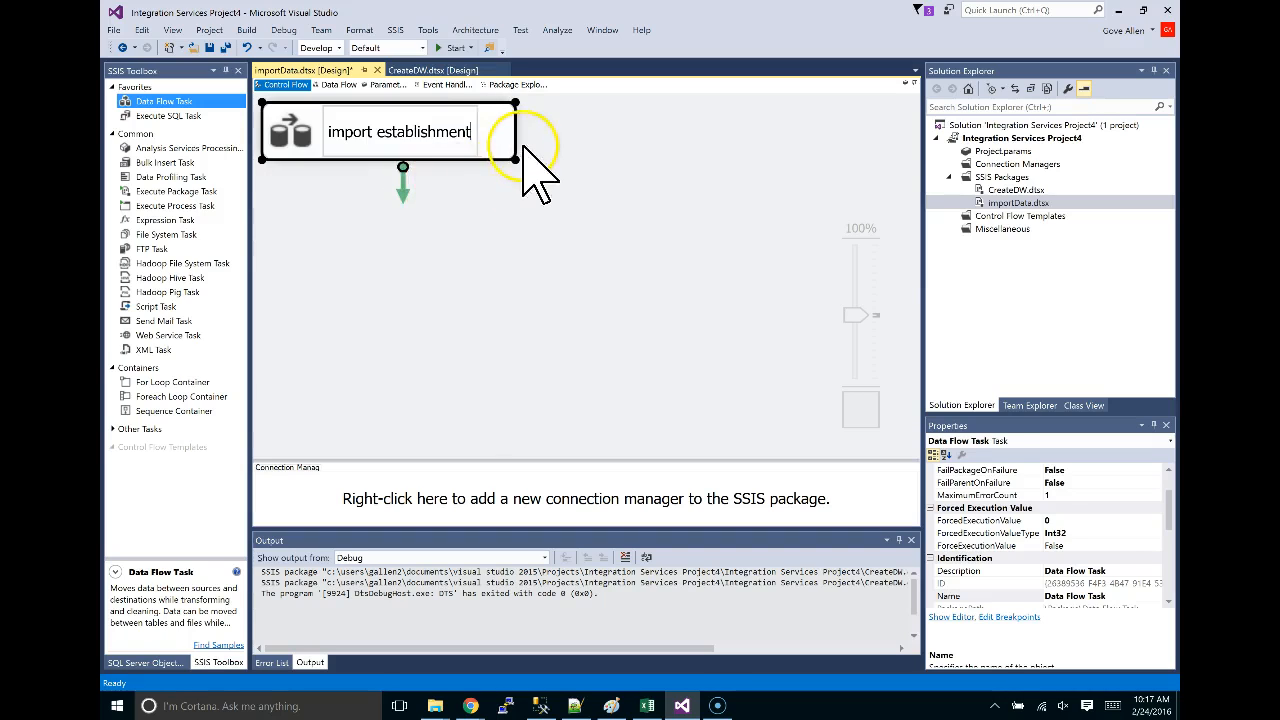
double_click(491, 137)
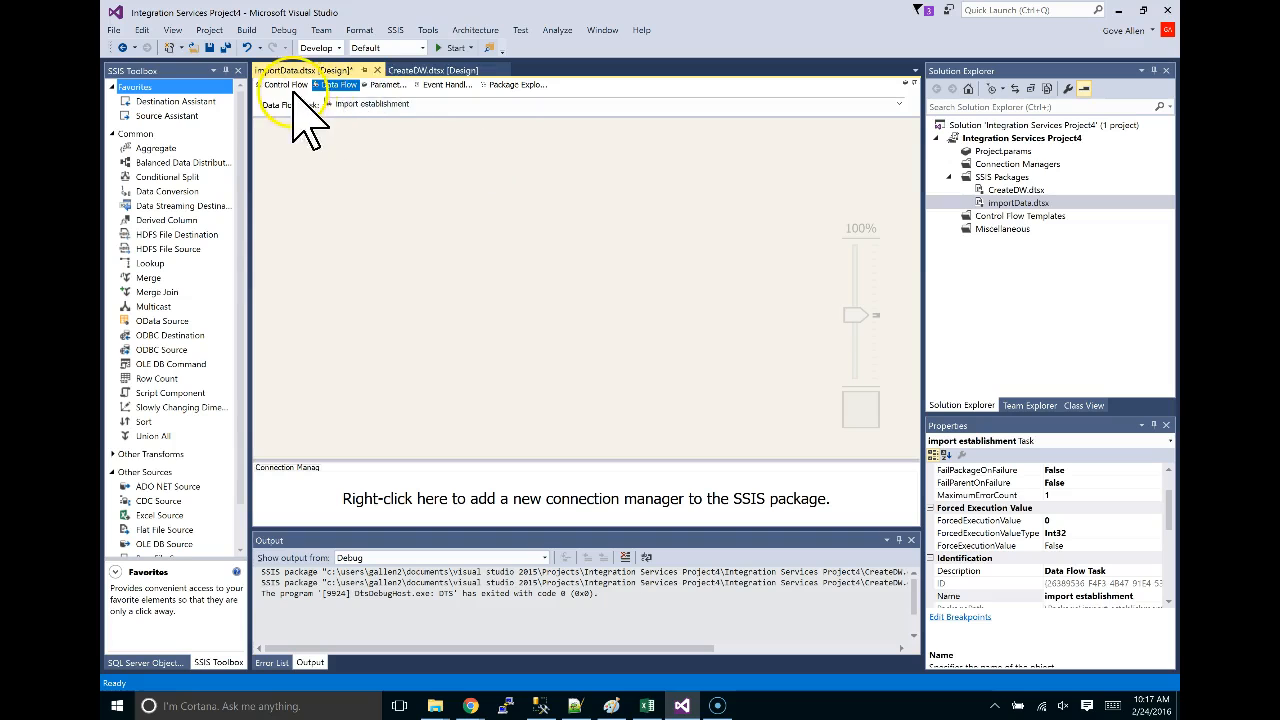
click(420, 76)
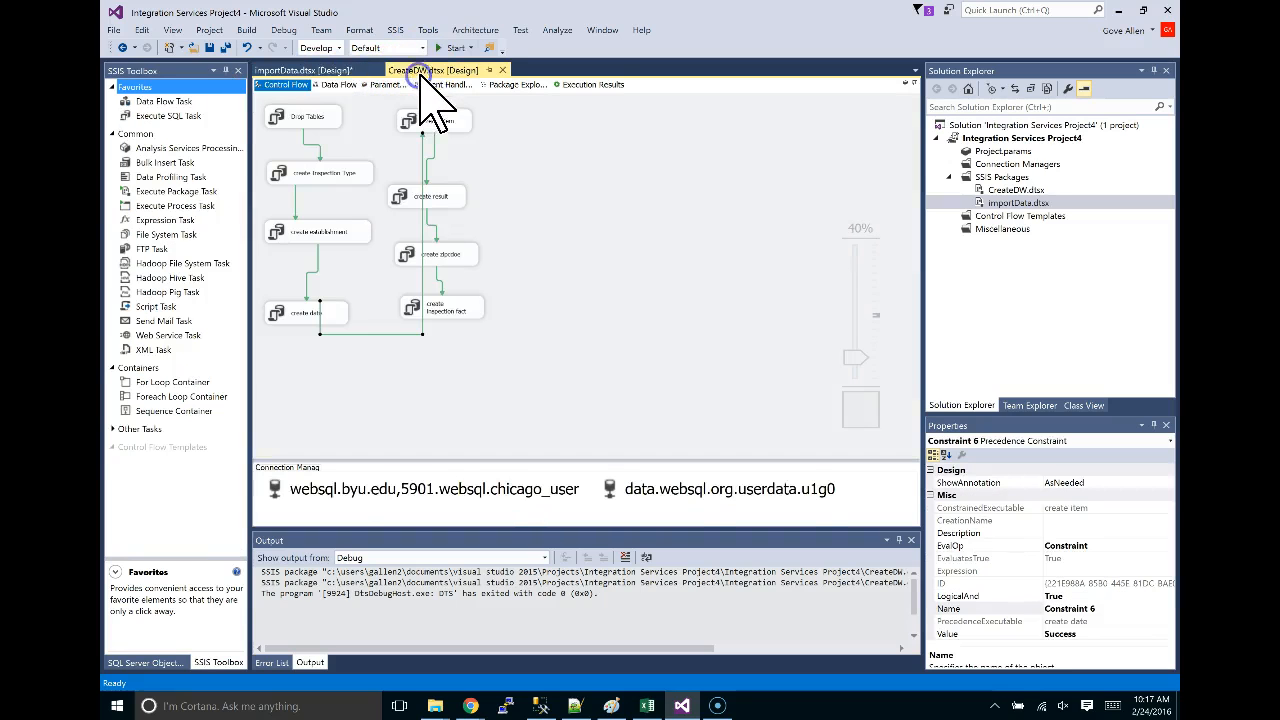
double_click(321, 118)
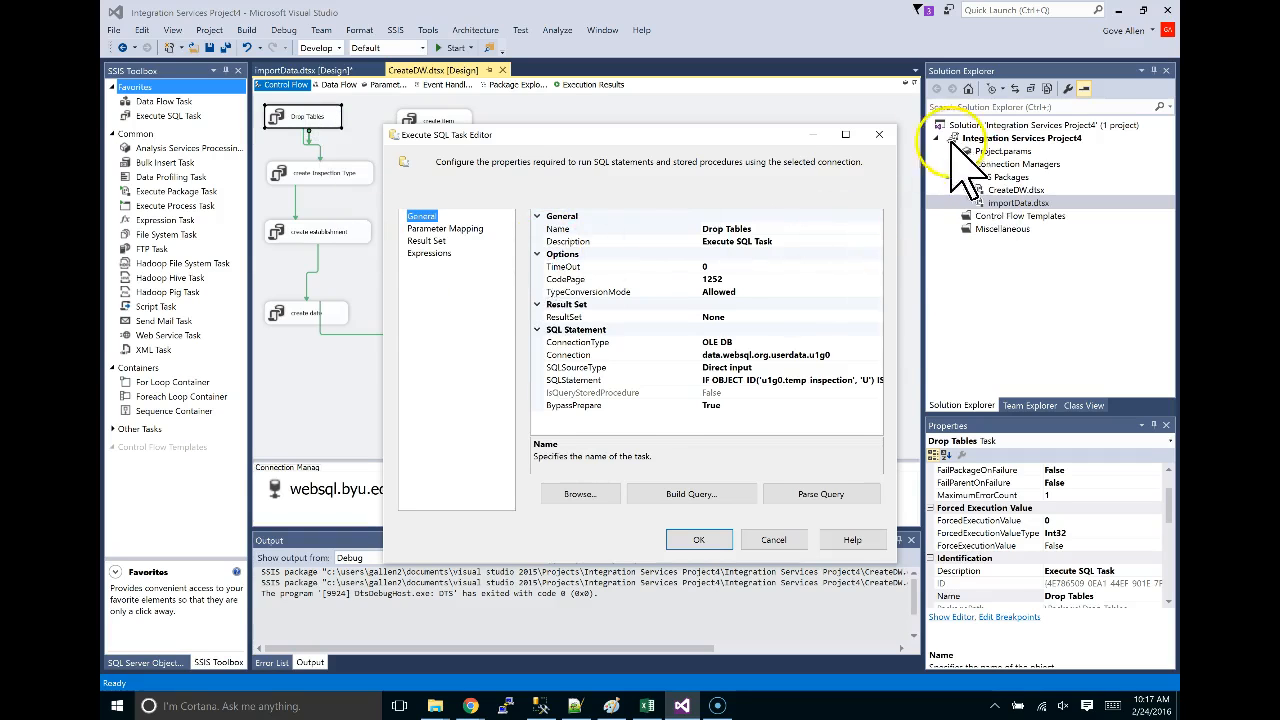
click(879, 134)
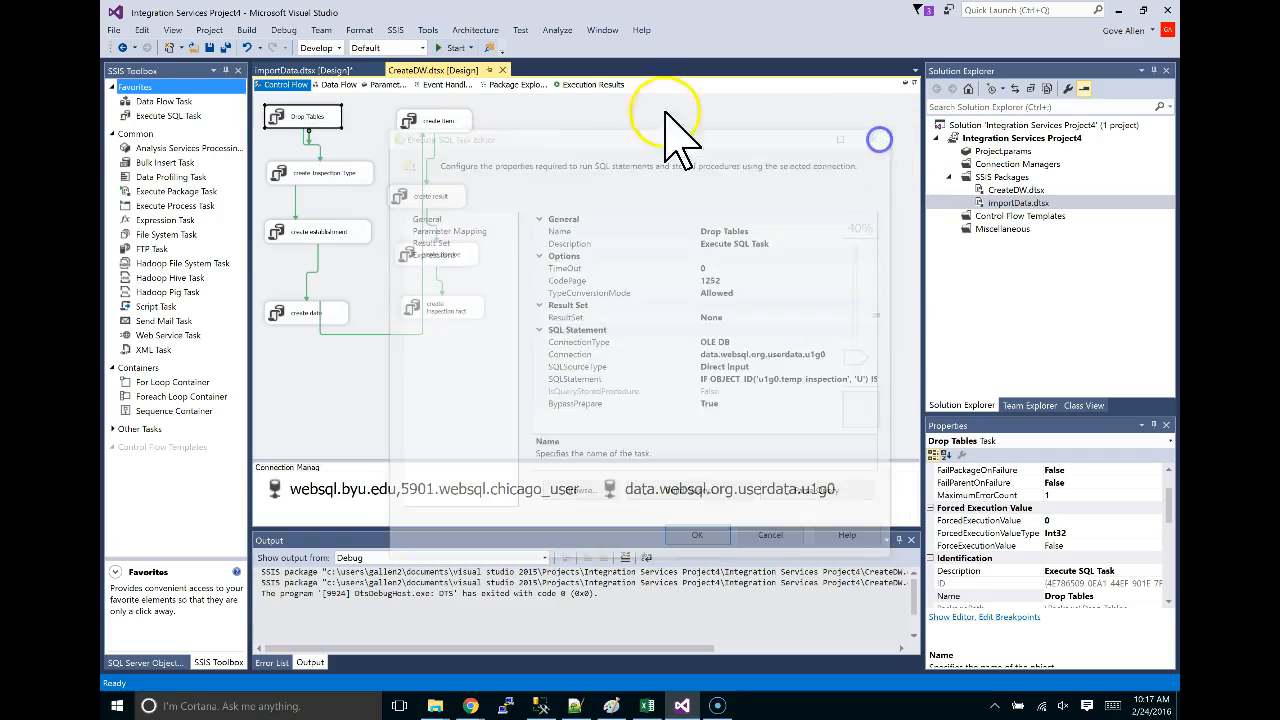
click(330, 70)
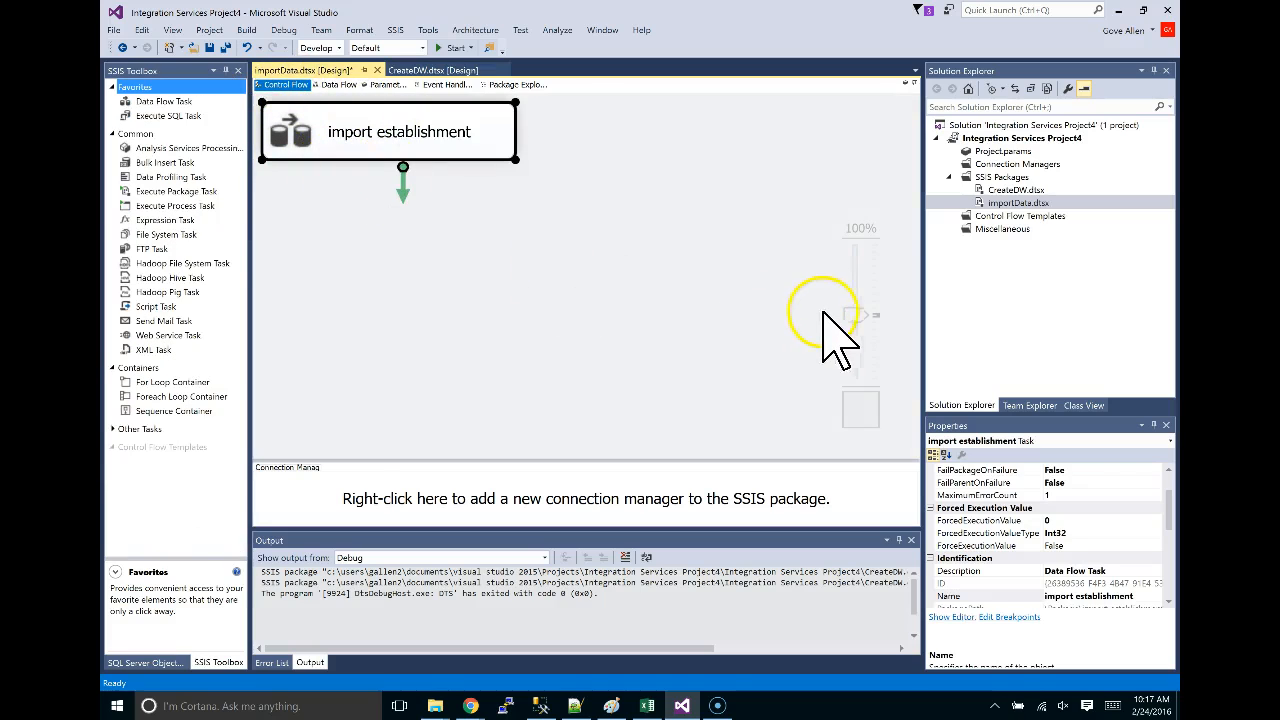
drag(855, 316, 846, 339)
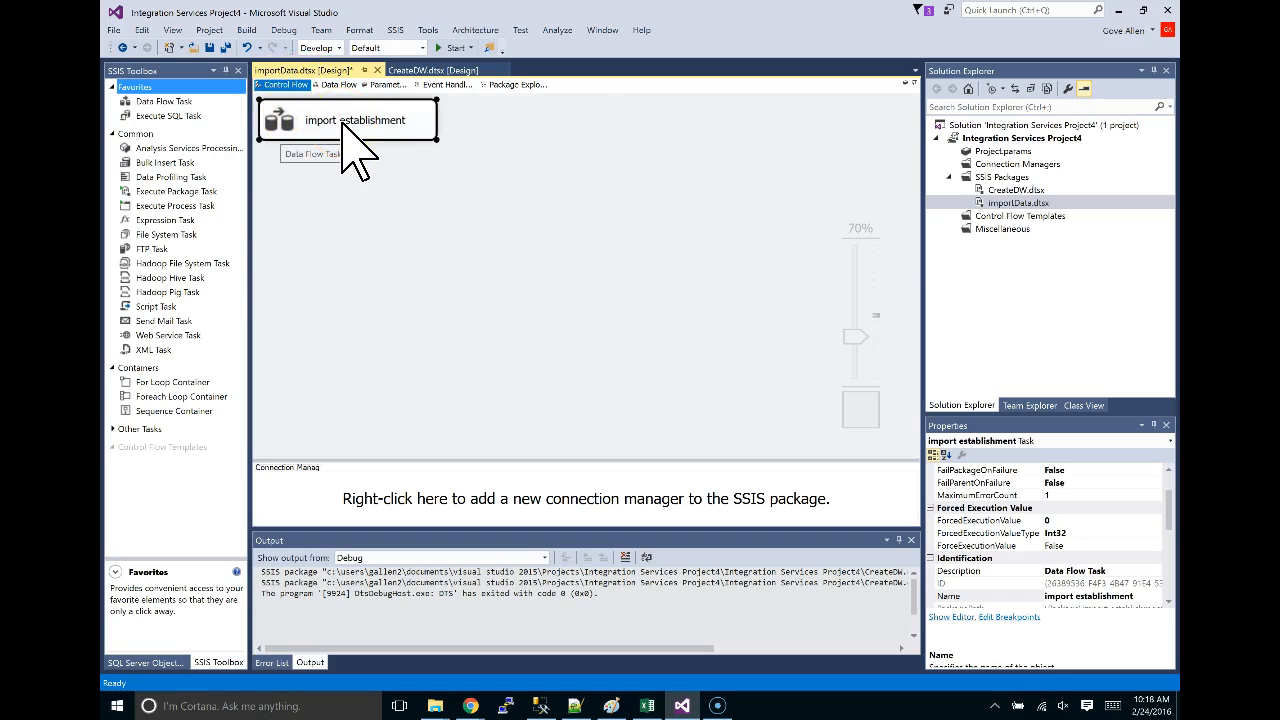
double_click(343, 125)
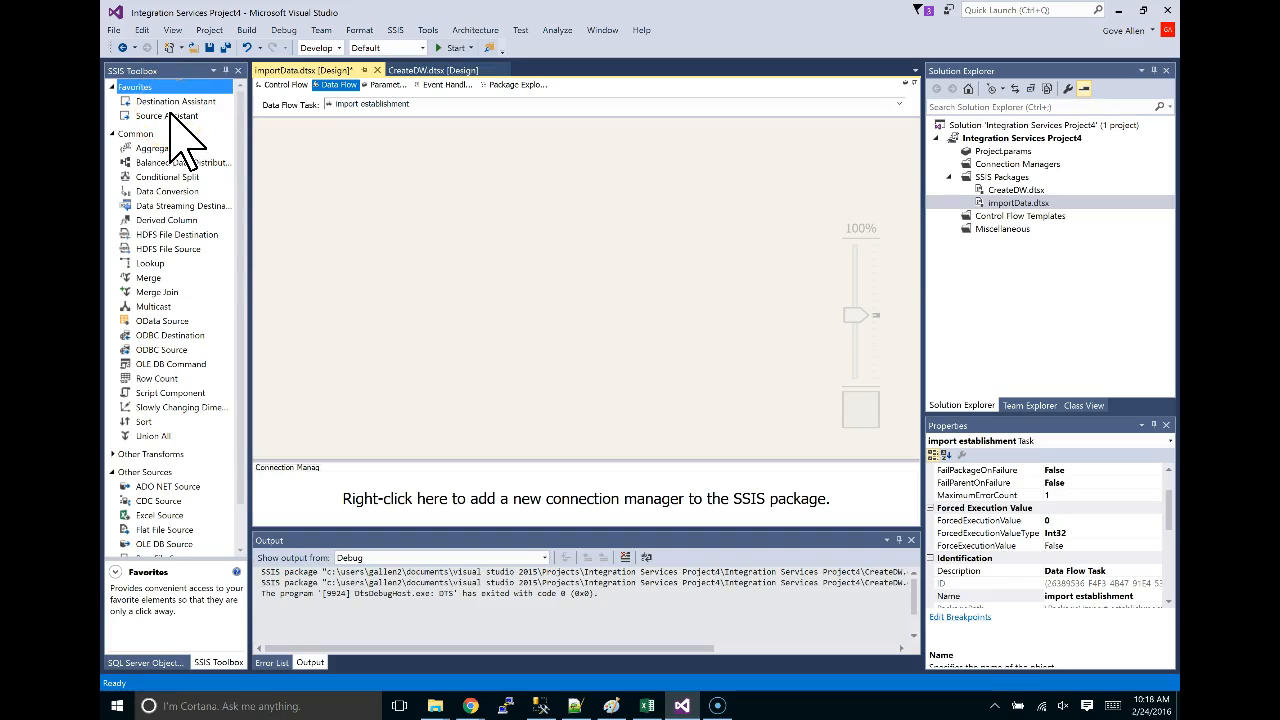
click(160, 116)
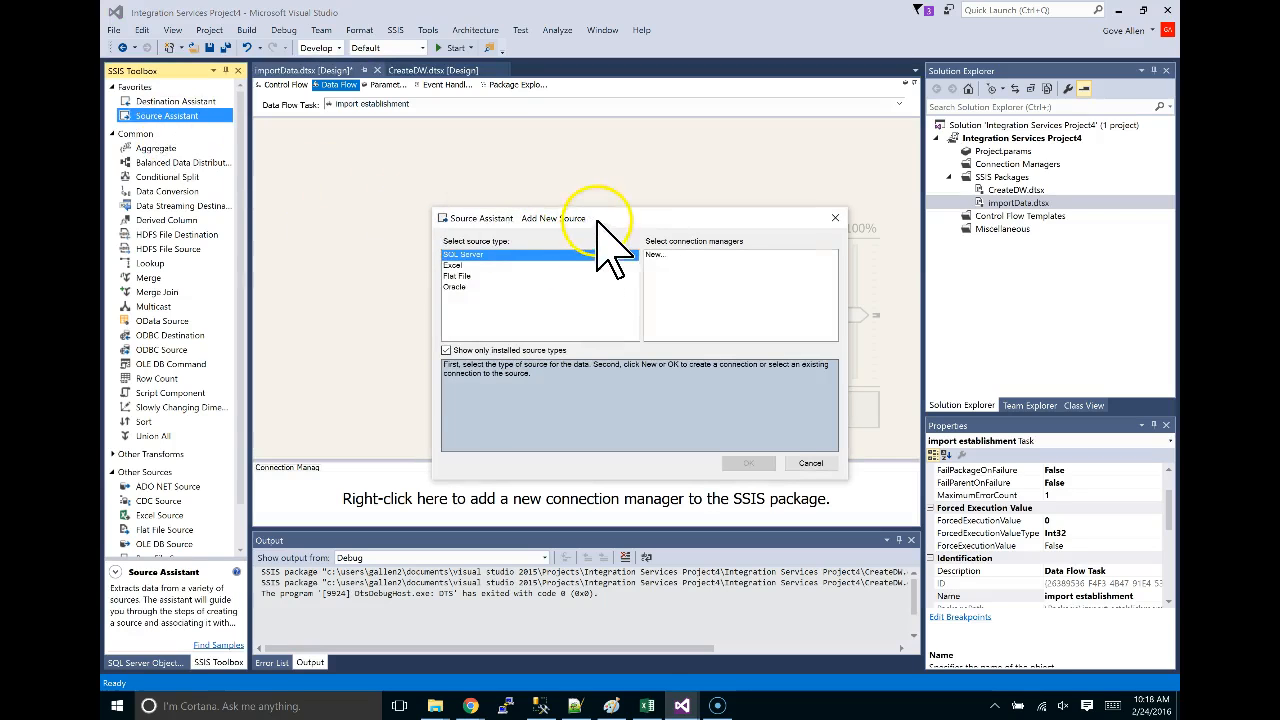
drag(597, 221, 566, 111)
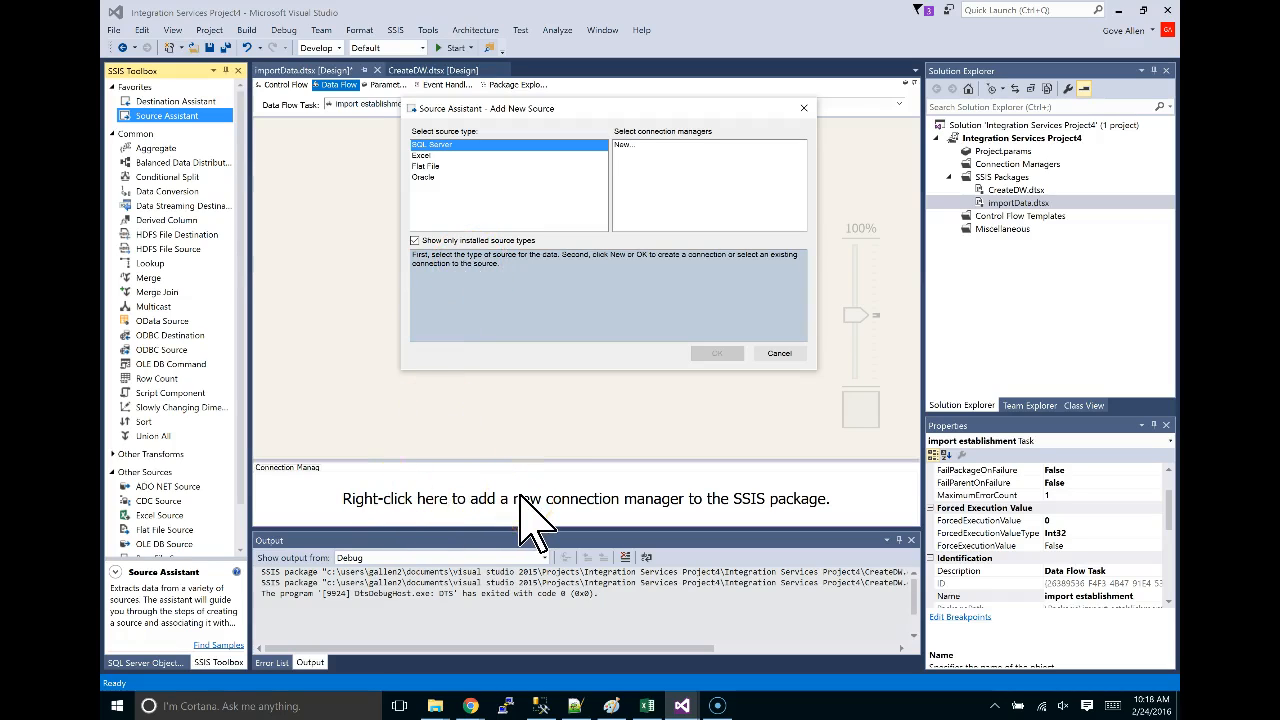
click(623, 145)
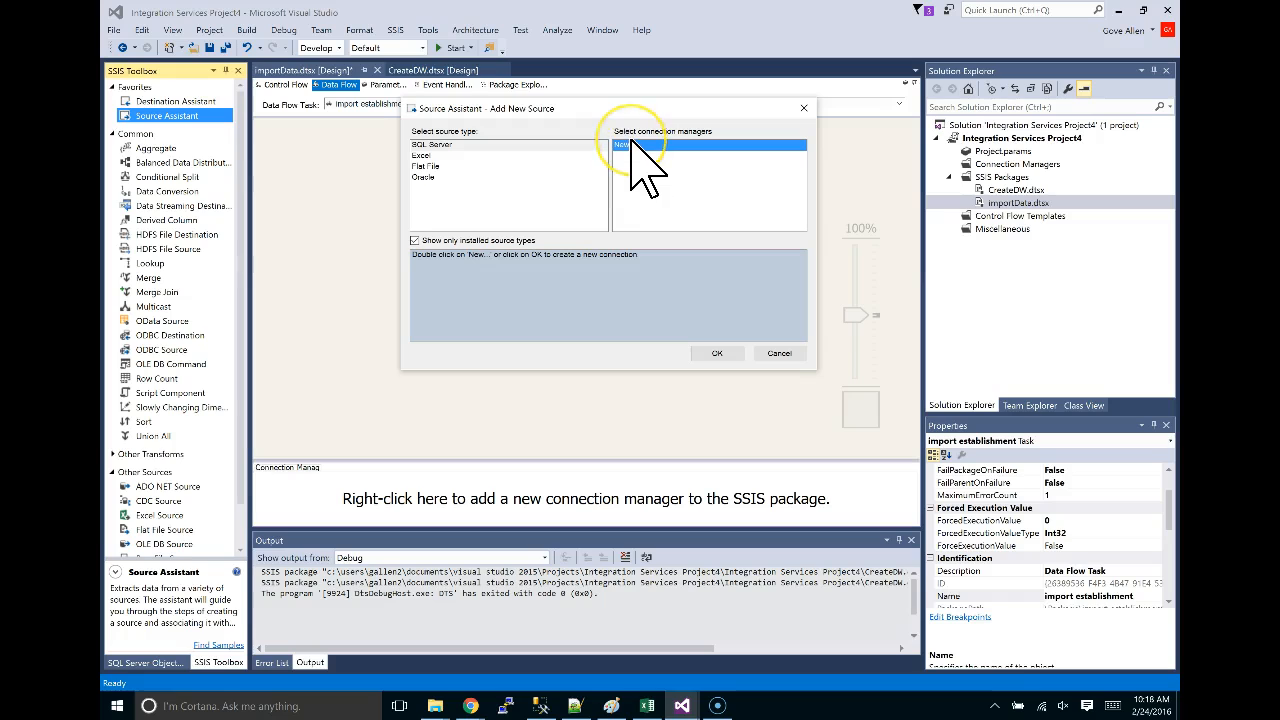
double_click(631, 146)
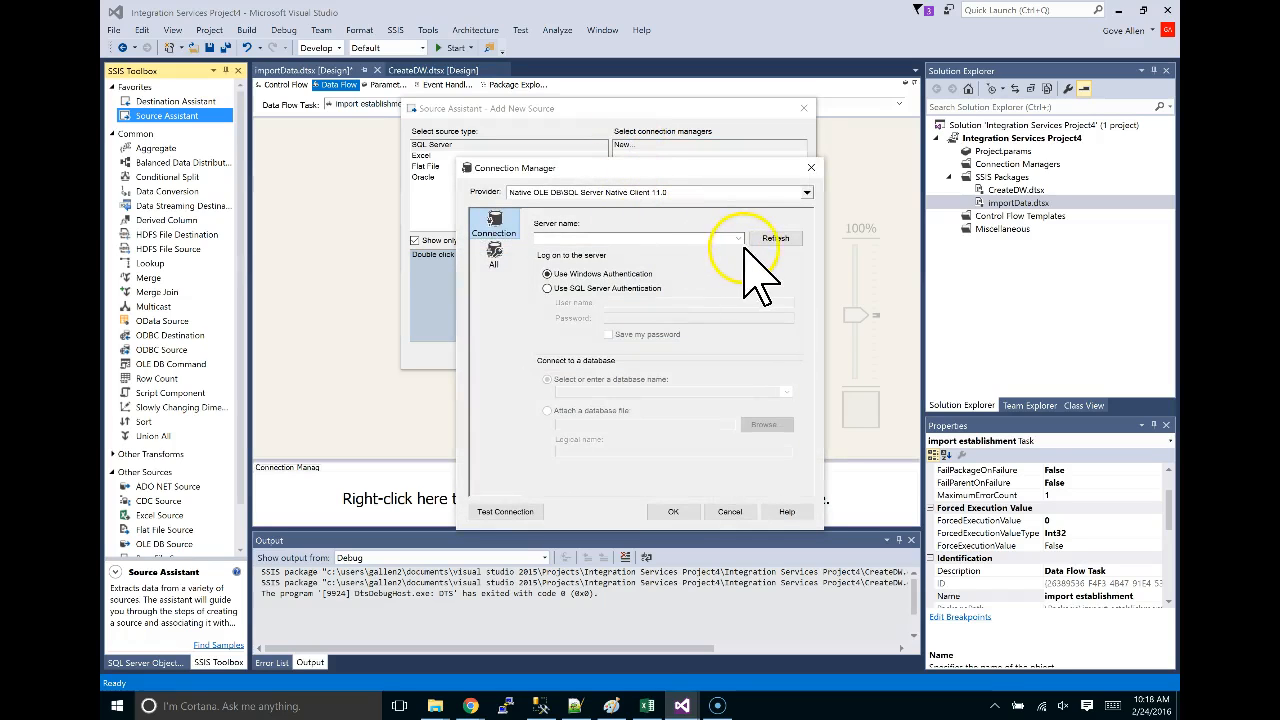
click(738, 238)
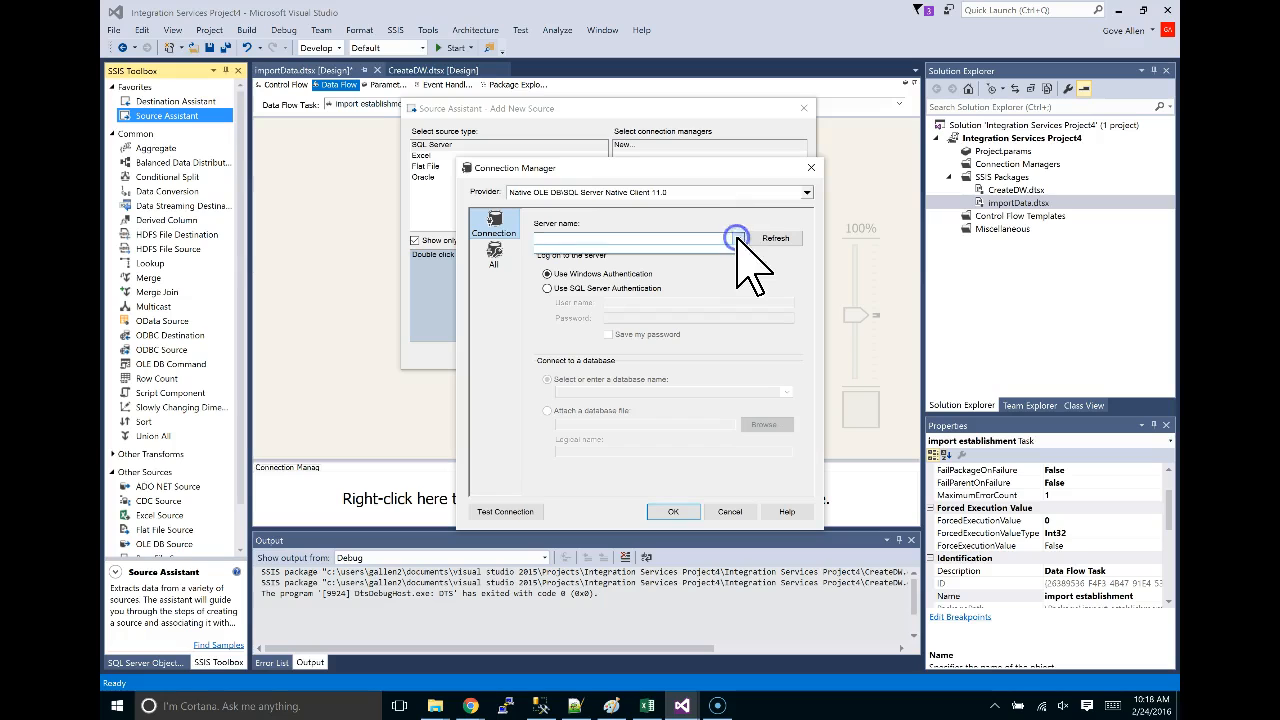
click(729, 512)
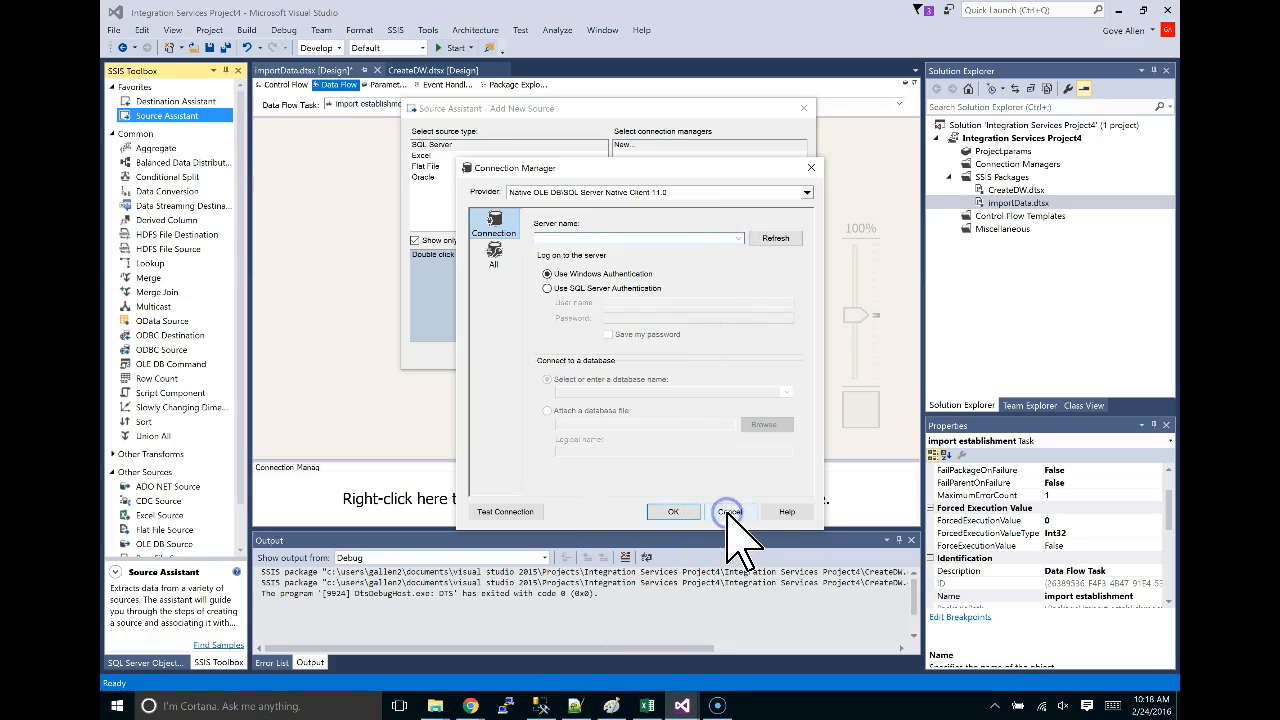
click(729, 512)
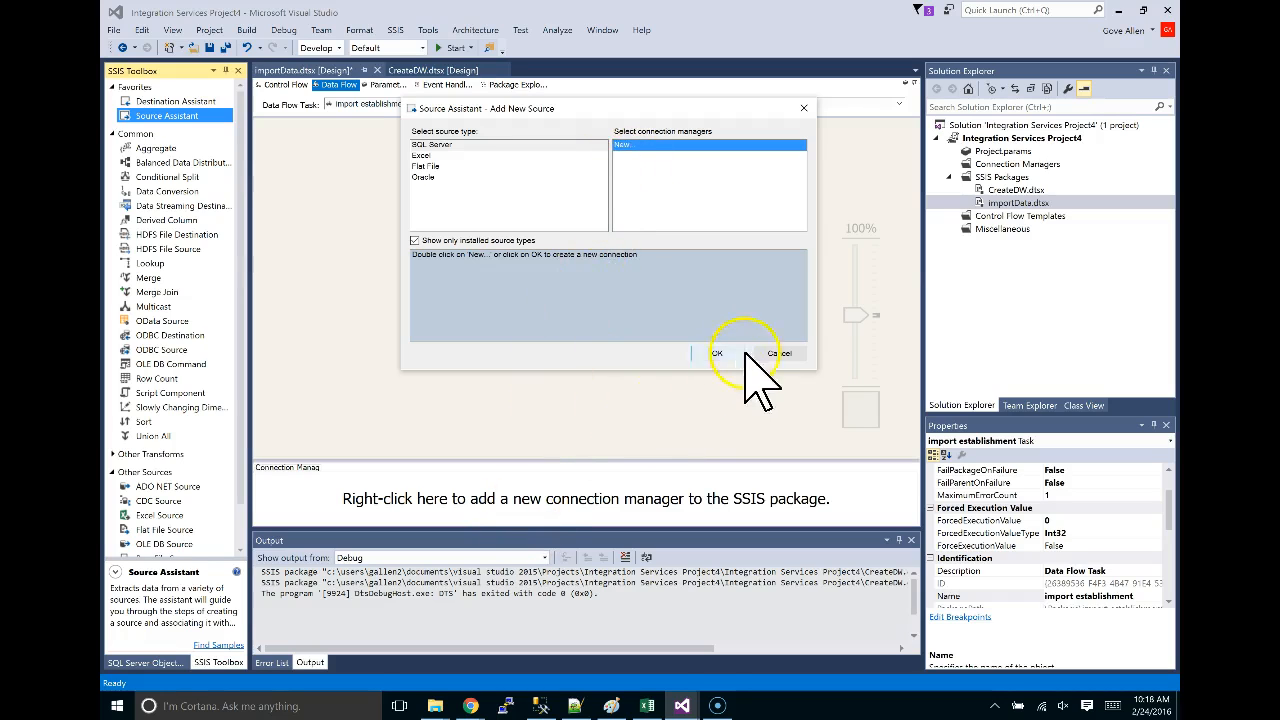
click(778, 352)
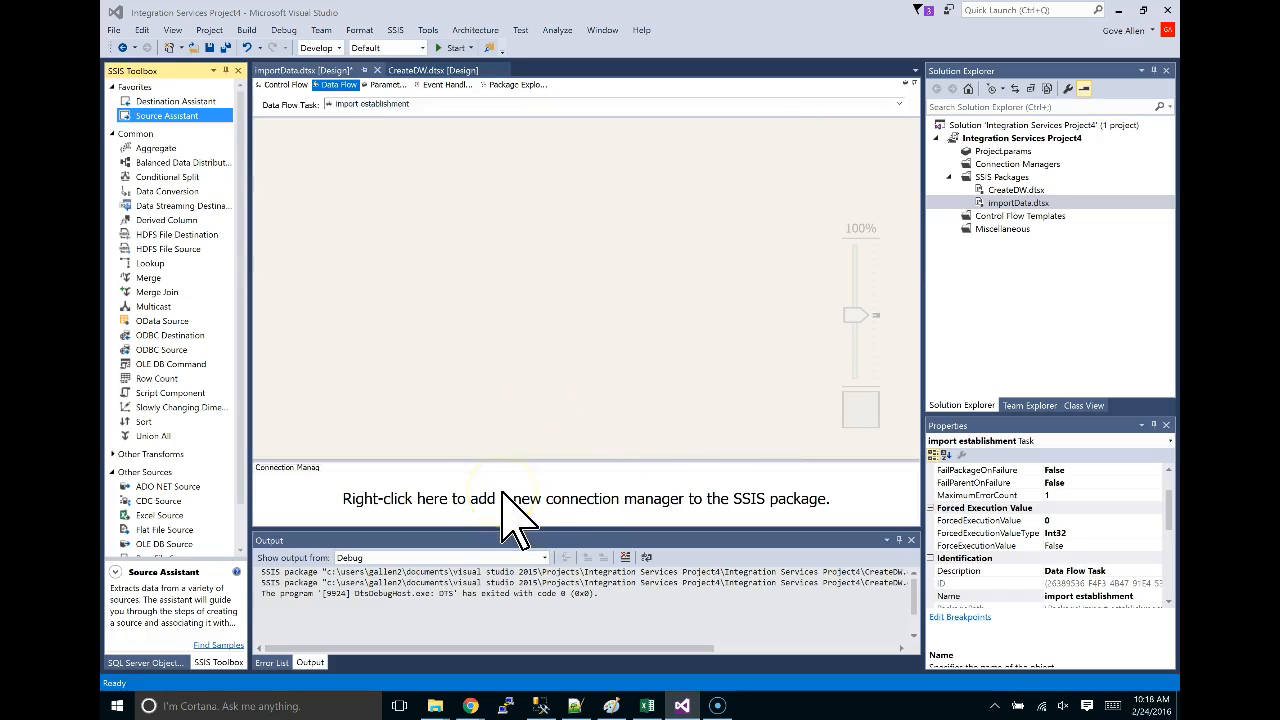
Add an OLE DB connection manager for the data.websql.org userdata database.
right_click(462, 497)
click(585, 497)
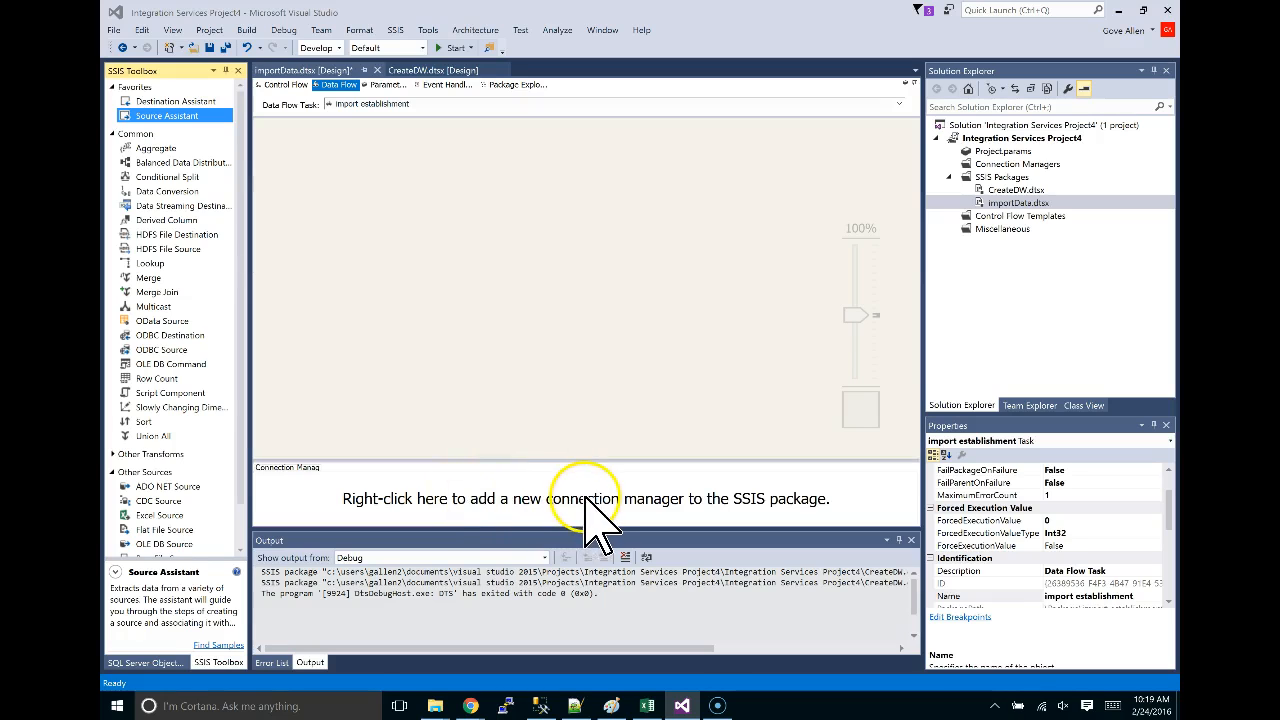
right_click(387, 500)
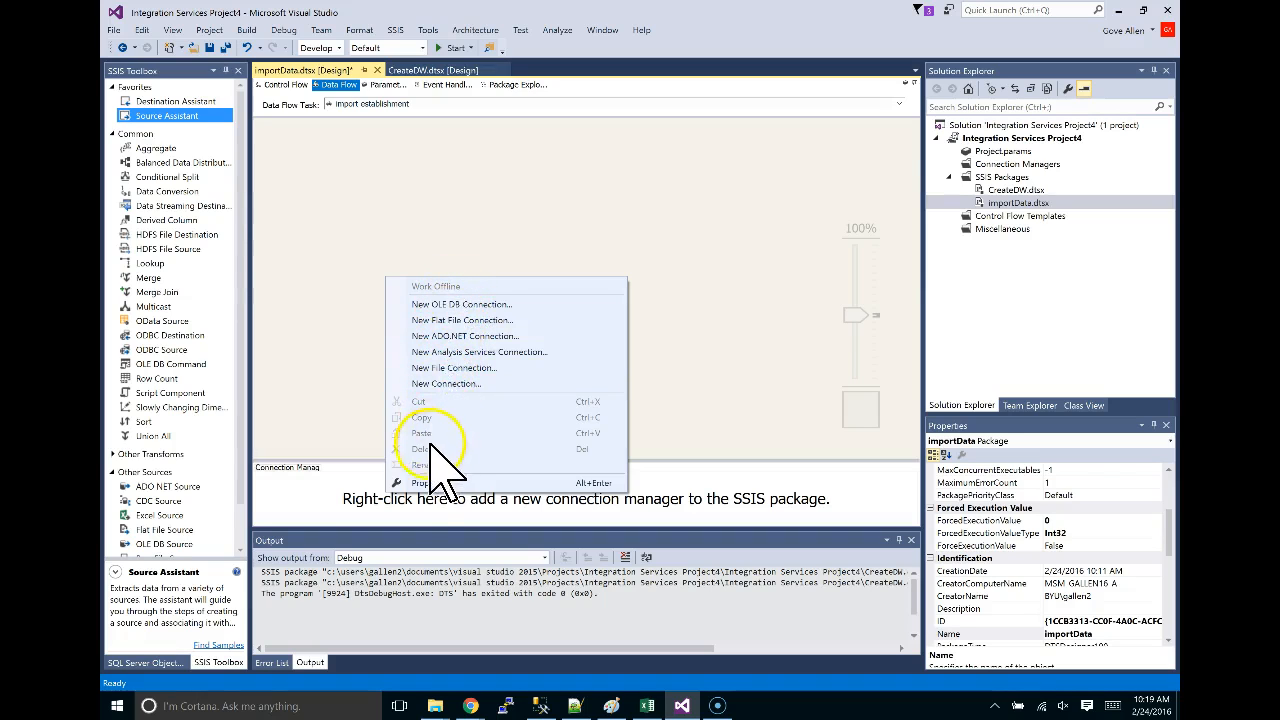
click(315, 496)
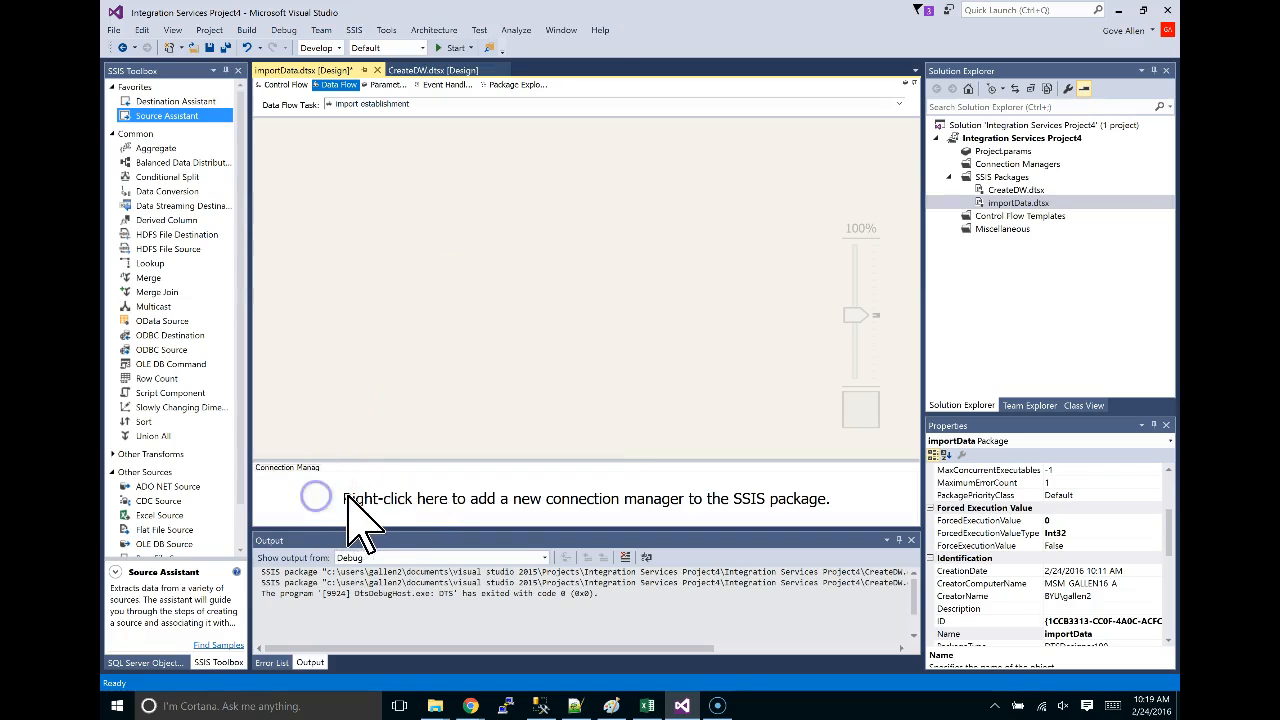
click(287, 85)
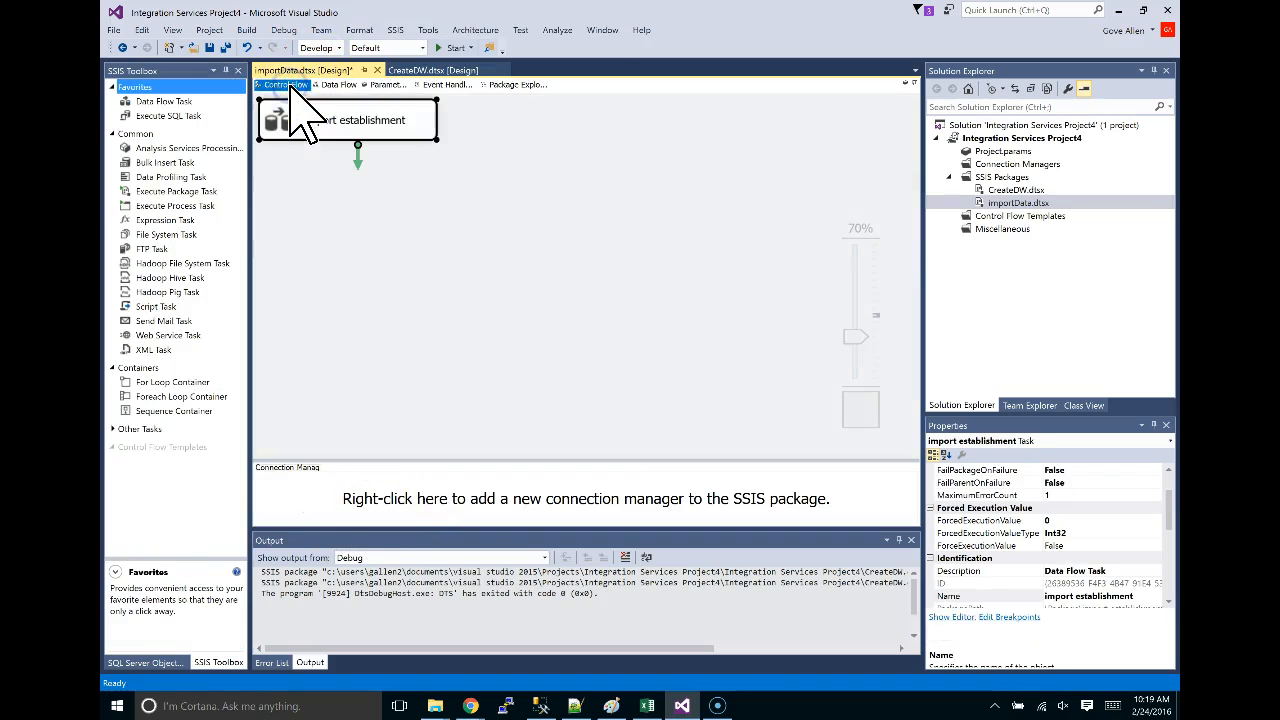
right_click(487, 502)
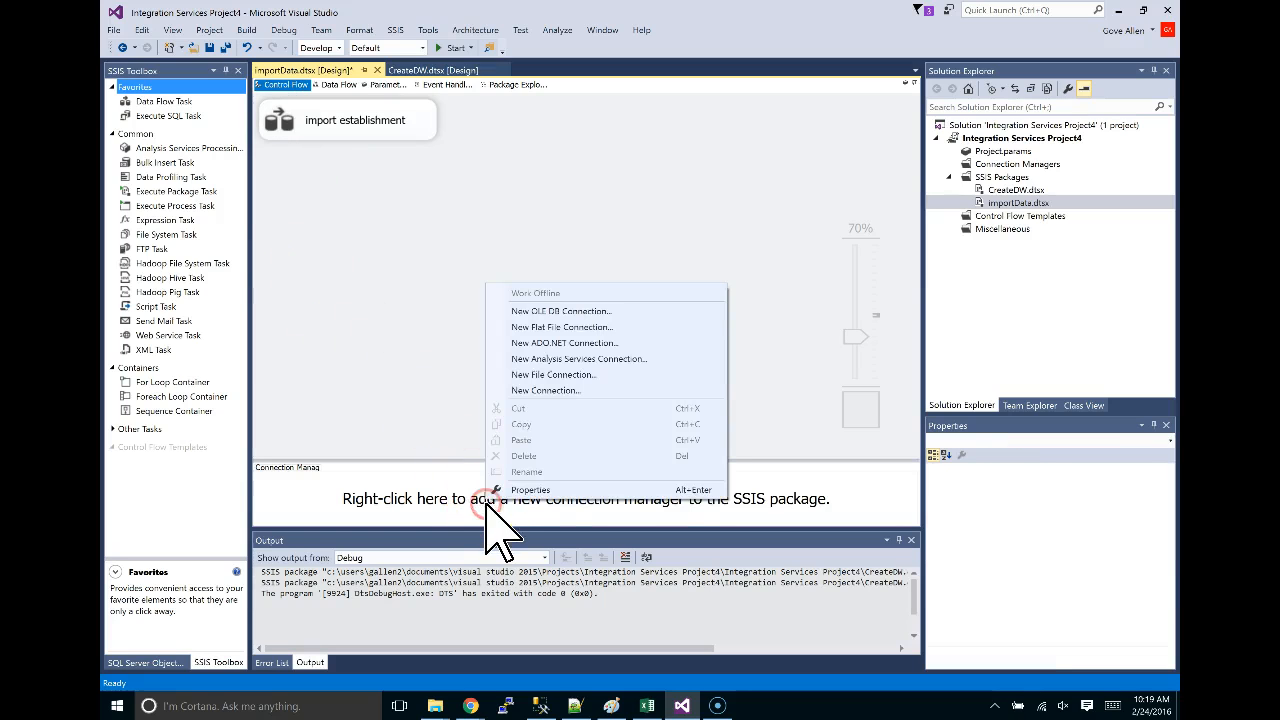
click(561, 315)
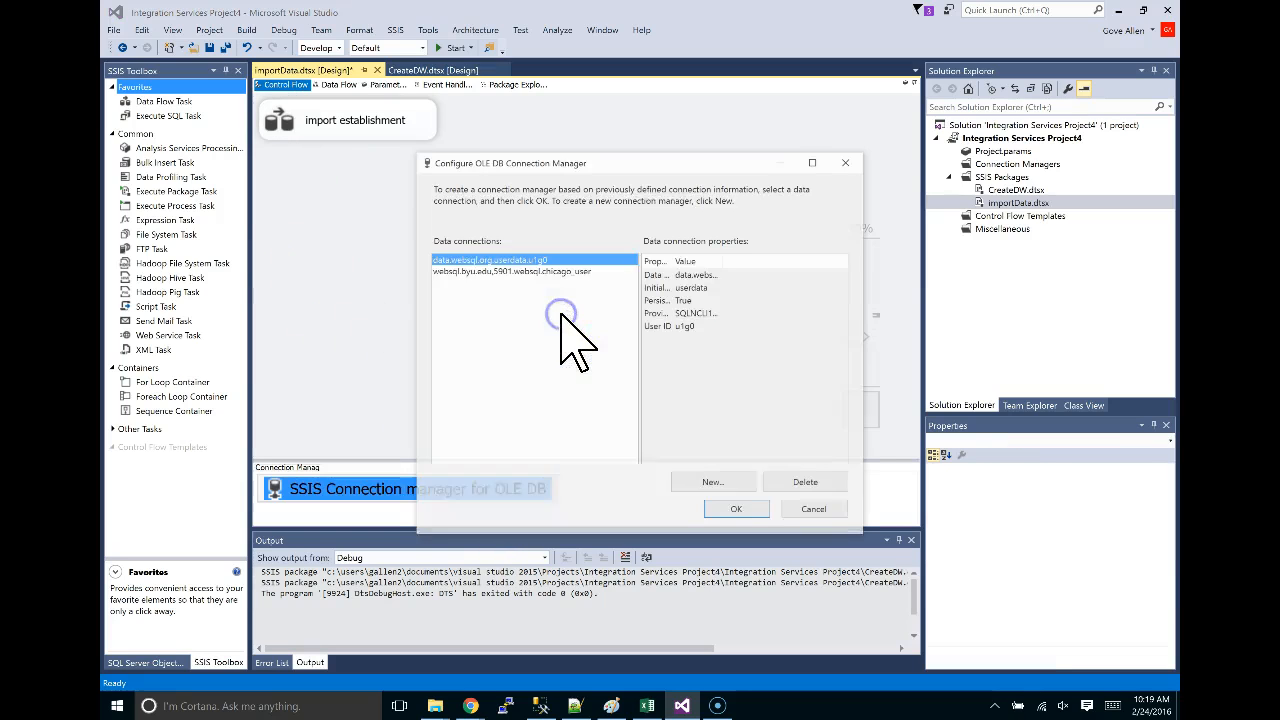
double_click(479, 261)
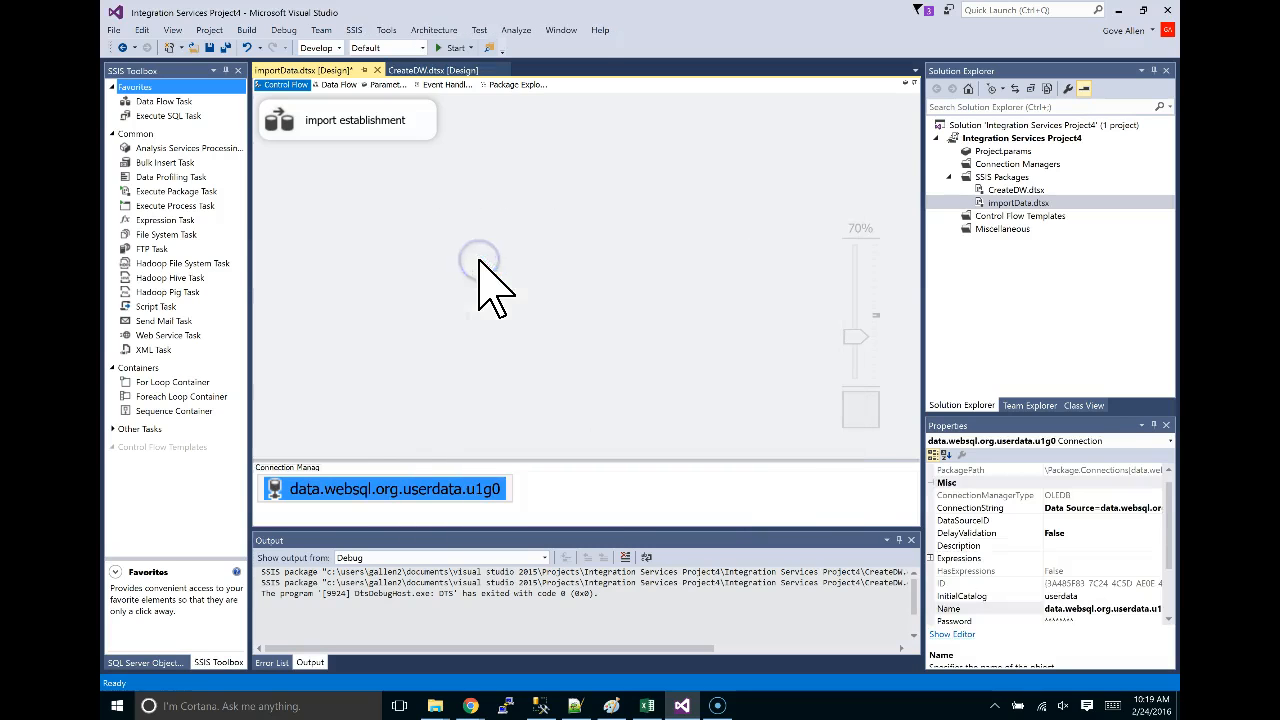
Add a second OLE DB connection manager for the websql.byu.edu chicago database.
click(593, 486)
right_click(594, 487)
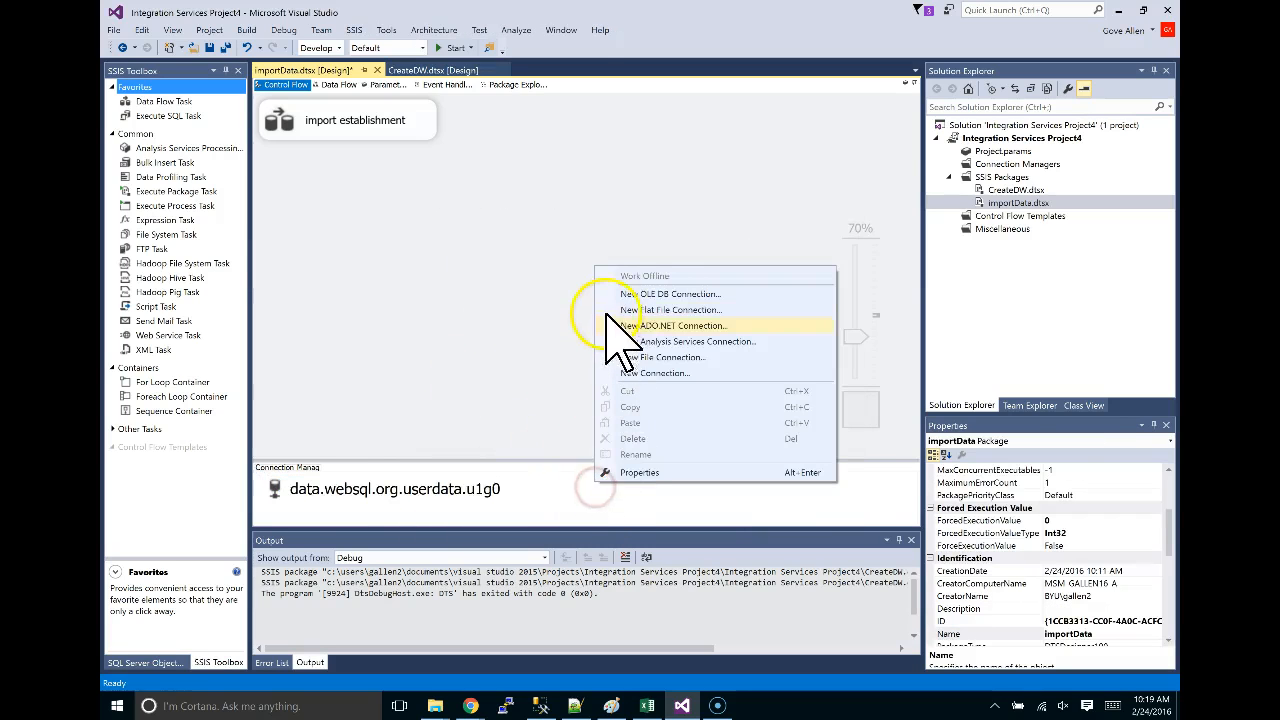
click(640, 294)
double_click(523, 271)
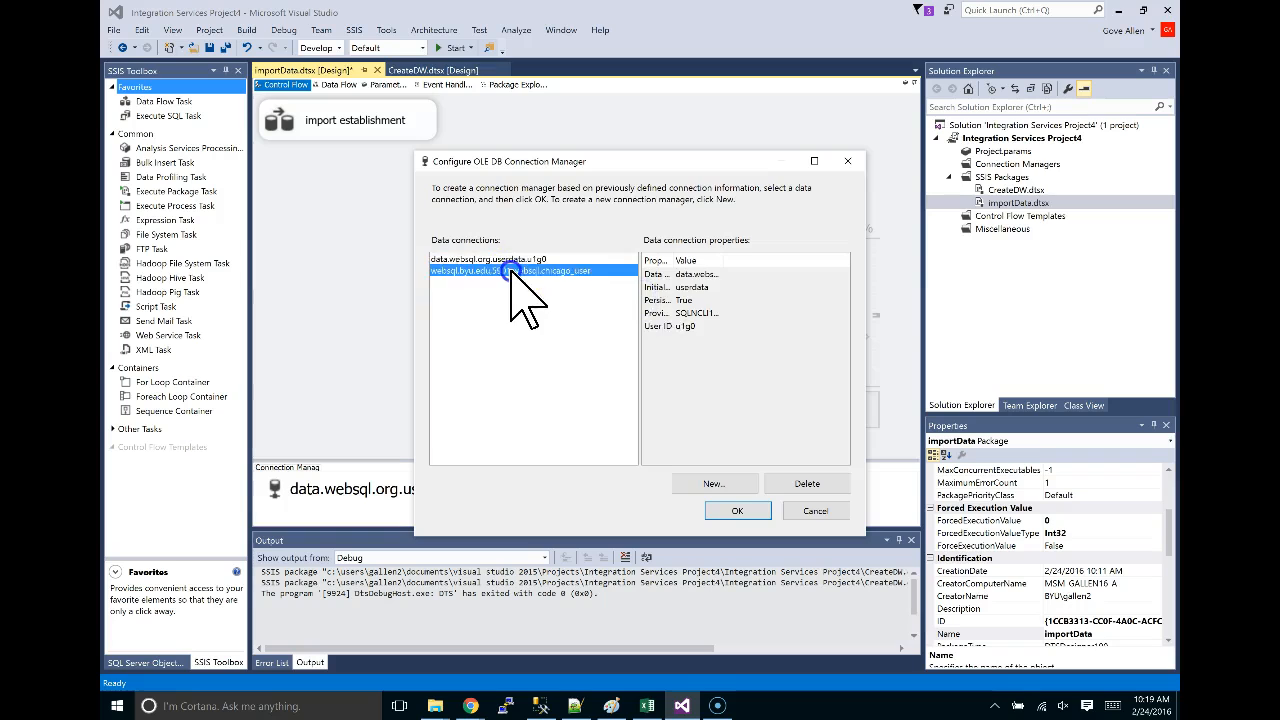
click(348, 185)
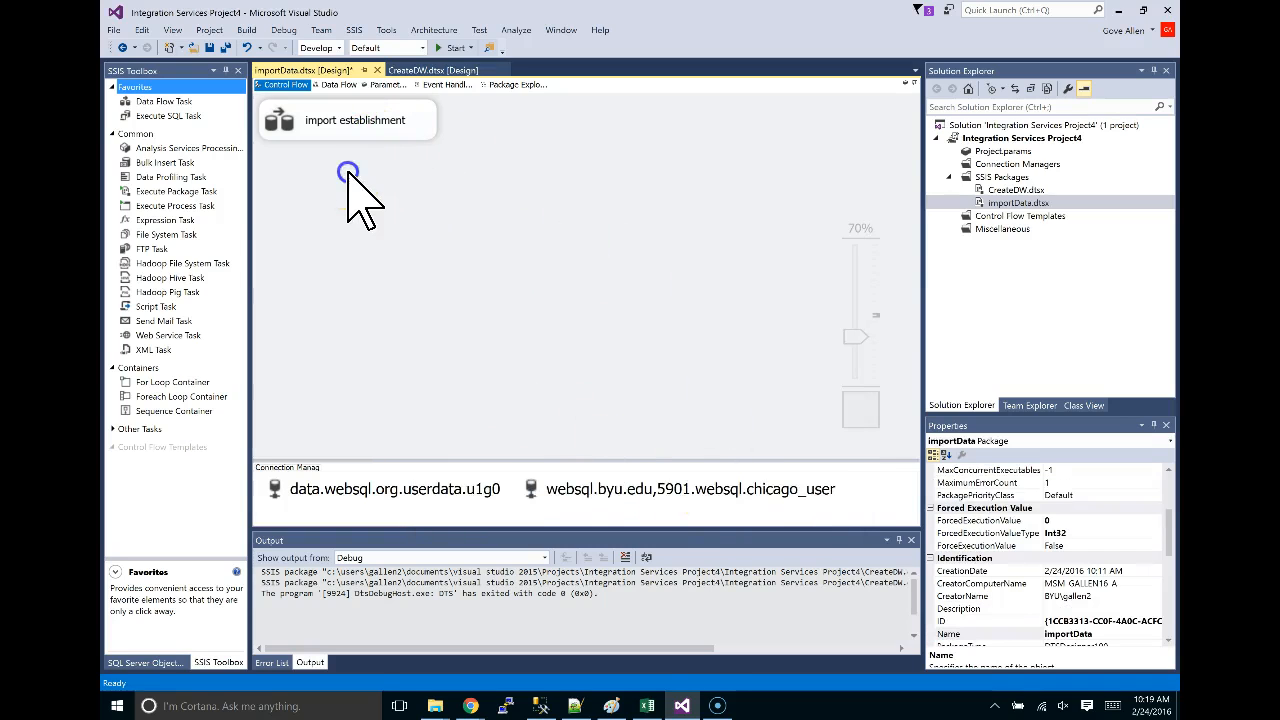
Create an OLE DB Source on the websql.byu.edu chicago connection in the import establishment data flow.
double_click(343, 118)
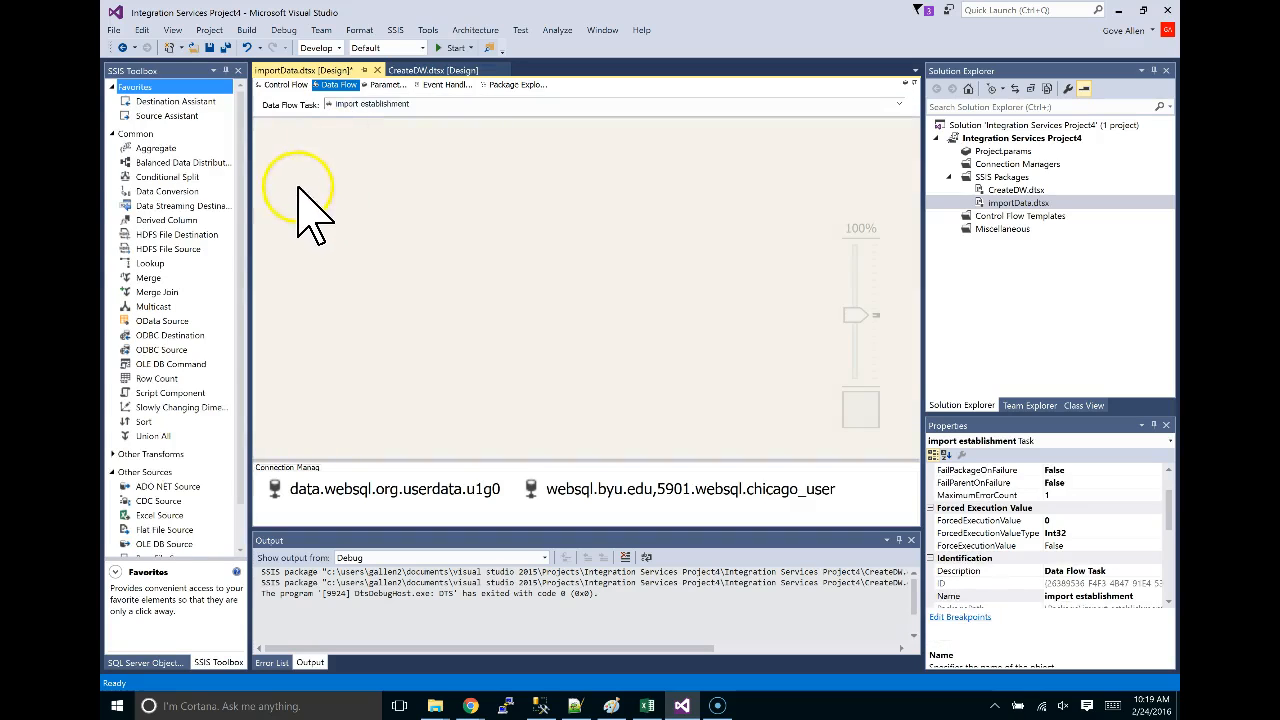
click(167, 116)
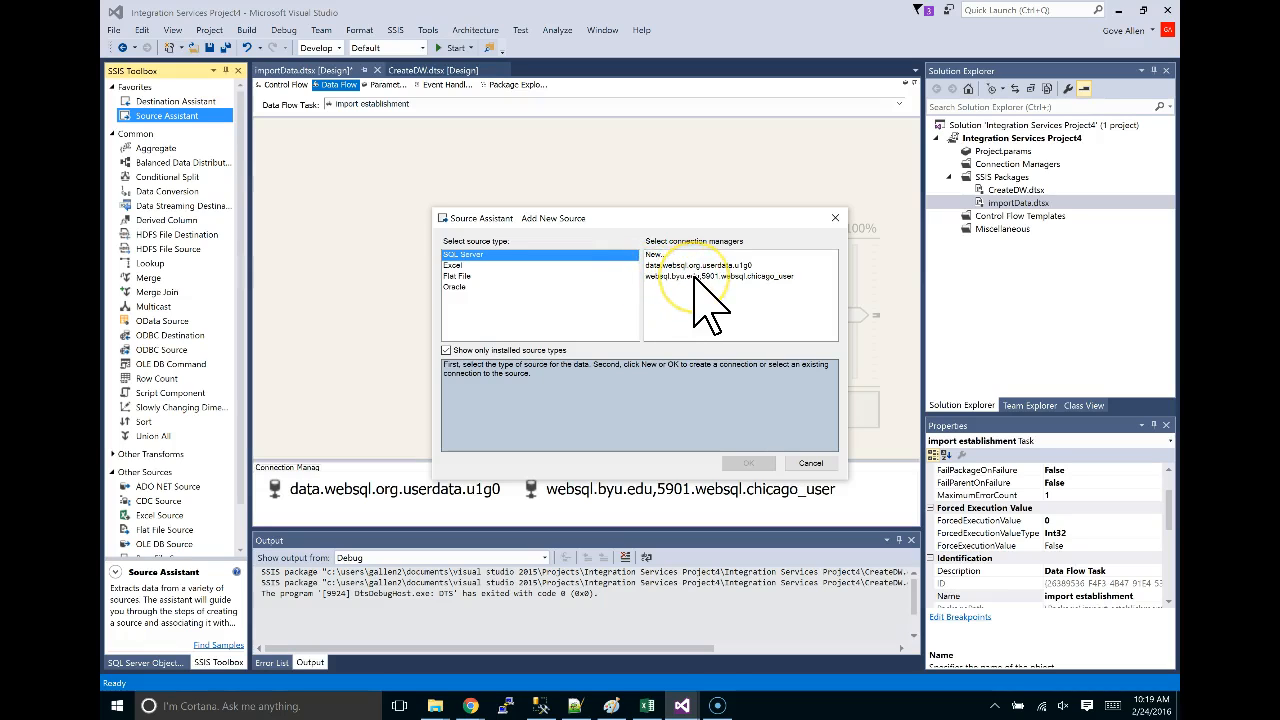
click(679, 277)
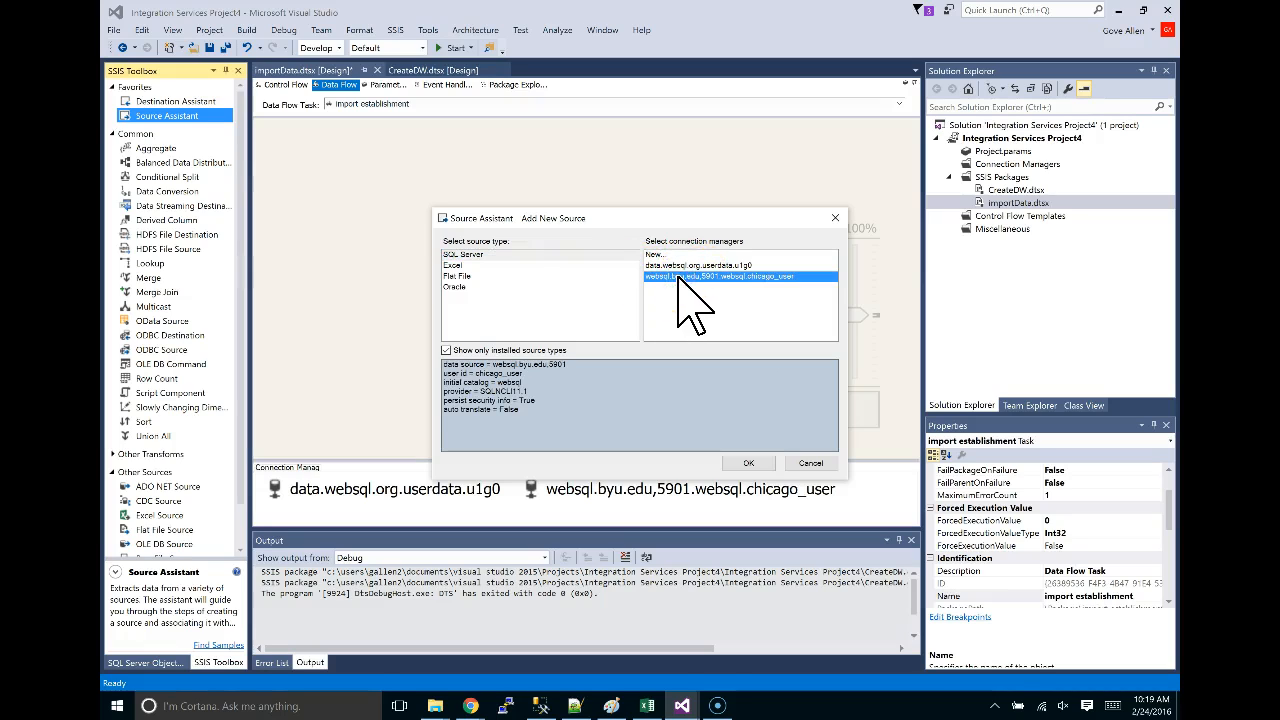
click(748, 463)
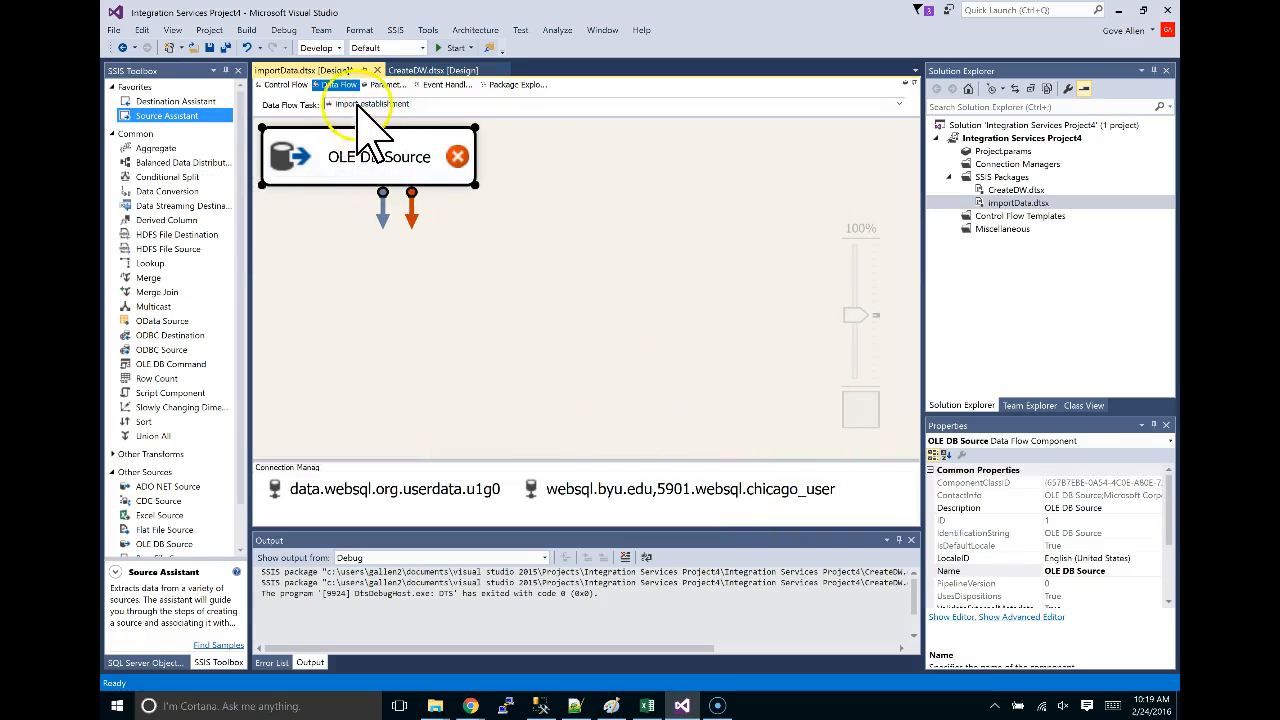
click(286, 85)
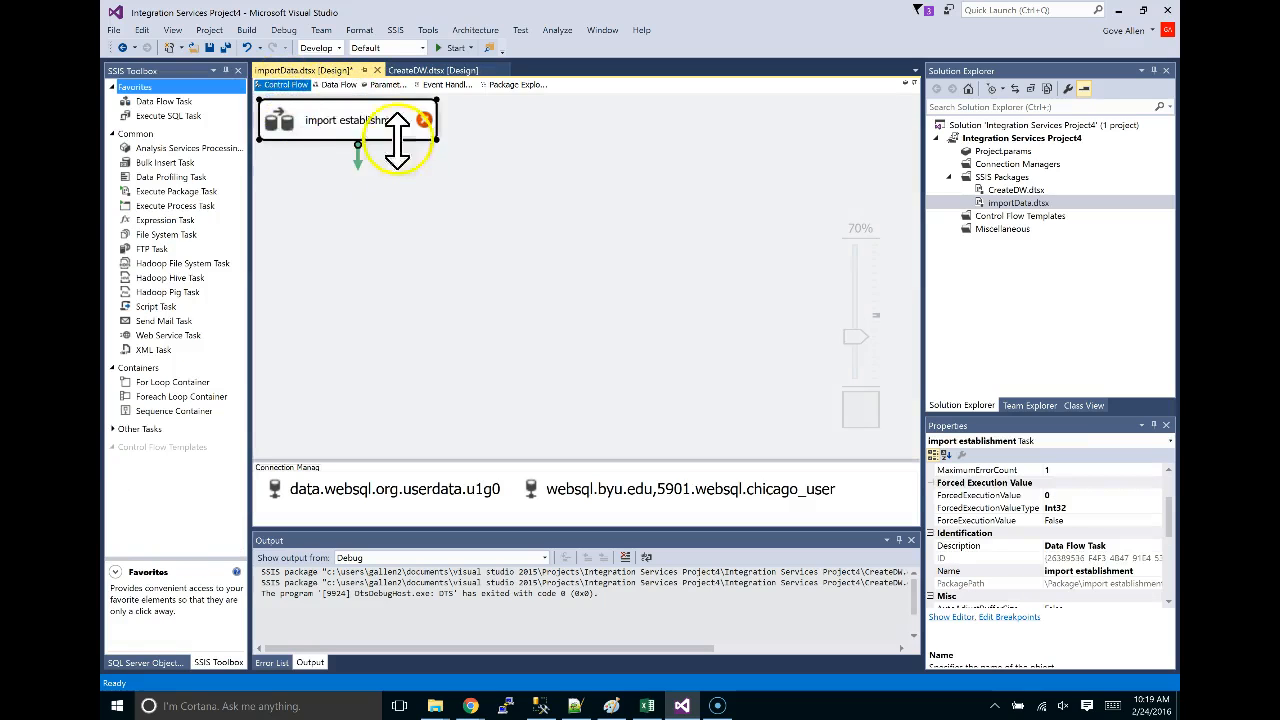
click(339, 119)
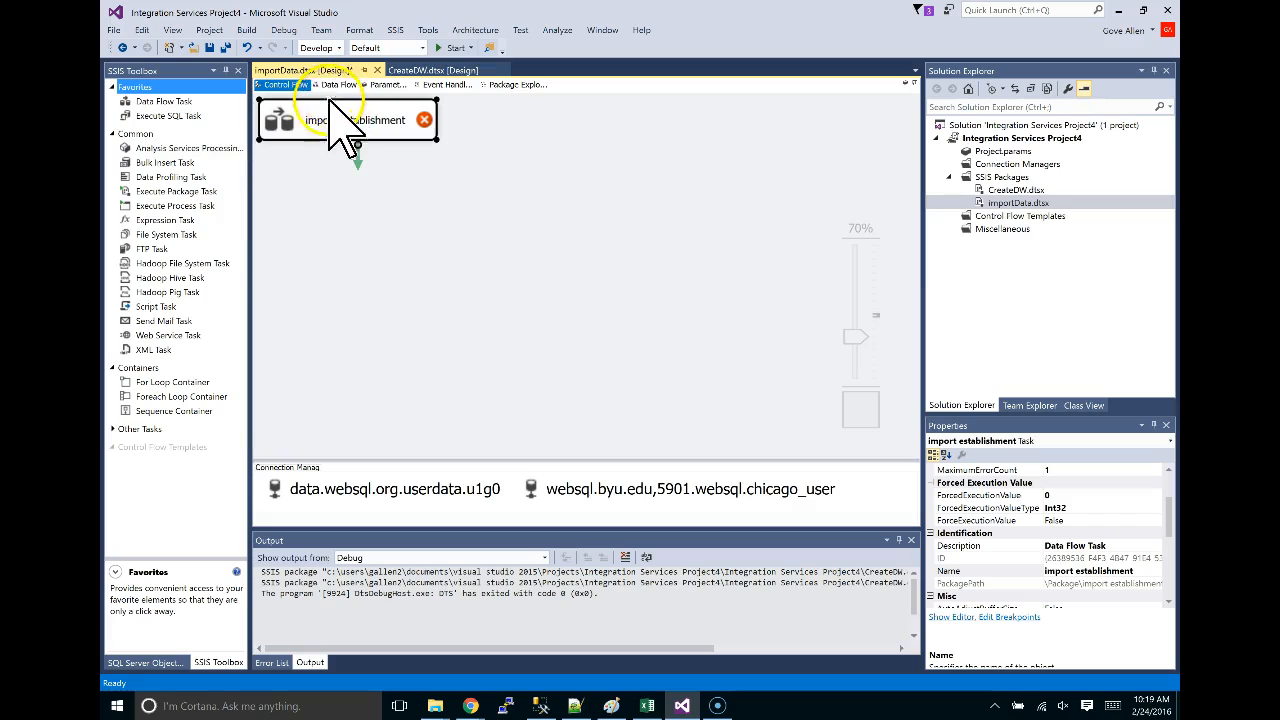
click(338, 85)
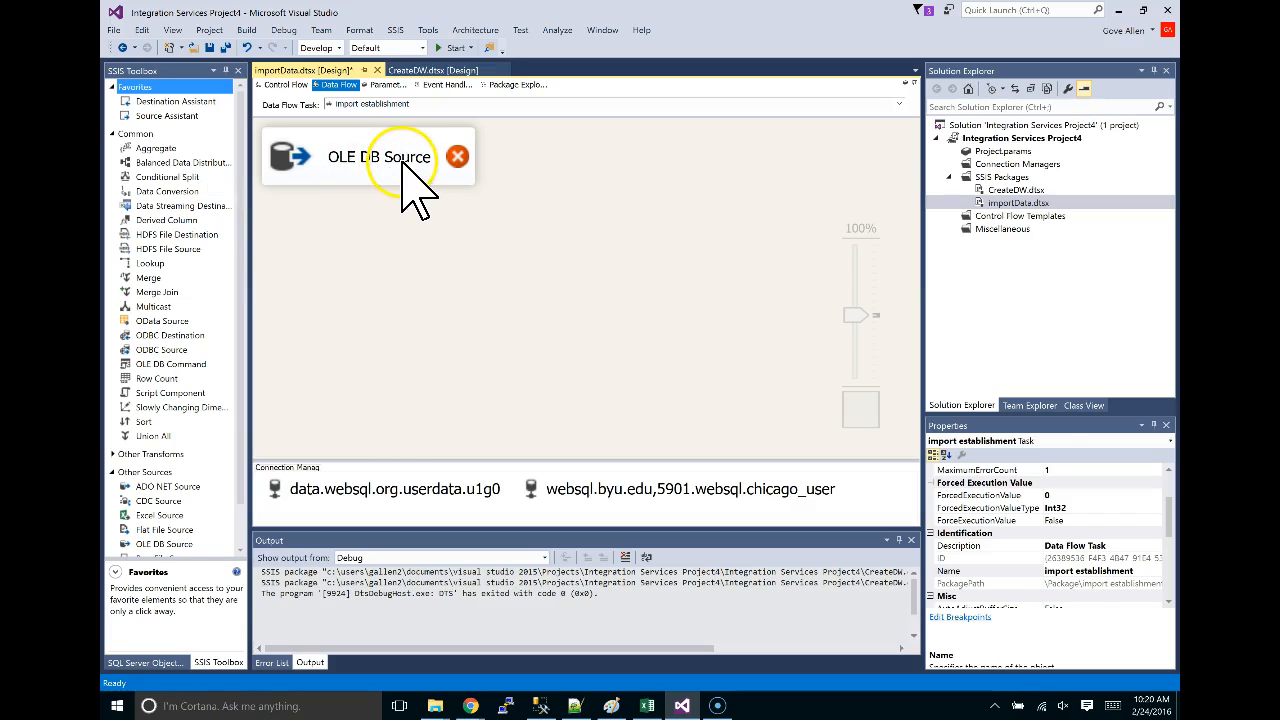
Set the OLE DB Source's data access mode to SQL command and paste the establishment query.
click(404, 162)
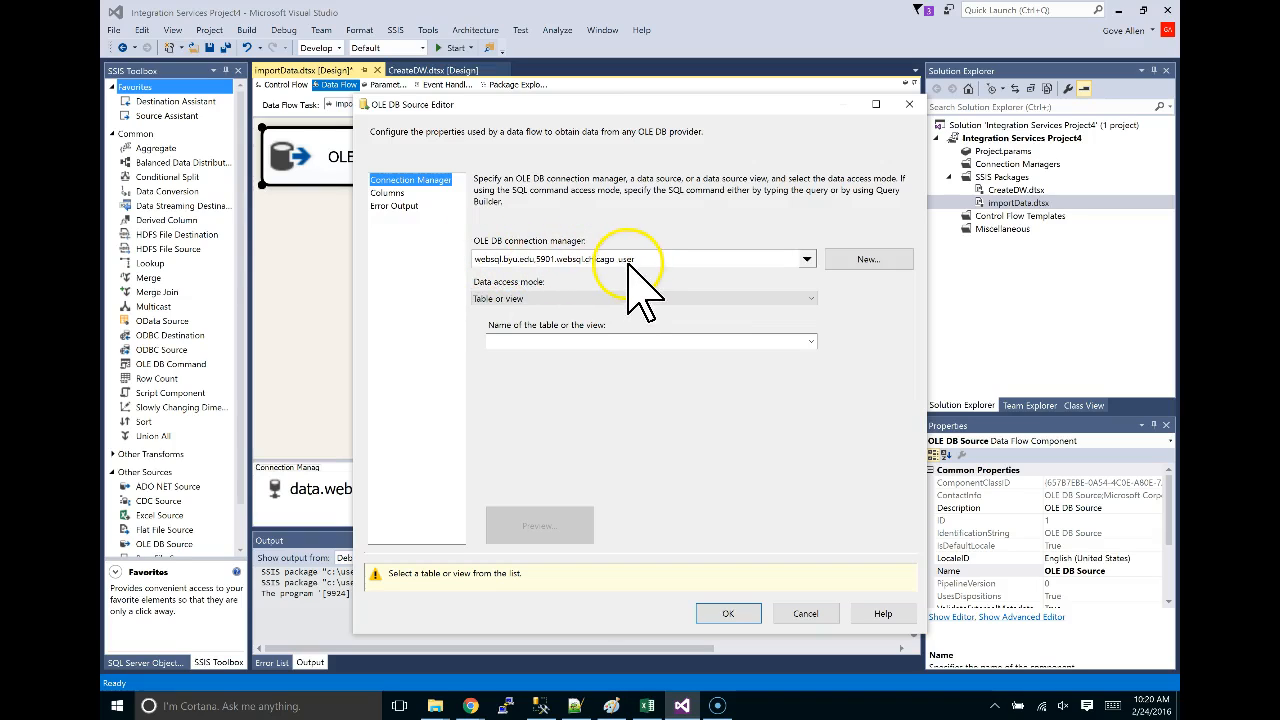
click(532, 298)
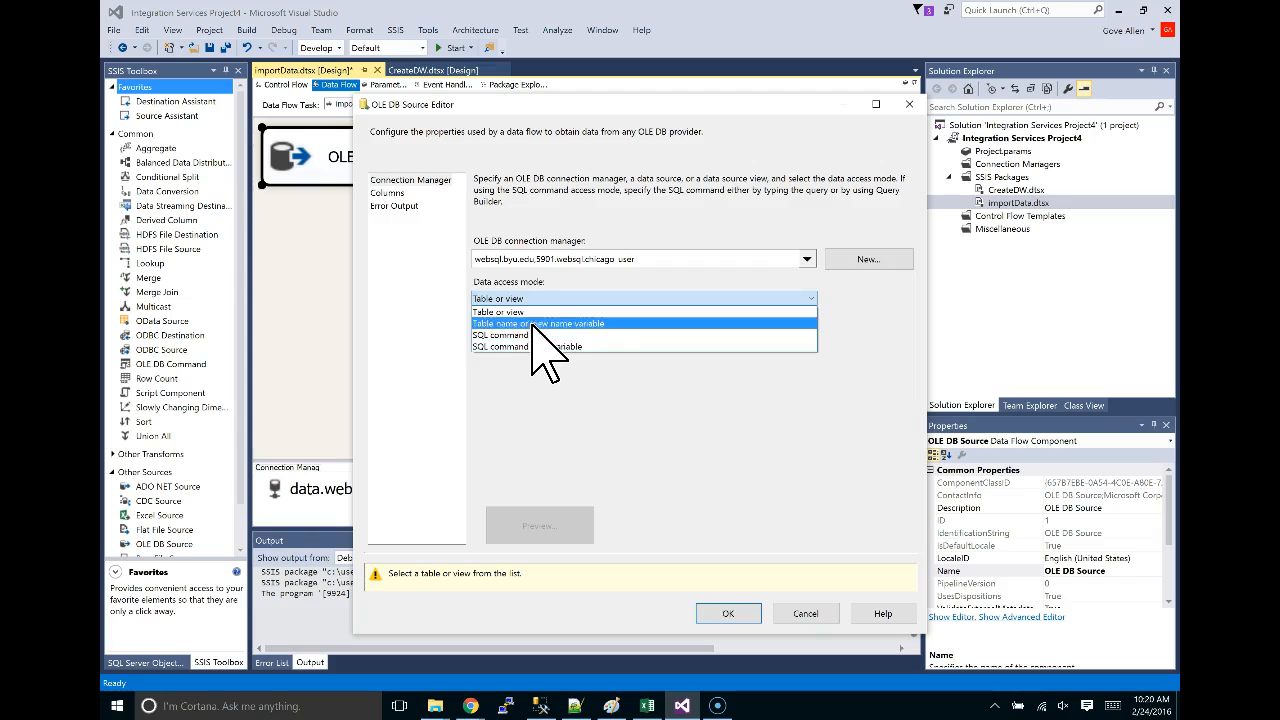
click(519, 337)
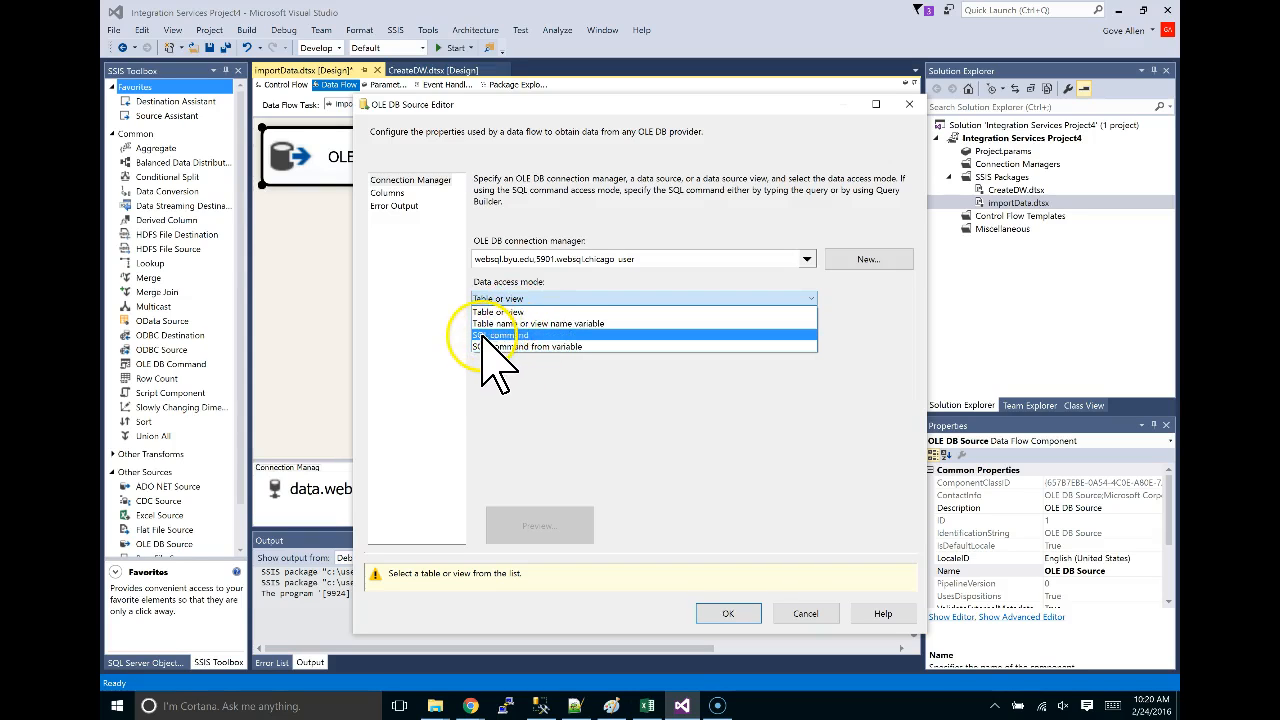
click(519, 337)
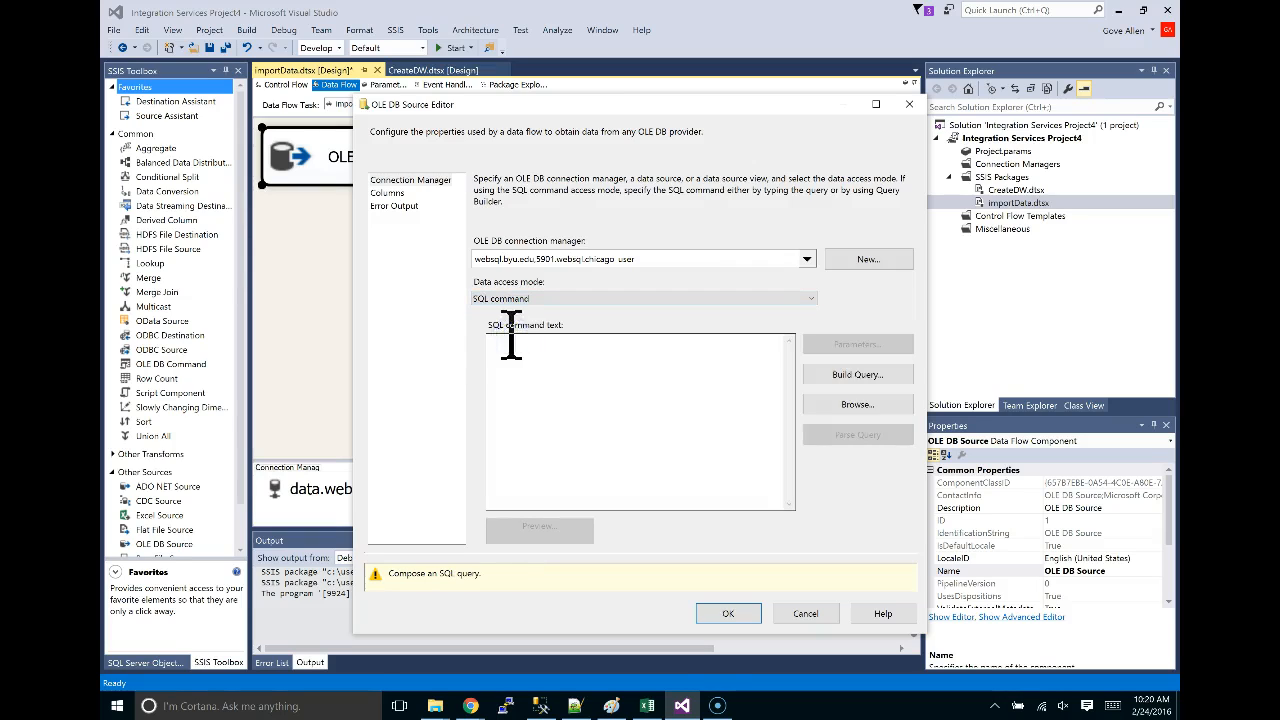
click(523, 352)
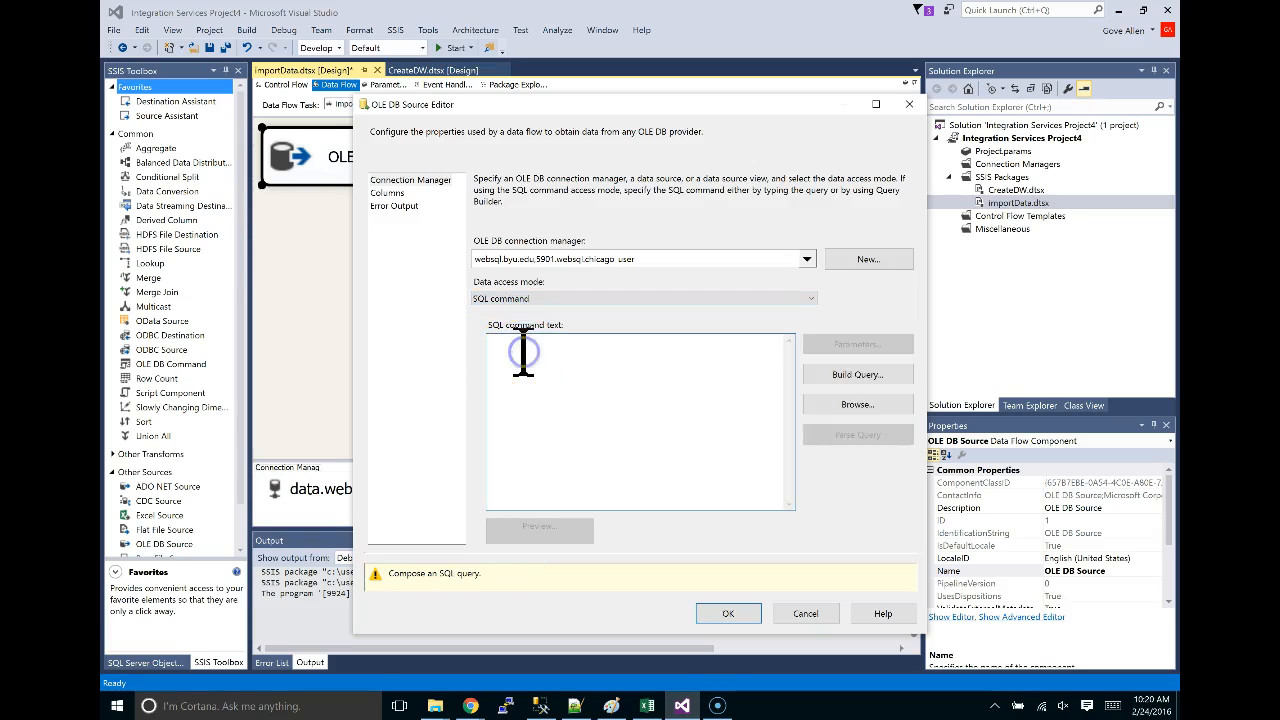
key(ctrl+v)
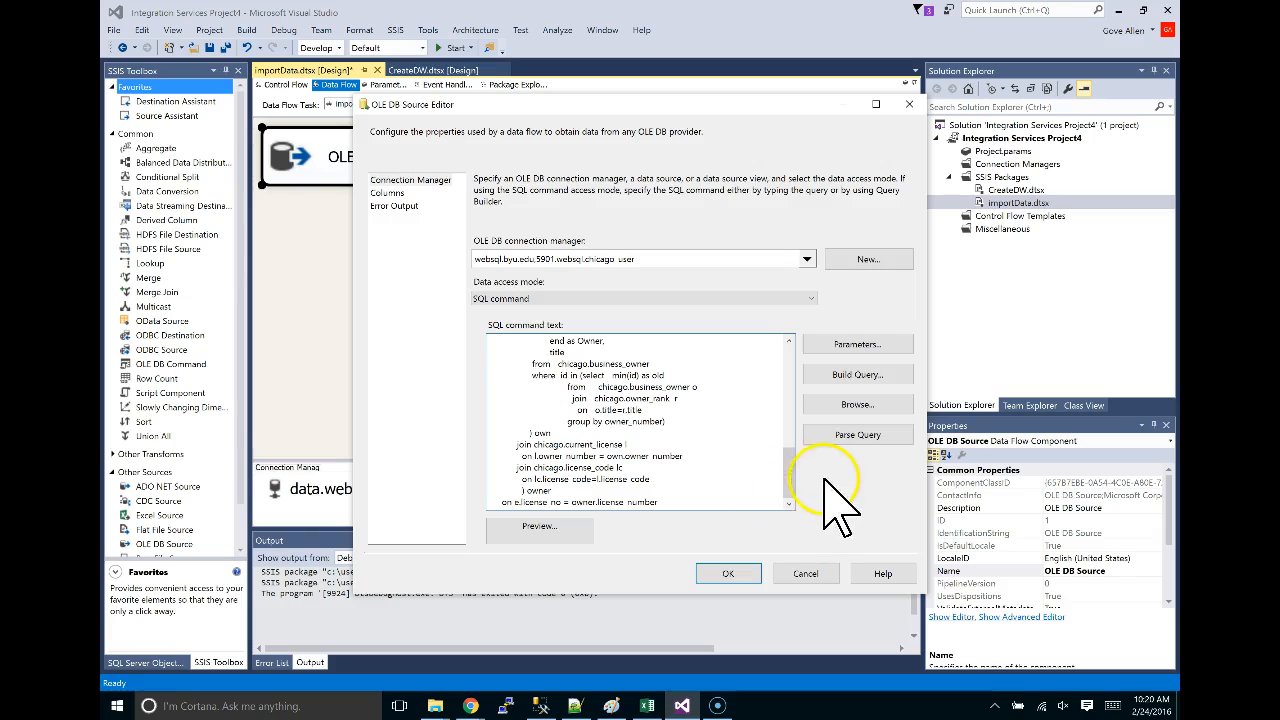
drag(787, 482, 790, 350)
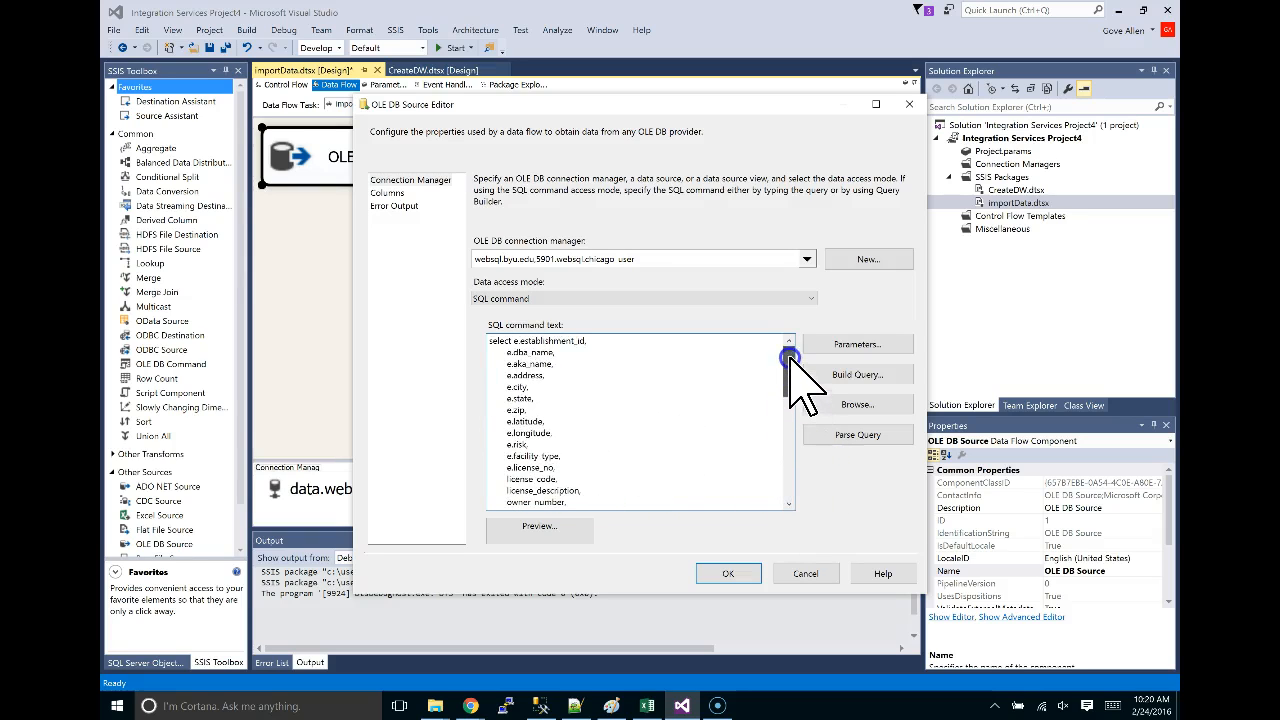
scroll(530, 355, down, 8)
scroll(540, 365, down, 4)
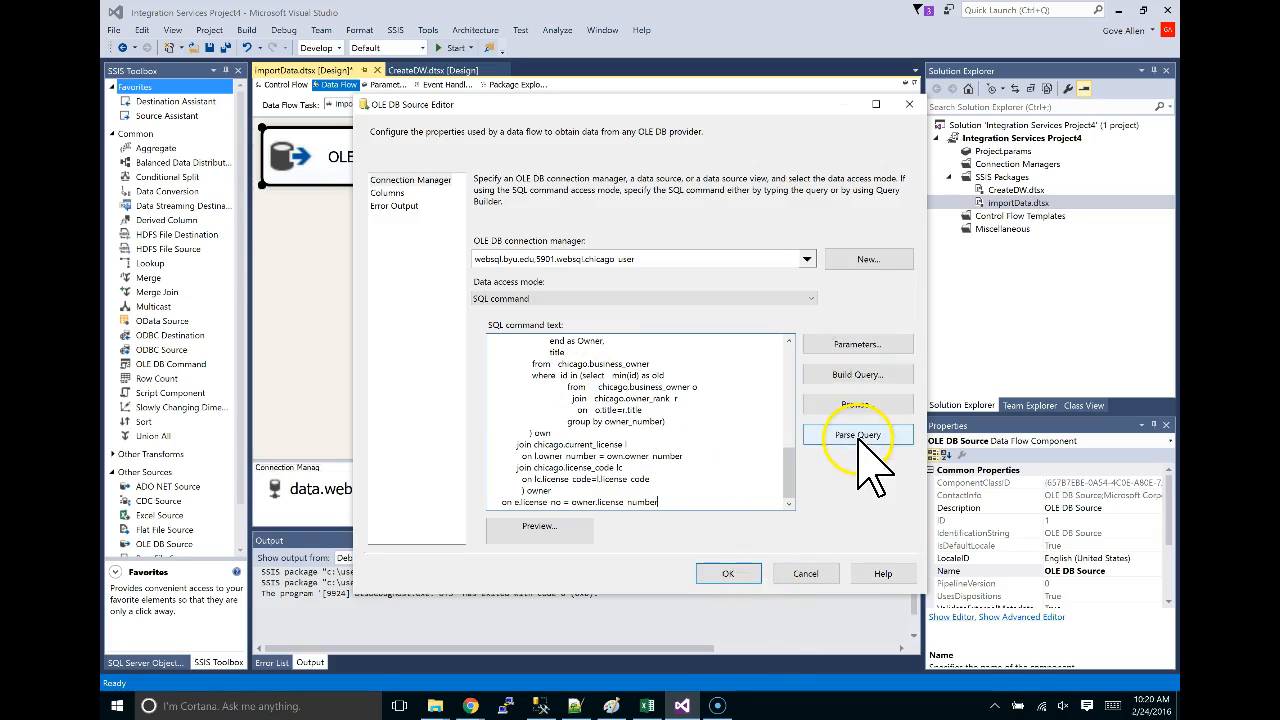
click(730, 574)
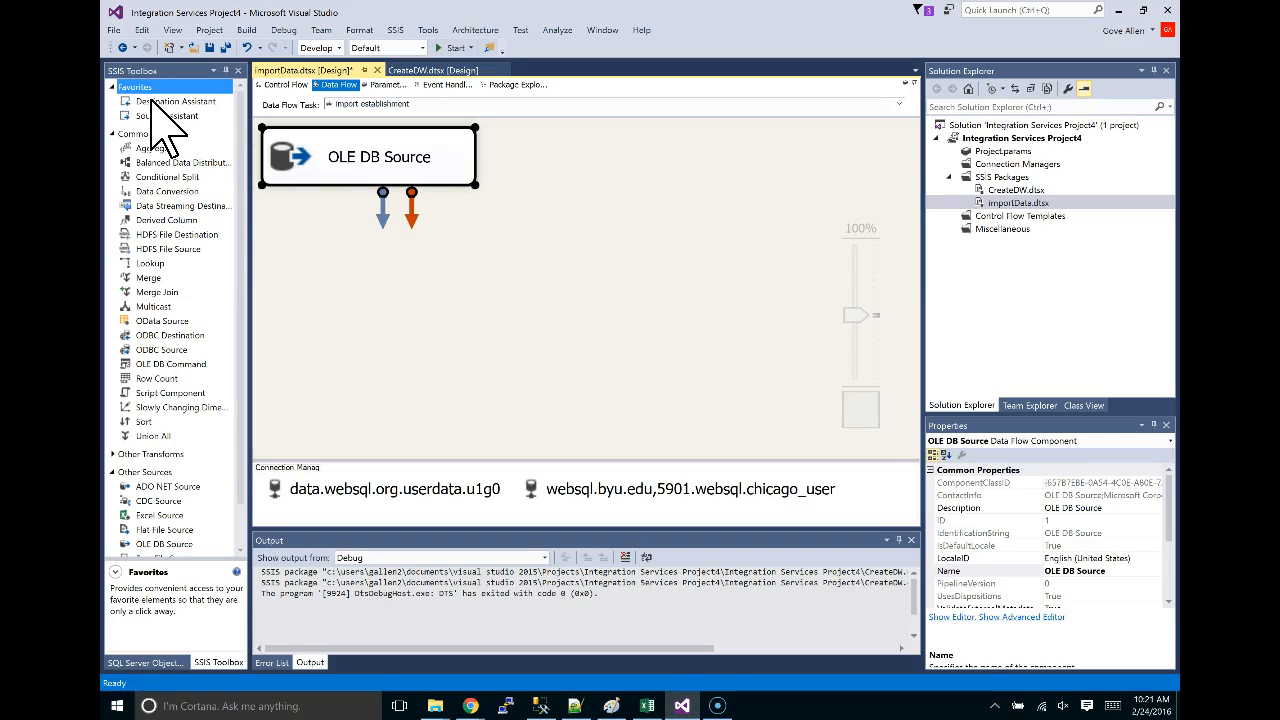
Add an OLE DB Destination on the data.websql.org userdata connection below the source.
click(160, 102)
double_click(160, 102)
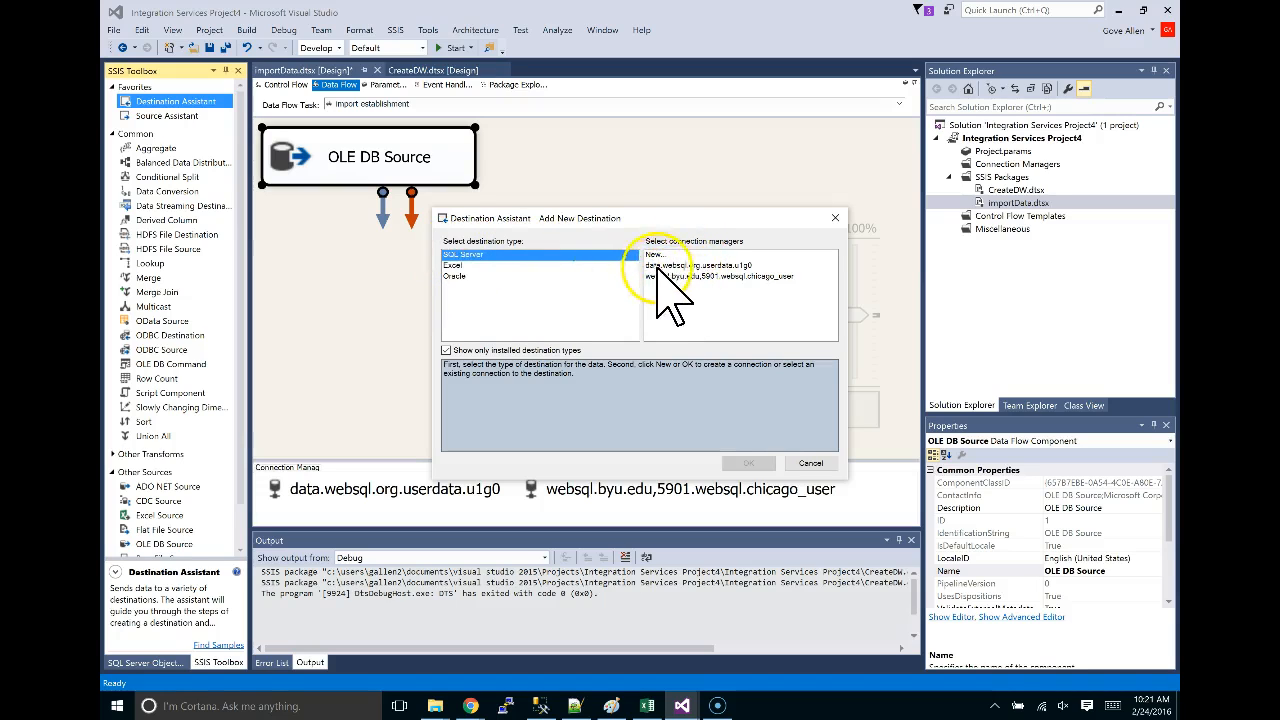
click(713, 266)
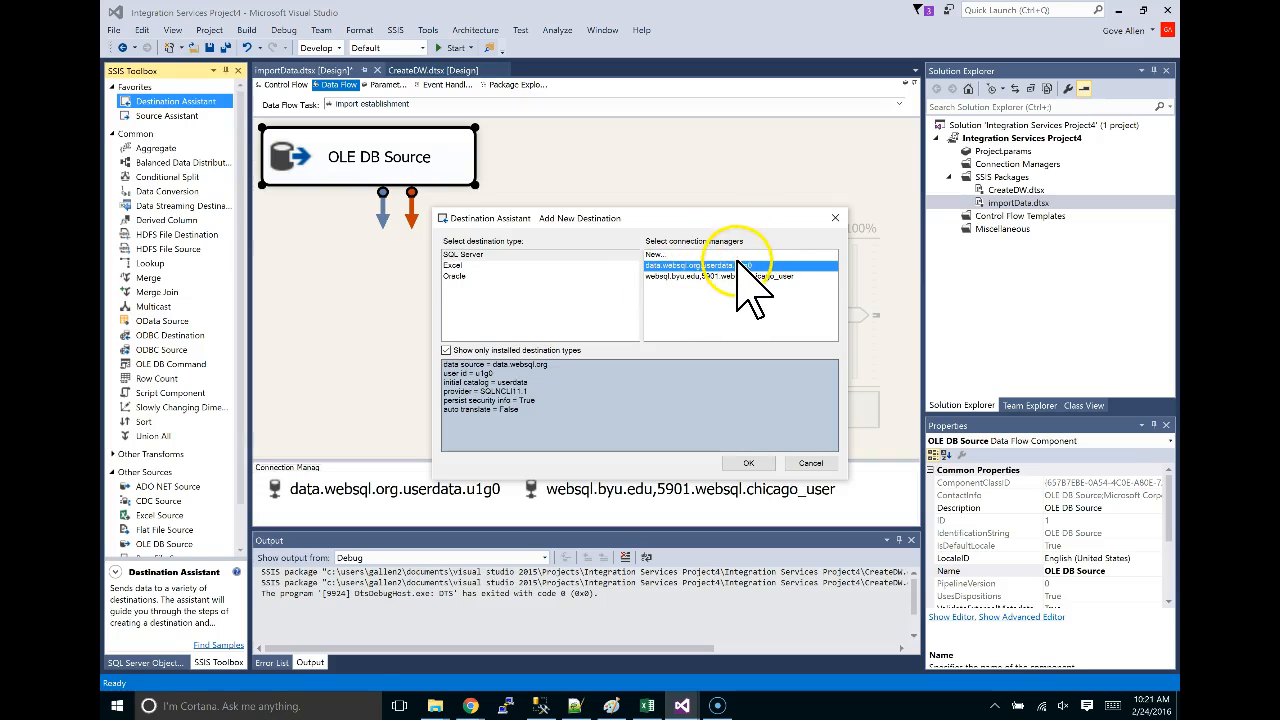
click(749, 464)
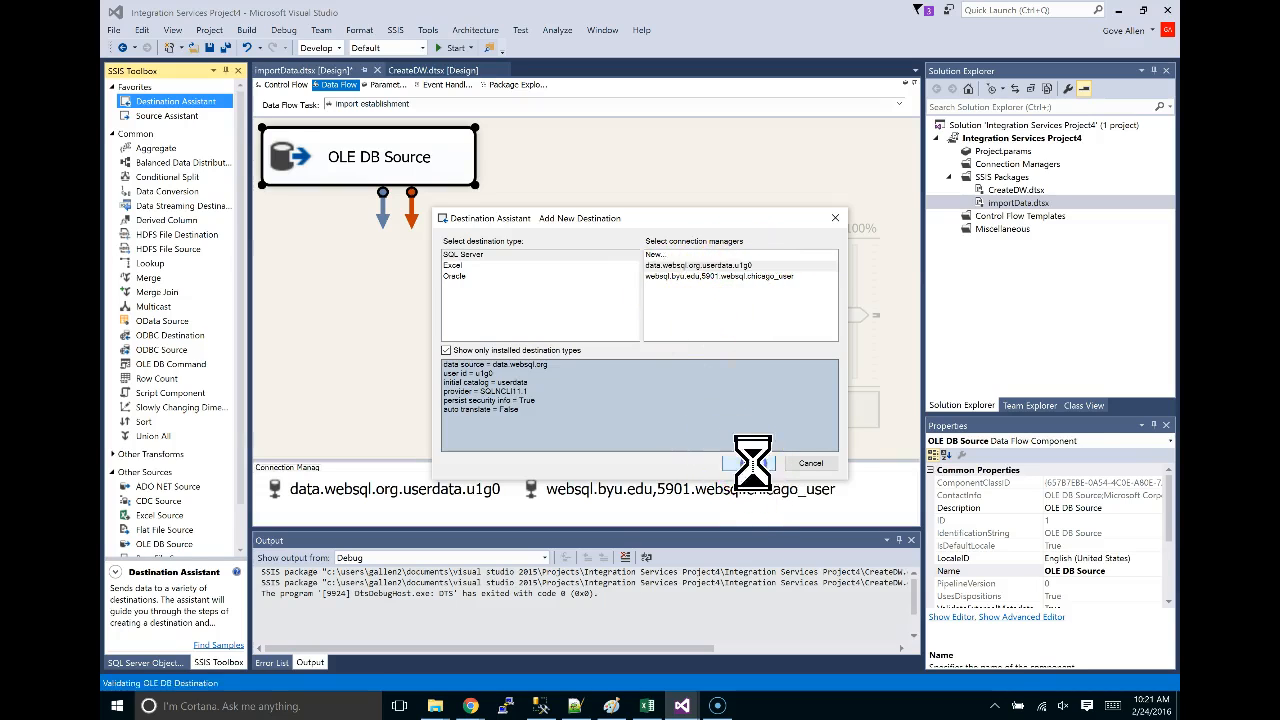
drag(454, 198, 410, 247)
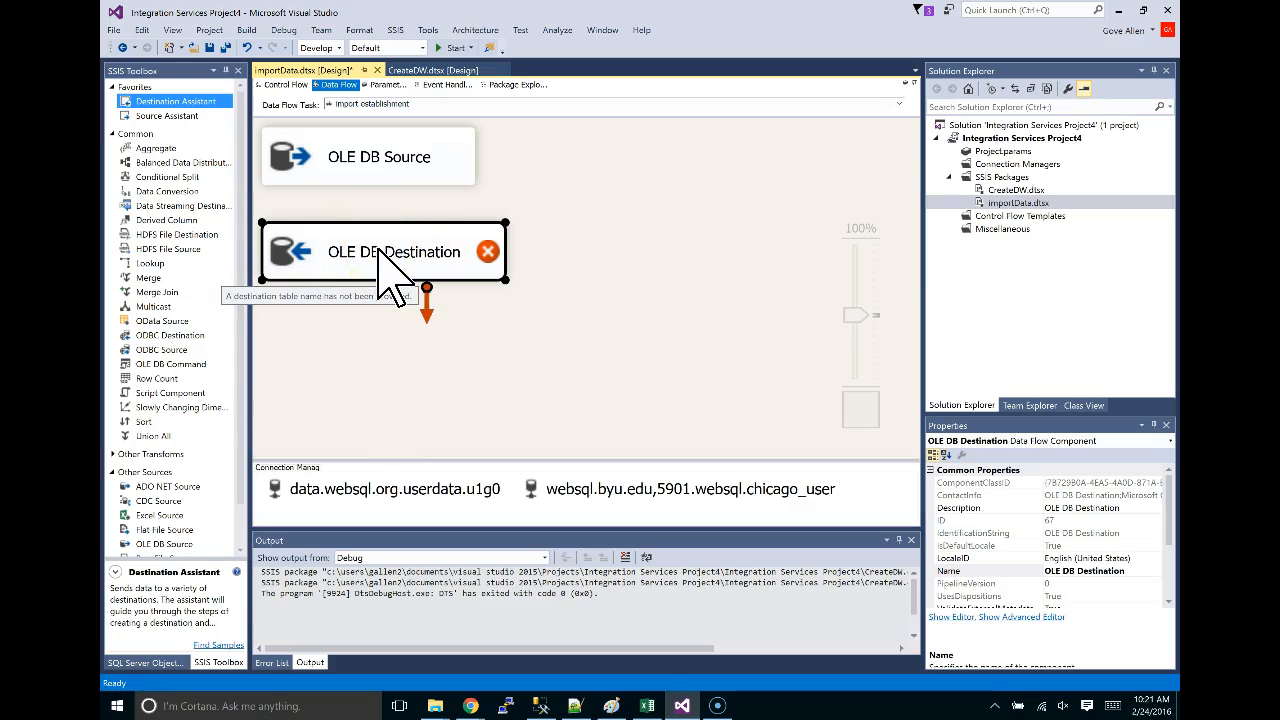
Connect the OLE DB Source's output path to the OLE DB Destination.
click(430, 155)
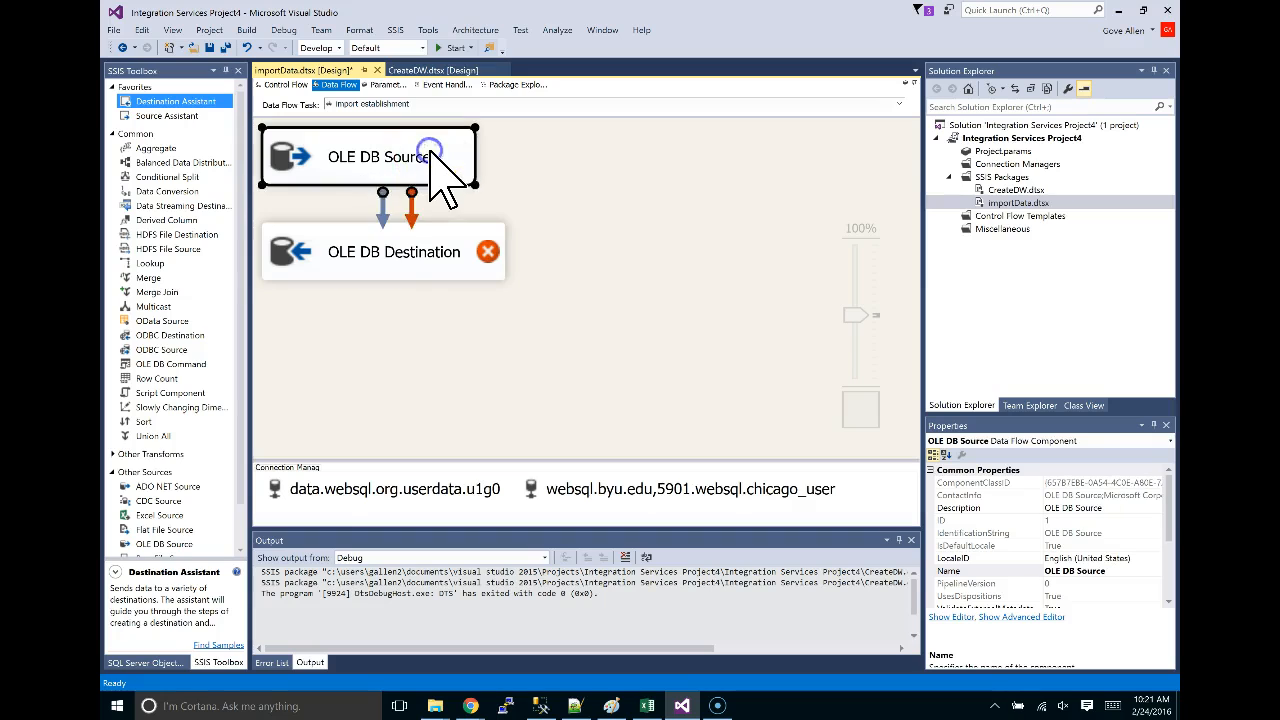
drag(386, 210, 362, 248)
click(296, 265)
drag(312, 286, 316, 321)
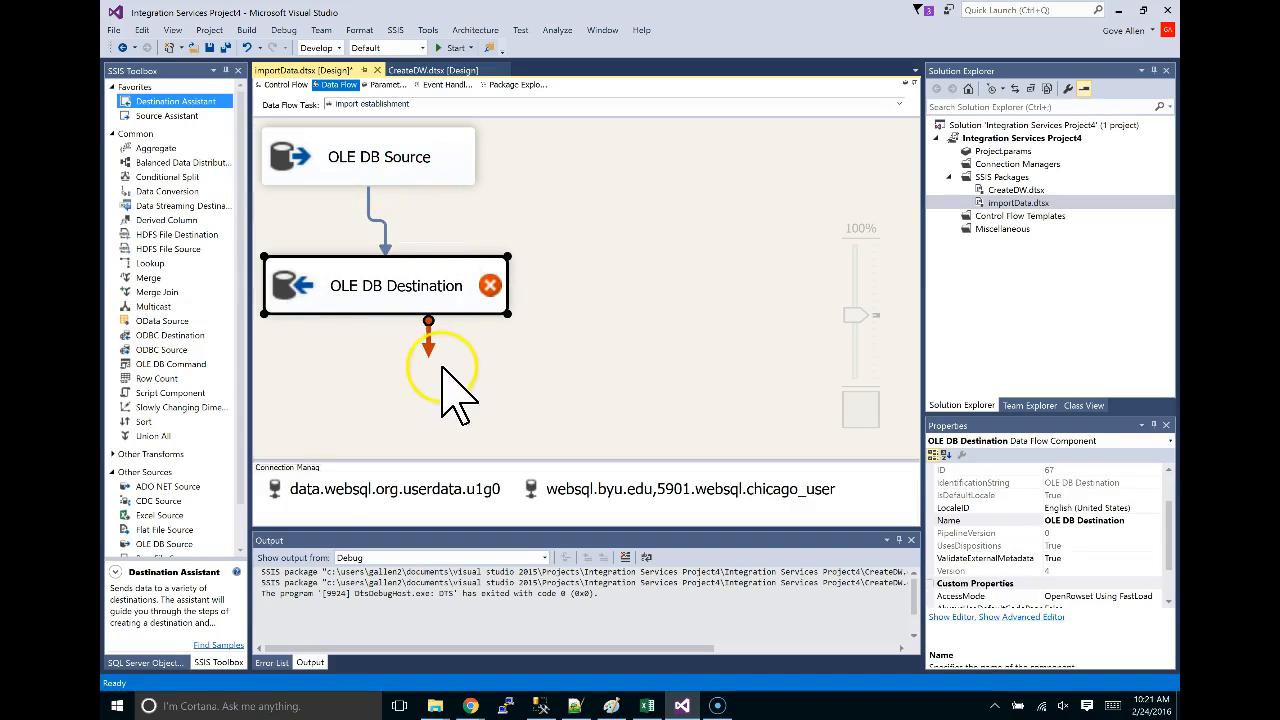
click(433, 180)
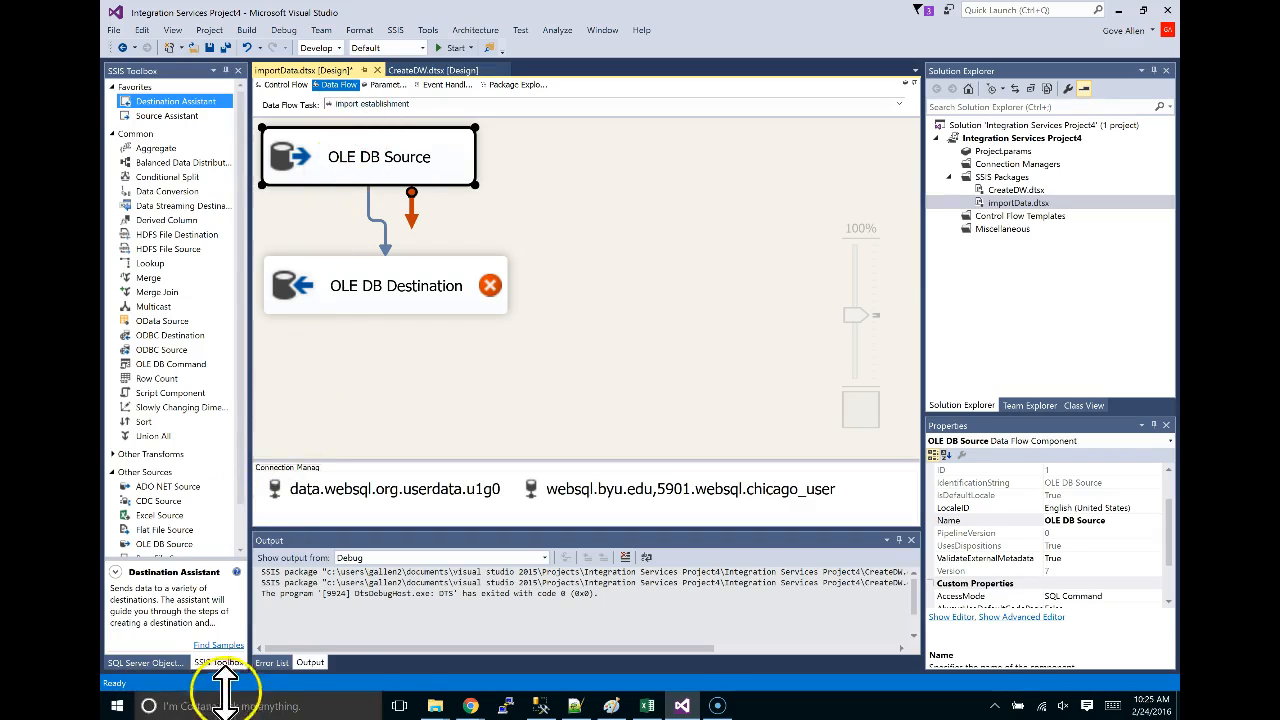
Close the SQLQuery2 window in Management Studio without saving it.
click(539, 706)
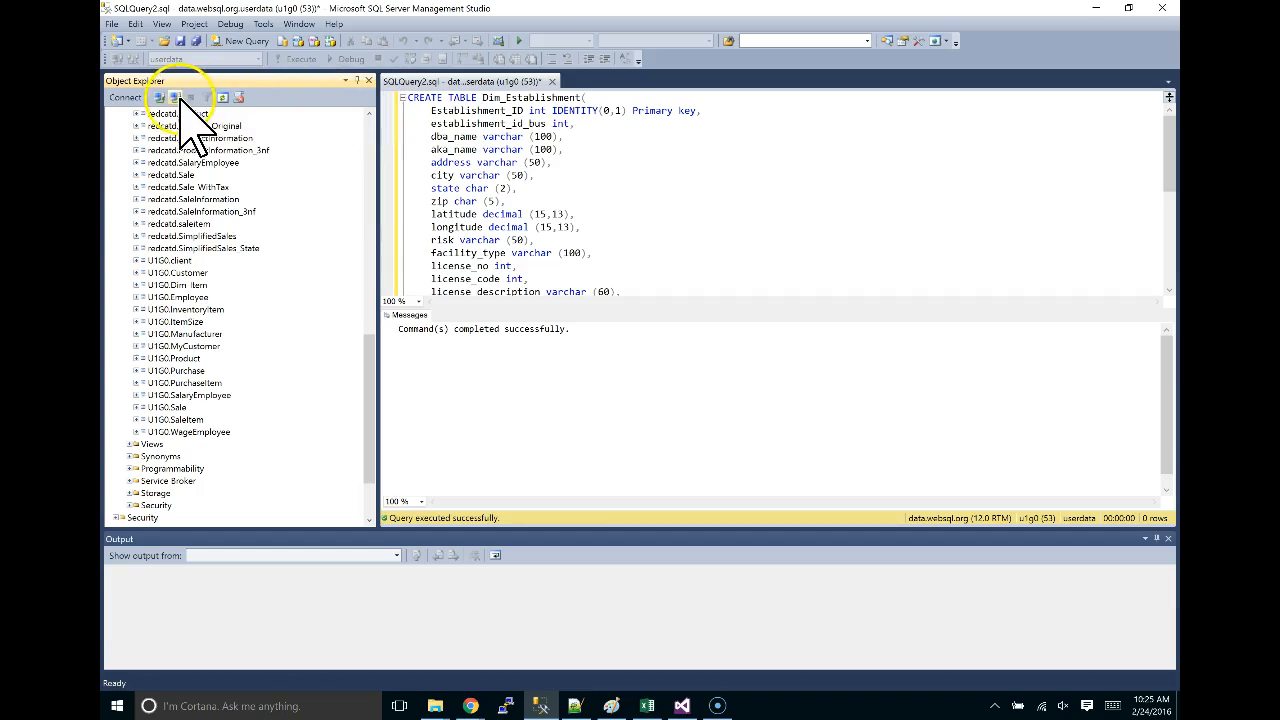
click(175, 97)
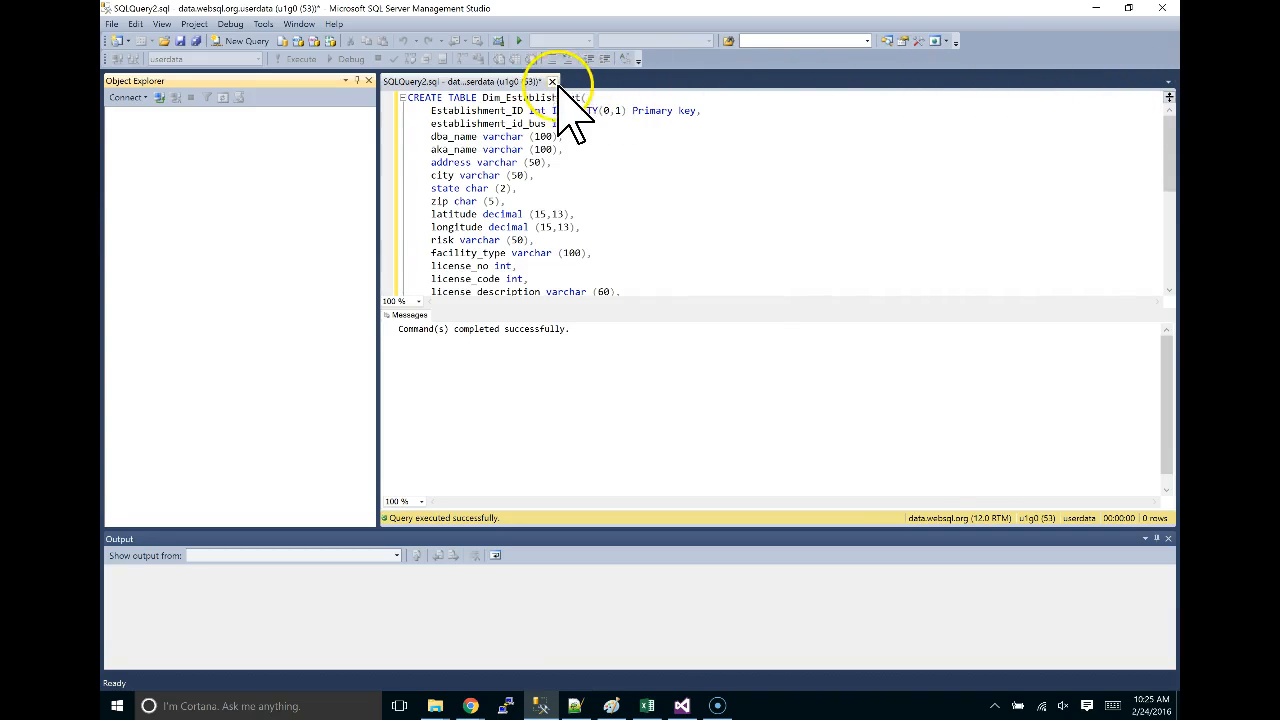
click(552, 81)
click(685, 440)
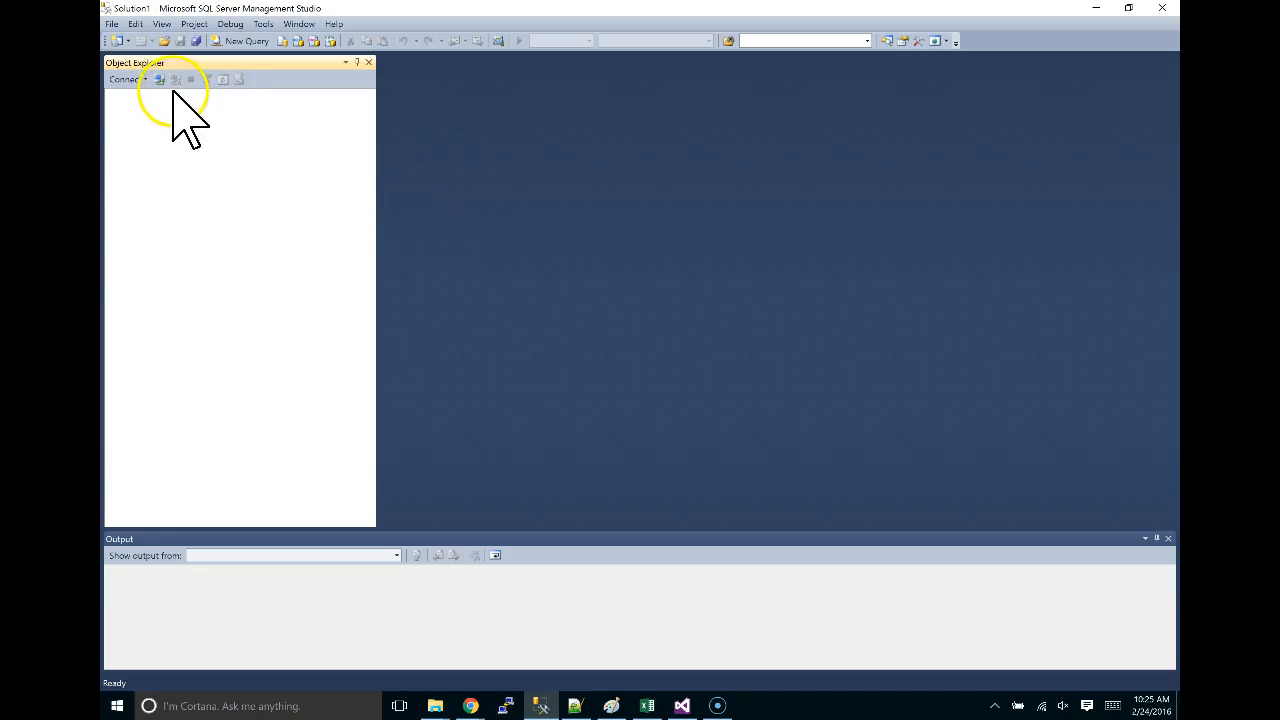
Reconnect Object Explorer to data.websql.org using SQL Server Authentication.
click(159, 80)
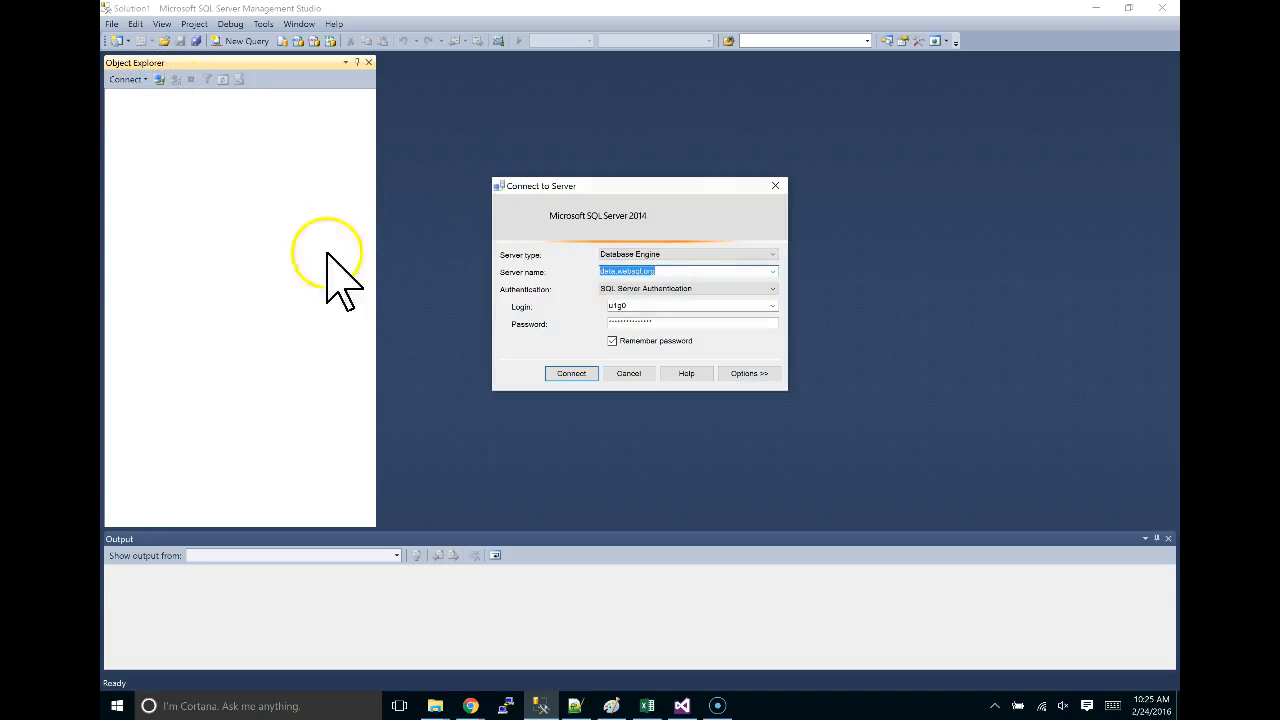
drag(676, 186, 614, 99)
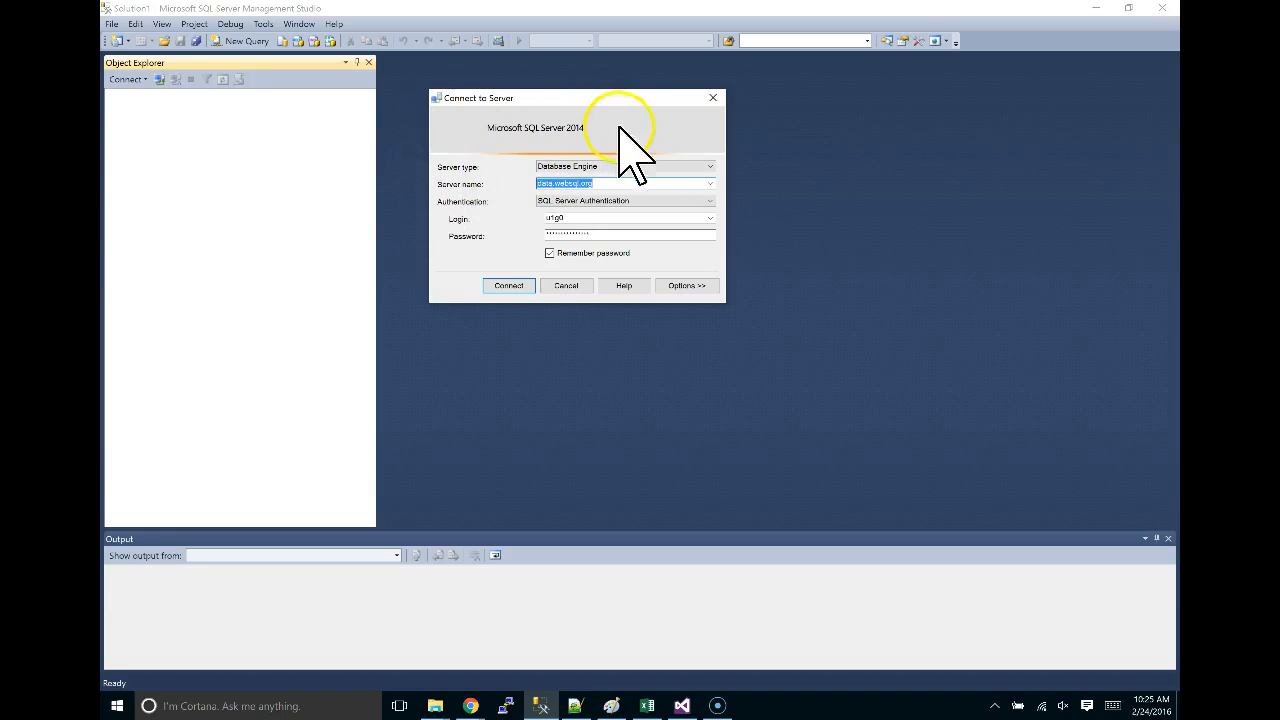
click(591, 201)
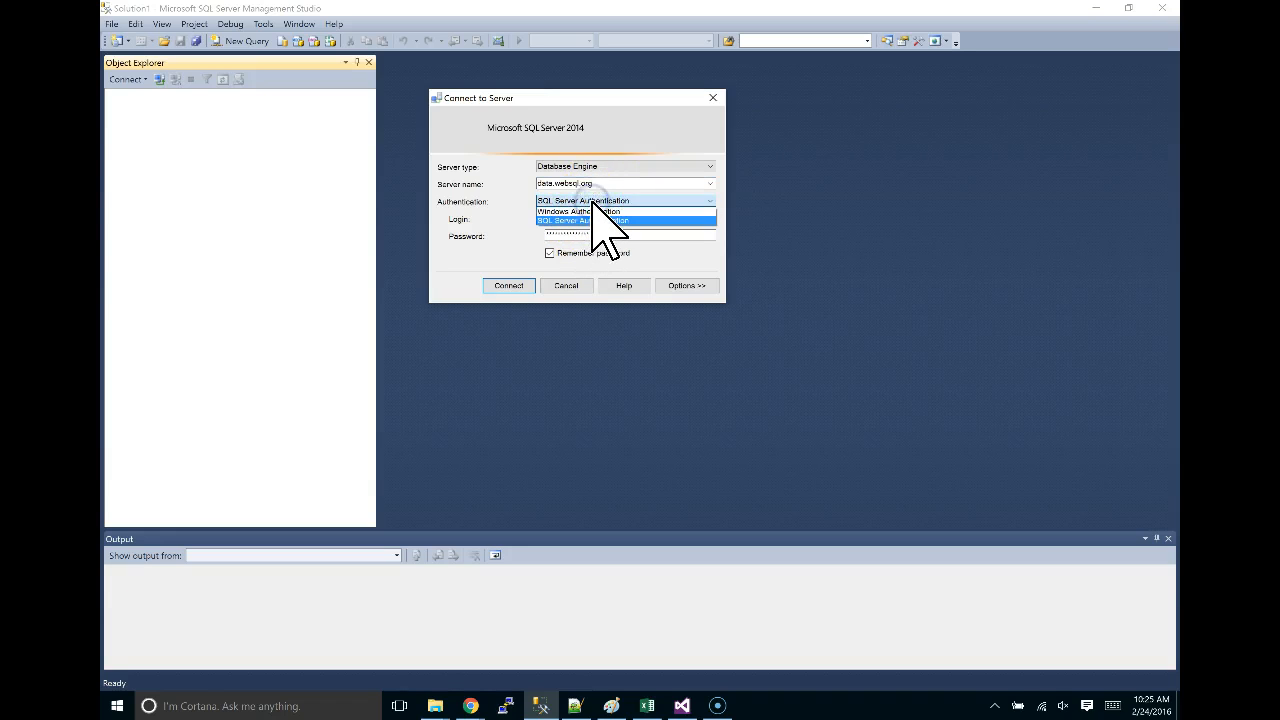
click(593, 217)
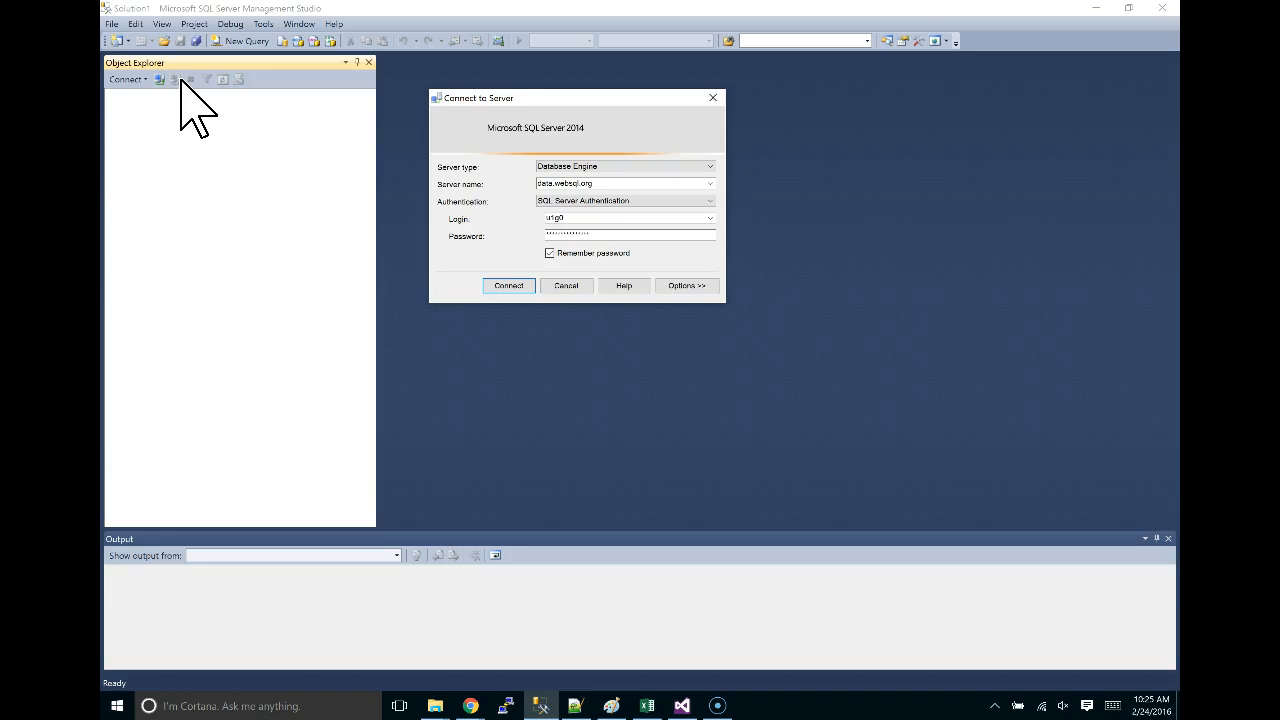
click(509, 285)
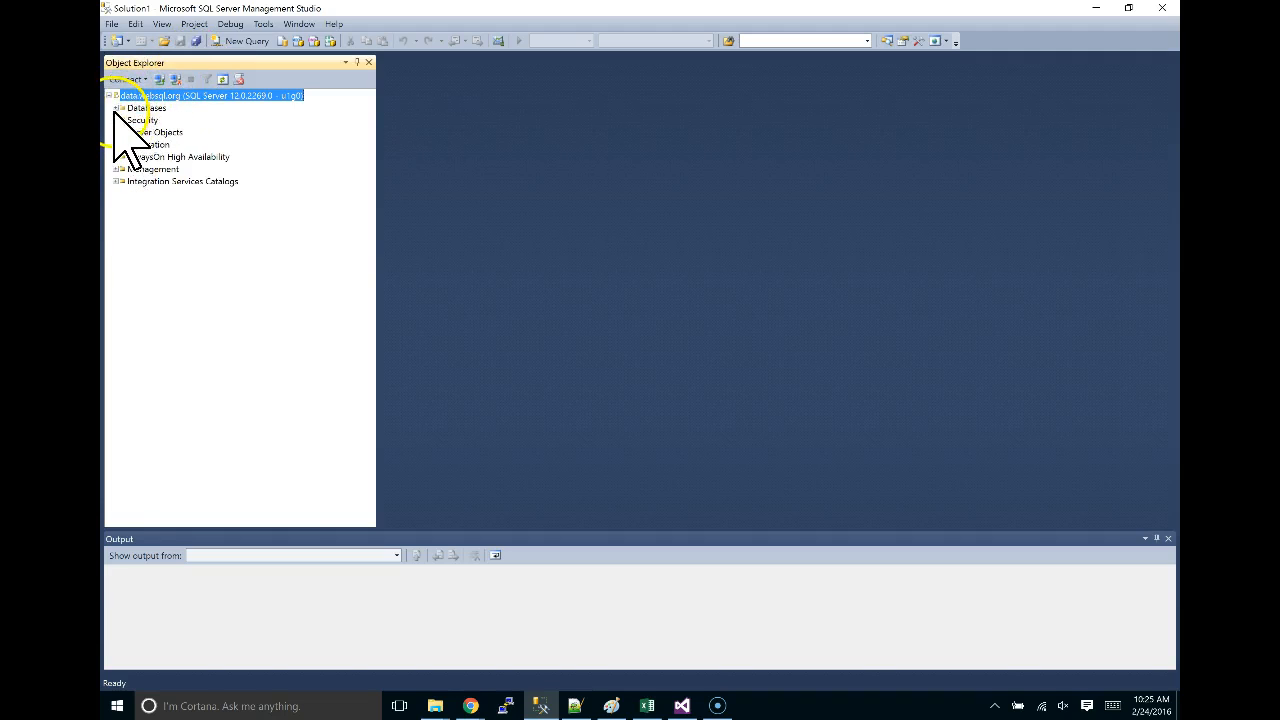
Expand Databases > userdata > Tables and expand U1G0.Dim_Establishment to its Columns, Keys and Indexes folders.
click(116, 107)
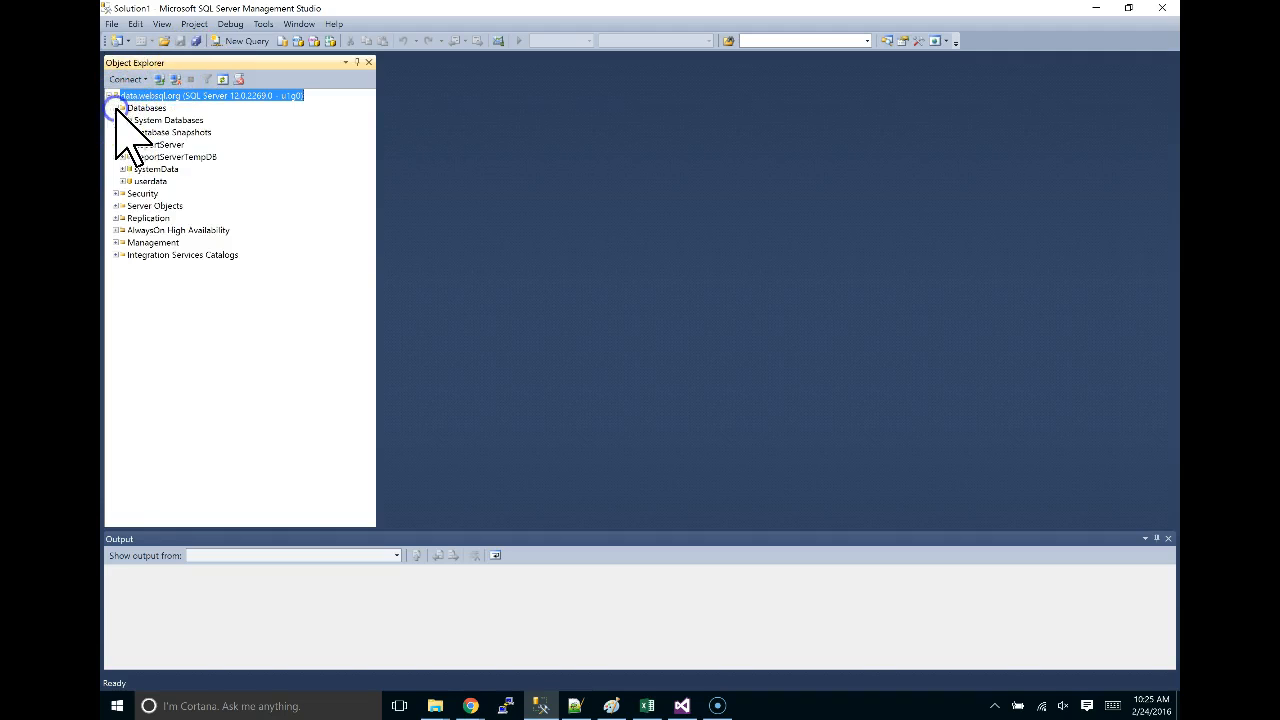
click(122, 181)
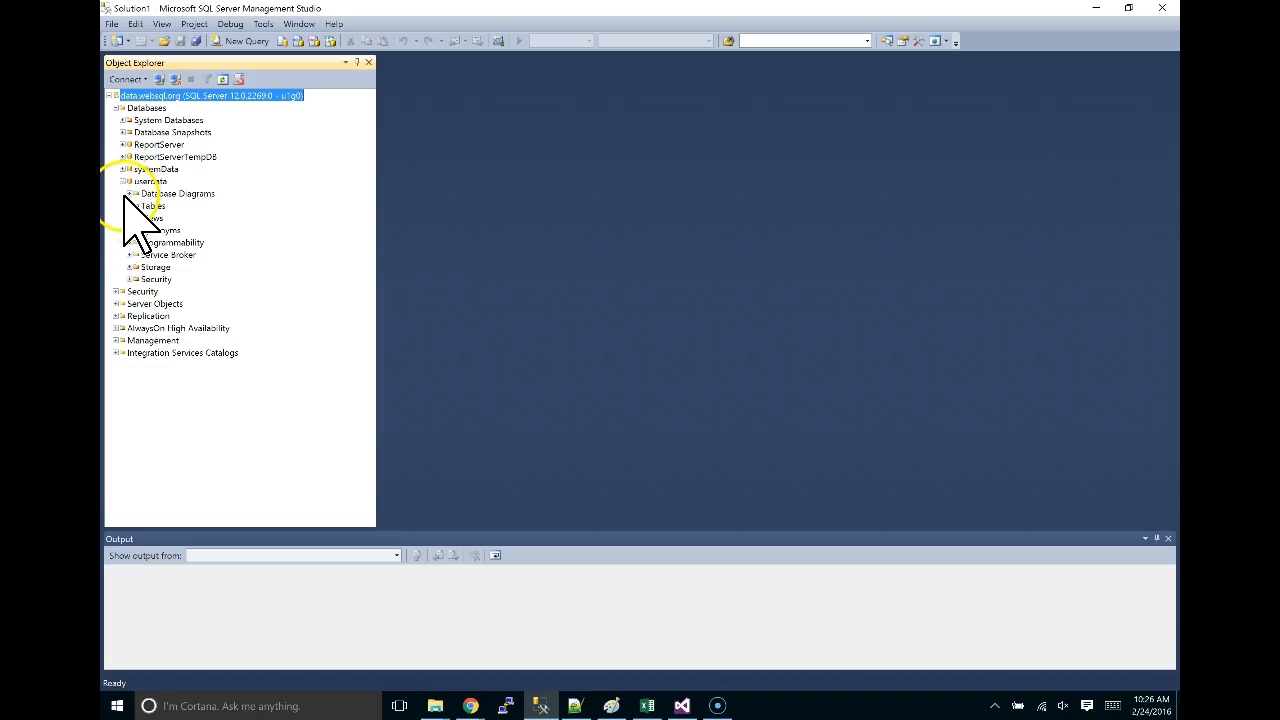
click(130, 206)
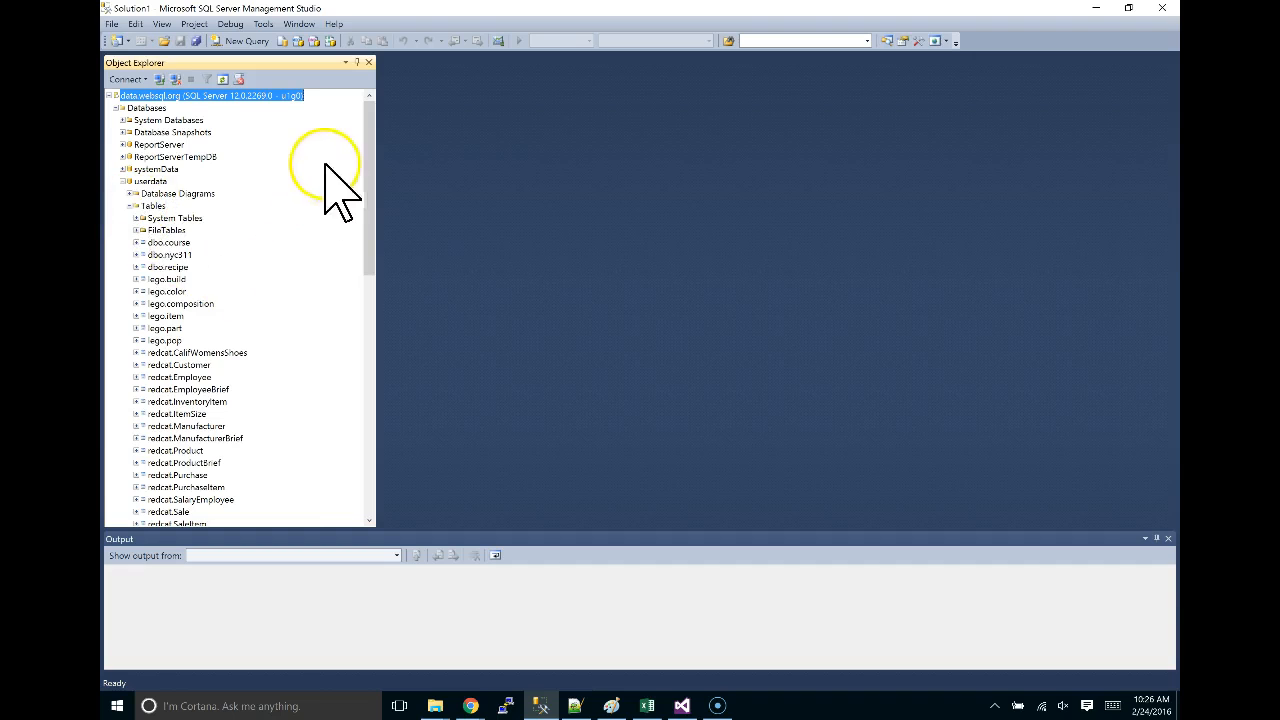
drag(372, 158, 391, 406)
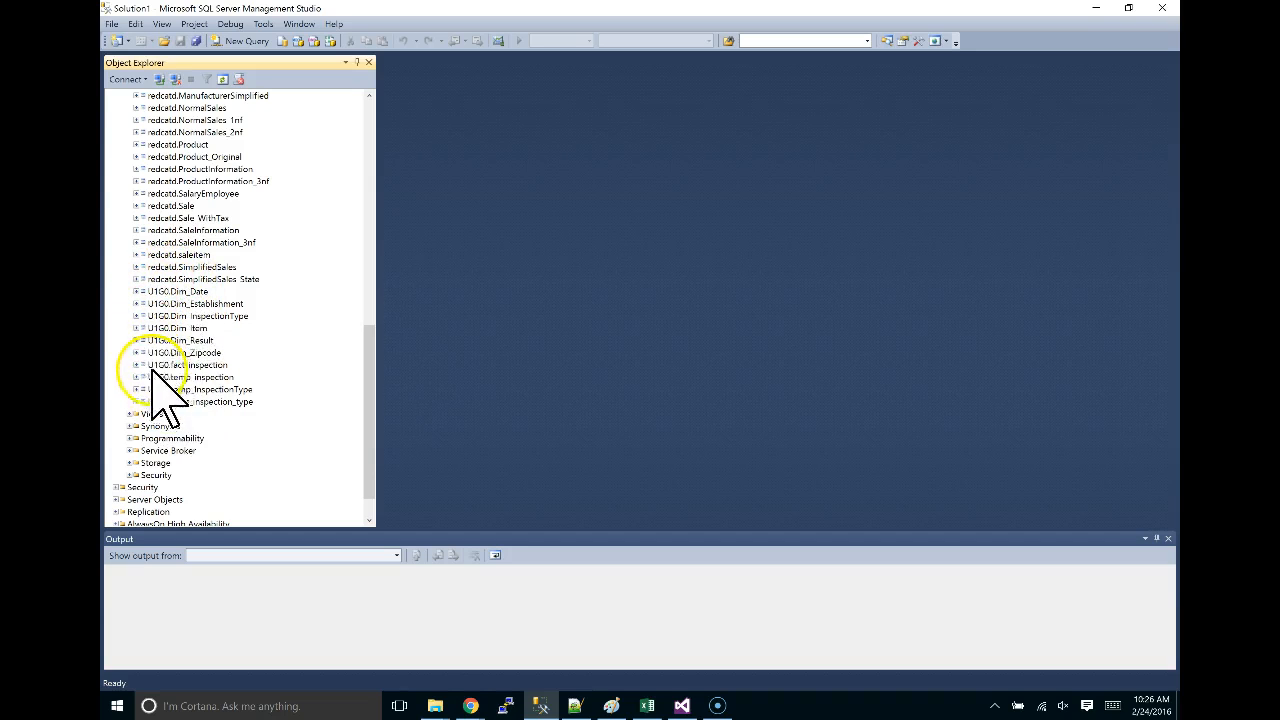
click(177, 303)
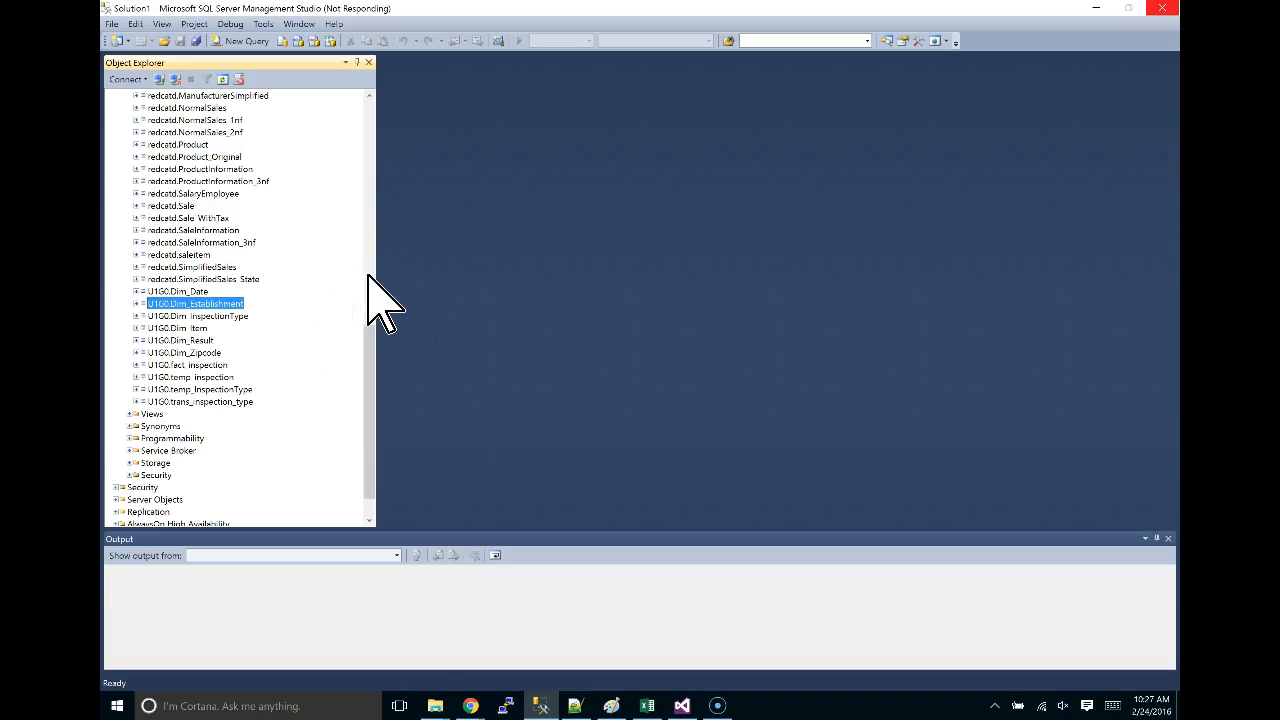
drag(367, 366, 358, 160)
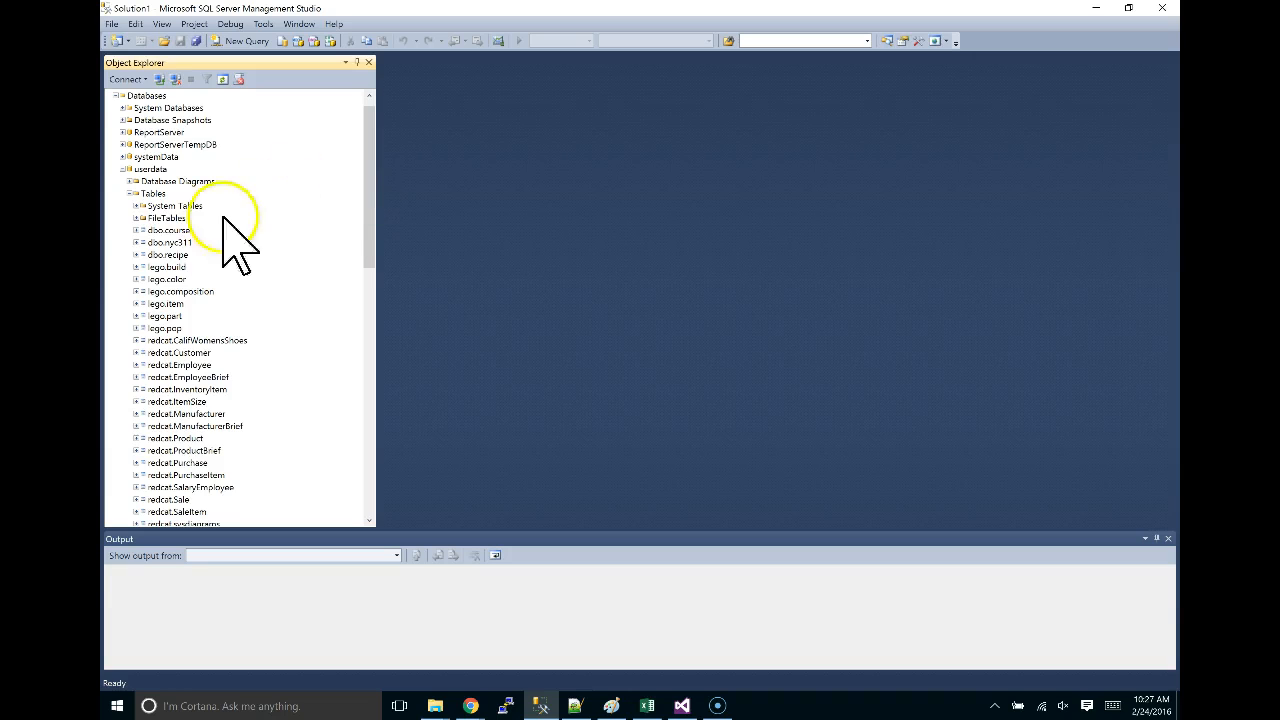
scroll(223, 343, down, 11)
scroll(220, 340, down, 5)
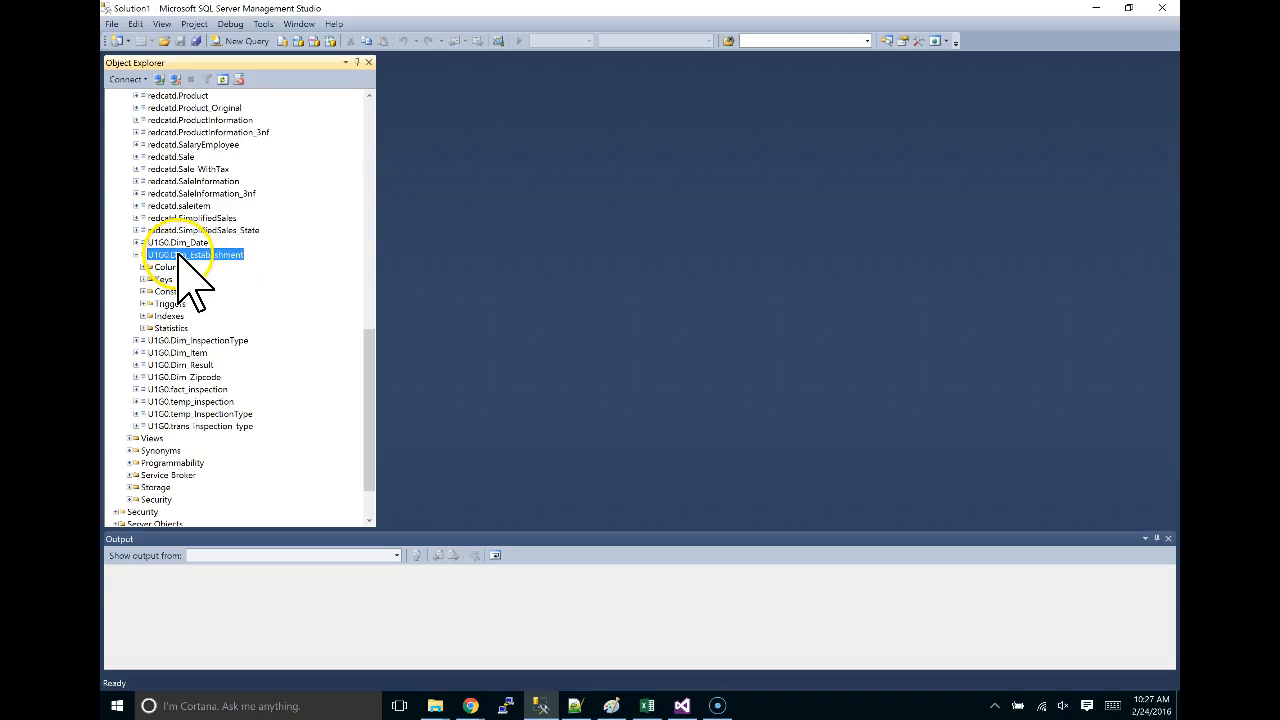
Run Select Top 1000 Rows on U1G0.Dim_Establishment and confirm it returns 0 rows.
right_click(181, 258)
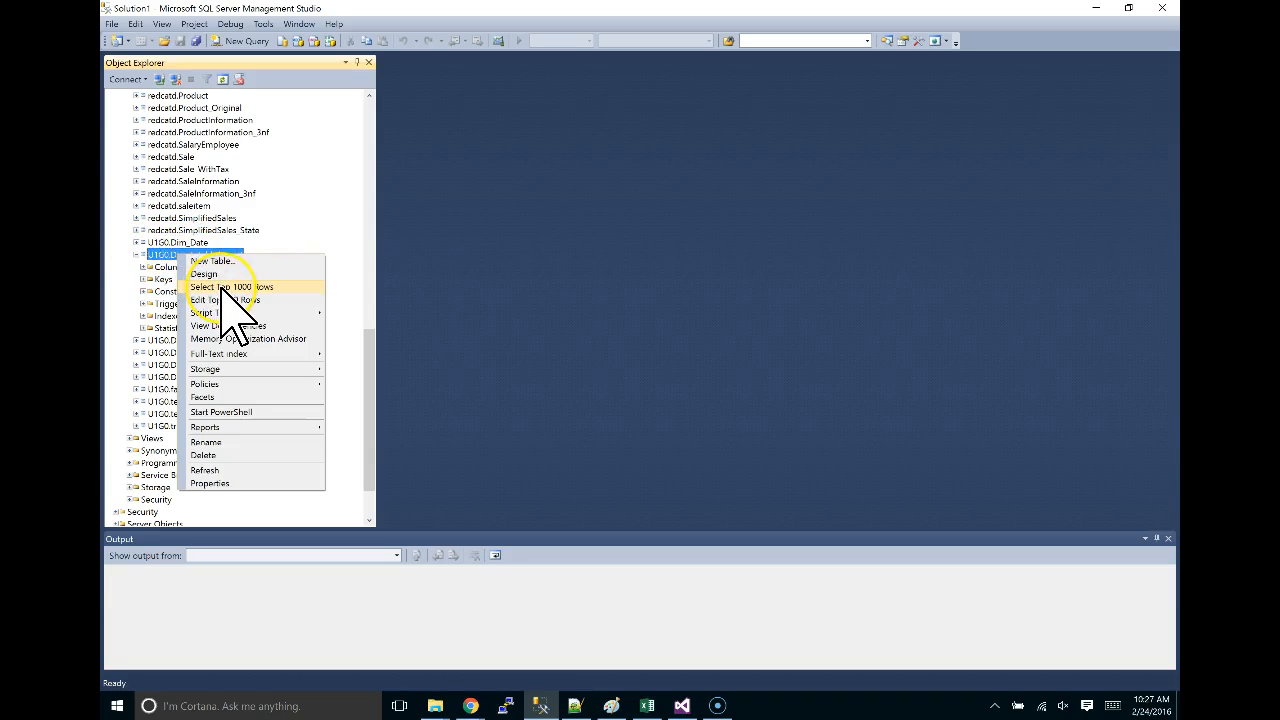
click(222, 287)
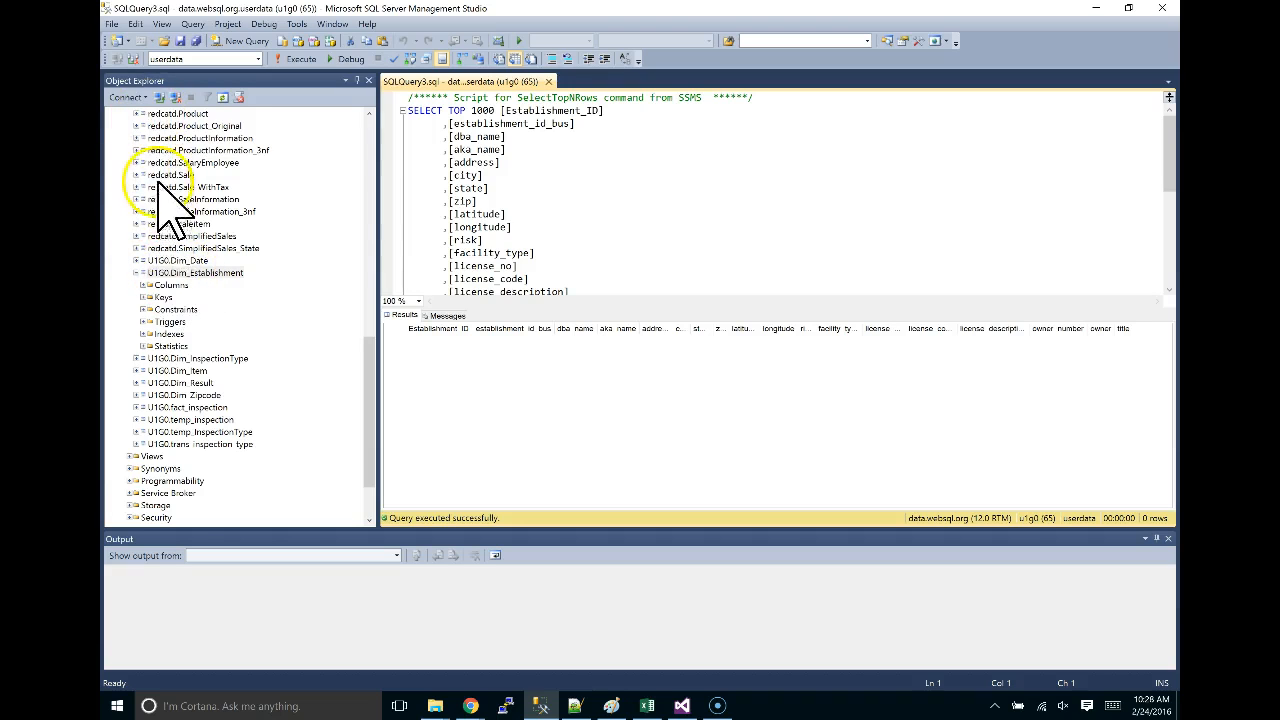
scroll(223, 310, up, 15)
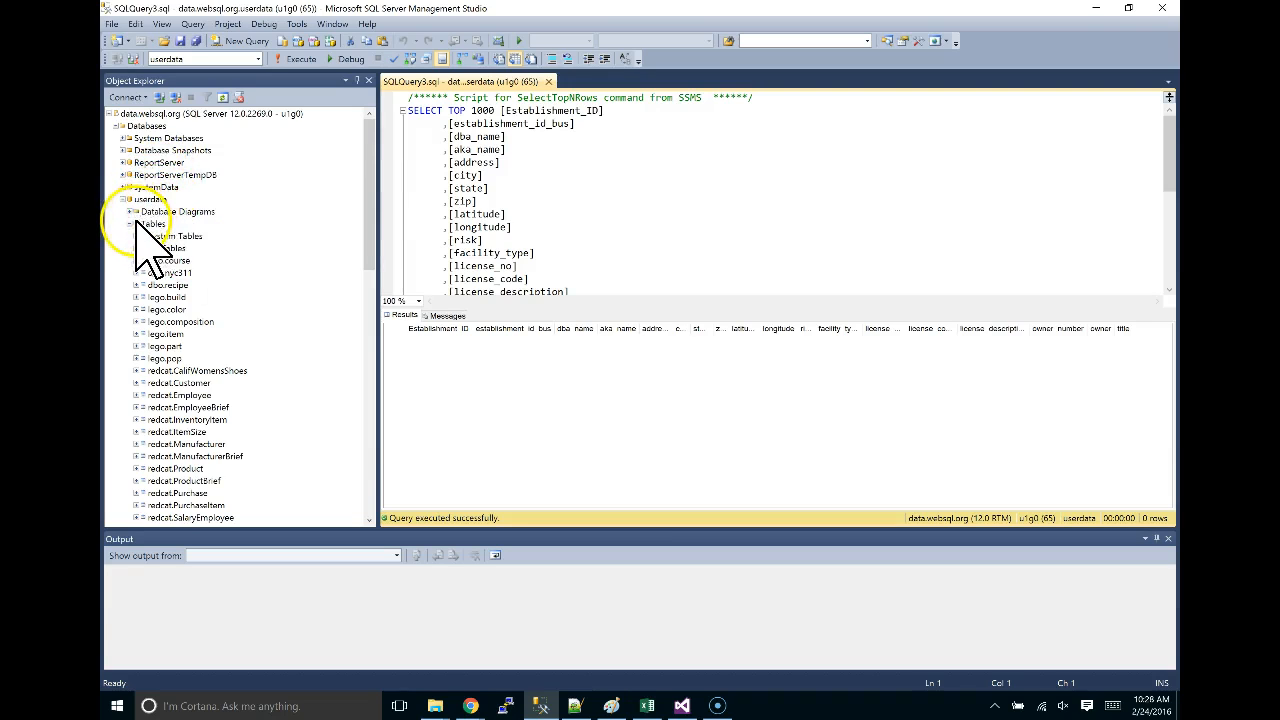
scroll(150, 240, down, 7)
scroll(147, 240, down, 11)
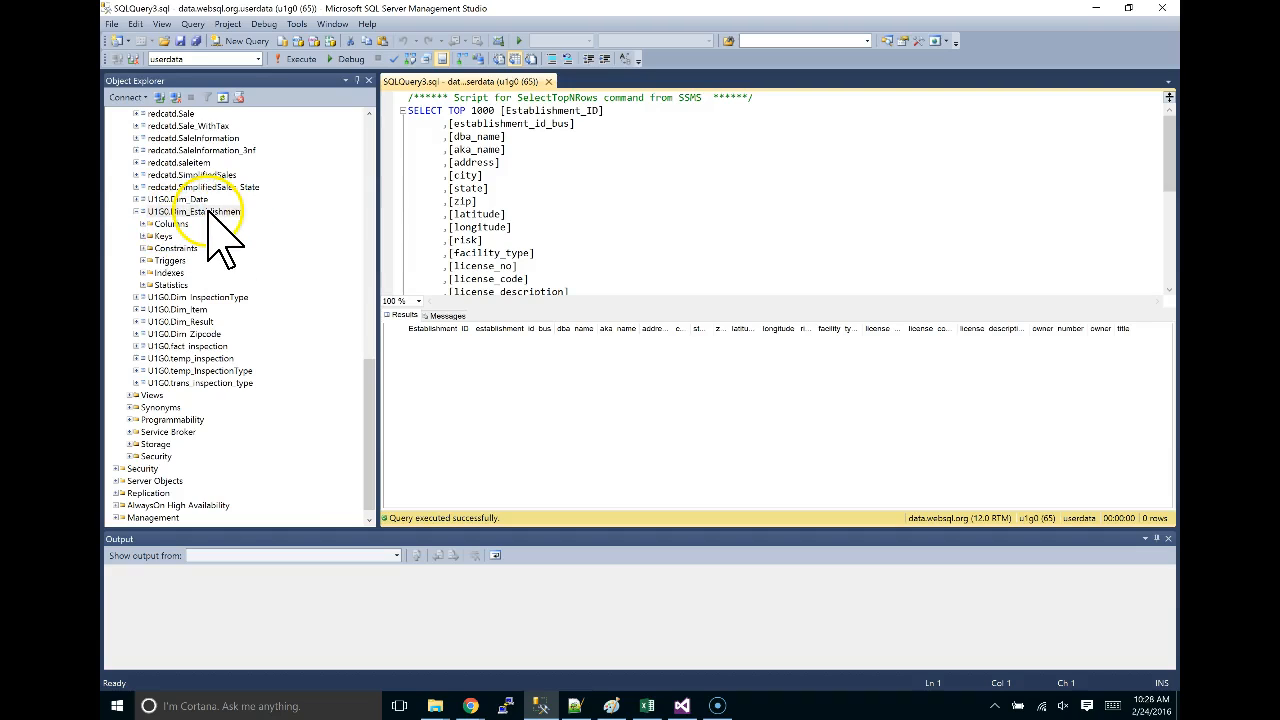
click(164, 212)
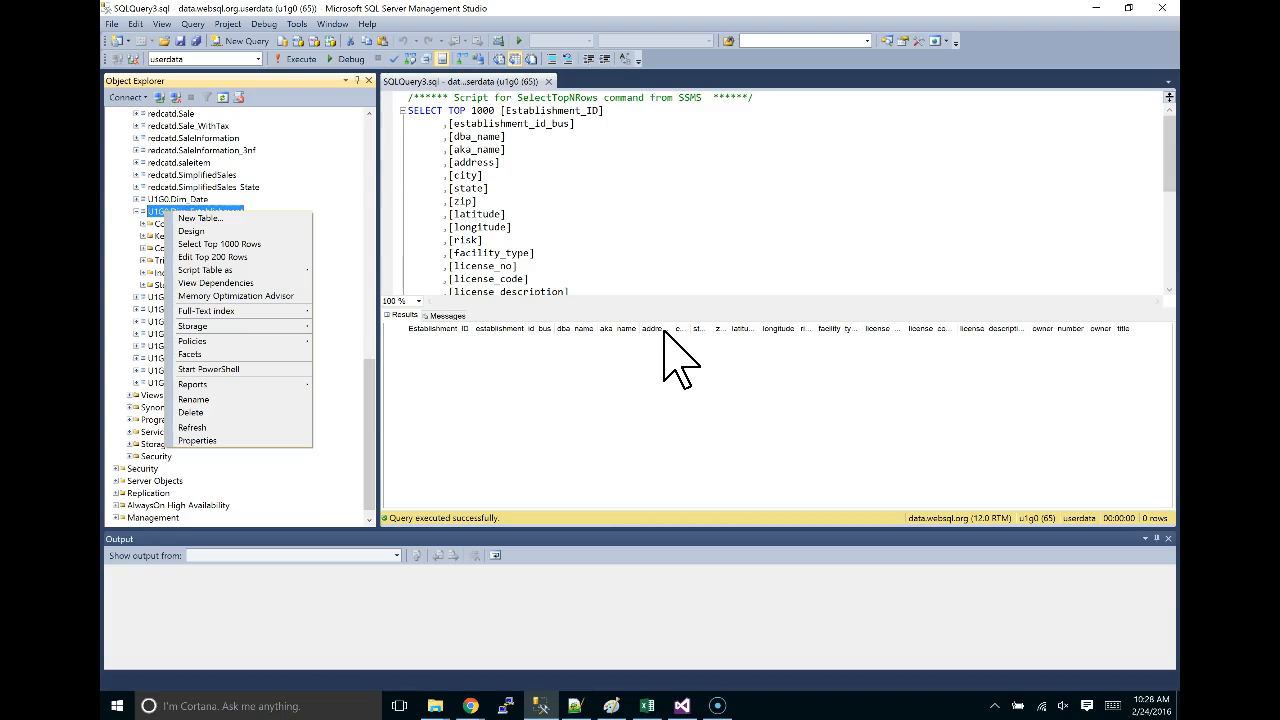
click(160, 210)
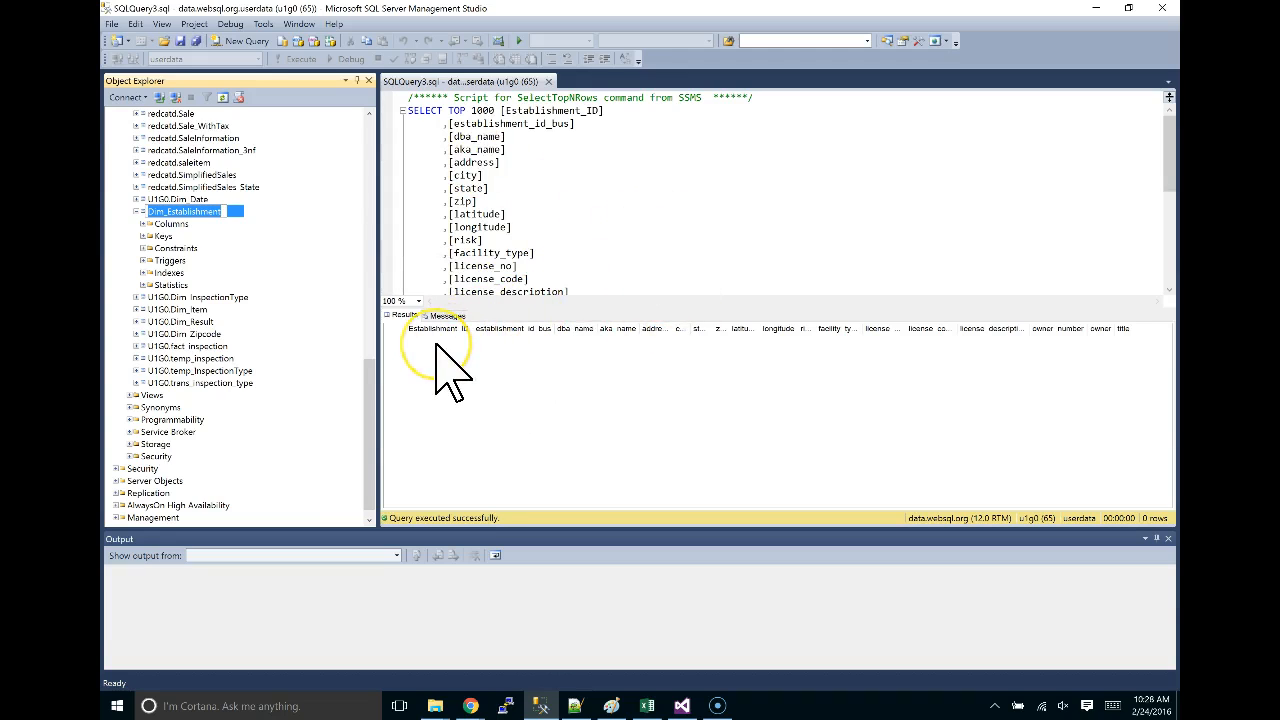
scroll(286, 337, up, 11)
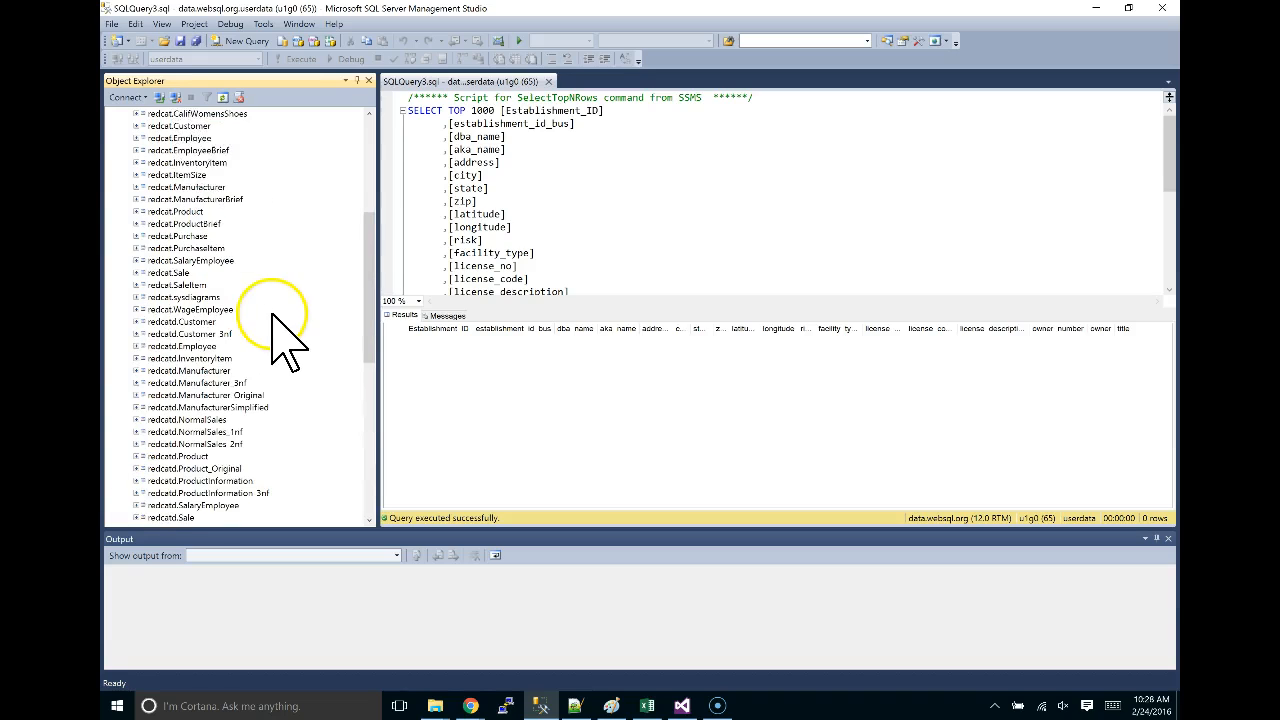
click(161, 97)
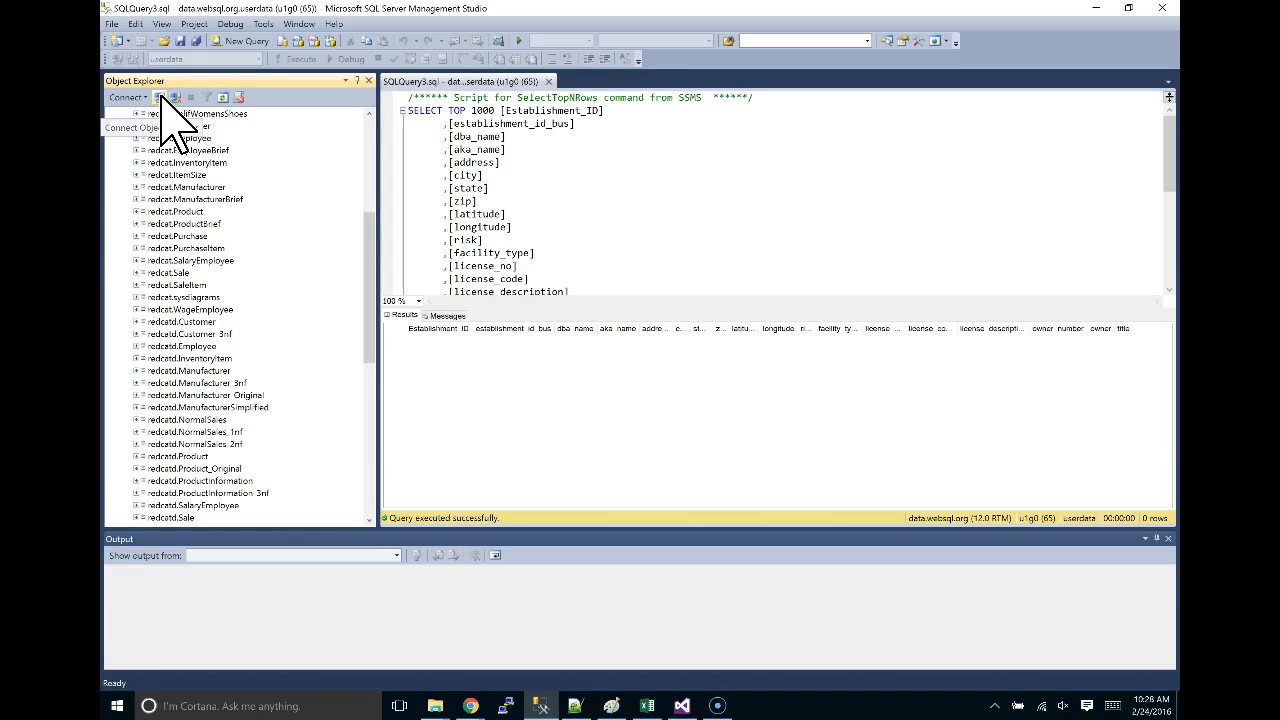
click(159, 97)
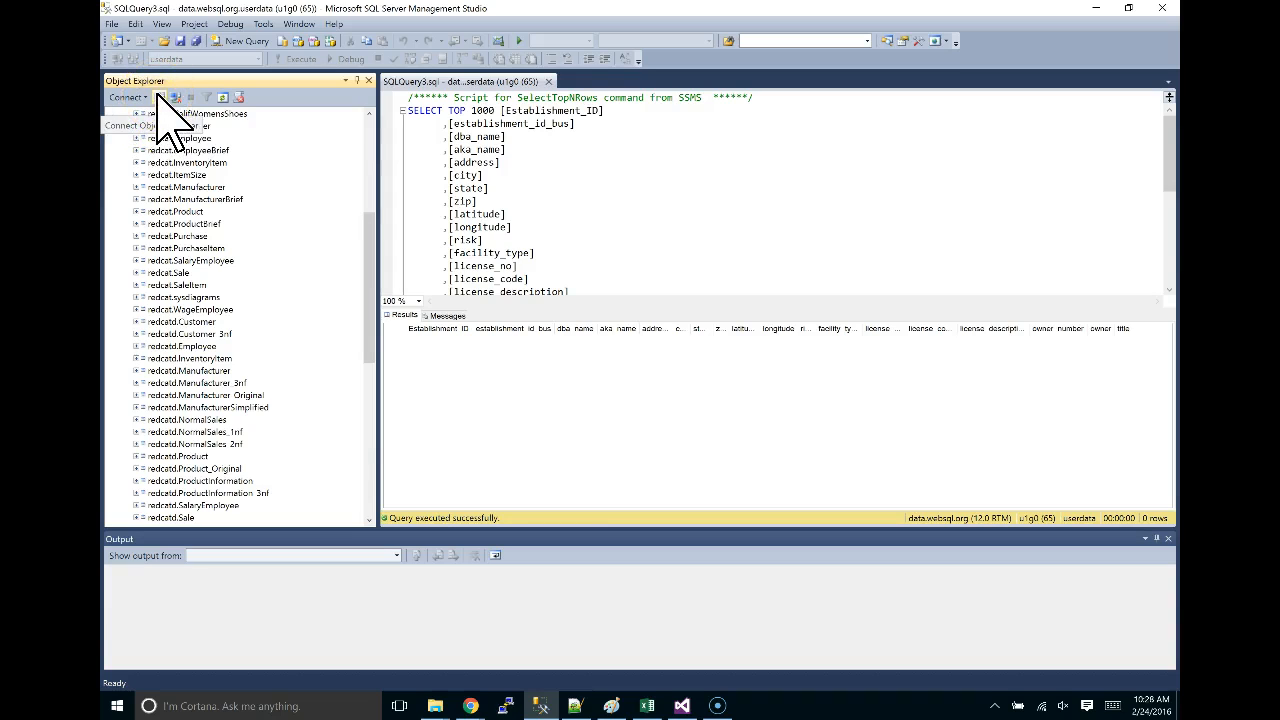
click(162, 97)
click(162, 97)
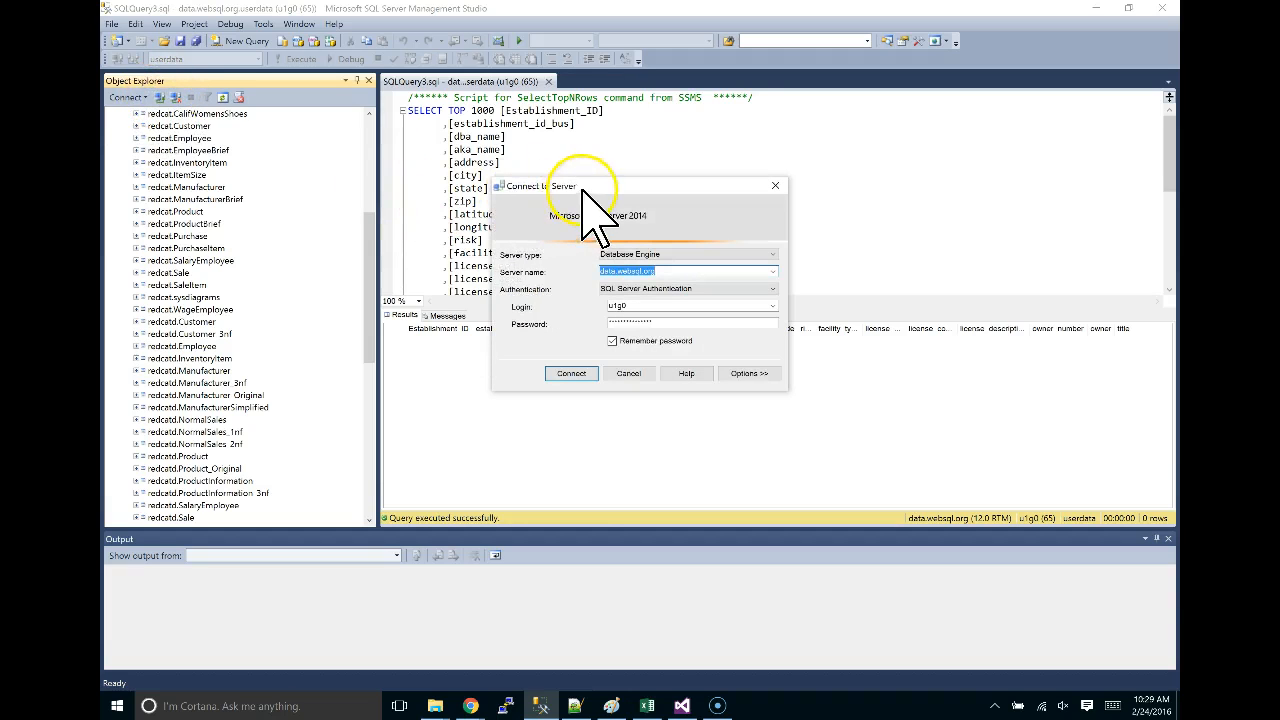
drag(578, 188, 540, 128)
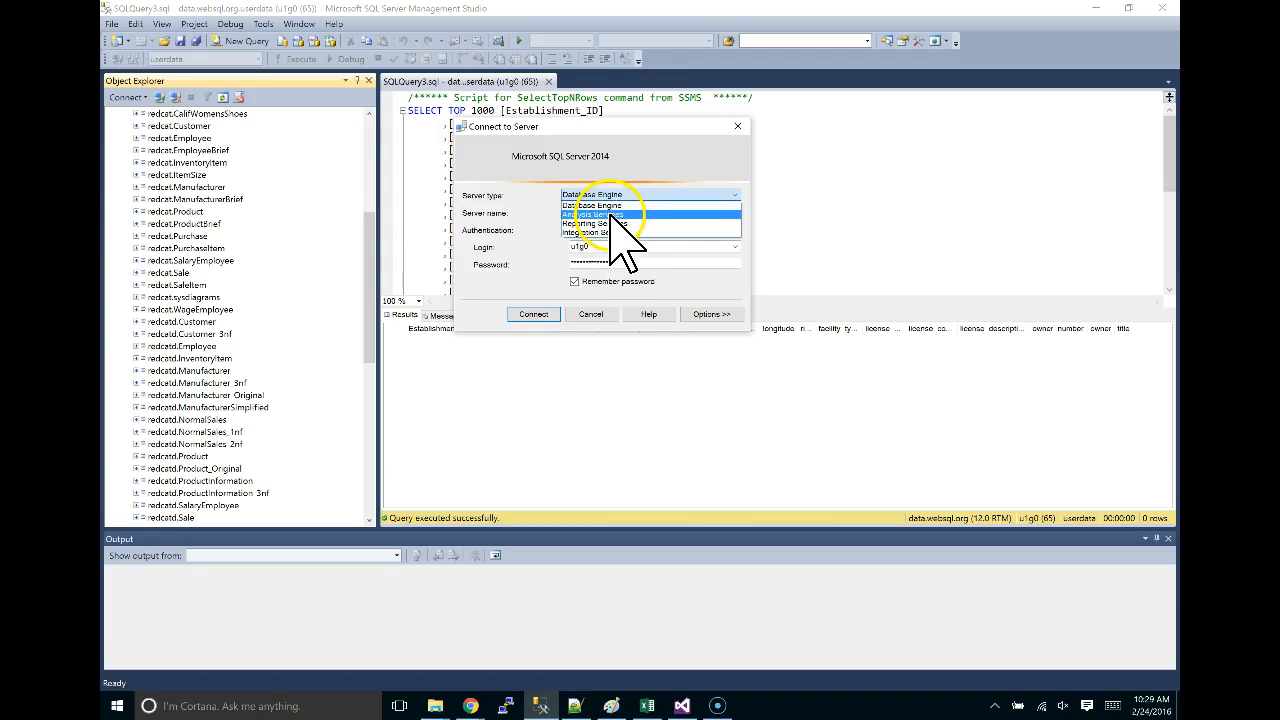
click(618, 204)
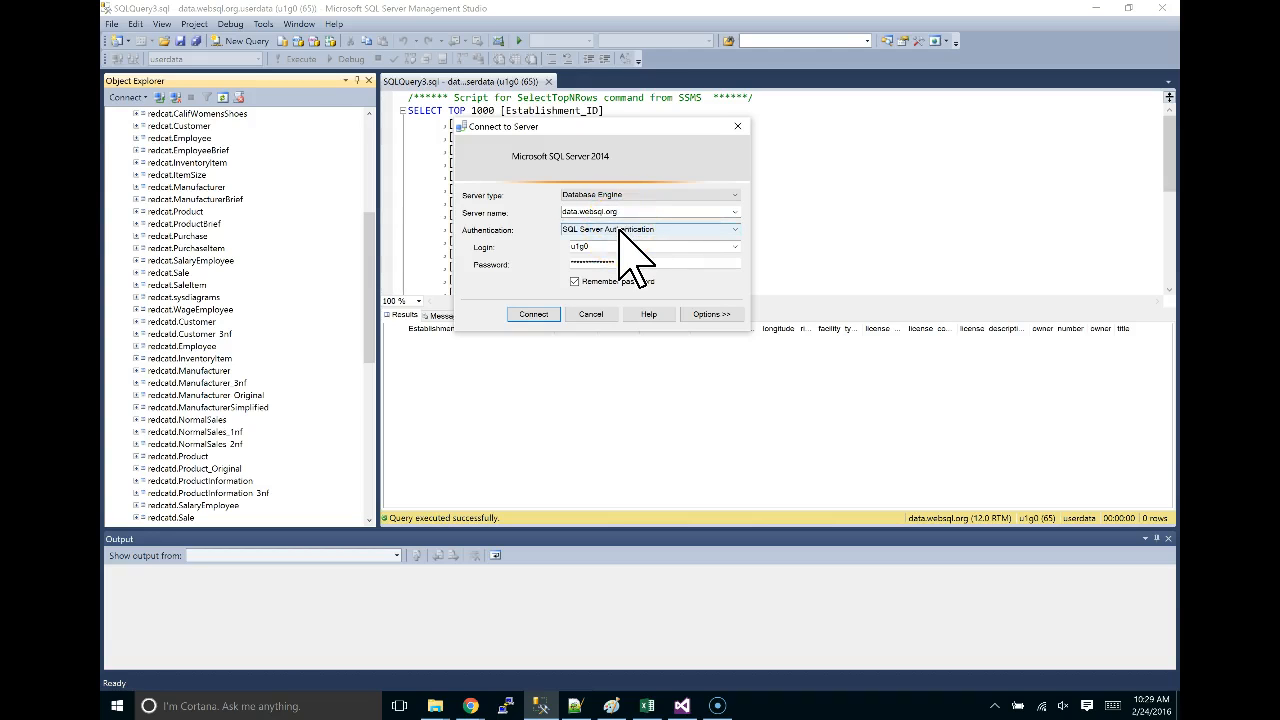
click(594, 248)
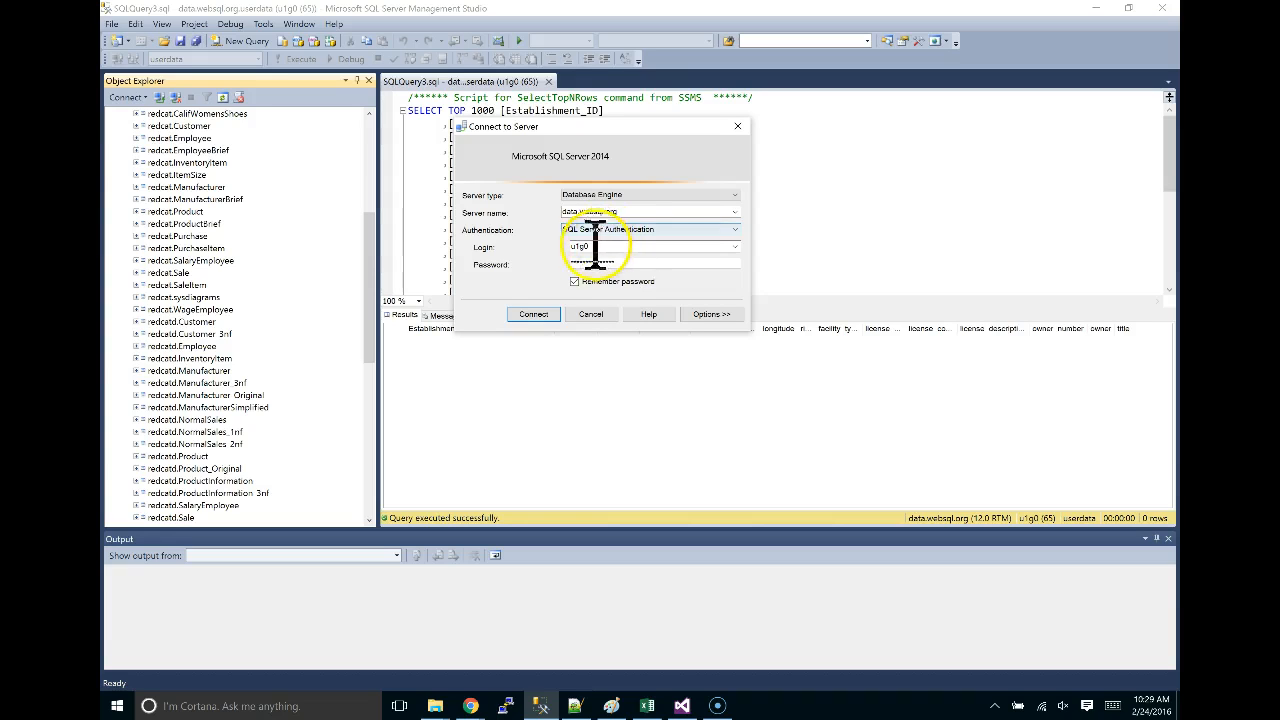
drag(571, 249, 571, 277)
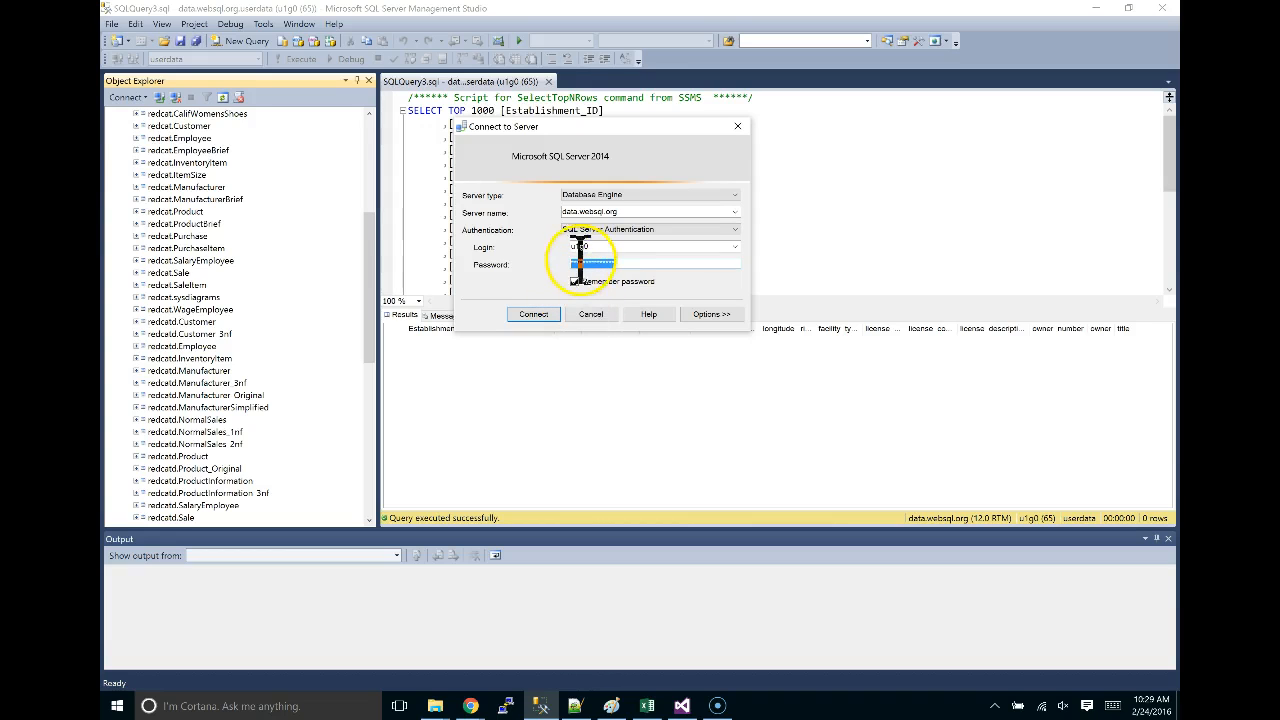
click(533, 314)
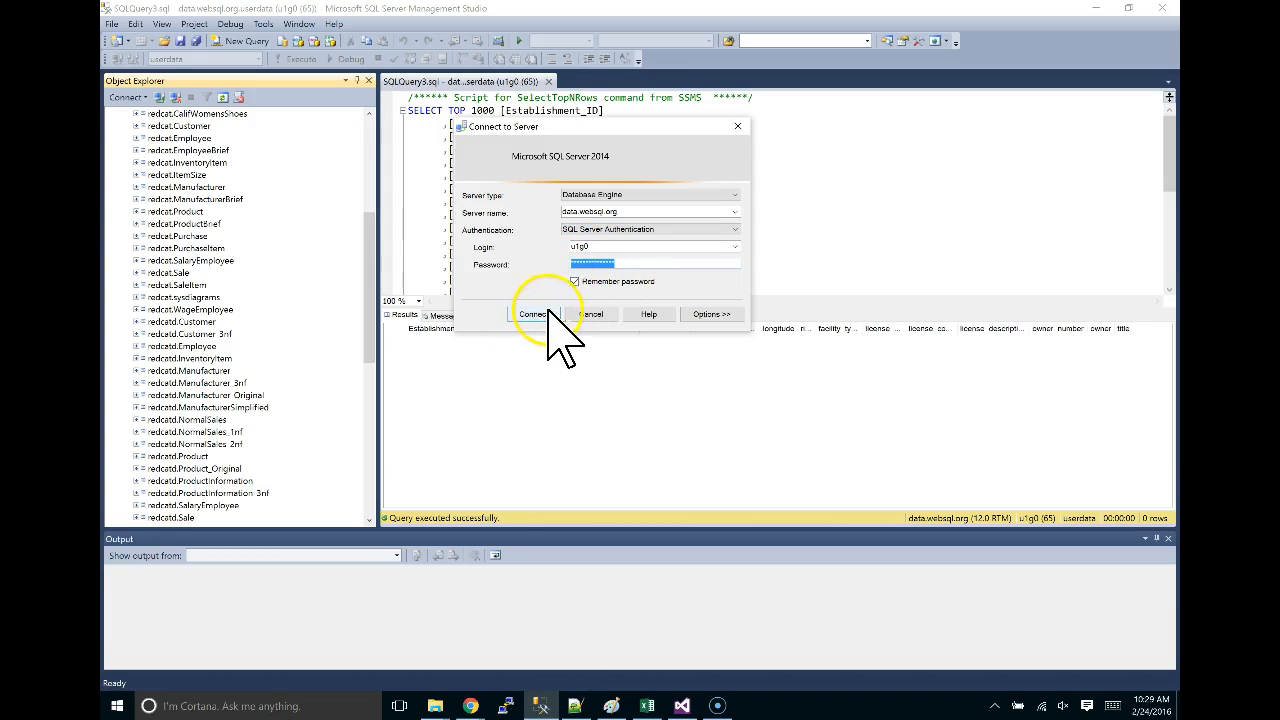
drag(368, 285, 371, 150)
click(121, 201)
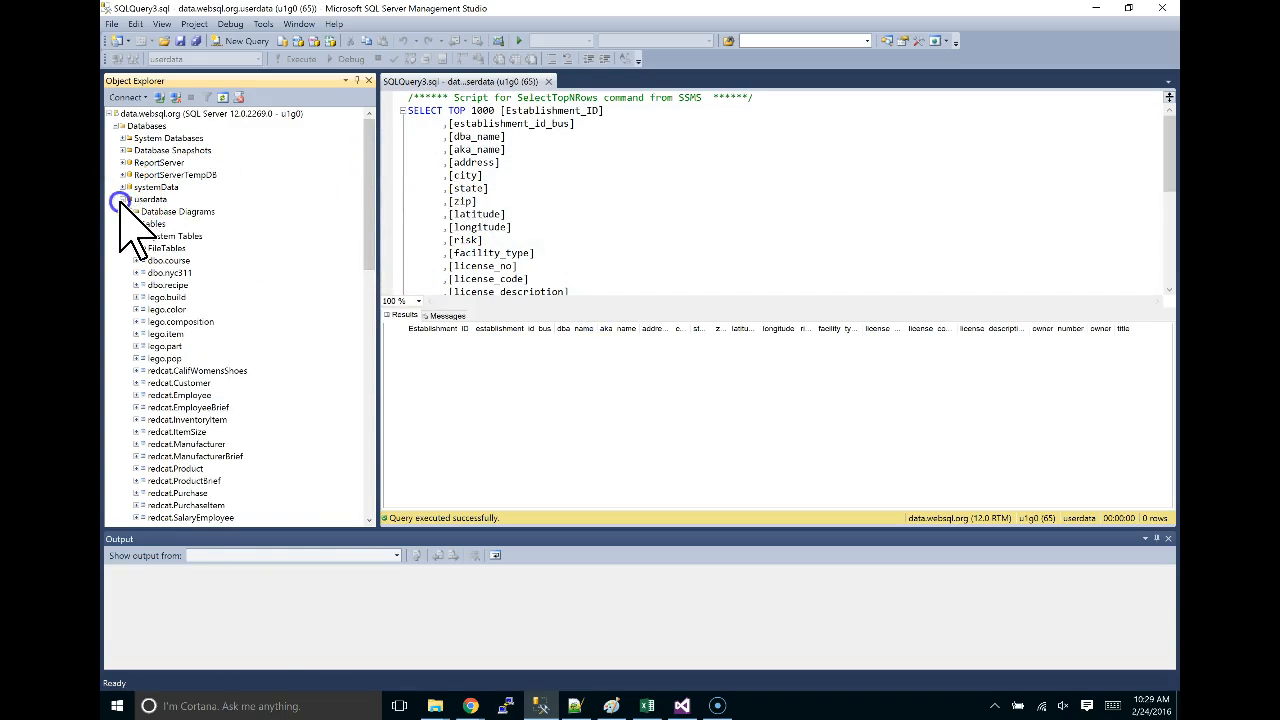
click(122, 199)
Scroll Object Explorer down to the U1G0 tables, including Dim_Establishment.
click(122, 200)
drag(370, 170, 360, 352)
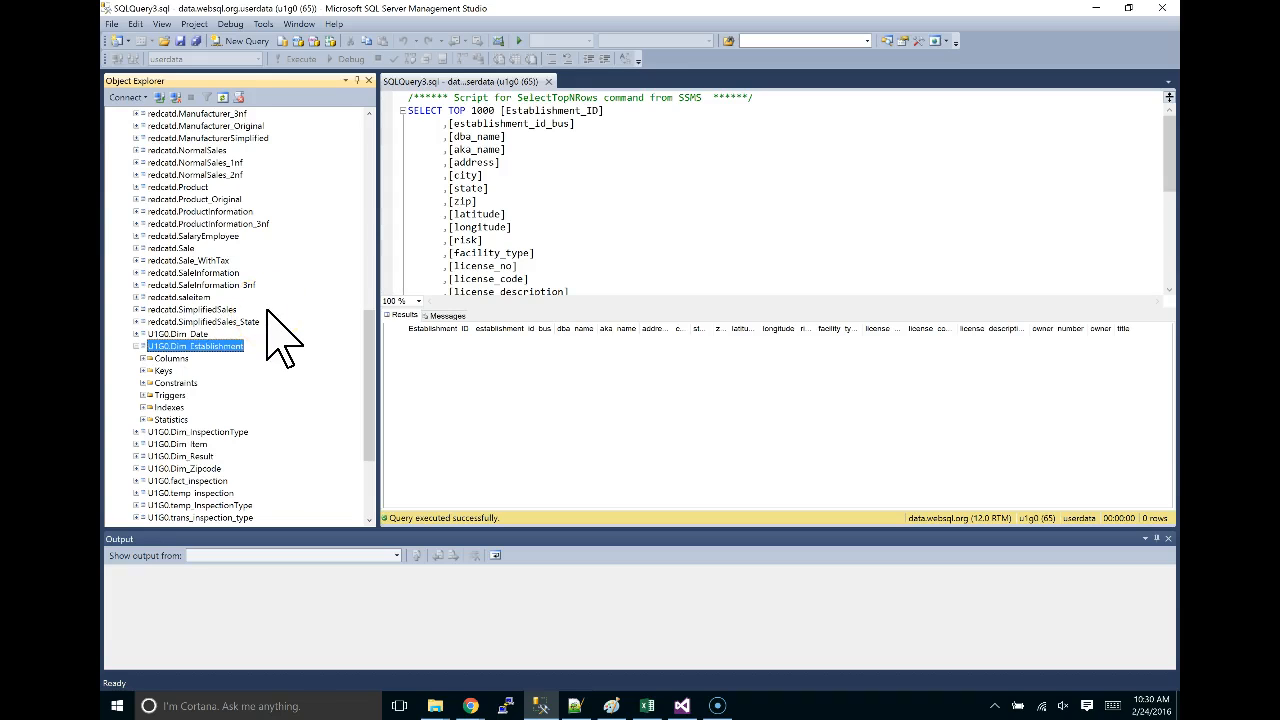
click(231, 45)
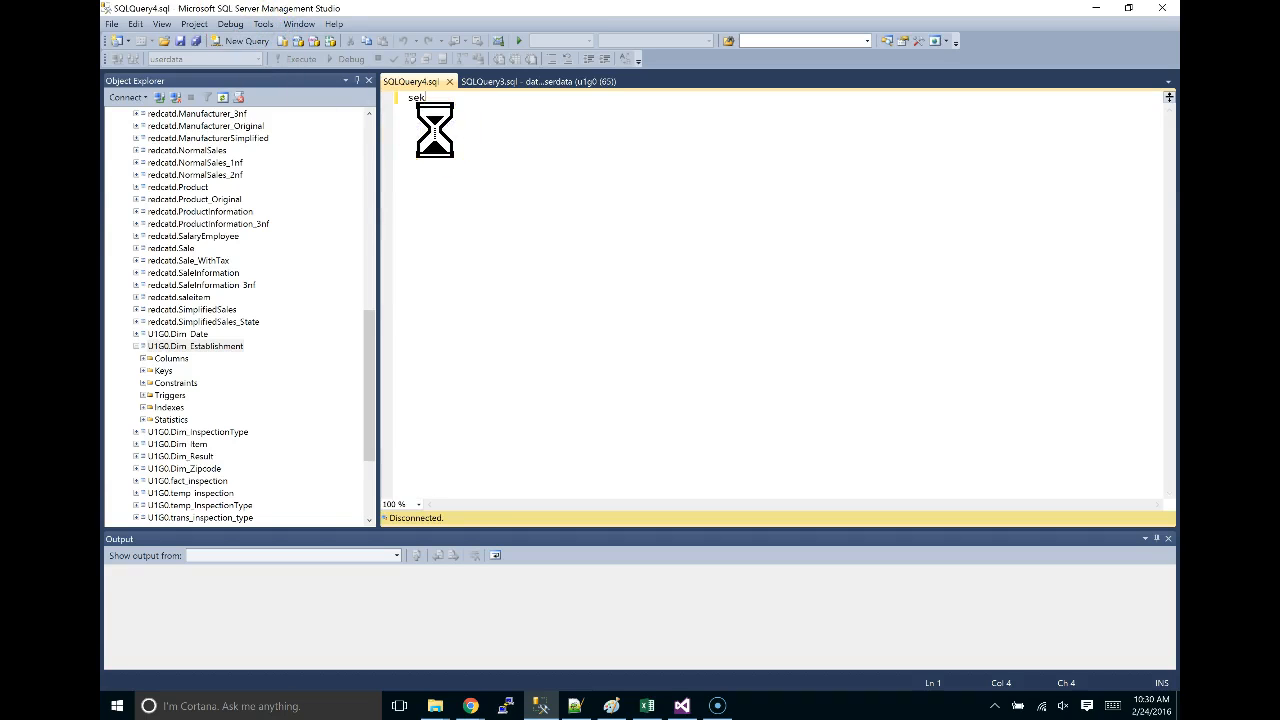
click(627, 373)
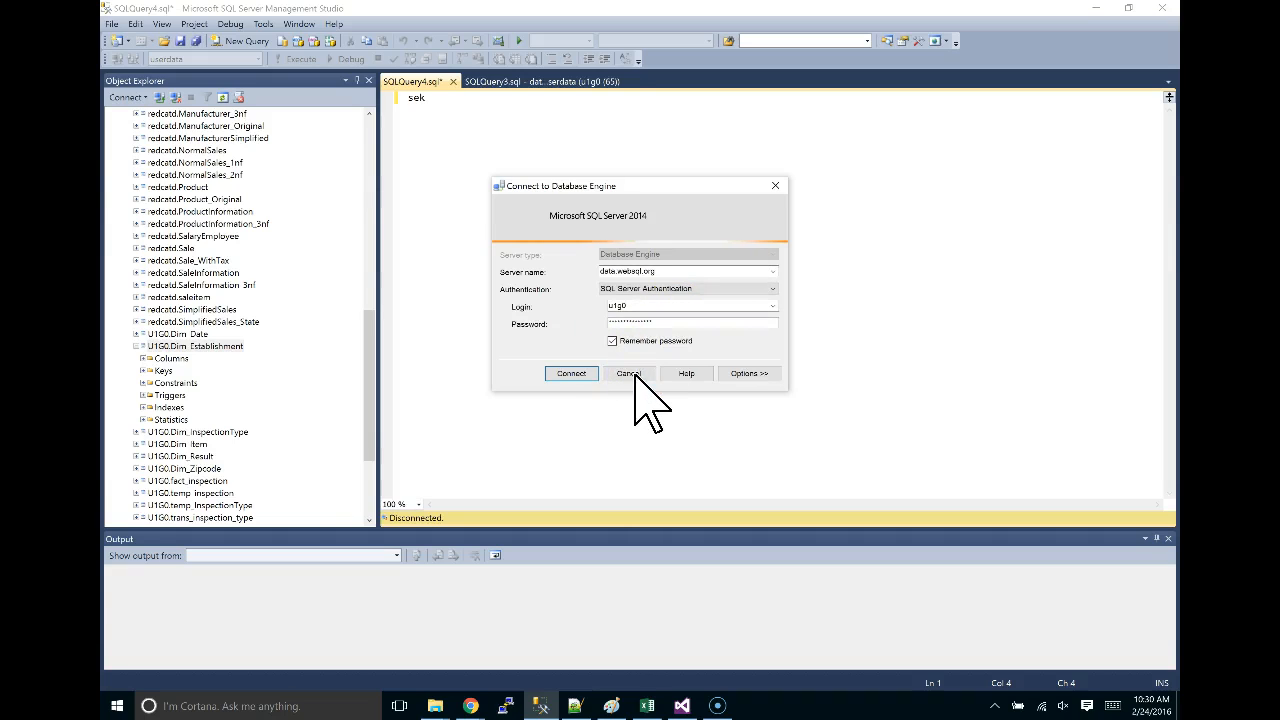
click(628, 373)
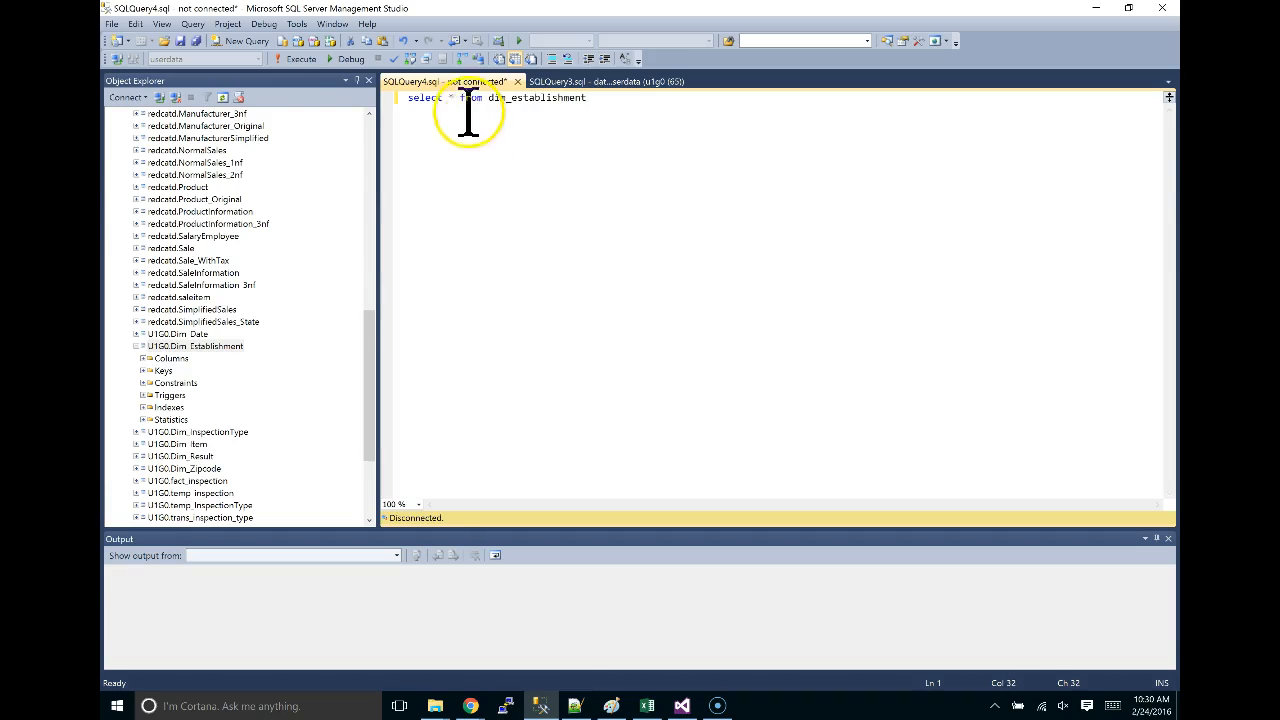
click(298, 41)
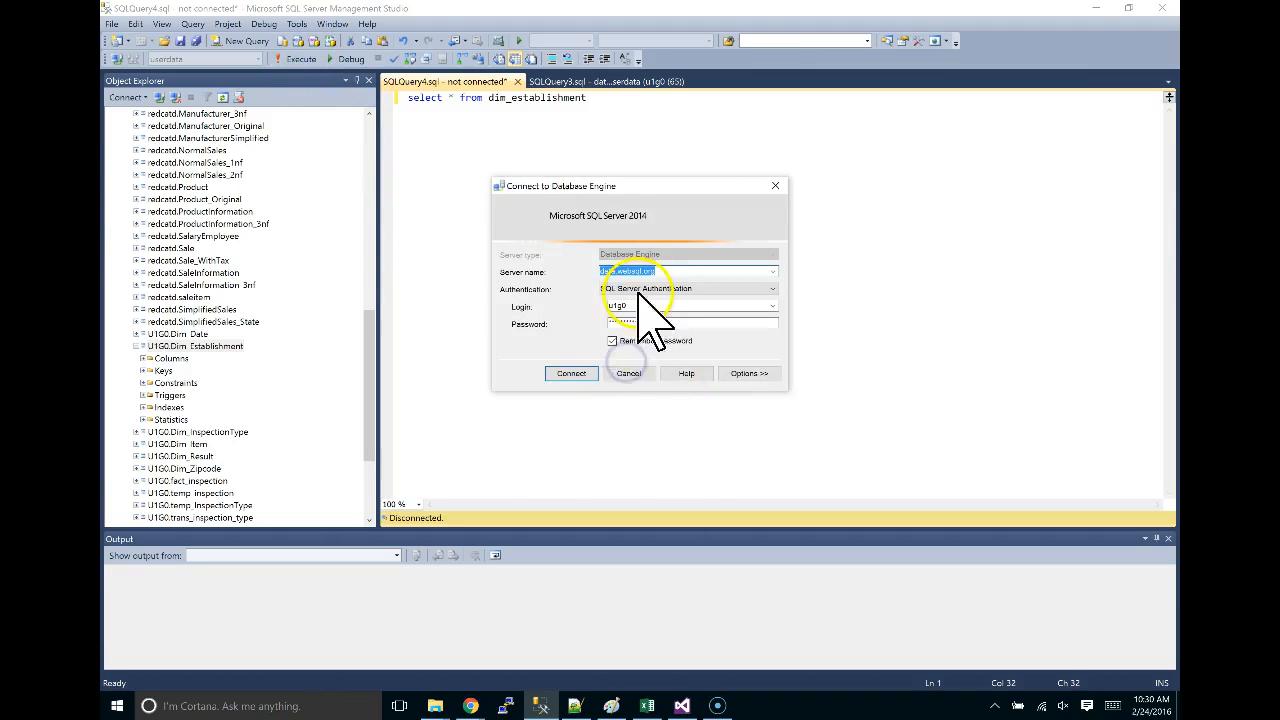
click(625, 373)
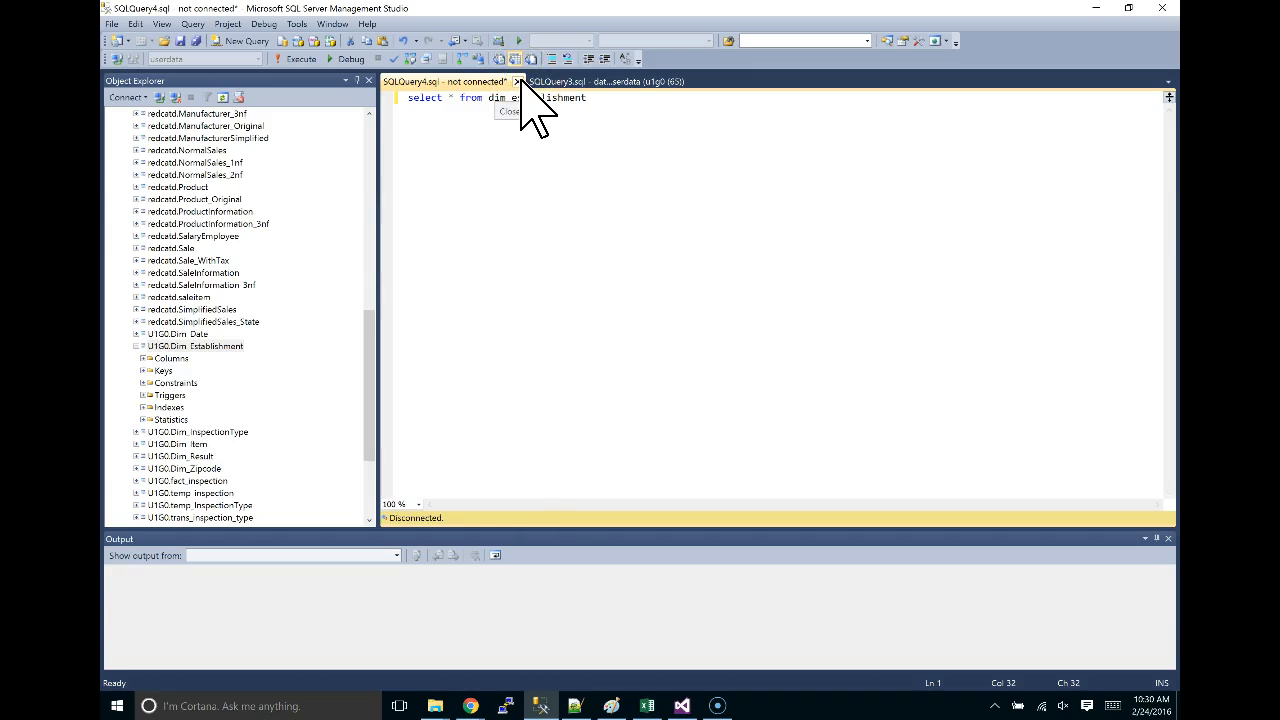
drag(588, 97, 378, 92)
key(ctrl+c)
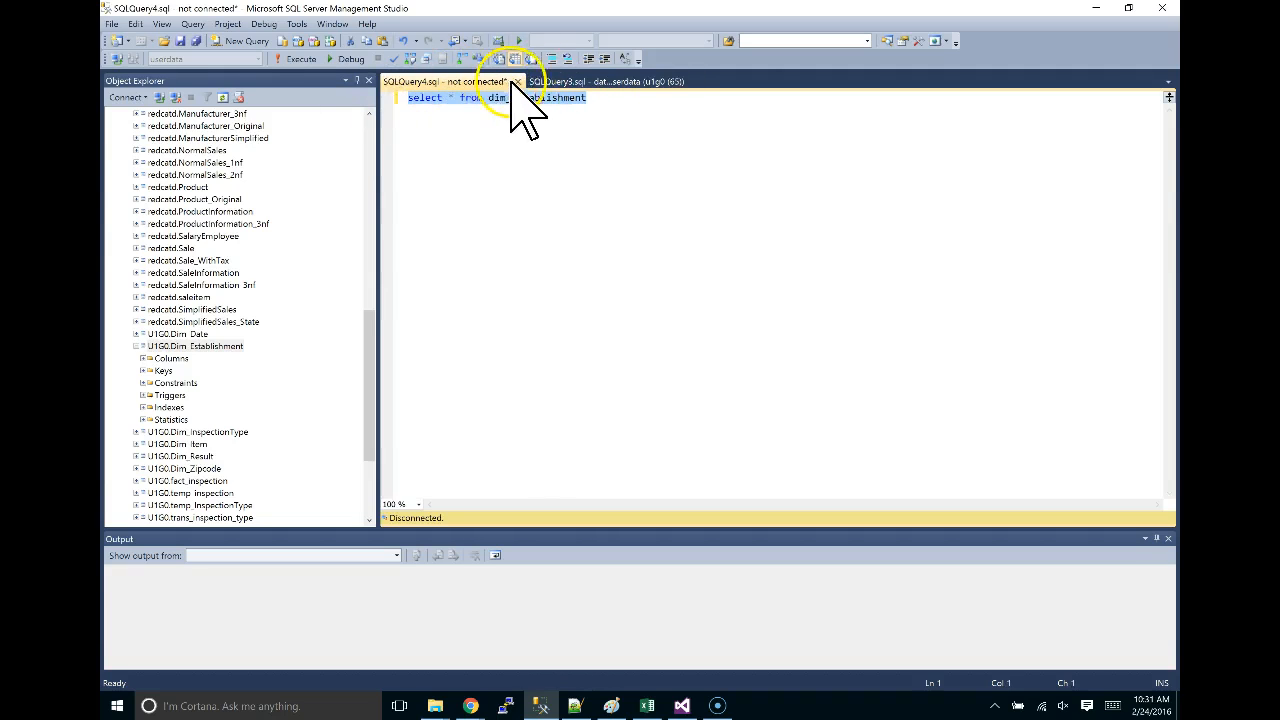
click(517, 81)
Discard the unsaved query and open a new SQLQuery5 query window on the userdata database.
click(683, 440)
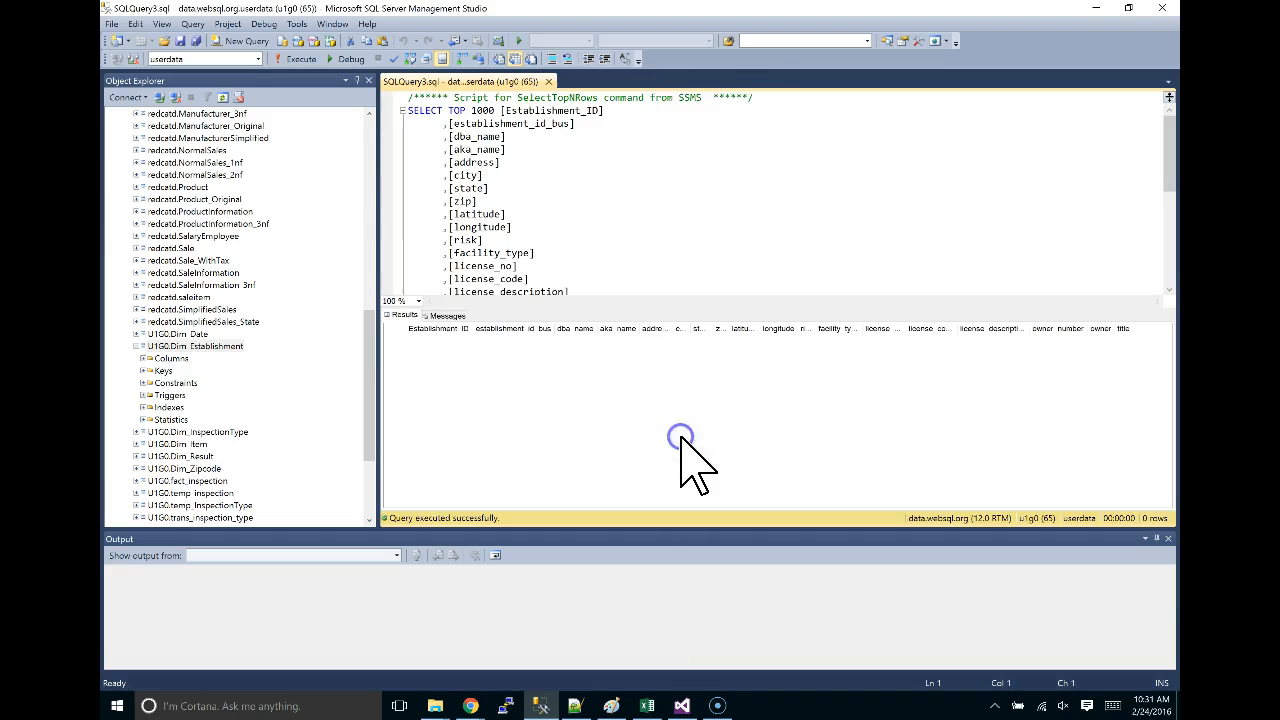
drag(372, 338, 370, 135)
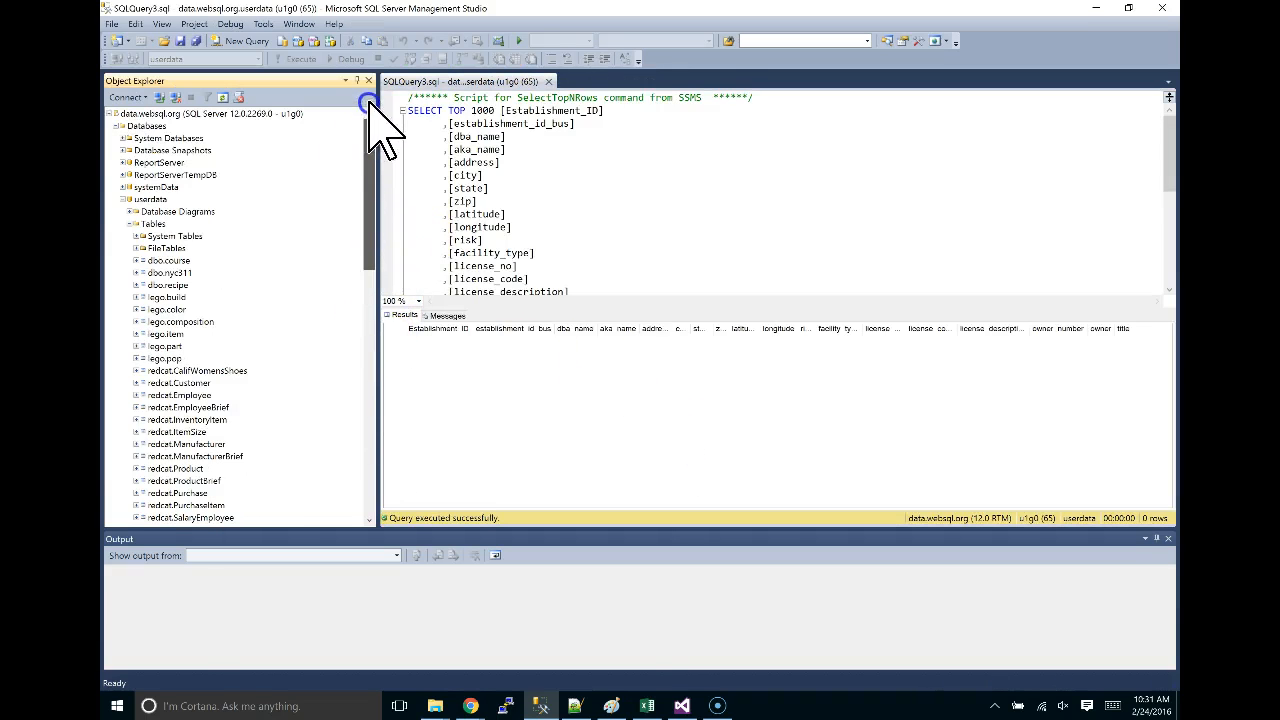
click(150, 199)
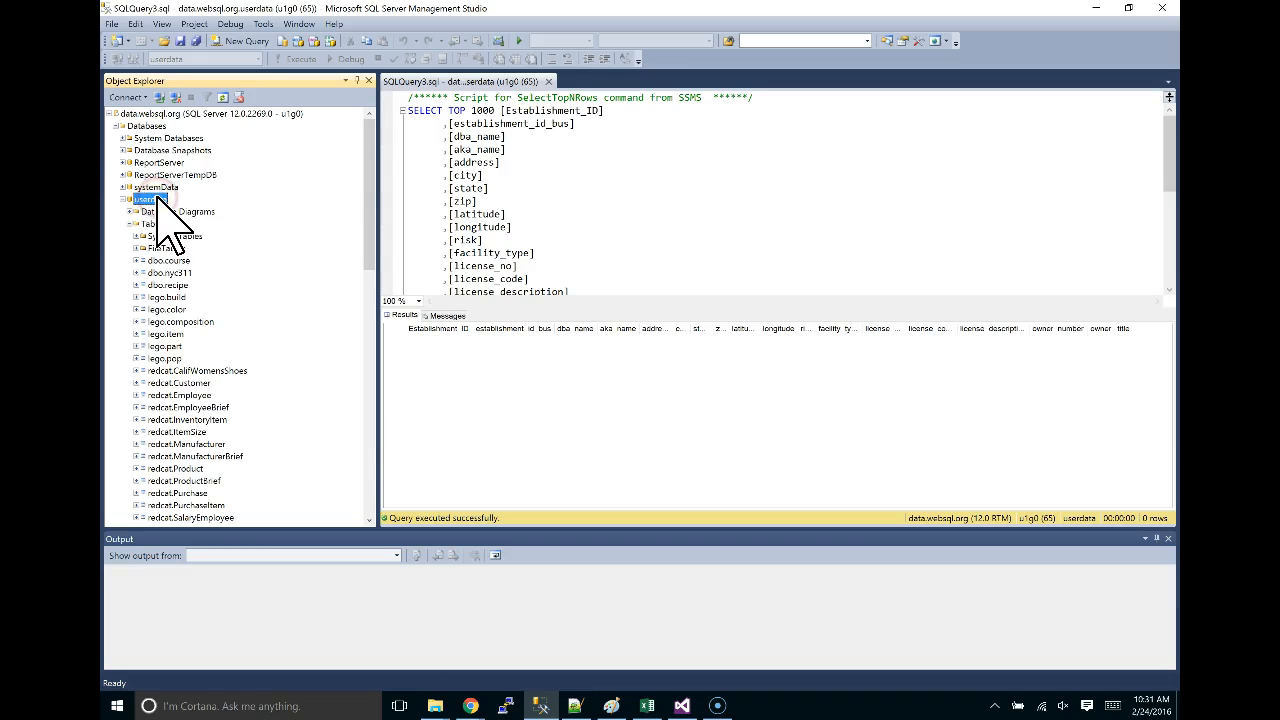
click(236, 43)
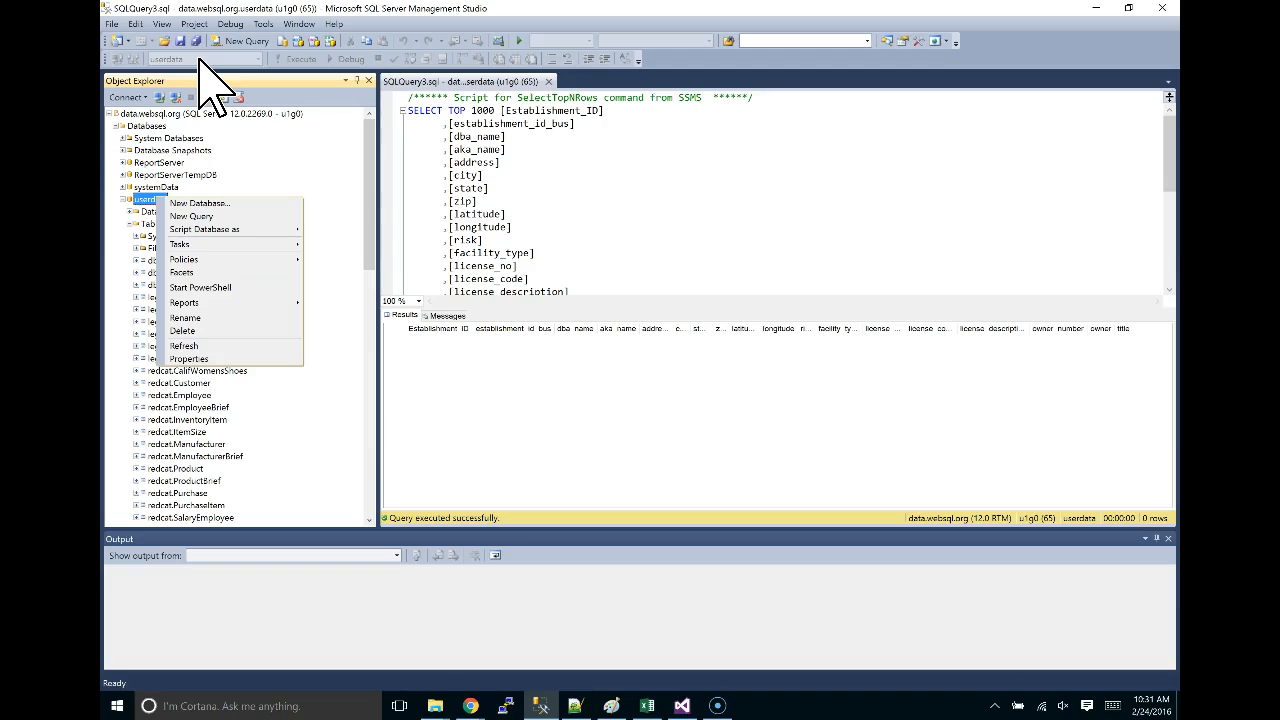
click(197, 216)
click(199, 216)
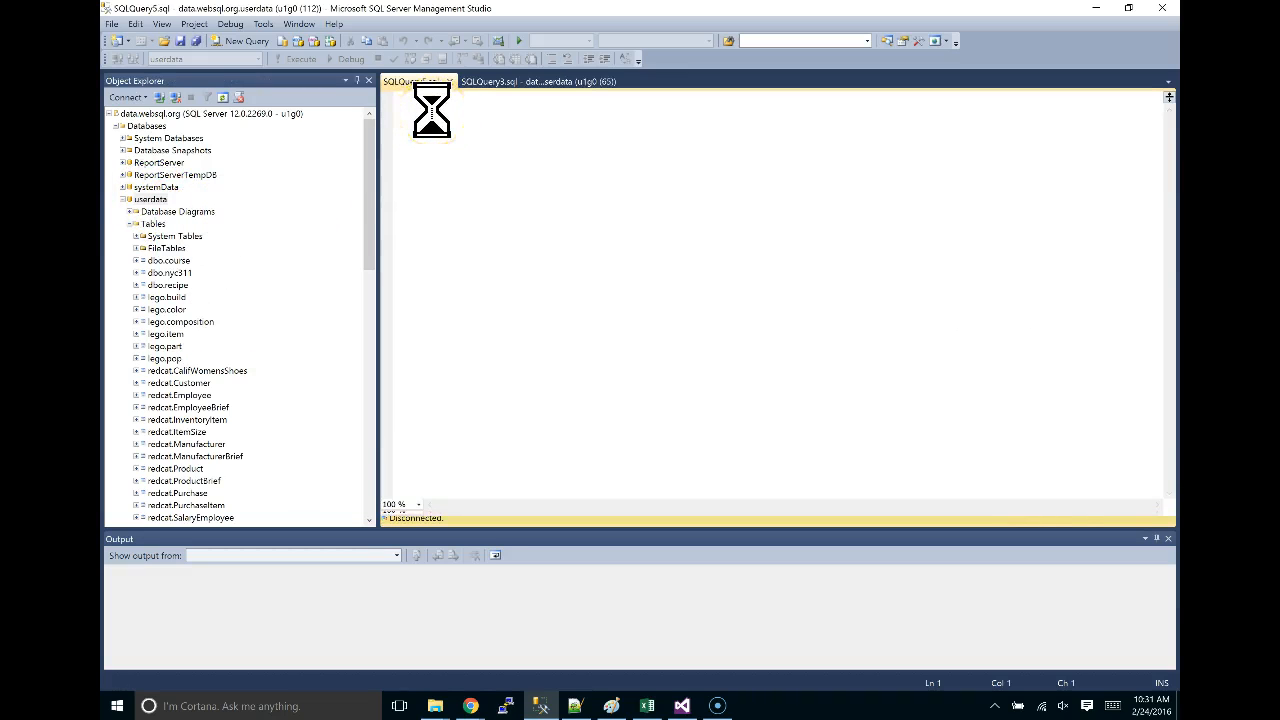
Run 'select * from dim_establishment' on userdata, confirm it returns 0 rows, and return to Visual Studio.
key(ctrl+v)
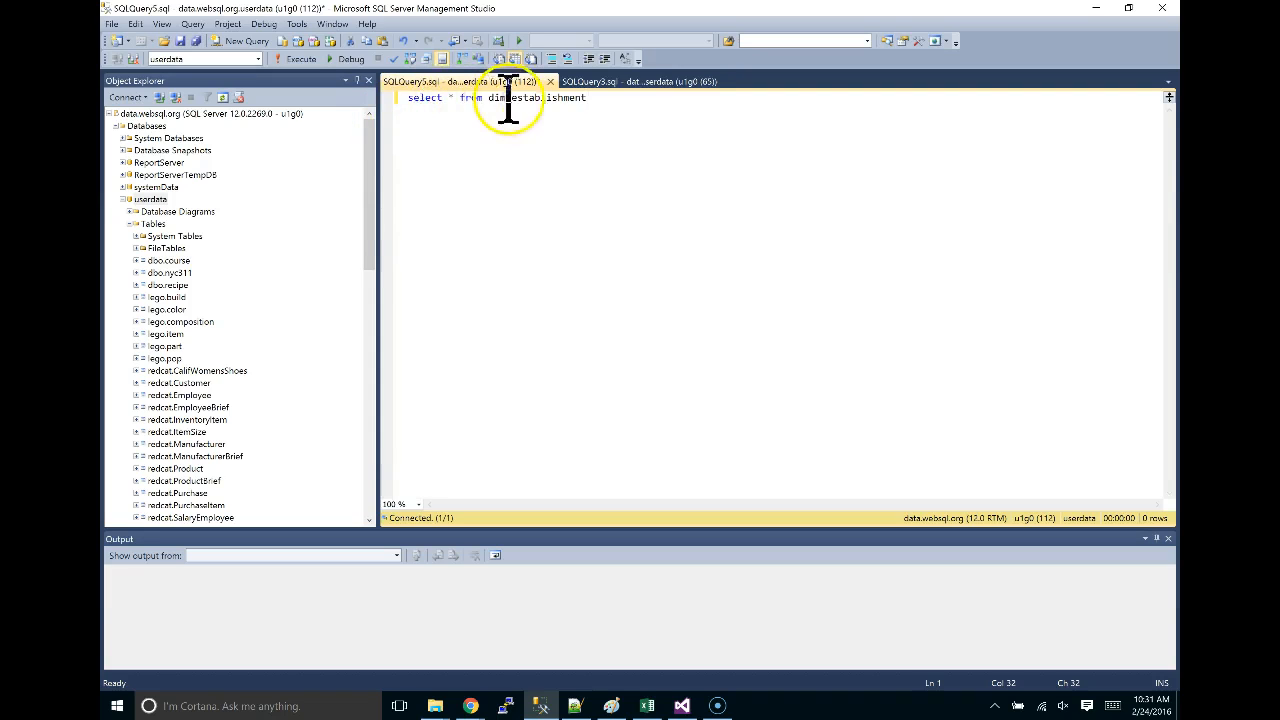
click(302, 62)
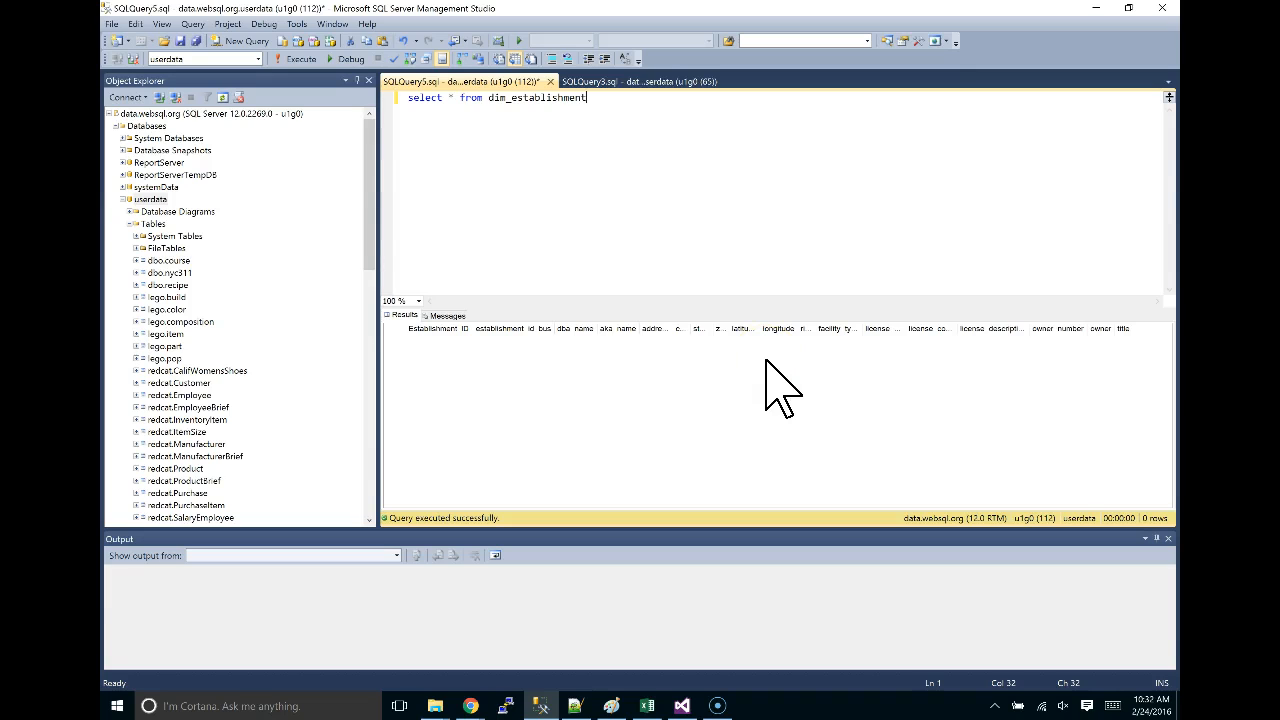
key(alt+Tab)
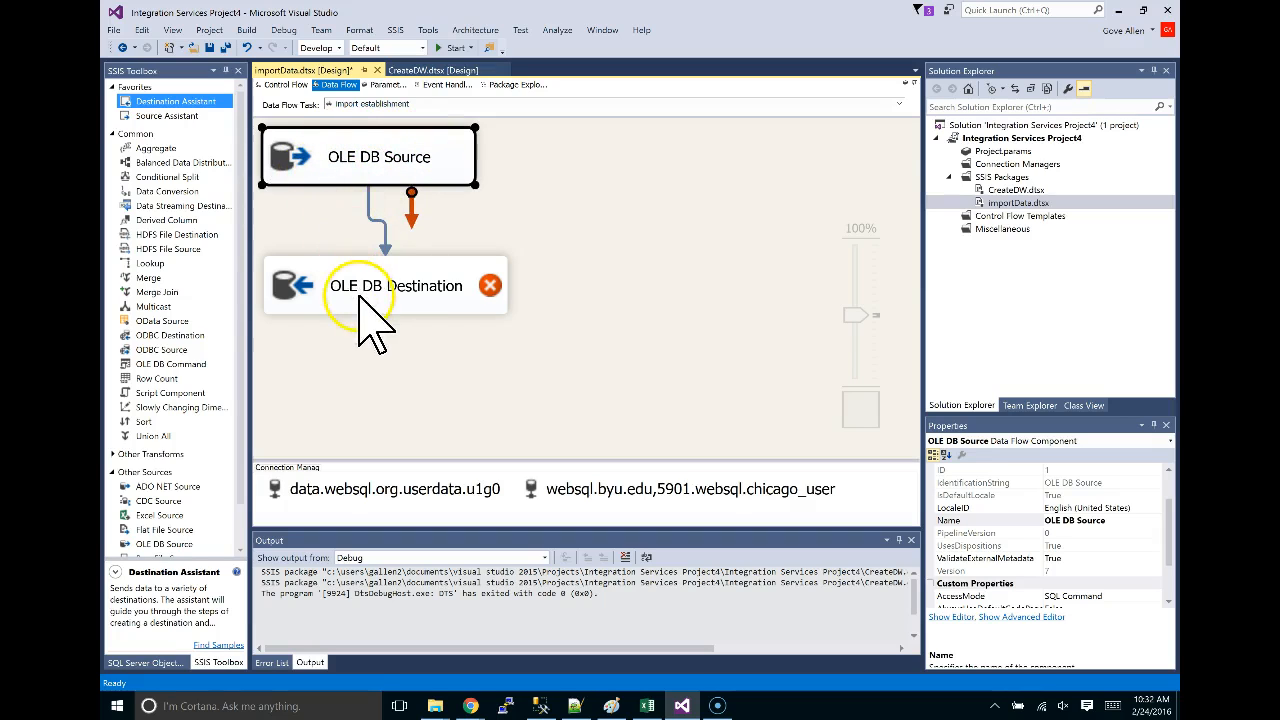
Select the OLE DB Destination component in the import establishment data flow.
mouse_move(383, 312)
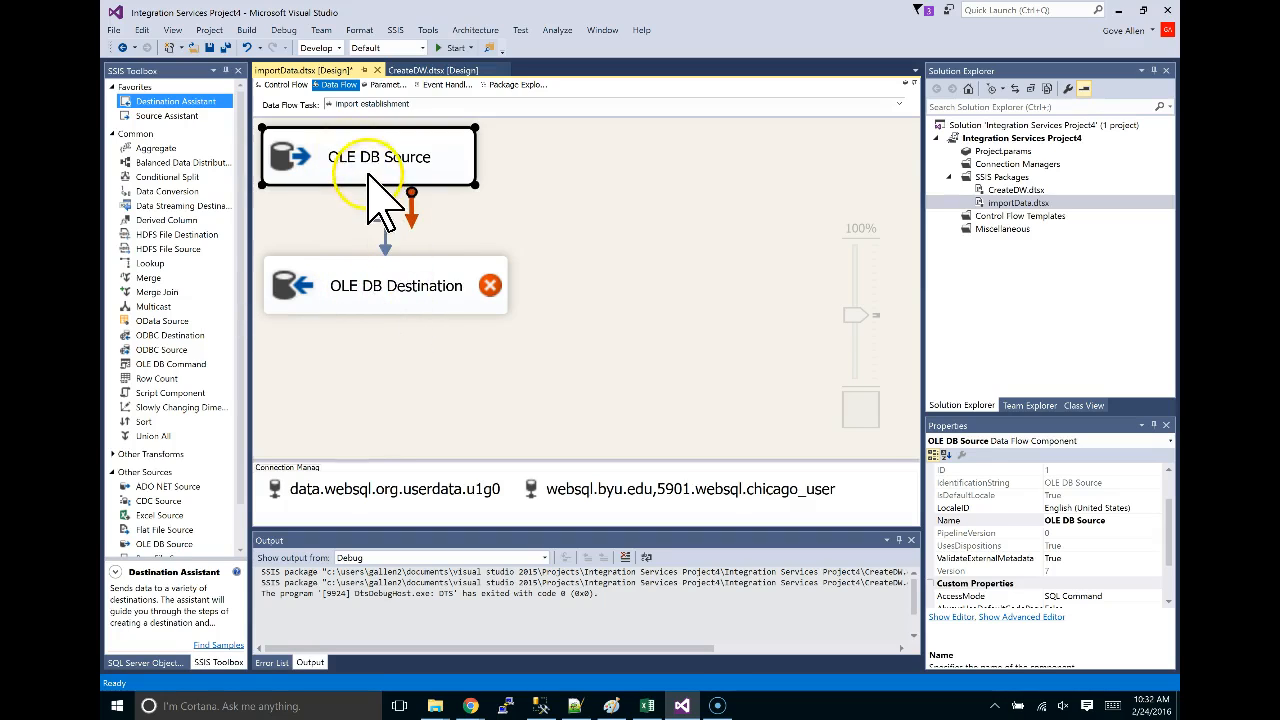
click(395, 318)
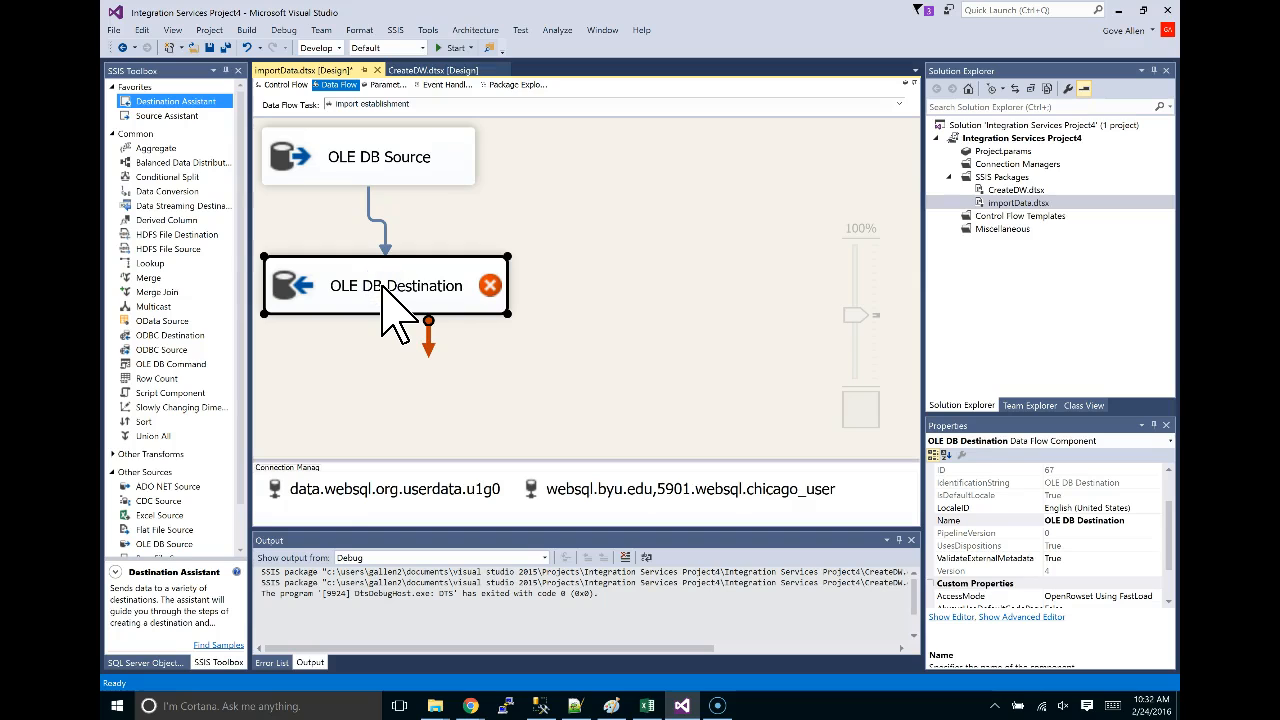
In the OLE DB Destination Editor, choose [U1G0].[Dim_Establishment] as the fast-load destination table.
double_click(382, 288)
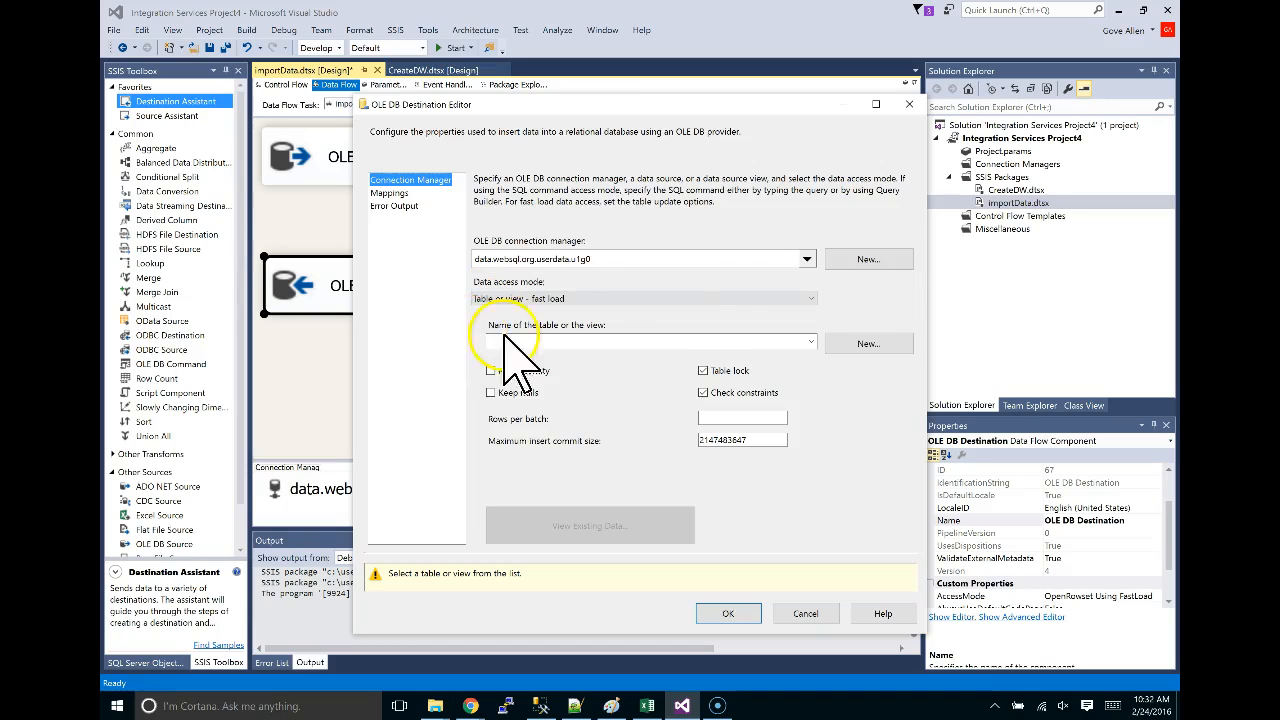
click(811, 341)
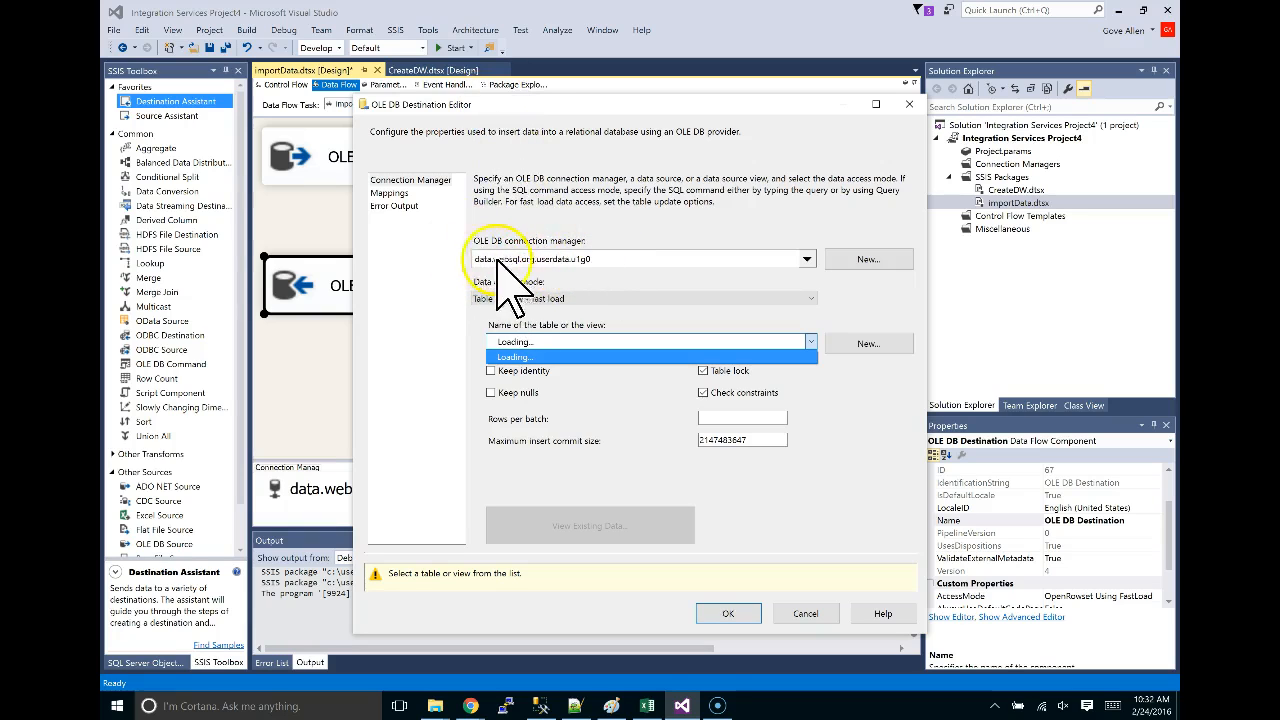
click(515, 339)
click(497, 341)
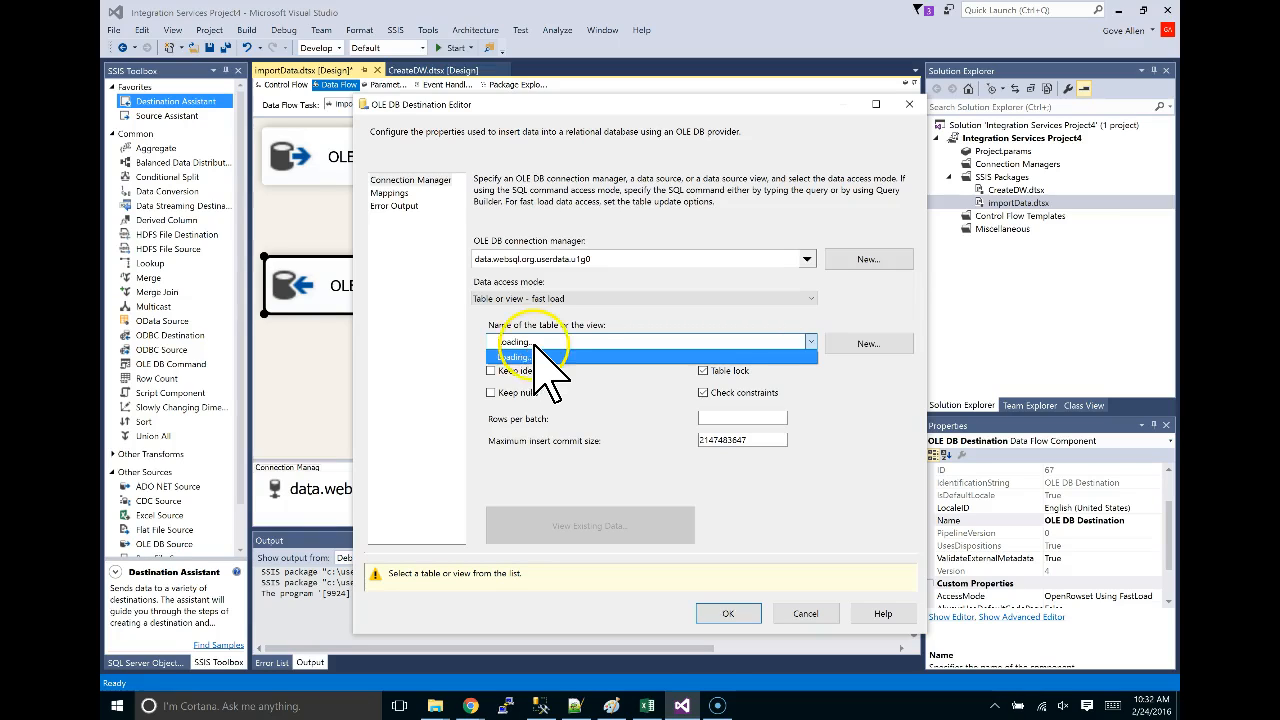
click(680, 105)
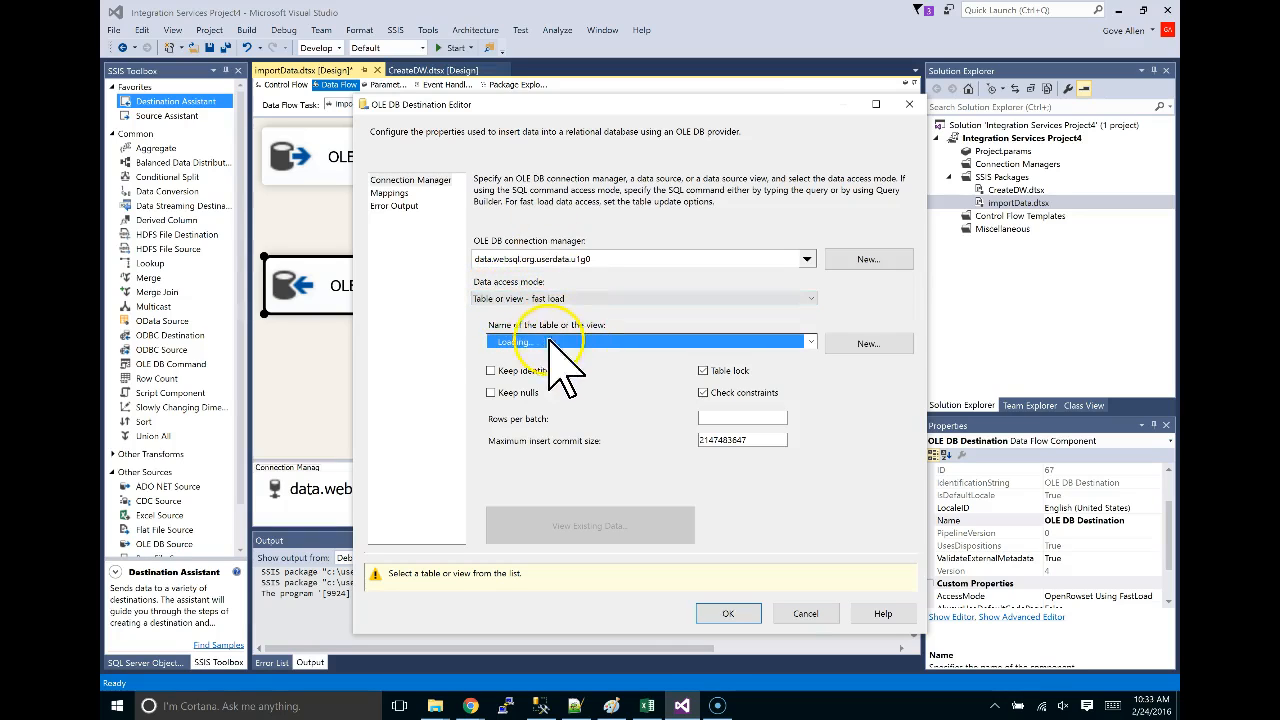
click(810, 340)
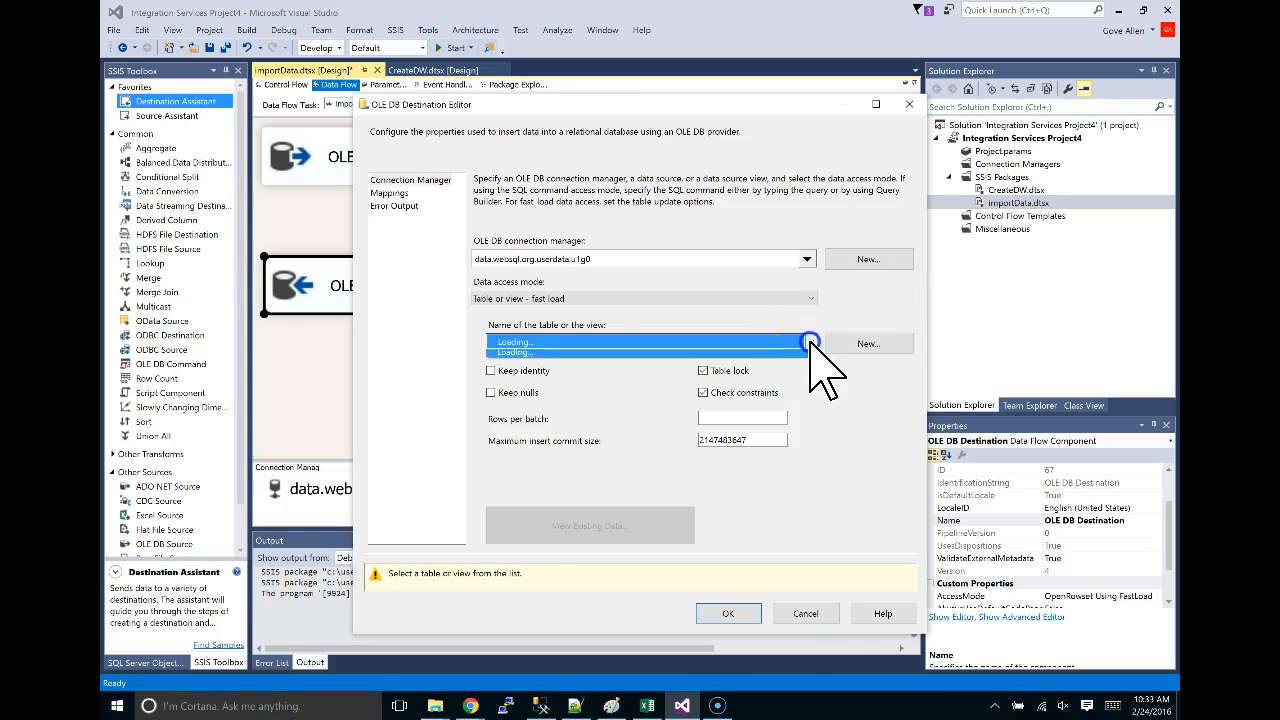
click(811, 372)
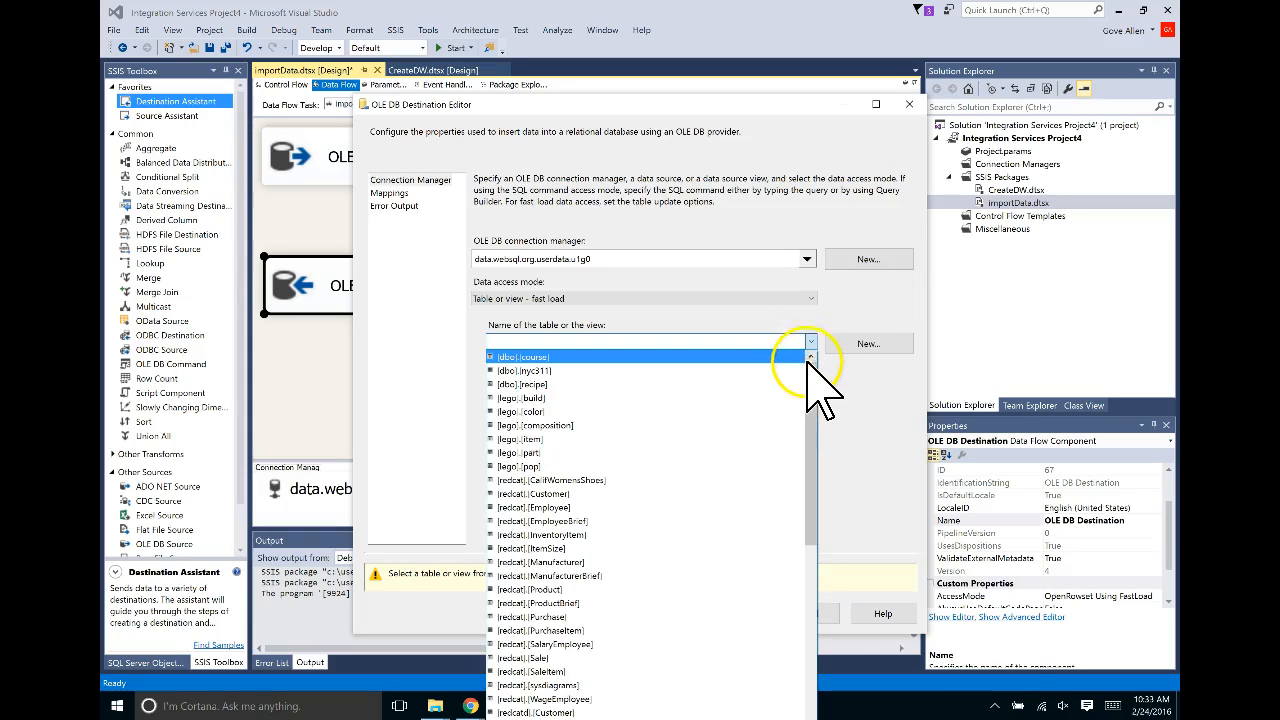
drag(811, 378, 808, 604)
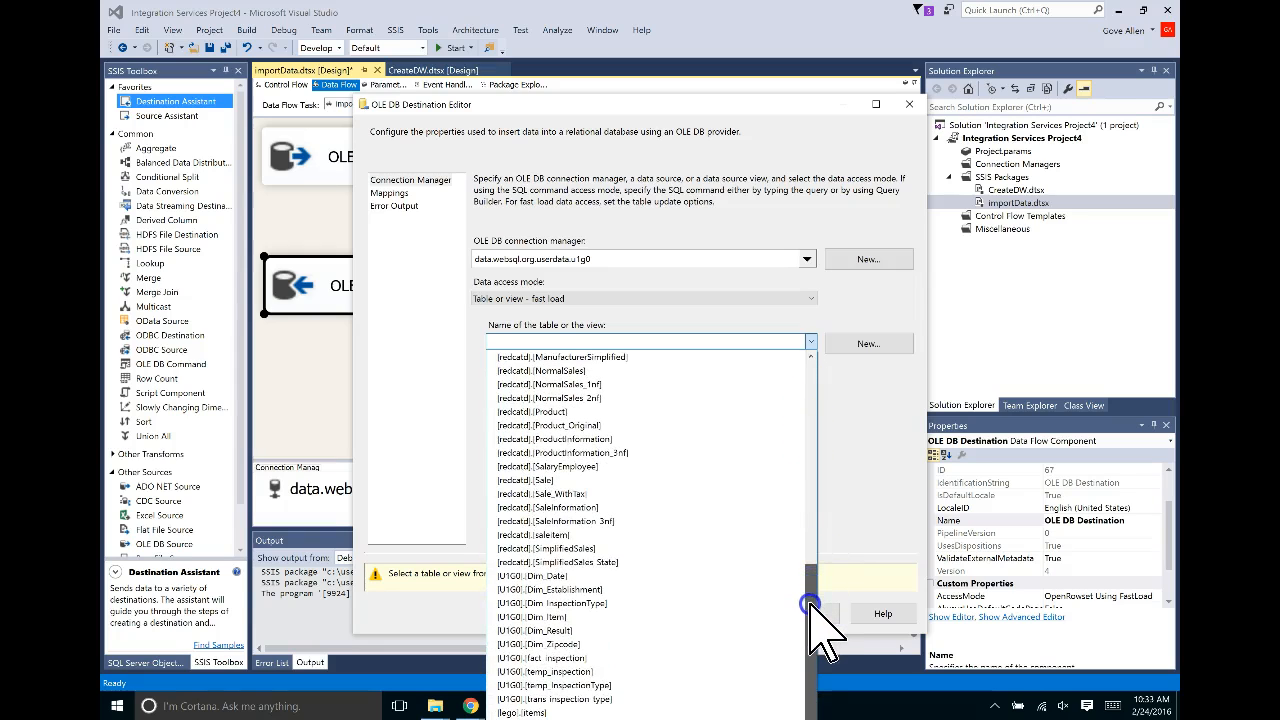
click(543, 591)
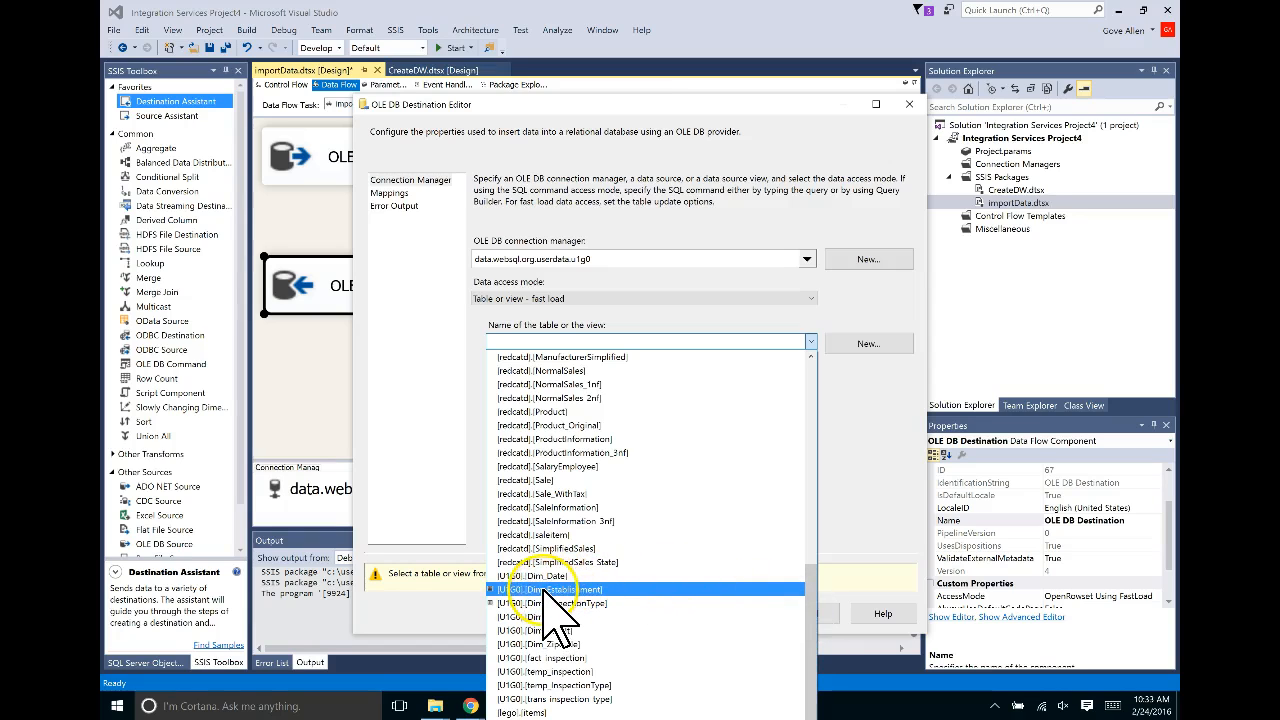
click(543, 590)
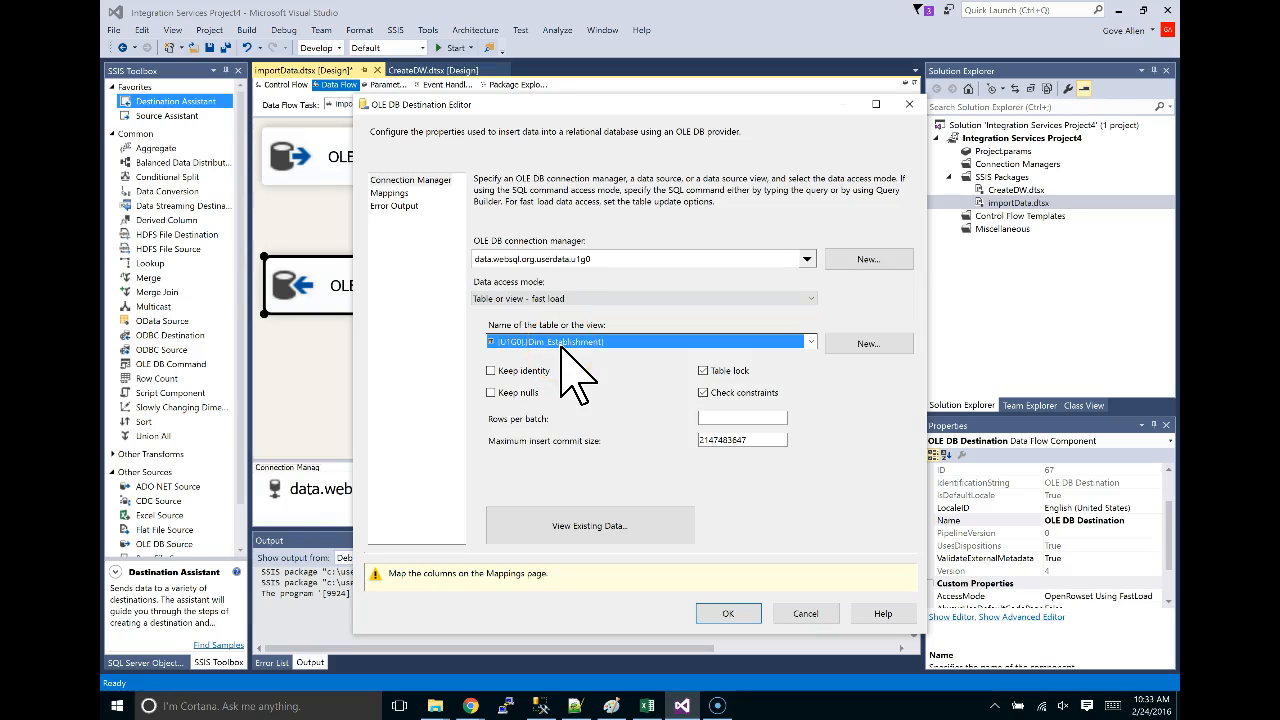
drag(440, 104, 622, 102)
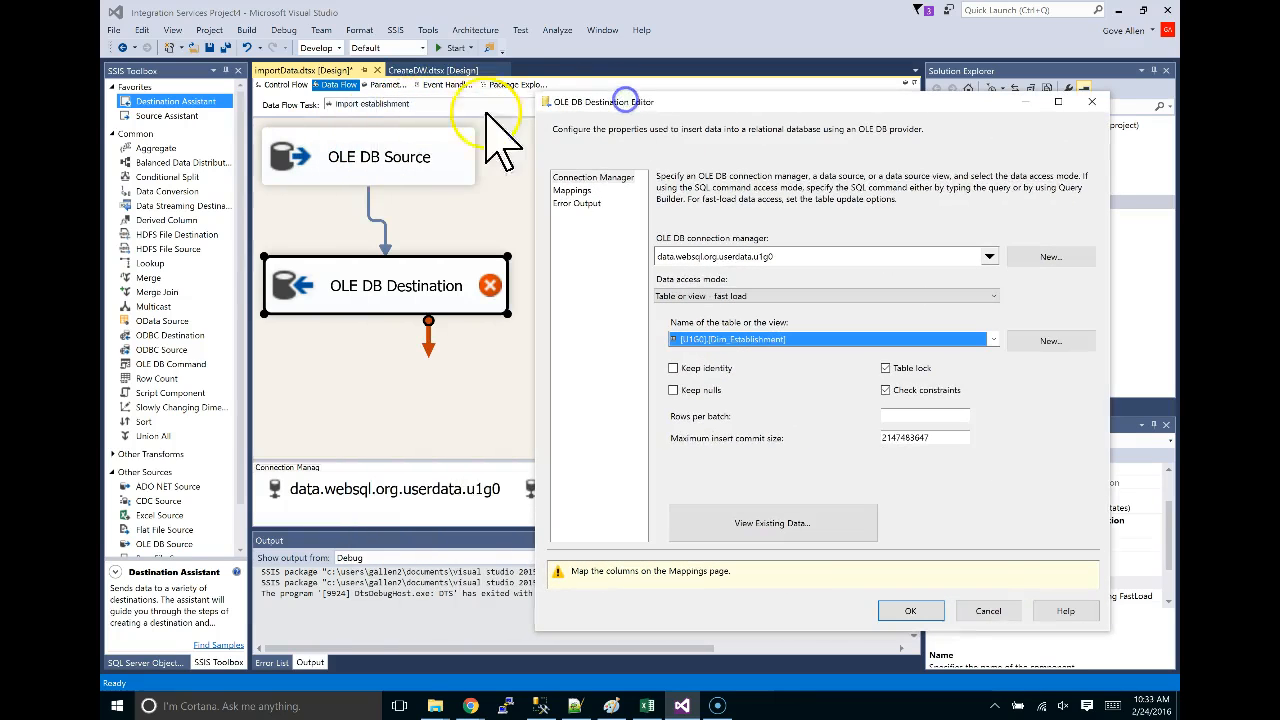
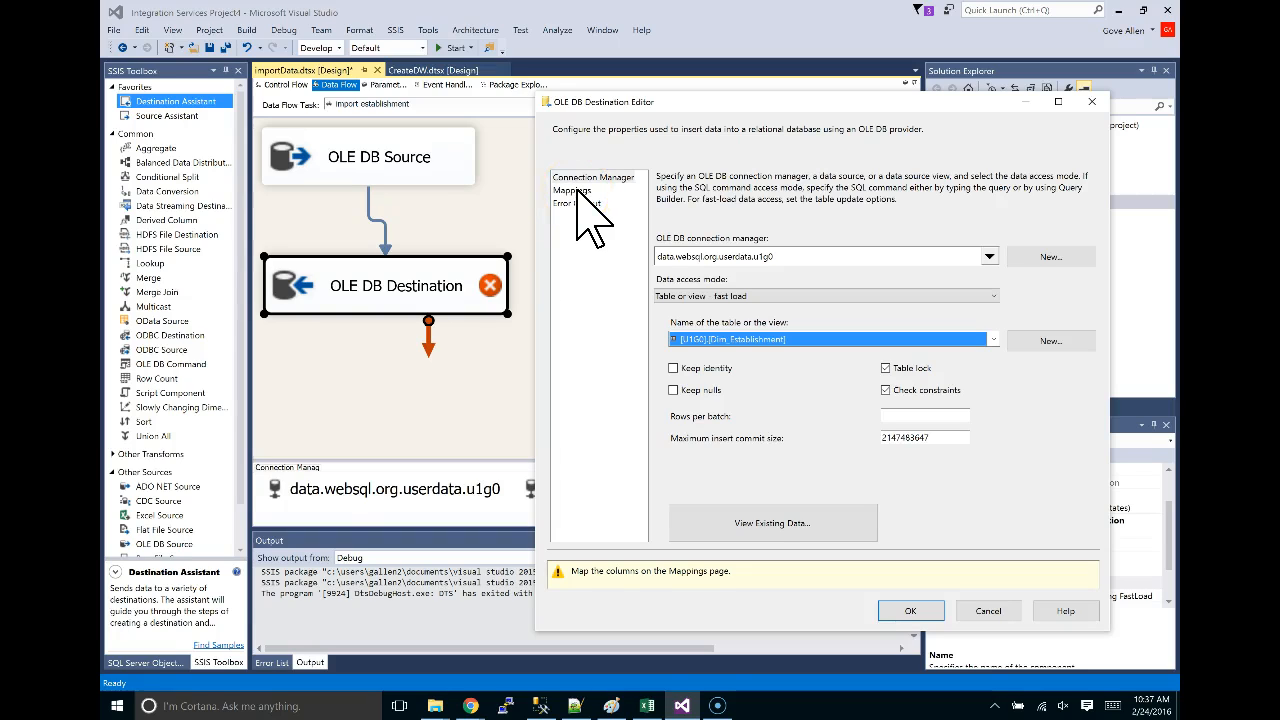
Go from the Connection Manager page to the Mappings page for Dim_Establishment.
click(577, 195)
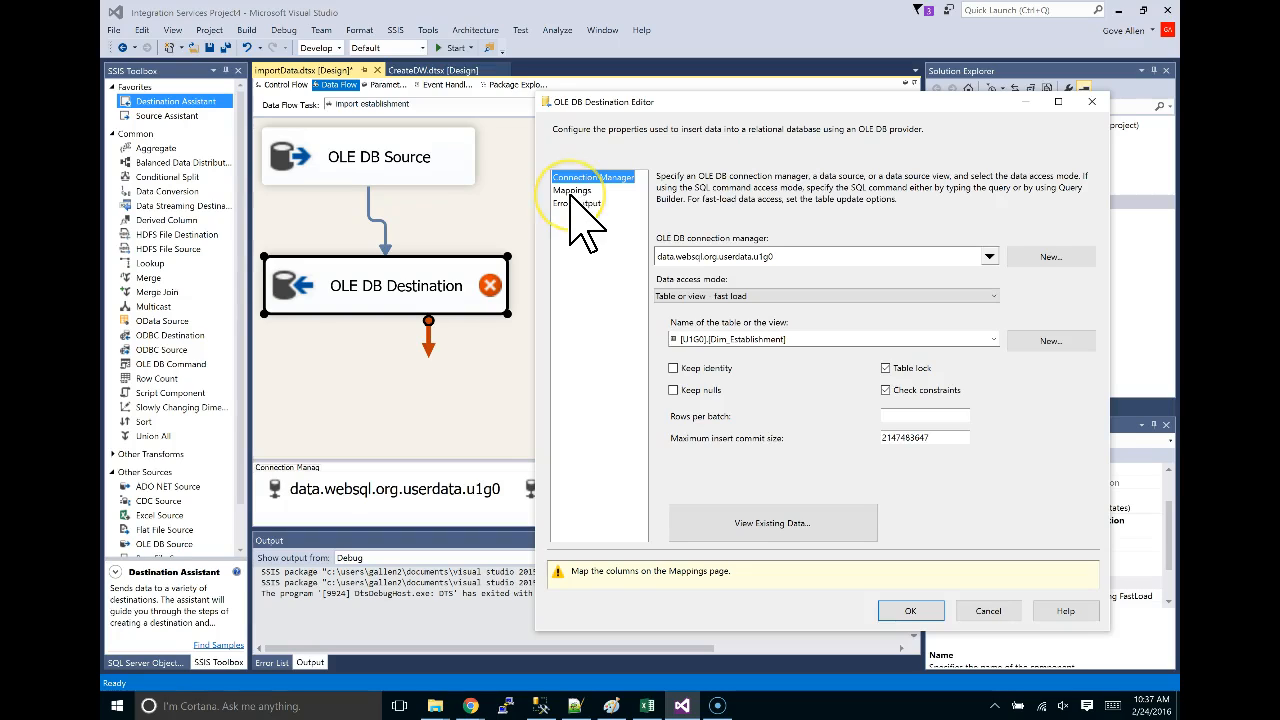
click(572, 191)
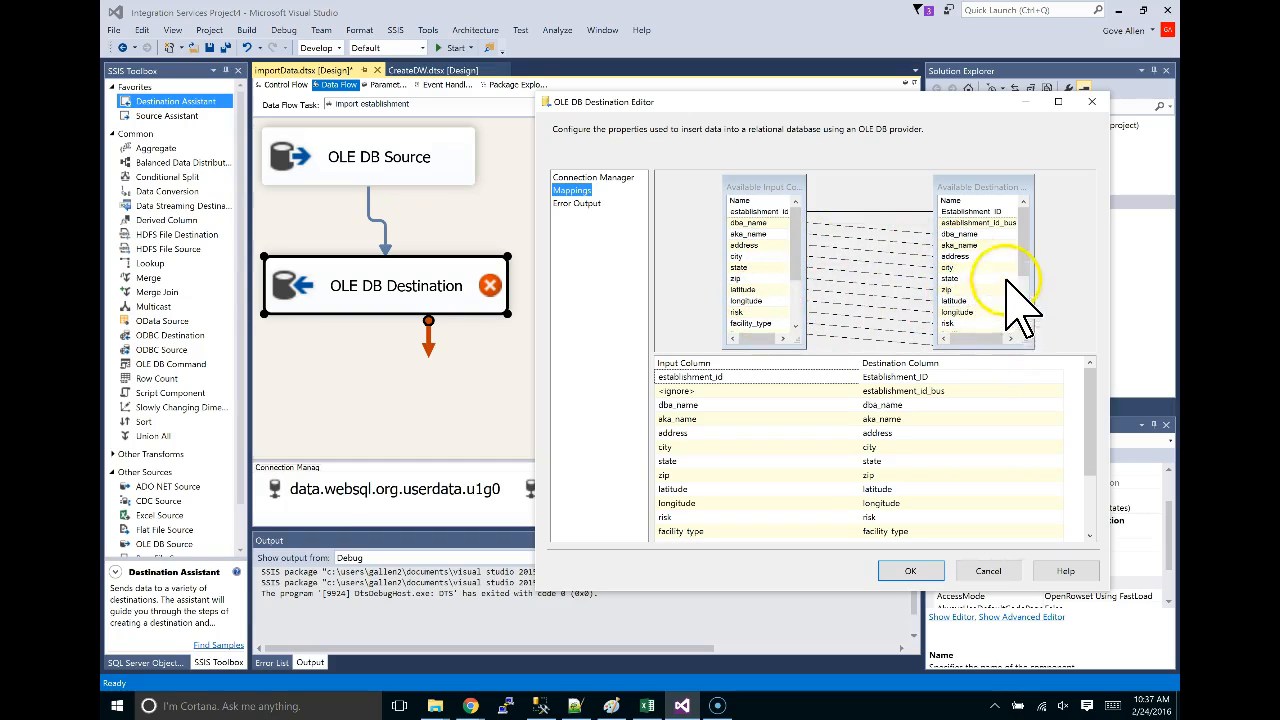
Move the establishment_id mapping off Establishment_ID and onto establishment_id_bus.
drag(1025, 245, 1029, 306)
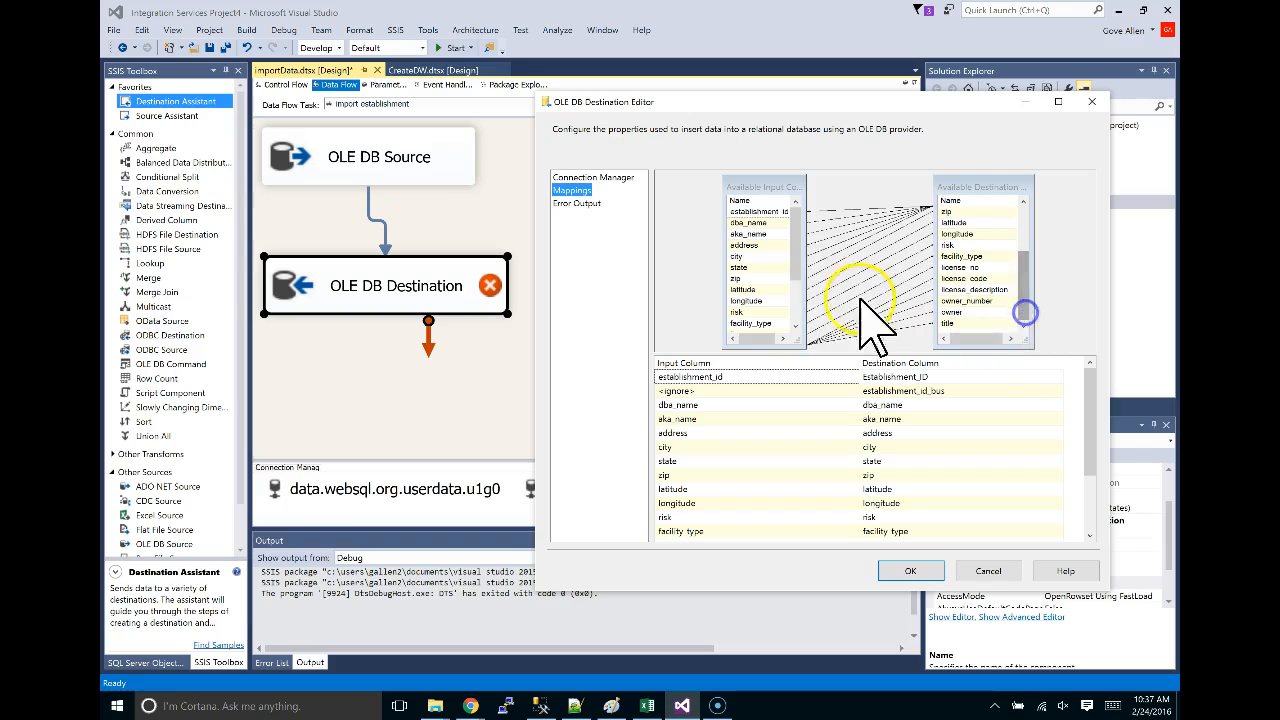
drag(797, 247, 797, 289)
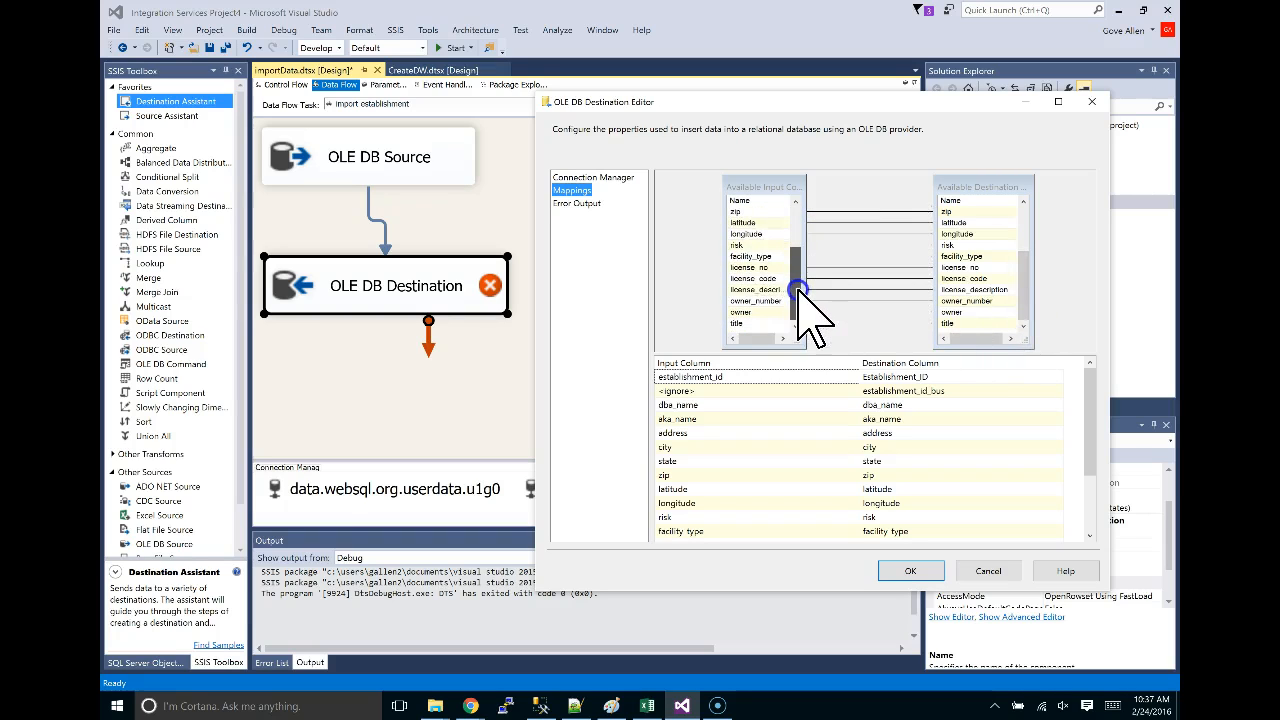
drag(1027, 295, 1023, 257)
drag(797, 300, 790, 221)
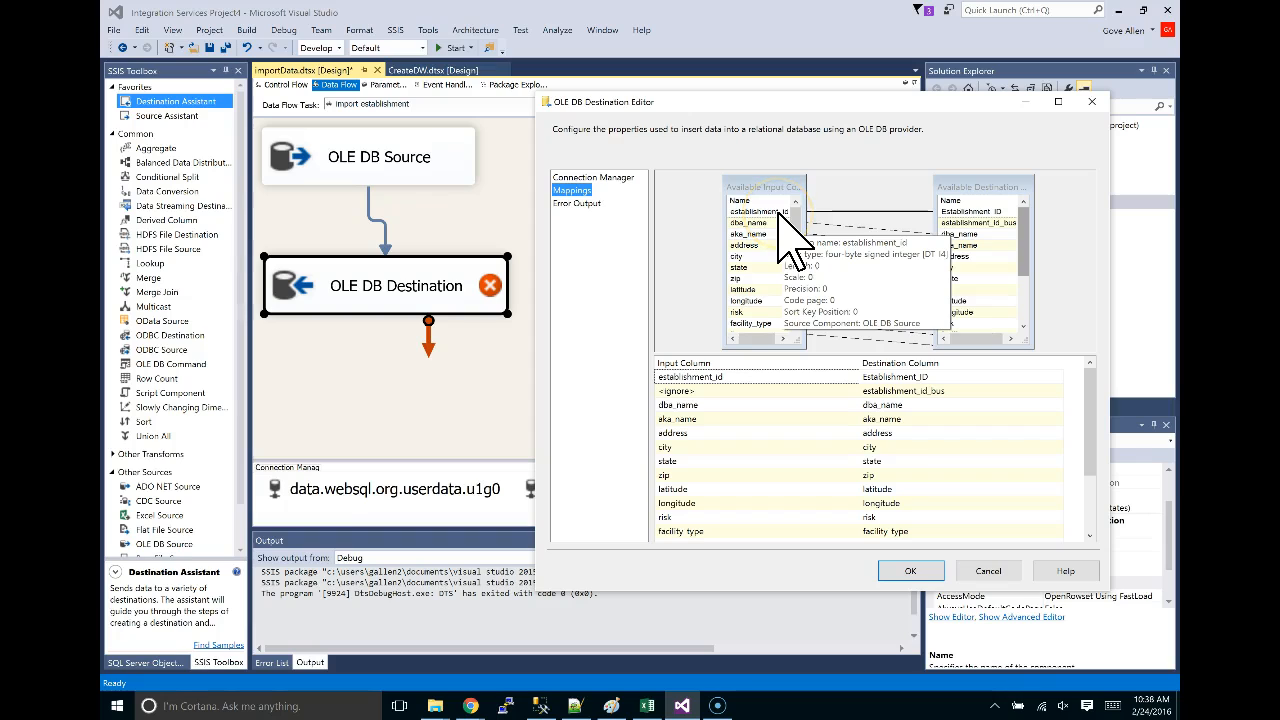
drag(779, 208, 954, 214)
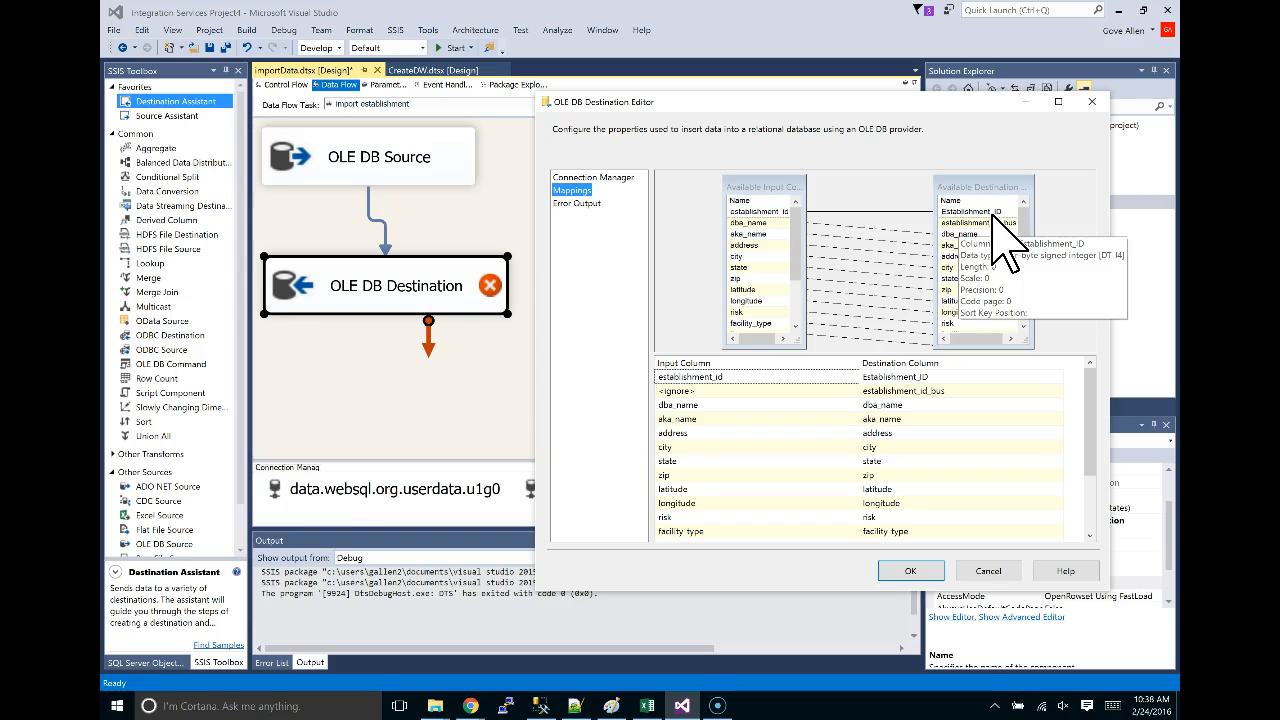
click(875, 211)
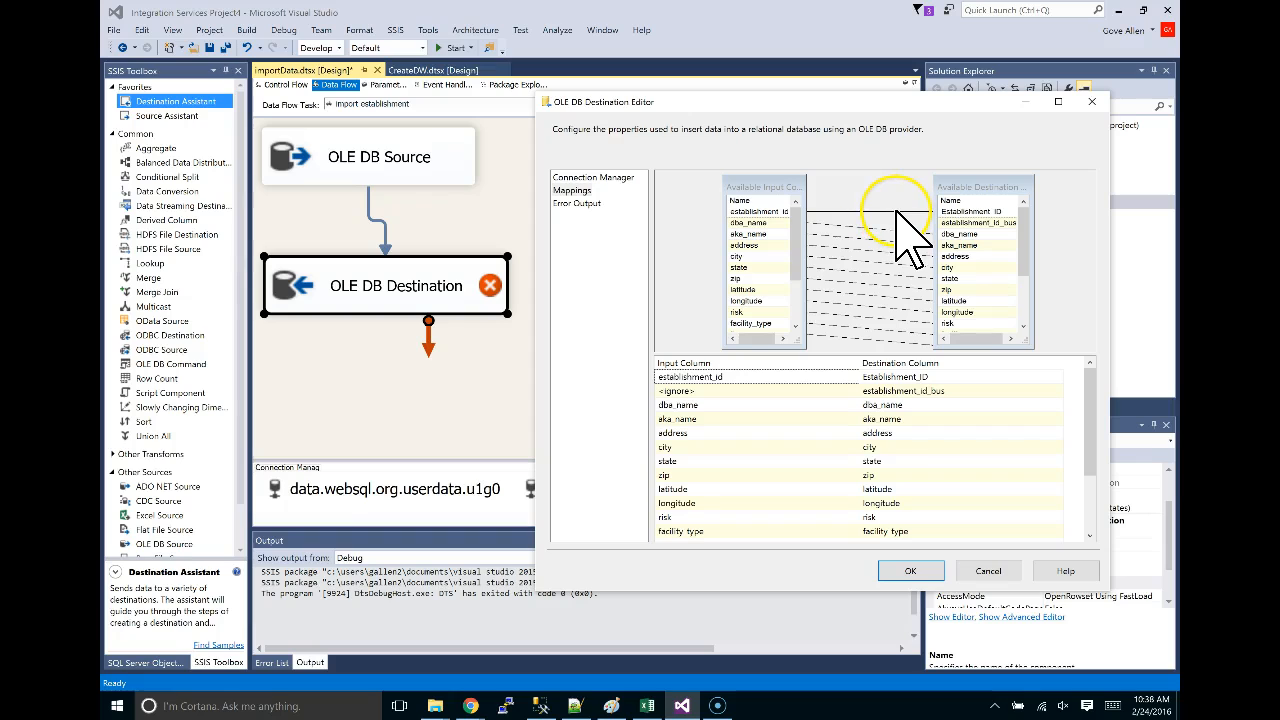
drag(757, 212, 958, 222)
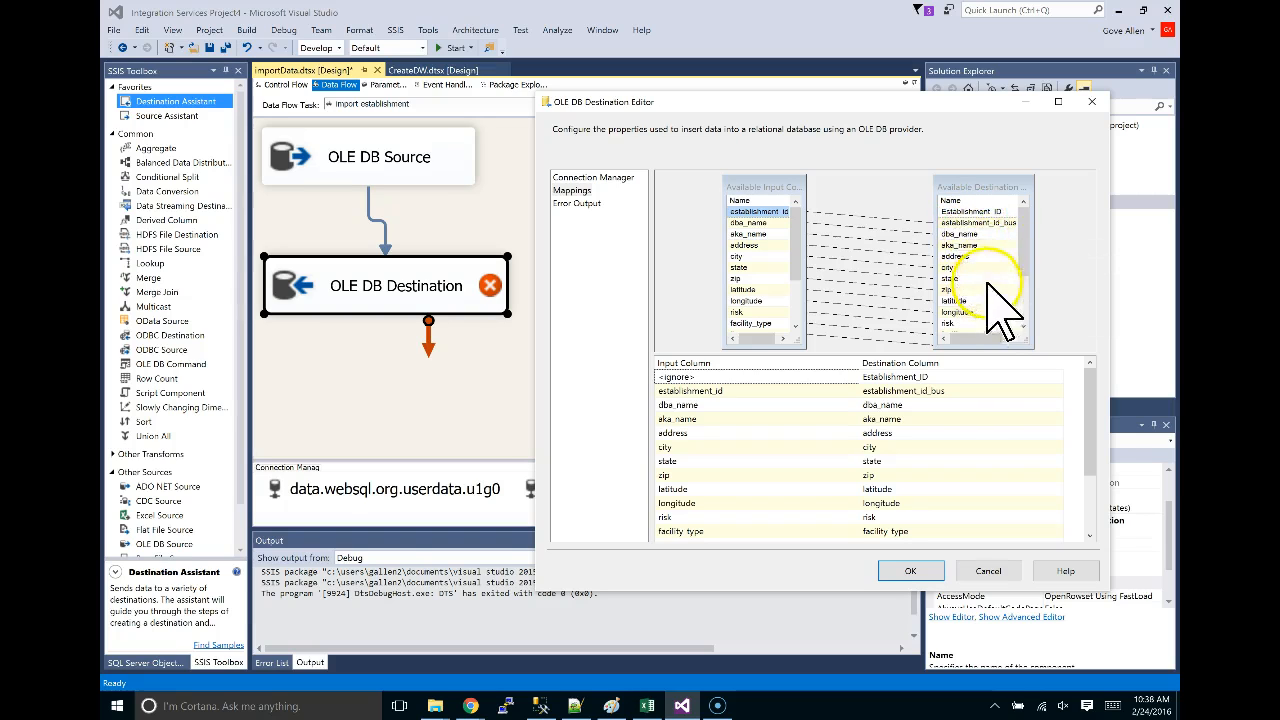
Check the mapping lines between the input and destination columns.
drag(1023, 223, 1024, 250)
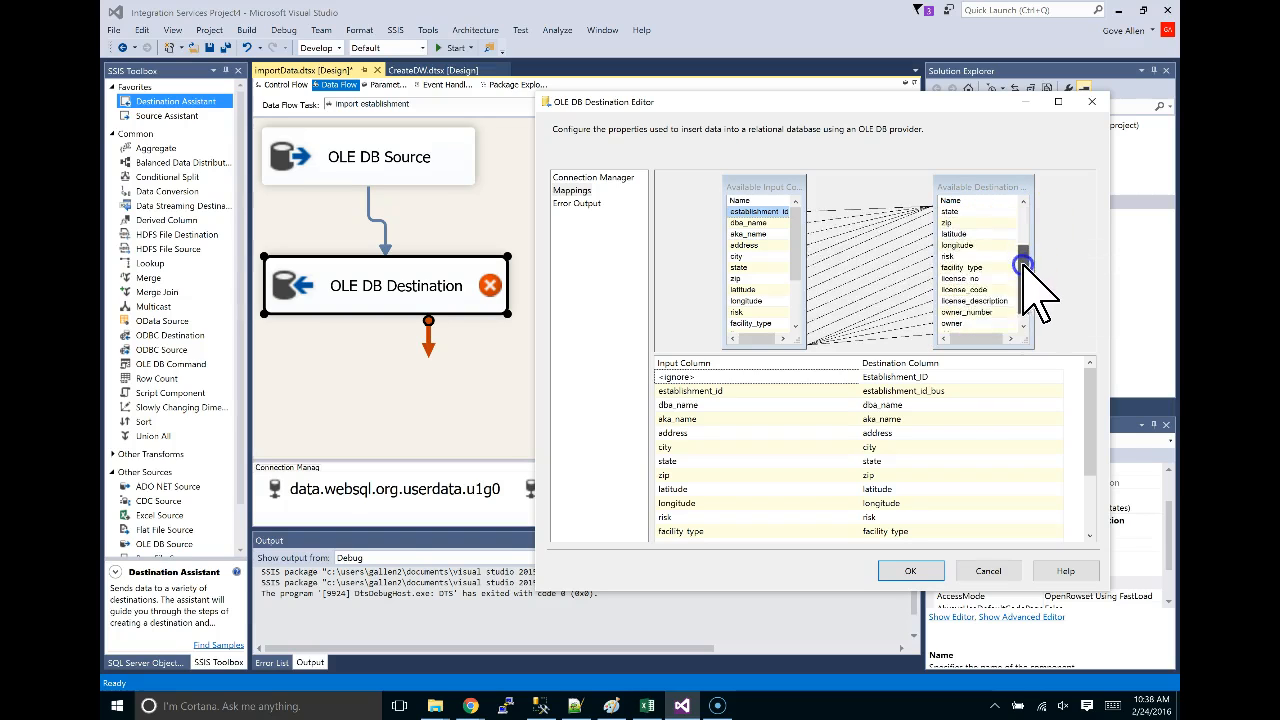
drag(793, 231, 803, 267)
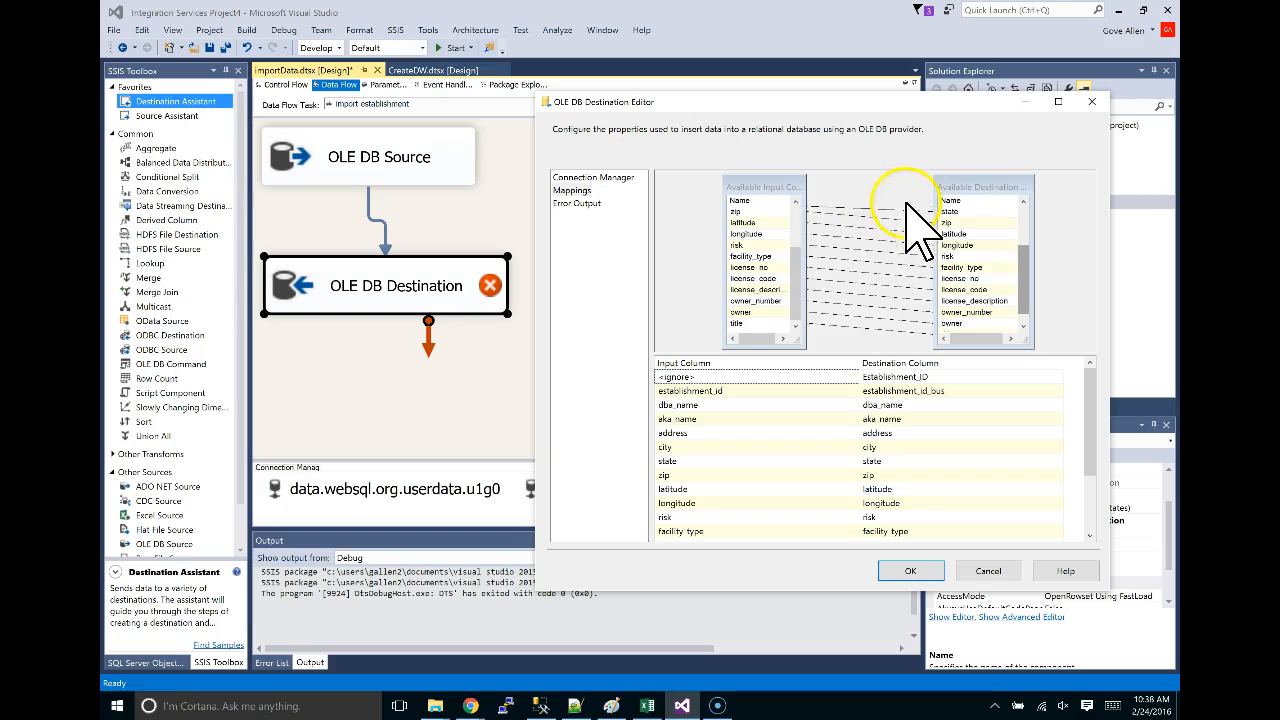
click(795, 214)
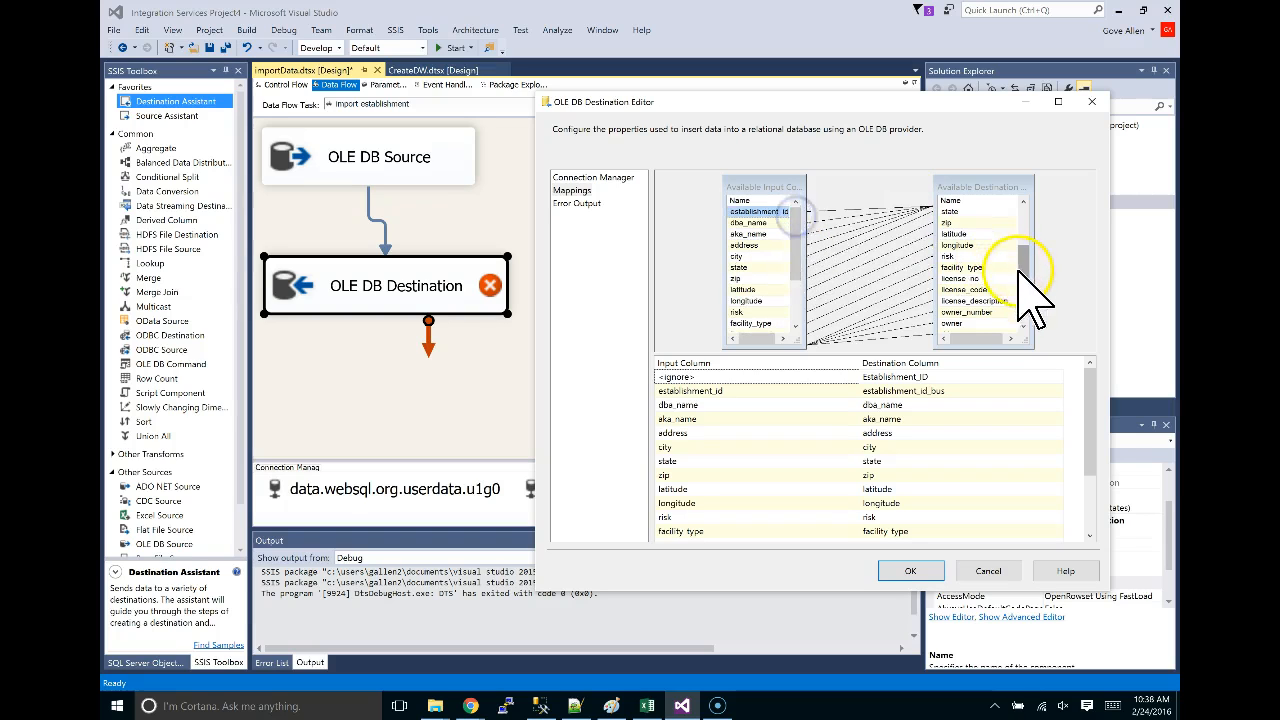
click(1021, 207)
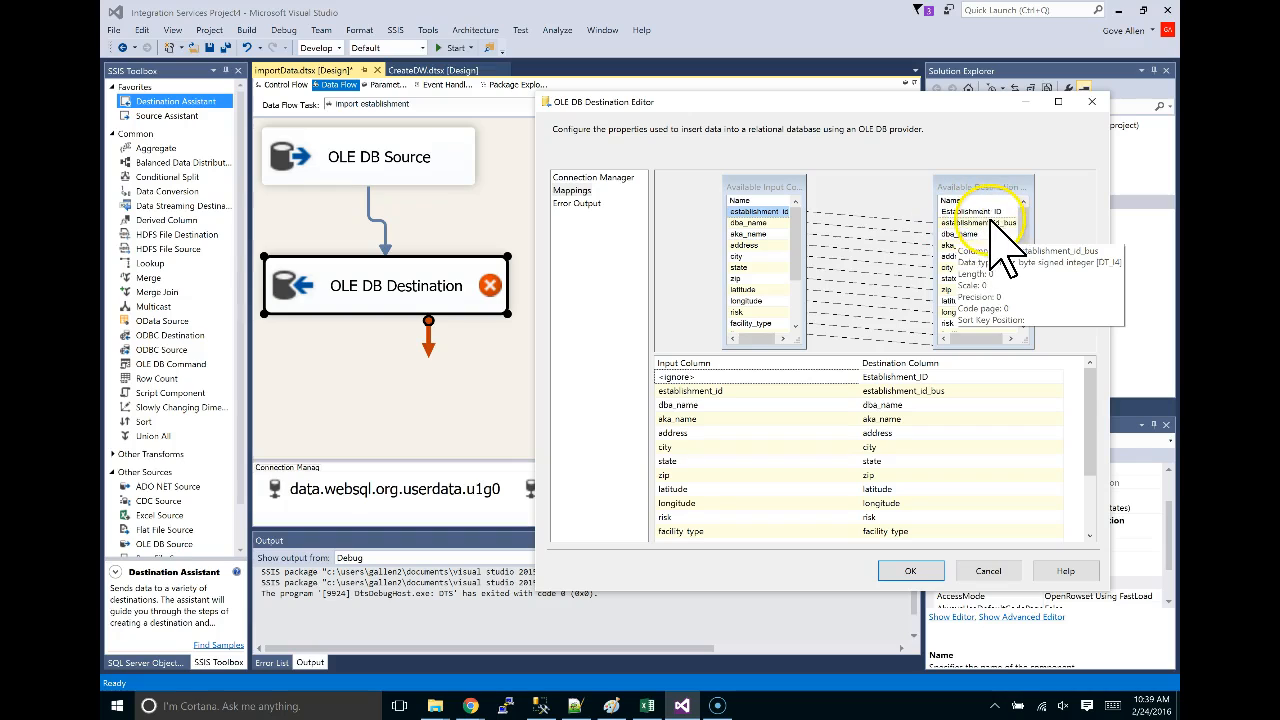
click(868, 196)
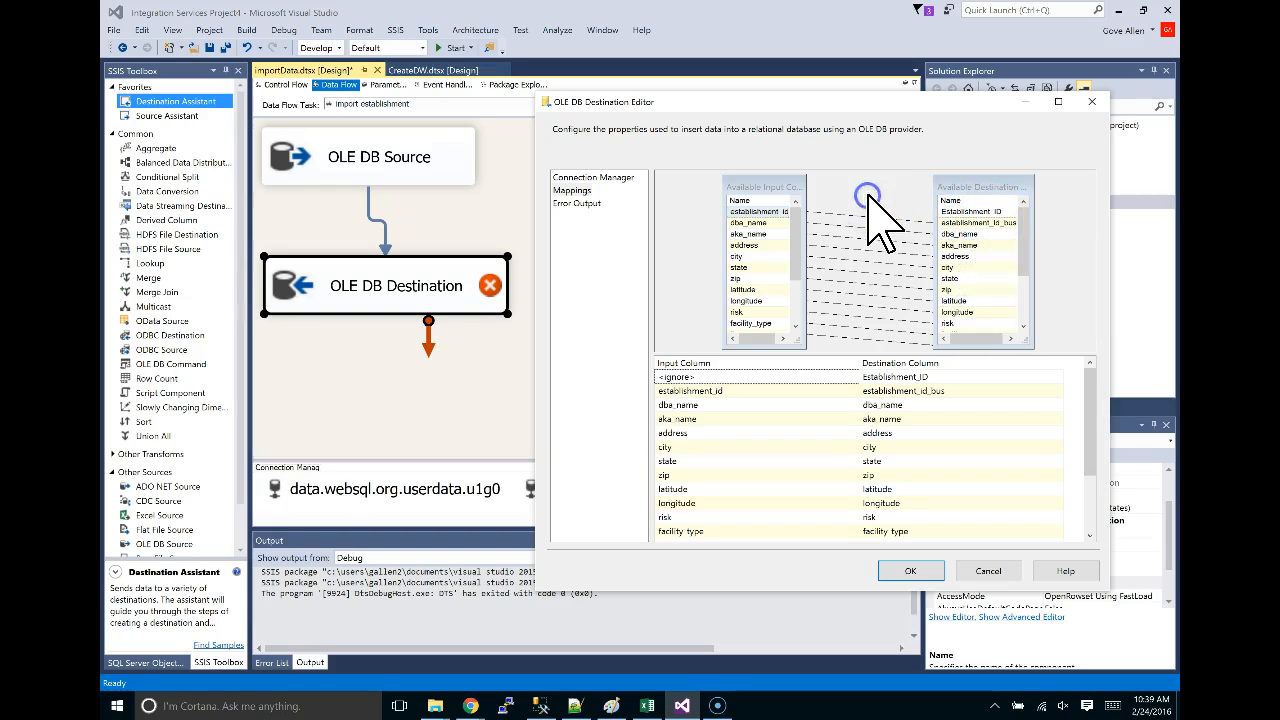
click(880, 194)
Re-map establishment_id to establishment_id_bus and accept the destination editor with OK.
click(885, 218)
drag(750, 211, 968, 224)
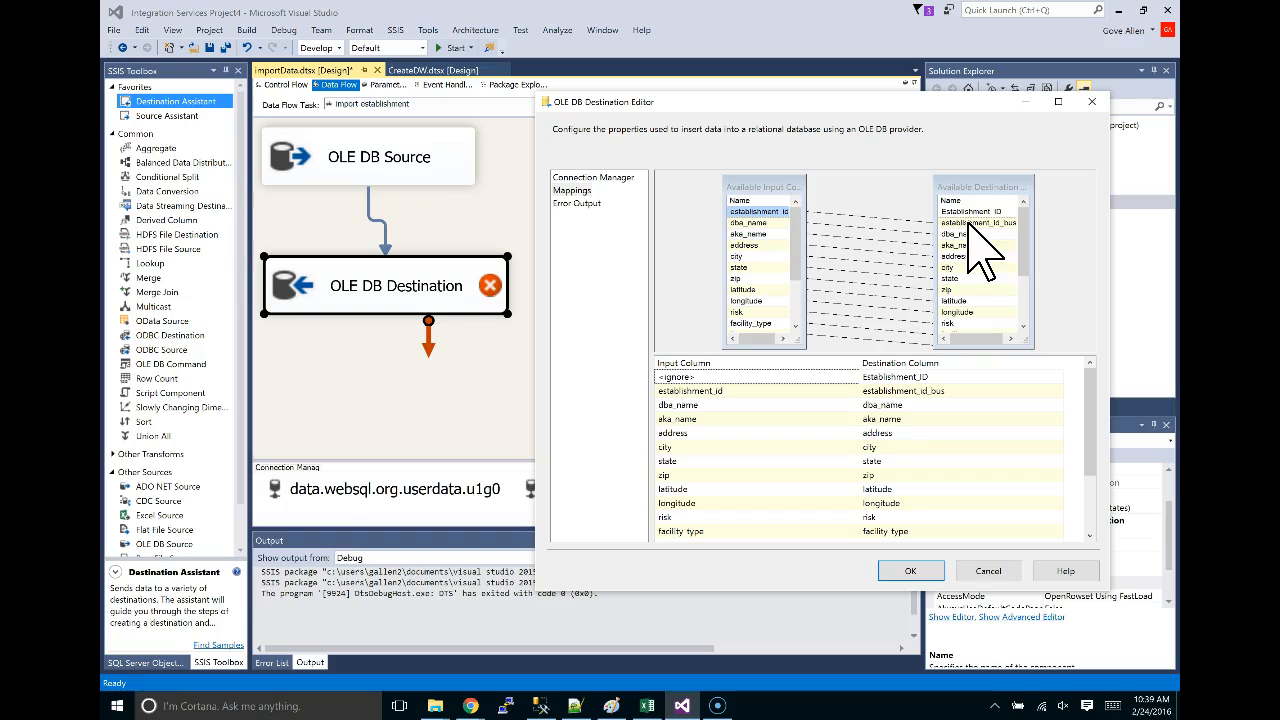
drag(760, 215, 976, 218)
drag(766, 222, 960, 223)
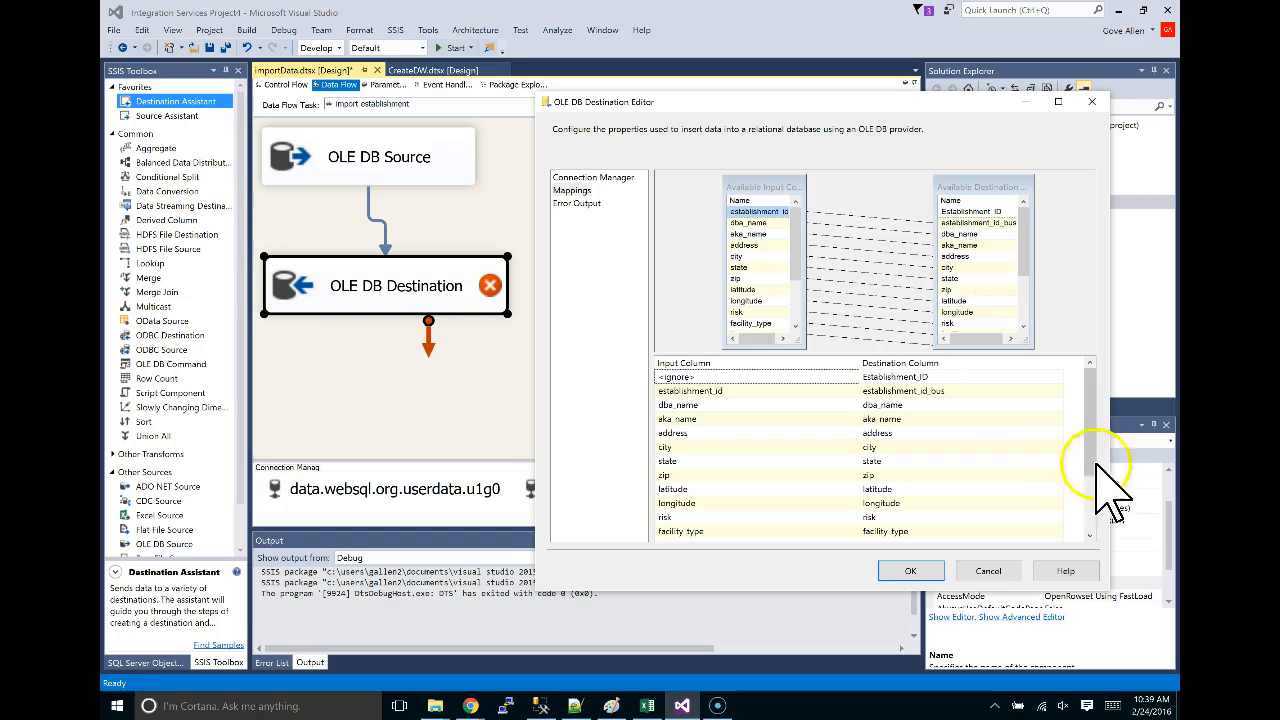
click(912, 571)
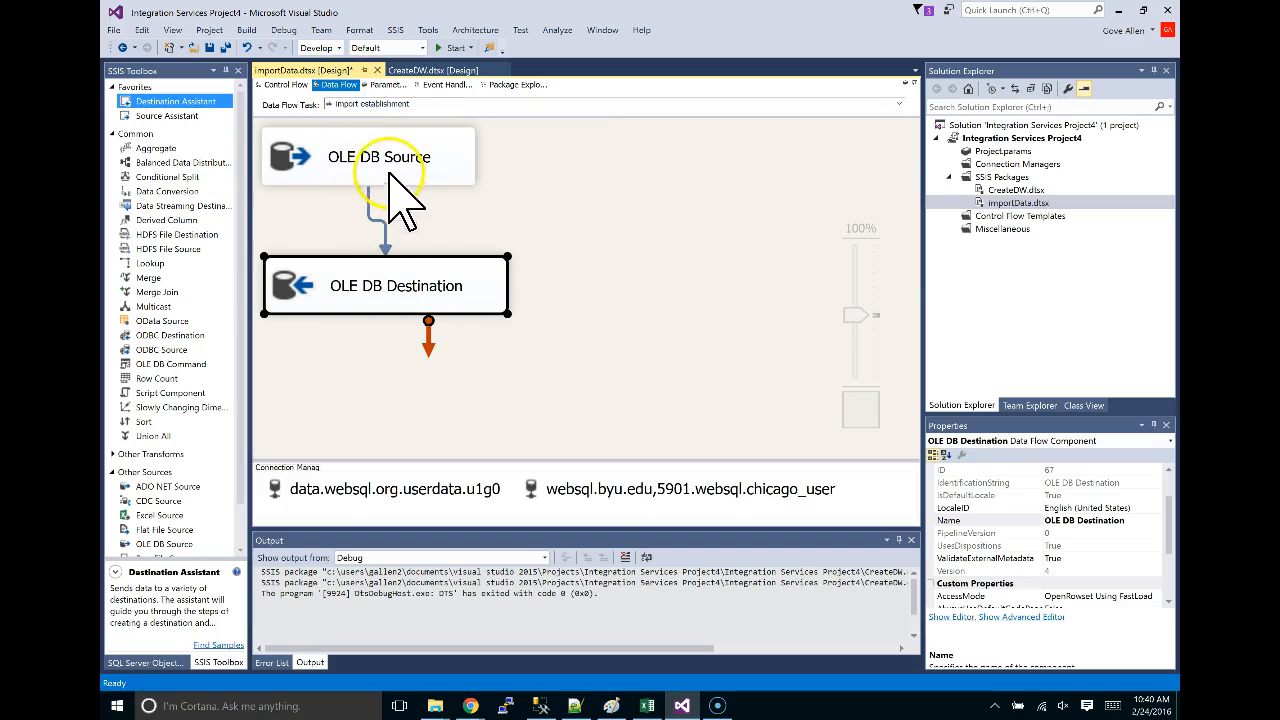
Return to the importData.dtsx Control Flow, then switch to Chrome's inspection_type count query.
click(288, 85)
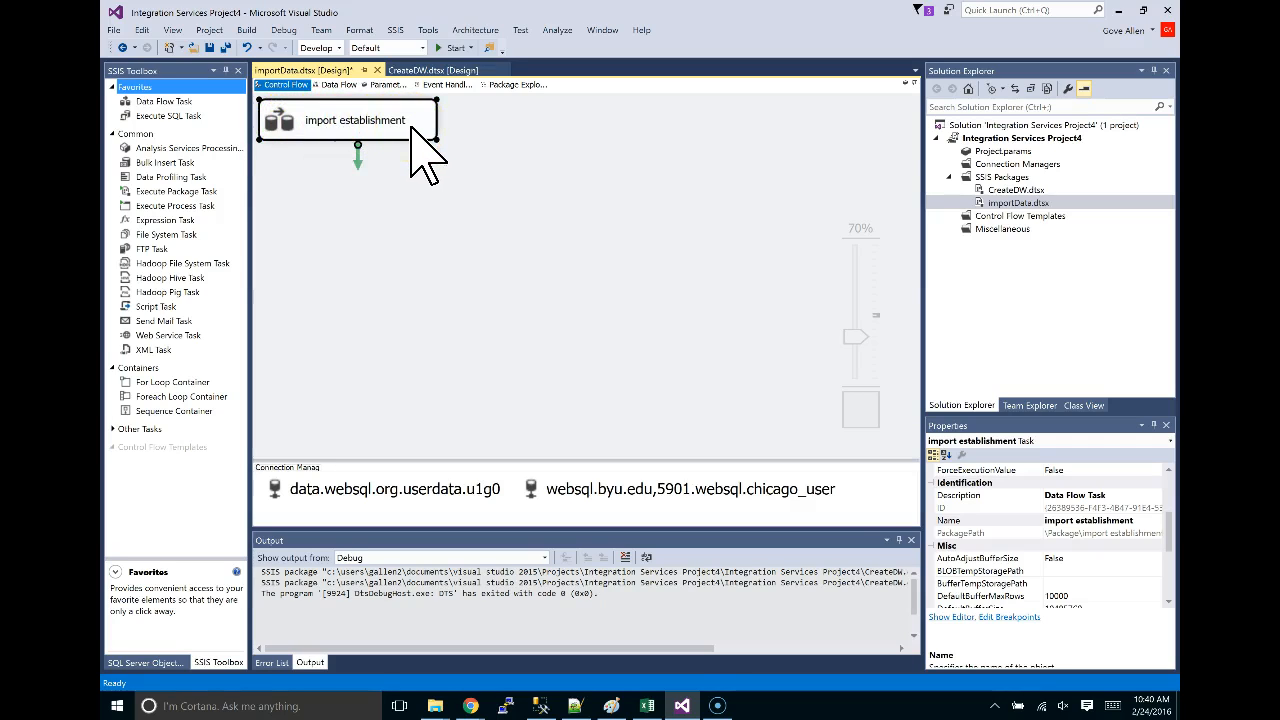
key(alt+Tab)
key(alt+Tab)
scroll(610, 285, down, 10)
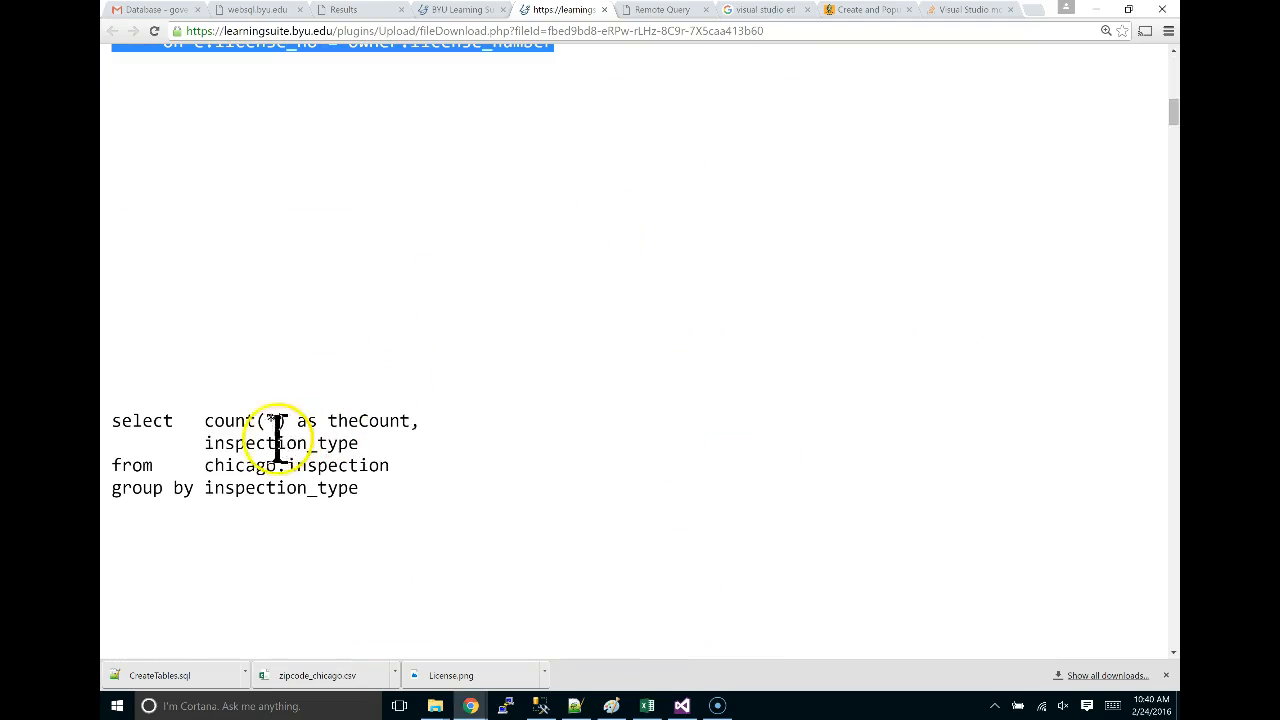
scroll(396, 490, down, 3)
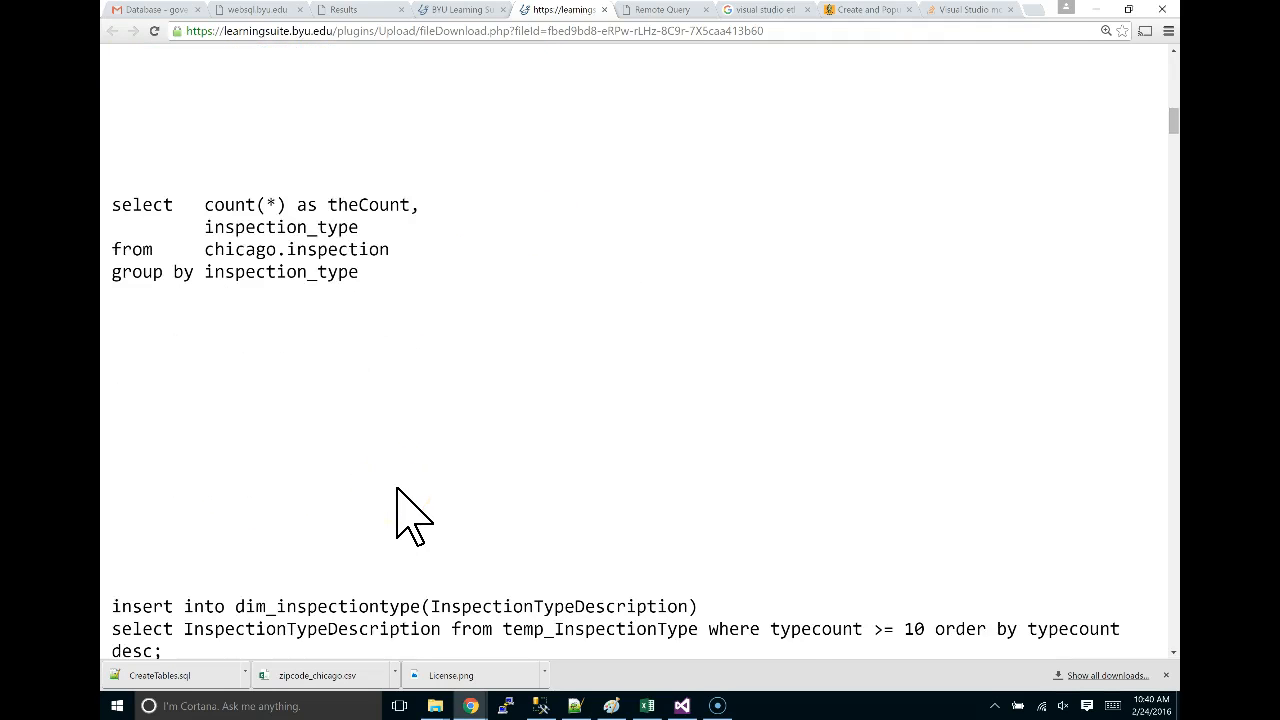
scroll(397, 490, down, 2)
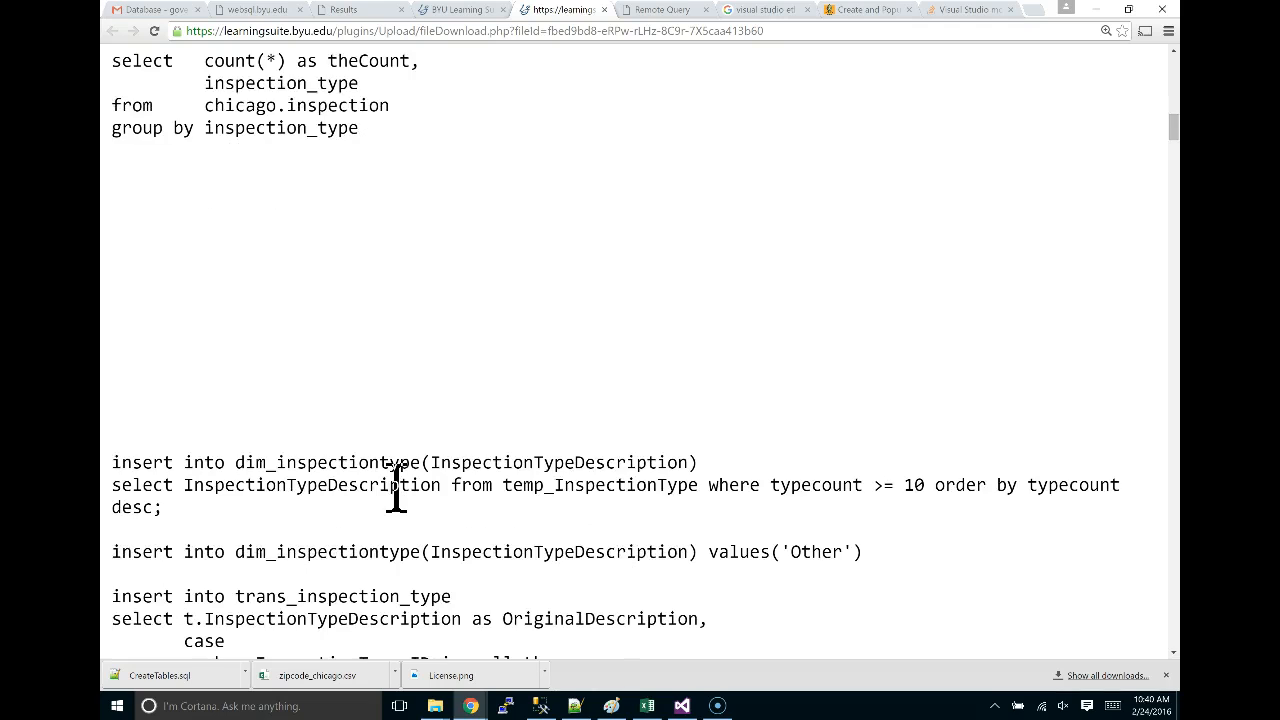
scroll(396, 490, up, 3)
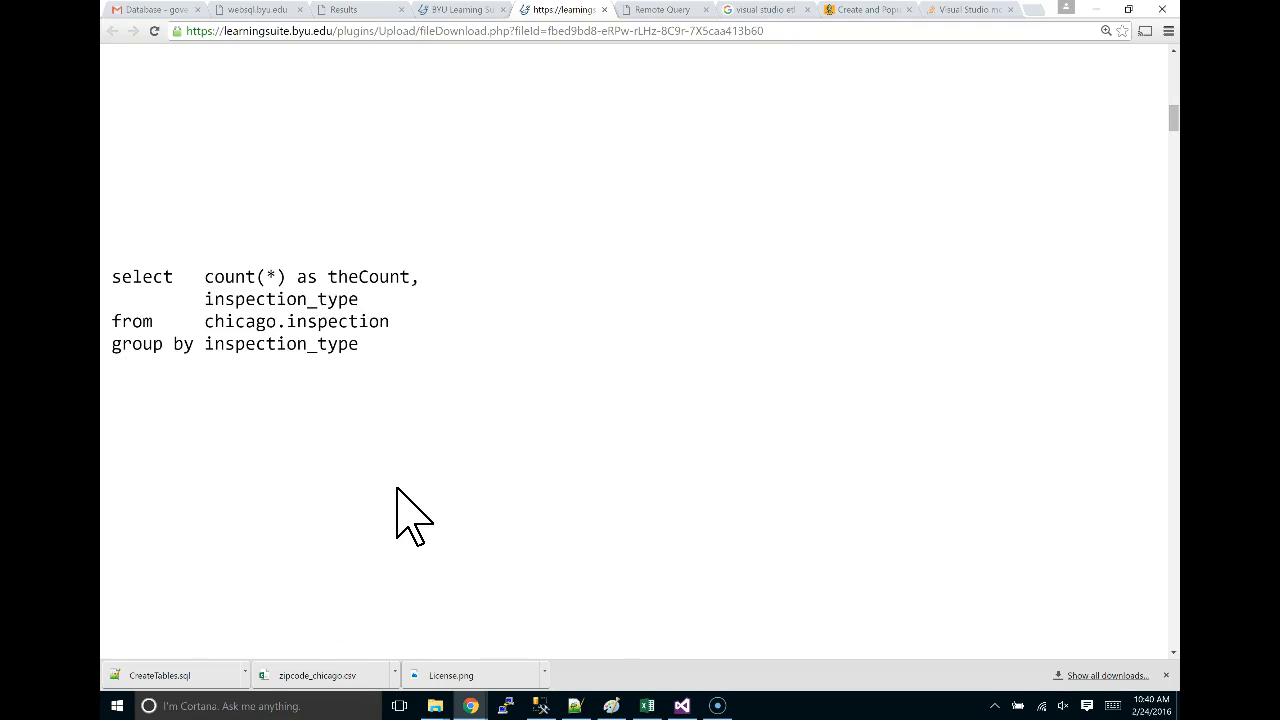
key(alt+Tab)
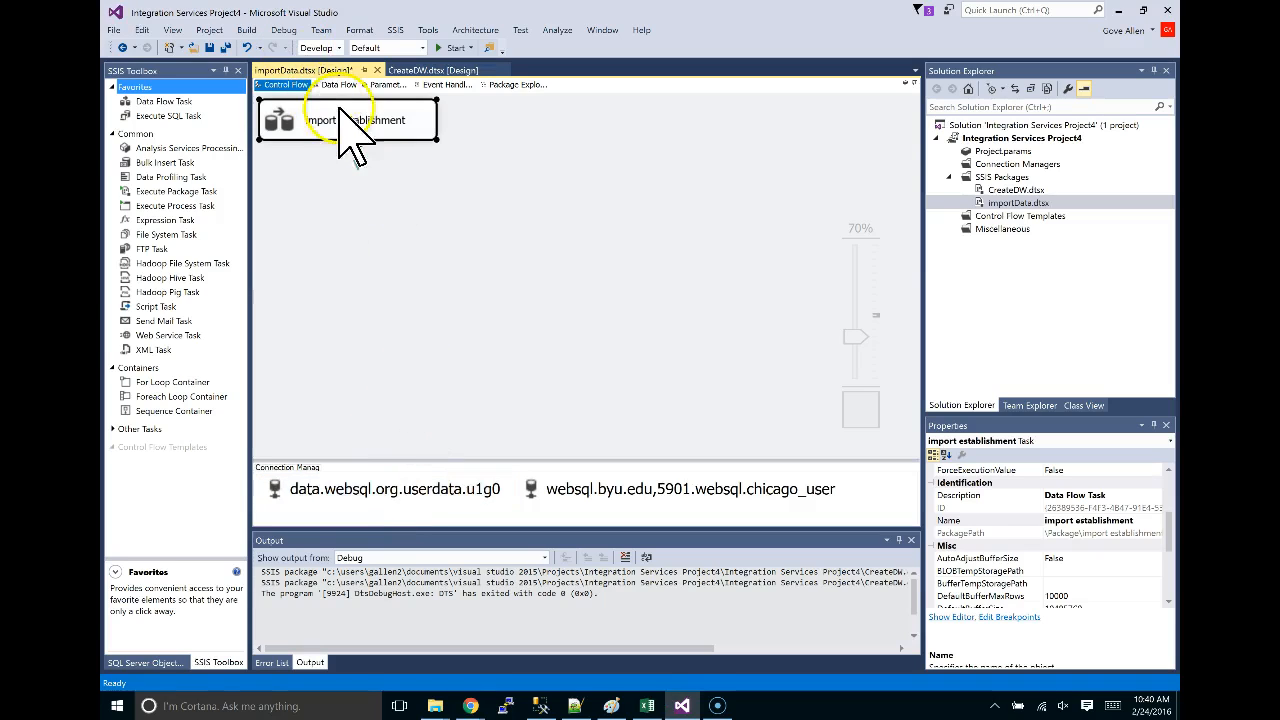
Paste a copy of the import establishment data flow task into the Control Flow.
click(400, 122)
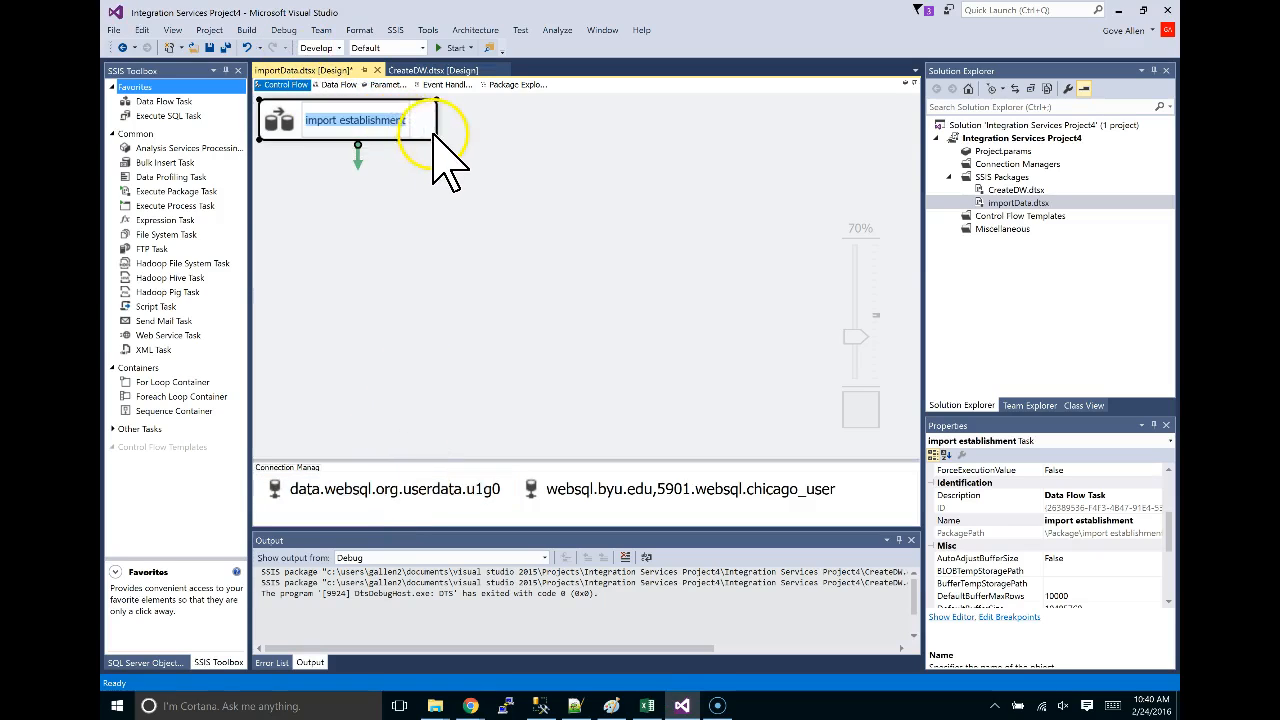
click(431, 132)
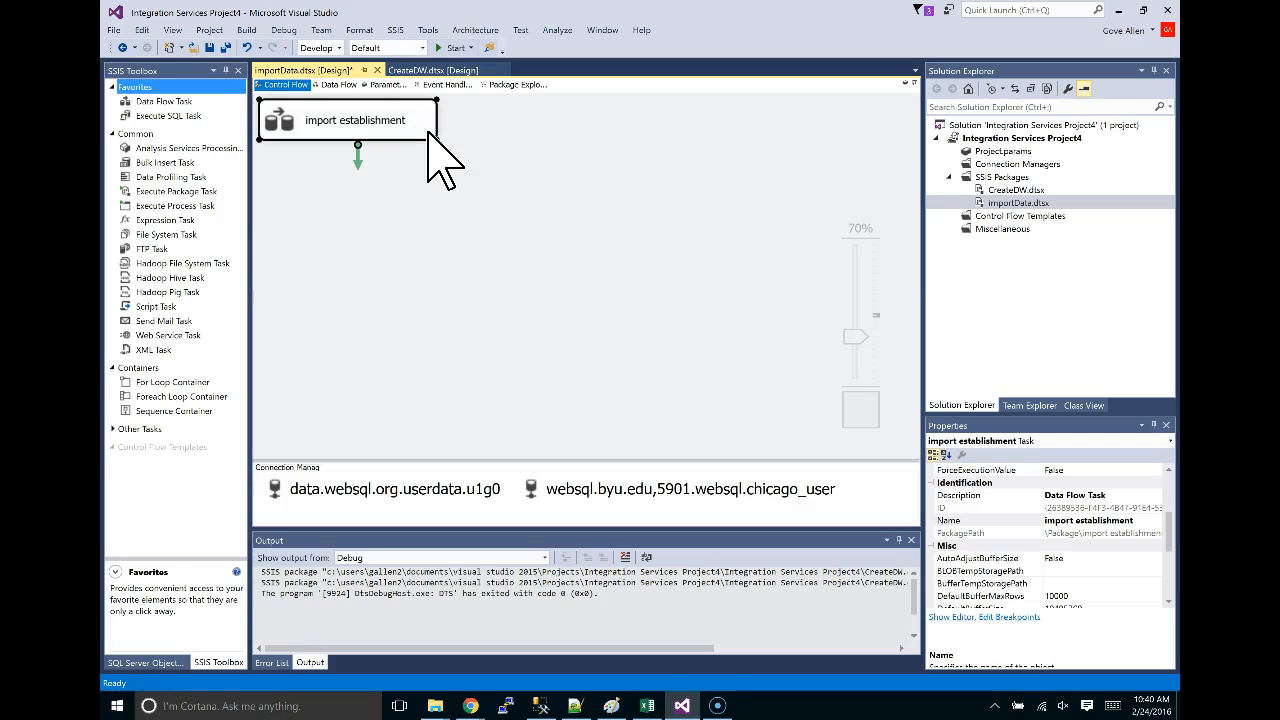
key(ctrl+v)
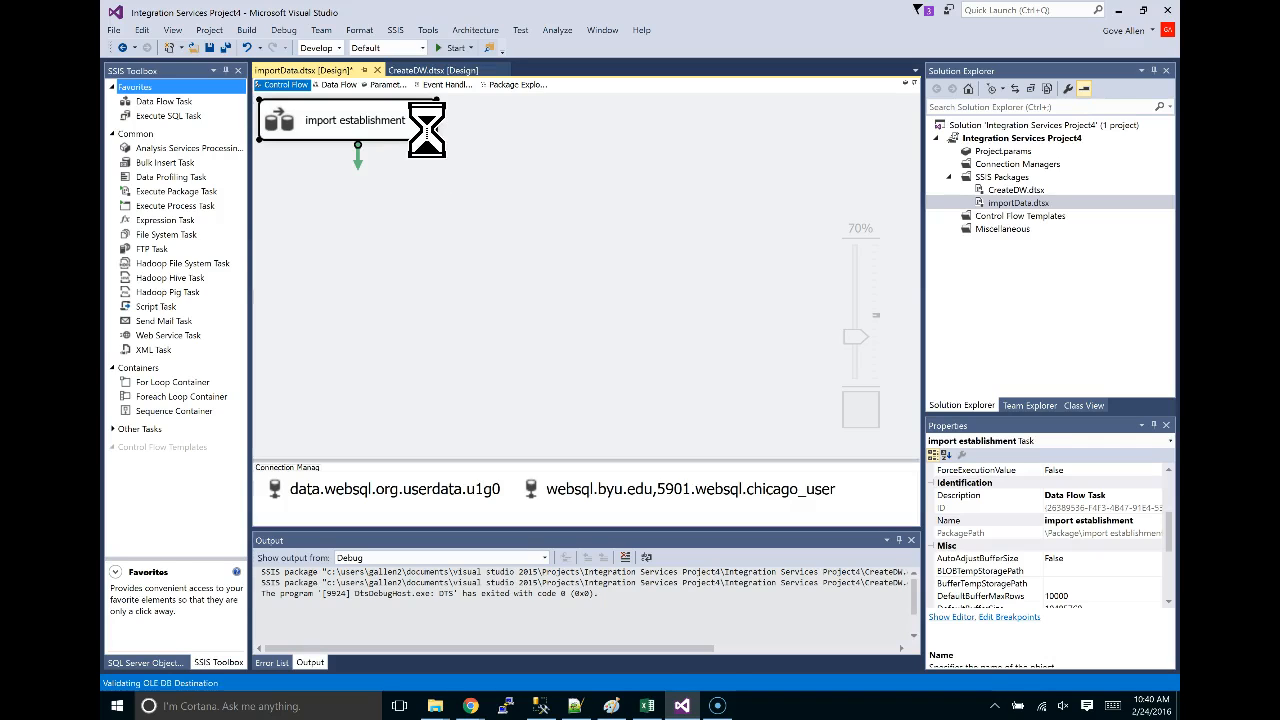
double_click(350, 222)
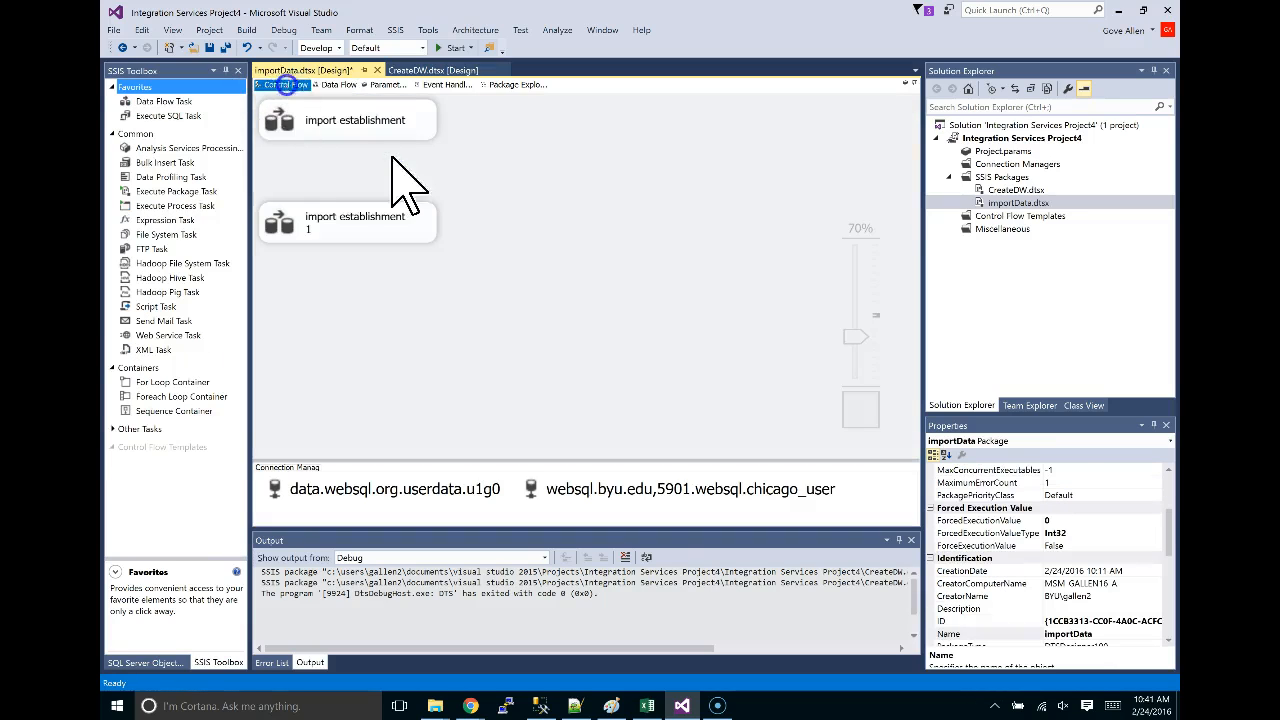
click(292, 85)
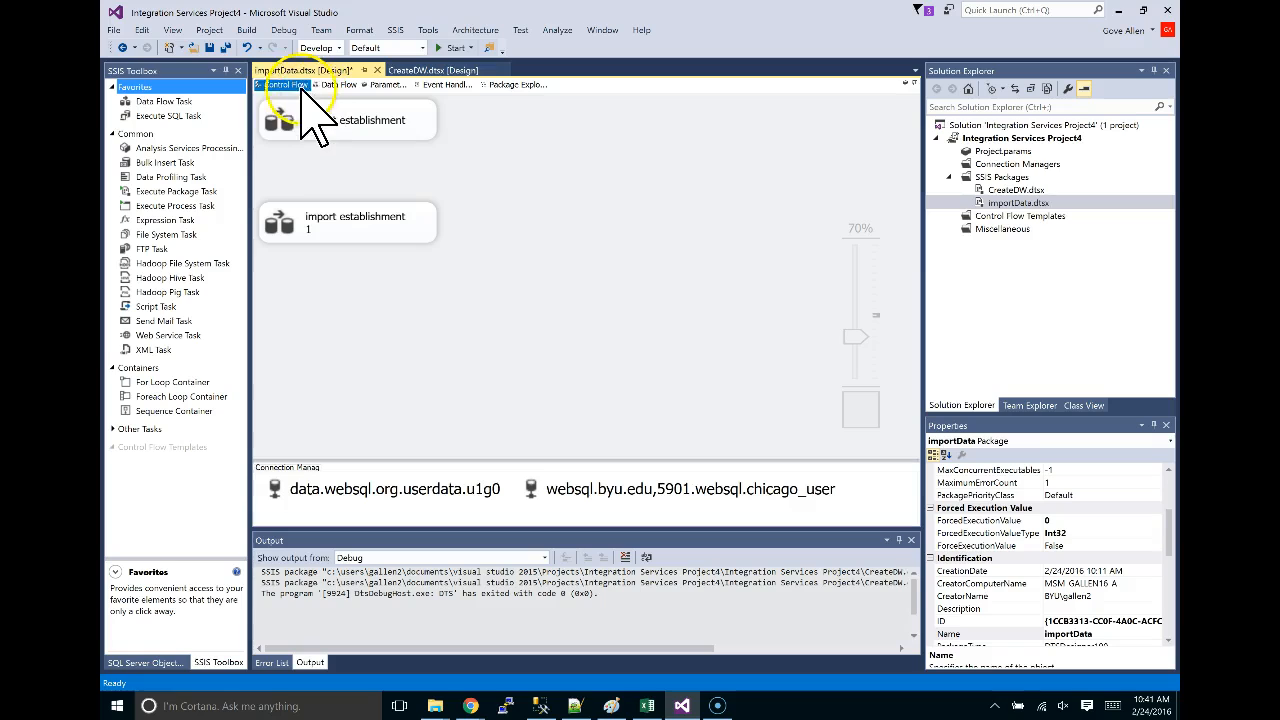
click(362, 225)
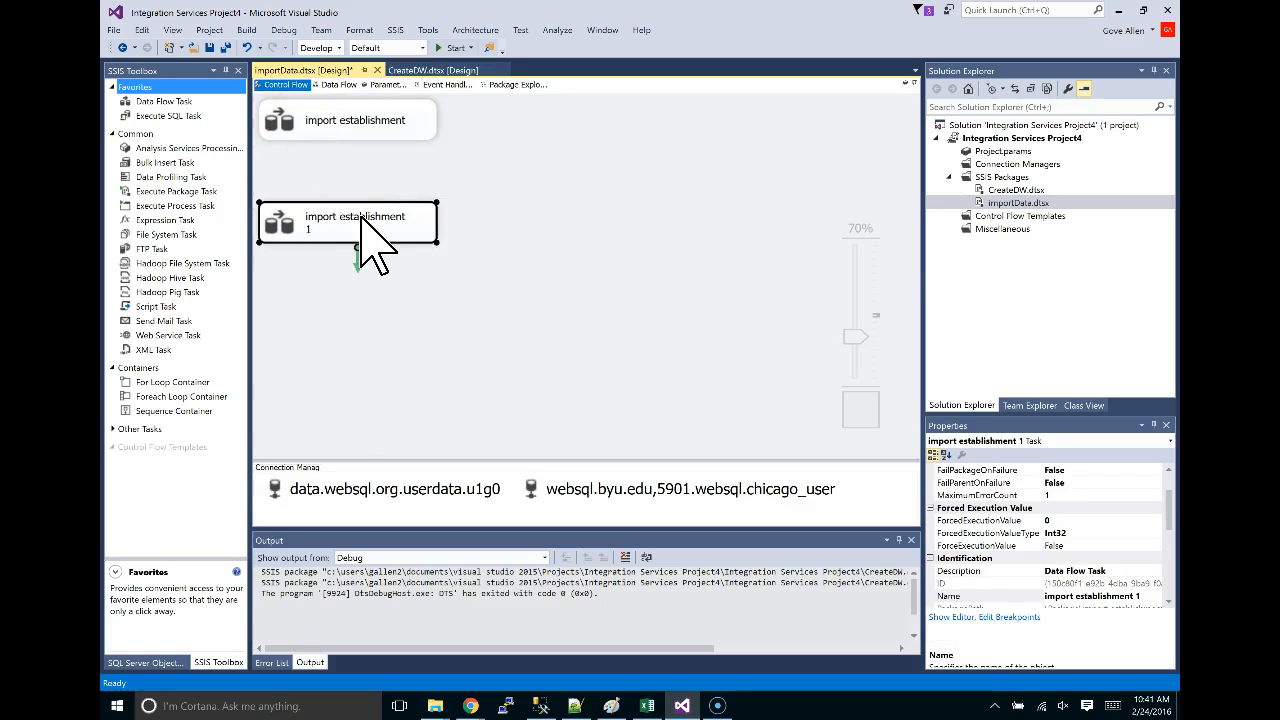
key(alt+Tab)
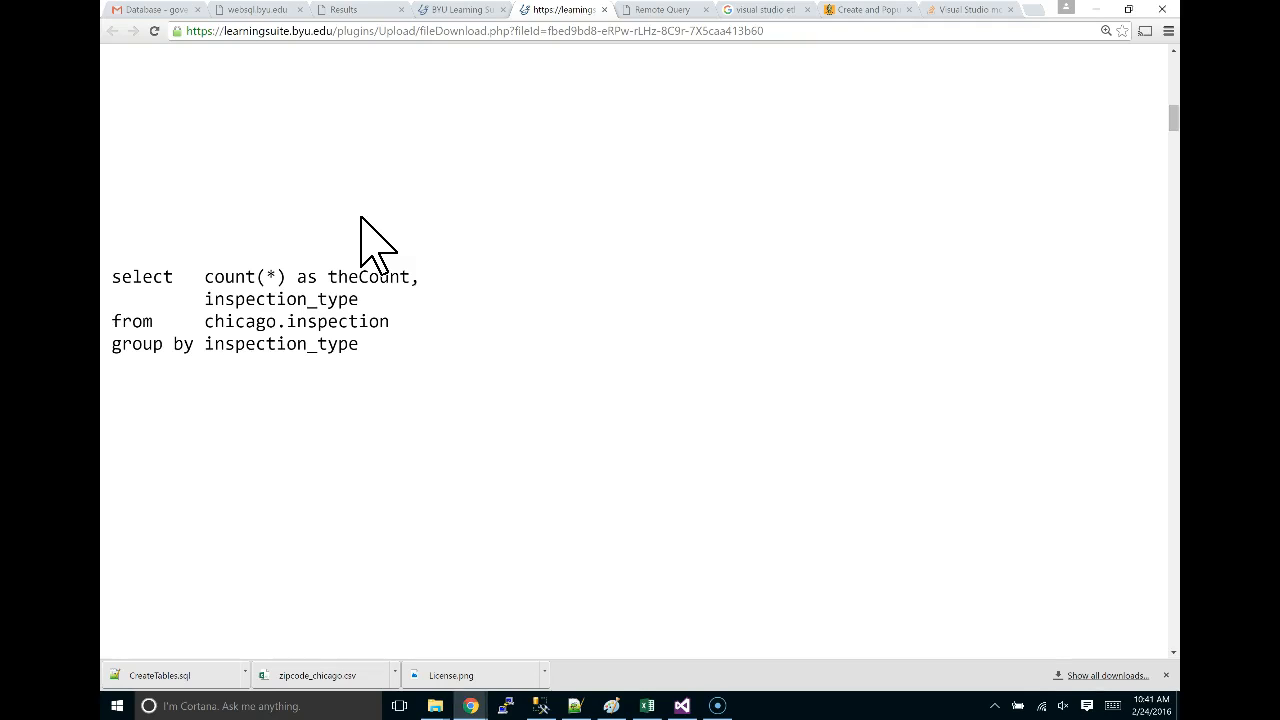
key(alt+Tab)
Rename the pasted 'import establishment 1' task to 'import inspection type'.
click(368, 217)
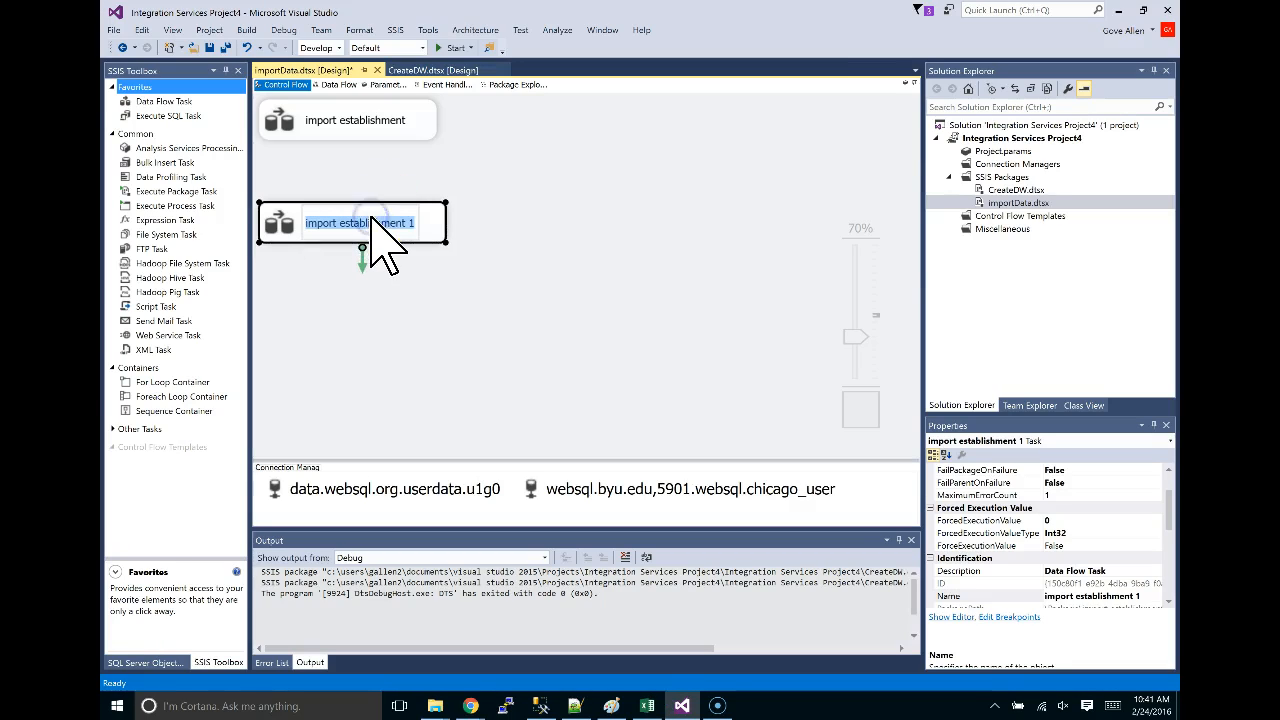
key(End)
key(BackSpace)
key(BackSpace)
key(BackSpace)
key(BackSpace)
key(BackSpace)
key(BackSpace)
key(BackSpace)
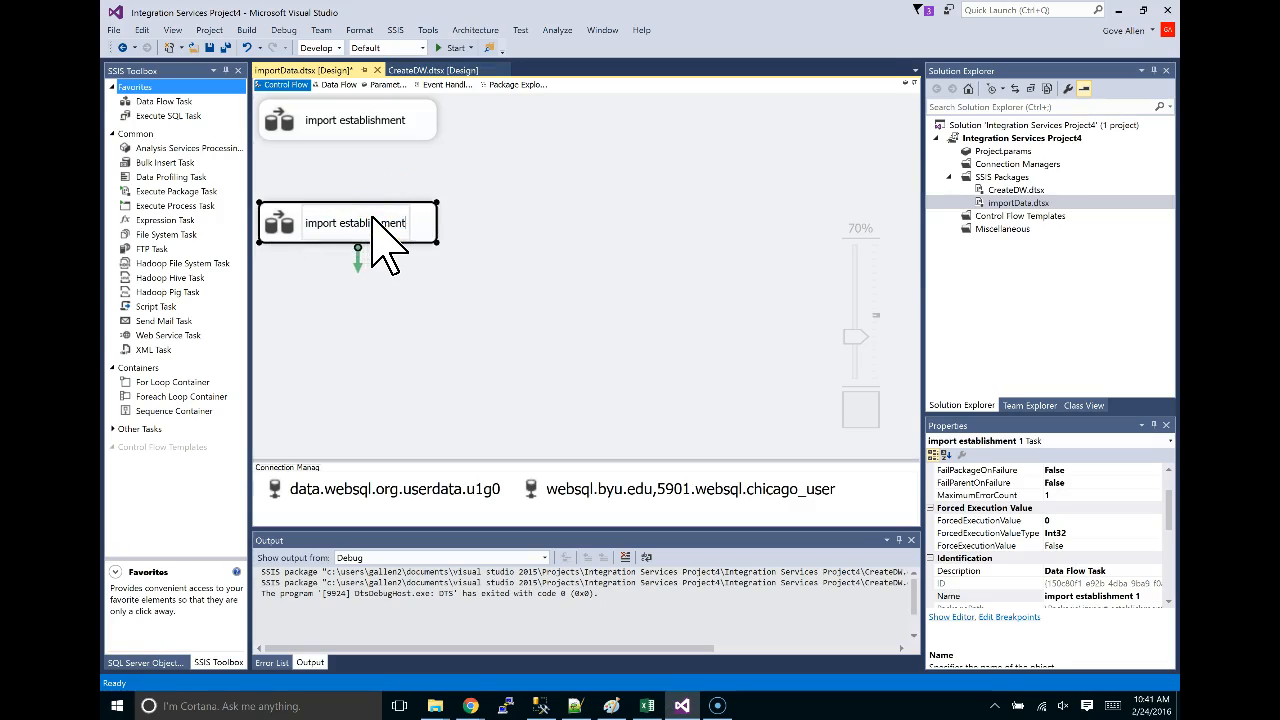
key(BackSpace)
key(BackSpace)
key(BackSpace)
key(BackSpace)
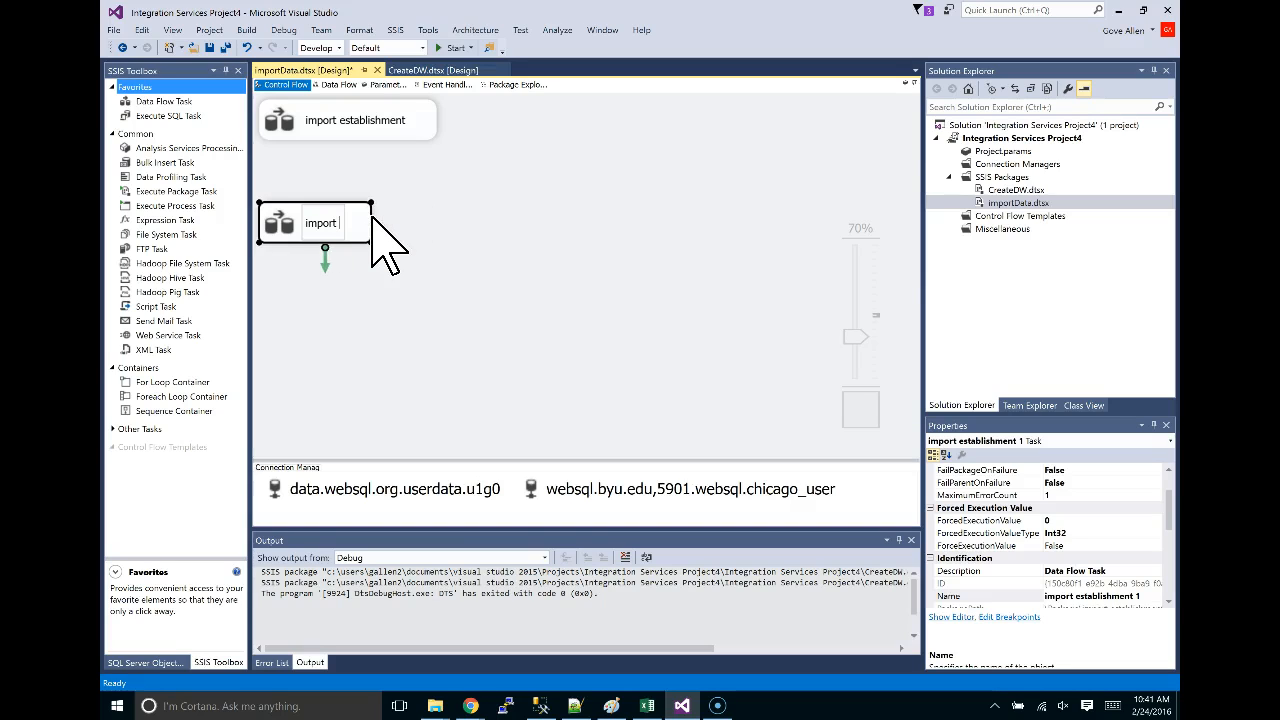
text(inspection type)
key(Return)
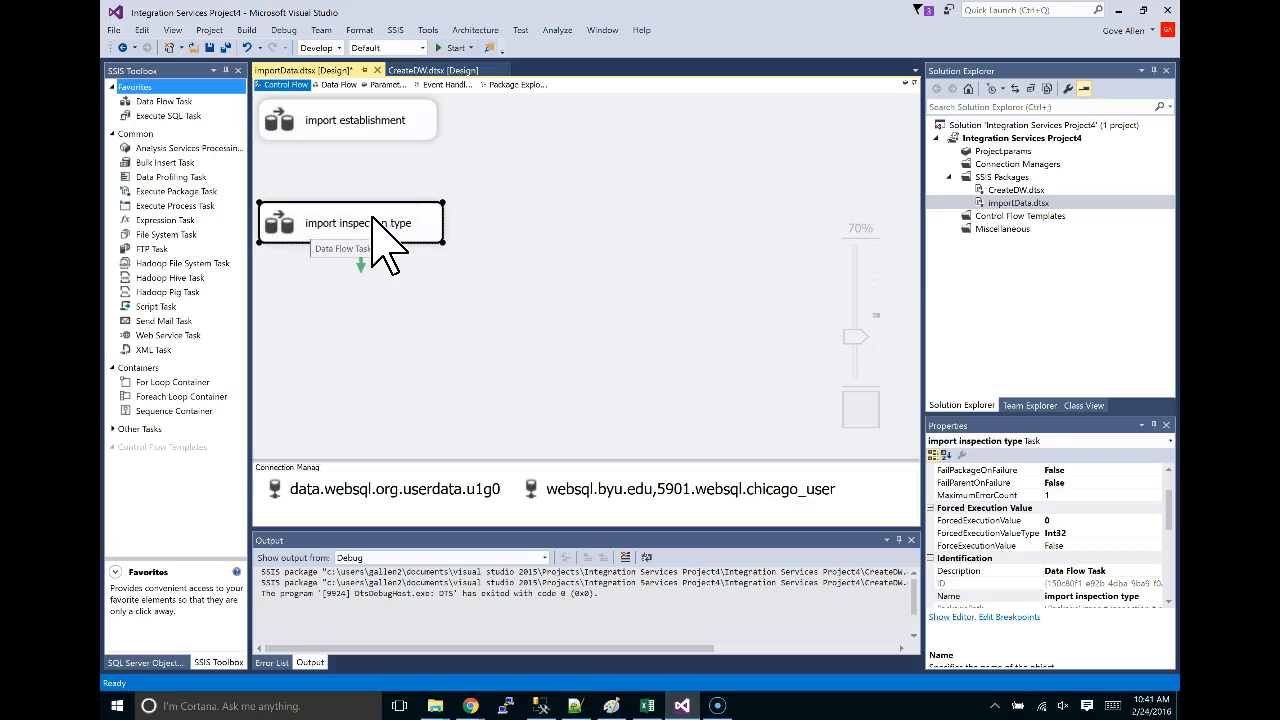
double_click(378, 225)
Replace the OLE DB Source SQL command with the browser's count-by-inspection_type query on chicago.inspection.
click(333, 163)
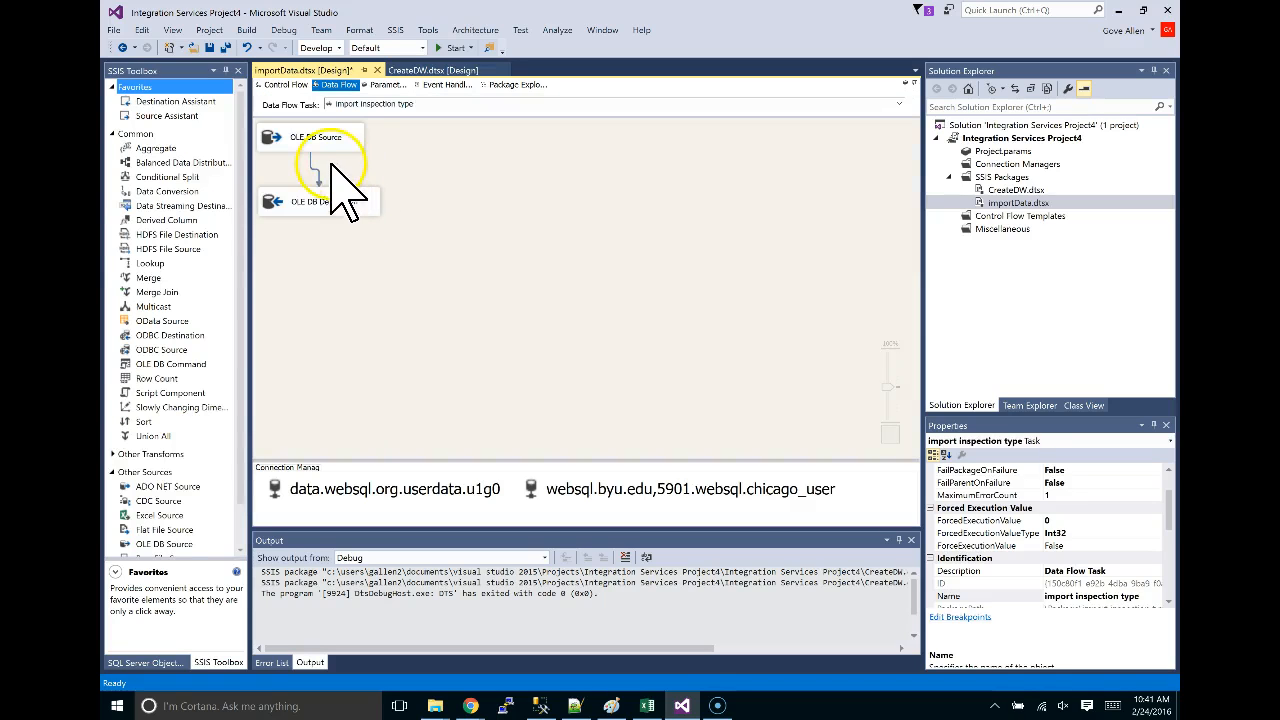
click(333, 137)
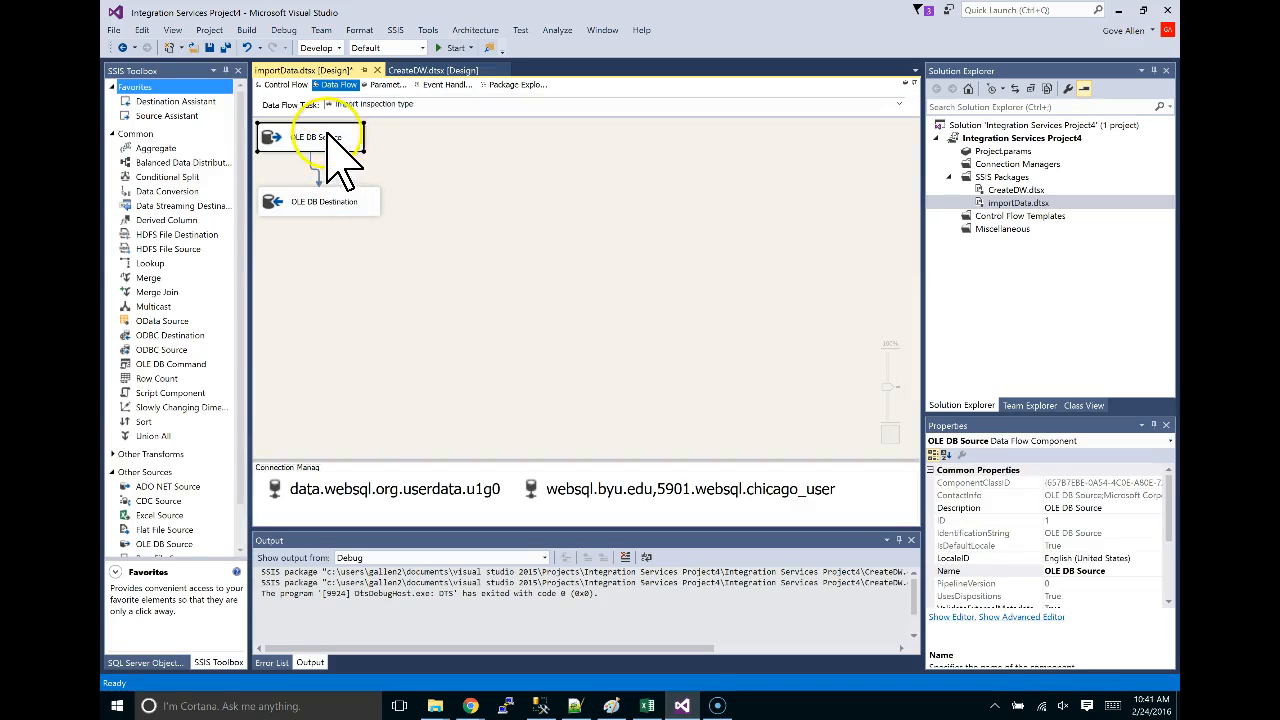
click(333, 140)
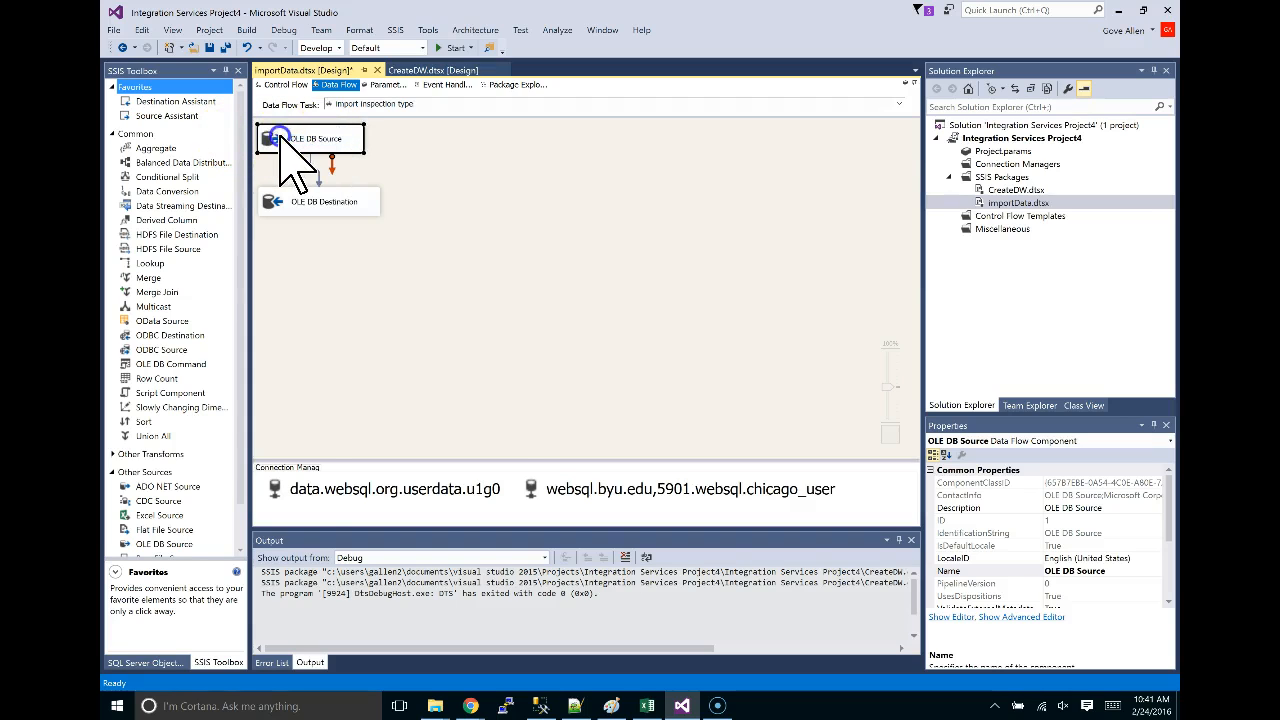
double_click(280, 138)
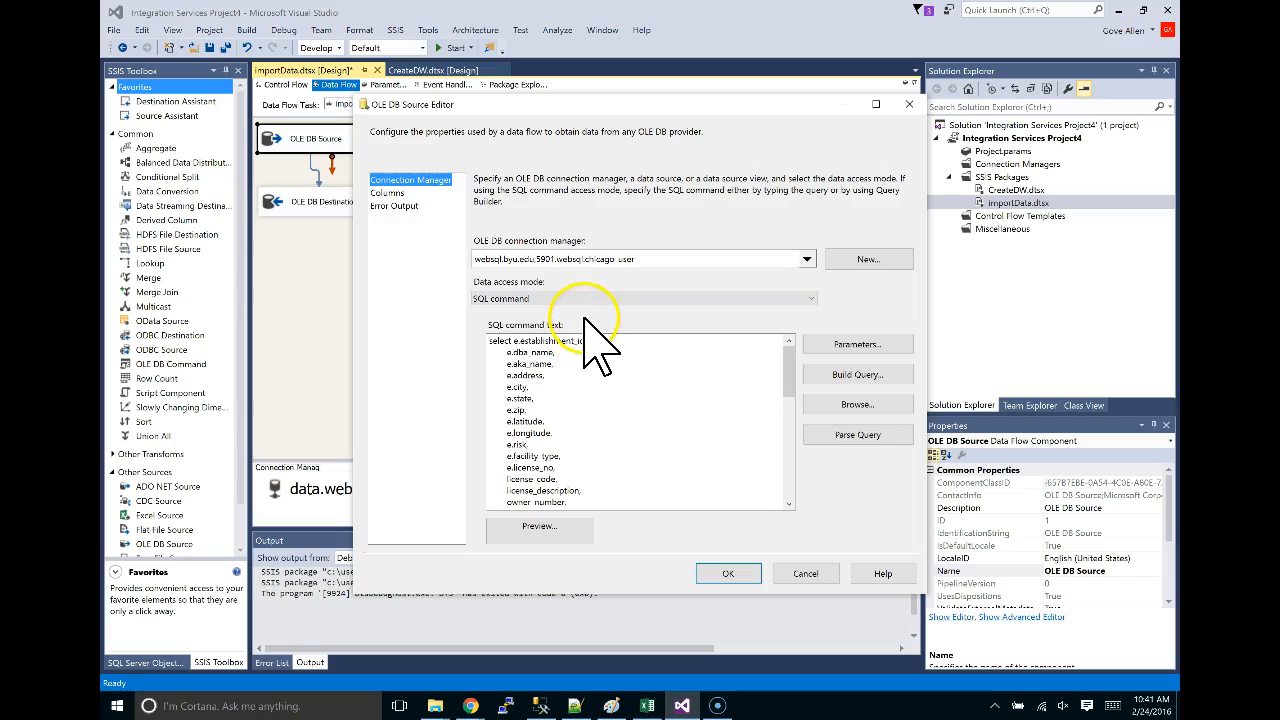
key(alt+Tab)
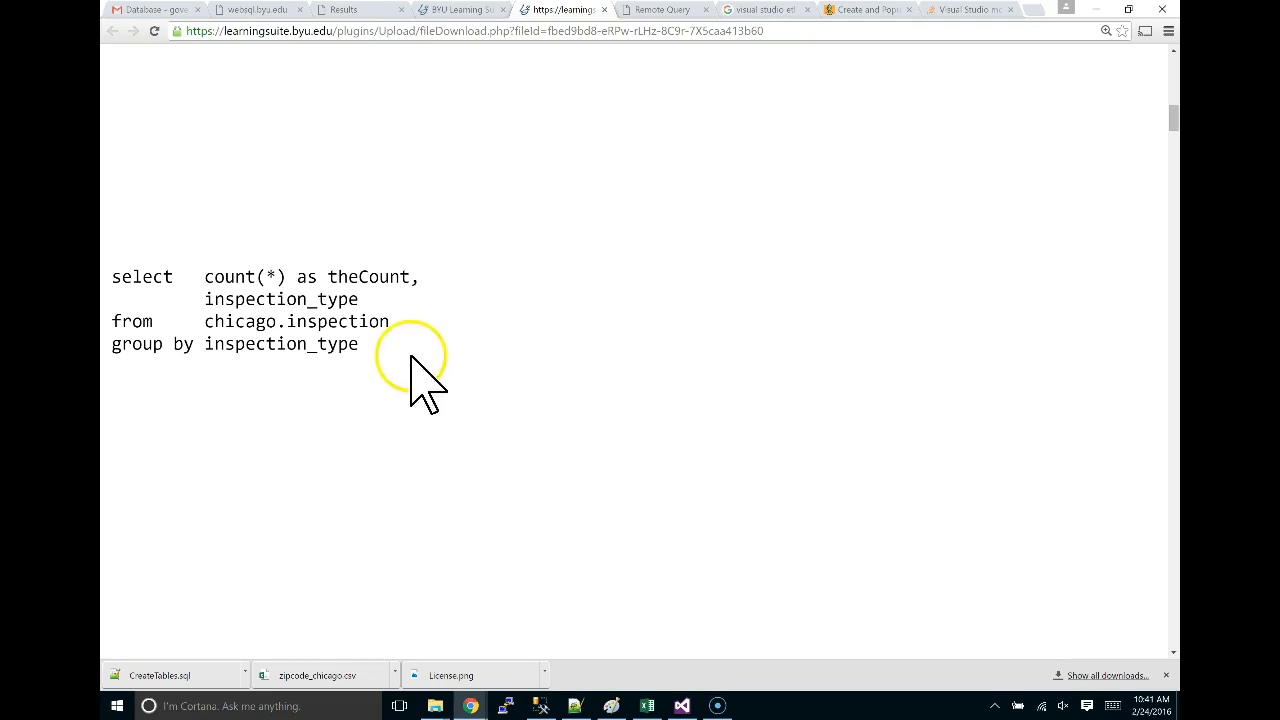
drag(360, 345, 112, 277)
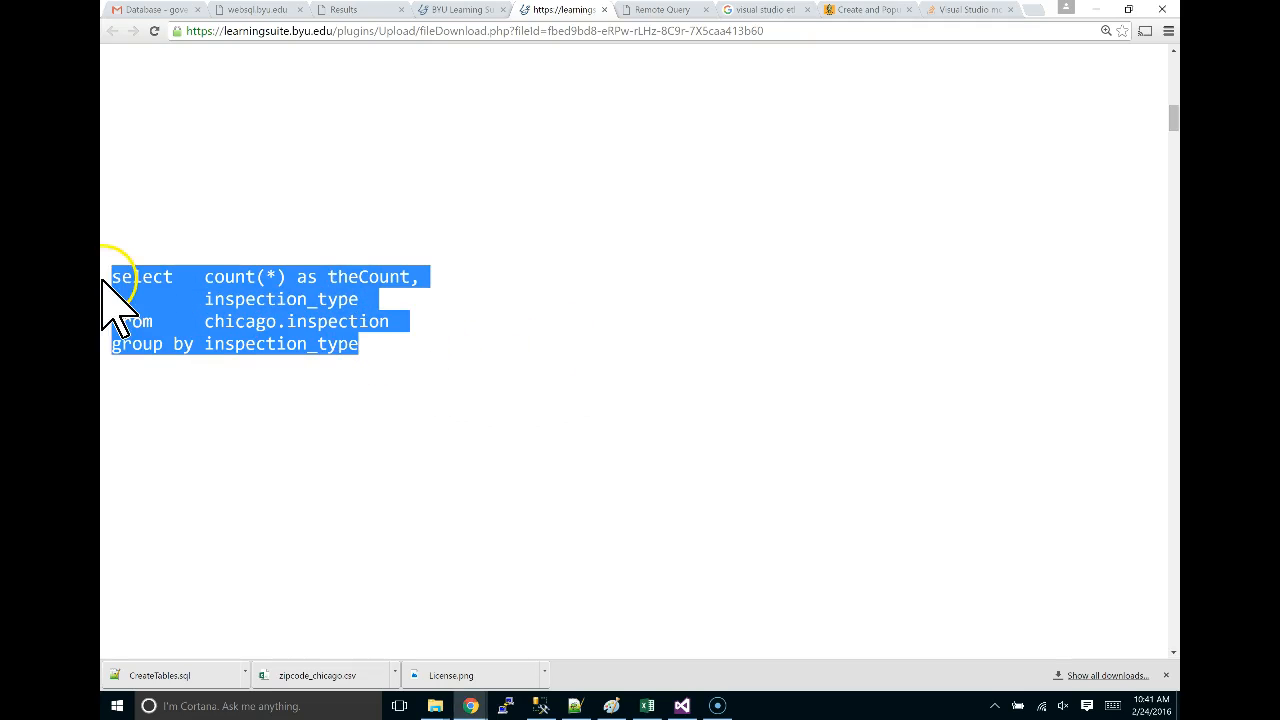
key(alt+Tab)
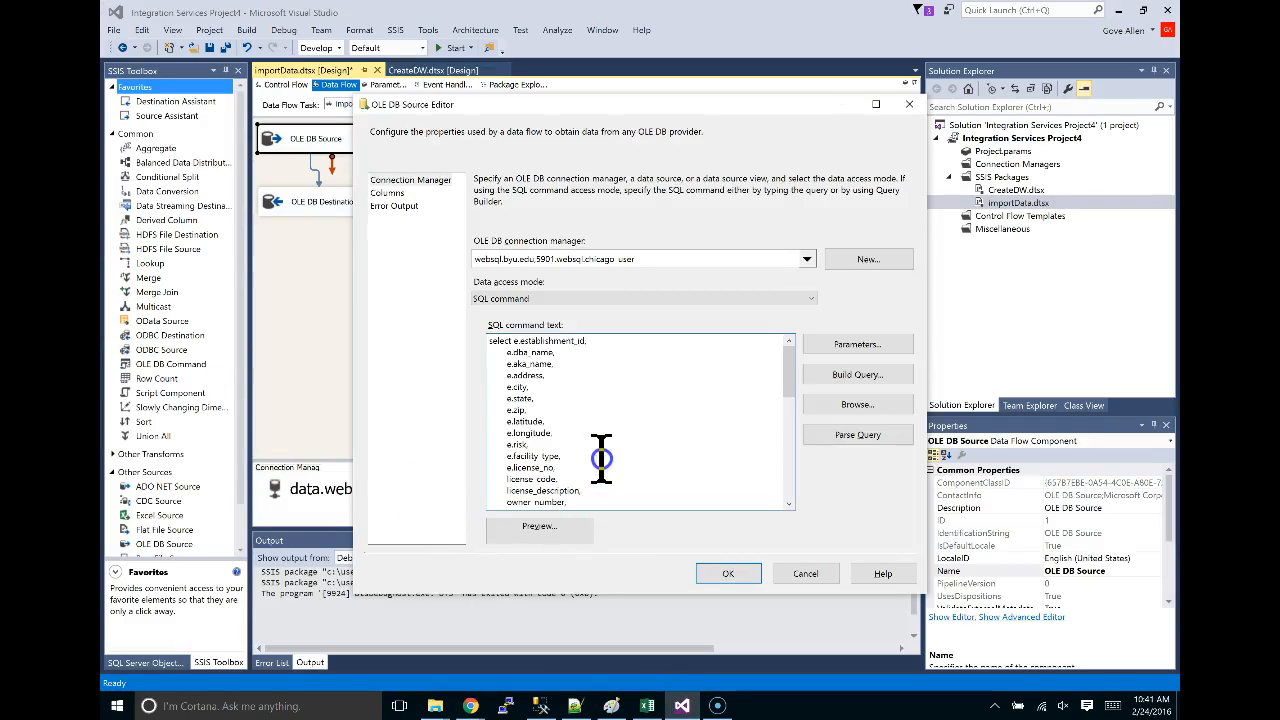
click(600, 458)
key(ctrl+a)
text(select	count(*) as theCount 	inspection_type from	chicago.inspection group by inspection_type)
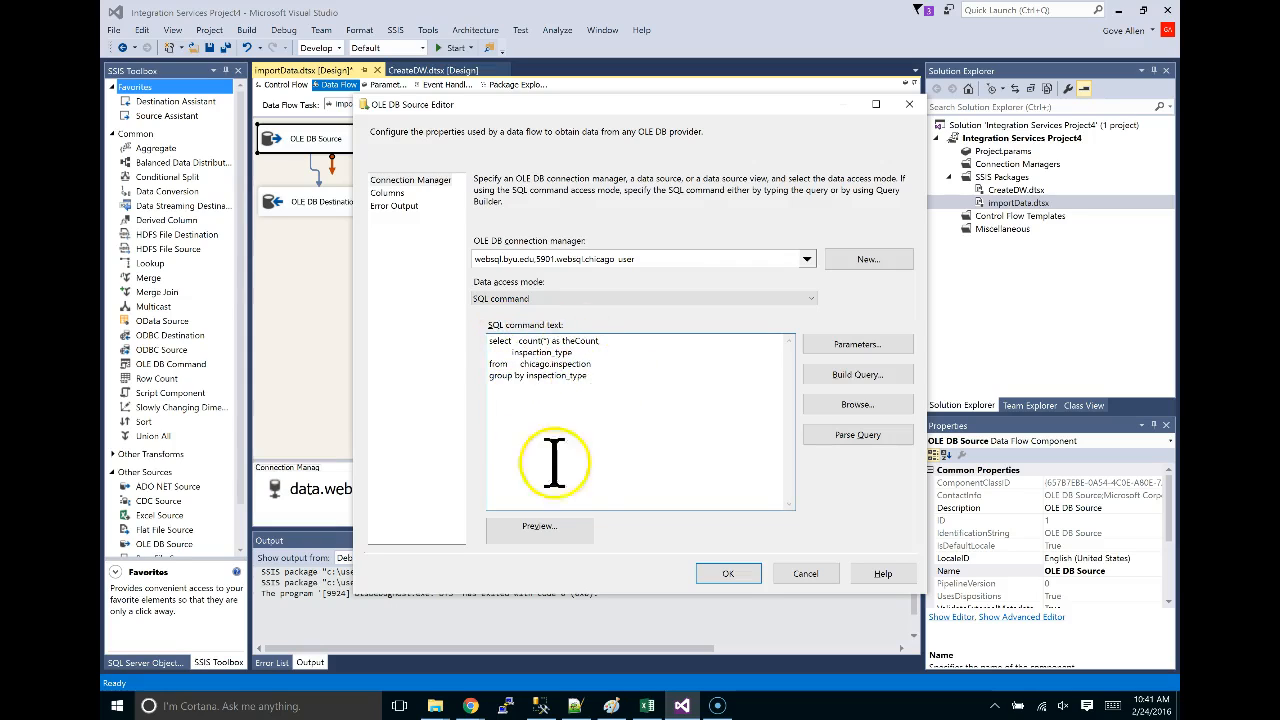
click(730, 573)
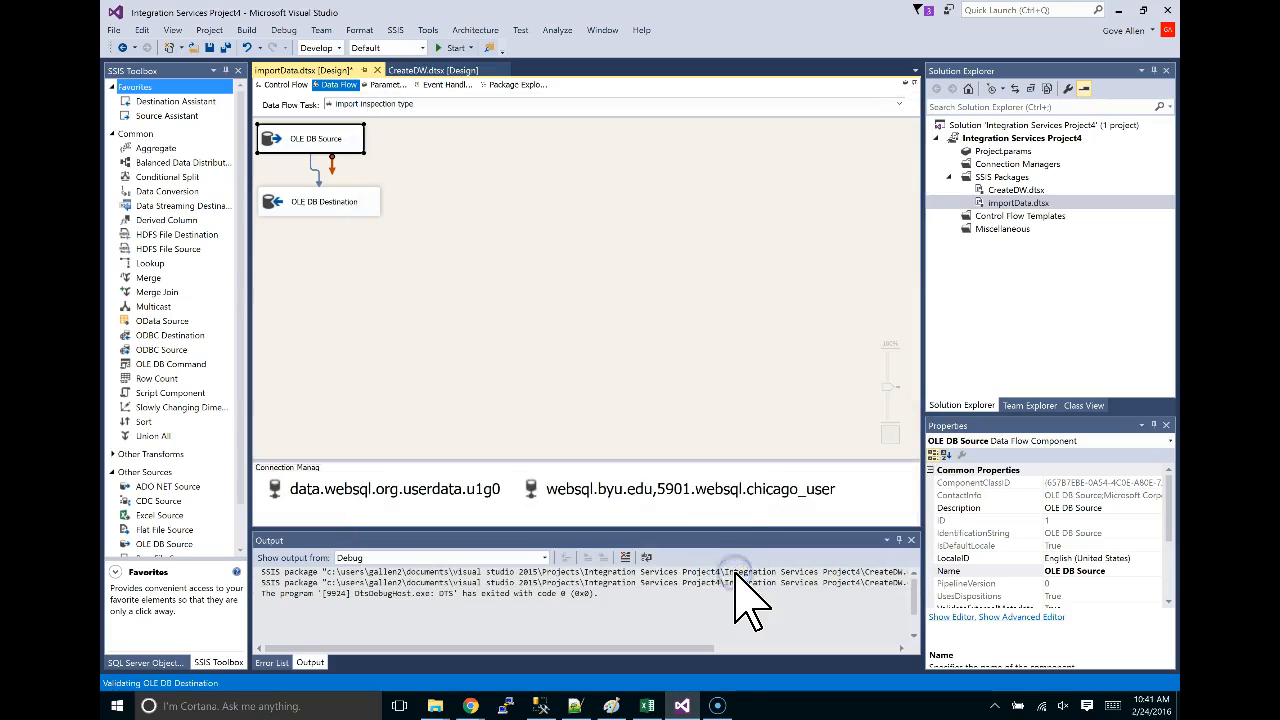
Point the OLE DB Destination at the [U1G0].[temp_InspectionType] table with table or view fast load.
double_click(323, 205)
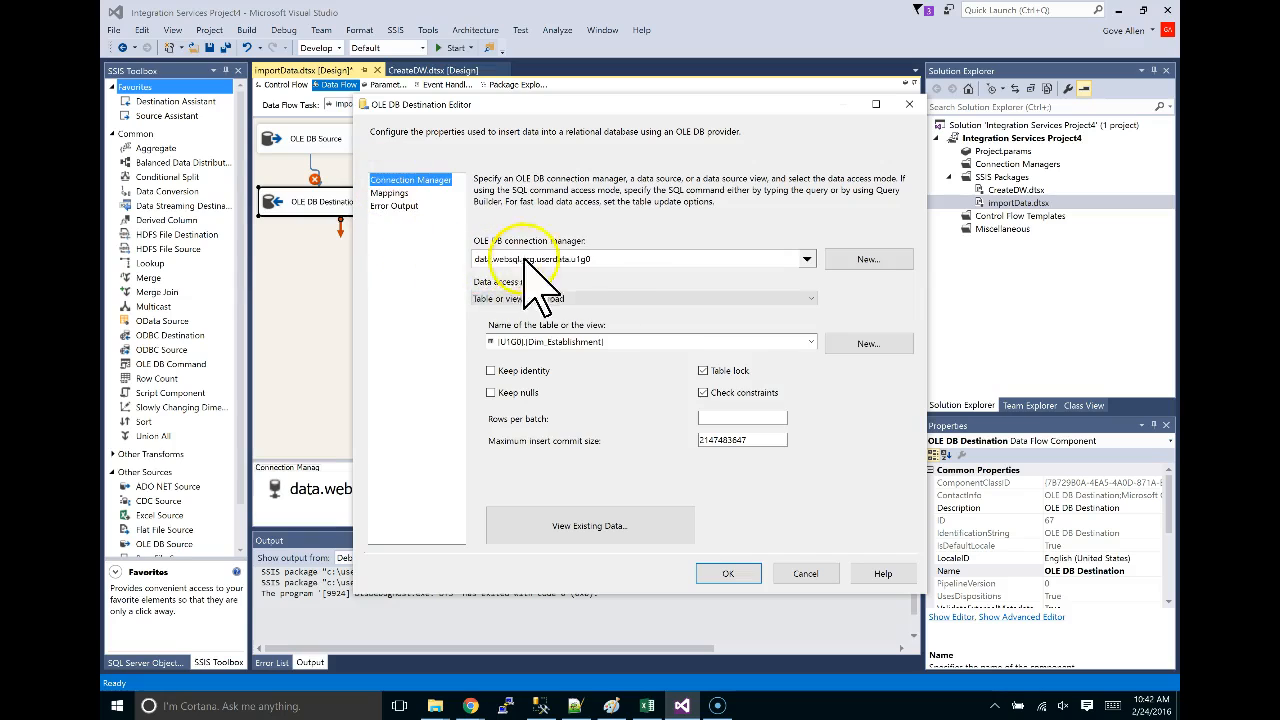
click(786, 342)
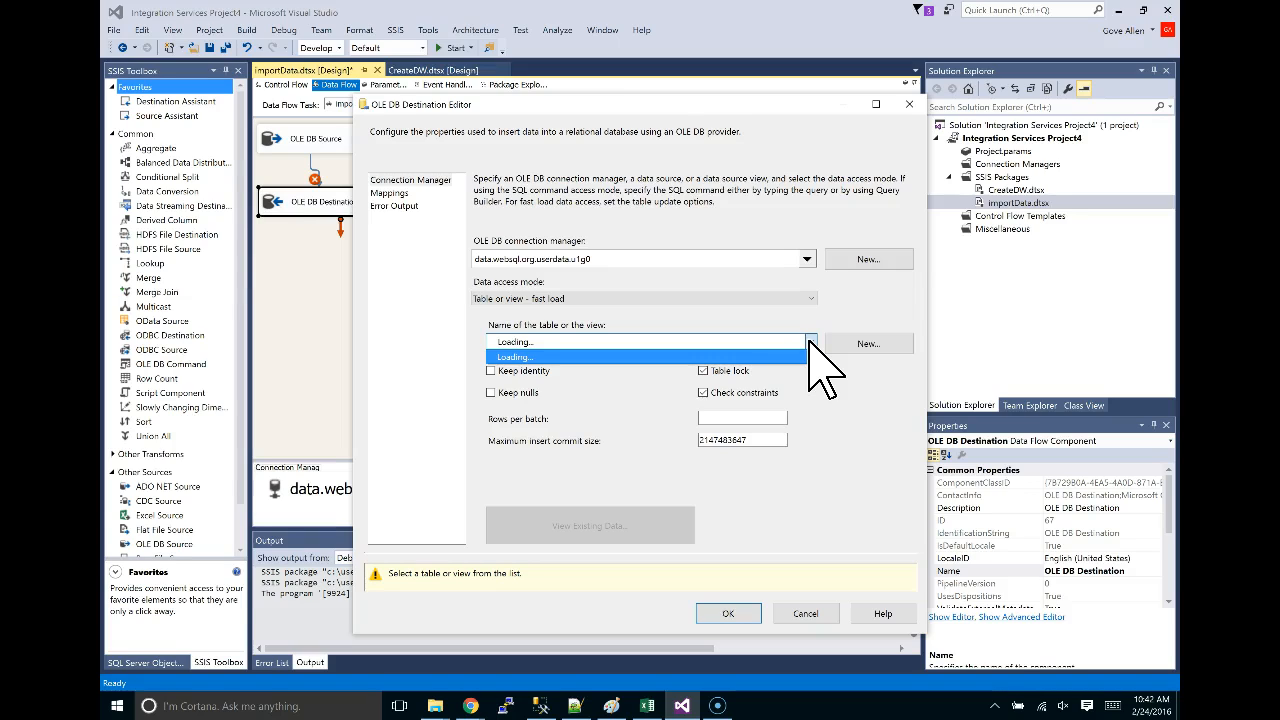
click(809, 341)
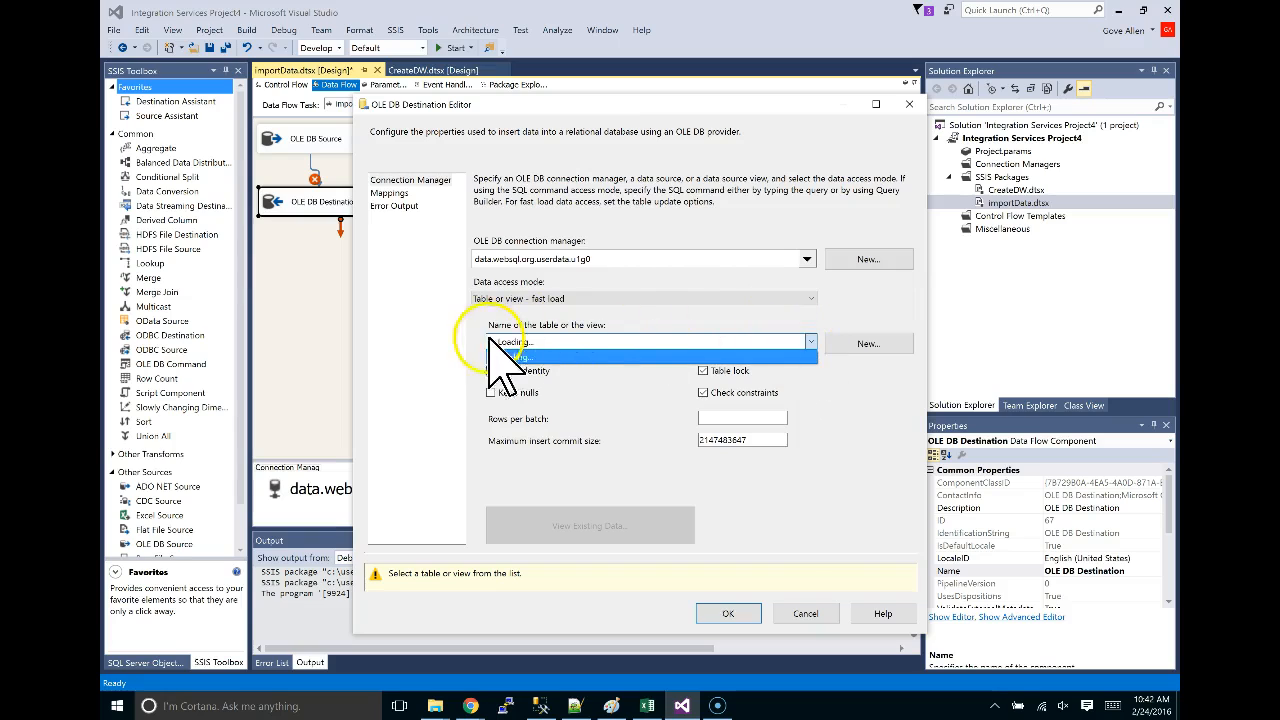
click(541, 358)
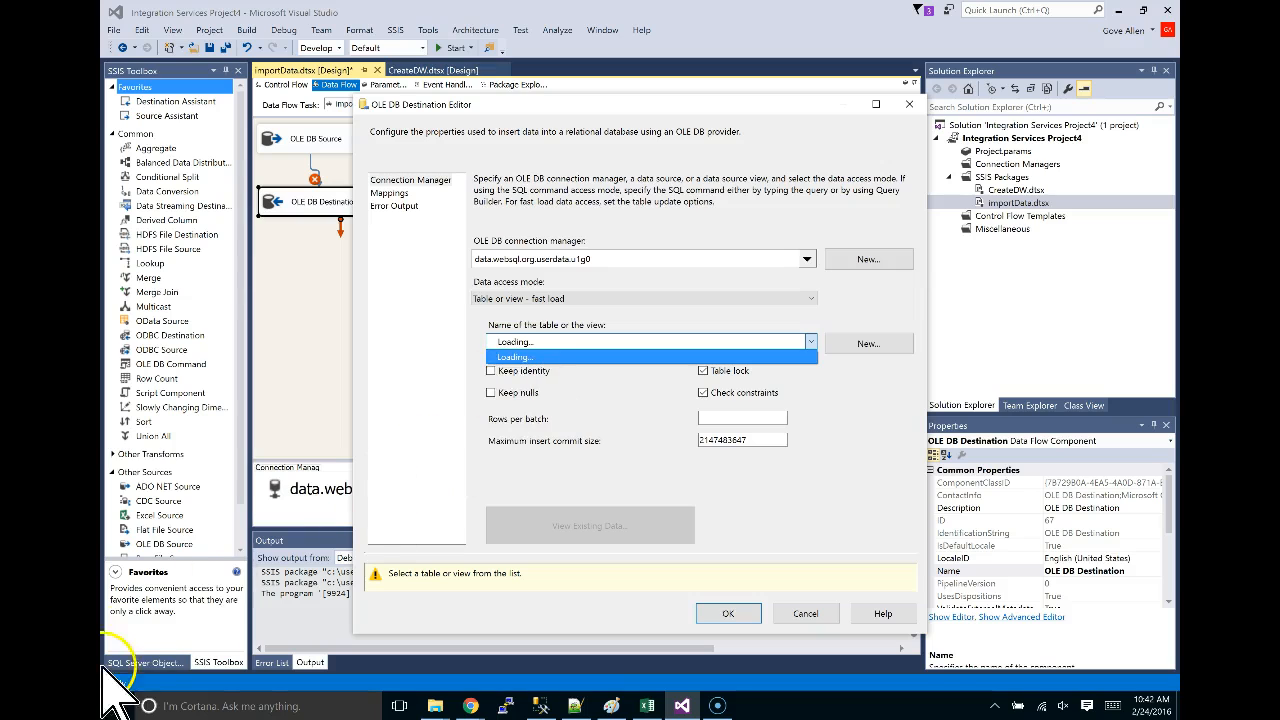
click(811, 342)
drag(816, 158, 798, 380)
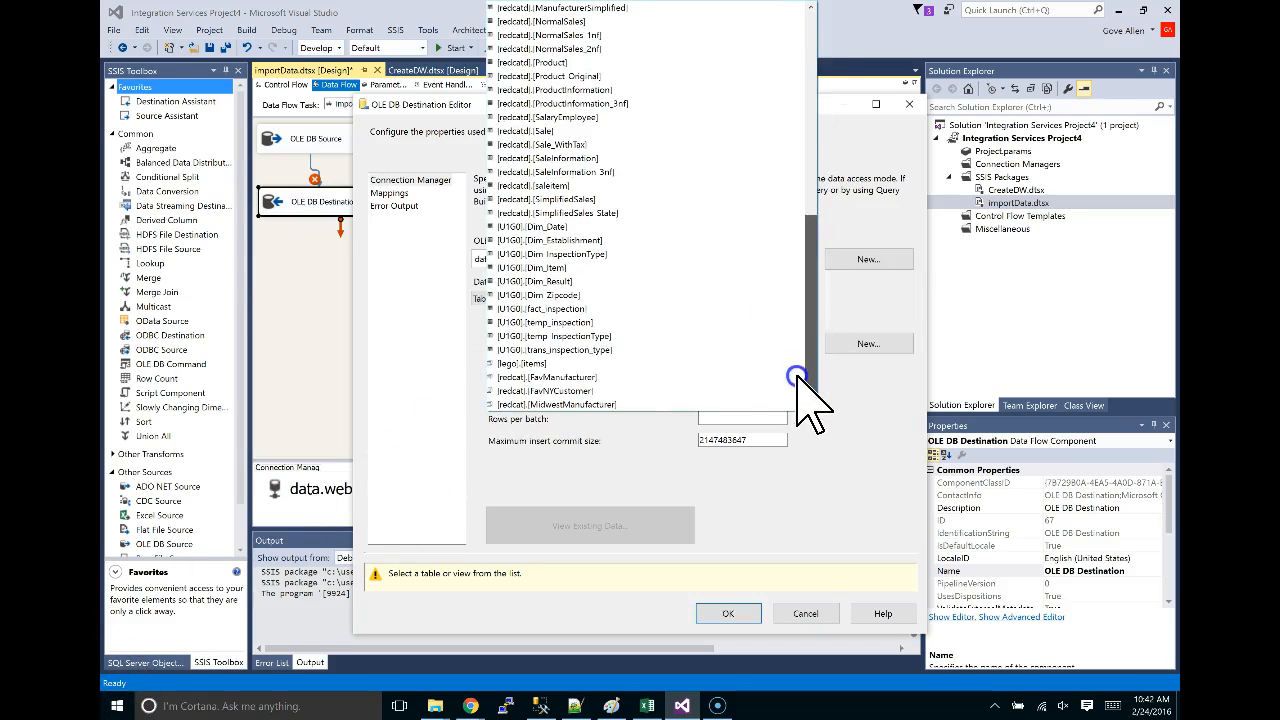
click(596, 336)
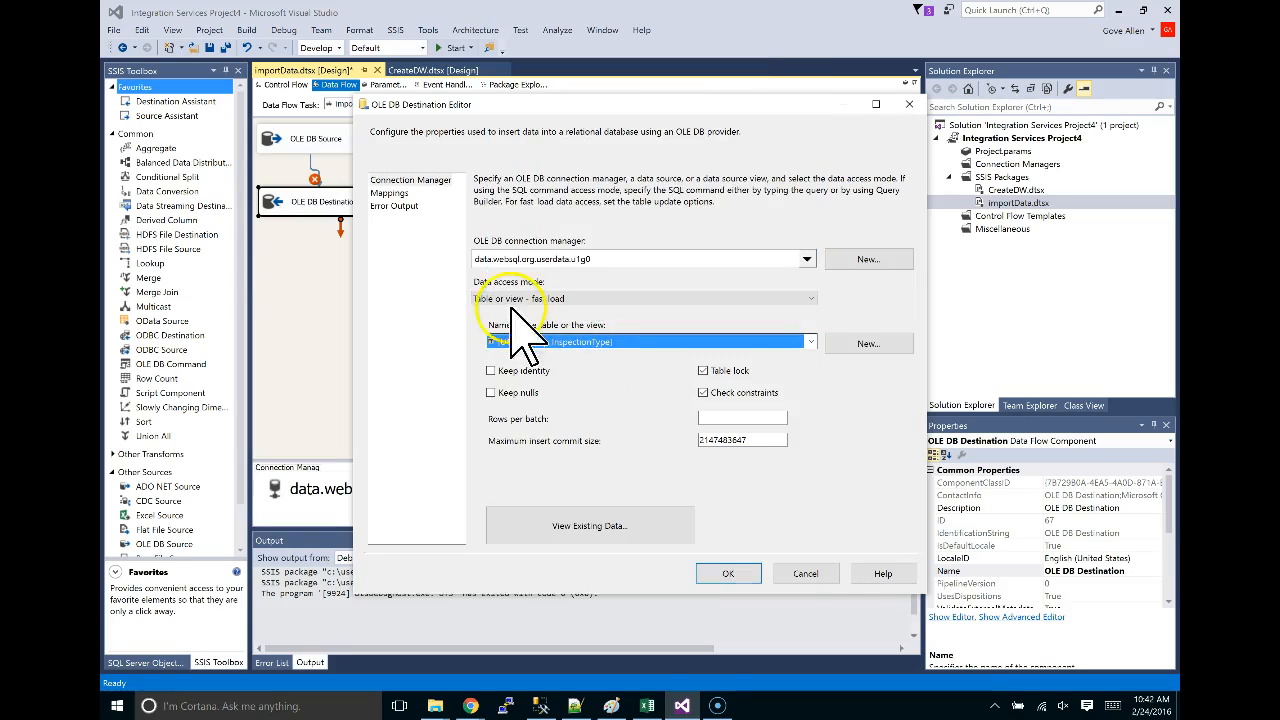
Link theCount to typeCount and inspection_type to InspectionTypeDescription, then confirm with OK.
click(400, 192)
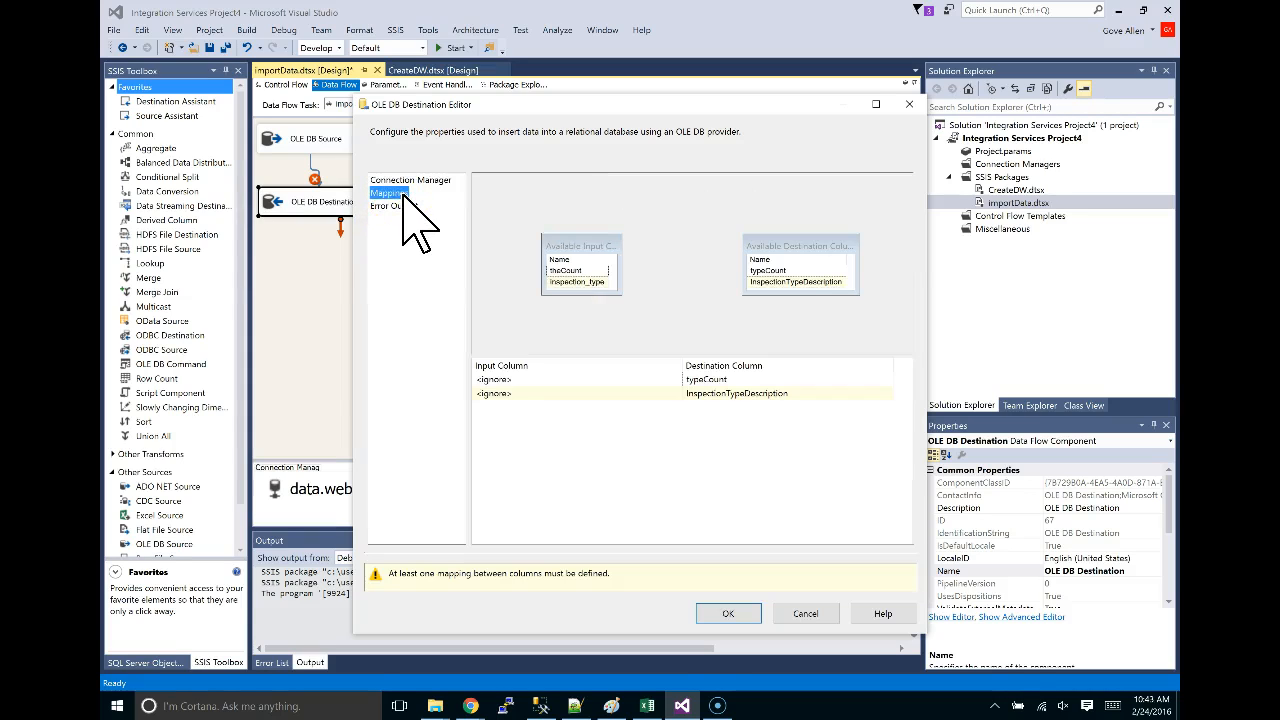
drag(562, 270, 772, 270)
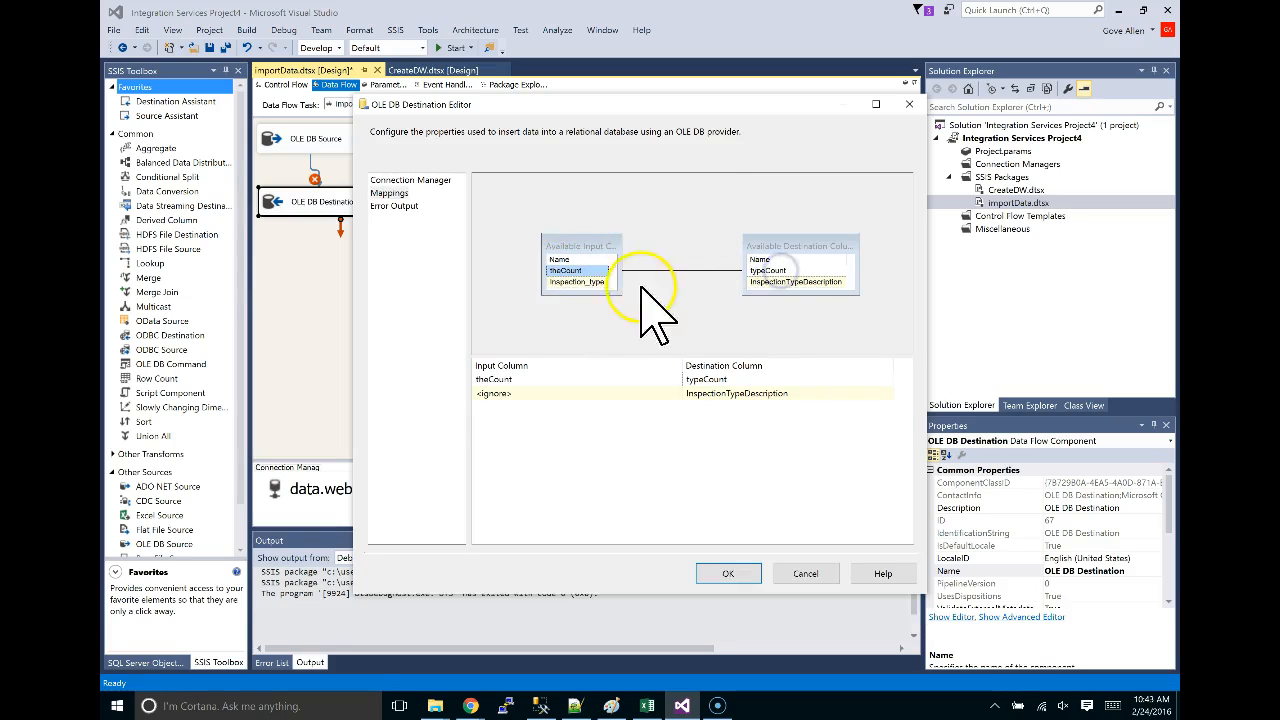
drag(565, 282, 798, 288)
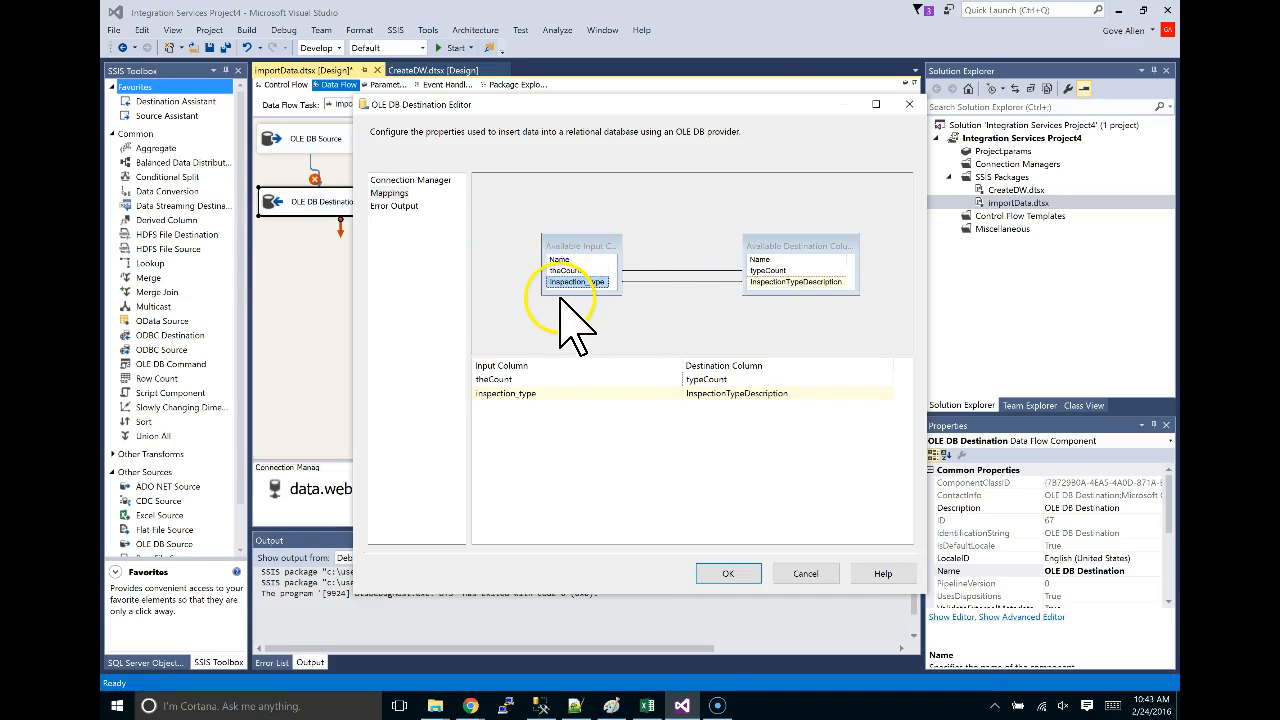
click(731, 574)
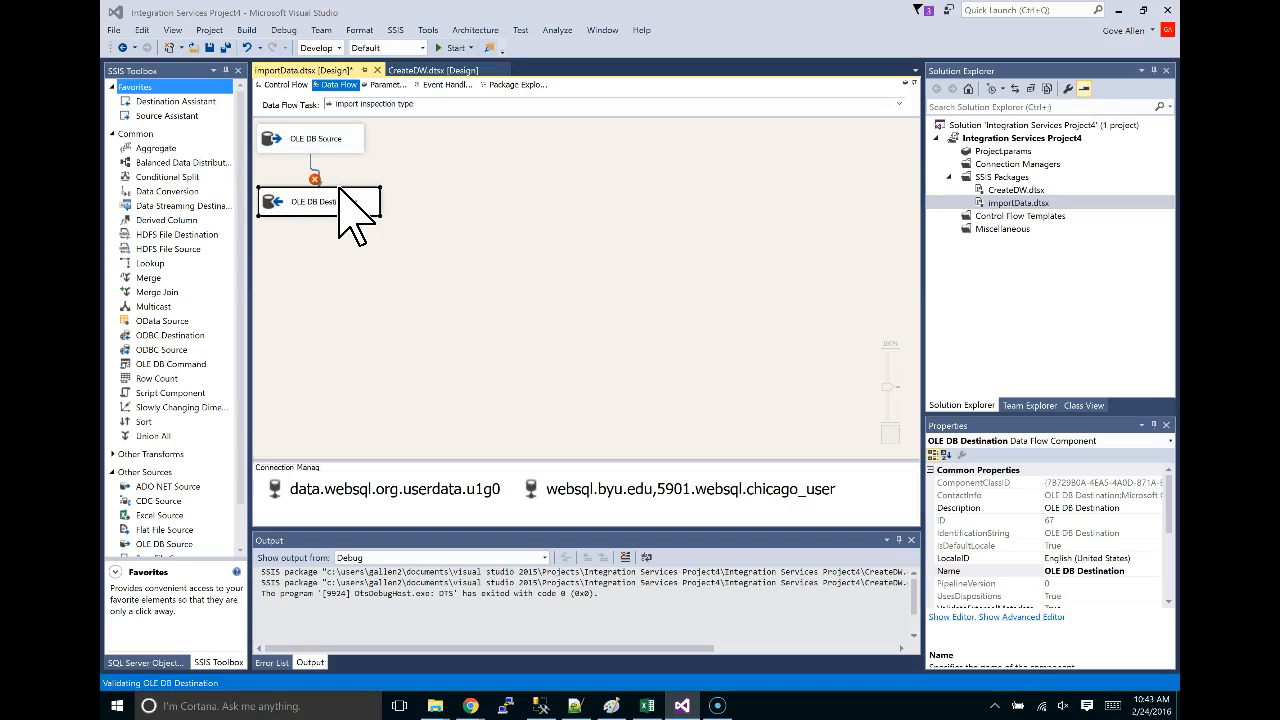
Connect import establishment to import inspection type with a success precedence arrow.
click(286, 84)
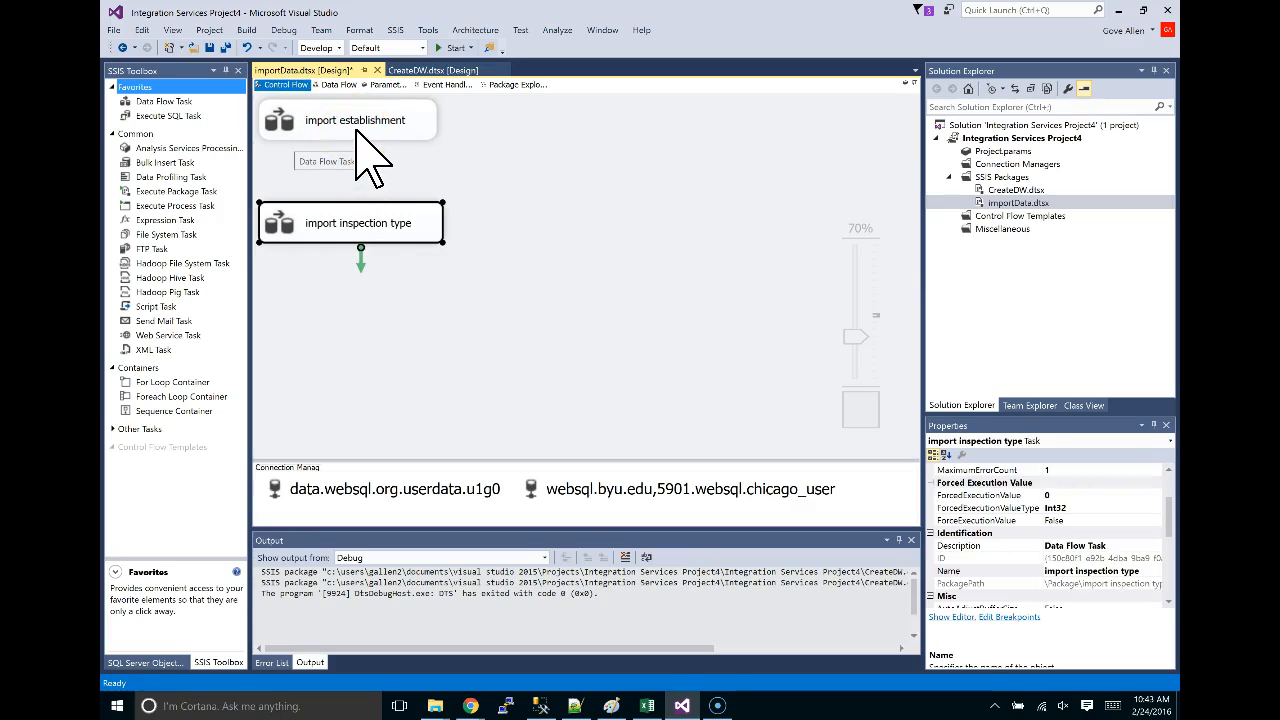
click(354, 124)
drag(357, 157, 364, 236)
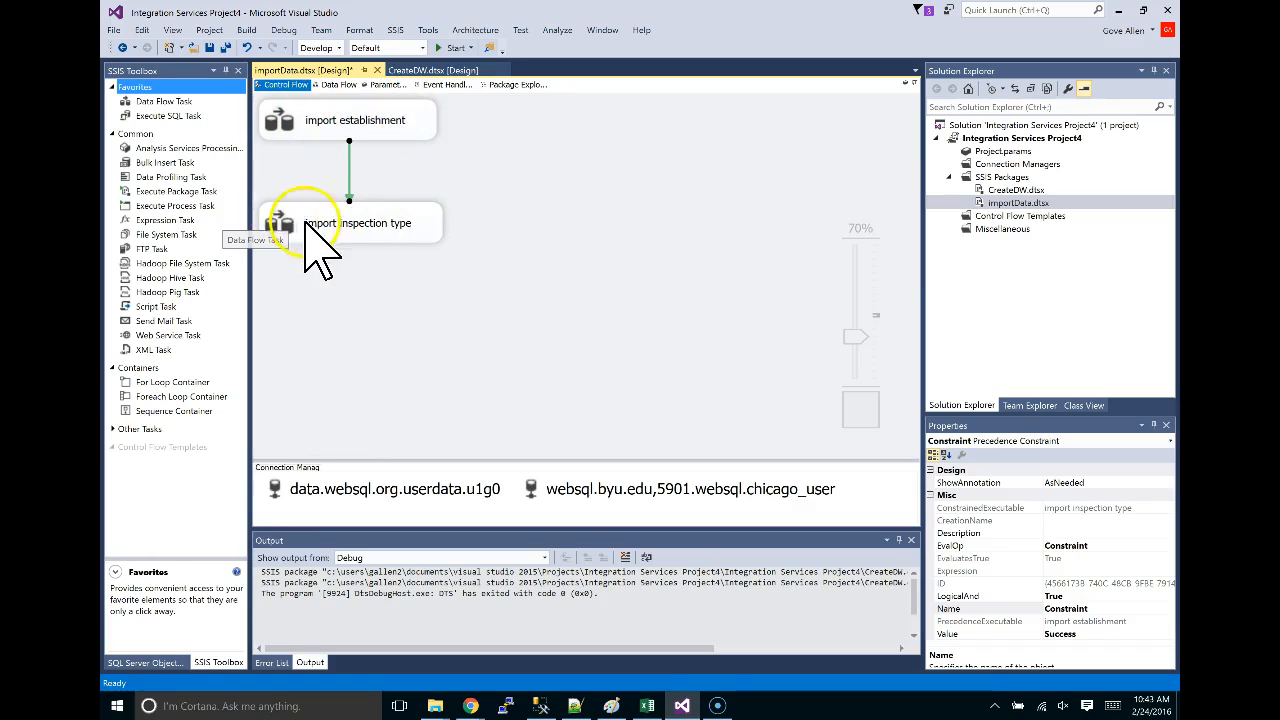
Run the package, stop it, and run it again, building with 0 errors.
click(452, 48)
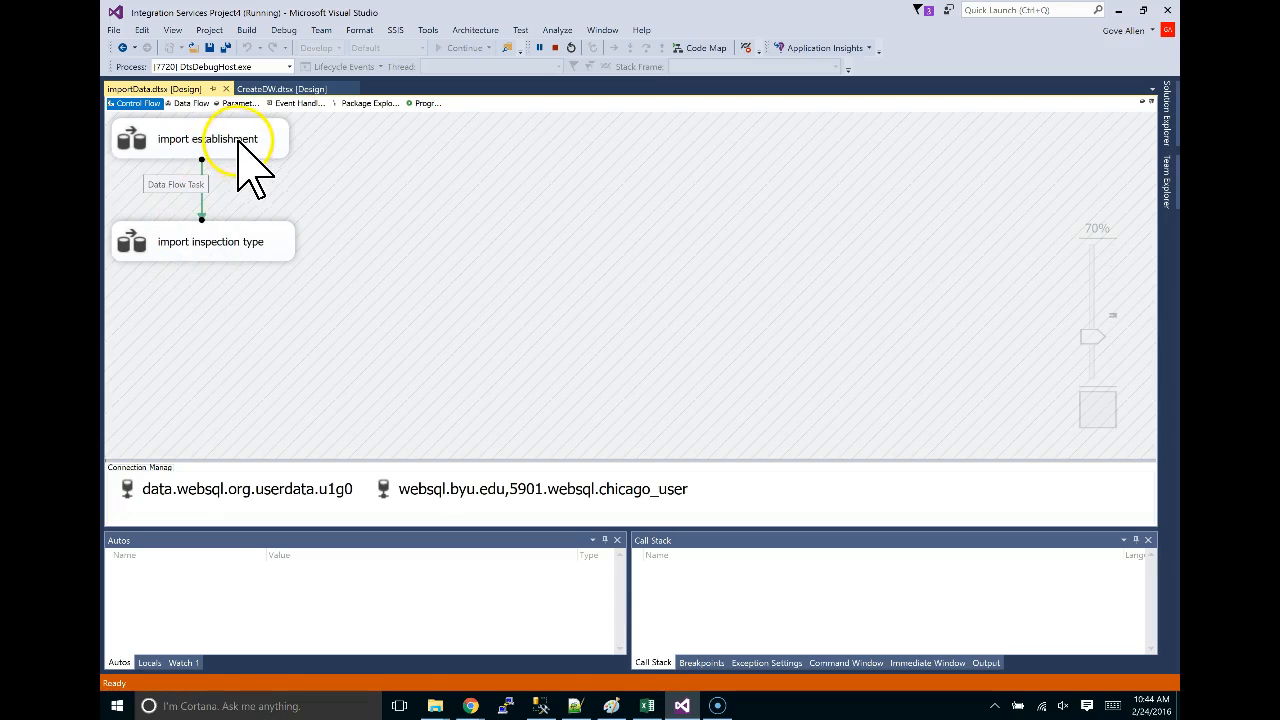
click(555, 47)
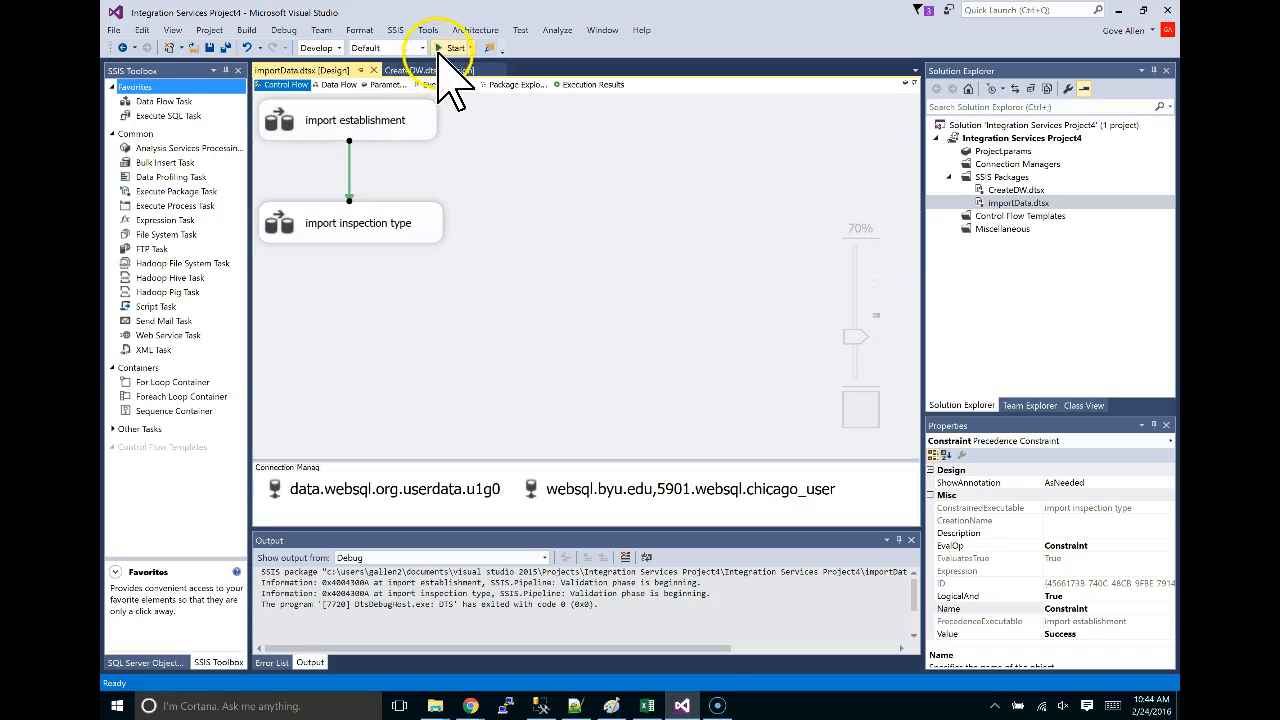
click(452, 48)
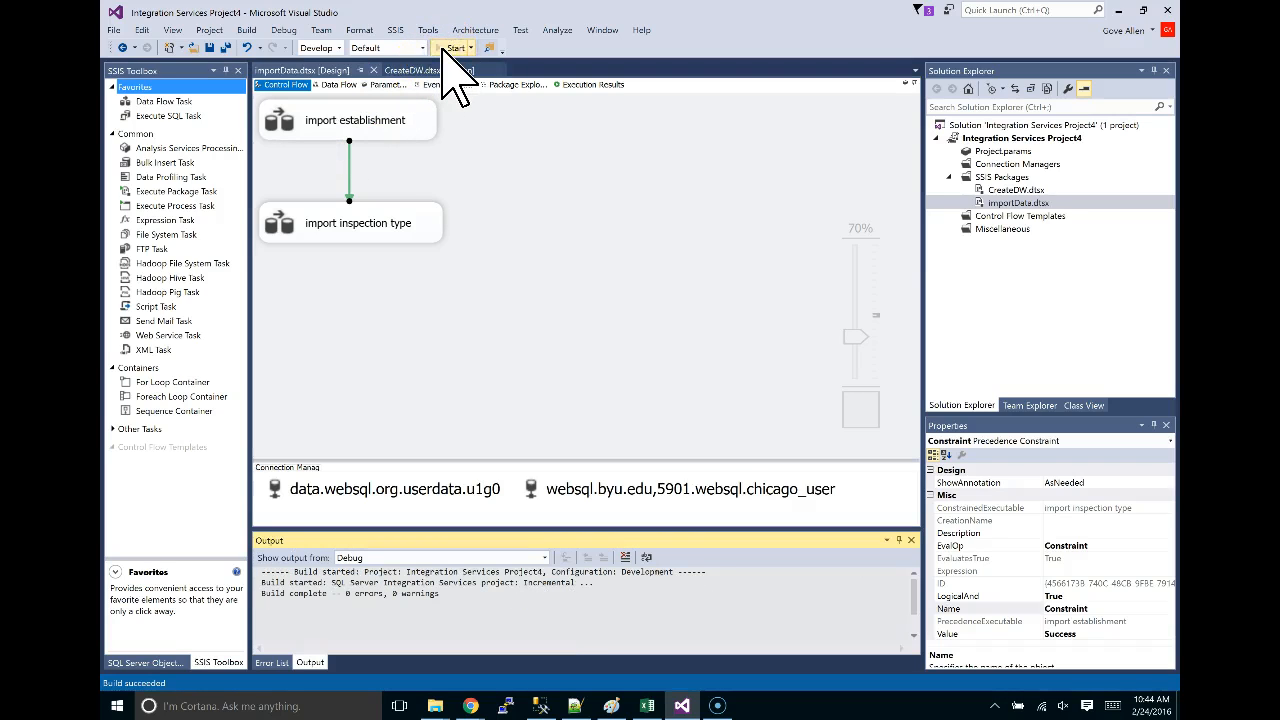